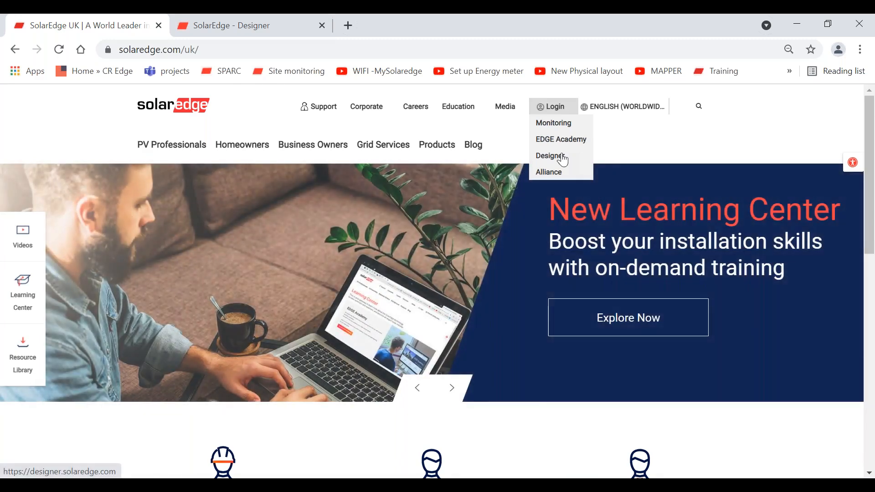
Open the Designer project list from the SolarEdge website login and load the Basic Designer Webinar project.
click(565, 155)
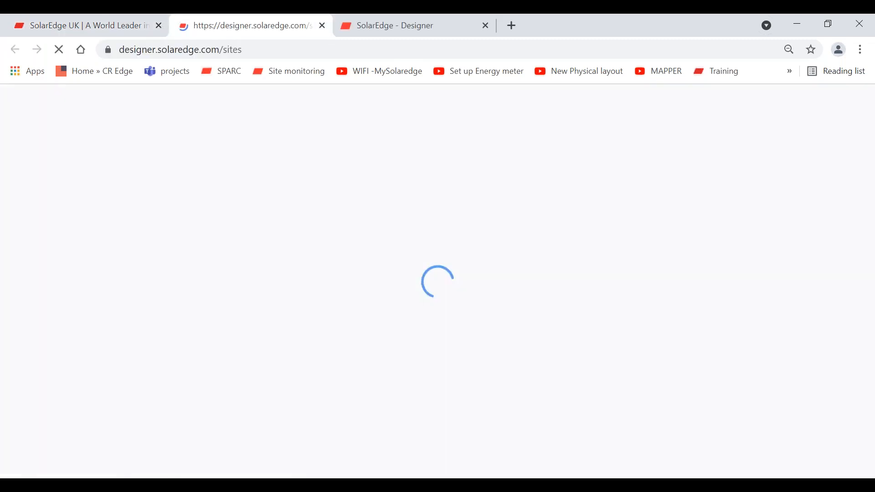
click(393, 29)
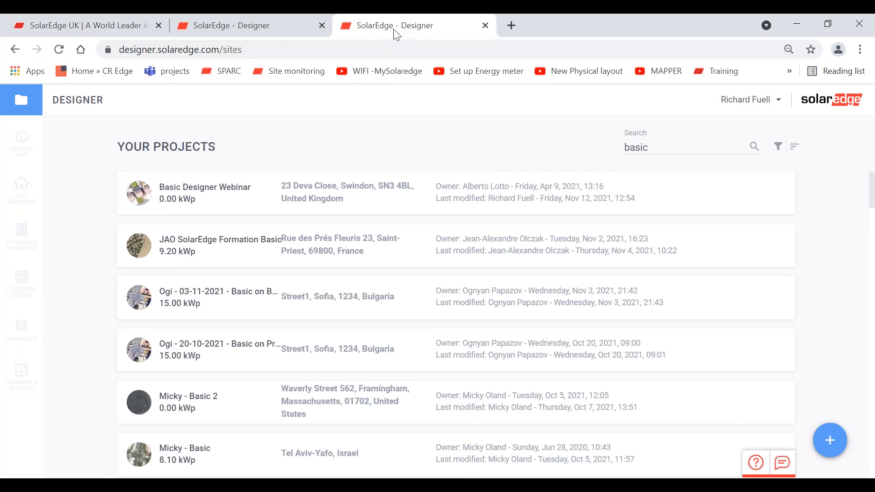
click(185, 196)
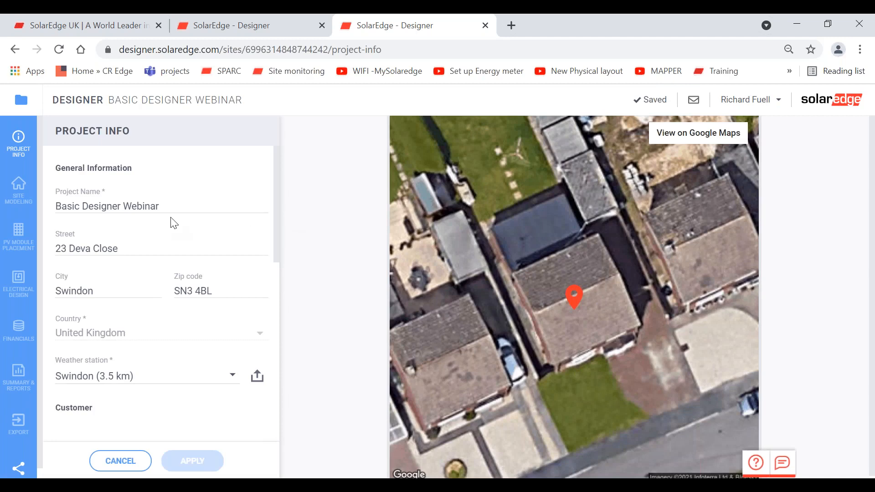
Examine the roof geometry of the house in the 3D site model from a lower angle.
click(21, 195)
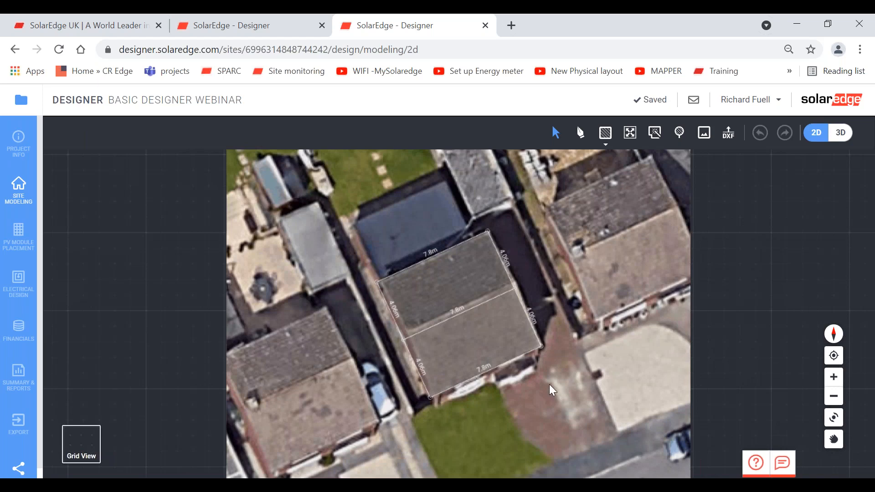
click(839, 133)
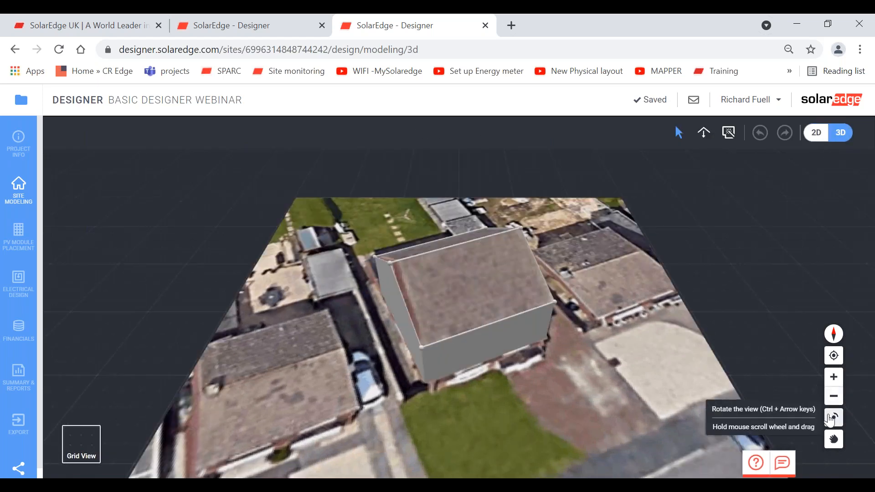
click(833, 416)
drag(575, 404, 532, 380)
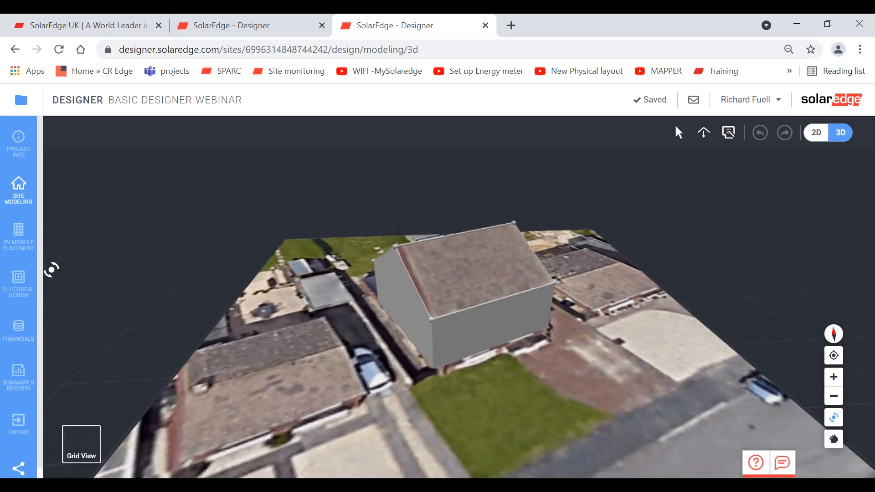
Examine the PV module placement on the roof of Design 1 from different angles.
click(20, 246)
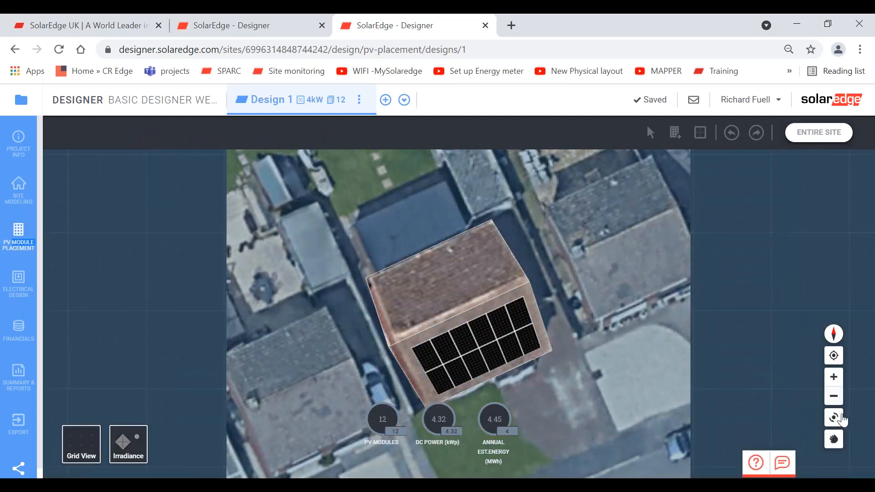
click(834, 418)
drag(602, 389, 388, 466)
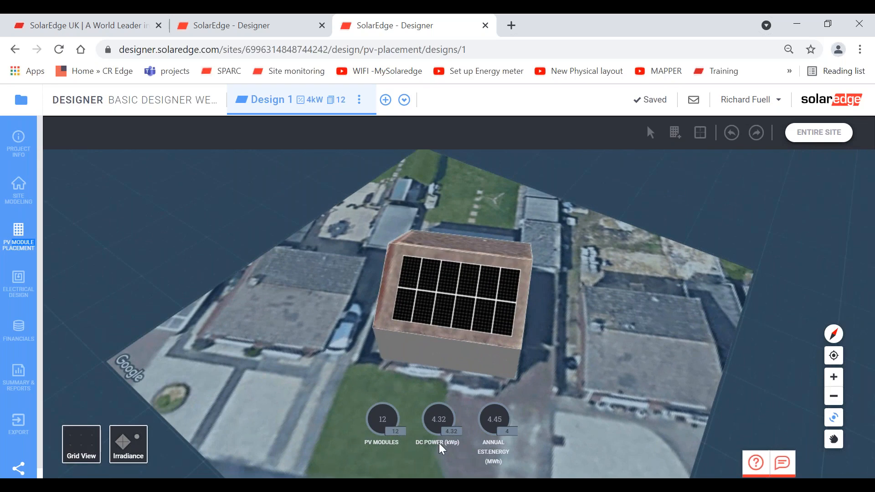
drag(440, 366, 452, 367)
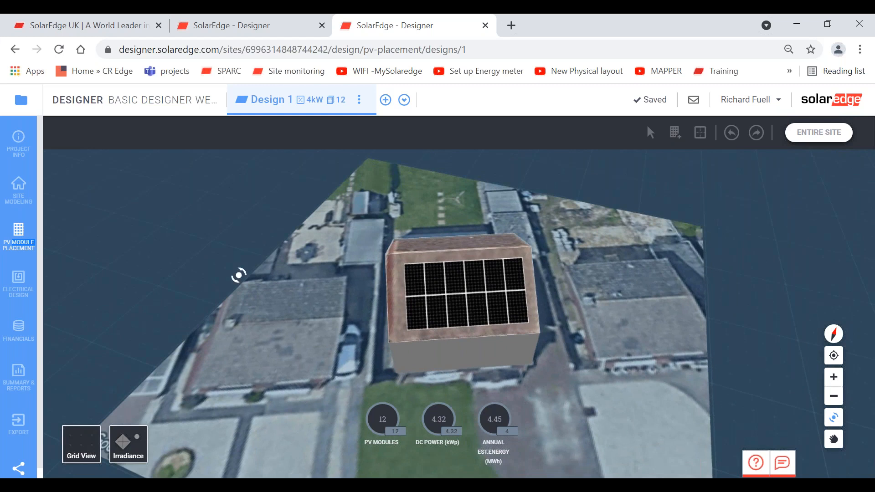
Delete the SE4000H inverter from the electrical design of Design 1.
click(18, 281)
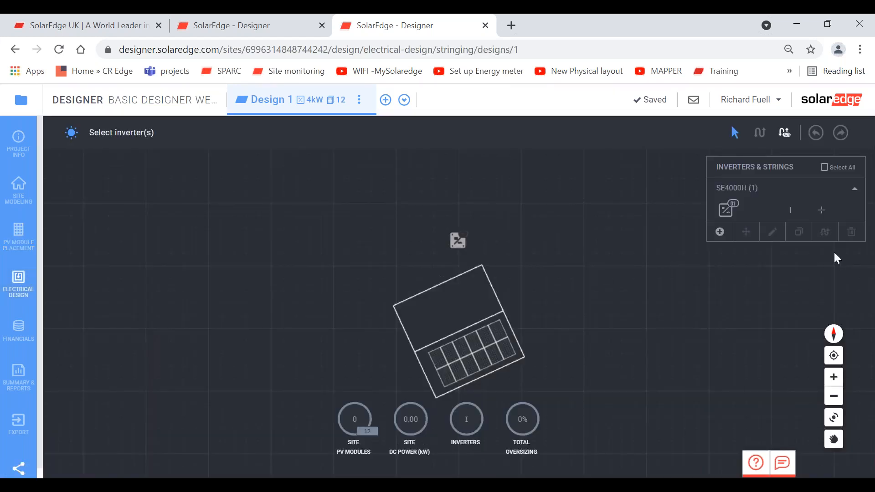
click(774, 206)
click(851, 232)
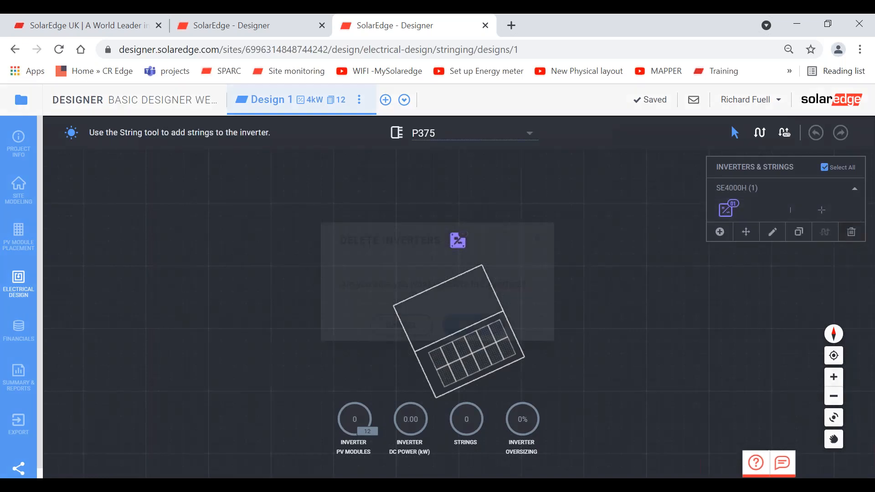
click(475, 324)
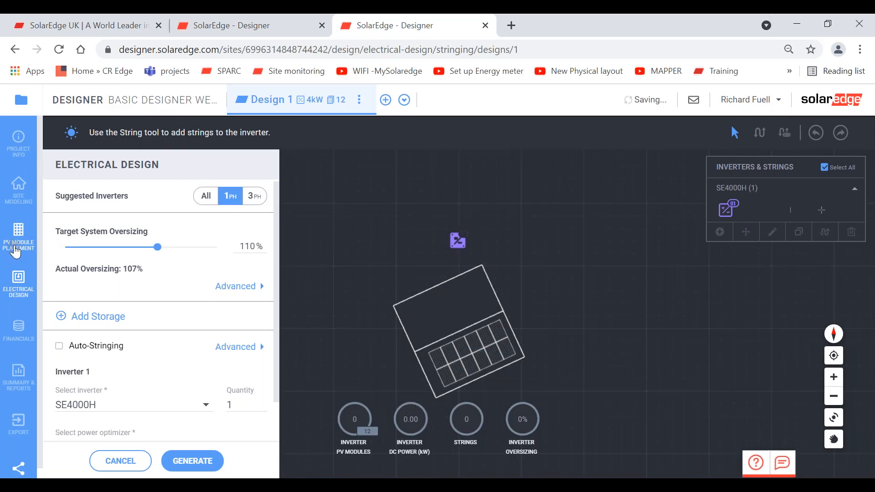
Reload the electrical design by way of PV module placement and delete the SE4000H inverter again.
click(15, 250)
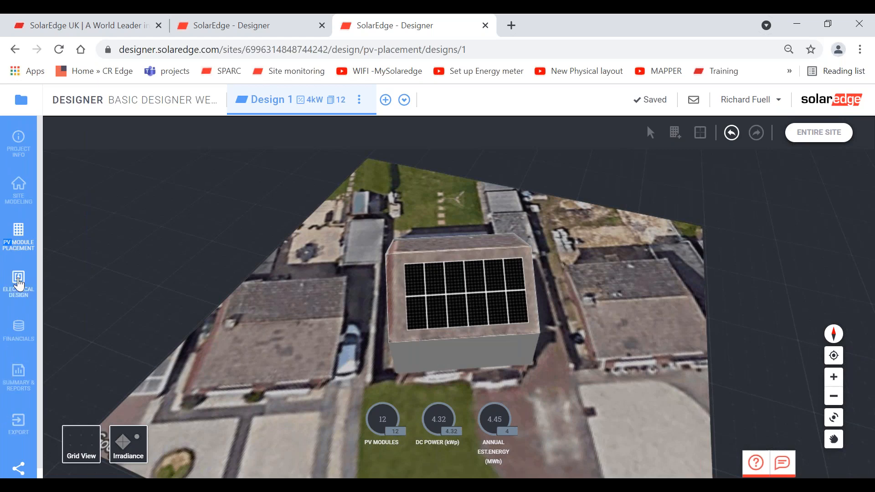
click(19, 287)
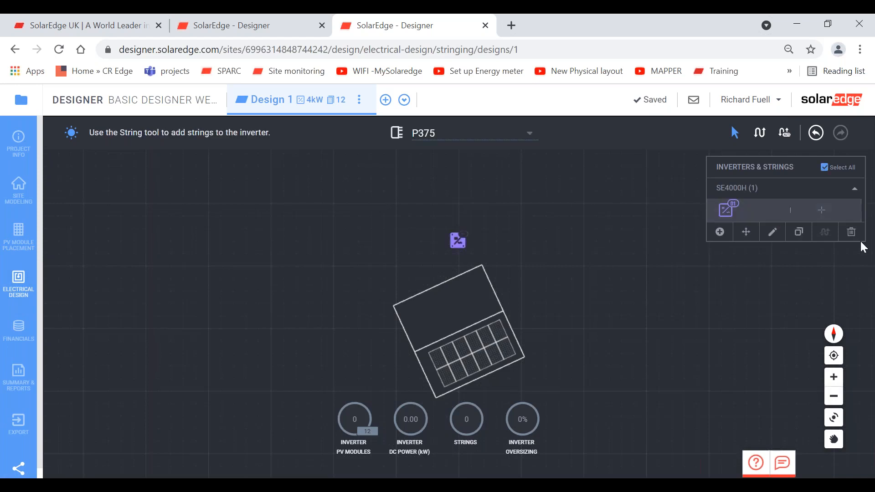
click(852, 232)
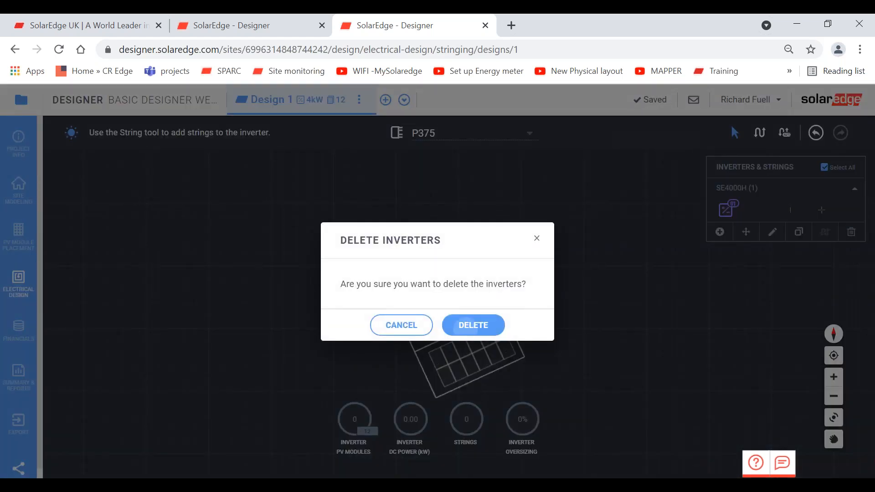
click(478, 327)
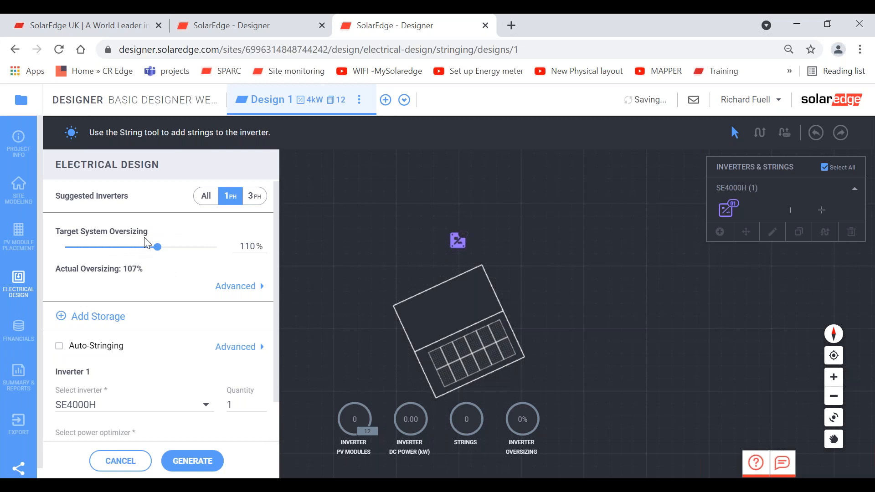
Try target system oversizing values of 120%, 97%, 108%, 120% and 152%, ending at 110%, to compare the suggested inverters.
drag(161, 251, 172, 250)
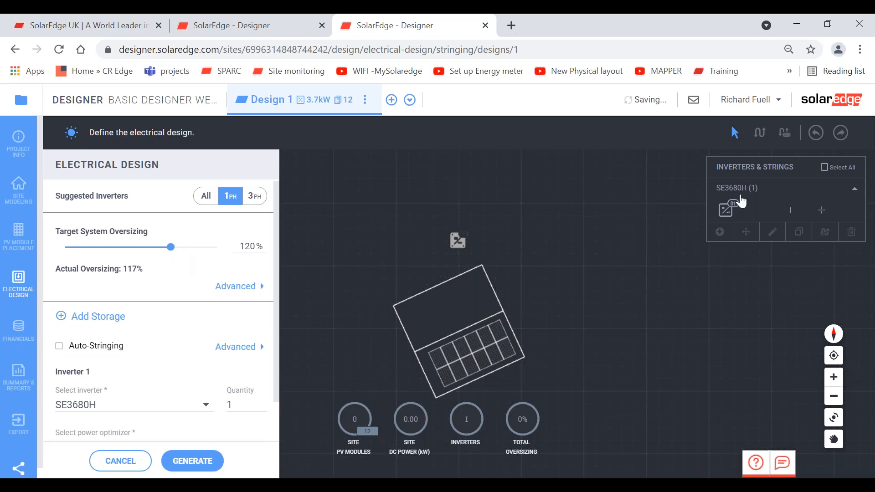
drag(171, 248, 140, 253)
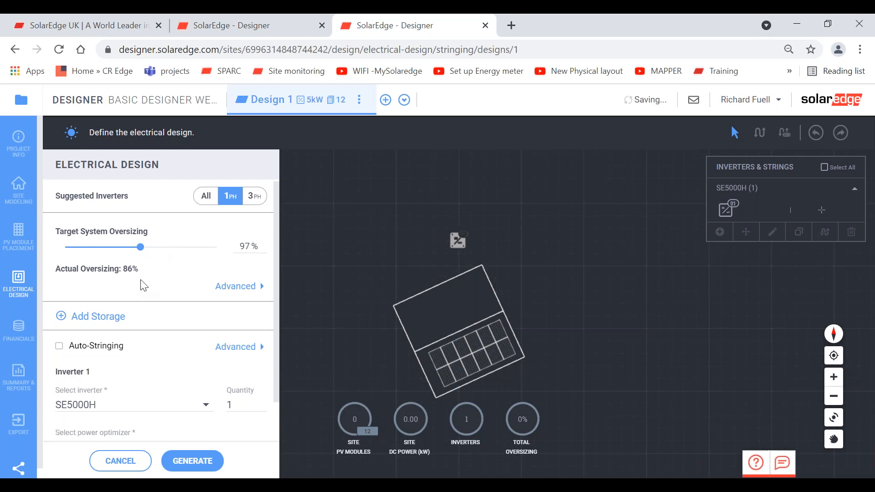
drag(143, 249, 159, 252)
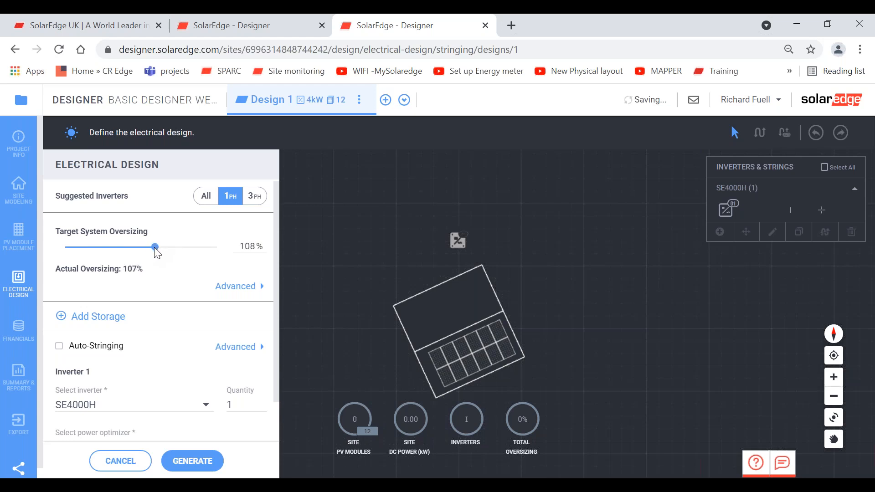
drag(156, 250, 171, 253)
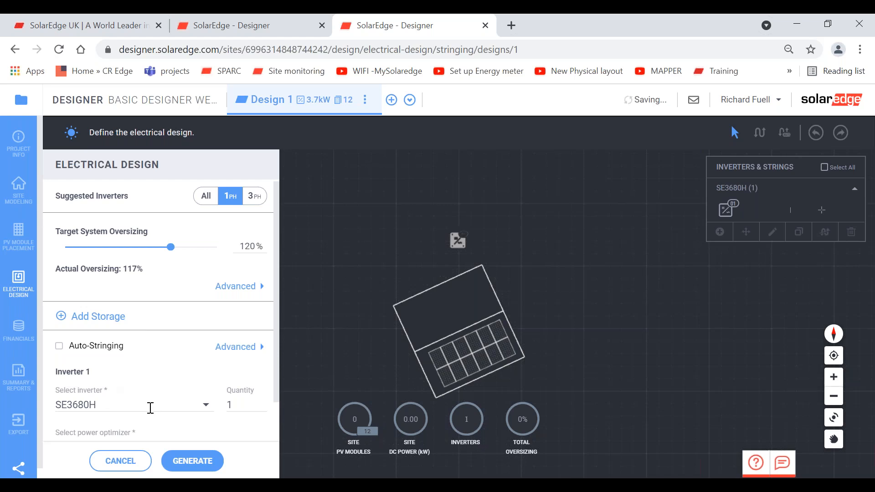
drag(170, 249, 172, 252)
drag(171, 249, 214, 249)
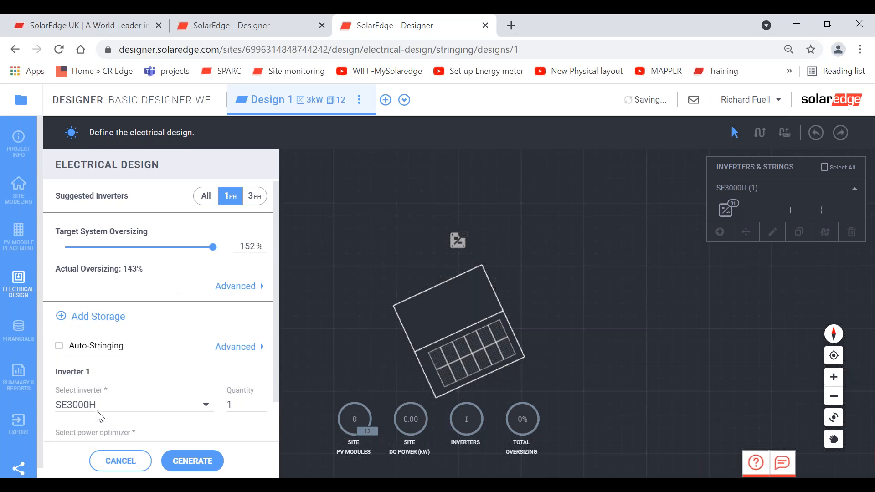
drag(217, 253, 157, 254)
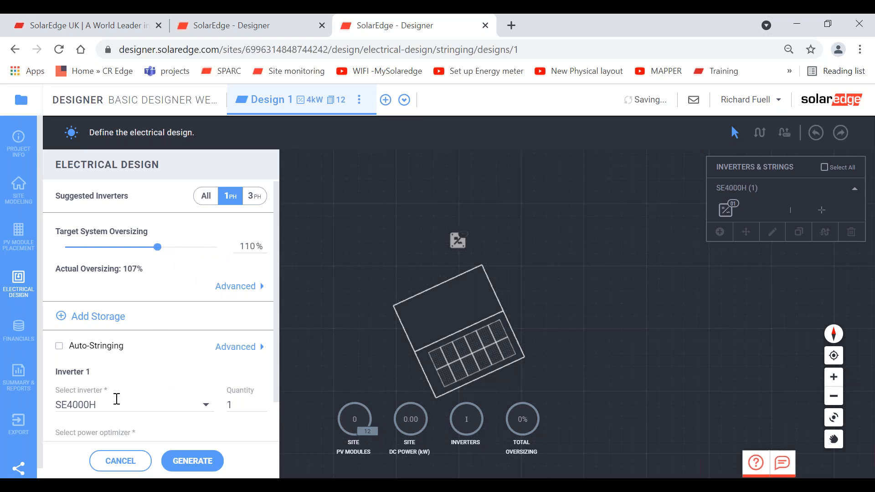
Replace the suggested model for Inverter 1 with the SE3680H.
click(105, 402)
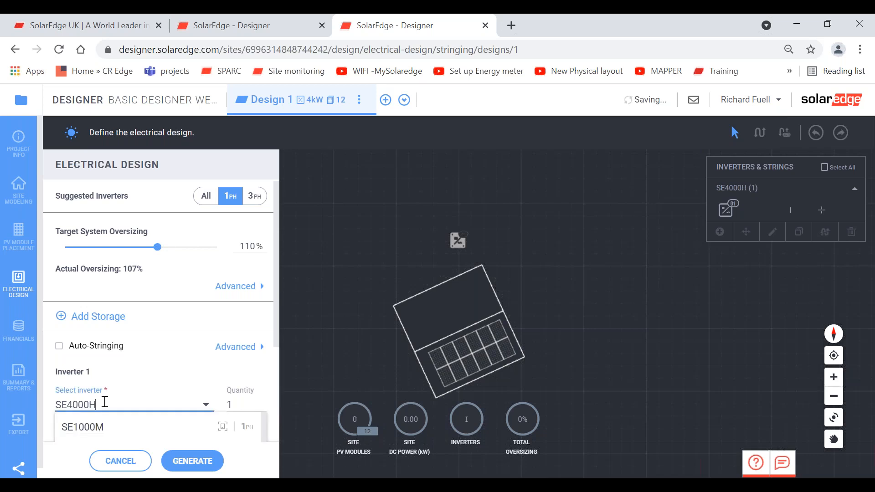
key(BackSpace)
key(BackSpace)
key(BackSpace)
text(368)
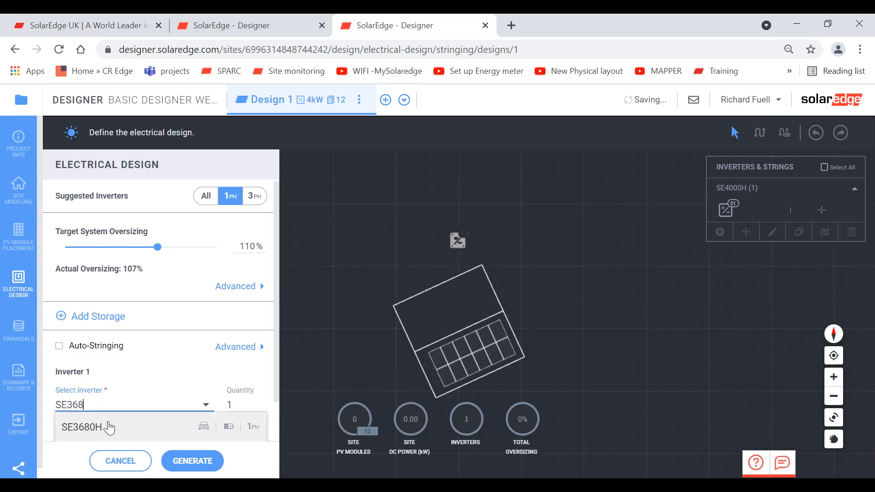
click(108, 427)
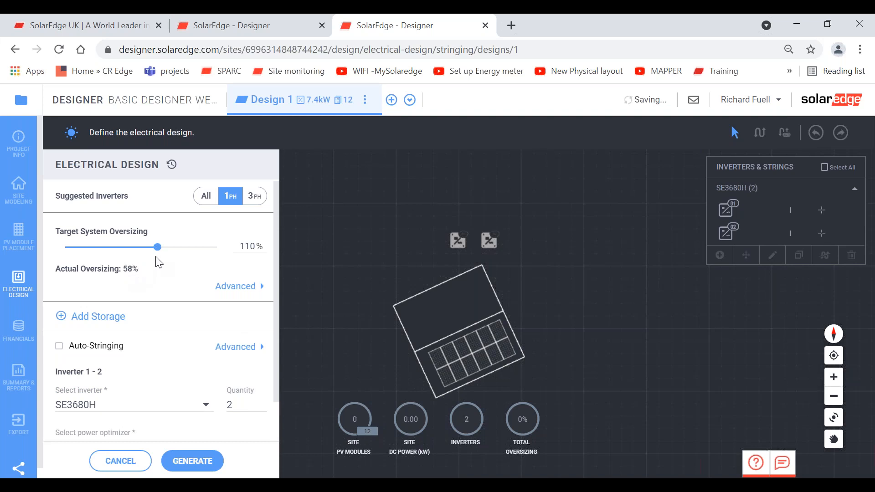
Set the target system oversizing to 122% and generate the electrical design with auto-stringing enabled.
mouse_move(158, 253)
mouse_down()
mouse_move(182, 251)
mouse_move(173, 250)
mouse_up()
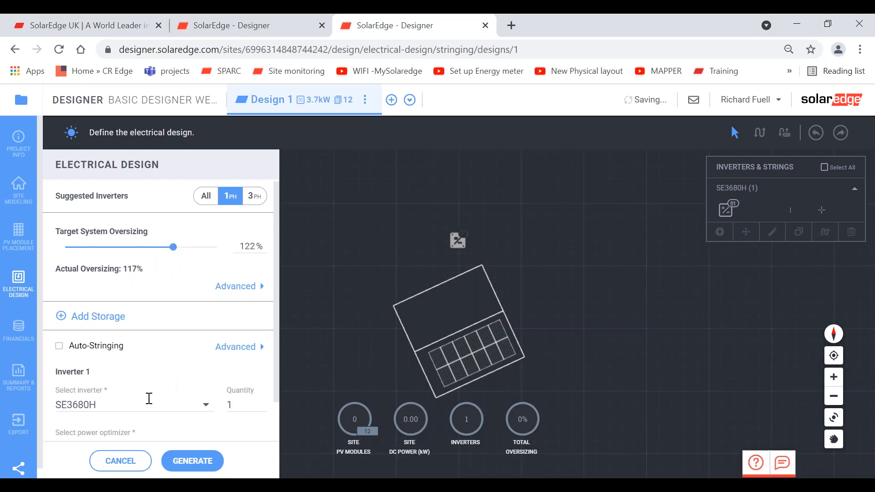
click(59, 346)
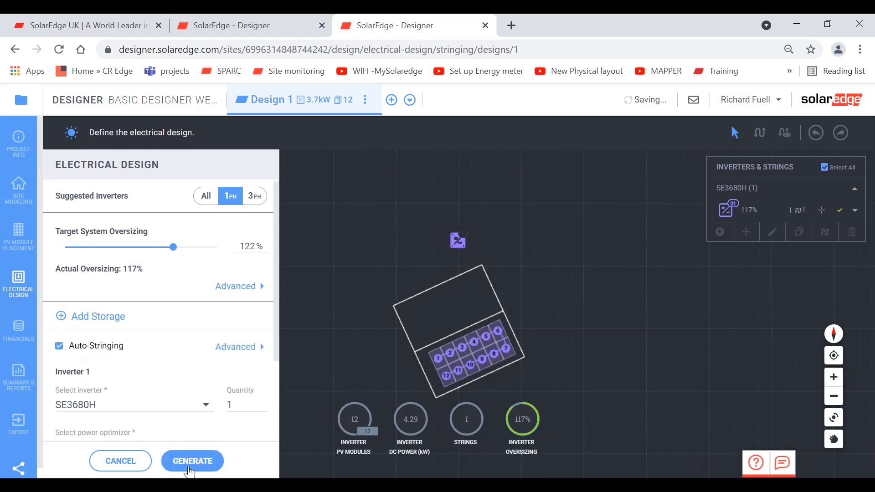
click(203, 462)
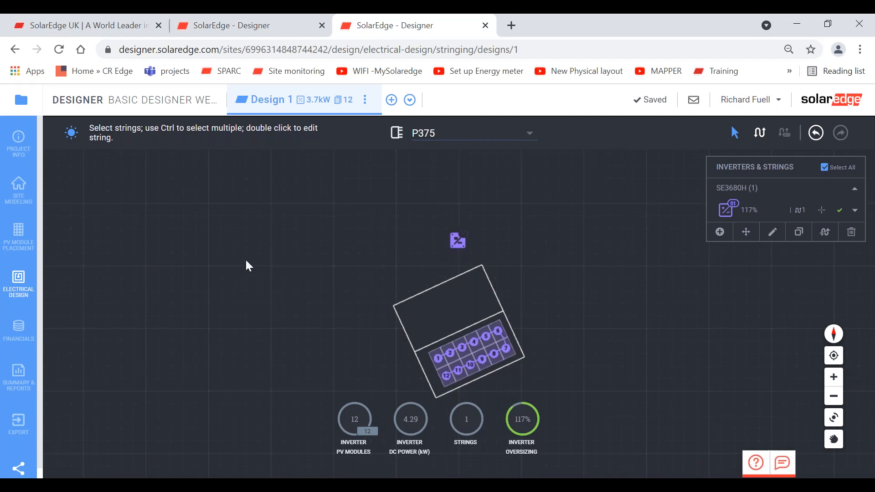
Open the project summary report and show the satellite imagery around the house in its 3D image.
click(15, 380)
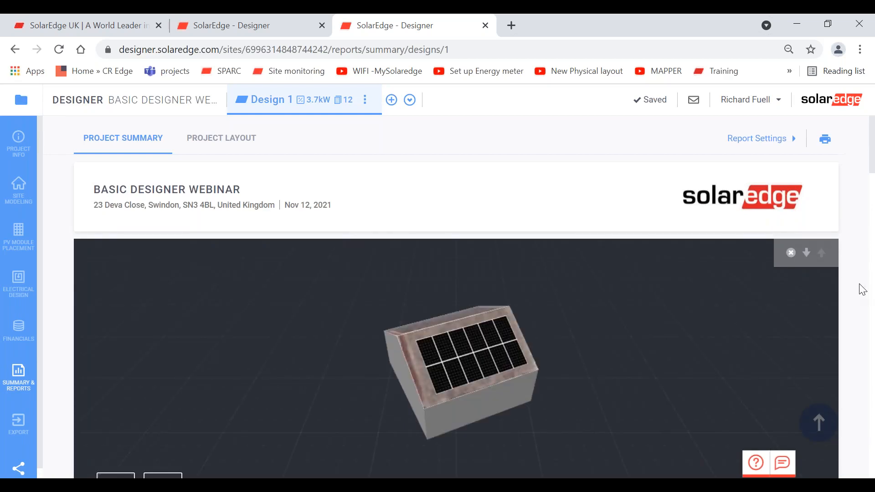
scroll(863, 290, down, 2)
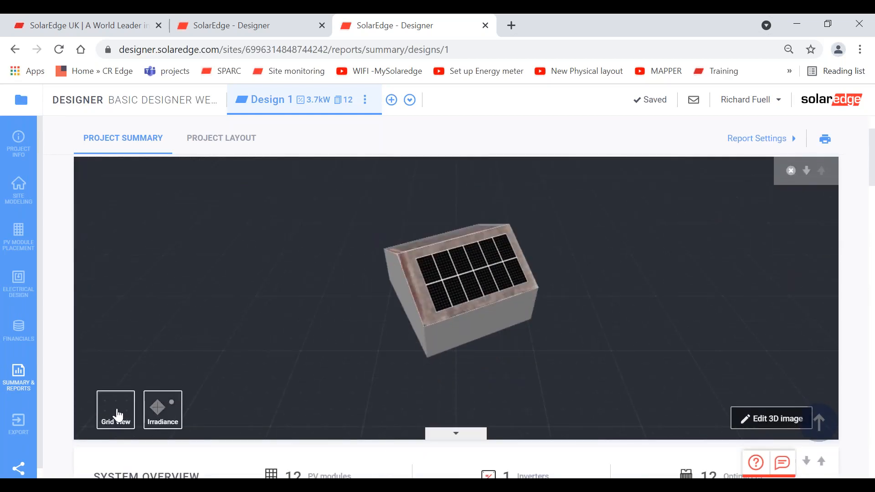
click(117, 415)
click(116, 415)
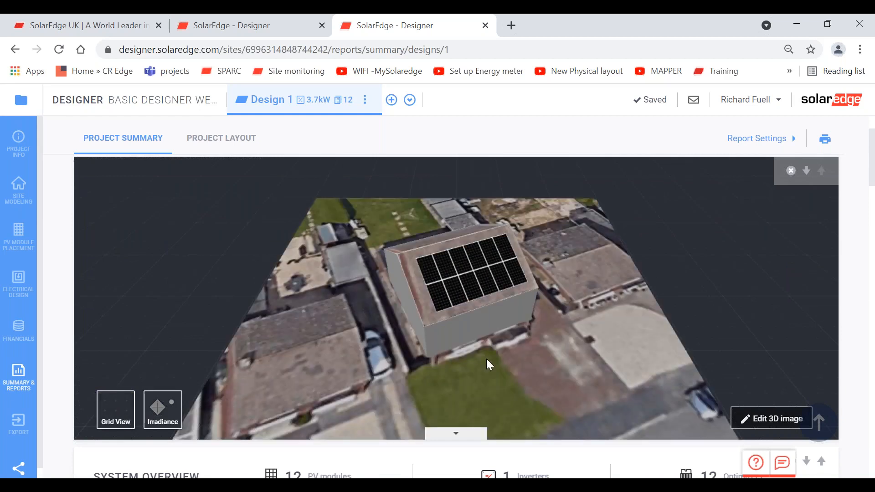
Edit the report's 3D image by rotating the house, enlarging it and repositioning it with the solar panels in view.
click(770, 419)
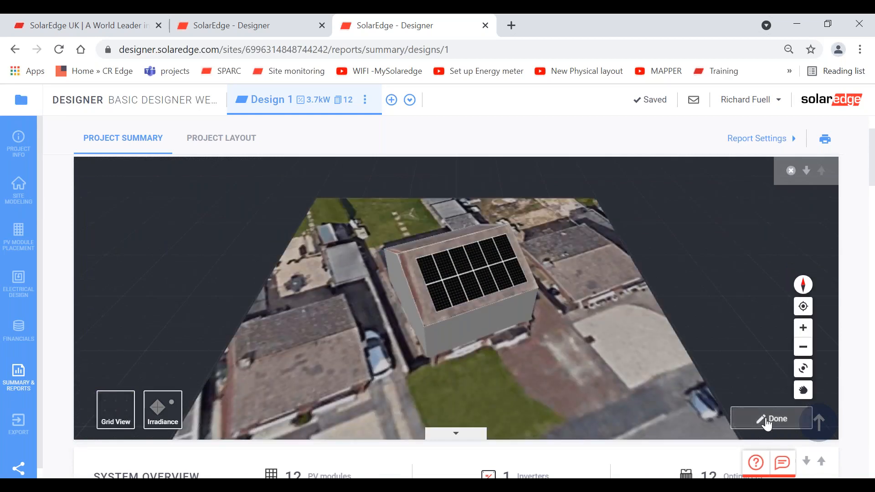
click(803, 370)
drag(704, 363, 638, 363)
click(802, 328)
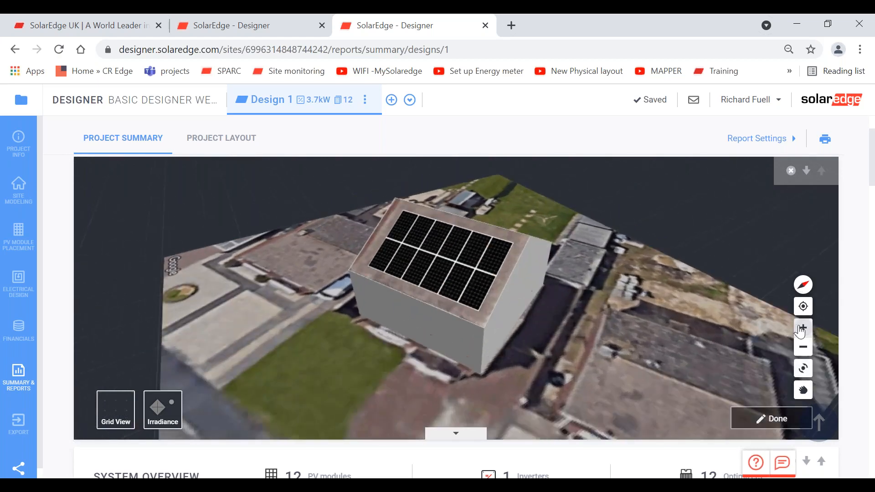
click(802, 328)
click(803, 390)
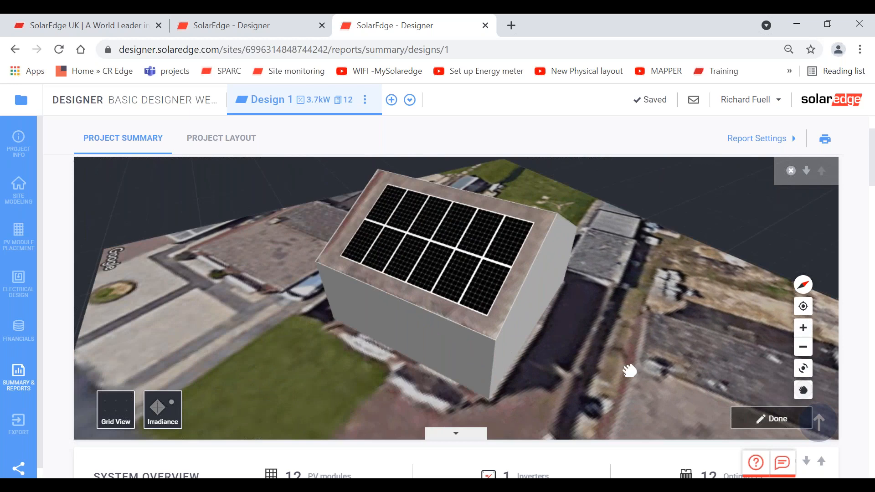
mouse_move(629, 371)
mouse_down()
mouse_move(643, 374)
mouse_move(629, 377)
mouse_up()
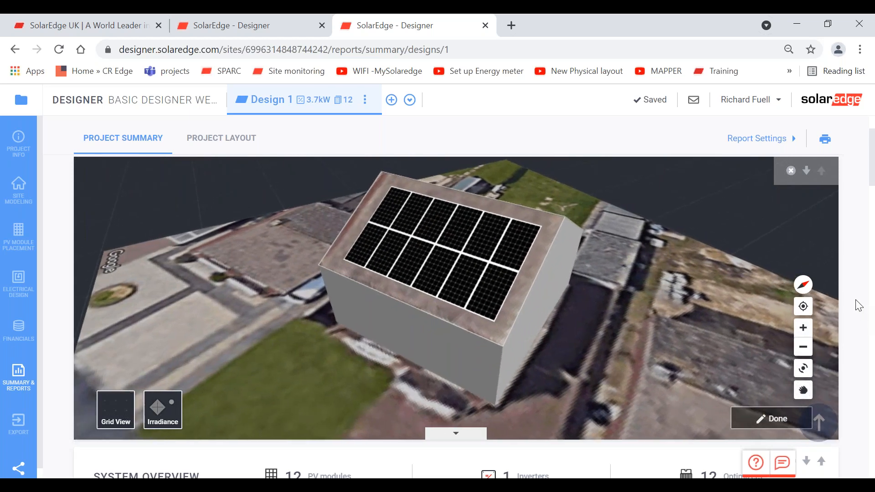
Finish editing the report's 3D image and bring up the simulation results.
scroll(855, 305, down, 3)
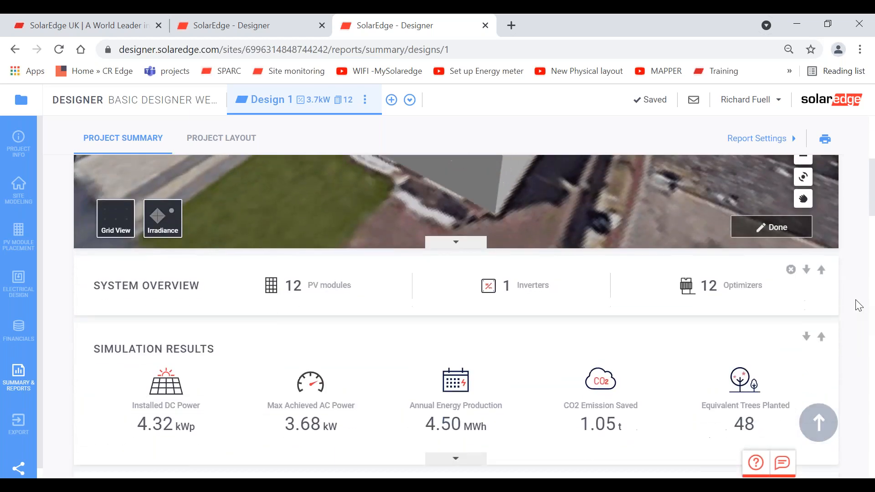
click(761, 264)
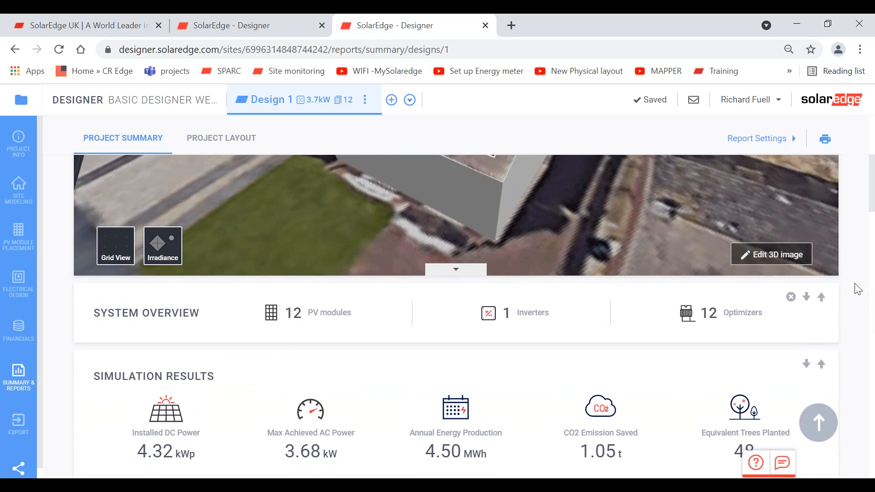
scroll(857, 289, down, 3)
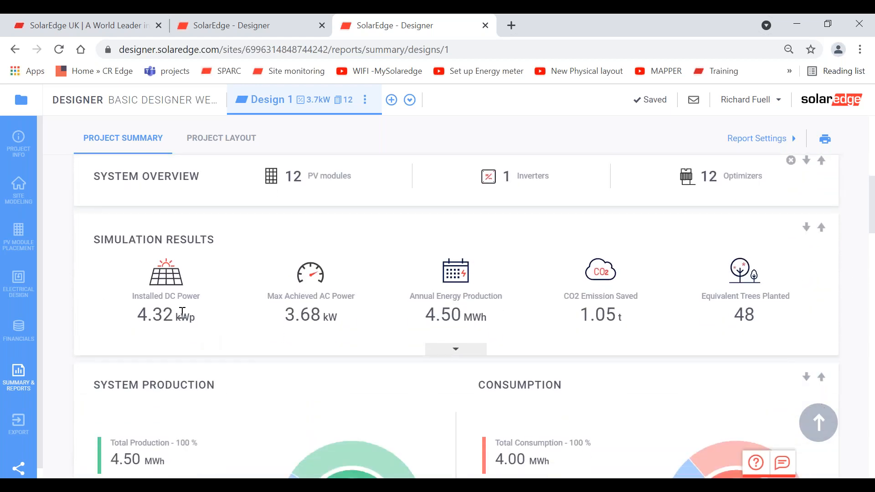
Clear the annual consumption and its consumption profile from the project info and apply the change.
click(18, 144)
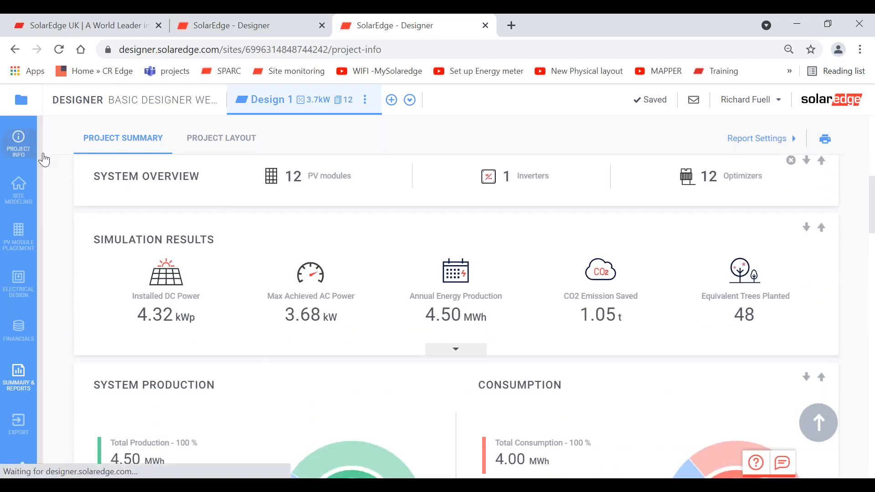
drag(277, 230, 225, 334)
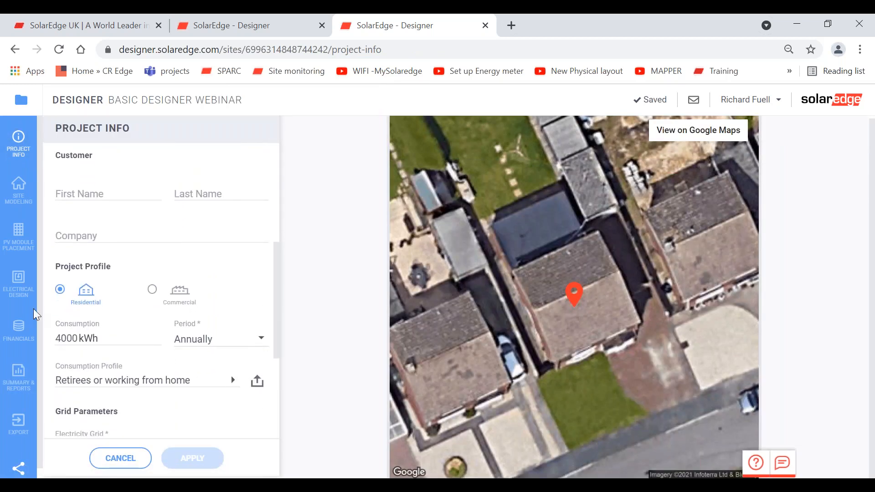
click(103, 339)
key(BackSpace)
key(BackSpace)
key(BackSpace)
key(BackSpace)
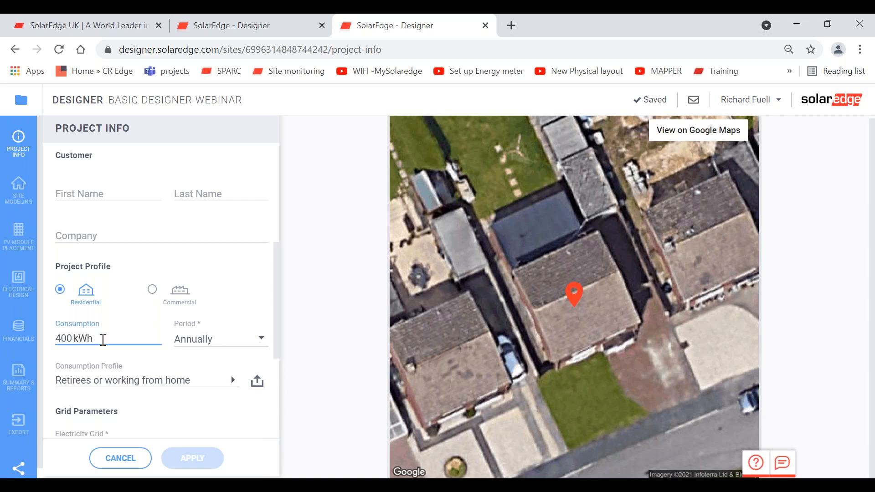
text(4000)
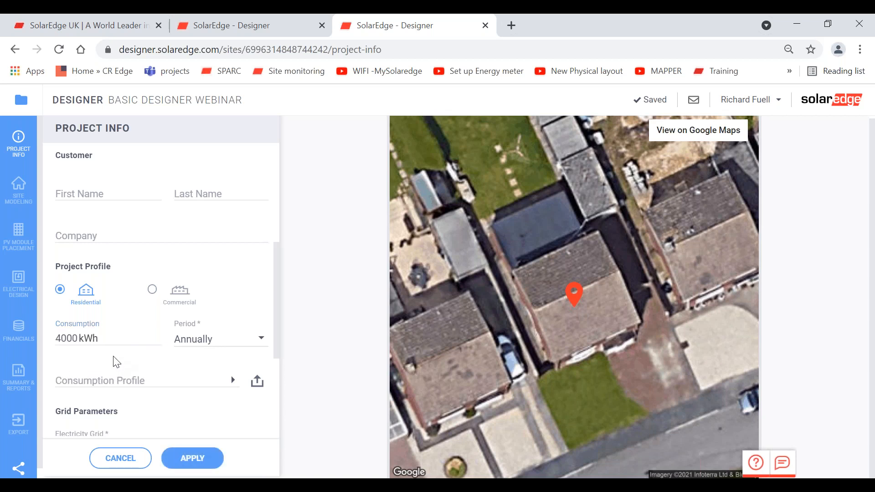
click(104, 343)
key(BackSpace)
key(BackSpace)
key(BackSpace)
key(BackSpace)
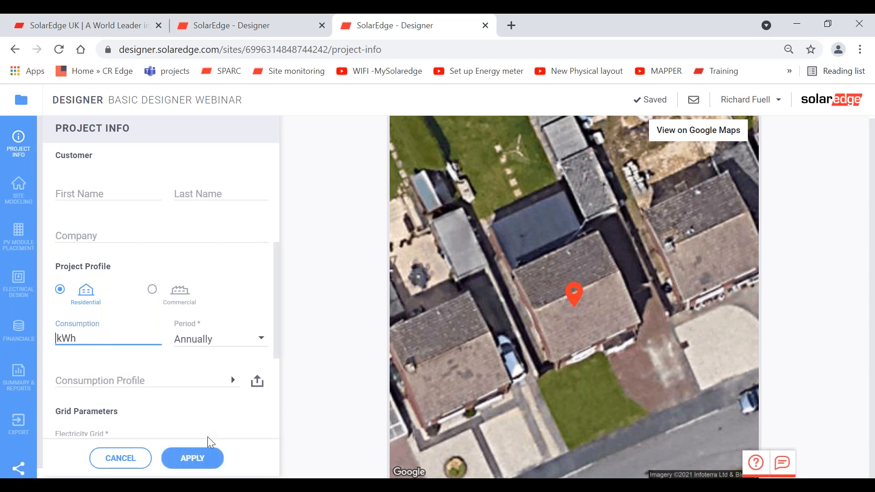
text(4000)
click(201, 458)
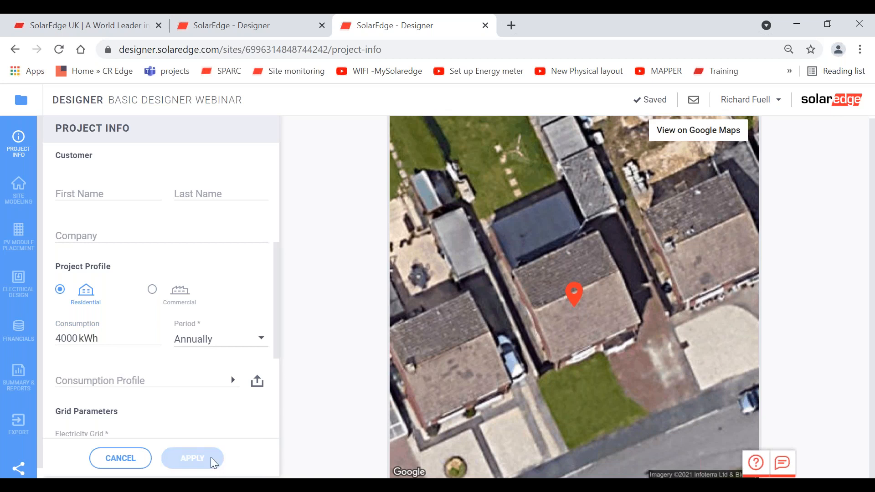
Review the project summary report, covering simulation results, estimated monthly energy, PV modules, bill of materials, electrical design and system losses.
click(18, 376)
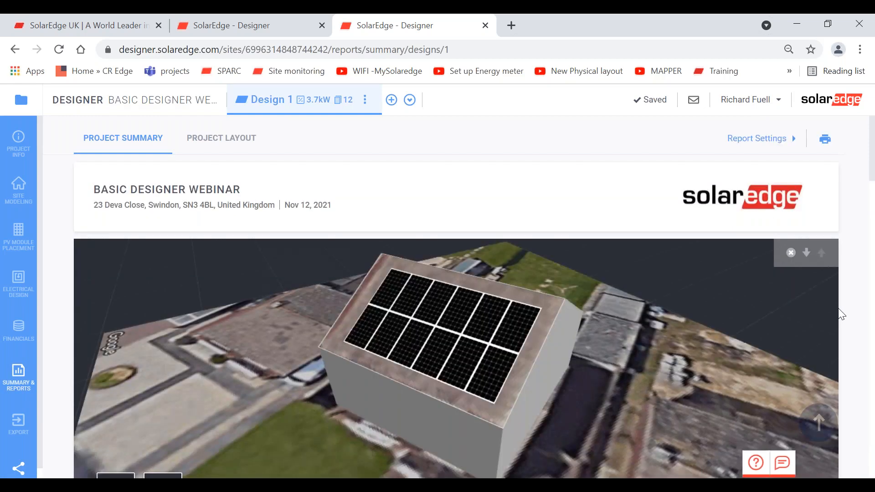
scroll(840, 308, down, 6)
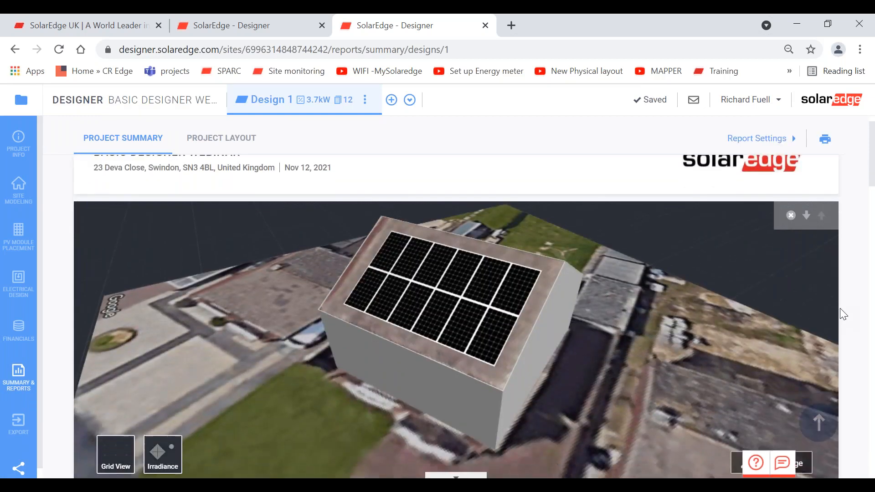
scroll(841, 308, down, 2)
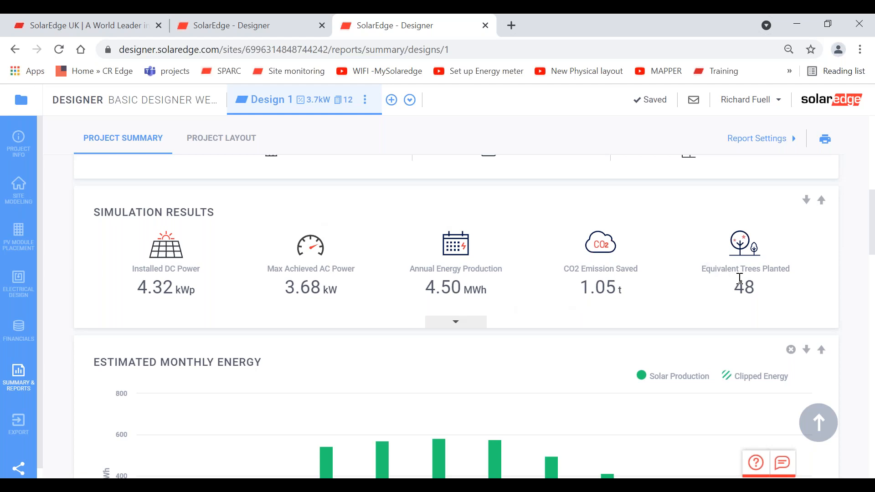
scroll(740, 279, down, 4)
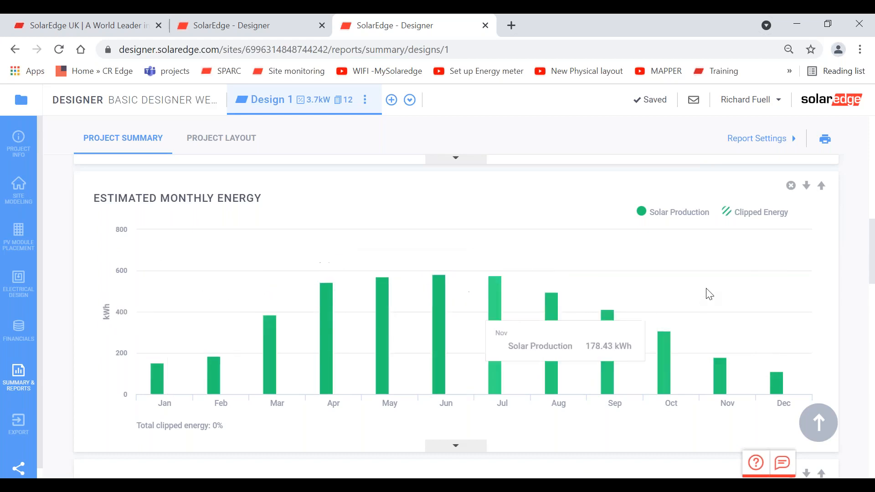
scroll(709, 294, down, 4)
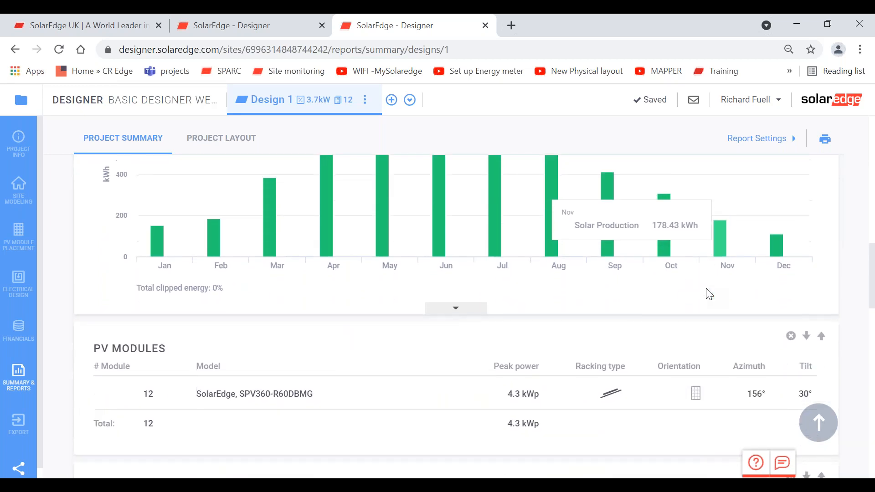
scroll(709, 294, down, 2)
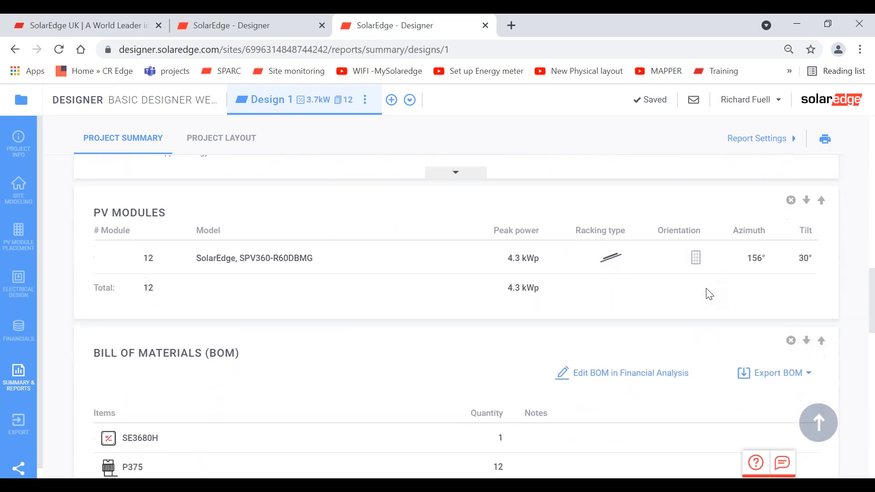
scroll(709, 294, down, 4)
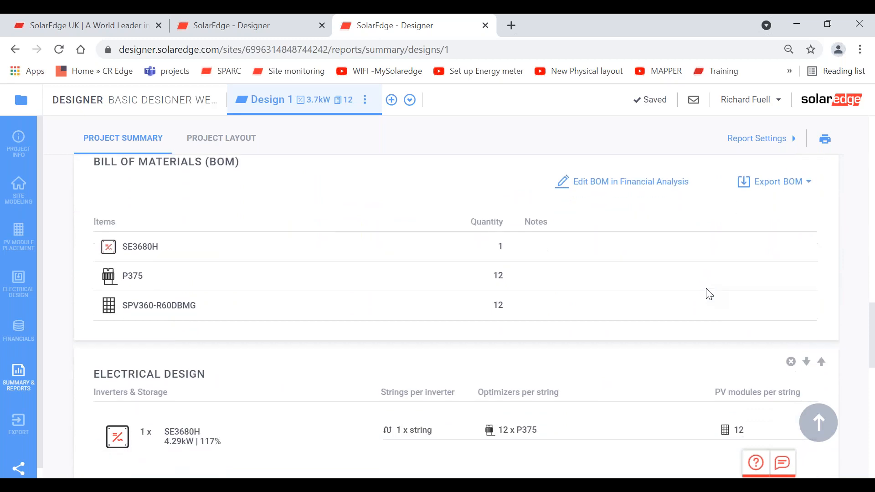
scroll(709, 294, down, 2)
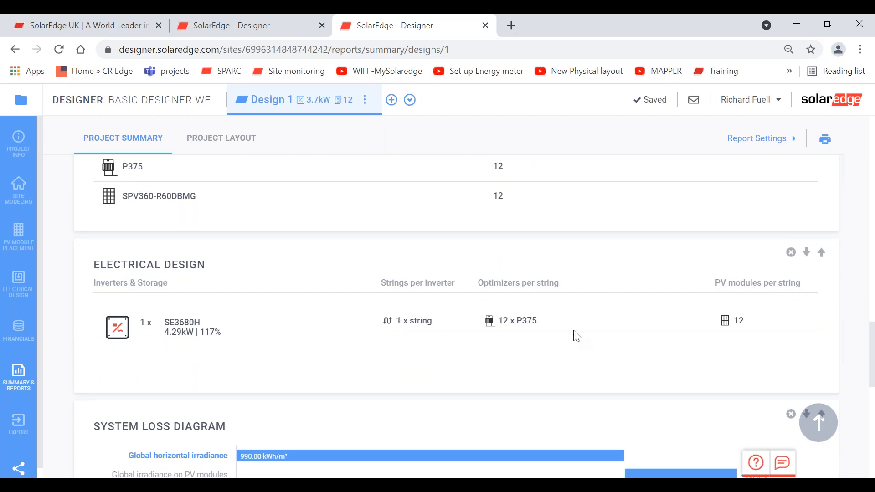
scroll(577, 336, down, 6)
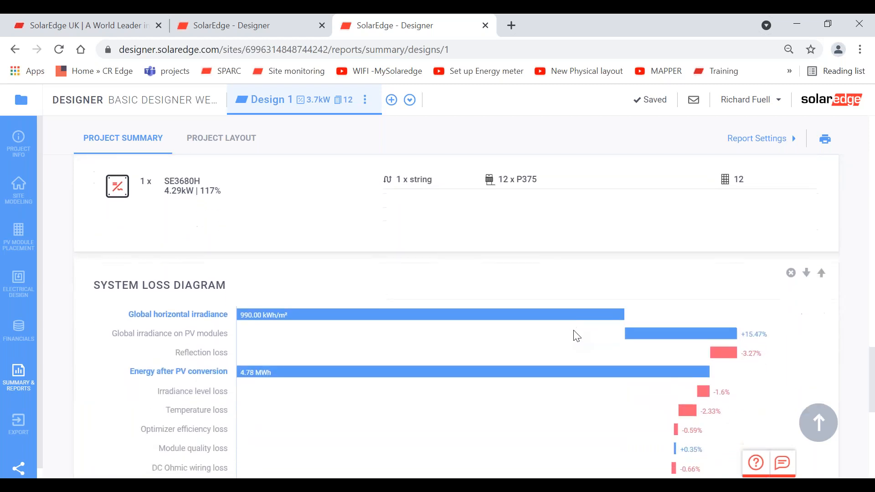
scroll(577, 337, down, 2)
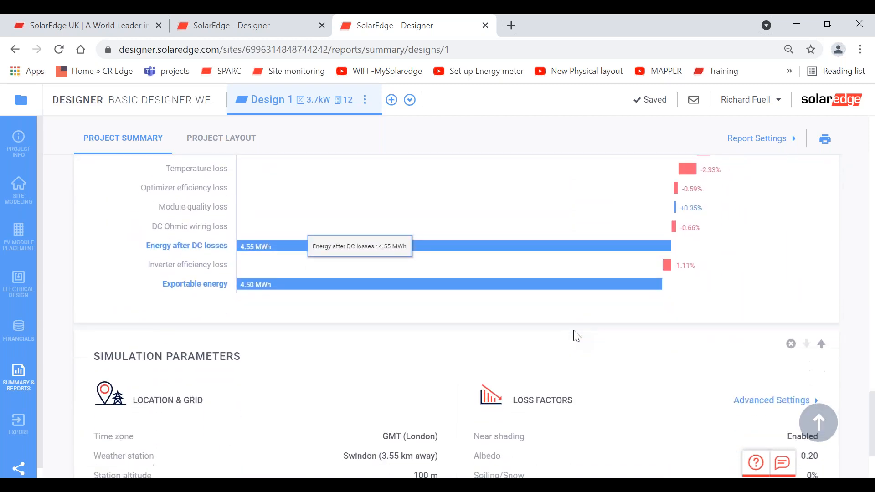
scroll(577, 336, up, 7)
scroll(576, 337, up, 15)
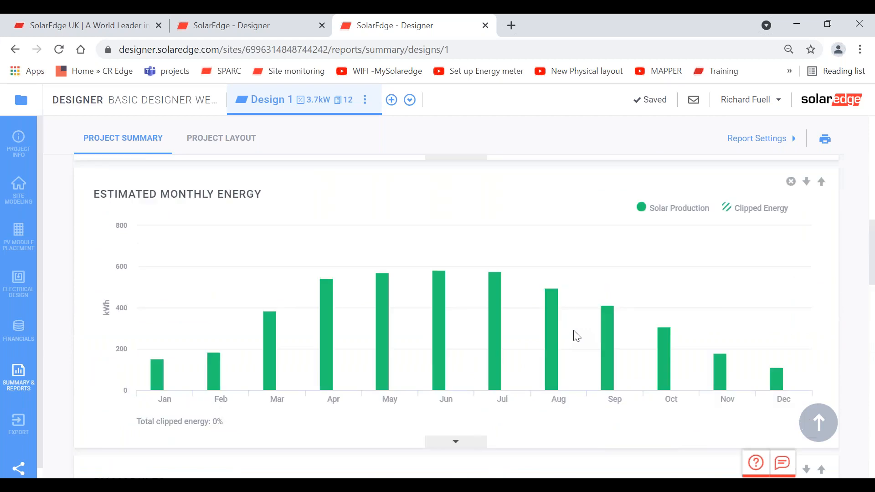
scroll(576, 336, down, 7)
scroll(577, 336, up, 10)
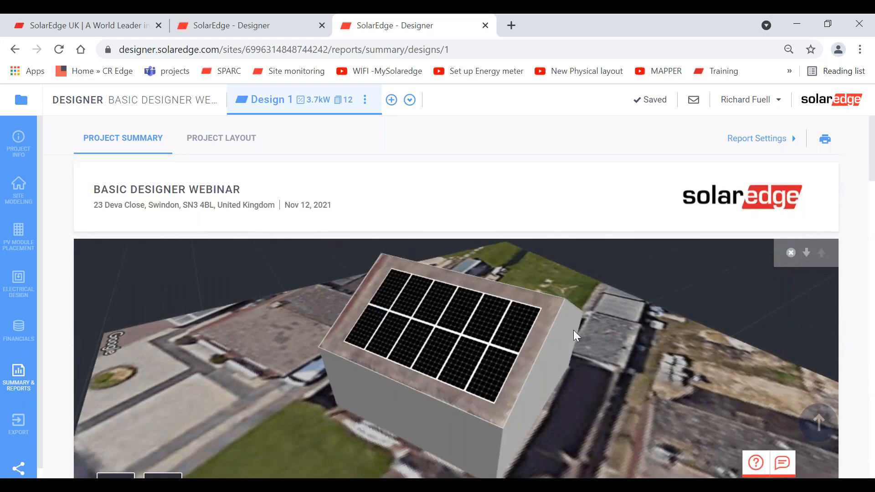
scroll(574, 332, down, 10)
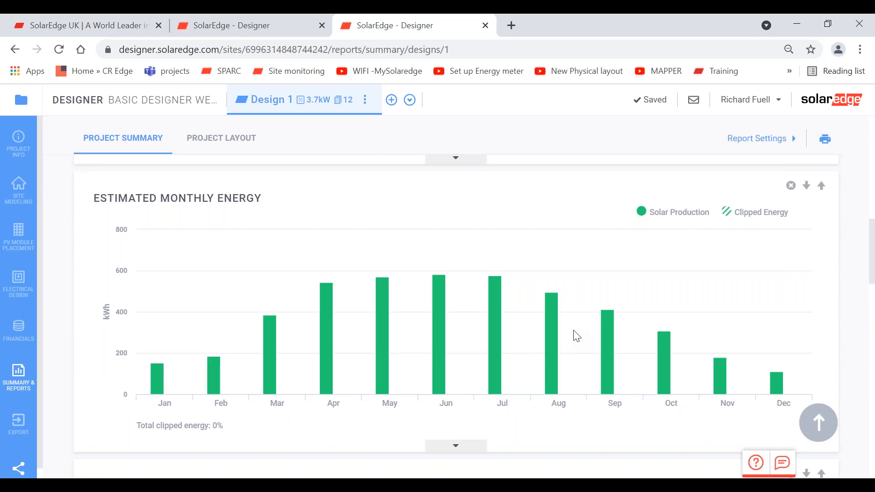
scroll(577, 337, up, 10)
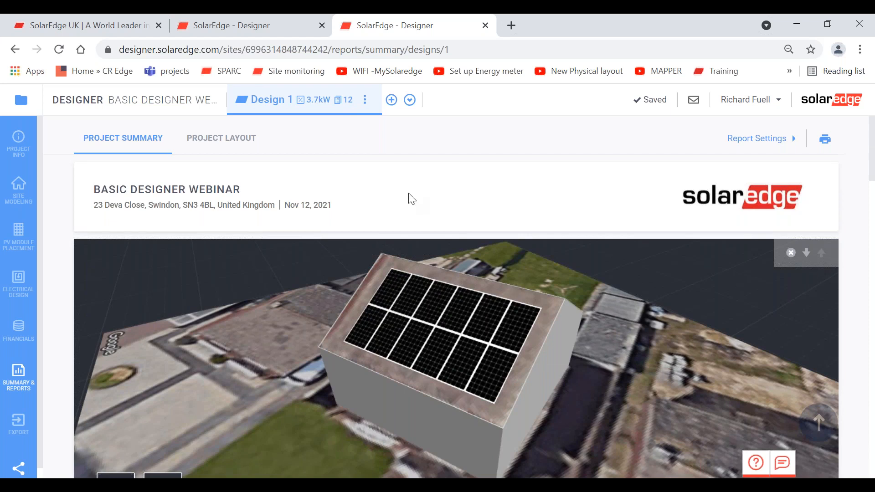
Duplicate Design 1 and rename the copy "Design 1 (with consumption)".
click(365, 102)
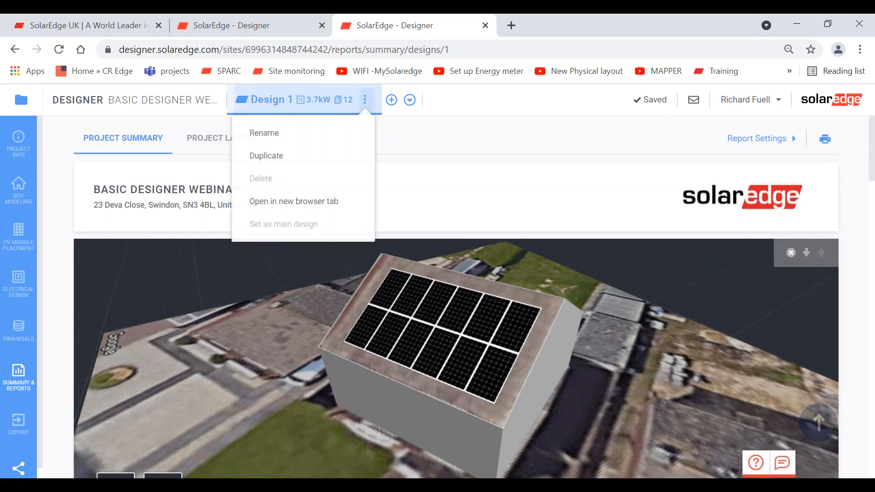
click(297, 158)
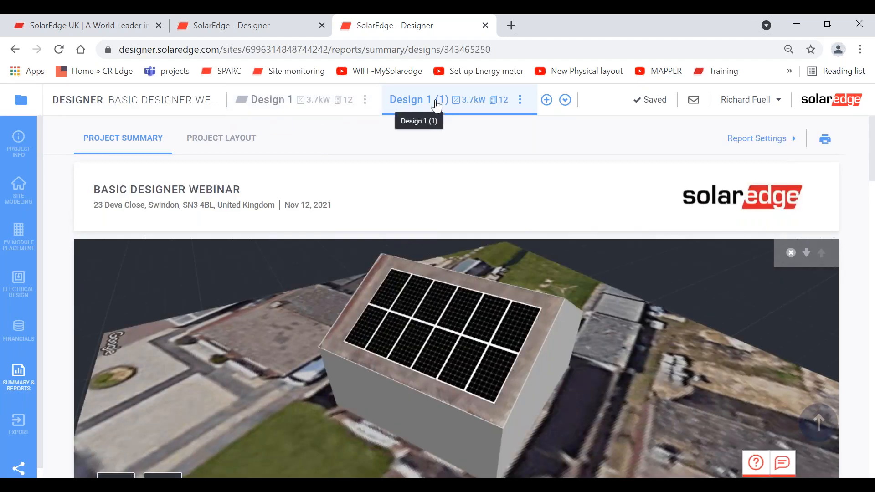
click(520, 104)
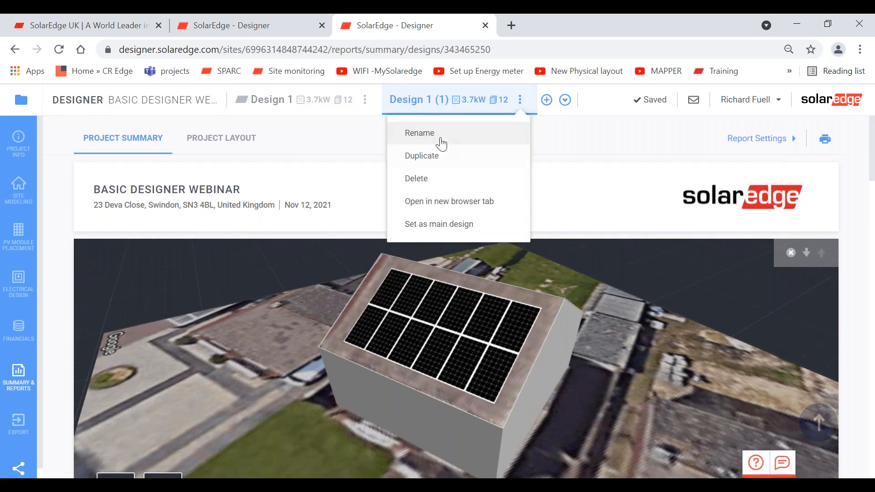
click(435, 137)
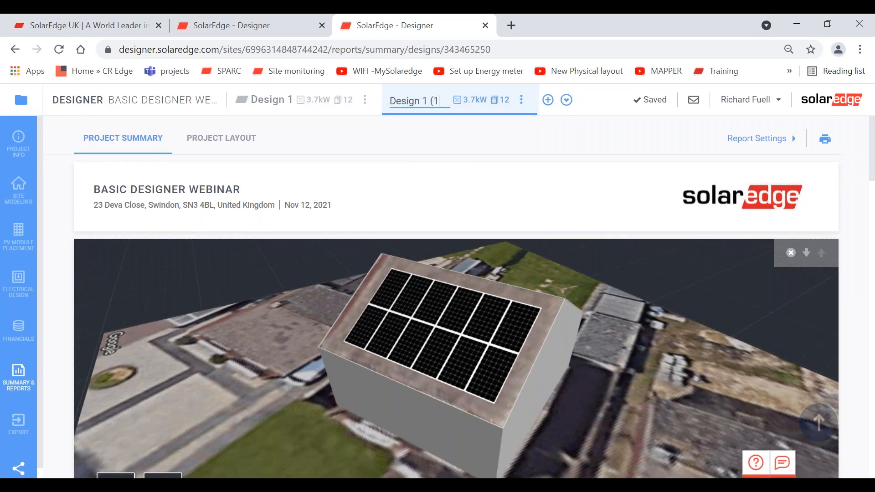
text(with con)
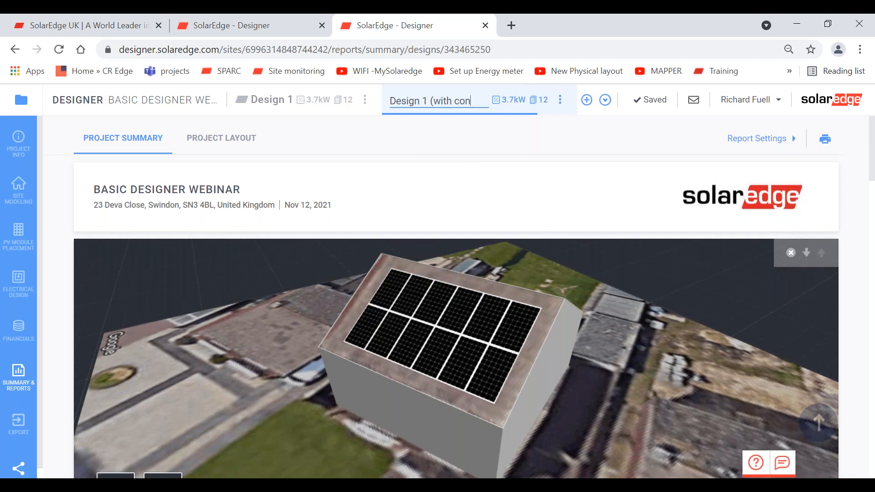
text(sumption)
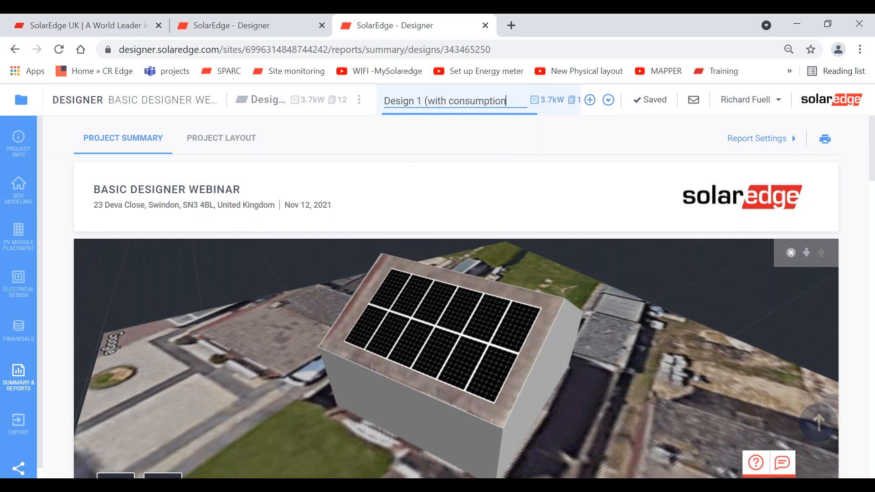
text())
key(Return)
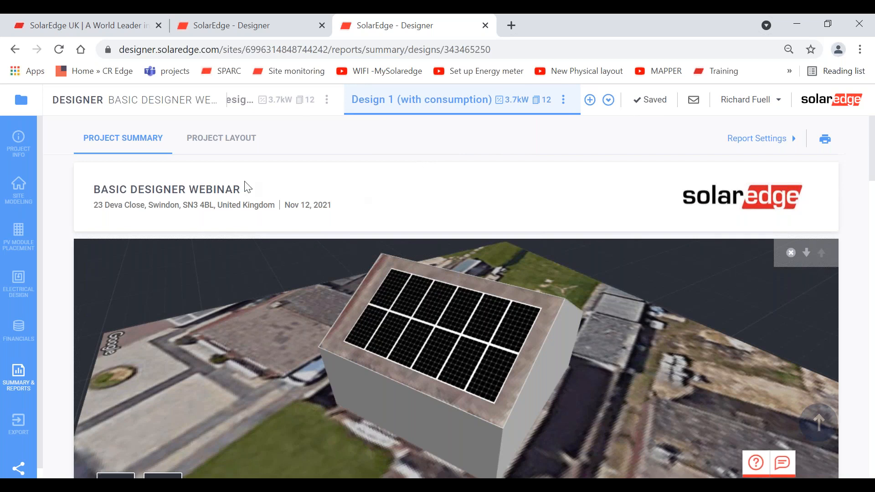
Enter the customer's first and last name in the project info.
click(18, 145)
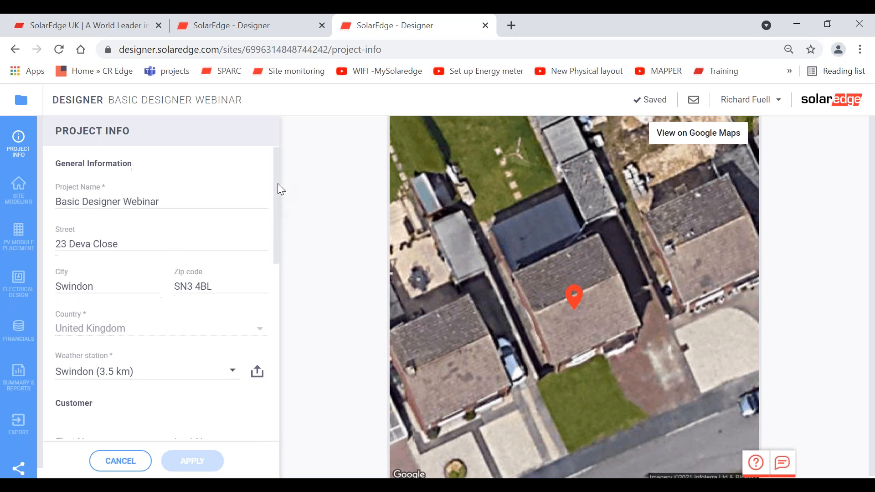
drag(277, 183, 277, 274)
click(118, 215)
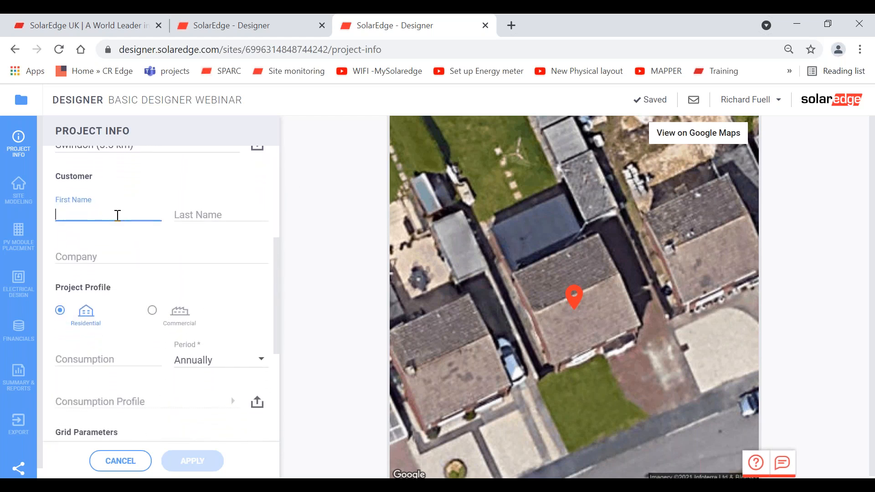
text(JOhn)
key(Tab)
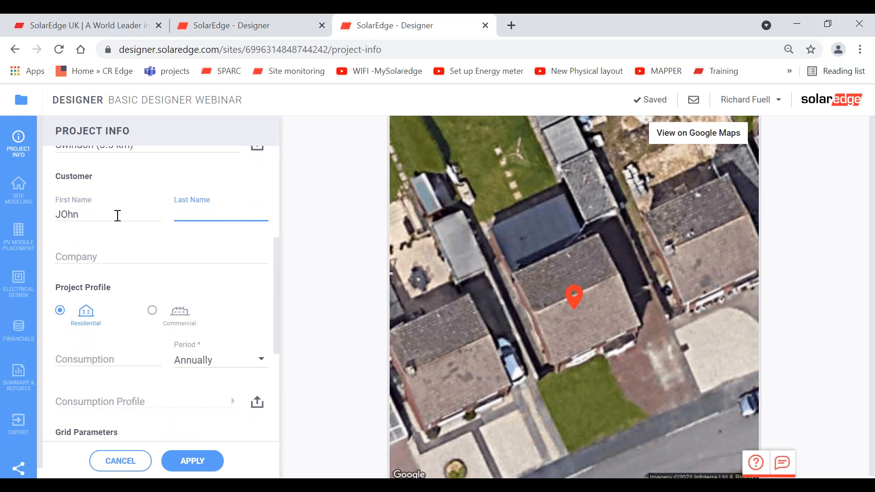
text(Jones)
click(81, 215)
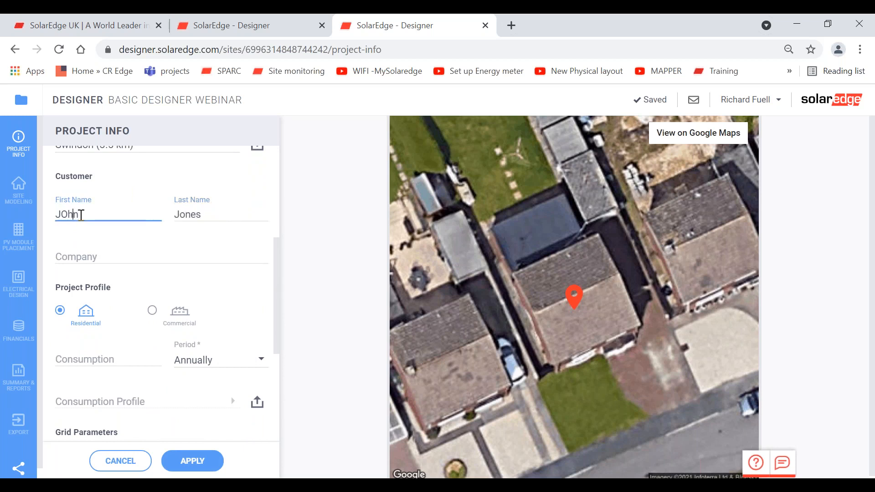
key(BackSpace)
text(o)
drag(277, 269, 278, 283)
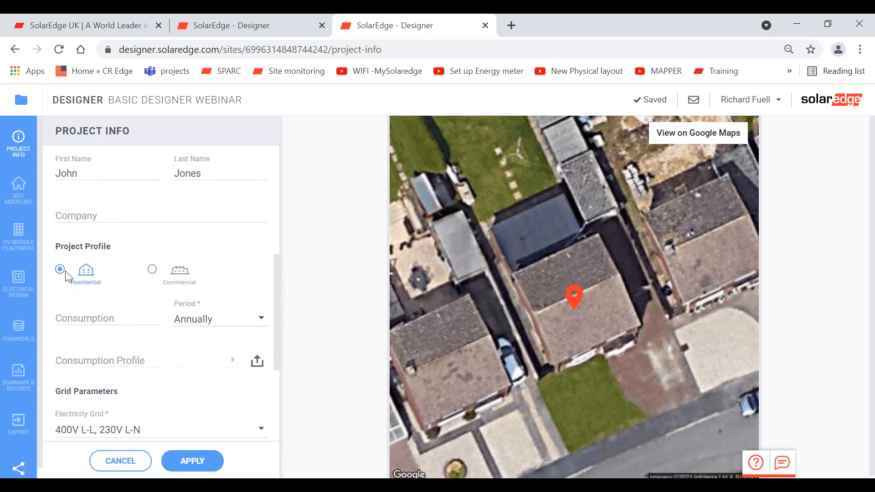
Set the residential project's annual consumption to 4000 kWh and open the consumption profile choices.
click(87, 313)
text(4000 kWh)
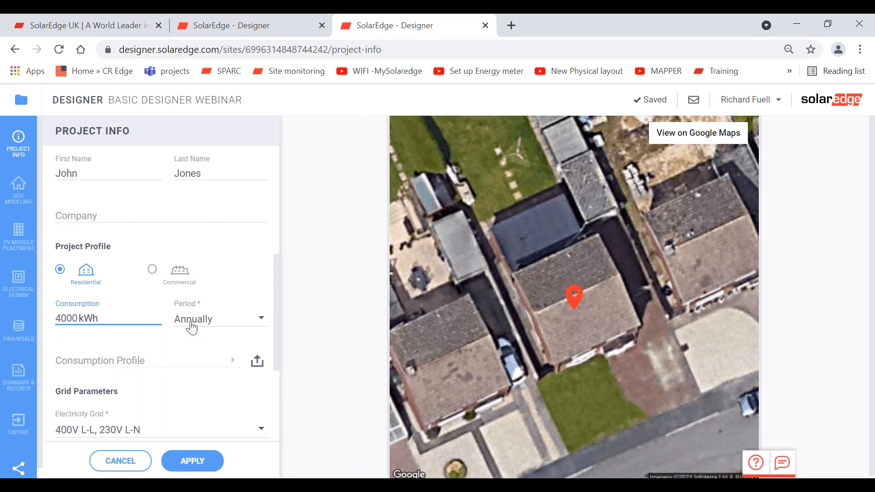
click(111, 361)
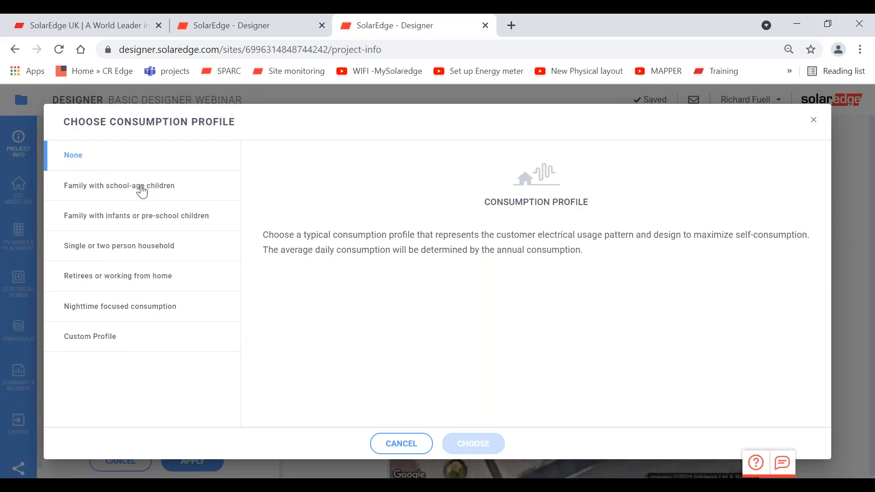
Compare the preset consumption profiles for school-age families, families with infants, one- or two-person households, retirees or home workers, and nighttime-focused consumption.
click(103, 187)
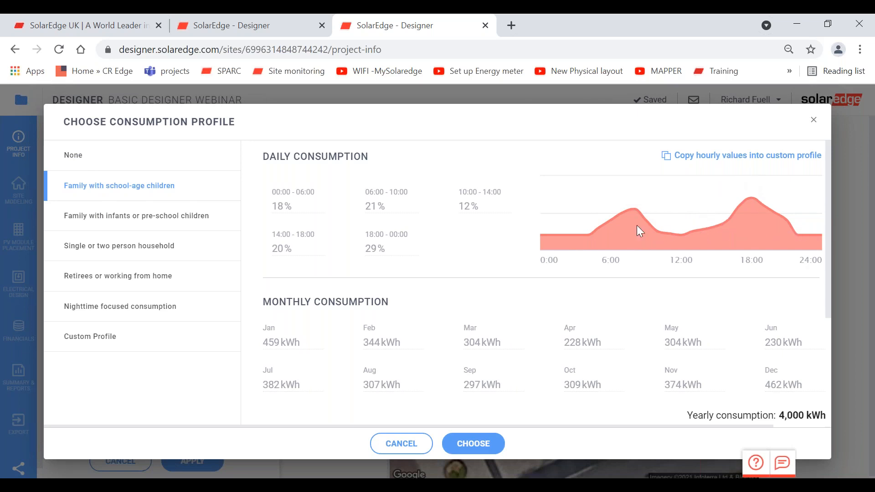
click(170, 219)
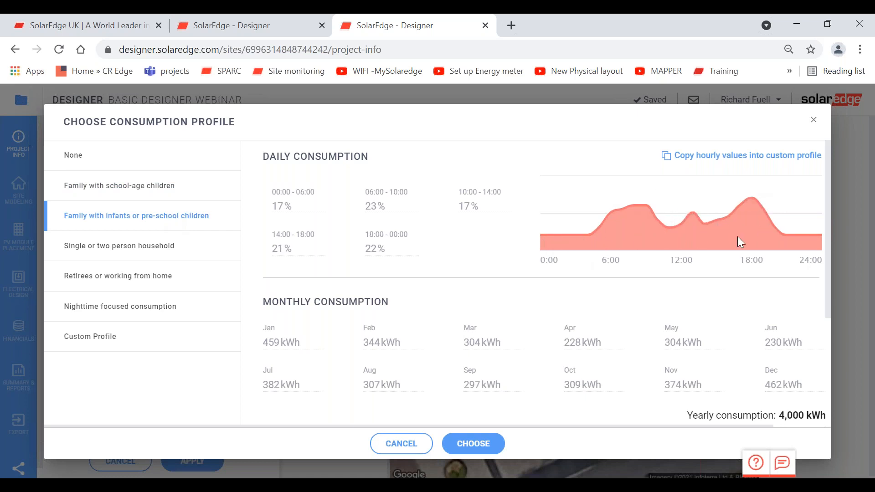
click(114, 254)
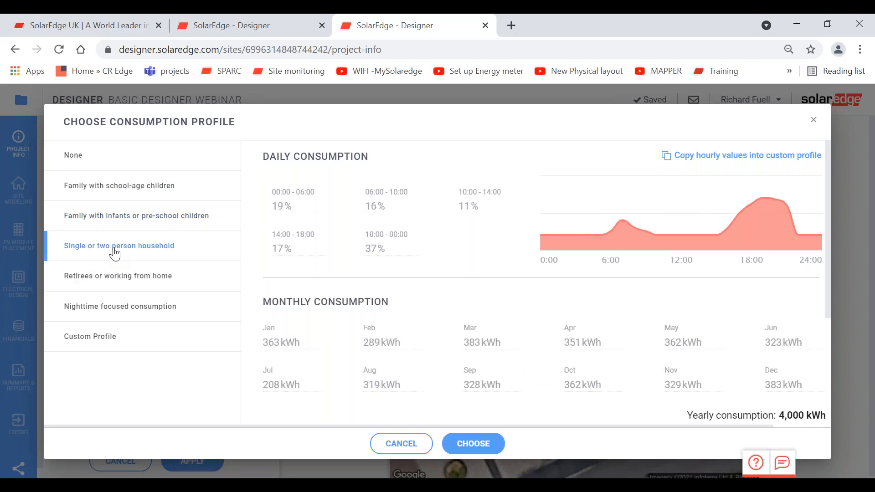
click(123, 279)
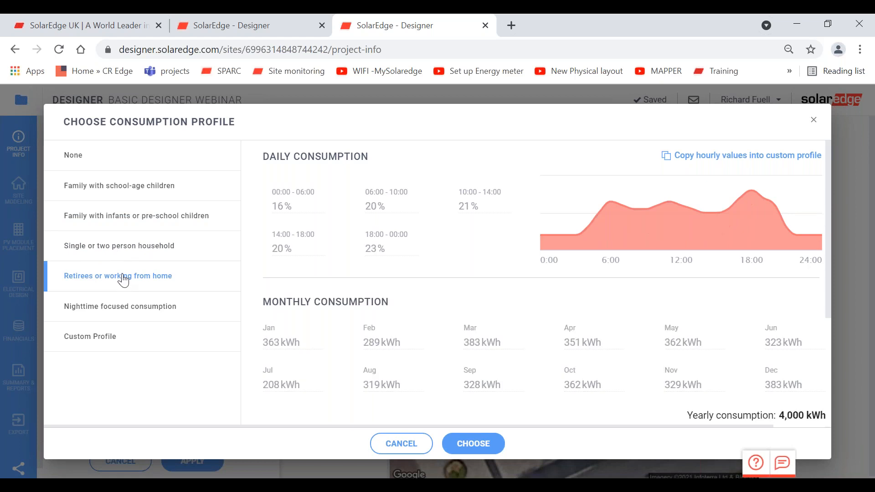
click(126, 307)
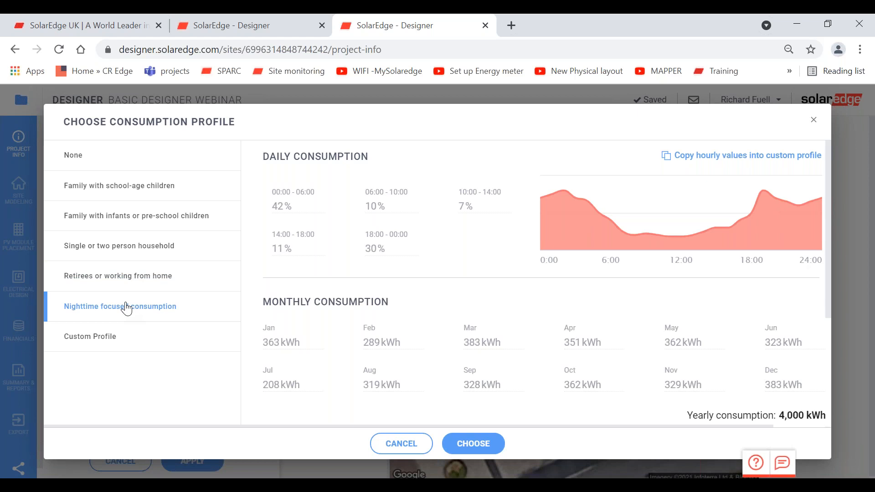
Select the custom profile and set its daily shares to 22% for 00:00-06:00, 16% for 06:00-10:00 and 9% for 10:00-14:00.
click(94, 340)
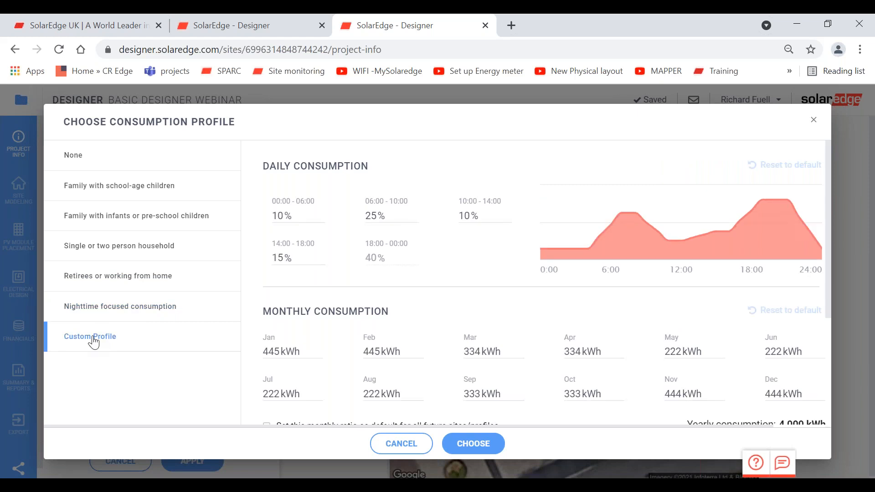
click(321, 214)
drag(321, 213, 321, 213)
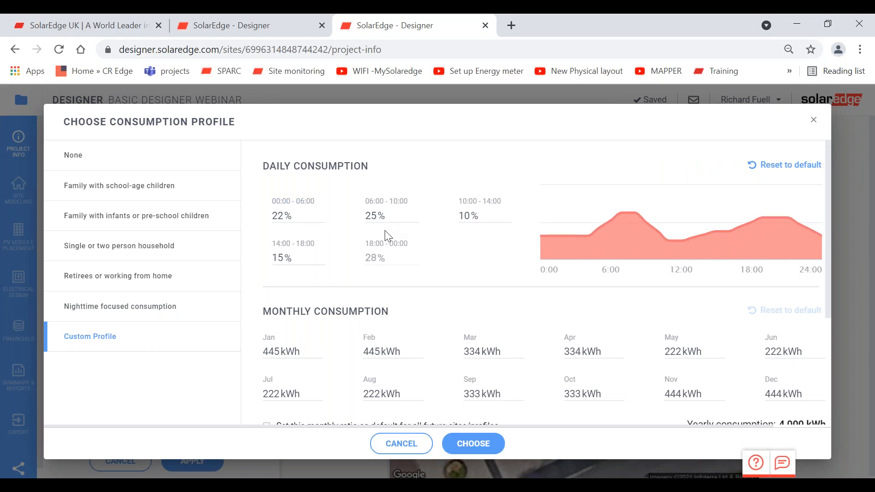
drag(415, 218, 416, 221)
click(503, 215)
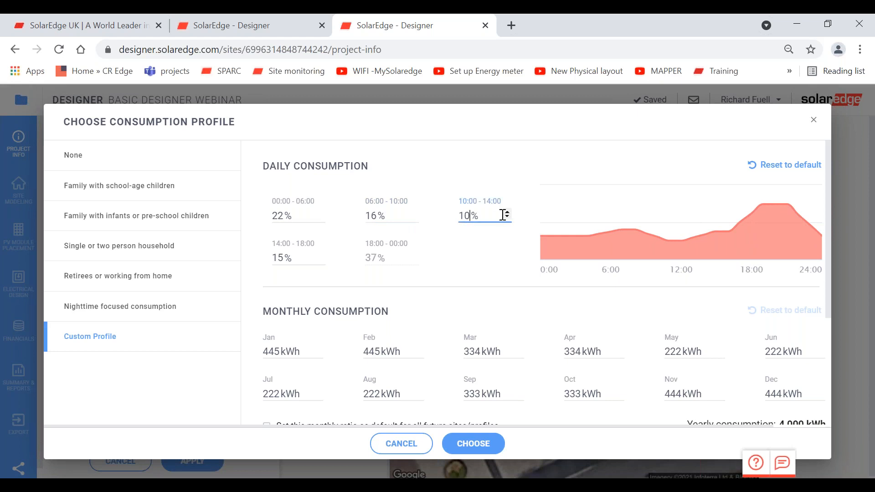
drag(506, 213, 506, 213)
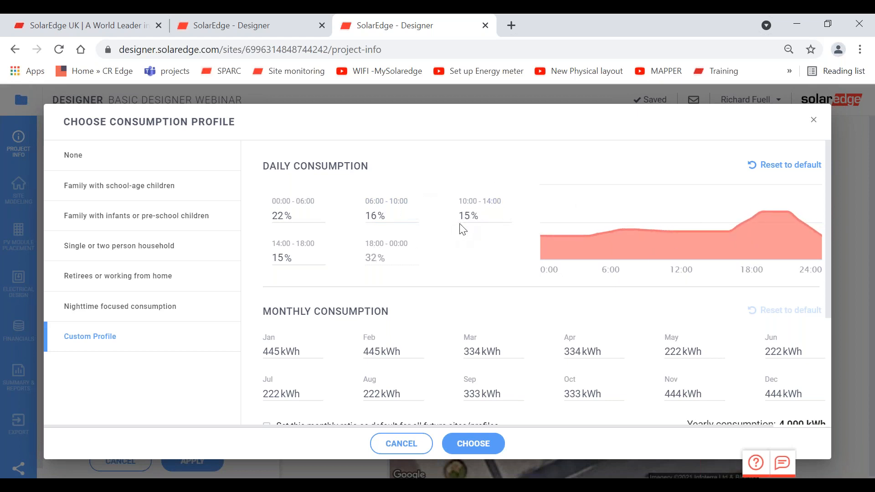
drag(508, 219, 508, 219)
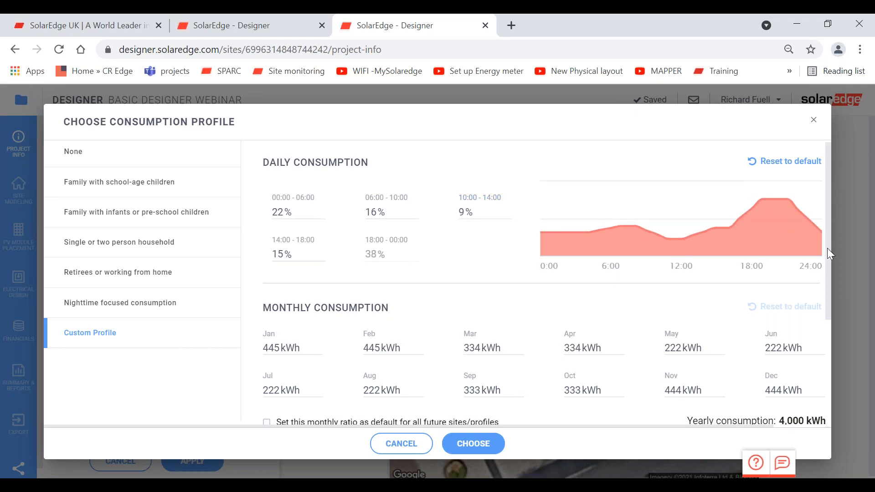
Review the custom profile's monthly consumption values and bar chart.
drag(827, 248, 828, 313)
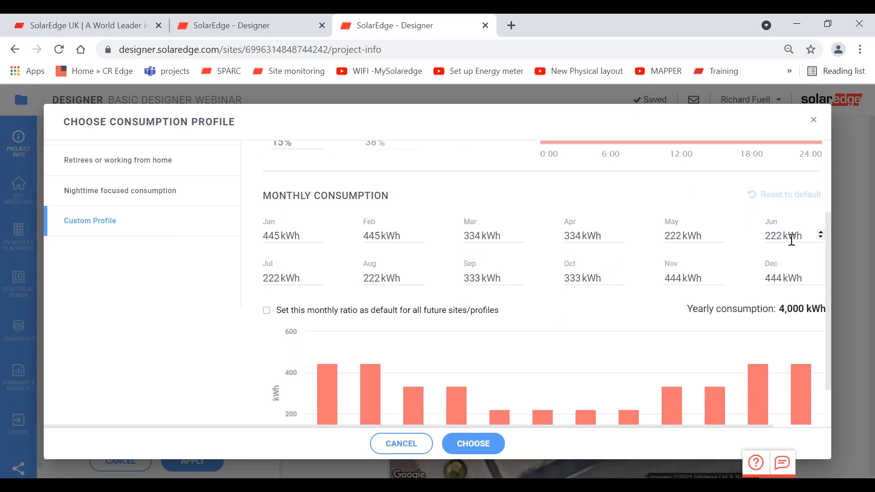
scroll(820, 265, down, 1)
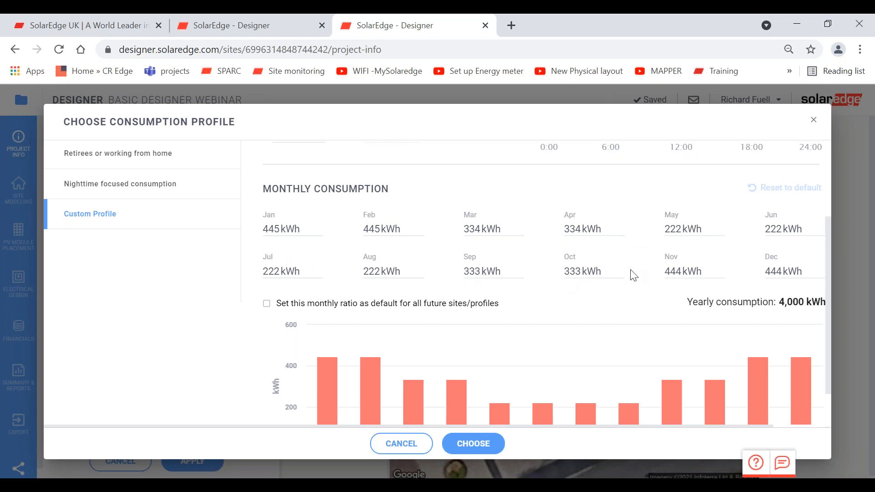
scroll(828, 244, down, 1)
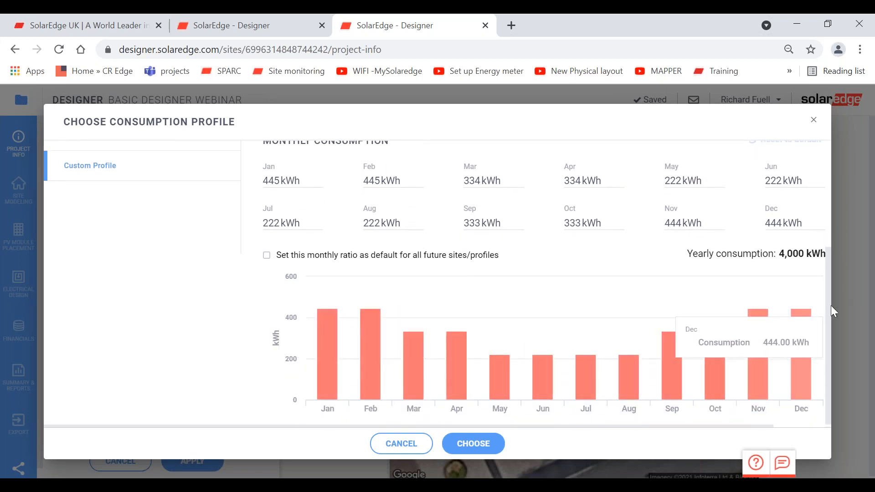
scroll(828, 260, up, 1)
scroll(823, 228, up, 3)
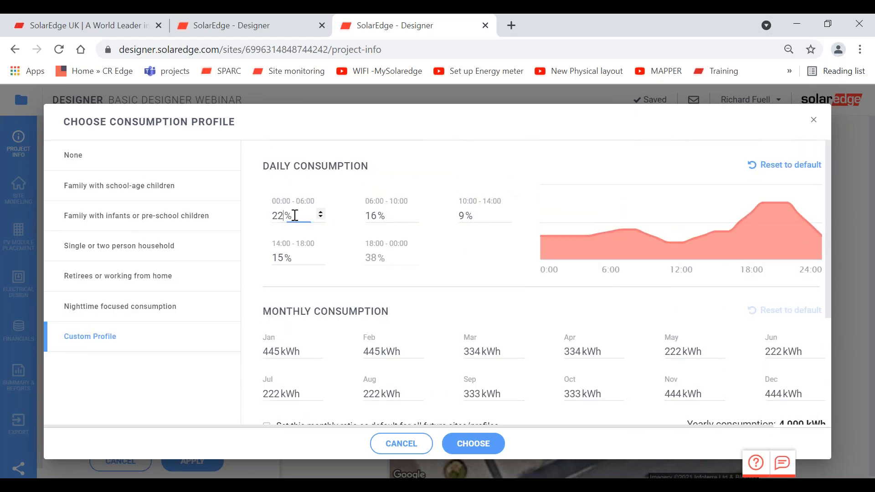
Set the custom profile's daily consumption share for 00:00-06:00 to 15%.
click(320, 218)
click(321, 218)
click(321, 218)
click(321, 218)
click(321, 218)
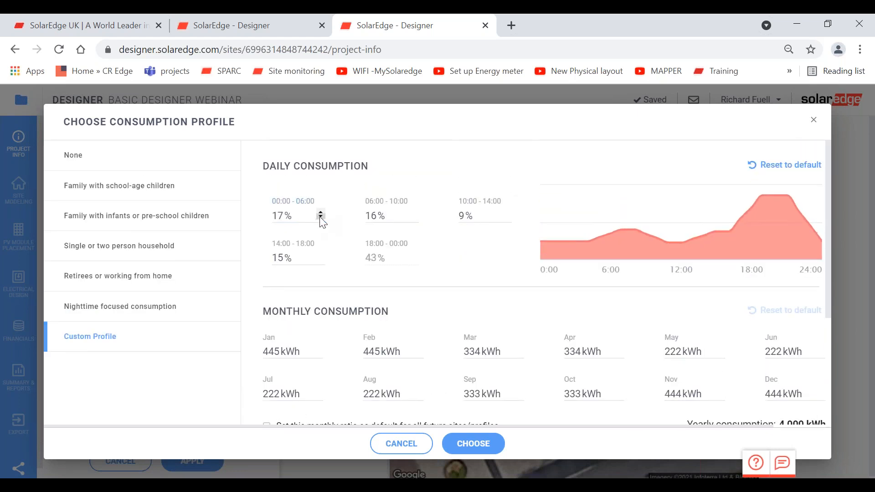
click(321, 218)
click(321, 218)
Set the custom profile's daily consumption share for 06:00-10:00 to 24%.
click(410, 214)
click(413, 212)
click(414, 212)
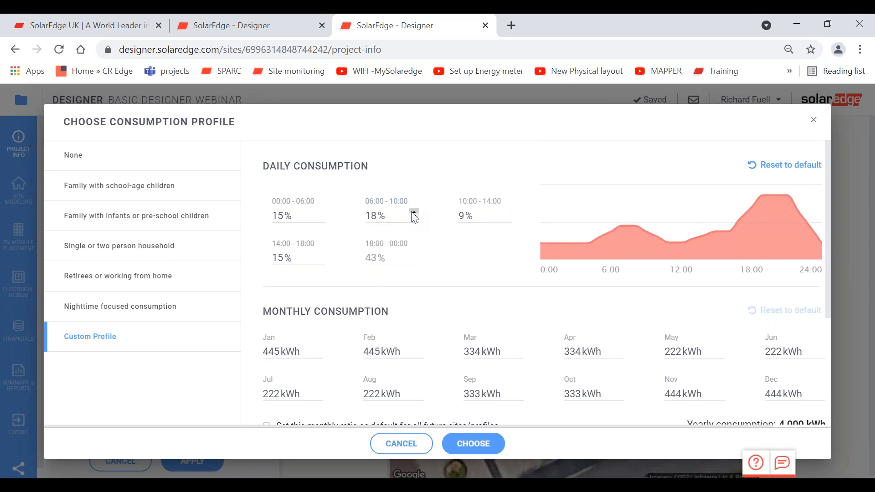
click(413, 212)
click(413, 212)
click(413, 212)
click(414, 212)
click(413, 212)
click(413, 212)
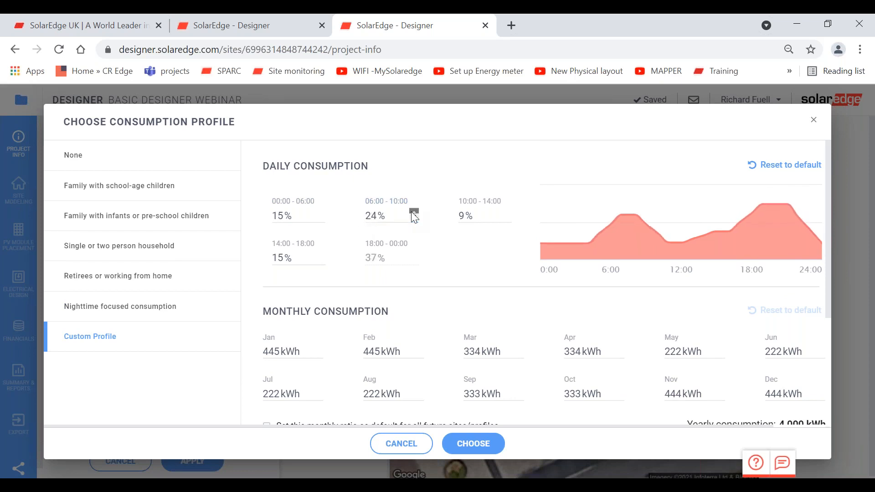
Set the 10:00-14:00 consumption share to 13% and apply the custom profile to the project info.
click(506, 212)
click(506, 212)
click(506, 212)
click(506, 212)
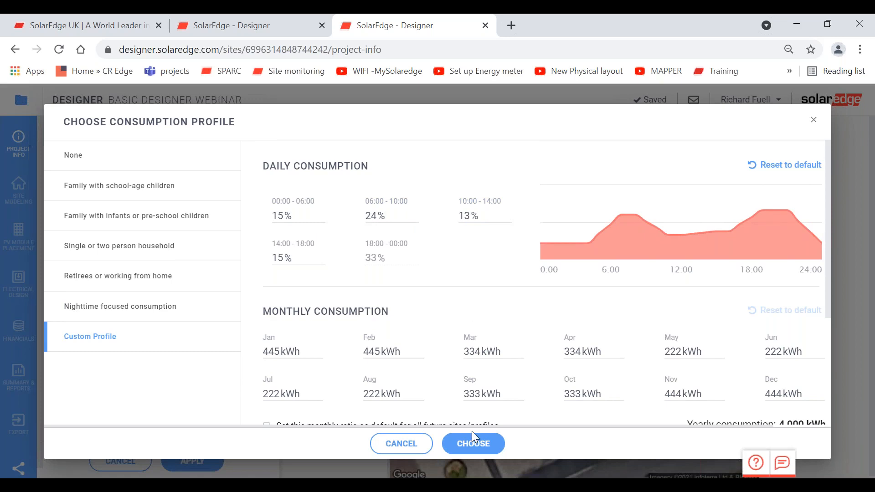
click(467, 450)
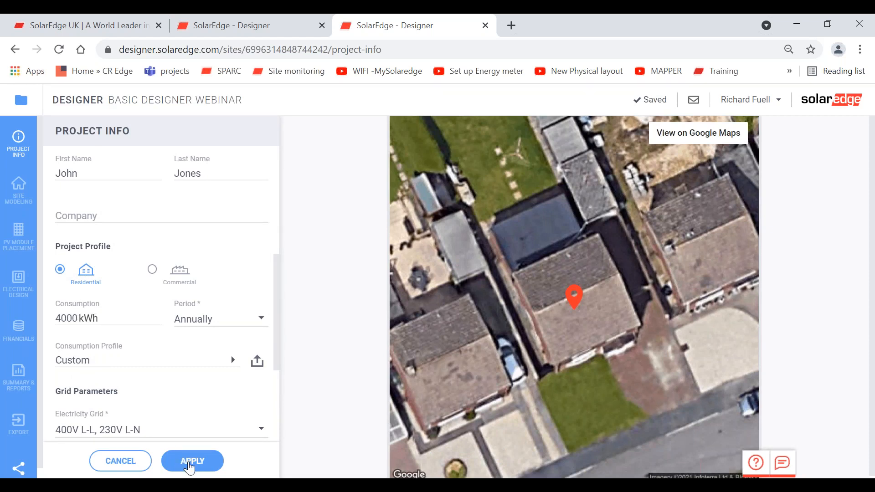
click(190, 463)
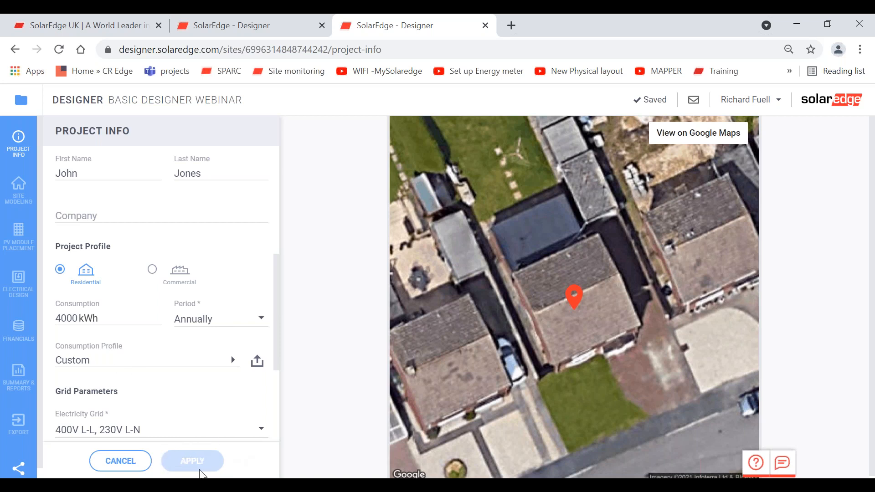
click(82, 172)
text(y)
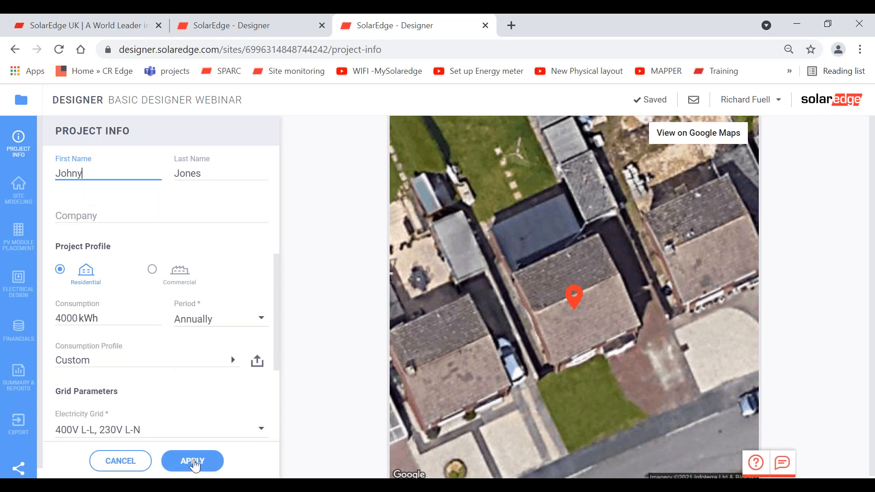
key(BackSpace)
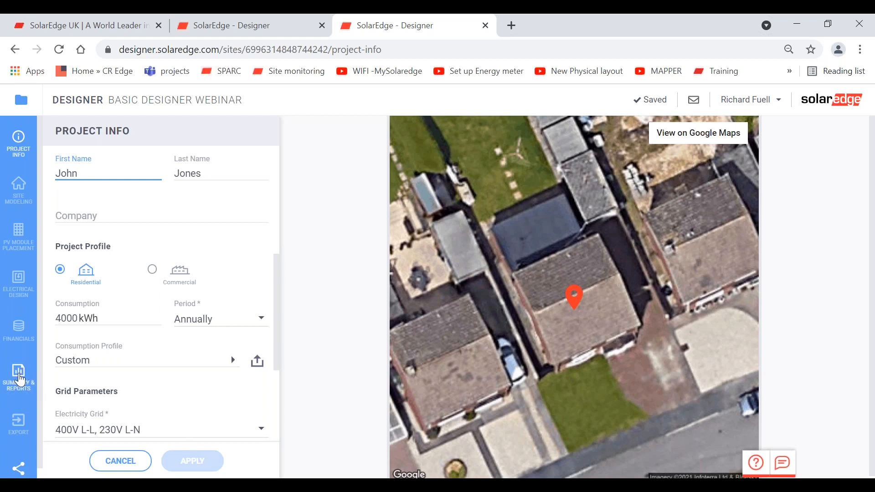
Examine the system production and consumption charts, including self-consumption, export and import, in the summary report of Design 1 (with consumption).
click(18, 378)
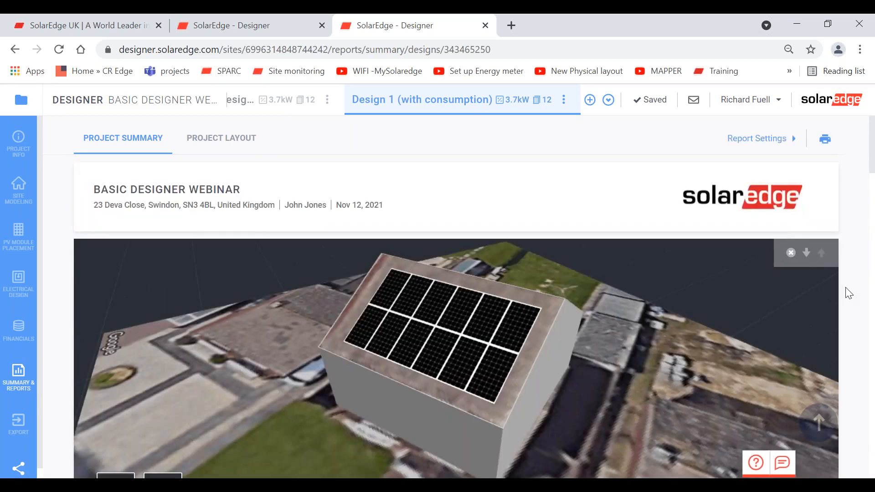
scroll(849, 294, down, 5)
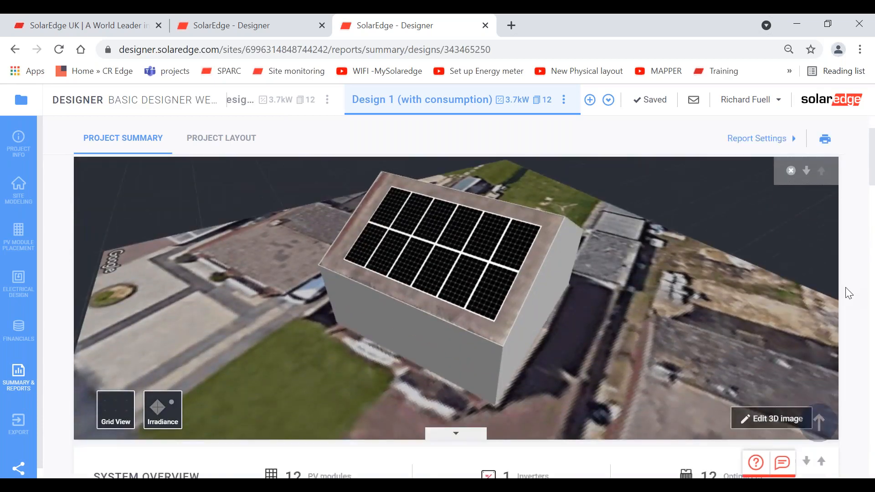
scroll(849, 293, down, 7)
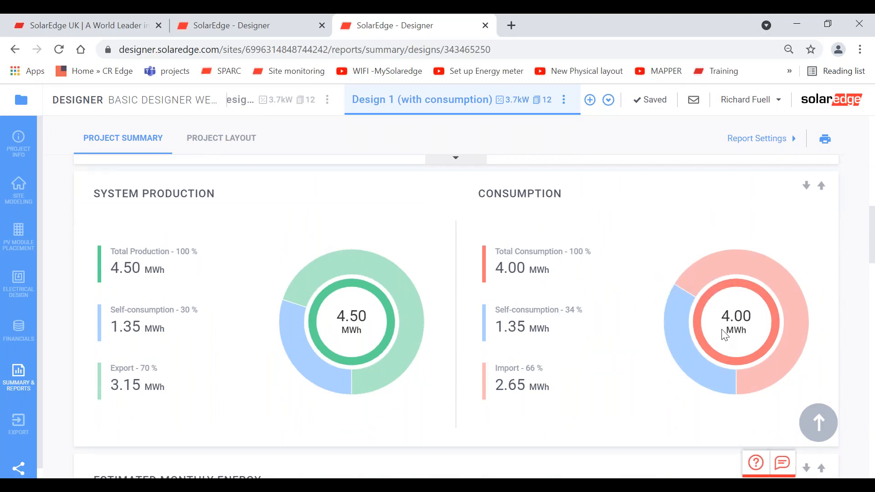
mouse_move(671, 316)
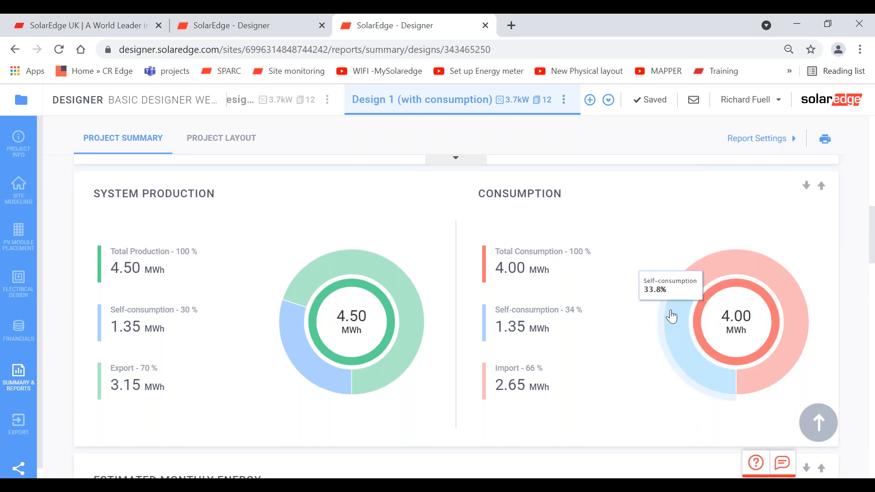
mouse_move(732, 277)
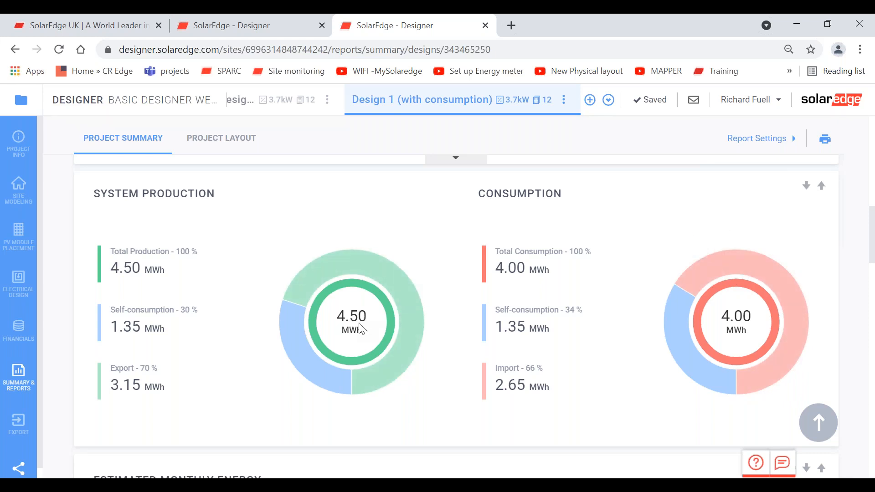
mouse_move(291, 338)
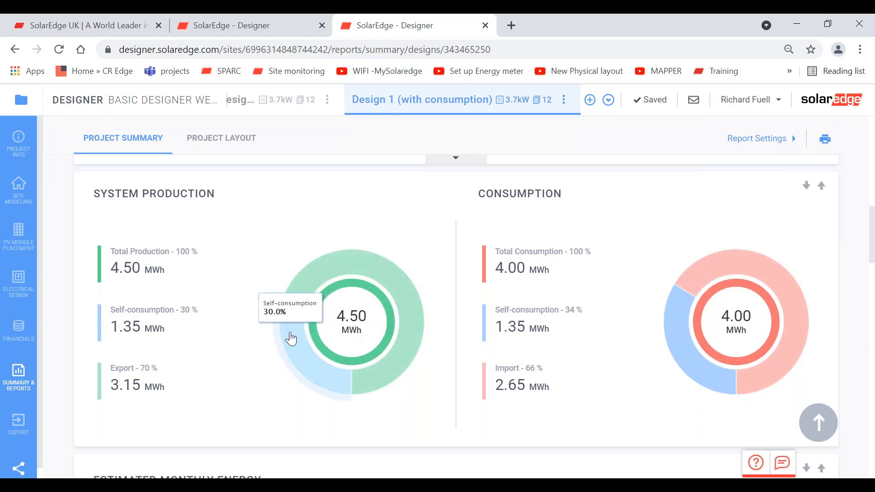
mouse_move(400, 287)
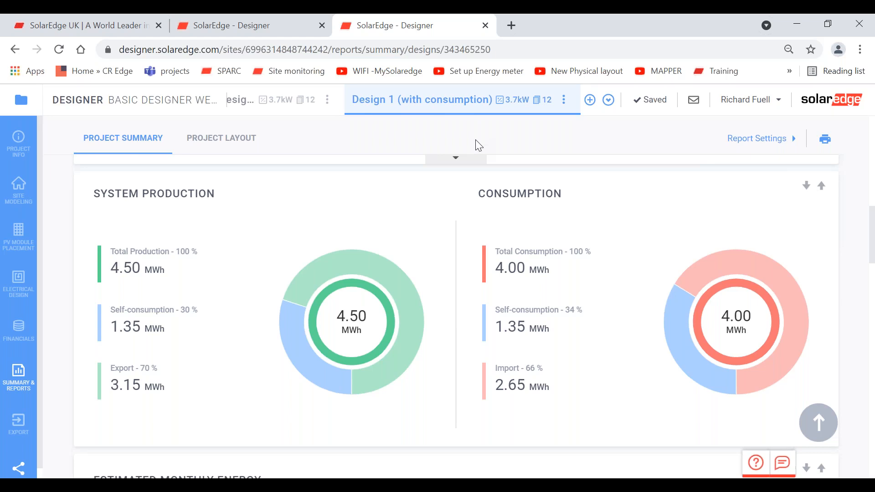
Change the roof array's PV modules to JA Solar JAM60D20-360/MB in black.
click(14, 246)
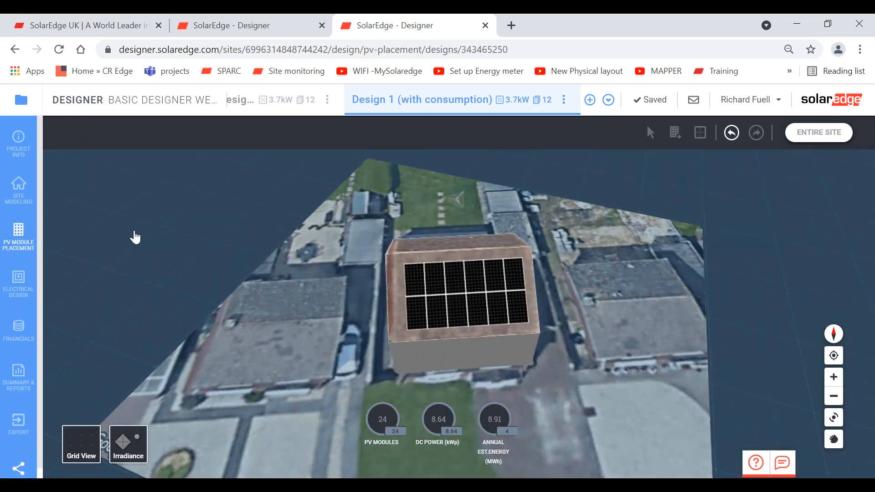
click(433, 284)
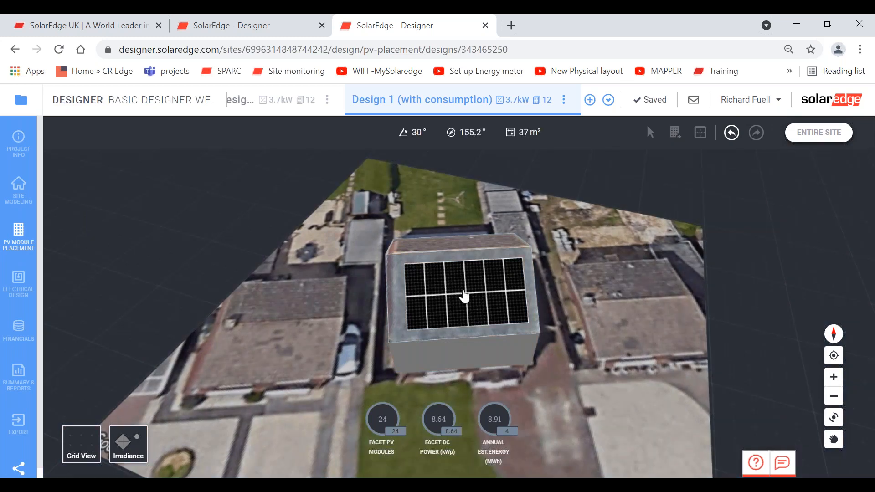
click(464, 296)
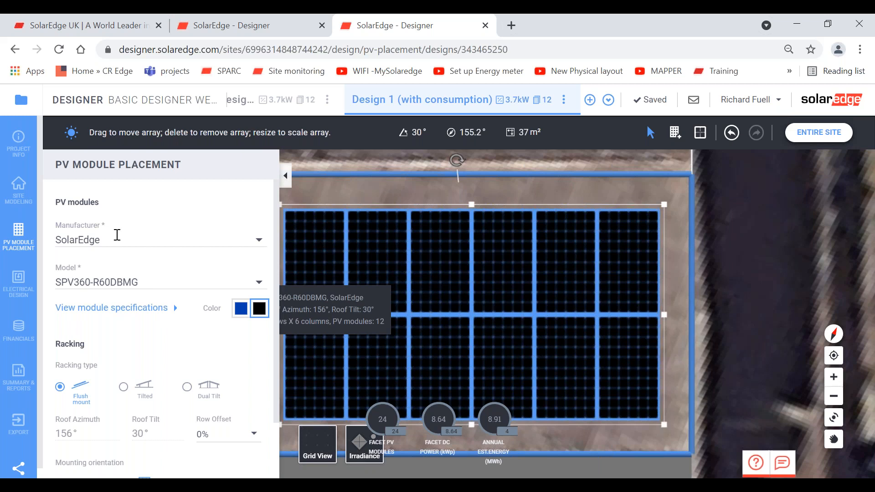
click(117, 235)
key(Down)
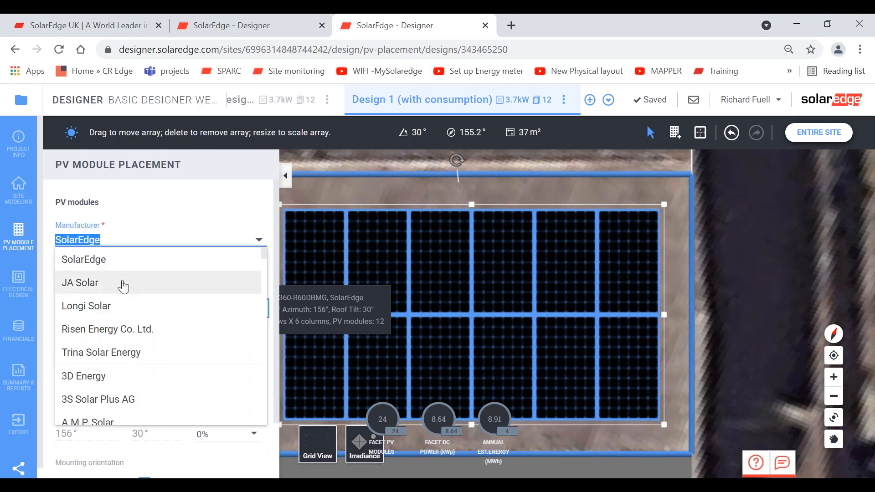
key(Return)
click(147, 279)
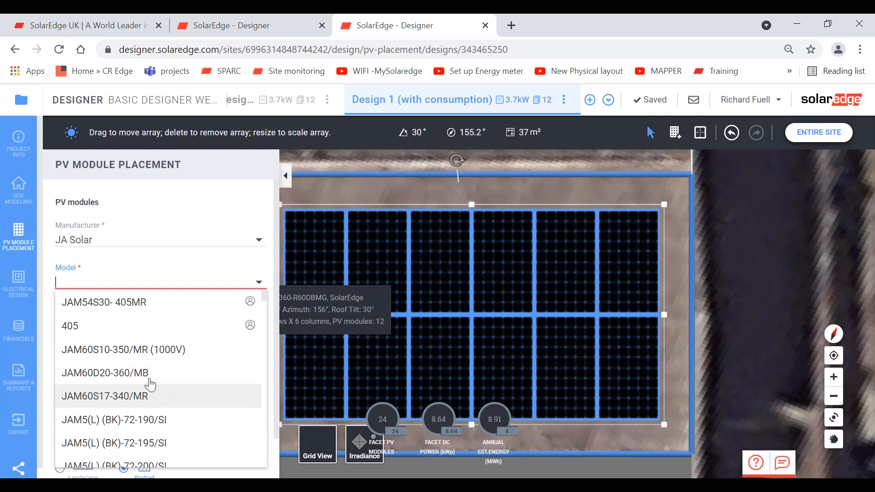
click(147, 378)
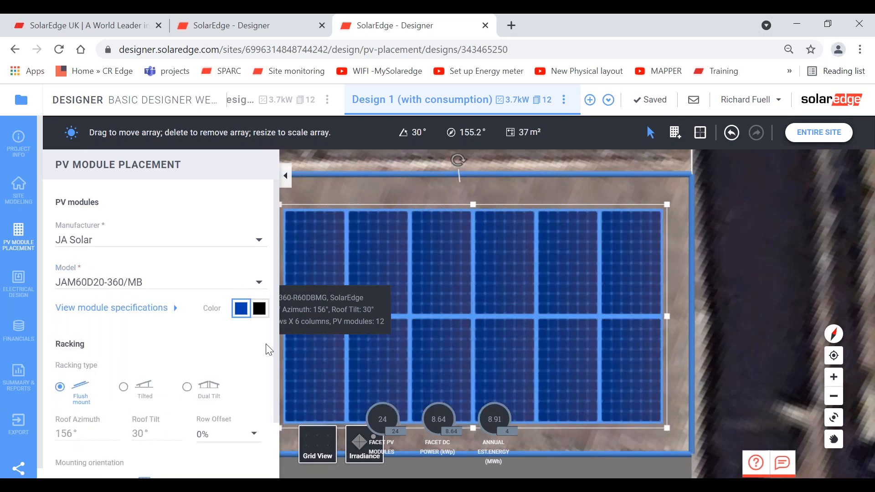
click(260, 309)
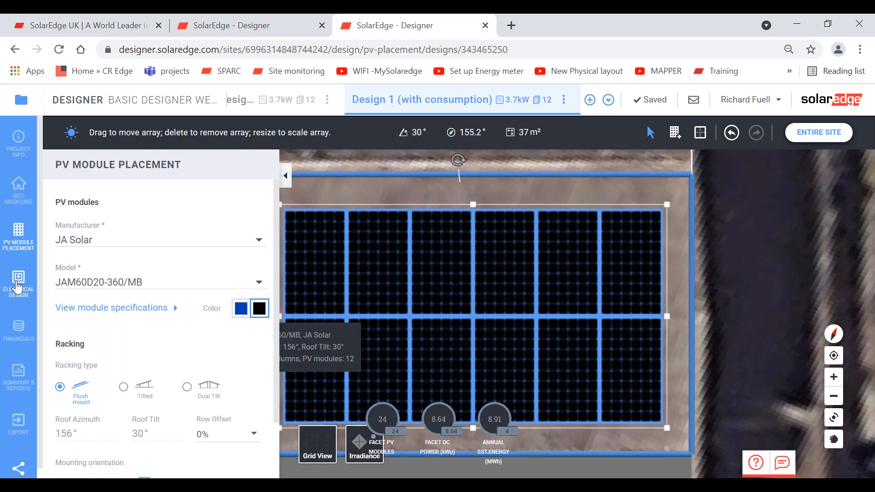
Delete the SE3680H inverter with invalid optimizers from the electrical design.
click(18, 286)
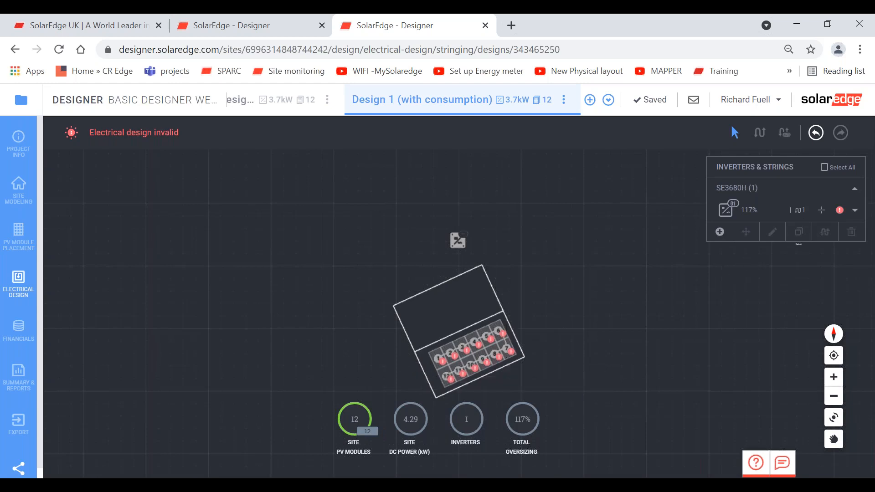
click(776, 212)
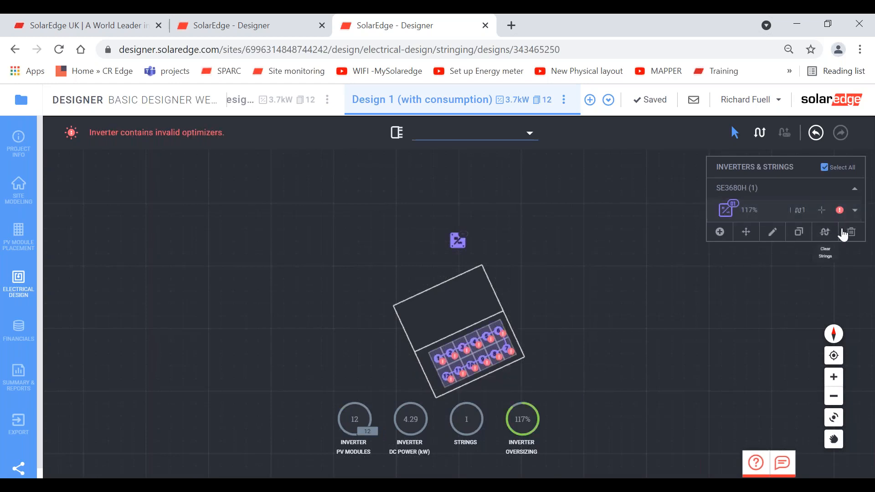
click(851, 233)
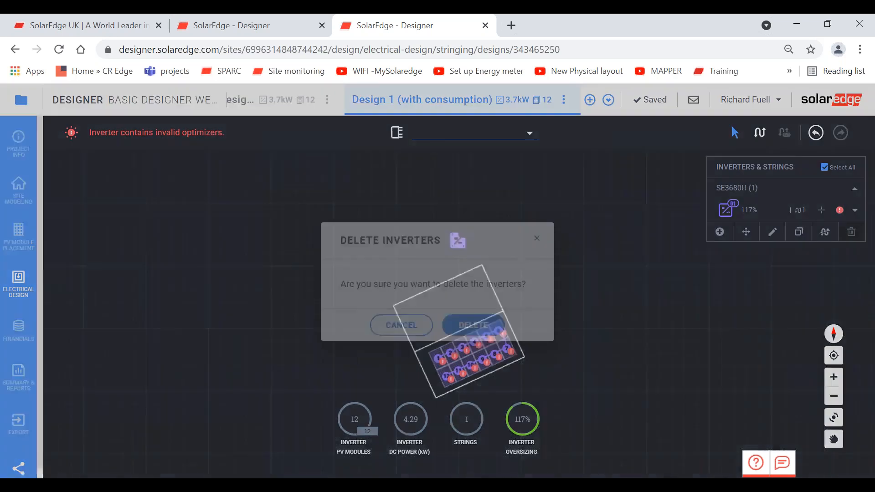
click(474, 325)
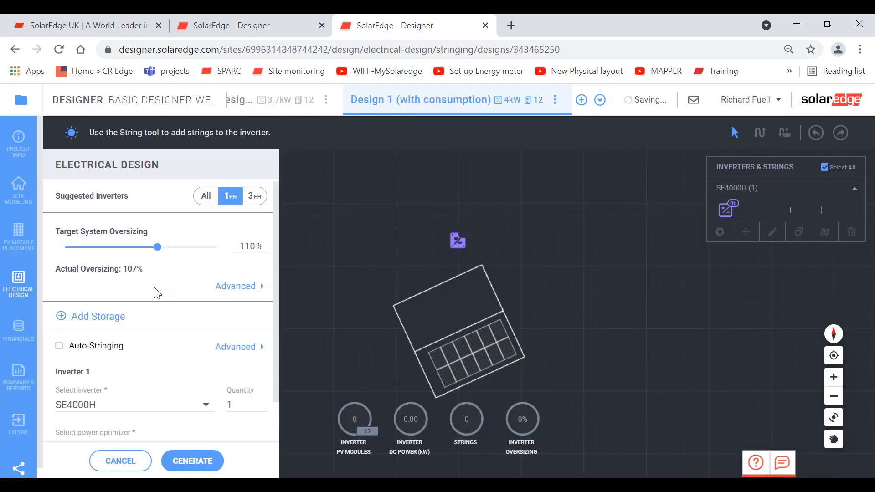
Generate a new auto-strung electrical design with an SE3680H inverter, P401 optimizers and 118% target system oversizing.
click(161, 249)
drag(161, 249, 169, 250)
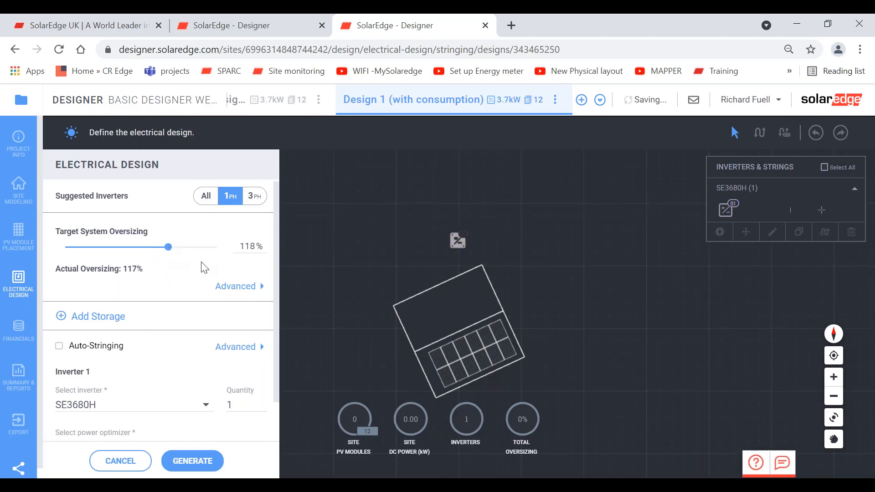
scroll(278, 319, down, 1)
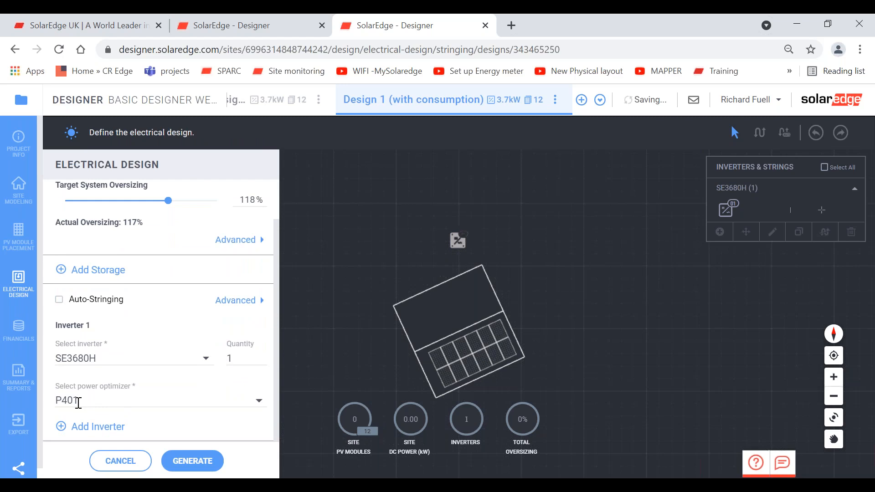
click(59, 299)
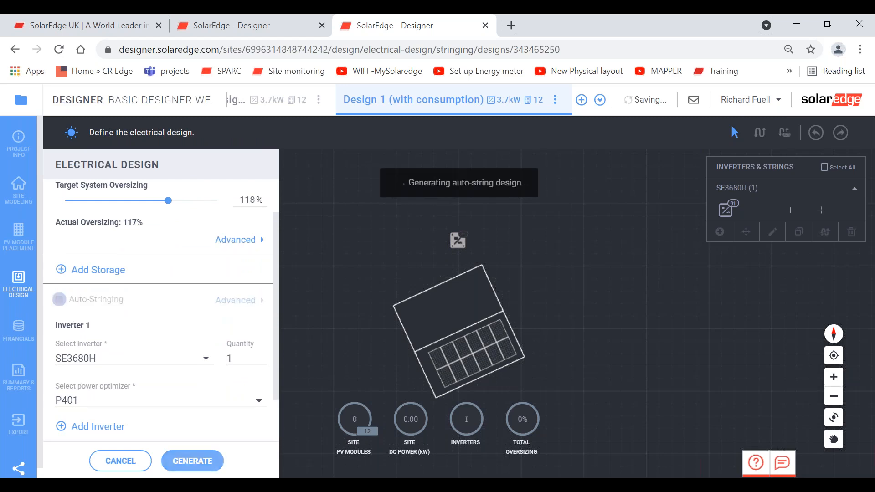
click(193, 462)
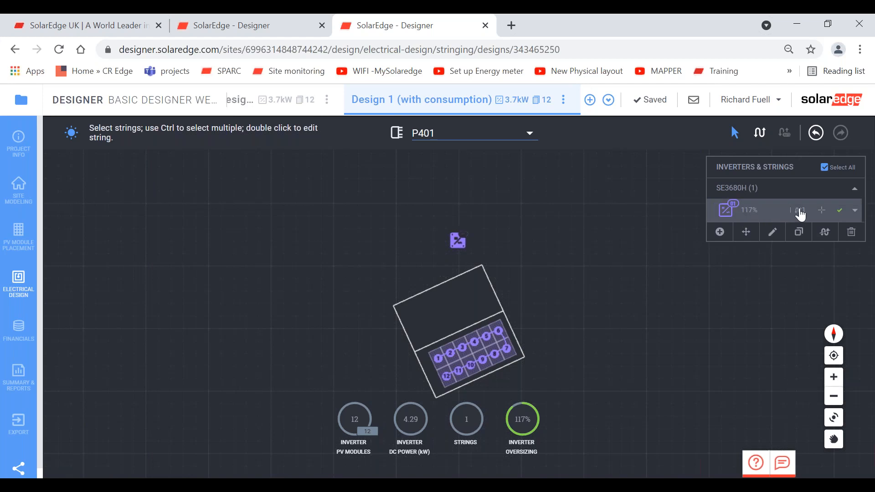
Examine the bill of materials and the production and consumption charts in the summary report of Design 1 (with consumption).
click(17, 376)
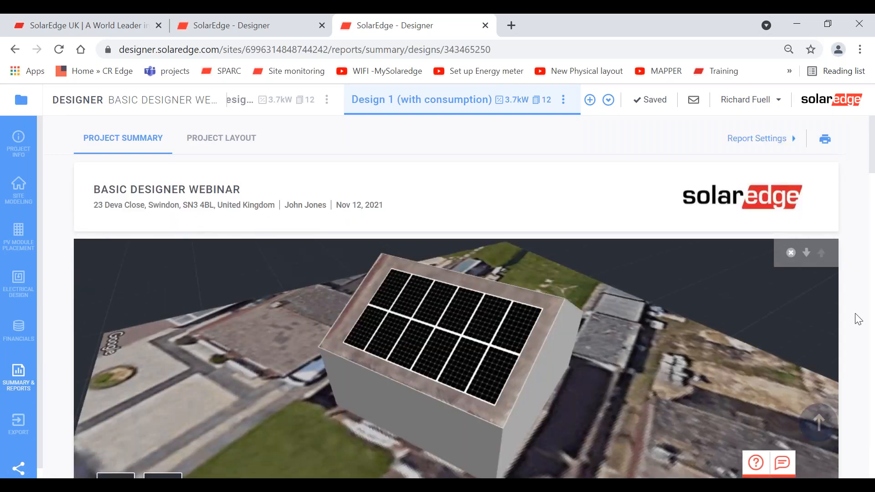
scroll(859, 319, down, 15)
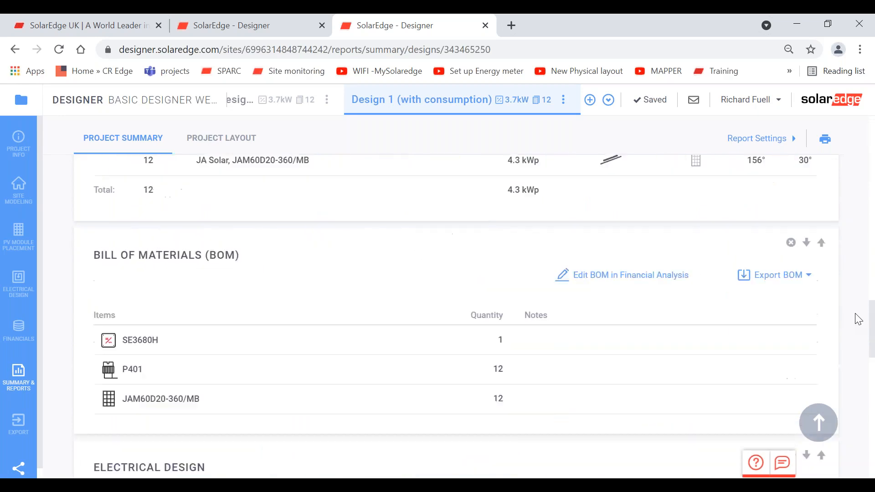
scroll(855, 318, down, 3)
scroll(855, 317, up, 4)
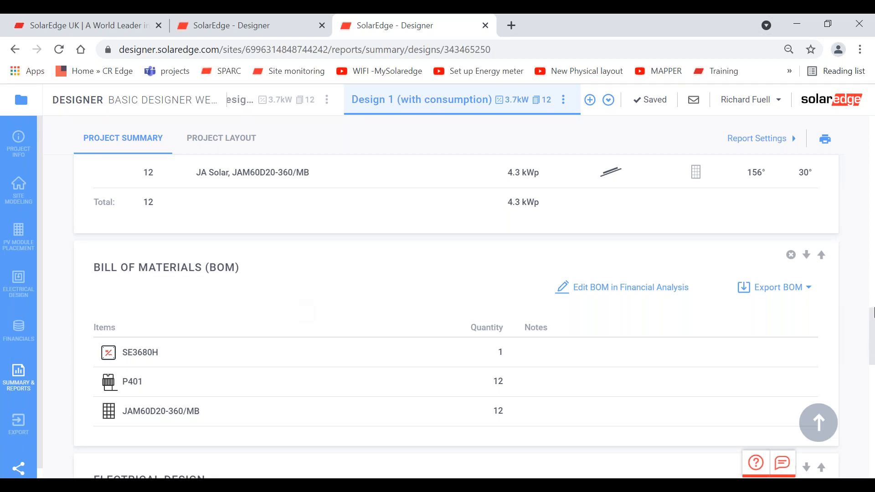
scroll(873, 329, up, 1)
drag(873, 328, 871, 230)
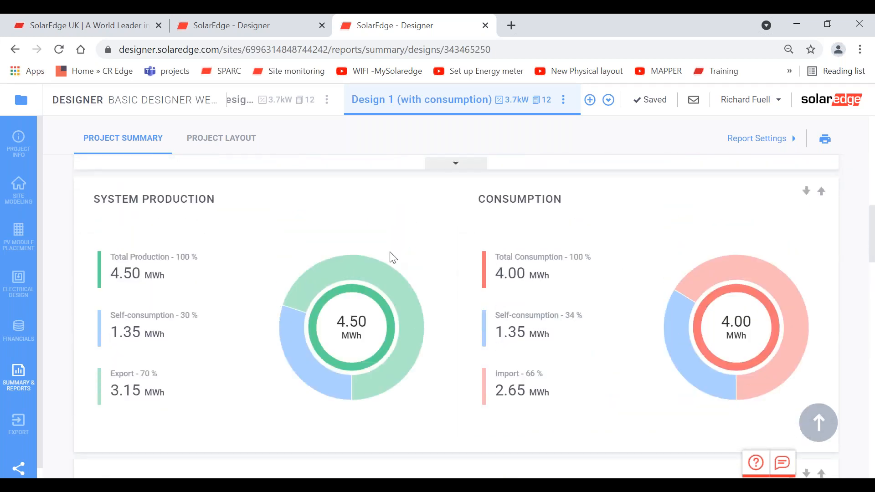
mouse_move(430, 290)
Duplicate Design 1 (with consumption) and rename the copy as Design 1 (with battery).
click(565, 100)
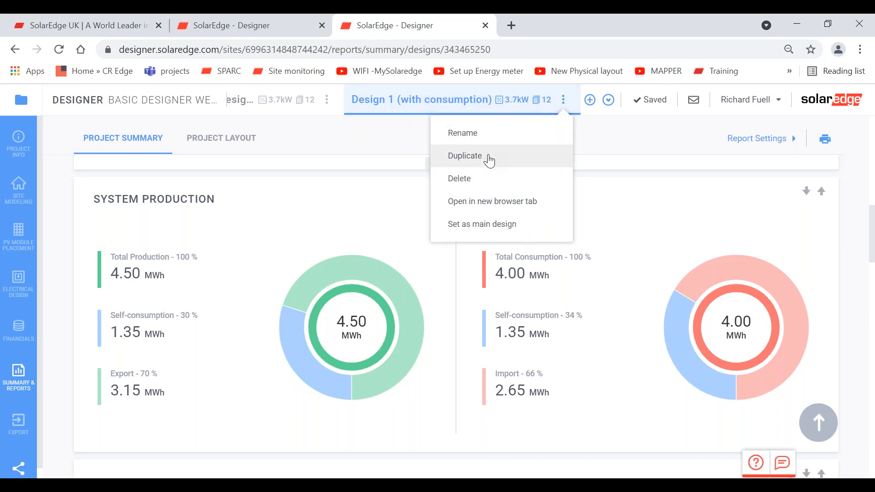
click(488, 156)
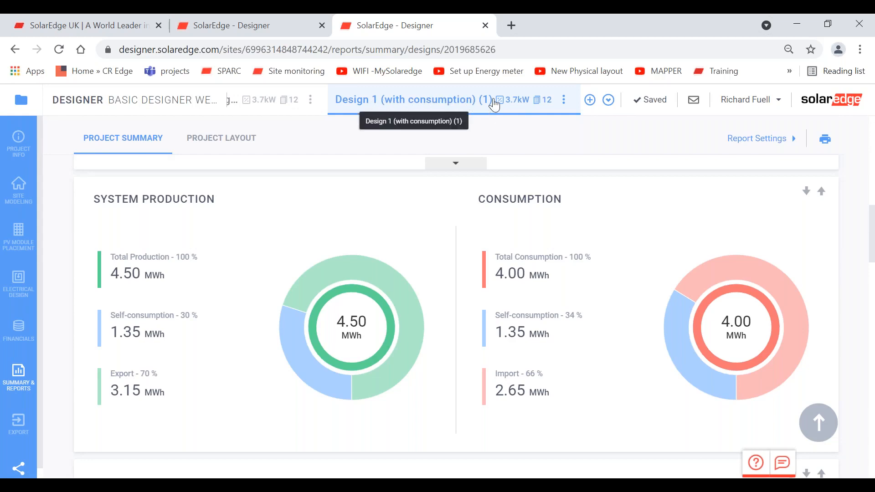
click(564, 99)
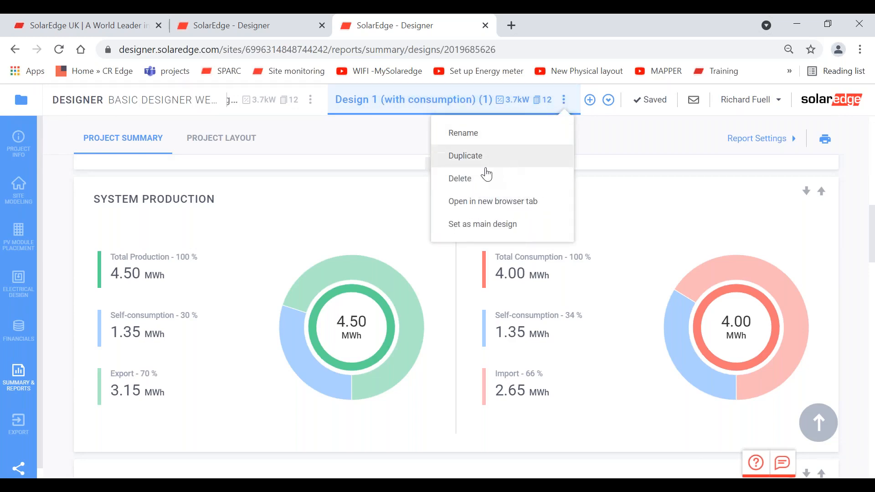
click(477, 144)
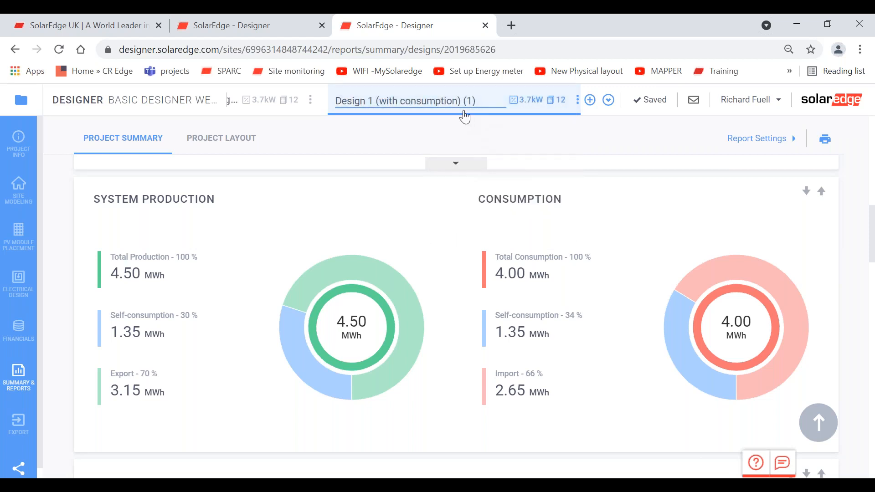
key(BackSpace)
key(BackSpace)
key(BackSpace)
key(BackSpace)
key(BackSpace)
key(BackSpace)
key(BackSpace)
key(BackSpace)
key(BackSpace)
key(BackSpace)
key(BackSpace)
key(BackSpace)
key(BackSpace)
key(BackSpace)
key(BackSpace)
key(BackSpace)
key(BackSpace)
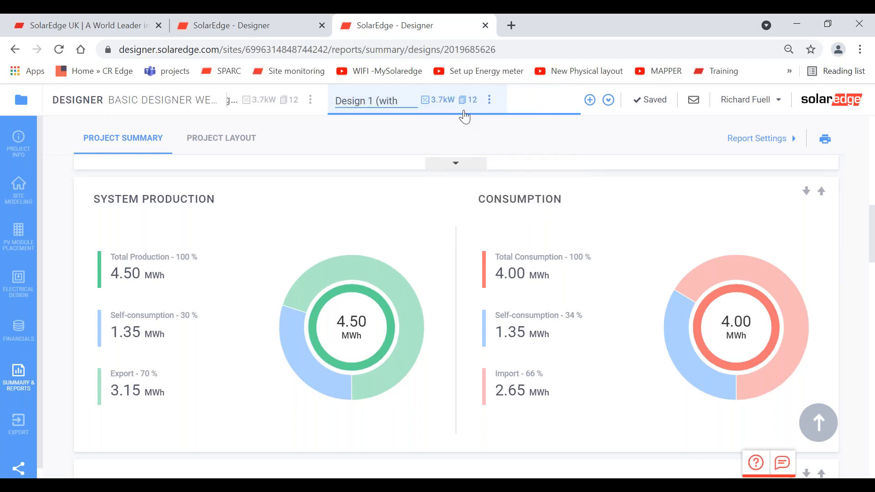
text(battery))
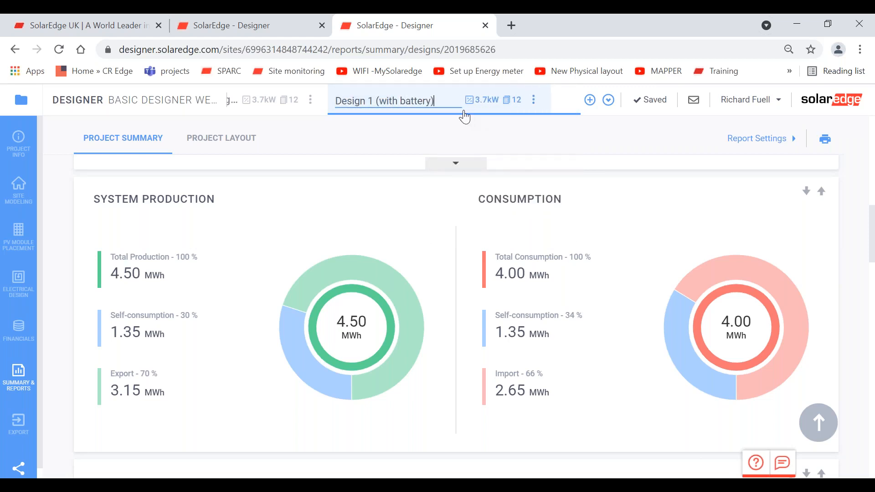
key(Return)
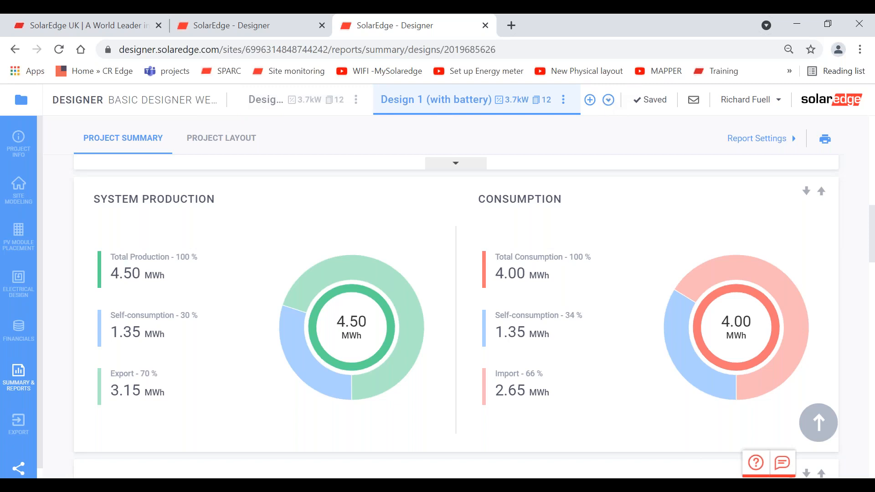
Add one SolarEdge Energy Bank 10kWh battery to the SE3680H inverter of Design 1 (with battery).
click(609, 100)
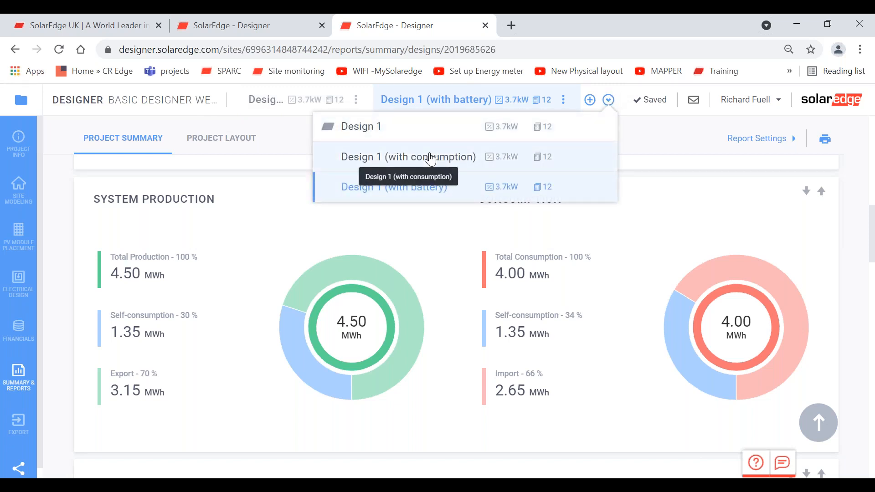
click(444, 195)
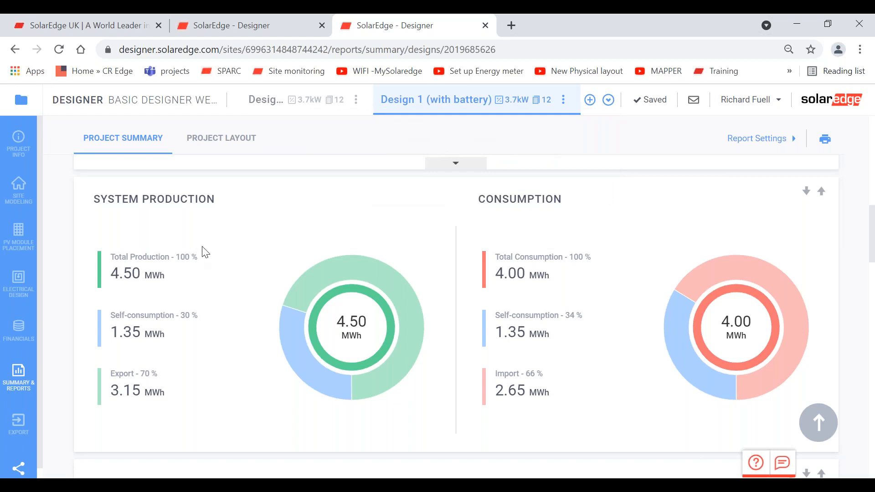
click(16, 284)
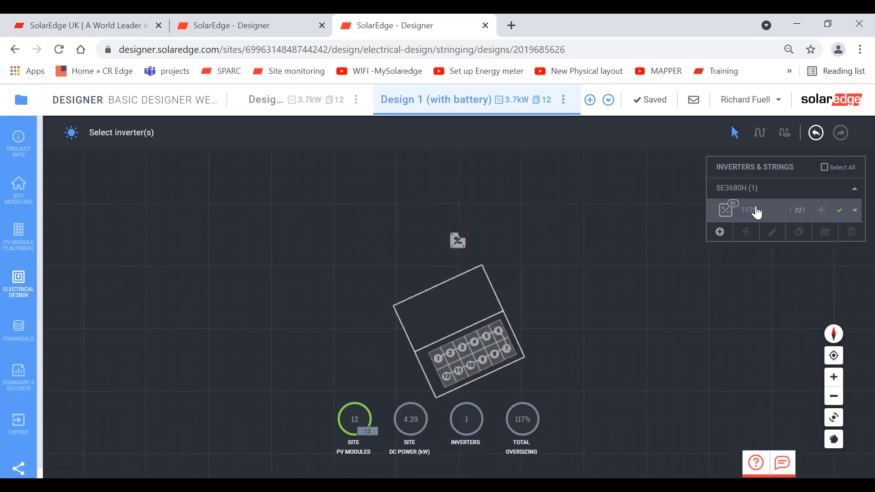
click(759, 212)
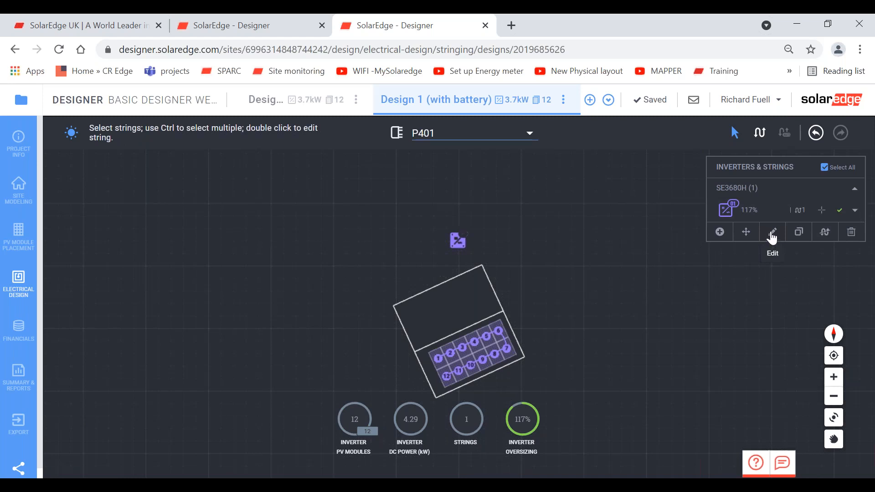
click(772, 235)
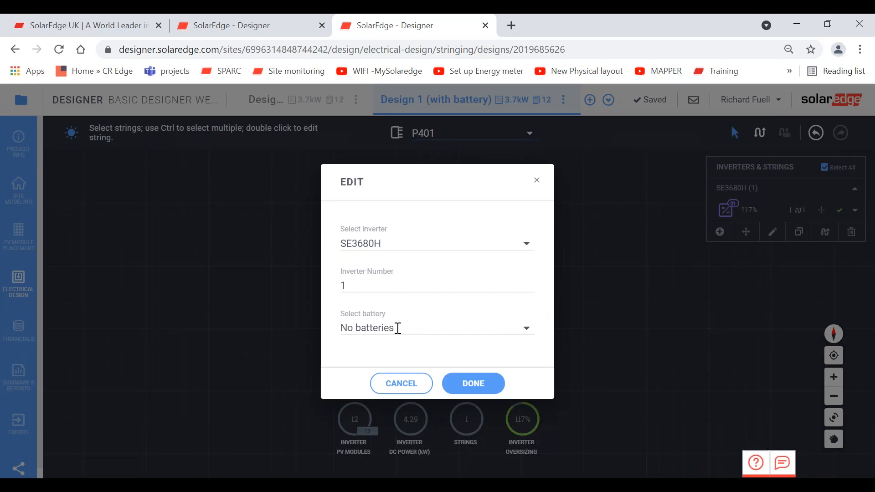
click(398, 328)
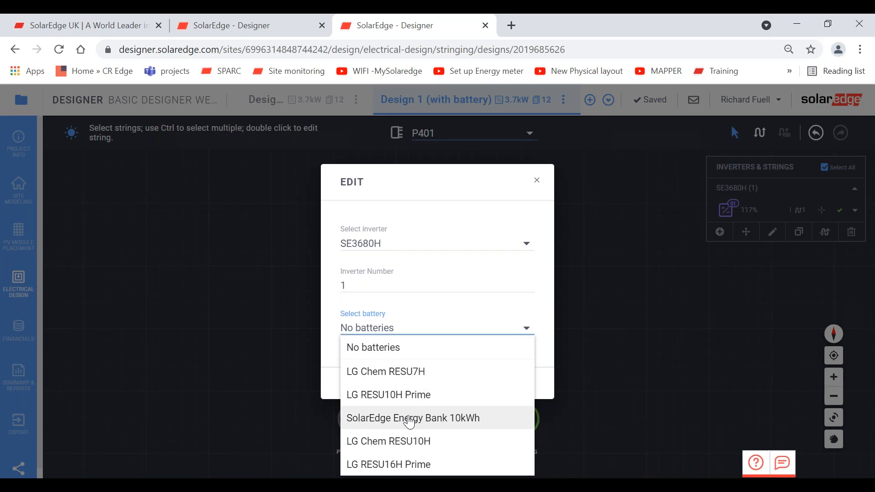
click(409, 418)
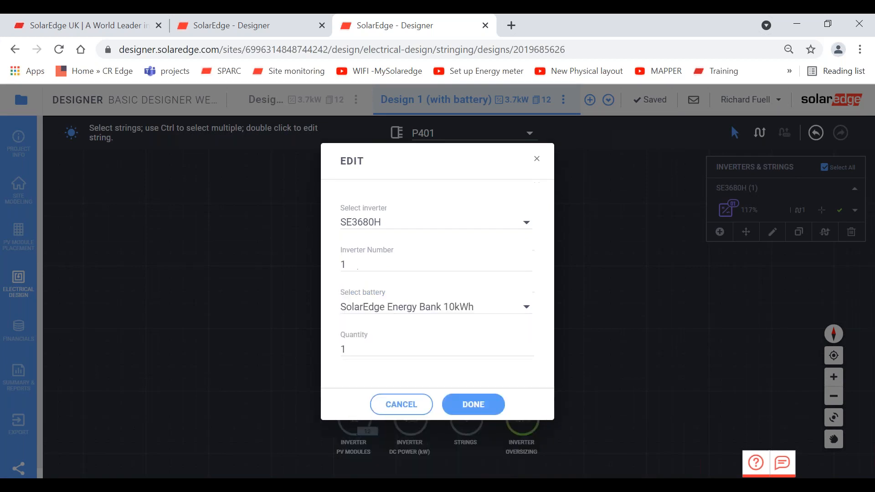
click(473, 404)
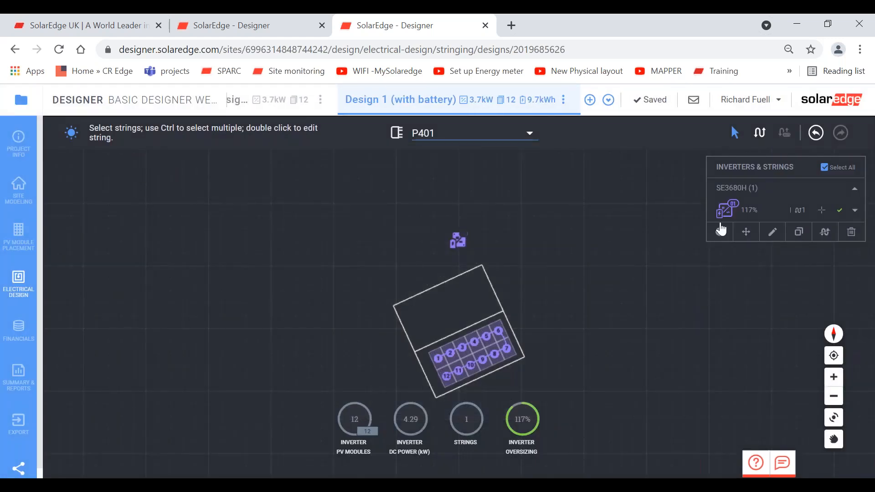
Examine the production, consumption and estimated monthly energy charts in the summary report of Design 1 (with battery).
mouse_move(734, 220)
click(18, 376)
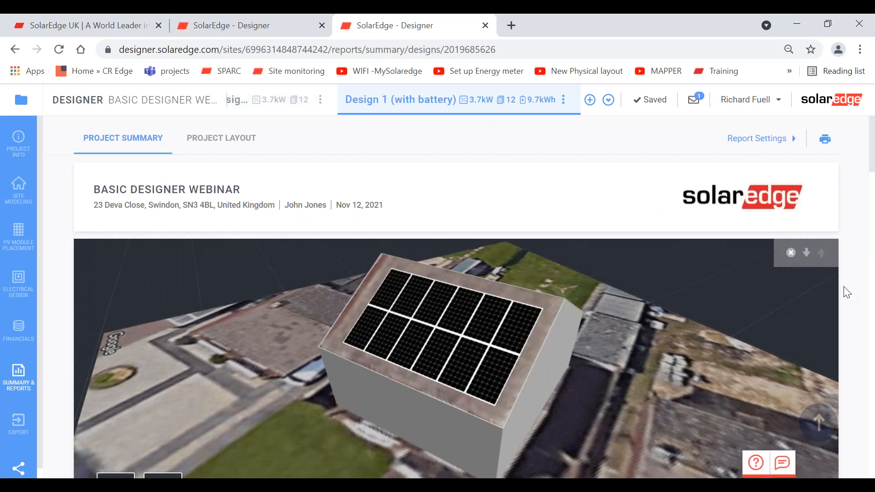
scroll(847, 292, down, 4)
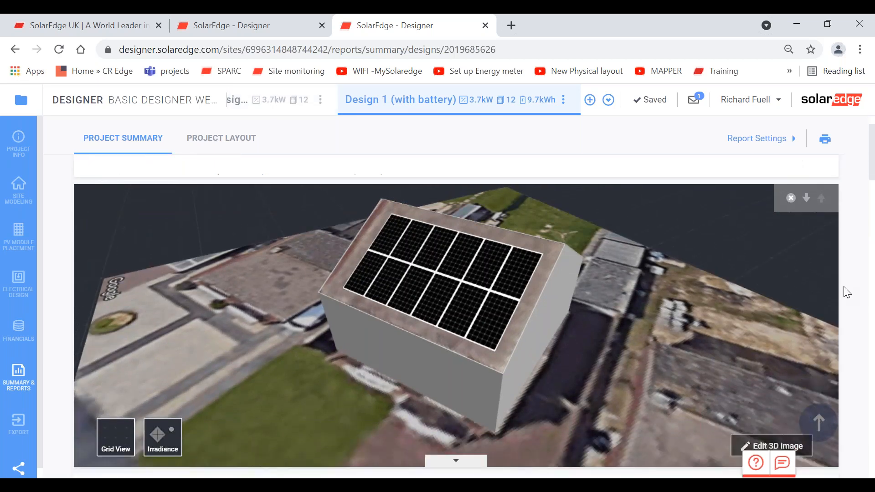
scroll(847, 292, down, 8)
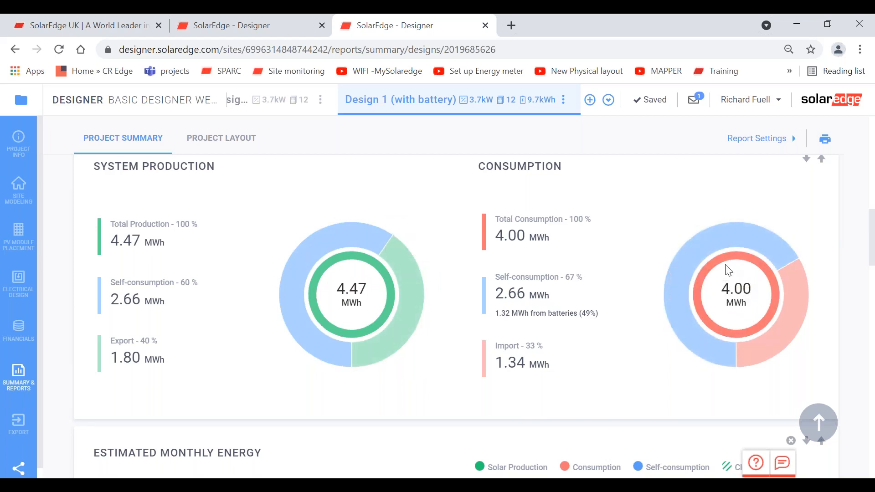
mouse_move(702, 250)
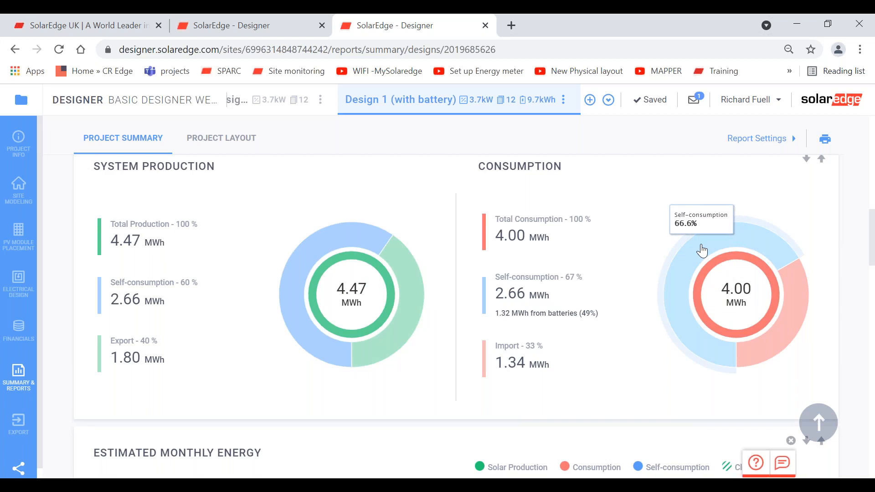
mouse_move(758, 341)
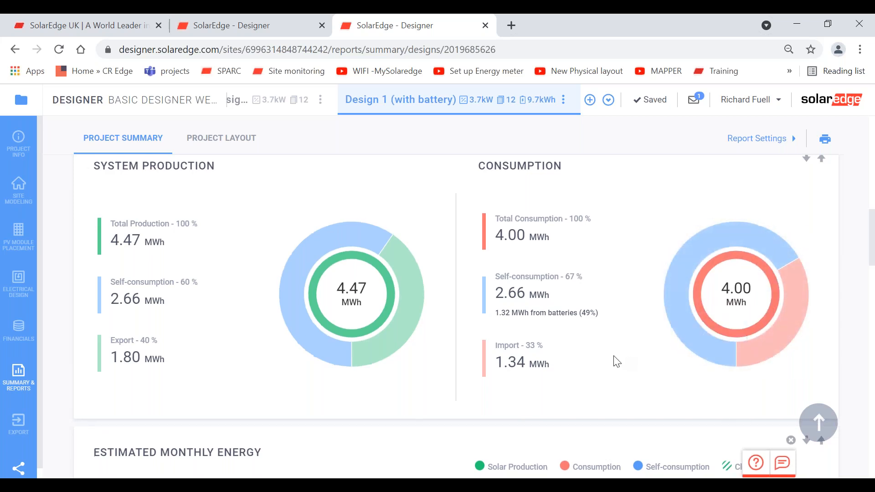
scroll(617, 361, down, 5)
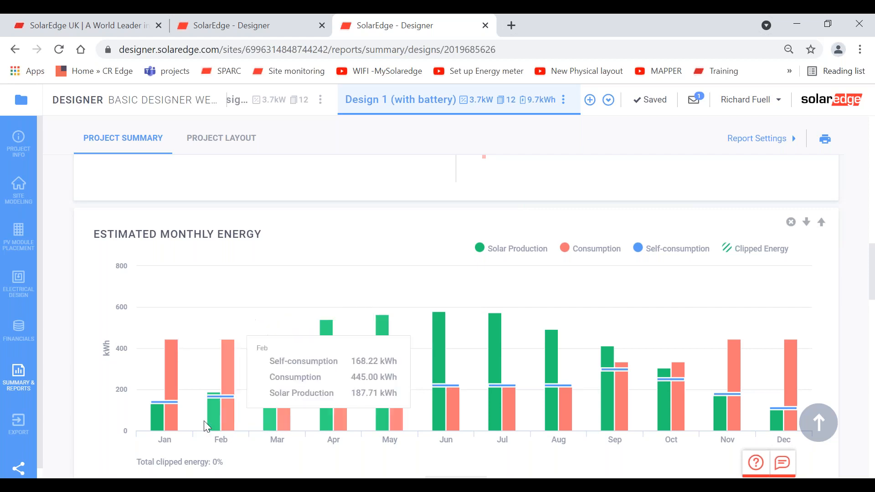
mouse_move(165, 422)
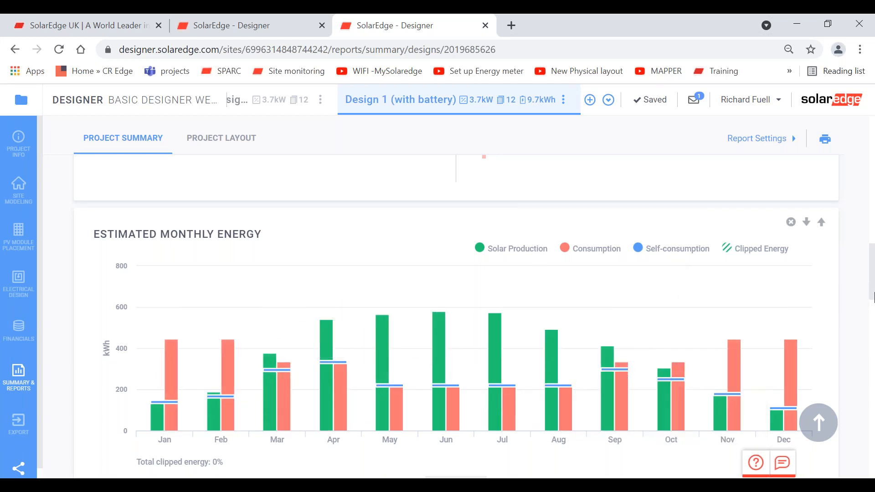
Compare the self-consumption, export and import figures in the reports of Design 1 (with battery) and Design 1 (with consumption).
drag(872, 292, 874, 259)
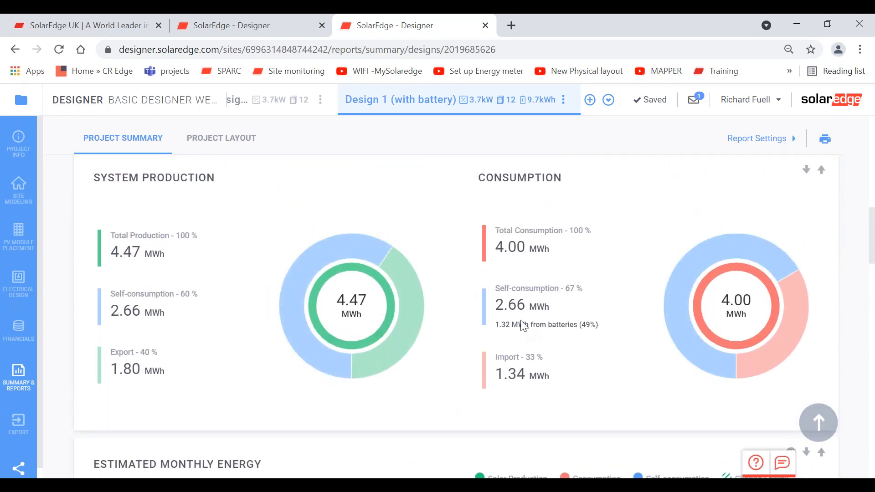
click(263, 107)
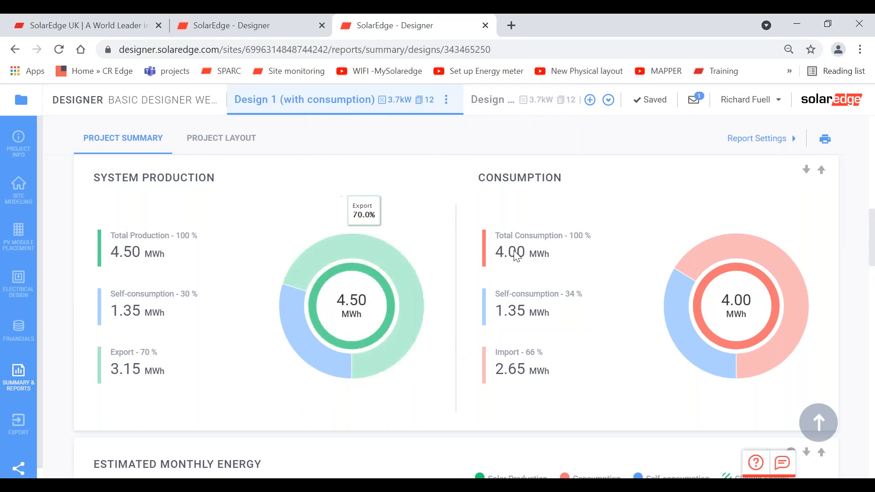
click(514, 103)
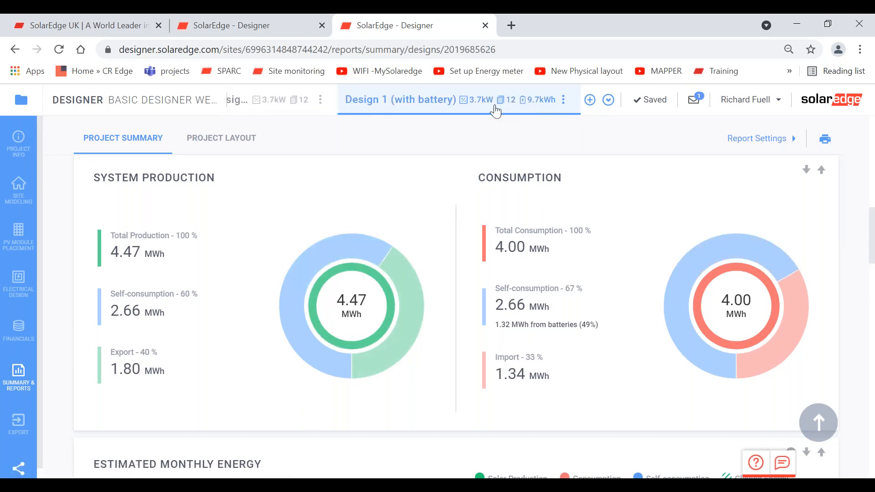
click(293, 99)
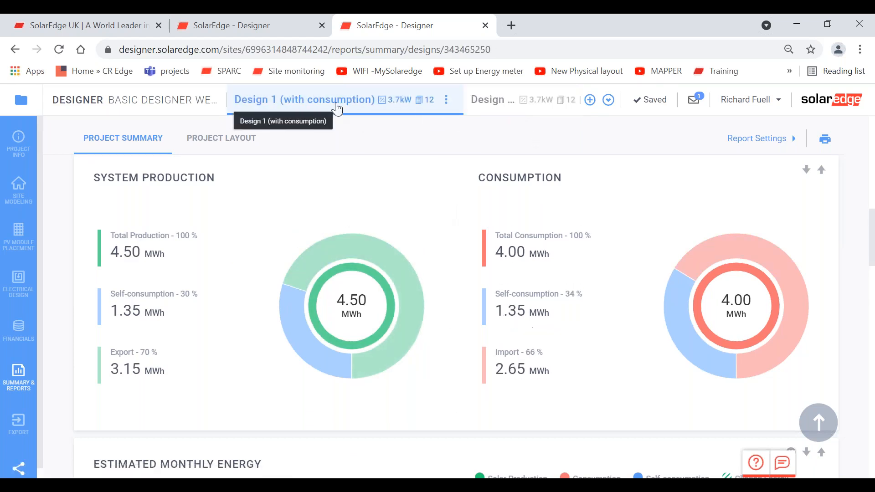
click(478, 103)
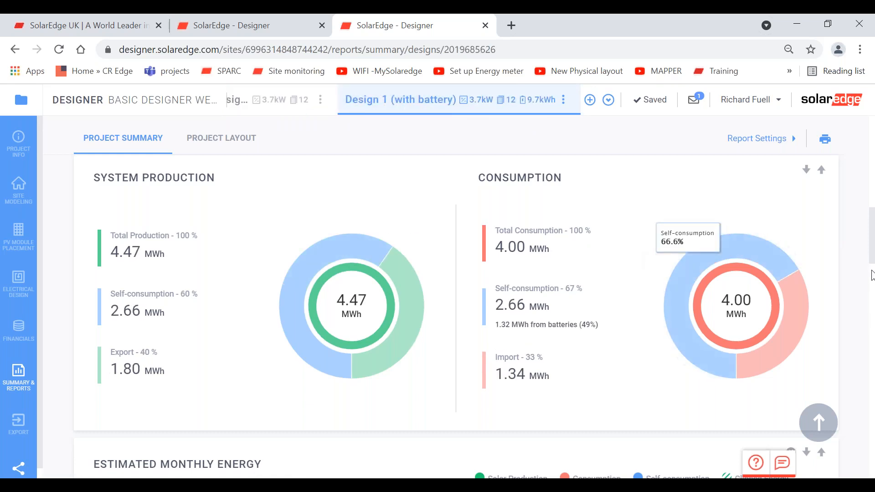
scroll(872, 265, up, 5)
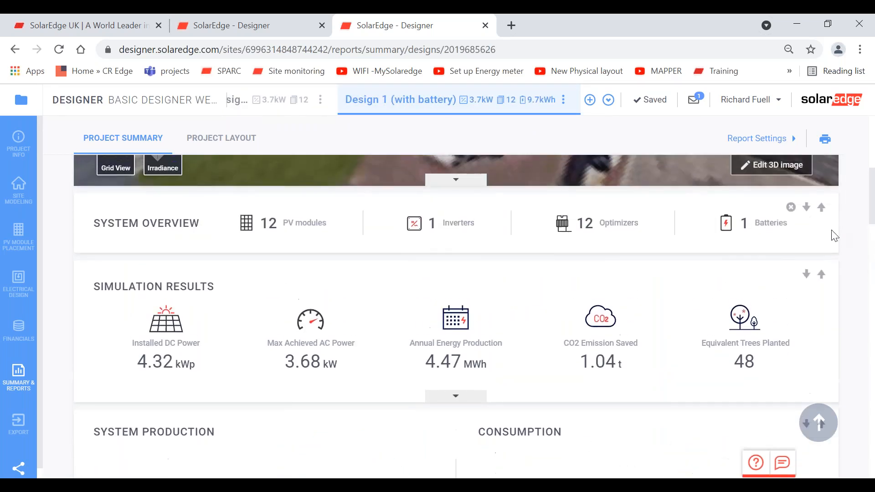
scroll(857, 284, up, 6)
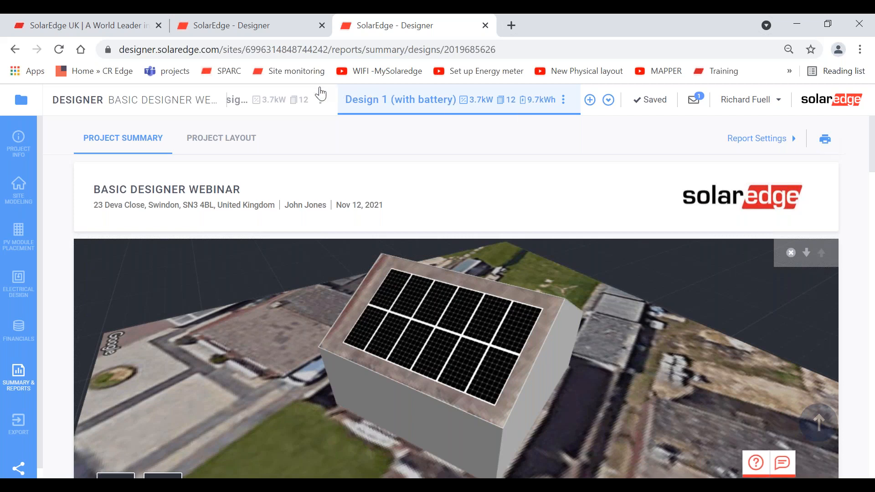
Review the Export to Monitoring form for Design 1 (with consumption) and cancel it without exporting.
click(238, 100)
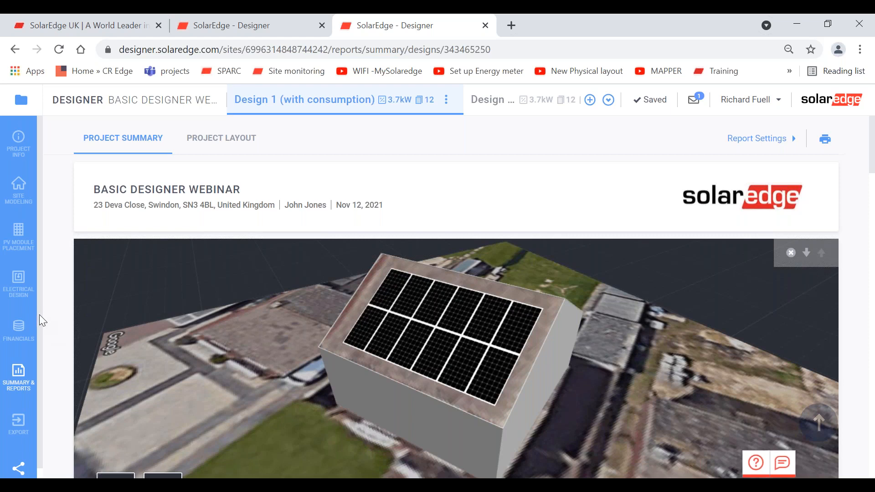
scroll(39, 337, down, 1)
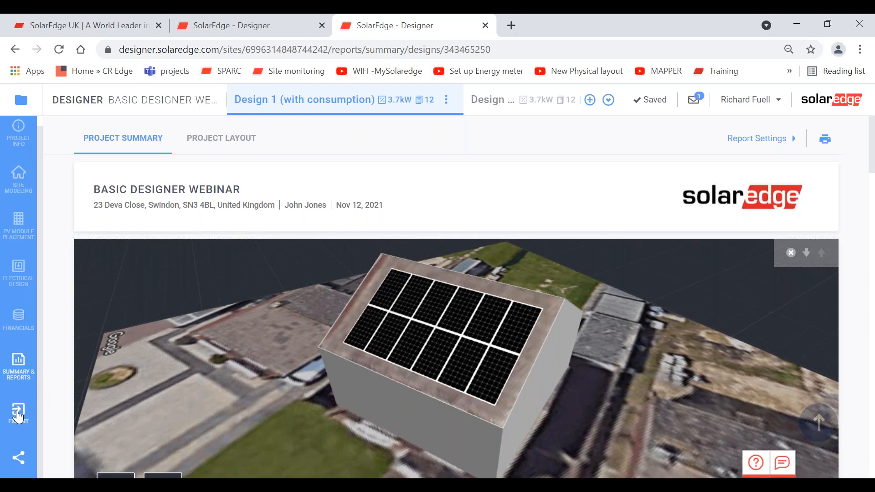
click(18, 416)
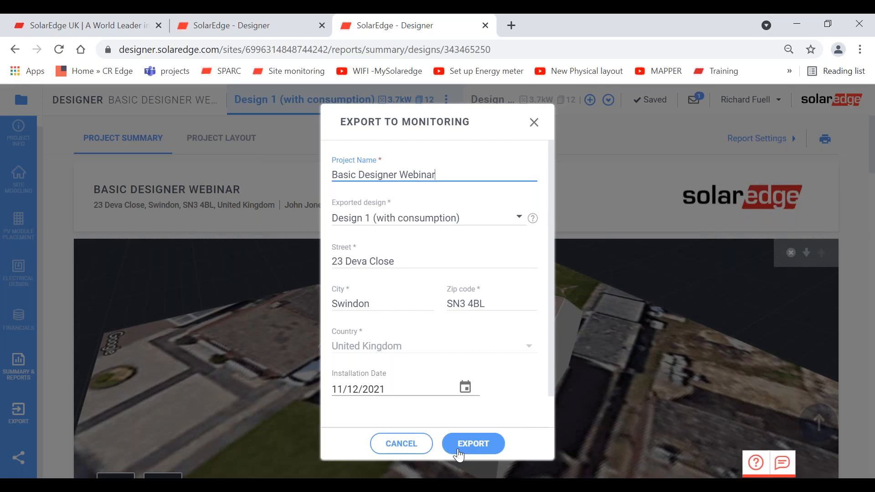
click(408, 444)
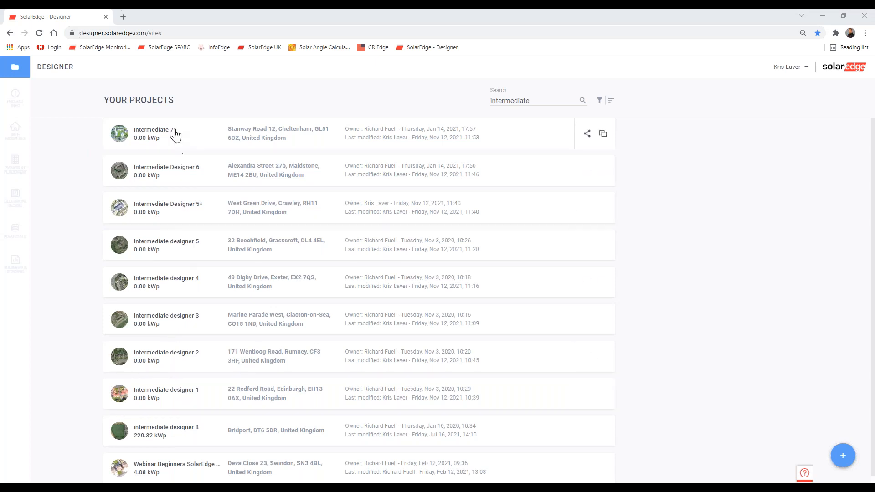
Open the Intermediate designer 1 project and bring the U-shaped house into view for site modeling.
click(180, 398)
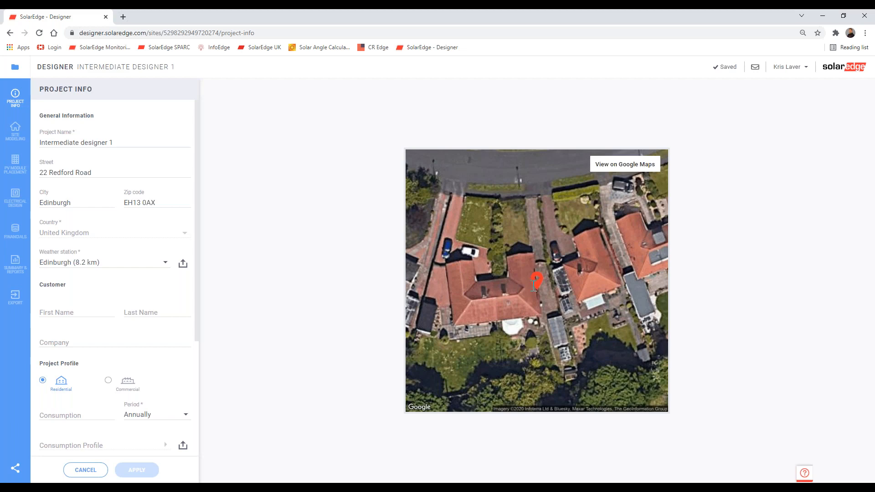
click(16, 134)
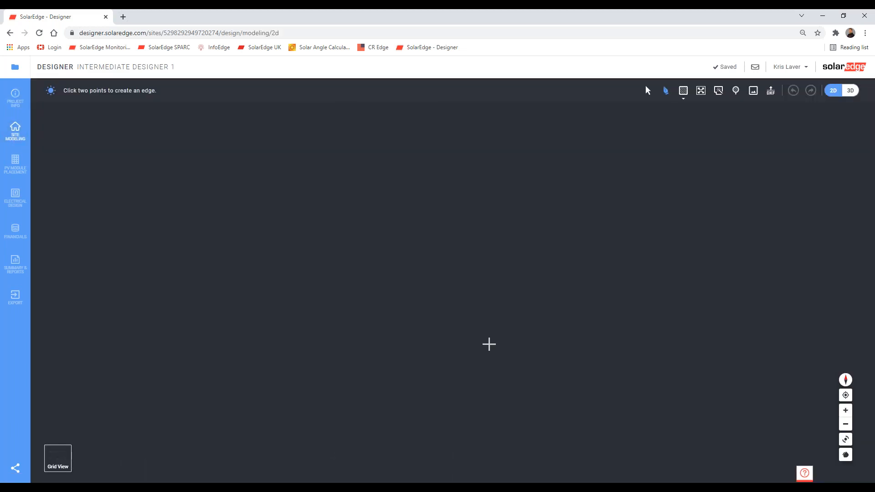
scroll(410, 305, up, 3)
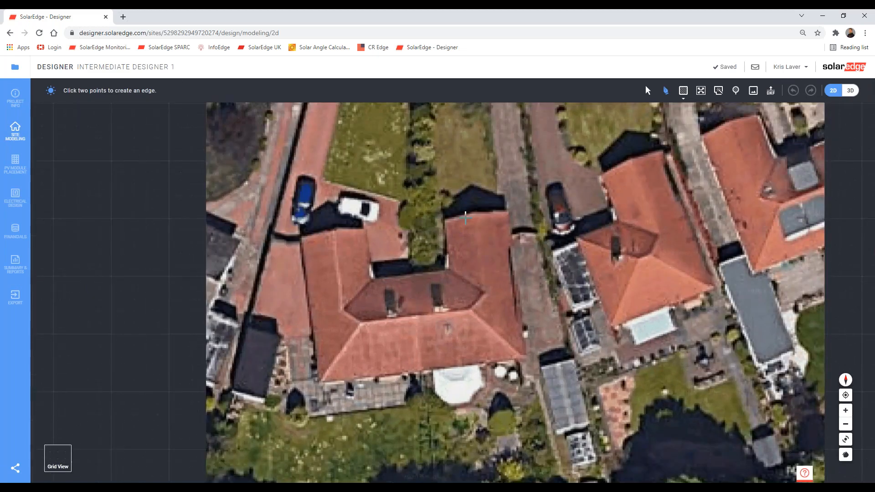
scroll(472, 211, down, 2)
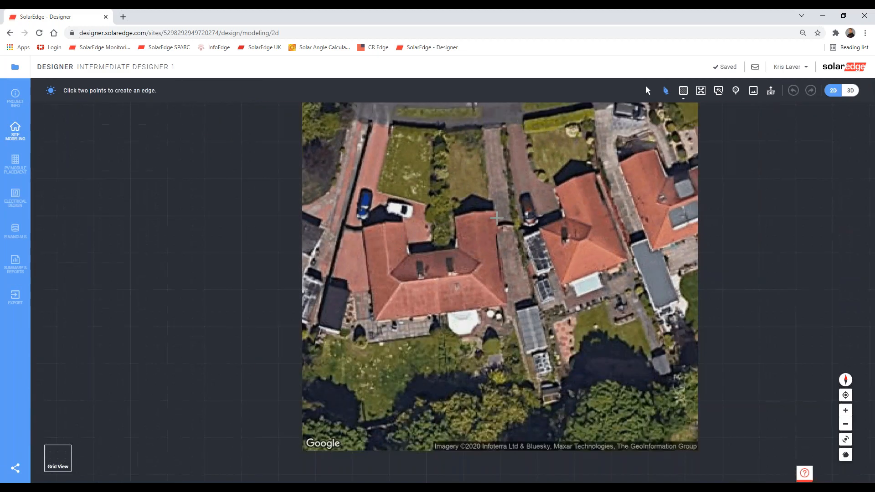
scroll(434, 263, up, 2)
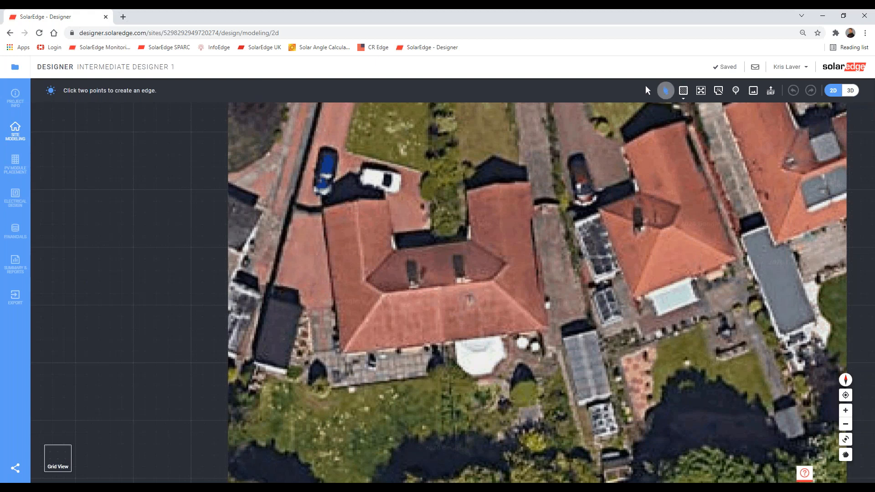
Trace the roof's long south edge about 18.2 m, the east edge about 12.9 m and the east wing's north end about 5.3 m.
click(341, 355)
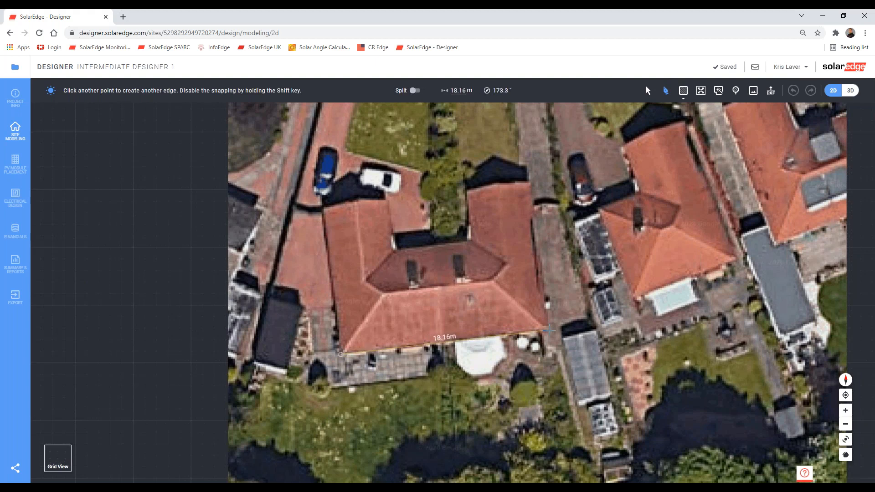
click(549, 330)
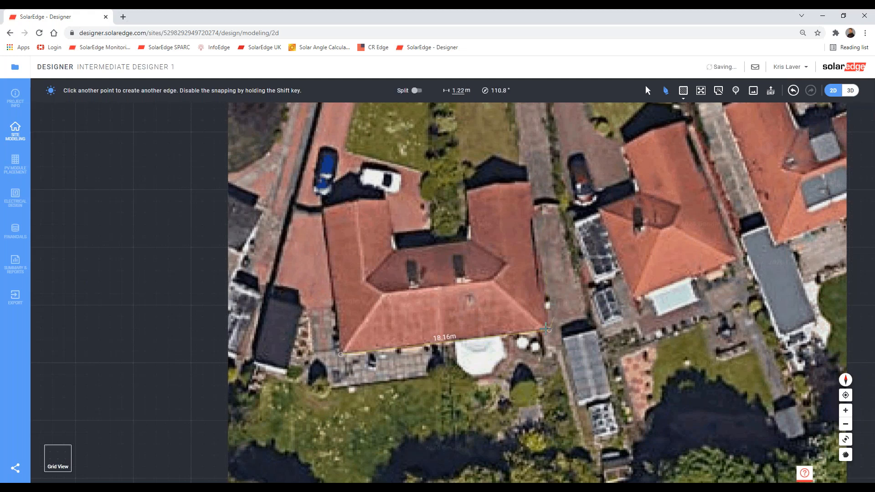
scroll(555, 333, up, 6)
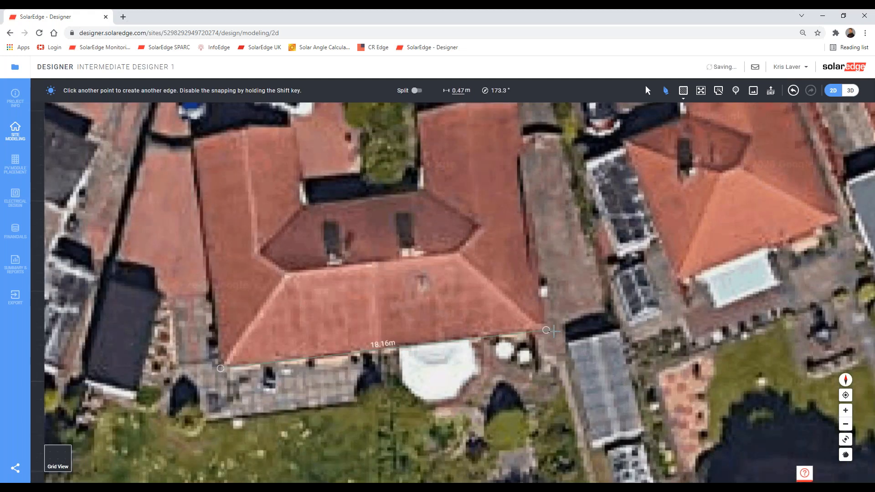
scroll(554, 333, up, 2)
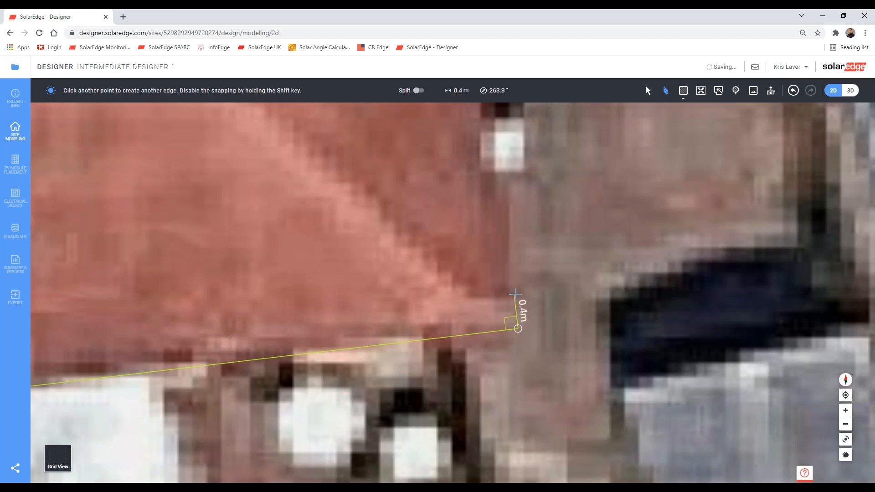
scroll(516, 294, down, 5)
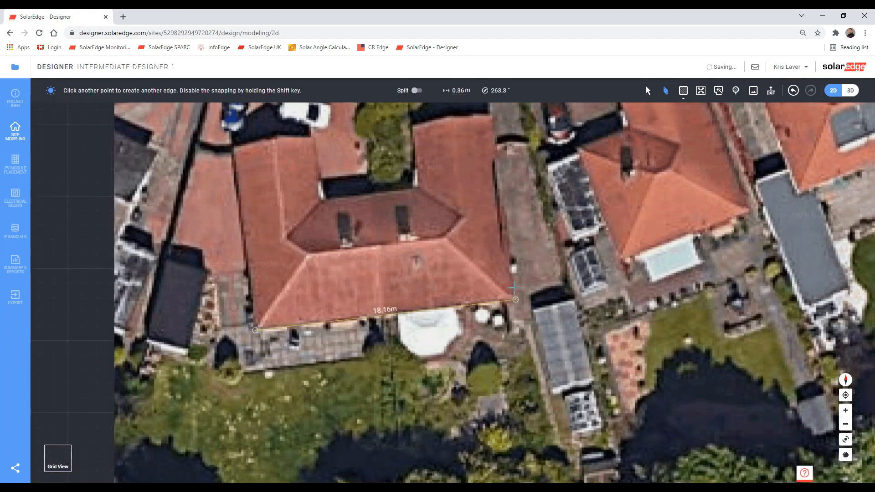
click(494, 116)
click(416, 124)
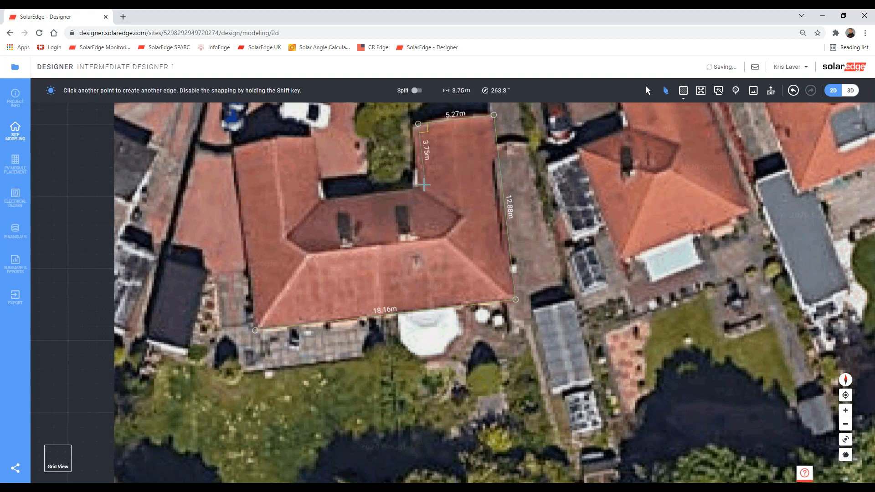
Close the roof outline with about 4.5, 7.4, 4.5, 5.5 and 12.9 m edges around the recess and west wing, and show the grid view.
click(425, 188)
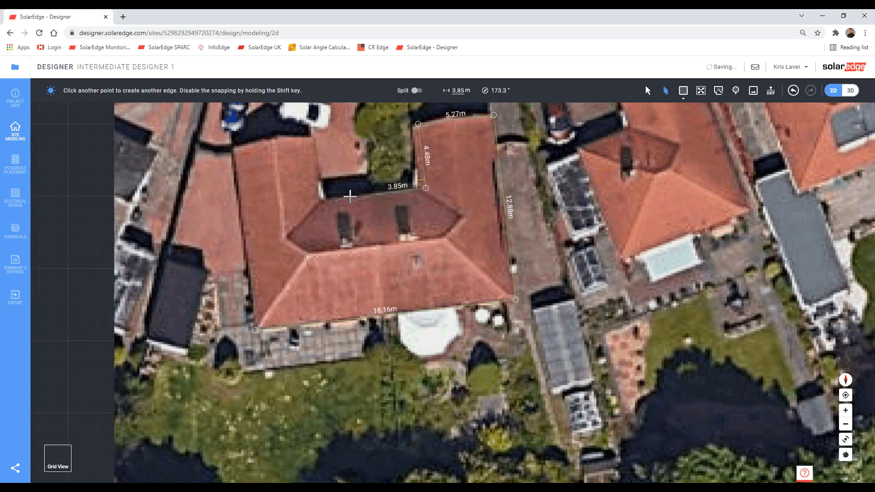
click(321, 201)
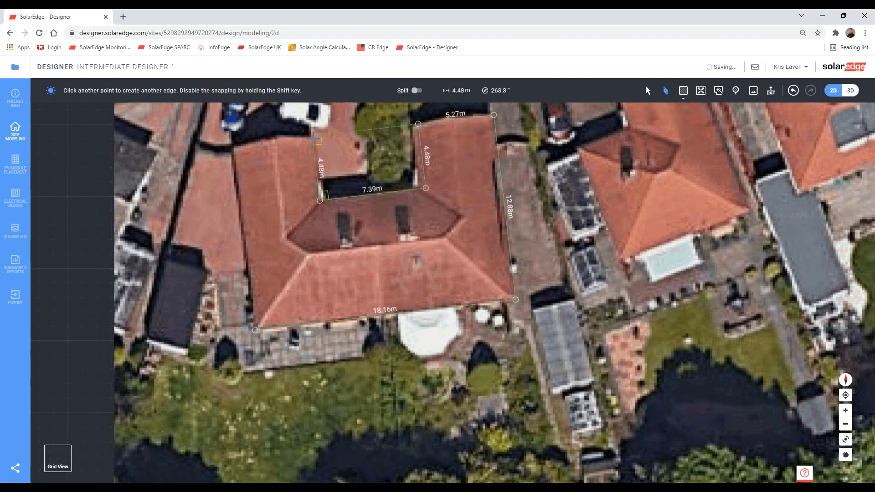
click(313, 137)
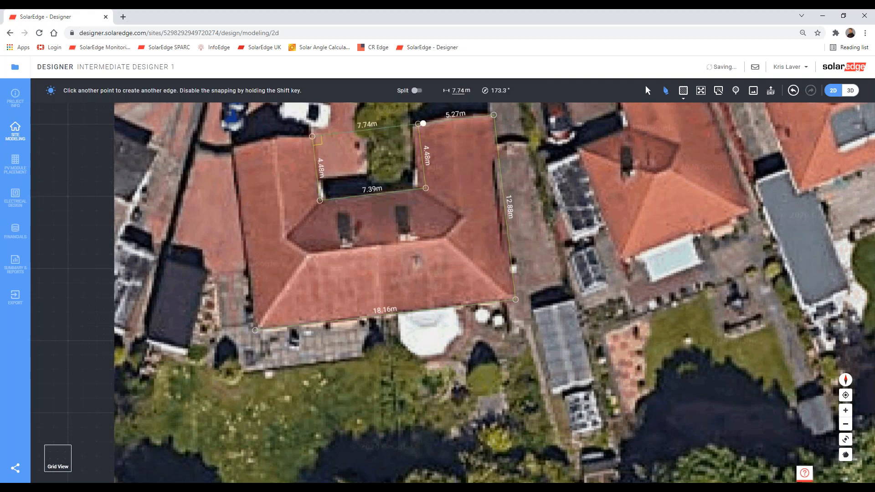
click(233, 146)
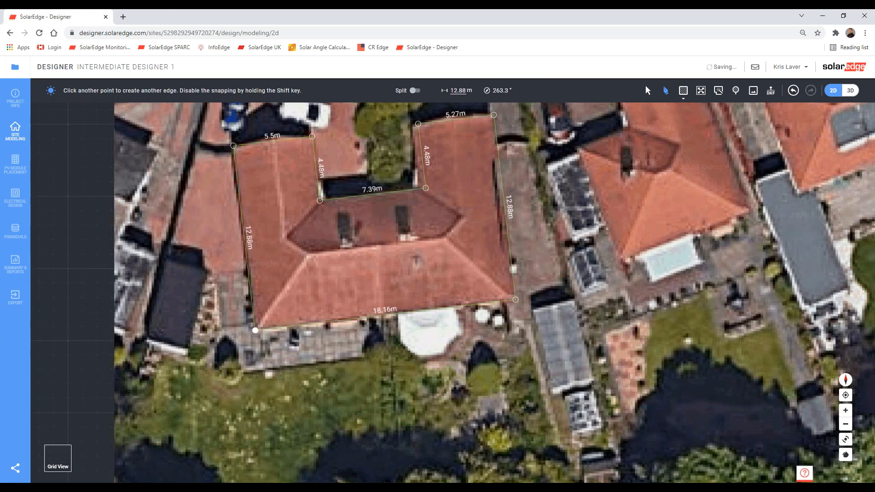
click(255, 329)
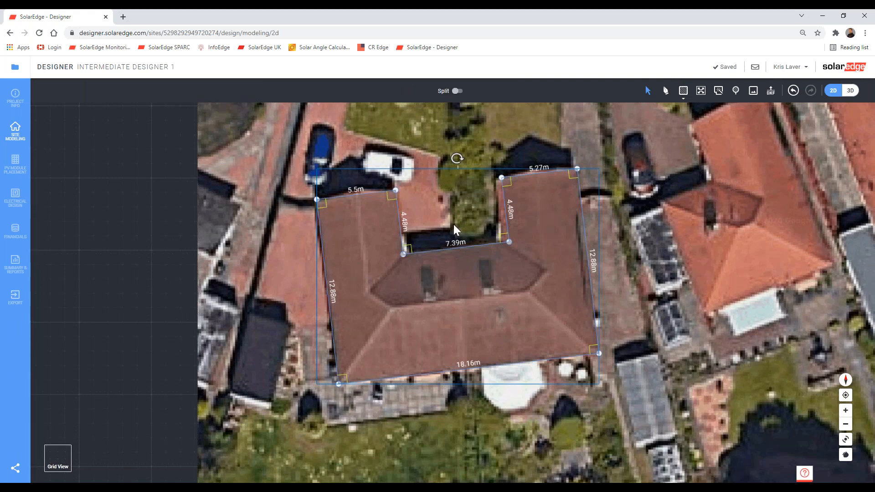
click(62, 465)
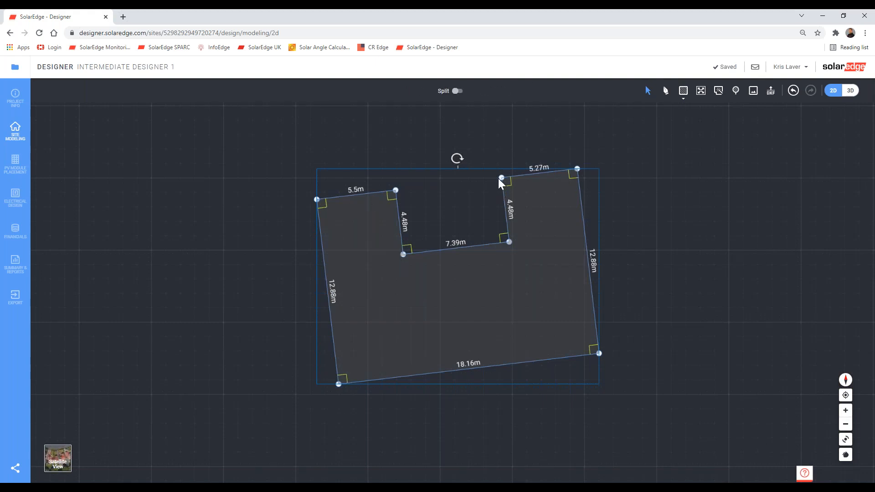
Show the satellite image and draw the west wing's ridge about 7.2 m from its north-end midpoint, joined to the recess corner by about 3.9 m.
click(64, 461)
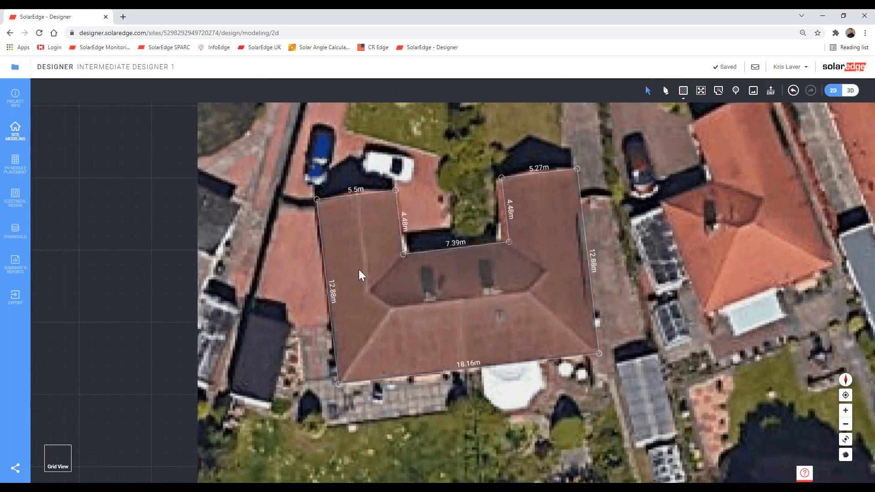
click(666, 92)
click(357, 195)
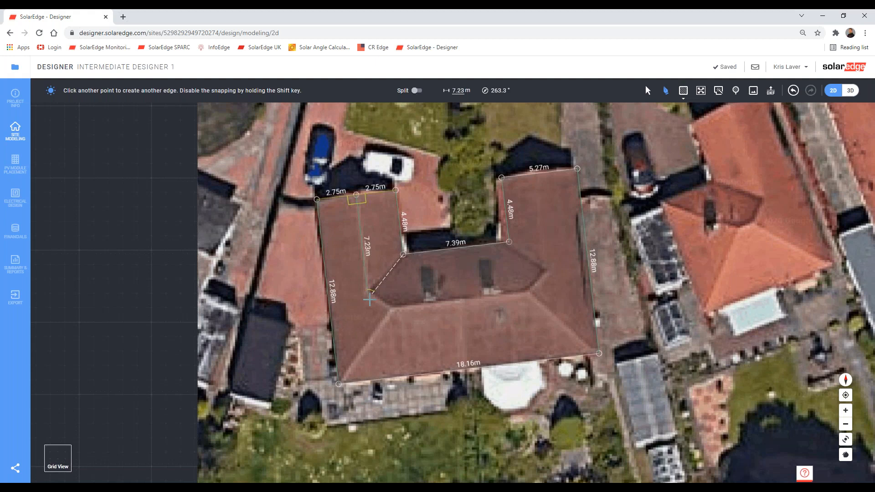
click(369, 299)
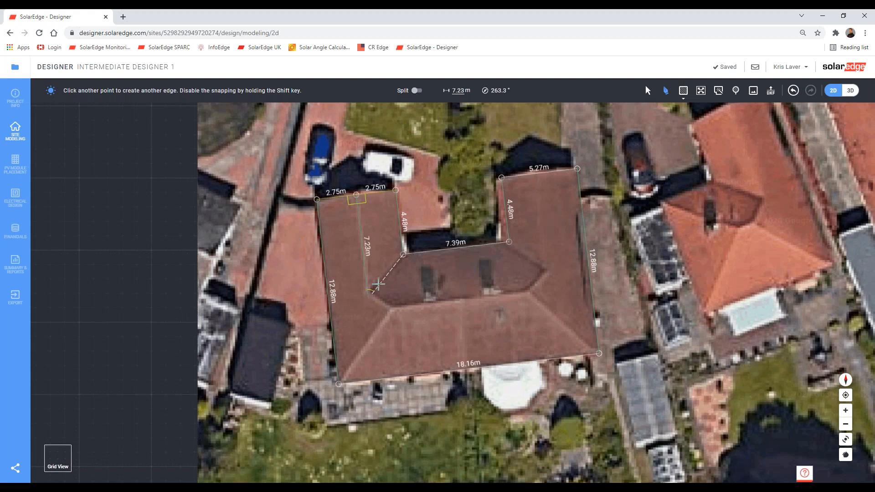
click(404, 255)
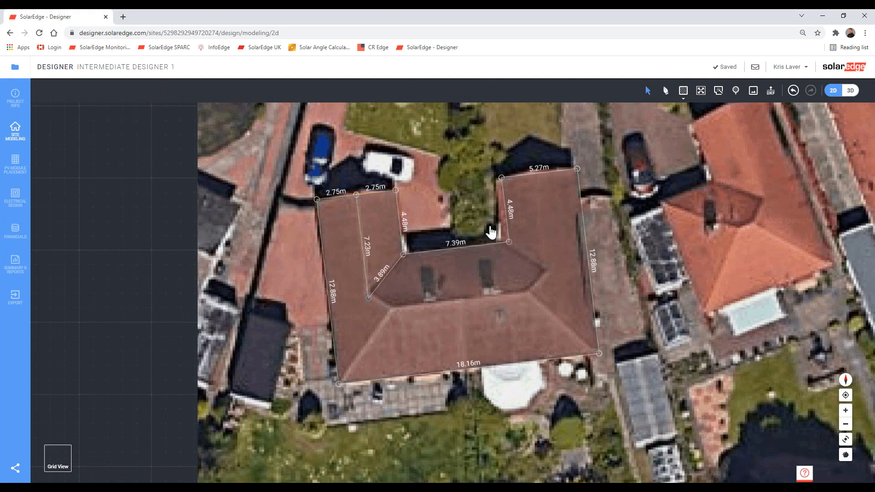
Continue the west ridge with an edge about 2.05 m southeast and a hip about 5.9 m to the roof's southwest corner.
click(666, 91)
click(368, 298)
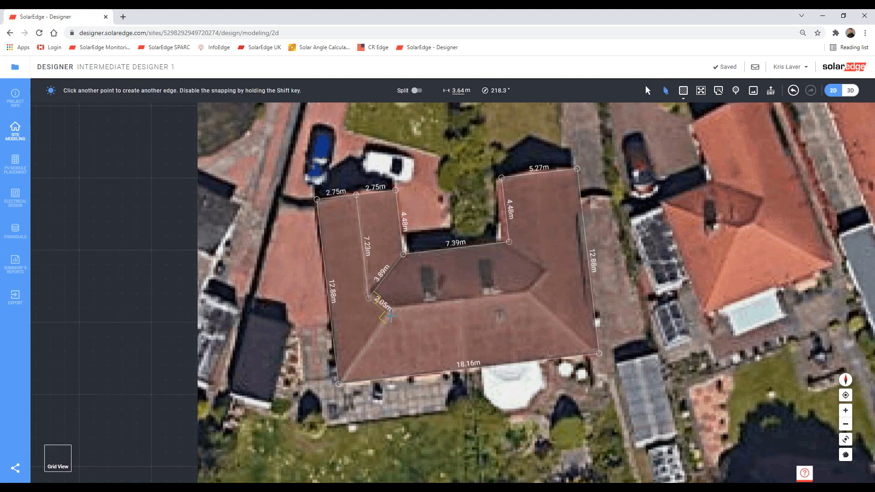
click(377, 331)
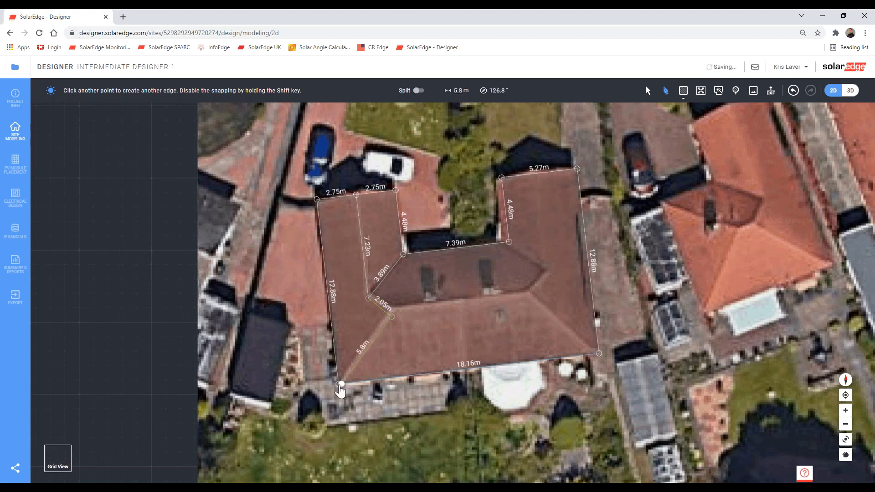
click(339, 384)
Draw the main ridge about 9.75 m parallel to the south edge and a hip about 5.9 m to the southeast corner.
click(666, 90)
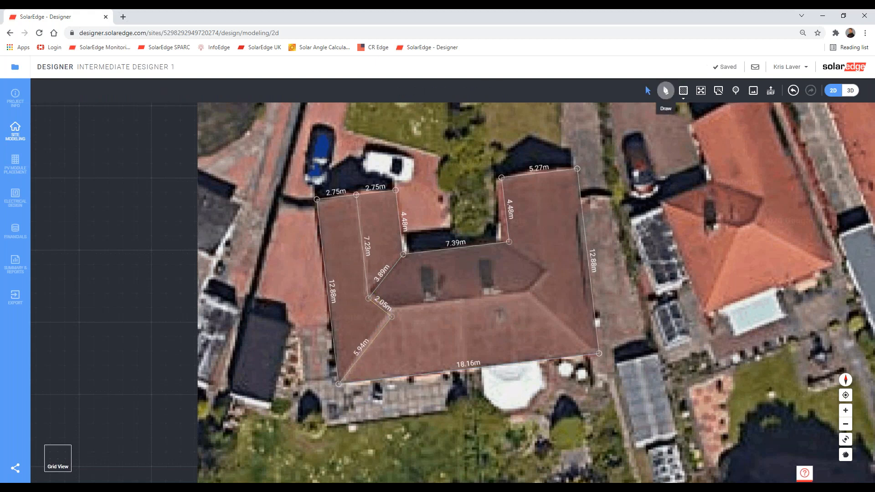
click(392, 317)
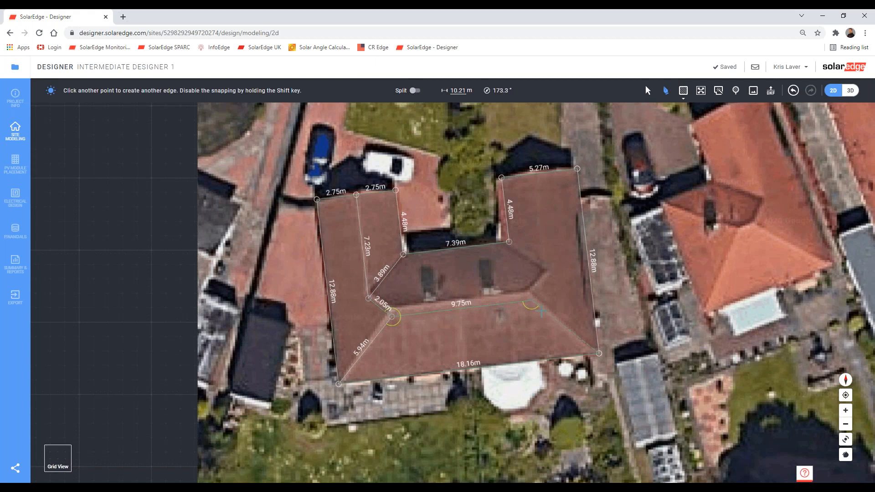
click(532, 301)
click(599, 353)
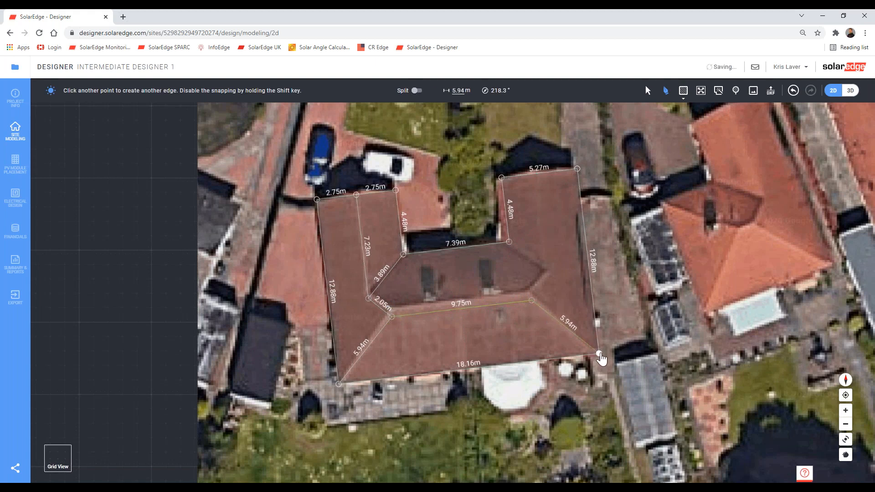
Draw the east wing's inner edges about 2.2 m and 3.7 m to the recess corner, and its ridge about 7.1 m to the north-end midpoint.
click(665, 91)
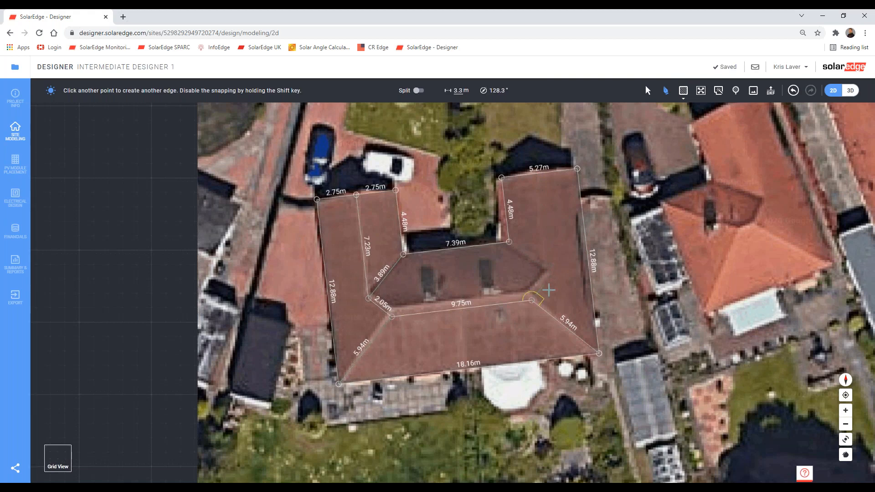
scroll(548, 287, up, 4)
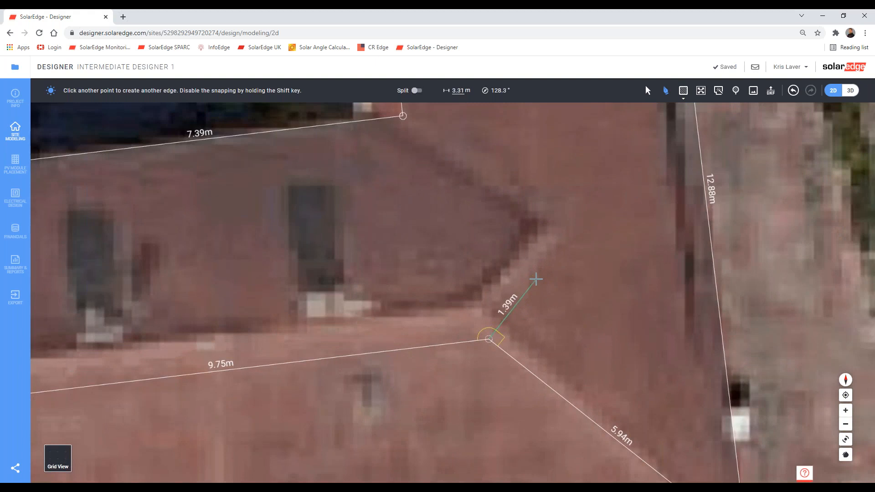
scroll(537, 279, down, 4)
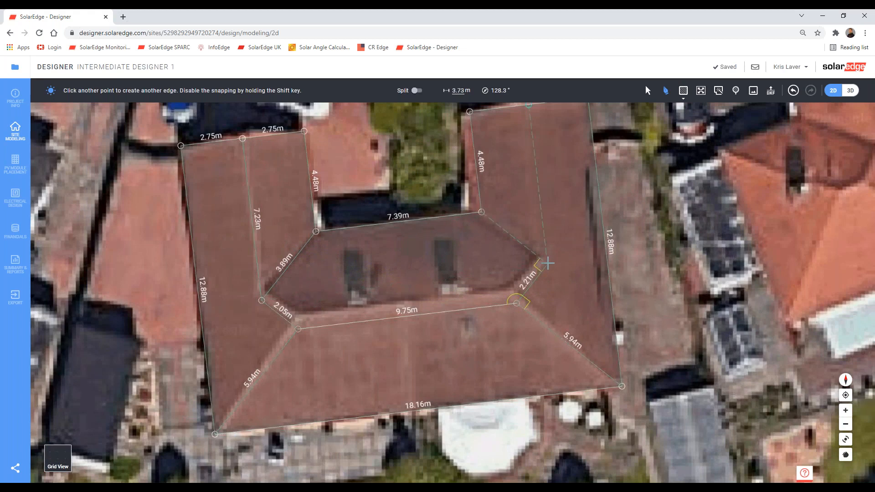
scroll(548, 263, down, 2)
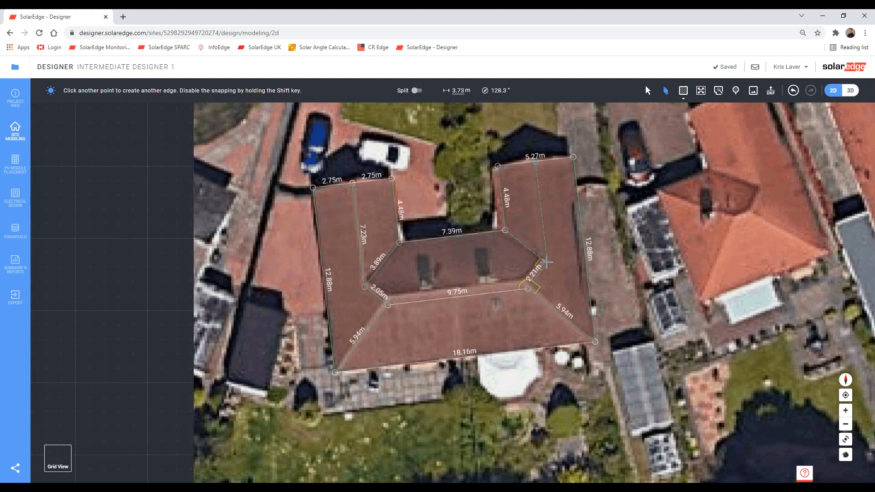
click(547, 264)
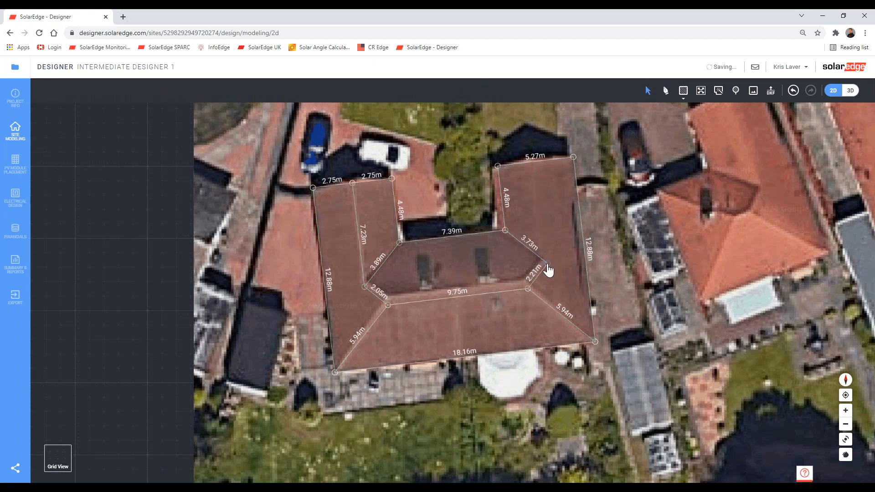
click(548, 265)
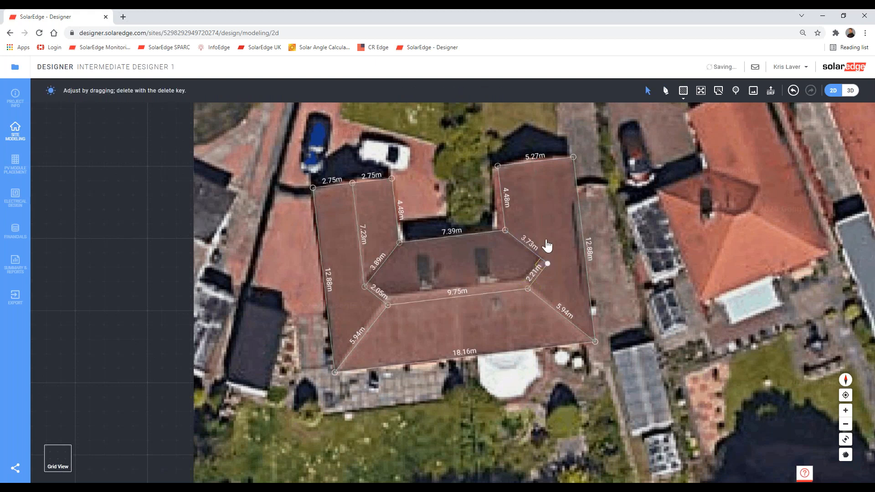
click(535, 162)
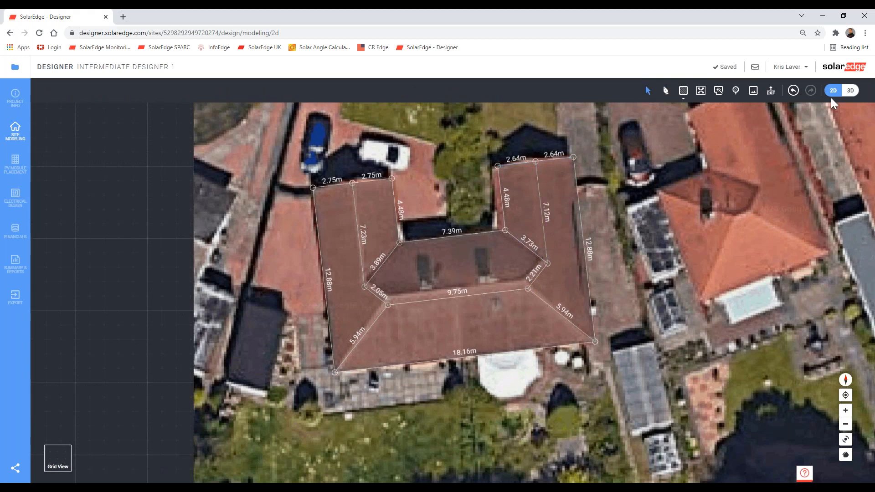
In the 3D view, raise the main ridge to about a 30° roof tilt and lower it to about 19°.
click(851, 94)
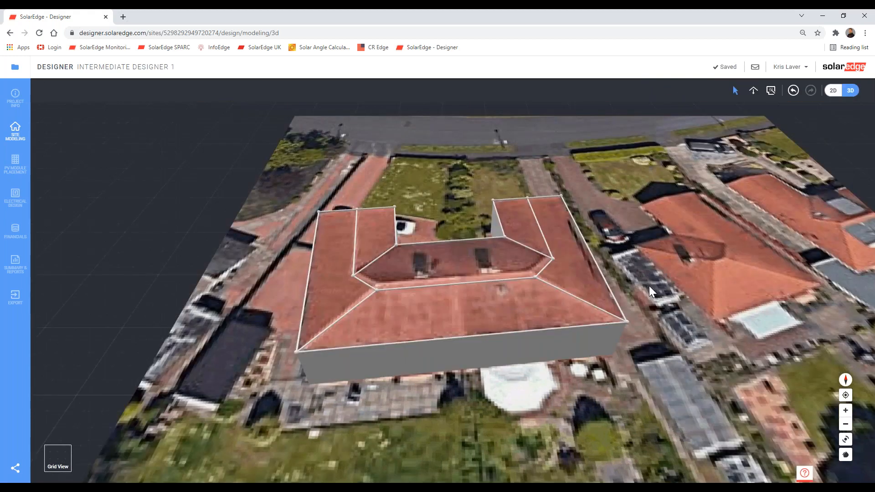
right_drag(652, 291, 551, 280)
scroll(445, 258, up, 2)
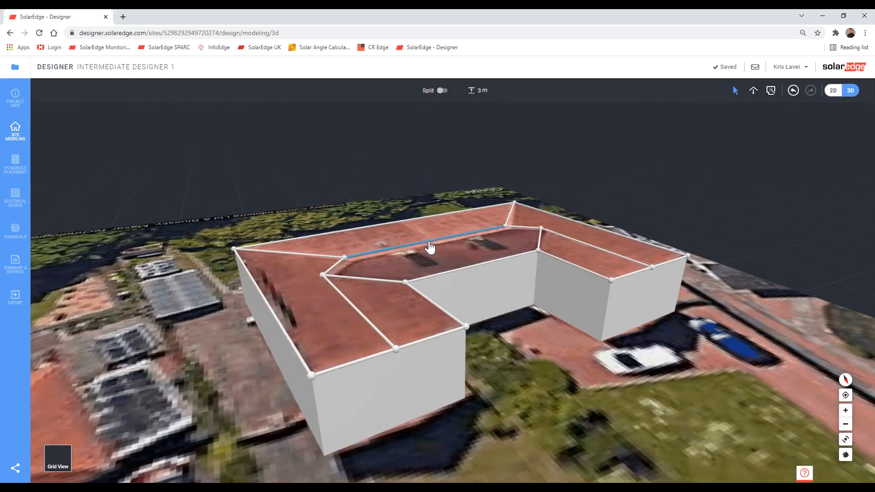
drag(431, 248, 428, 197)
click(447, 250)
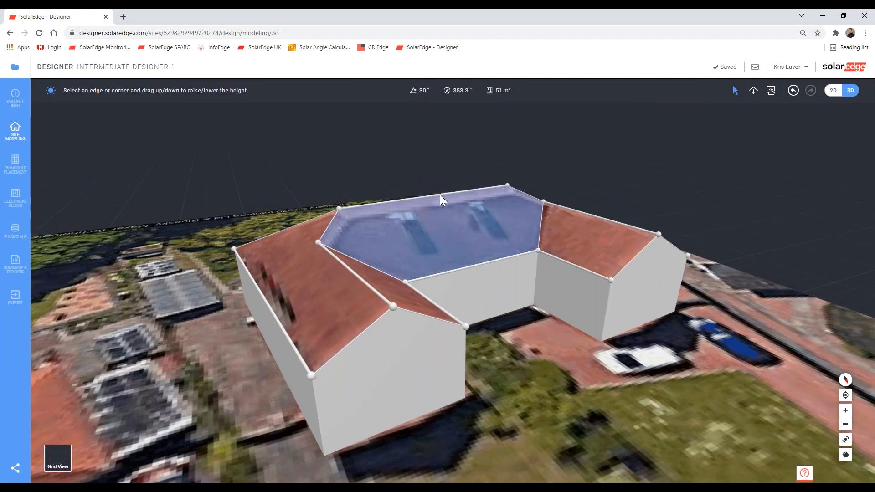
drag(439, 196, 440, 214)
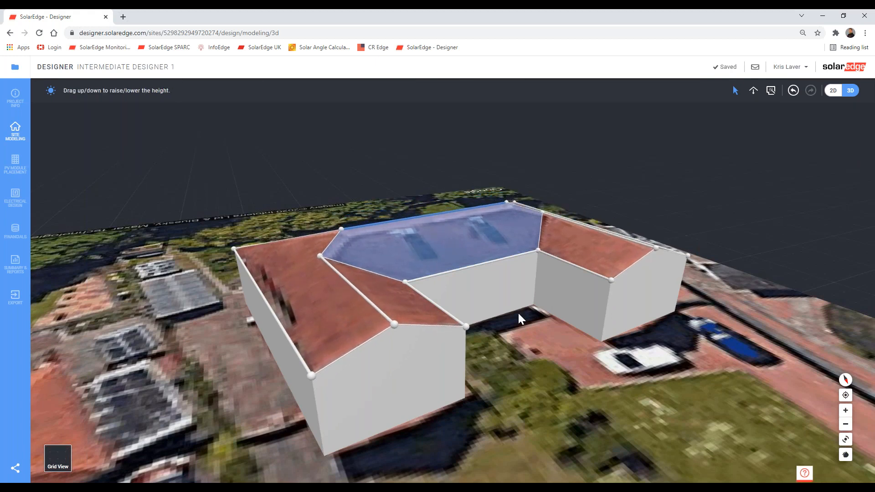
Try a 30° tilt on the main roof face above the recess, settle on 40°, and inspect the model from the north.
click(437, 248)
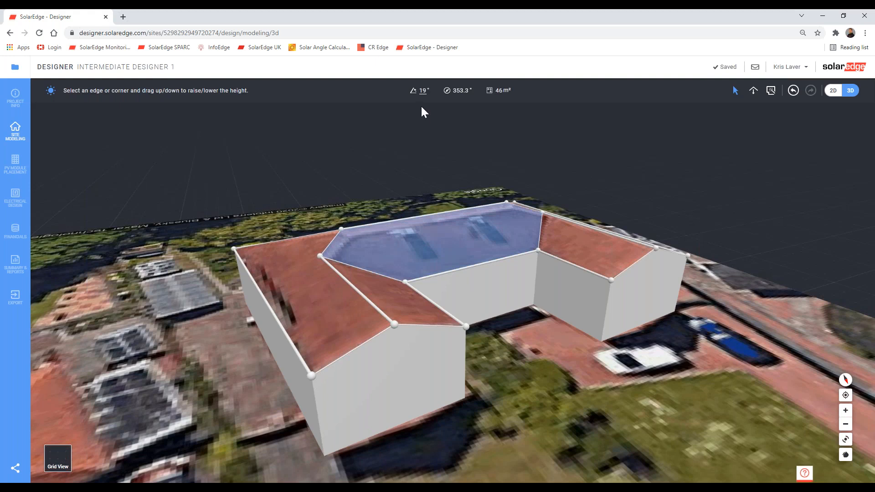
click(422, 91)
text(30)
key(Return)
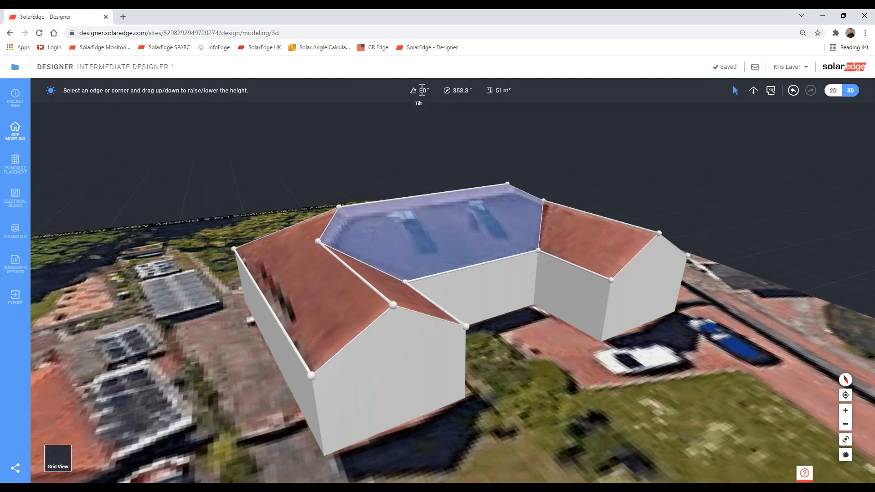
double_click(422, 90)
text(40)
key(Return)
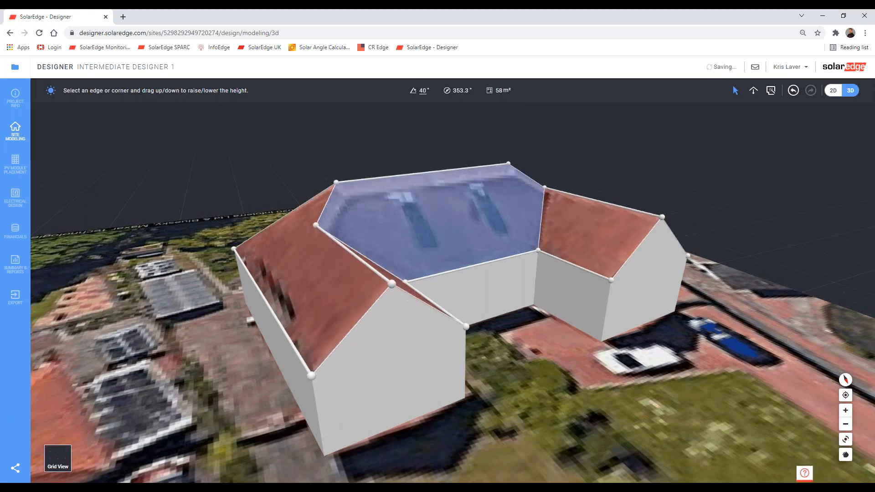
drag(397, 361, 611, 368)
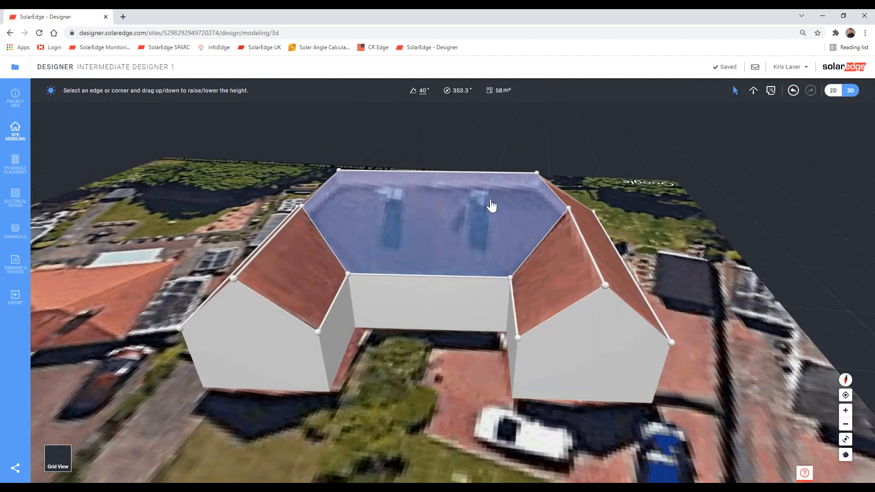
Square the 2D plan to the house and add a rectangular obstacle about 1.28 m wide on the main ridge, just south of the western chimney.
click(833, 90)
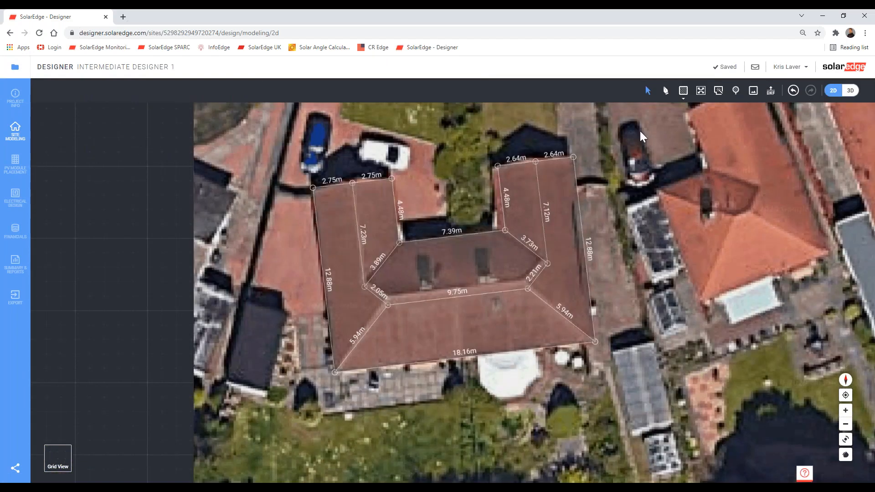
click(684, 91)
right_drag(729, 273, 730, 300)
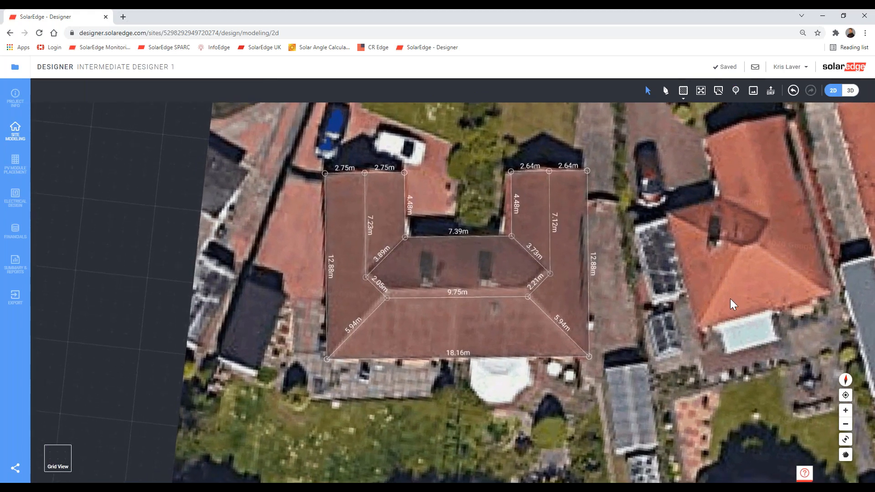
click(685, 90)
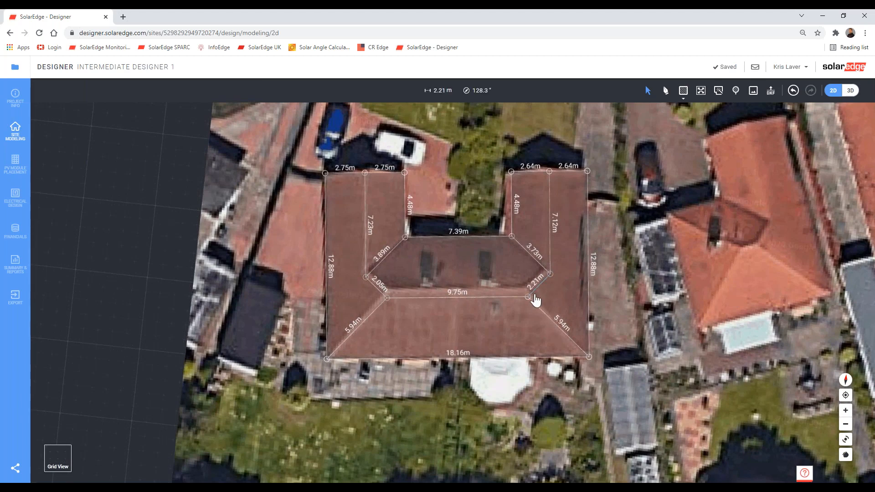
scroll(536, 300, up, 3)
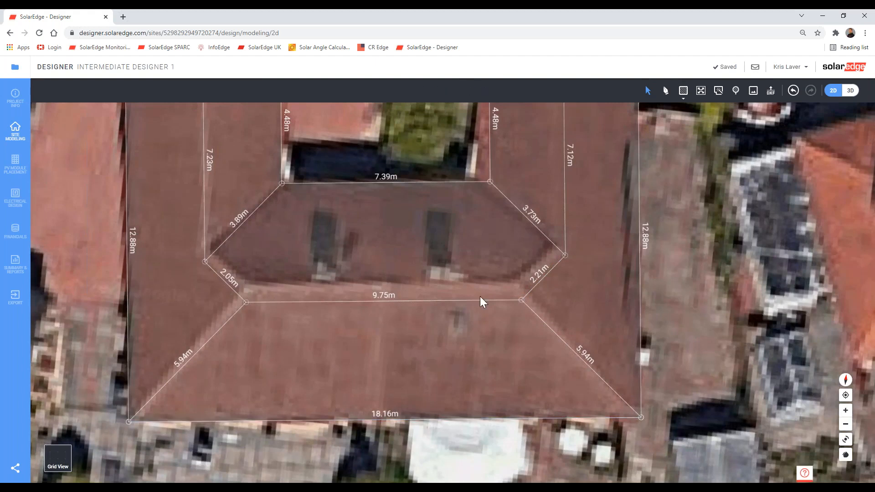
middle_drag(687, 268, 686, 269)
right_drag(701, 286, 731, 327)
middle_drag(733, 327, 726, 341)
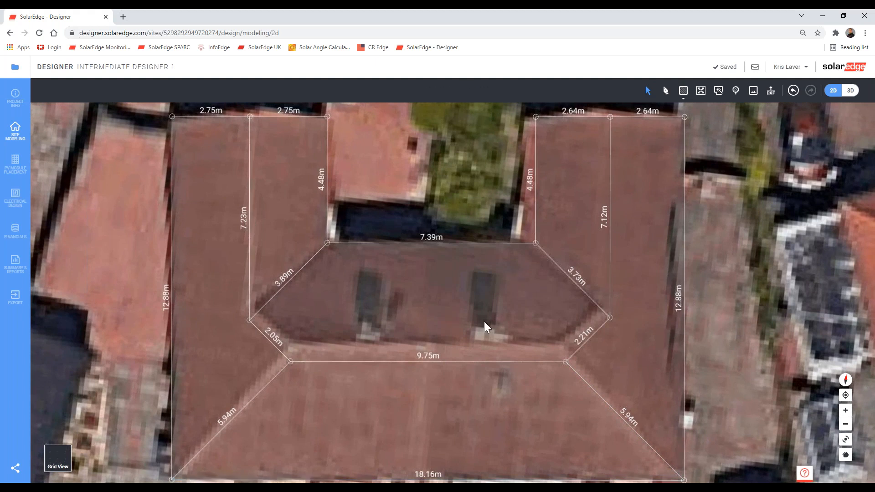
drag(485, 316, 485, 307)
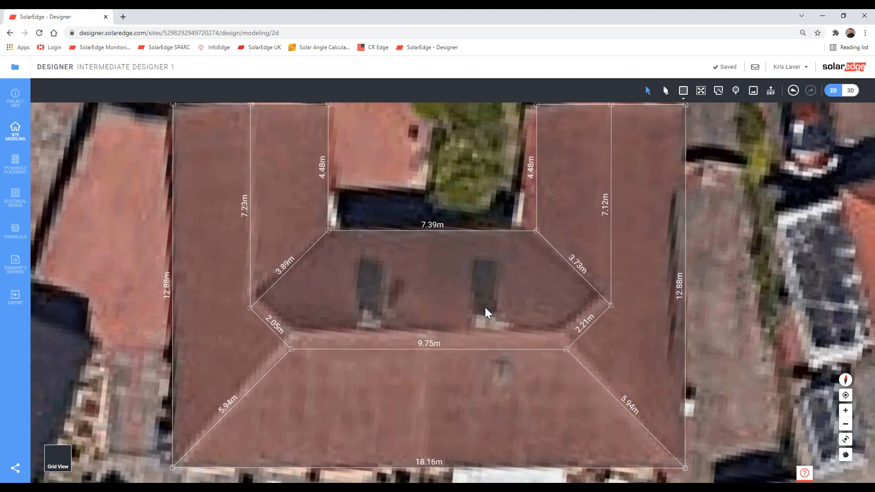
click(684, 90)
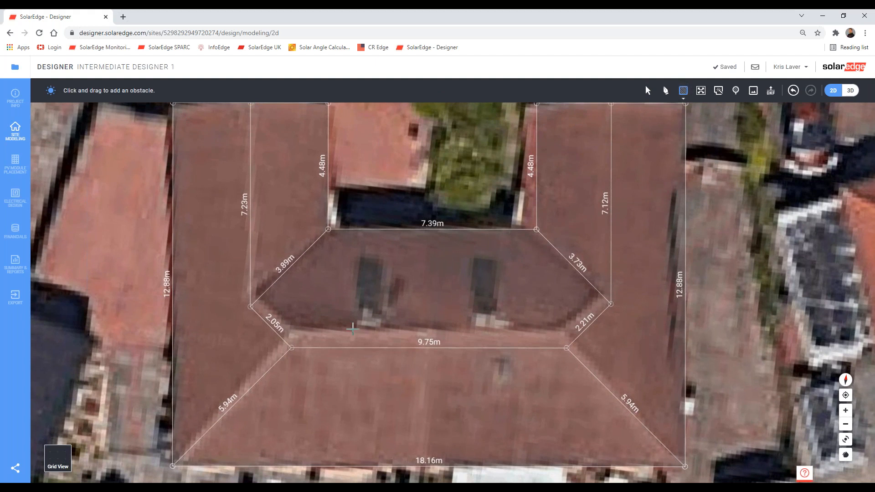
drag(354, 335, 390, 358)
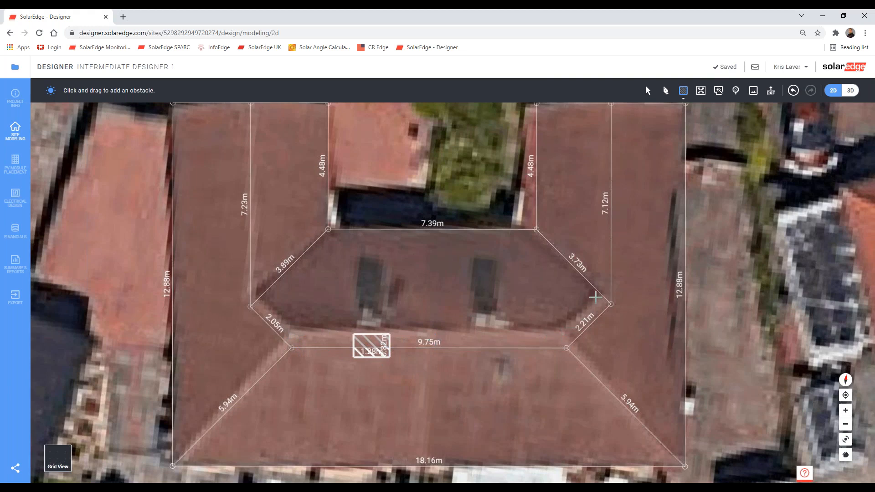
scroll(410, 286, down, 2)
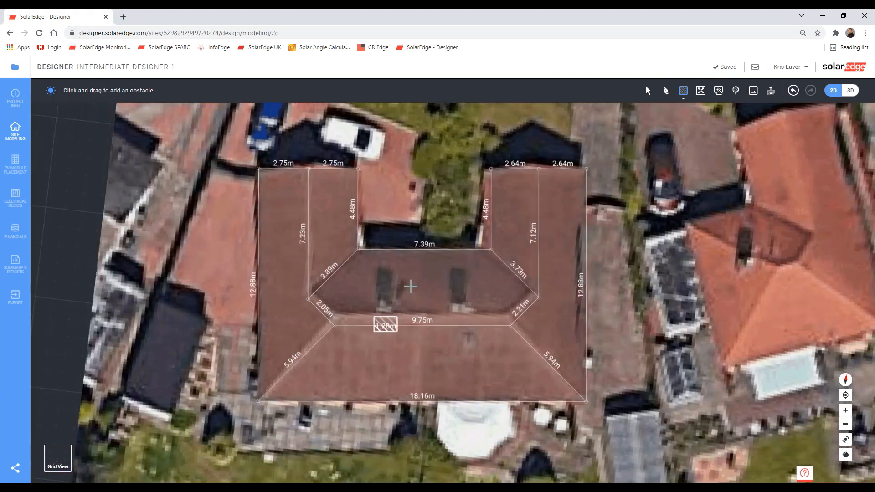
scroll(421, 279, up, 3)
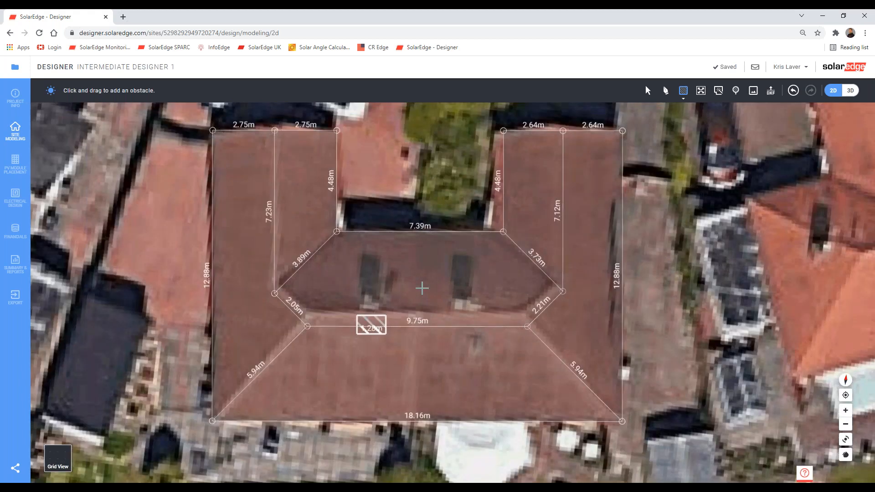
scroll(422, 288, down, 2)
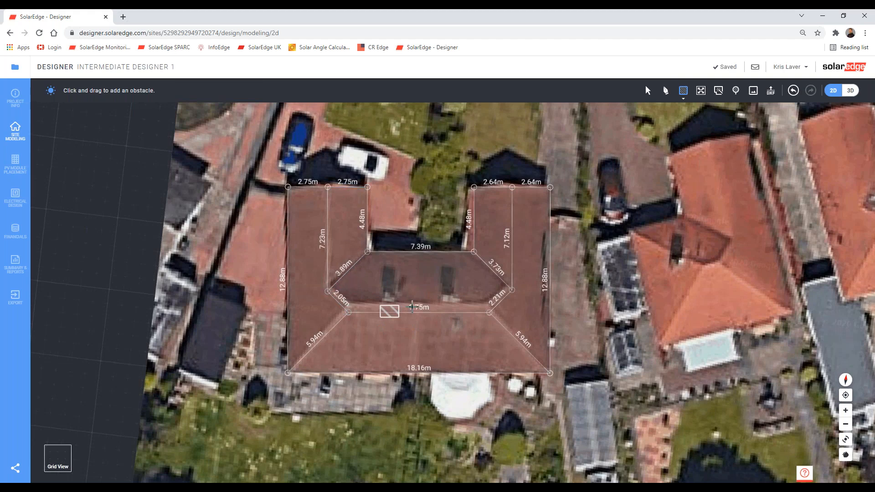
Add a rectangular obstacle about 1.37 by 0.67 m just south of the eastern chimney and show the model in 3D.
scroll(419, 319, up, 4)
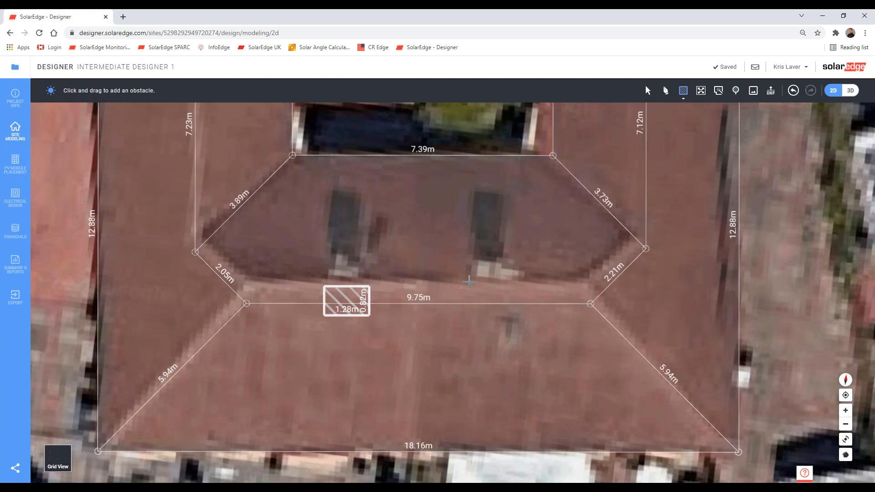
mouse_move(460, 276)
mouse_down()
mouse_move(520, 300)
mouse_move(508, 300)
mouse_up()
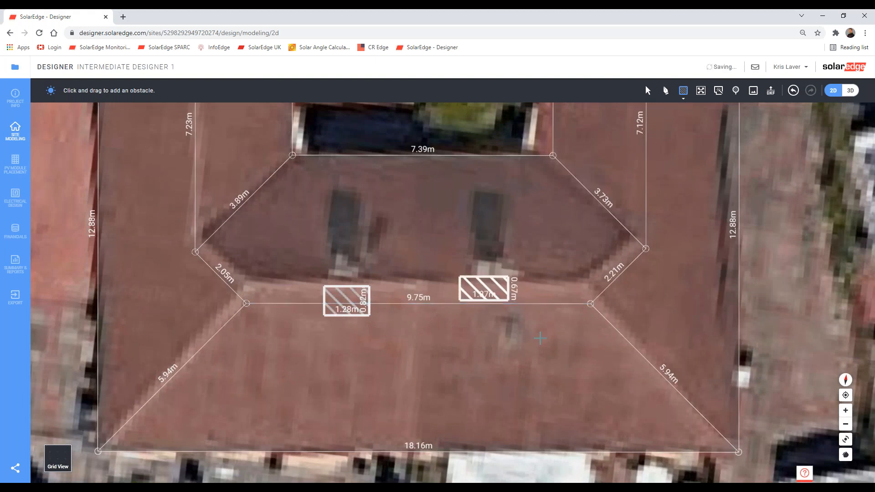
click(850, 90)
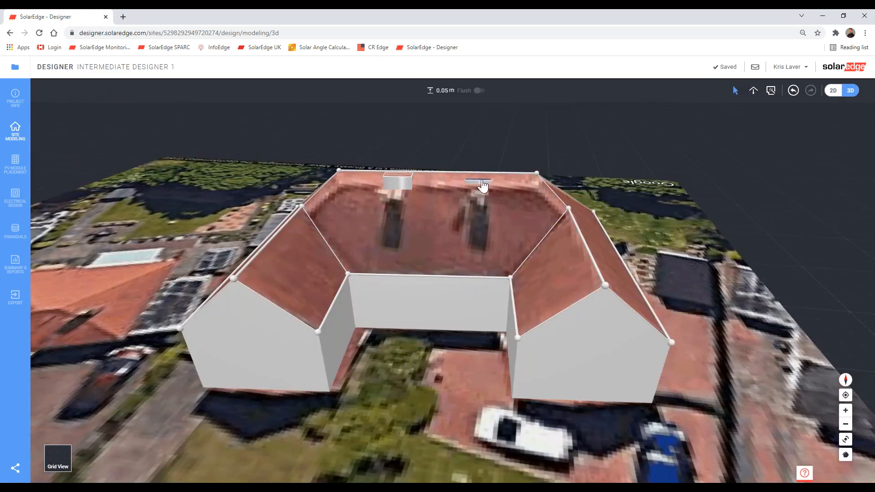
Raise the eastern chimney obstacle and set its height to 0.5 m.
right_drag(427, 218, 457, 226)
scroll(424, 237, up, 2)
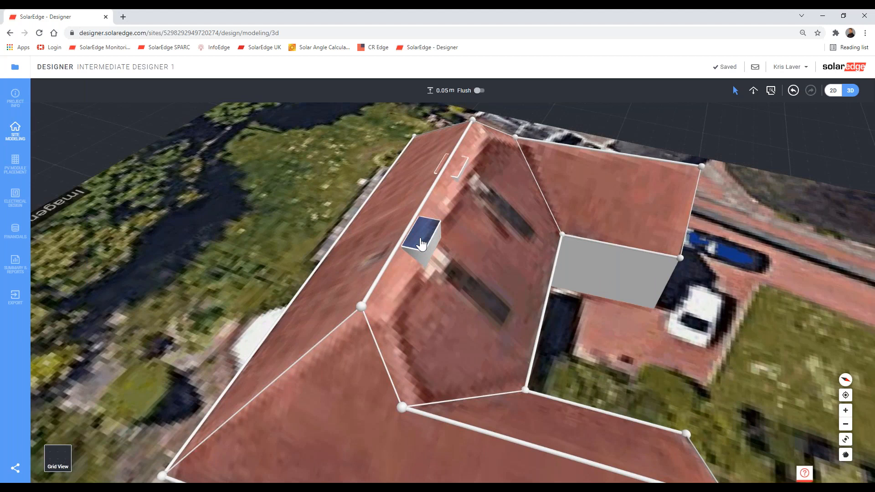
click(421, 245)
drag(421, 246, 418, 220)
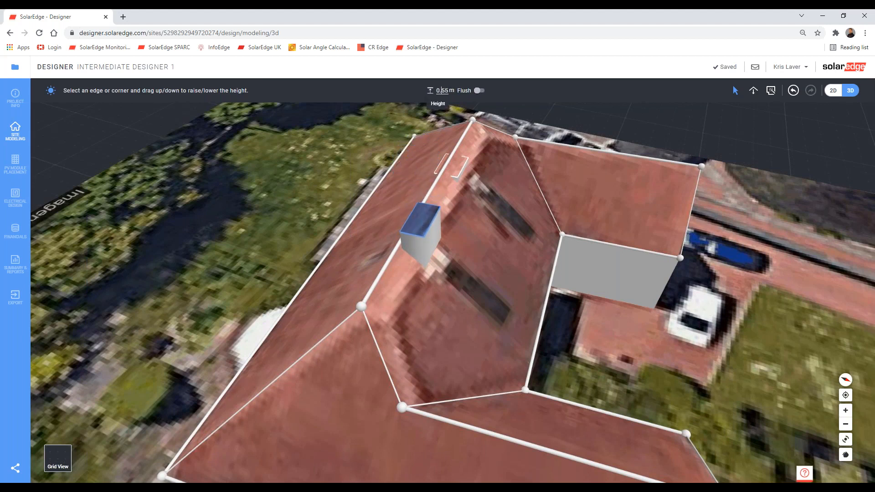
double_click(442, 90)
text(0.5)
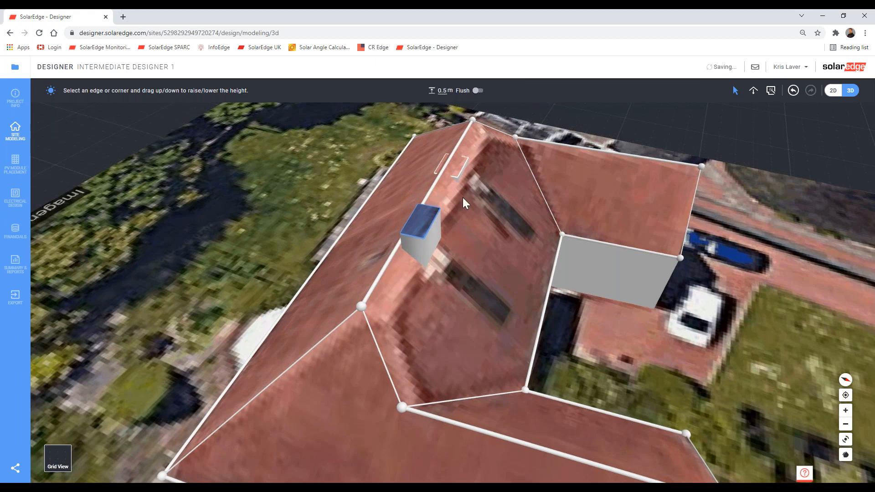
Set the height of the western chimney obstacle on the main ridge to 0.5 m.
right_drag(459, 254, 450, 250)
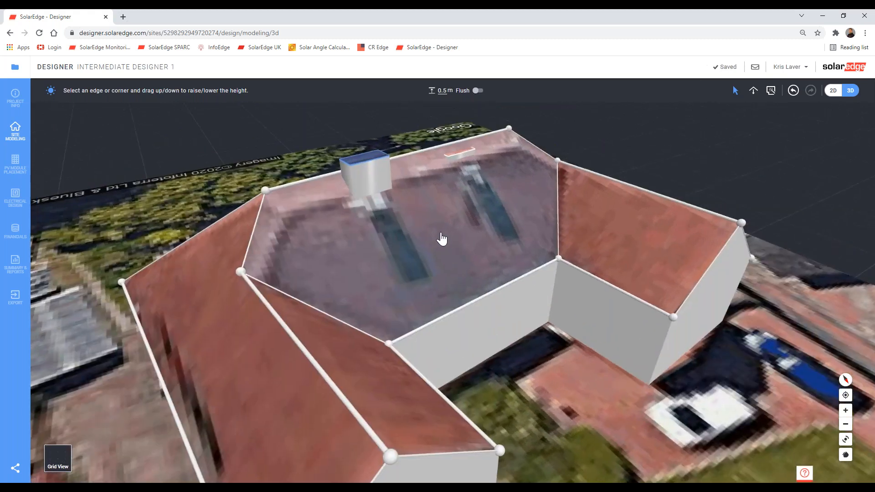
scroll(441, 237, up, 4)
click(462, 207)
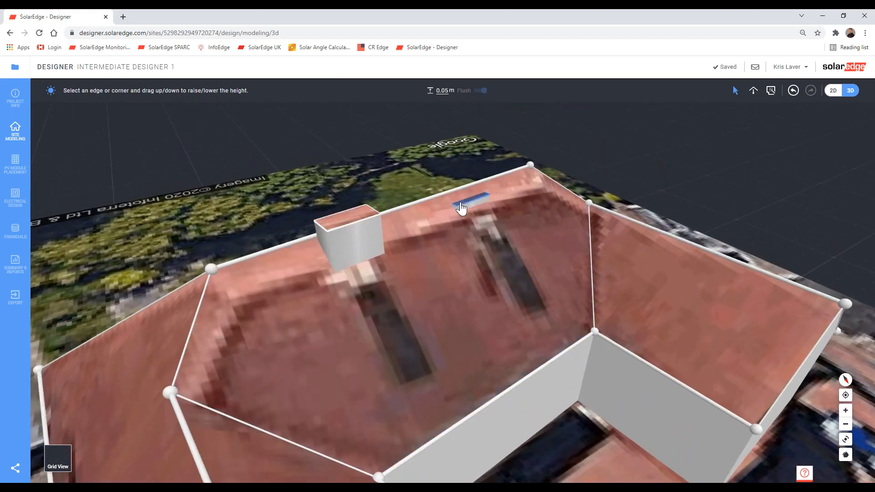
double_click(442, 91)
key(BackSpace)
text(0.5)
key(Return)
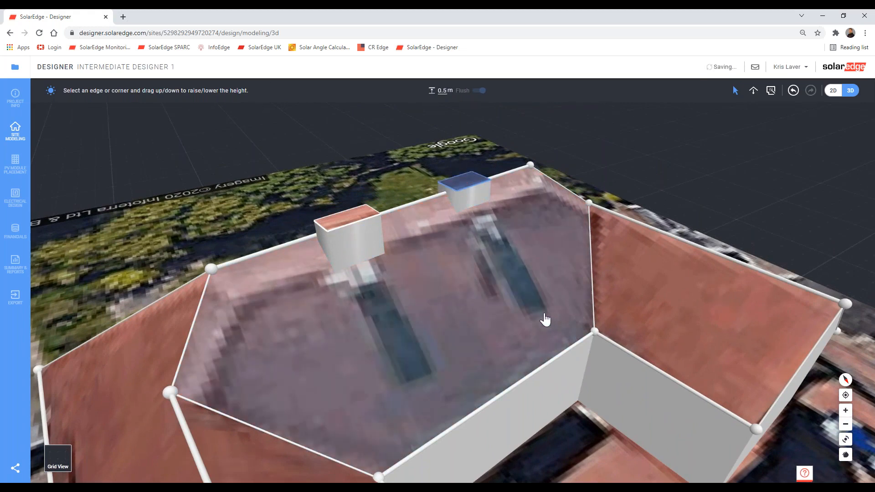
Inspect the roof and both chimneys in 3D, and window-select the whole house in the 2D plan without changing it.
right_drag(544, 314, 438, 198)
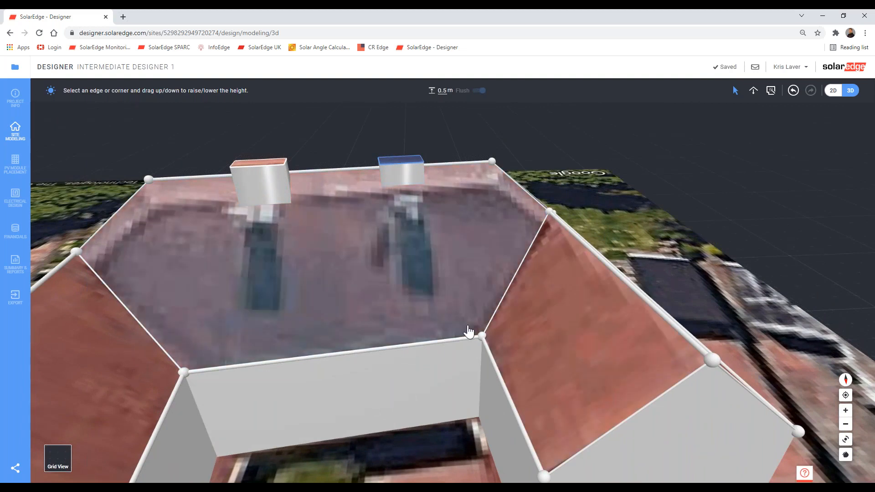
middle_drag(468, 328, 648, 318)
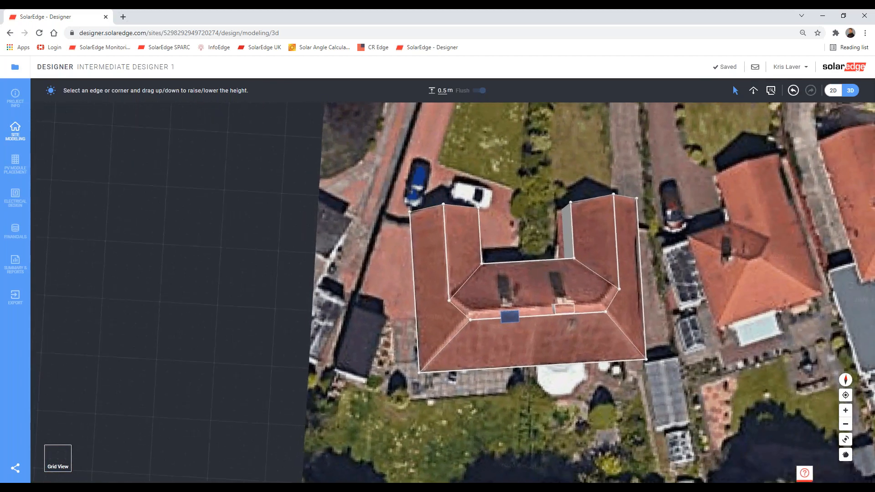
click(833, 90)
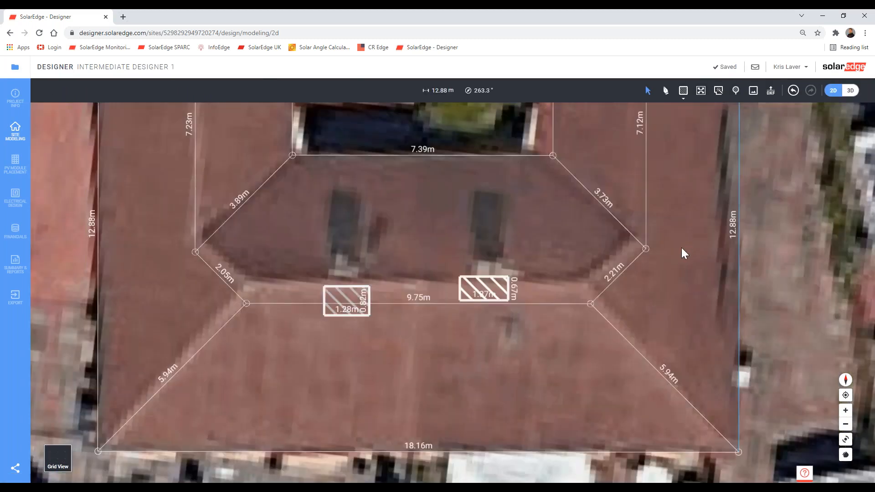
scroll(682, 247, down, 5)
drag(731, 336, 449, 136)
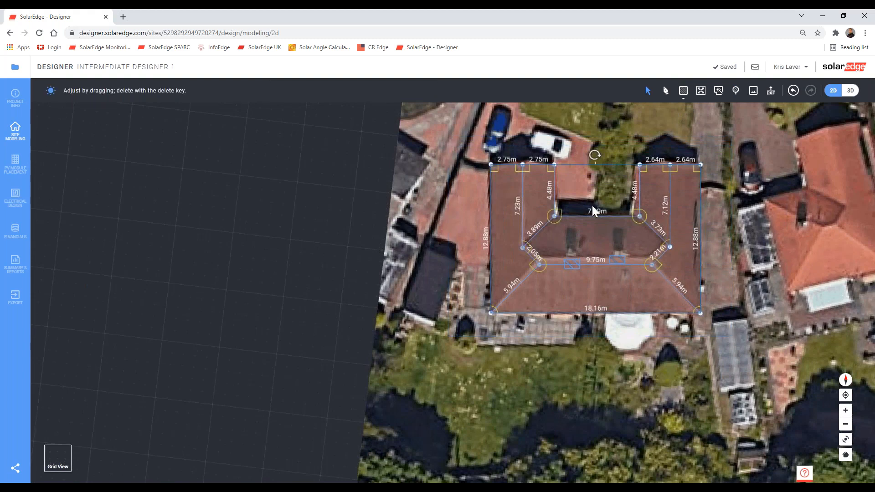
drag(592, 206, 571, 211)
scroll(536, 224, up, 3)
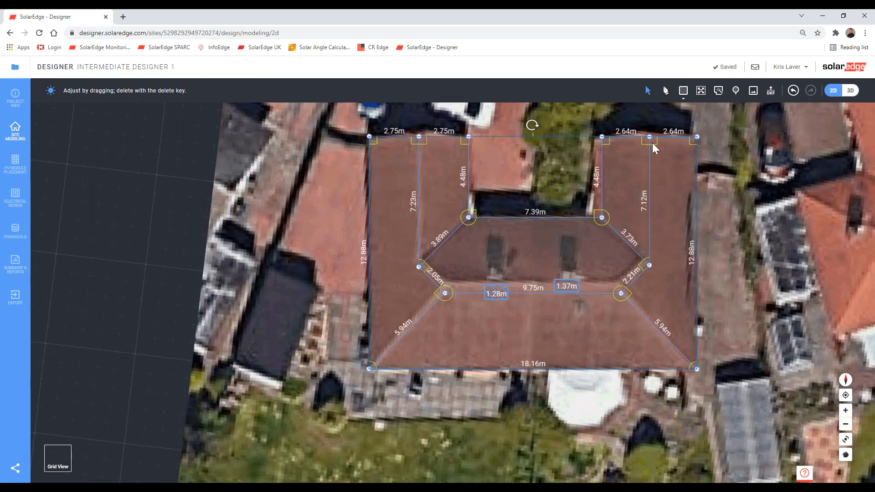
click(726, 292)
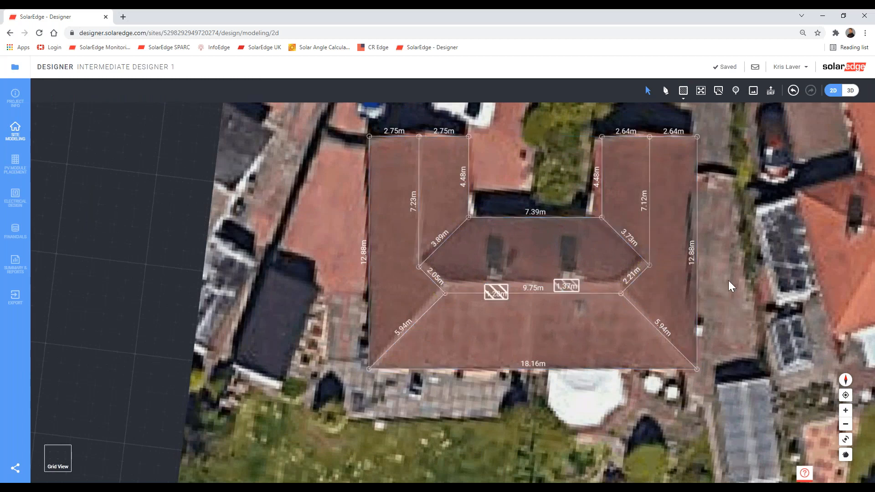
scroll(728, 280, down, 3)
drag(694, 311, 696, 354)
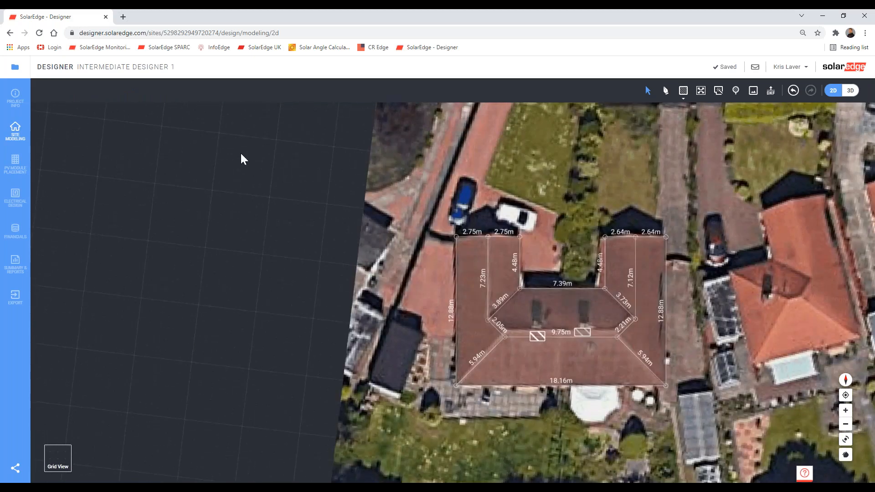
Open the Intermediate designer 2 project from the project list and go to its site model.
click(16, 72)
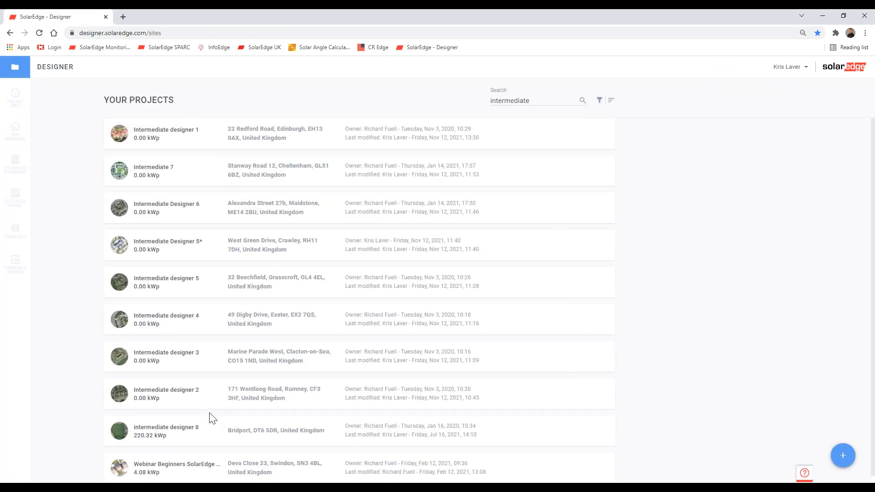
click(157, 397)
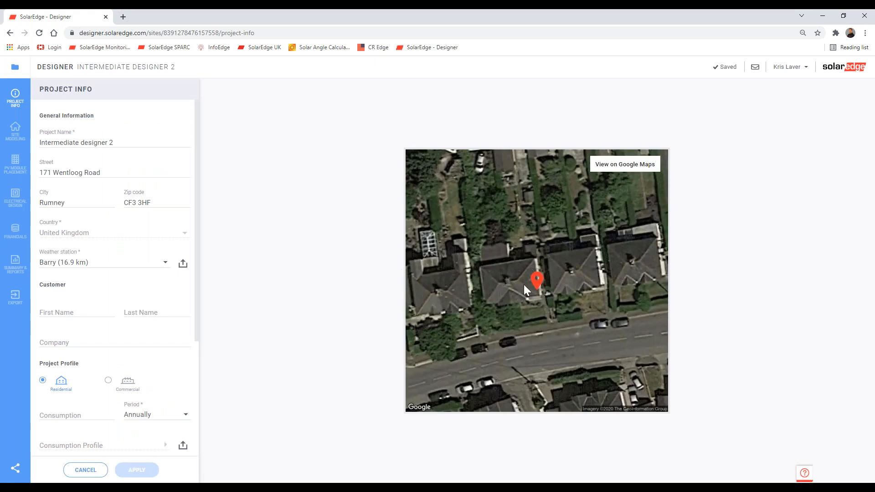
click(16, 131)
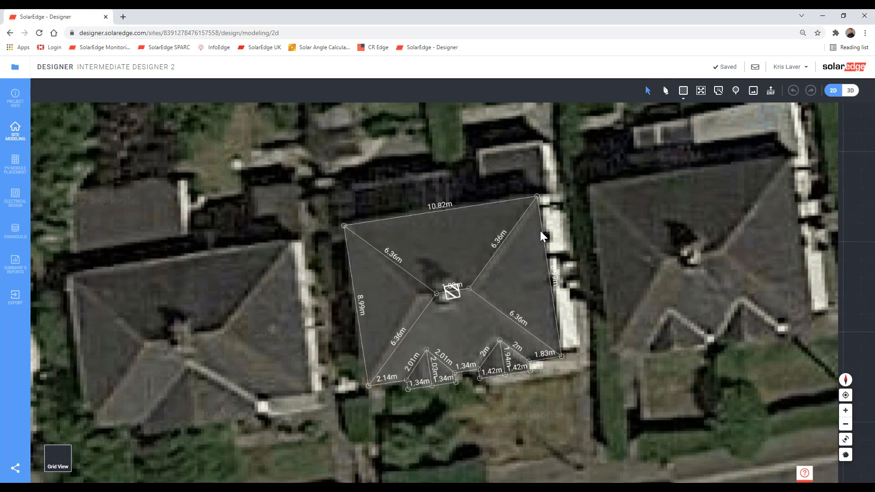
Examine the hipped roof with its chimney and two front gables in 3D, from the front, the side and above.
click(850, 90)
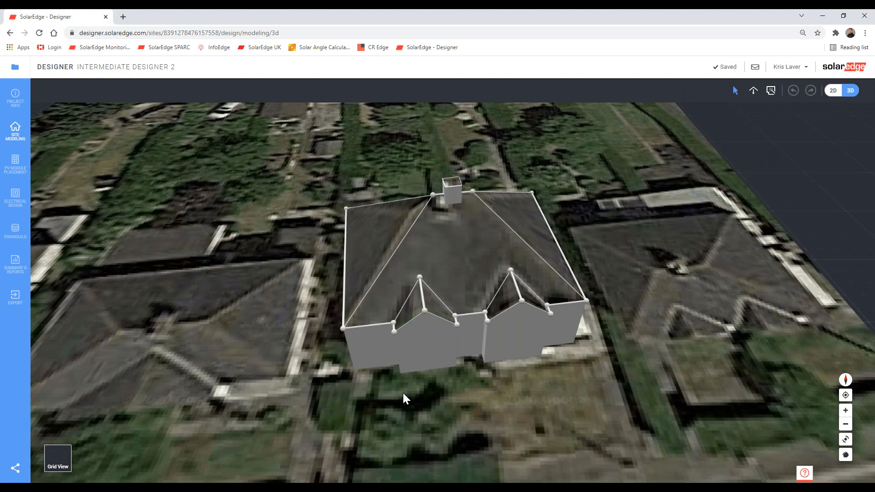
mouse_move(403, 393)
middle_down()
mouse_move(639, 388)
mouse_move(473, 401)
mouse_move(432, 398)
mouse_move(402, 382)
mouse_move(444, 377)
mouse_move(445, 386)
mouse_move(416, 390)
middle_up()
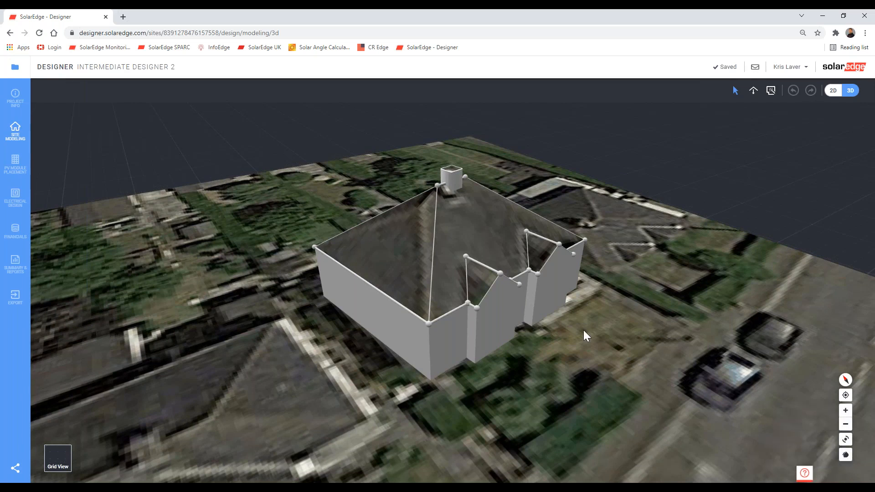
click(846, 455)
drag(589, 299, 639, 273)
click(846, 456)
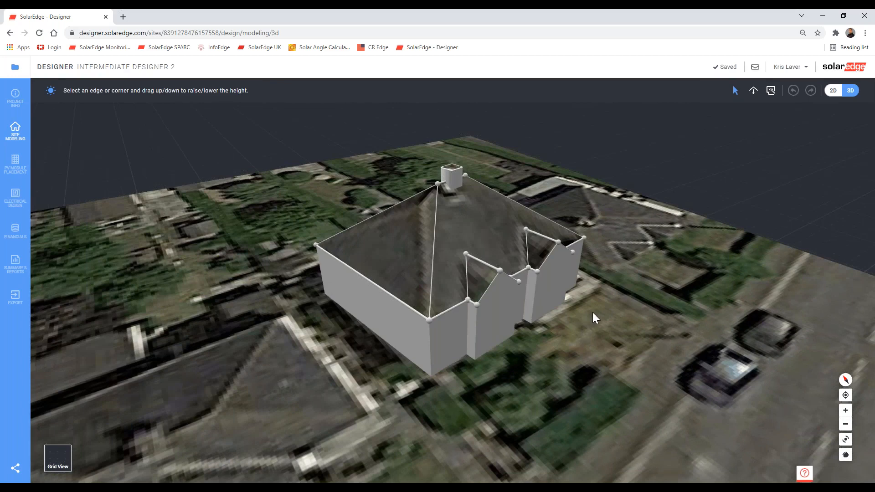
drag(584, 329, 519, 322)
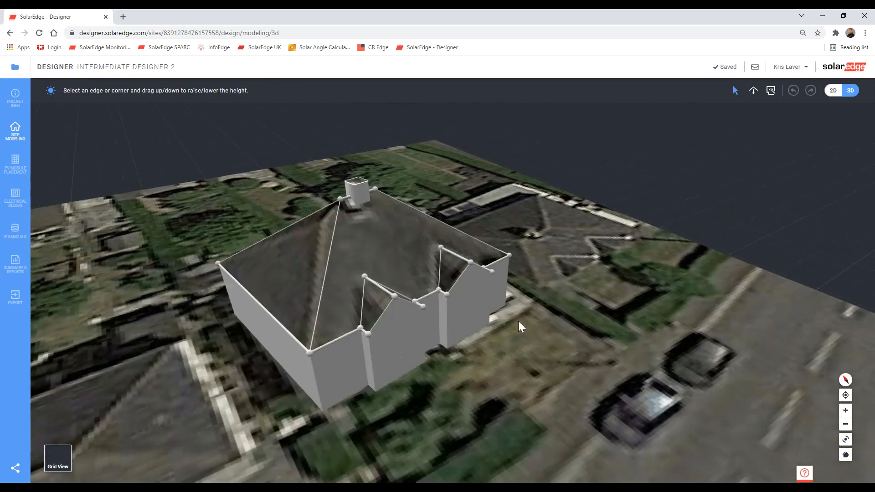
drag(588, 326, 571, 359)
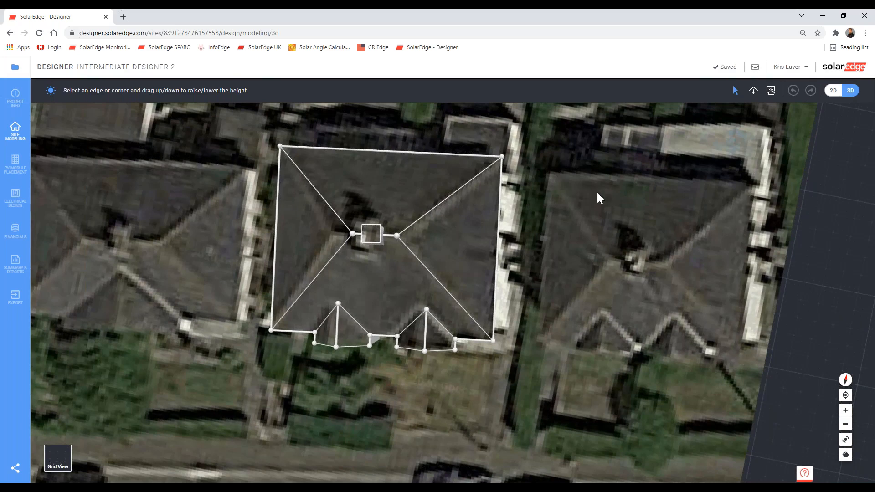
Copy the complete roof model with its chimney in 2D onto the neighbouring house to the east and align it with the imagery.
click(834, 89)
scroll(568, 356, down, 2)
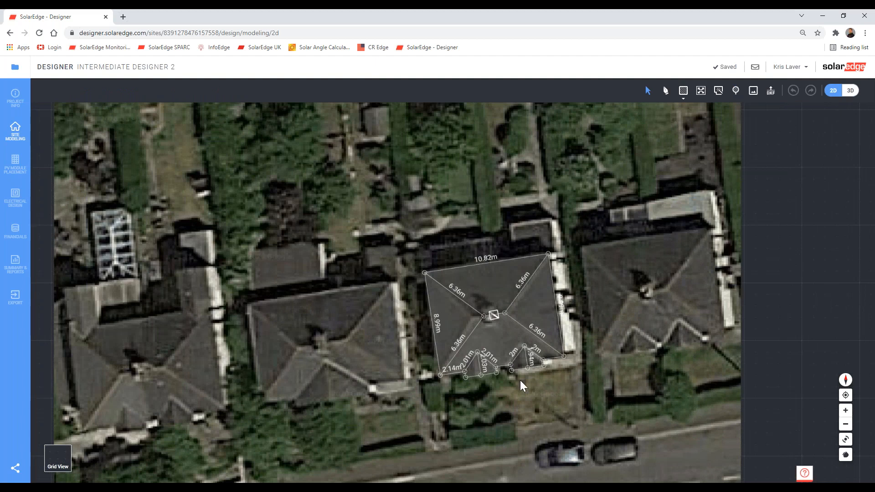
drag(516, 380, 366, 226)
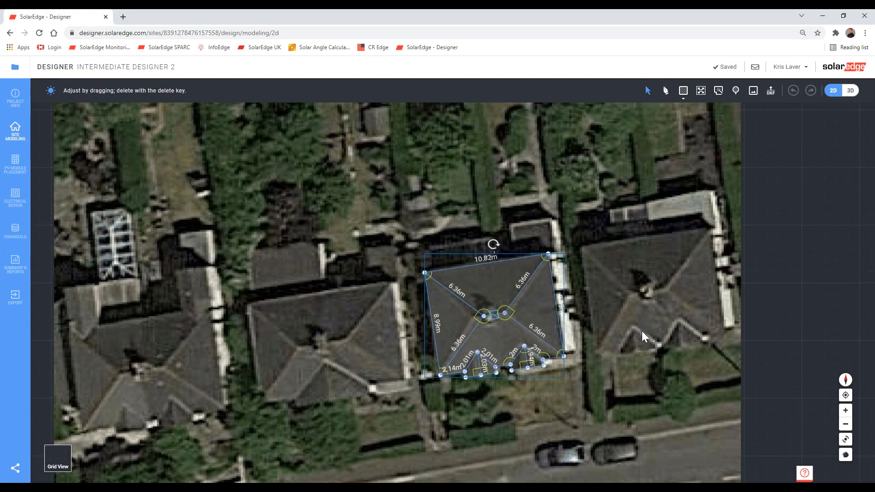
click(656, 289)
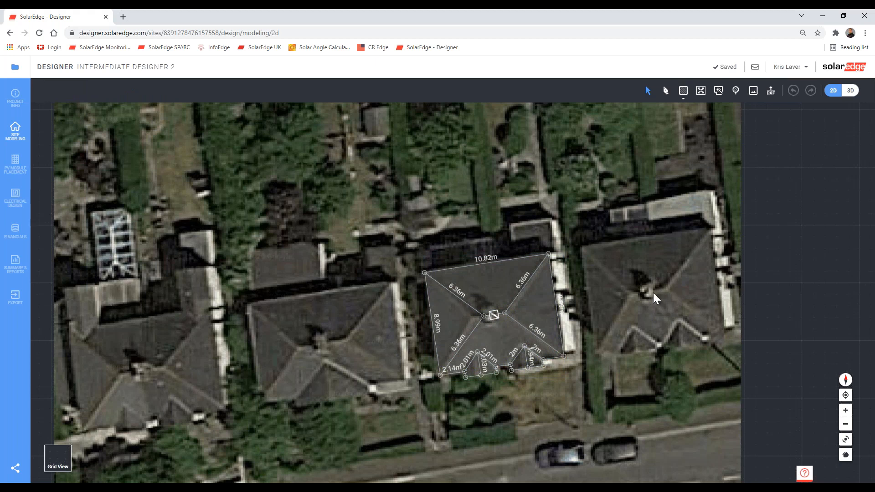
key(ctrl+v)
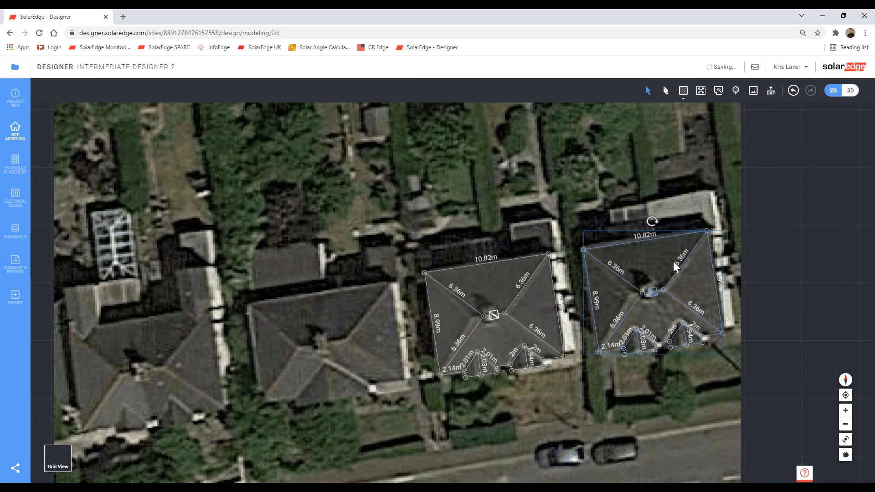
scroll(674, 262, up, 5)
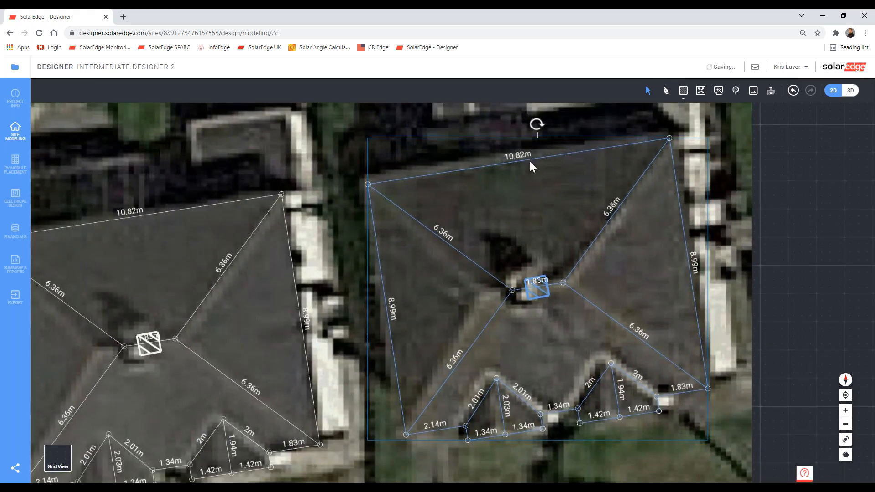
drag(530, 165, 528, 160)
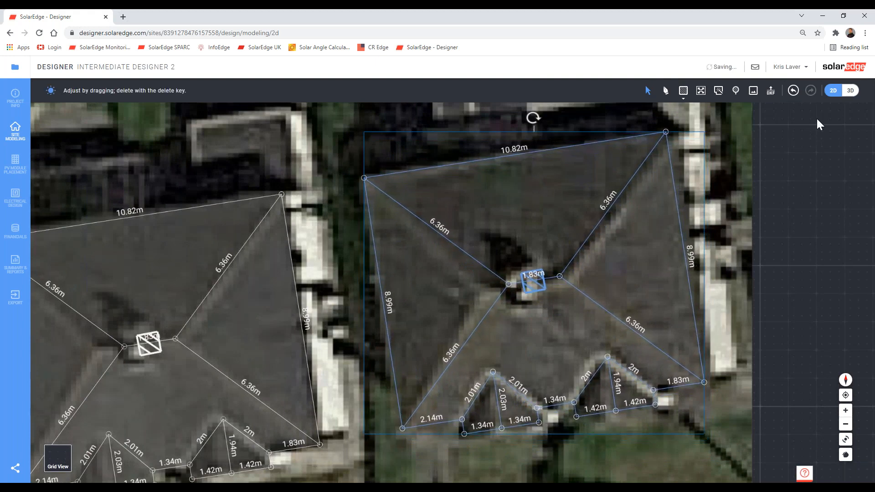
Compare both houses in 3D and delete the copied roof model with its chimney from the eastern house in 2D.
click(851, 90)
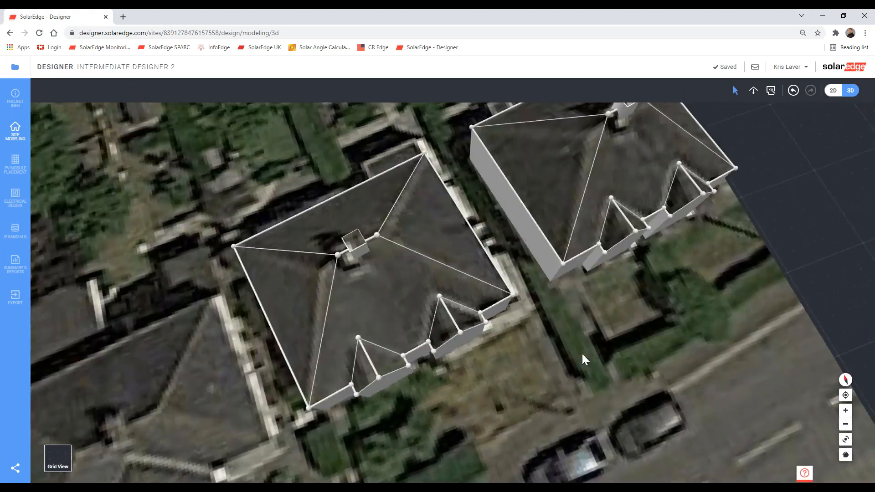
right_drag(582, 353, 556, 381)
click(833, 90)
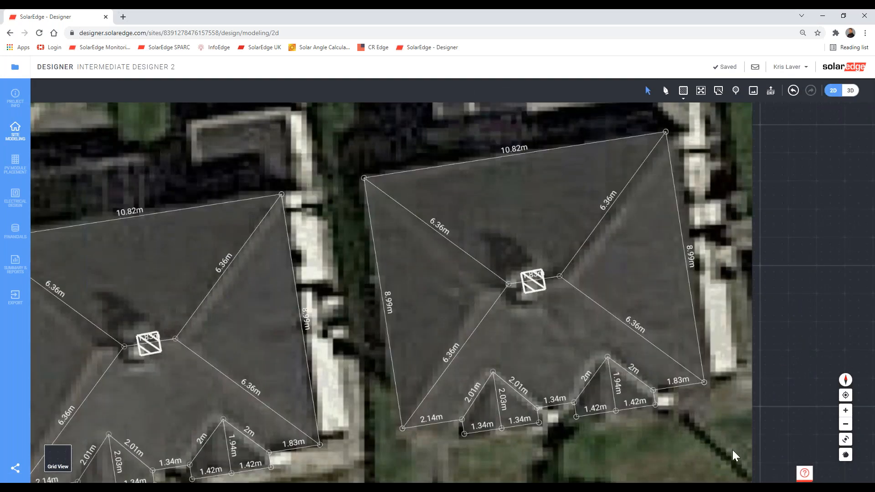
drag(731, 462, 352, 116)
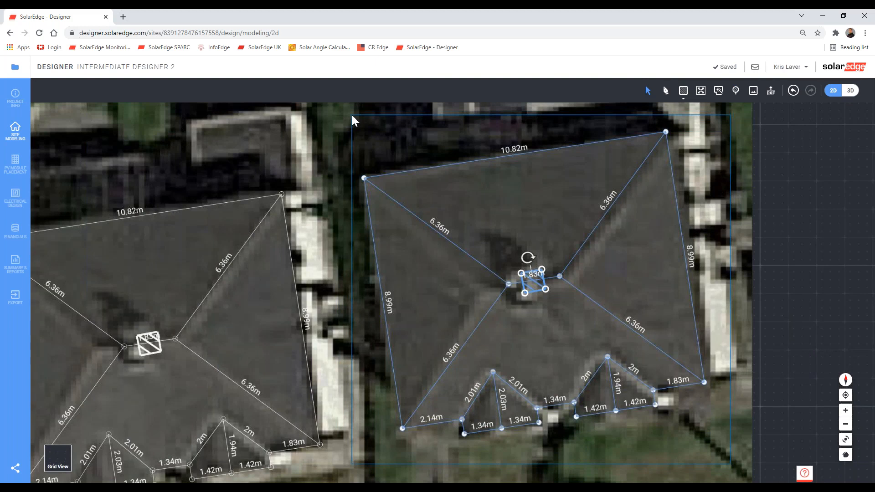
drag(353, 116, 353, 117)
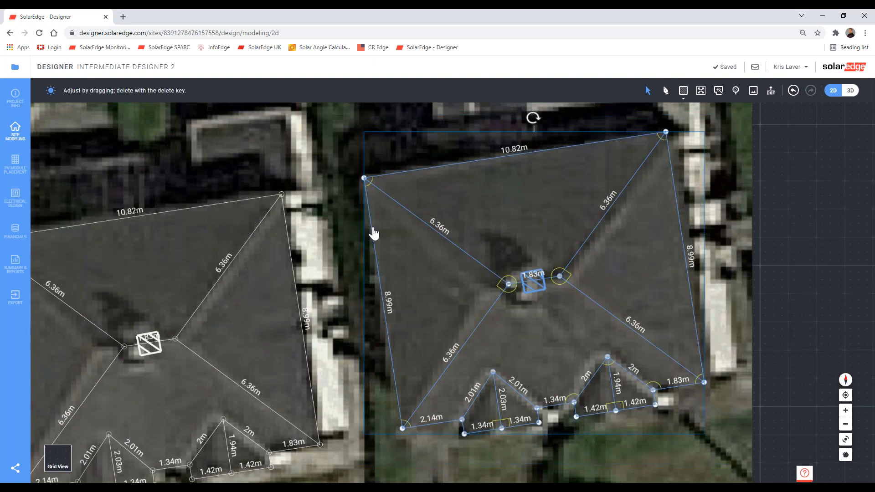
key(Delete)
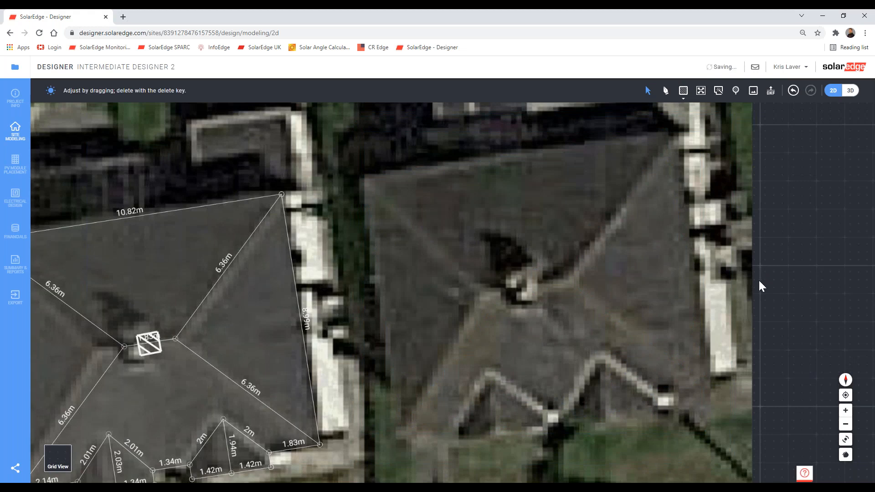
Draw the eastern house's north eave about 11.09 m long and its perpendicular east eave about 9.91 m long.
right_drag(760, 281, 760, 313)
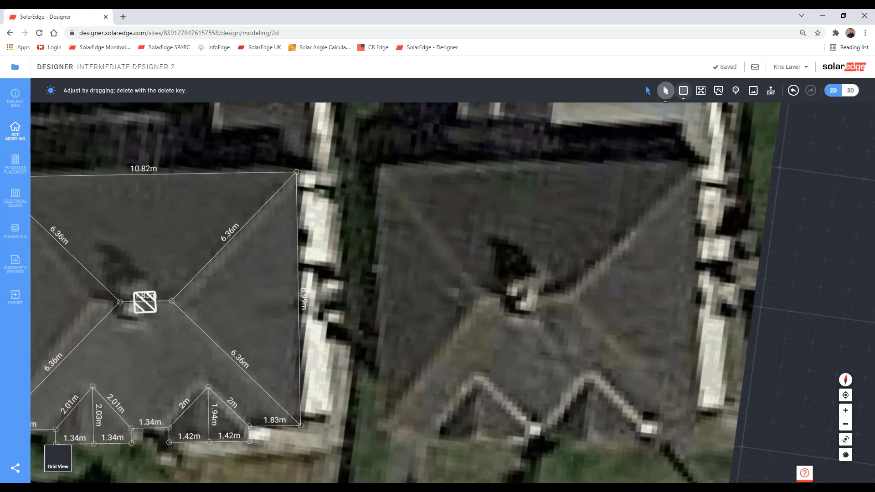
click(665, 90)
click(379, 166)
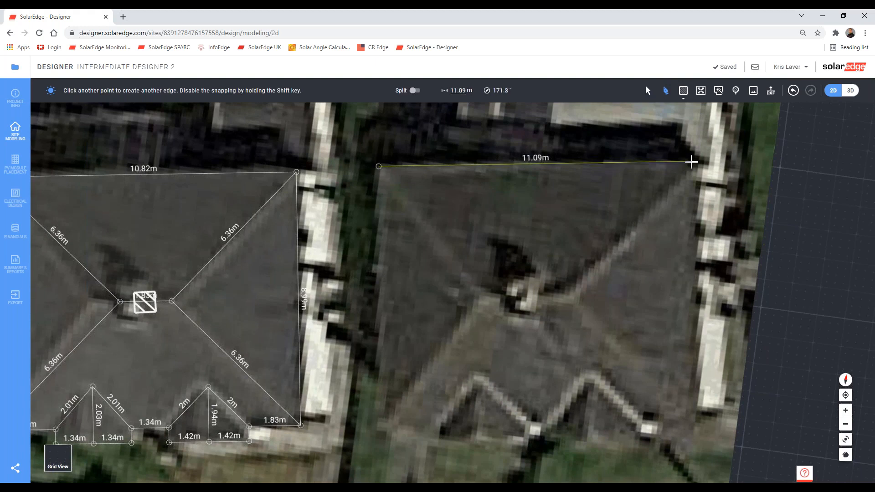
click(692, 162)
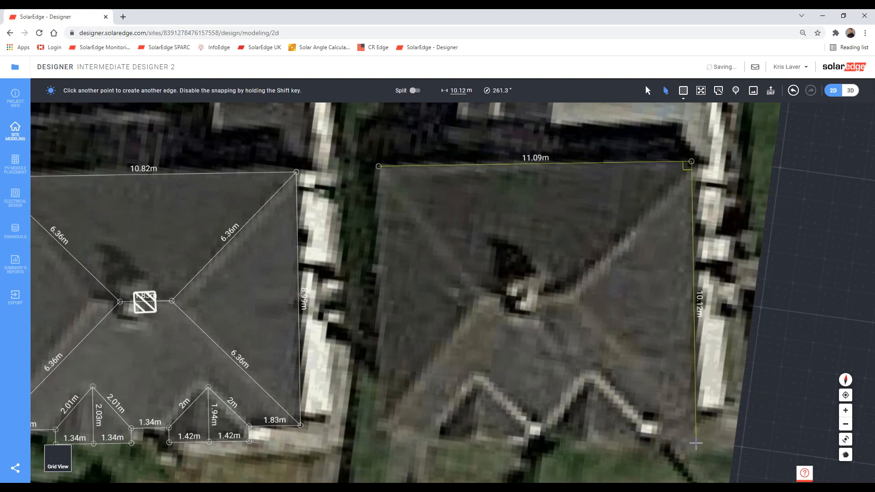
click(696, 441)
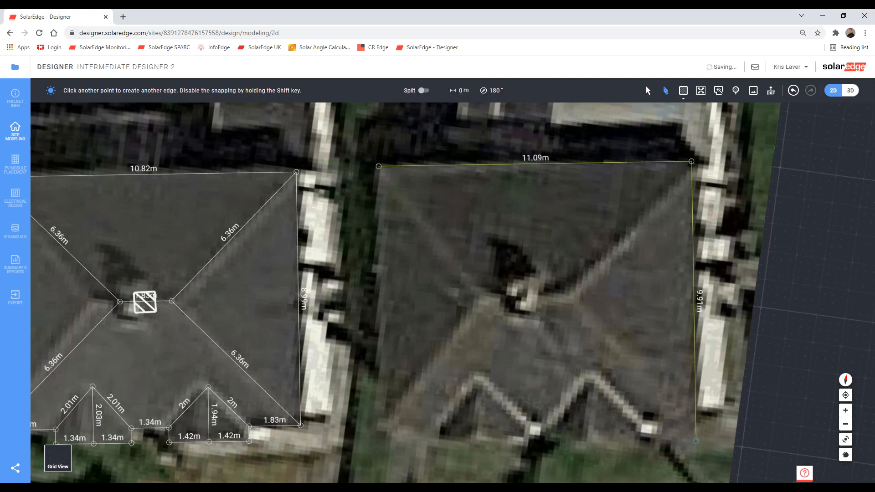
Extend the south eave about 1.81 m and outline the eastern front bay about 0.47 m deep and 3.53 m wide.
click(645, 441)
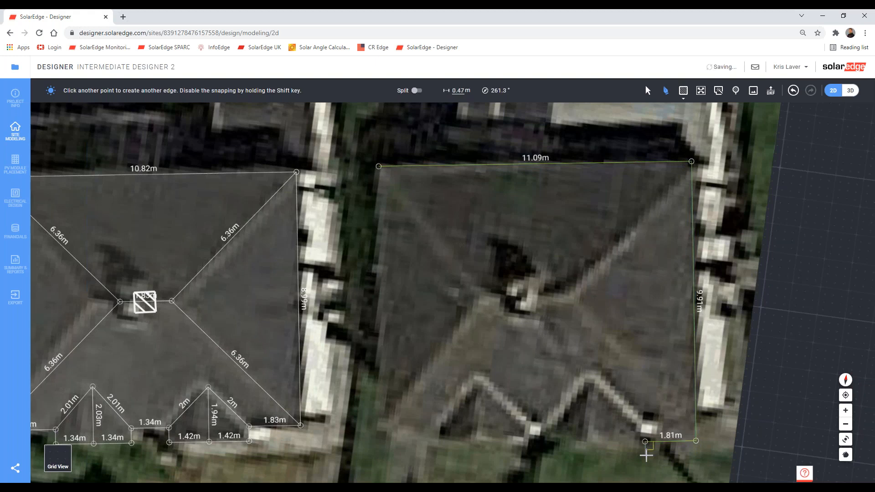
click(646, 455)
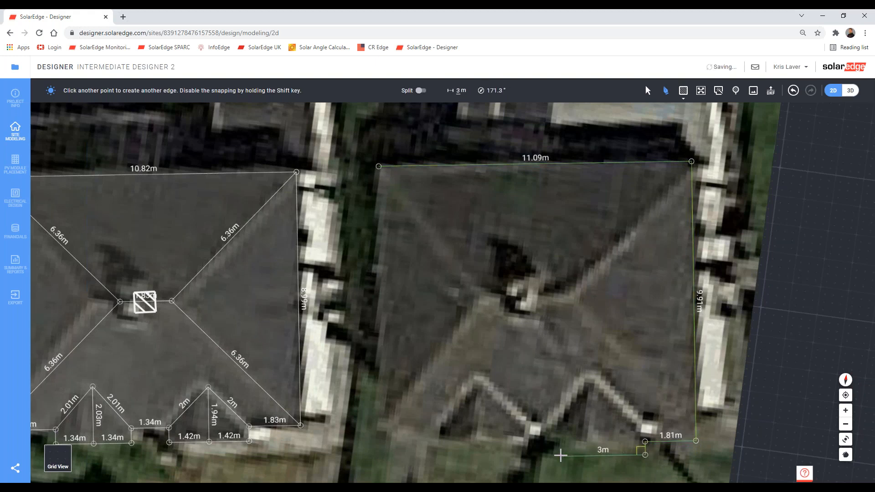
click(561, 455)
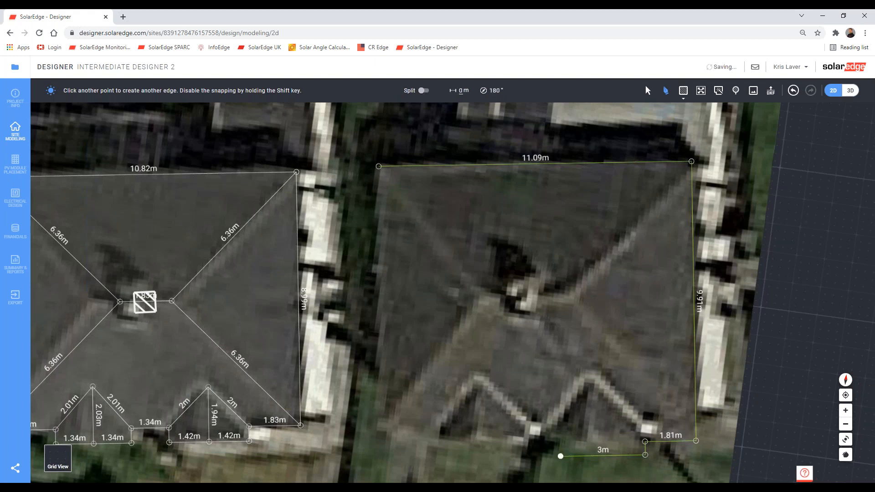
click(561, 443)
key(Escape)
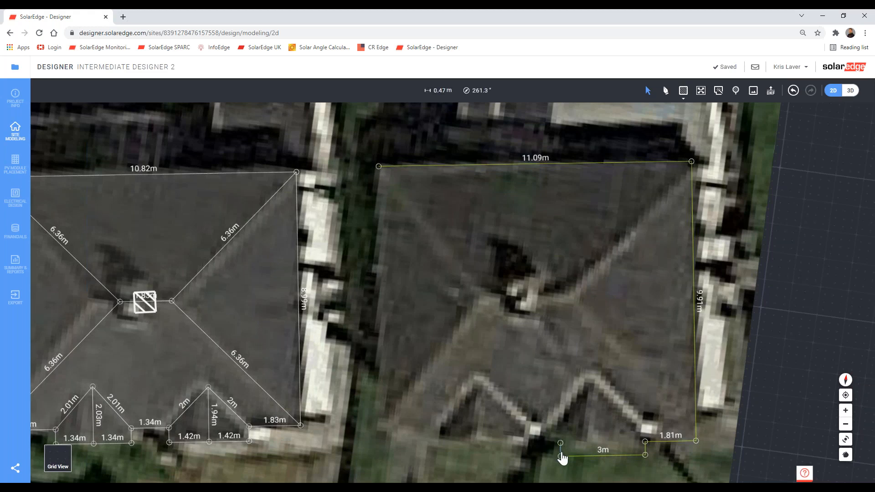
scroll(562, 456, up, 2)
drag(564, 455, 532, 450)
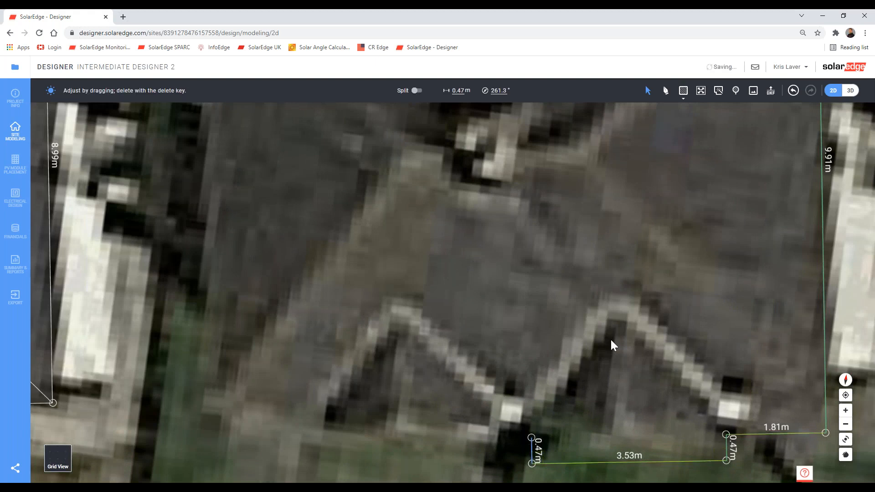
Outline a second front bay about 3.05 m wide, add a 2.23 m eave, and close the outline along the west side.
scroll(625, 388, down, 1)
scroll(623, 390, down, 2)
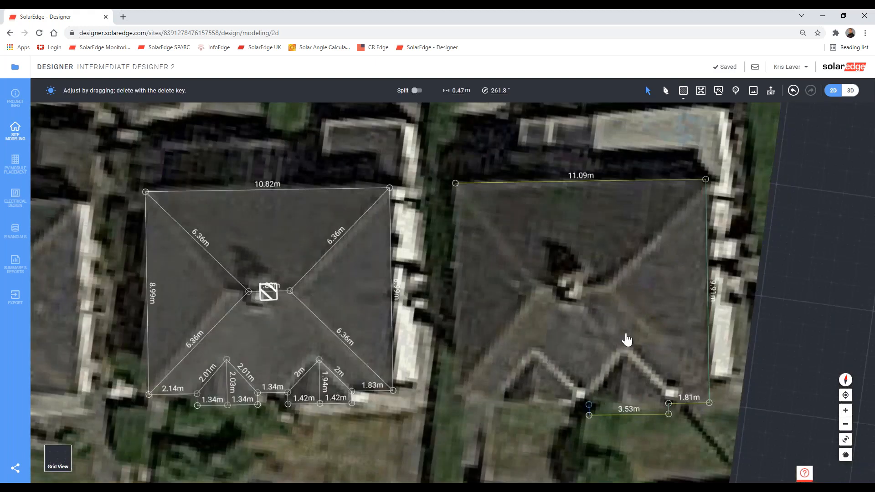
click(666, 90)
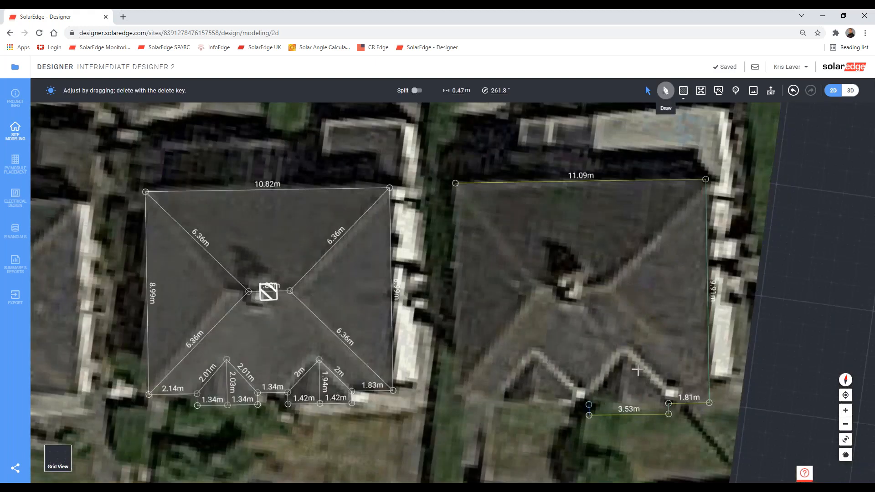
click(587, 408)
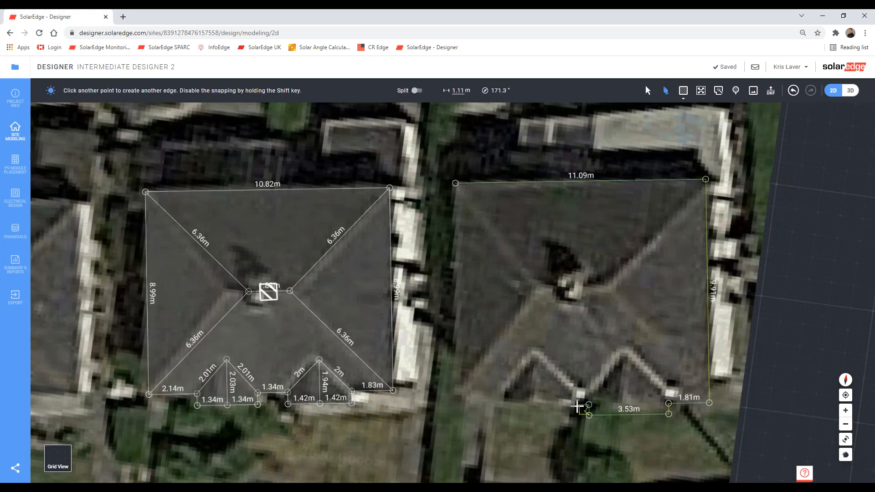
click(578, 406)
click(576, 416)
click(510, 417)
click(510, 405)
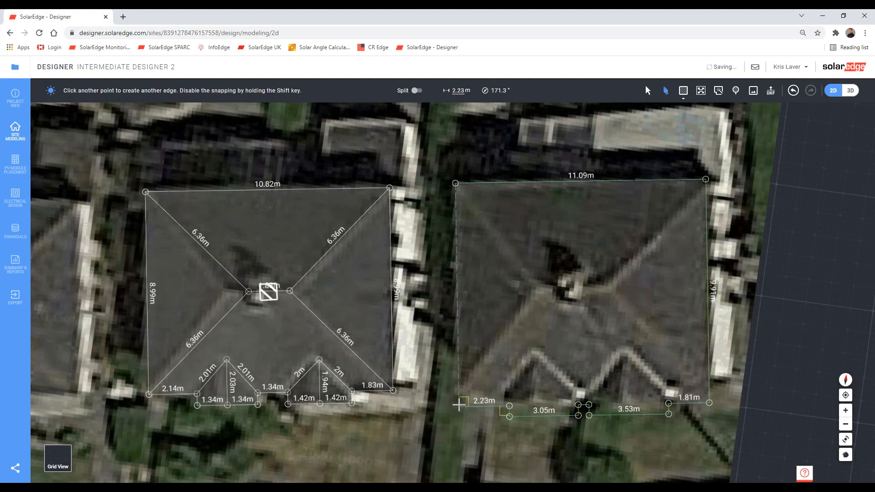
click(459, 405)
click(456, 183)
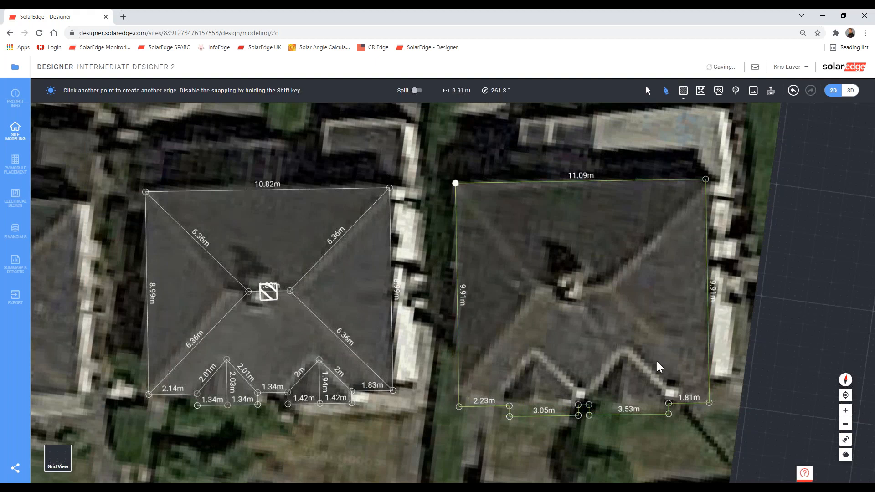
Draw a centre line about 10.71 m long from the midpoint of the eastern house's west eave towards its east eave.
click(666, 91)
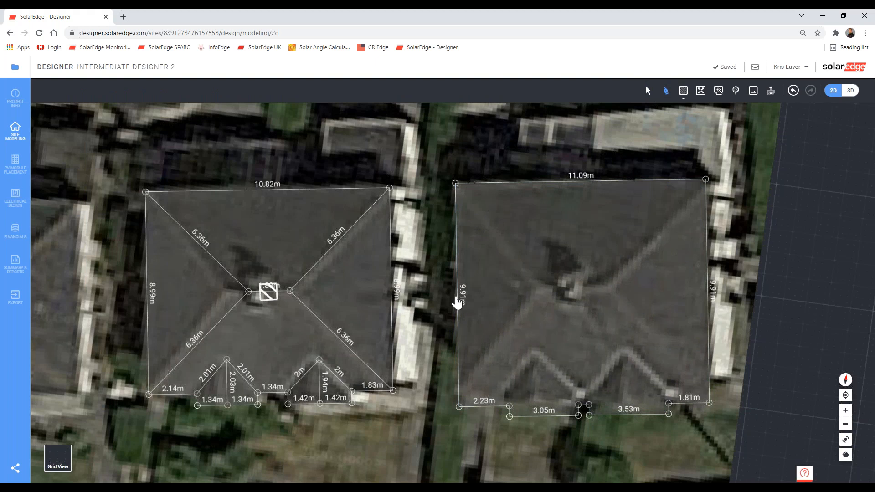
click(519, 310)
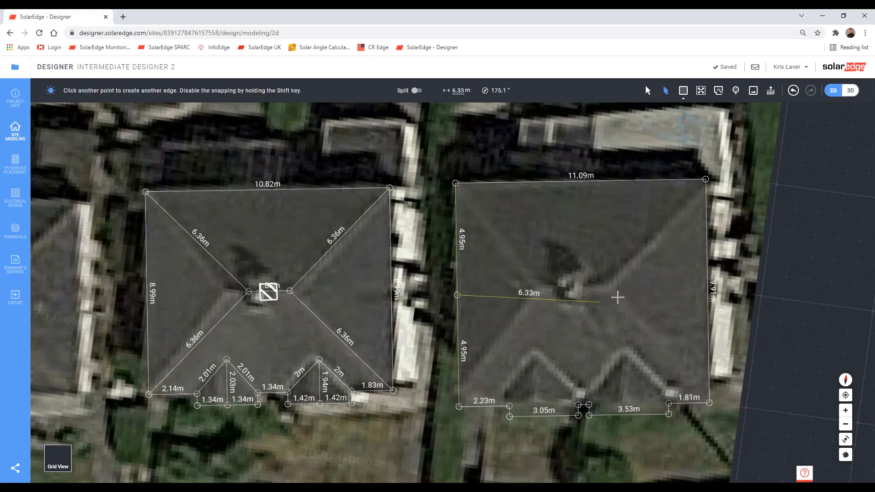
click(698, 292)
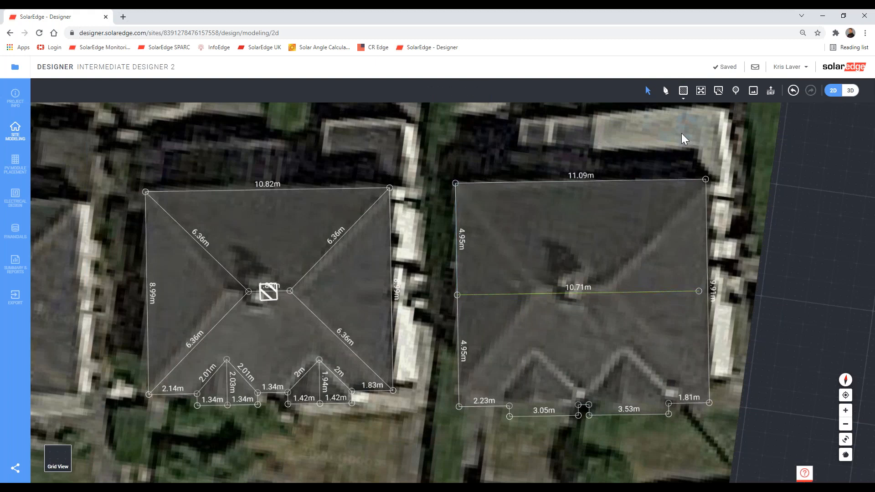
Draw two hip lines about 7.01 m long from the eastern house's north corners to the centre line.
click(665, 90)
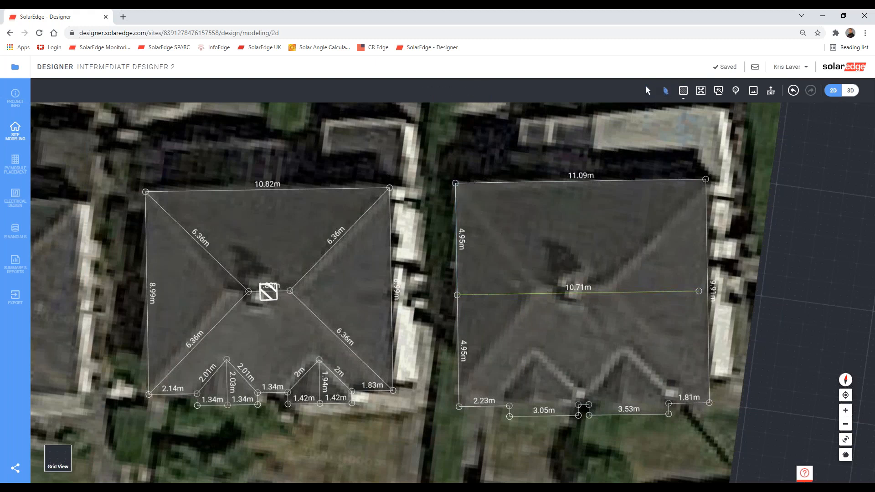
click(456, 184)
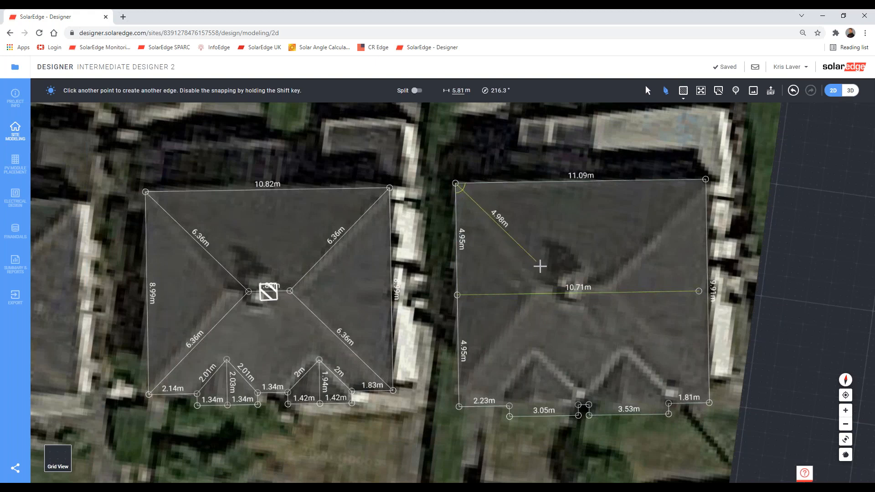
click(567, 295)
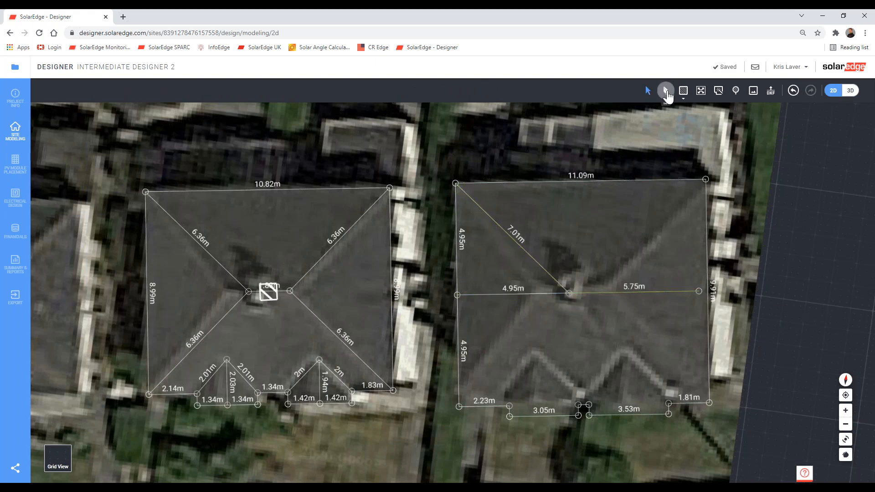
click(705, 181)
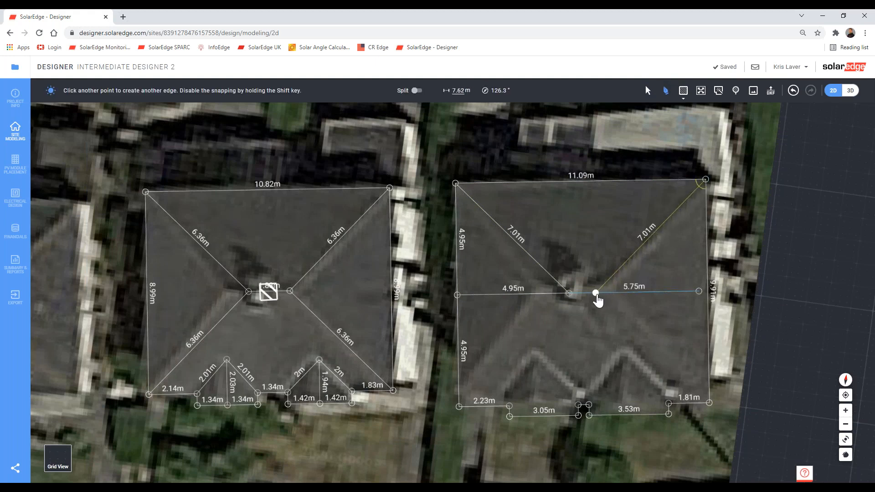
click(597, 294)
Delete the centre line's segments outside the two hips, keeping only the ridge between them.
click(658, 299)
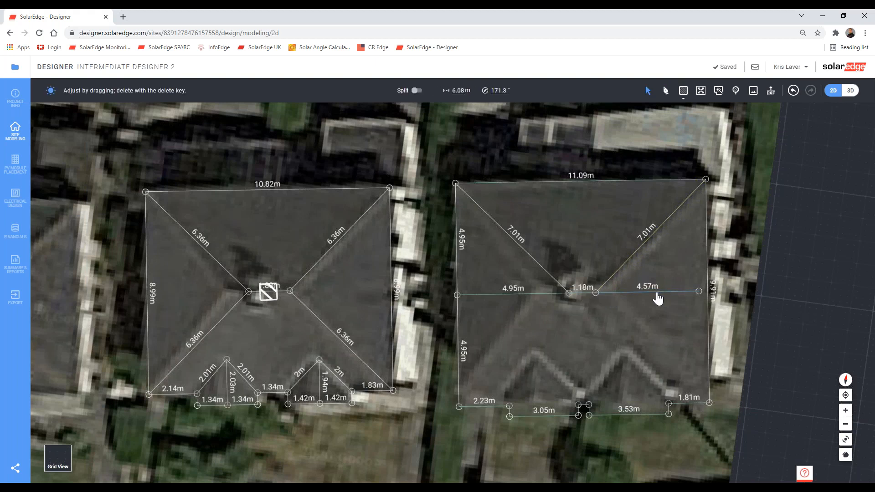
key(Delete)
click(528, 299)
key(Delete)
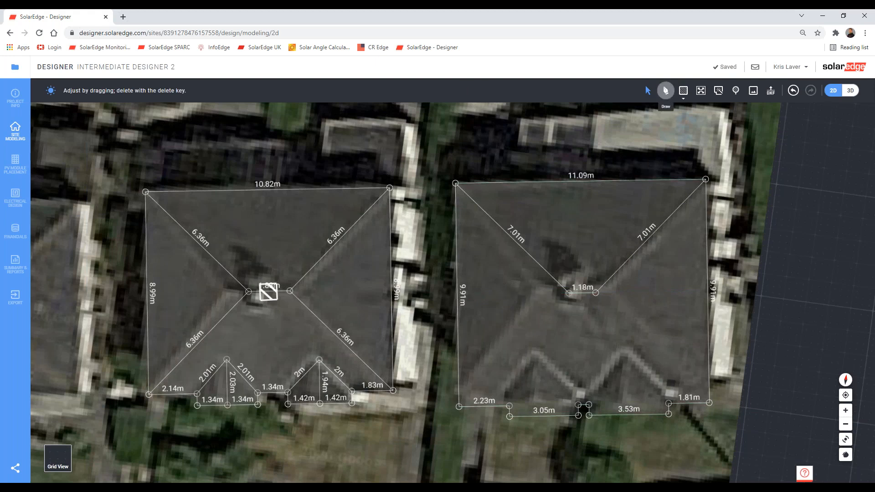
Draw two hip lines about 7.01 m long from the ridge ends to the eastern house's south corners.
click(666, 91)
click(569, 293)
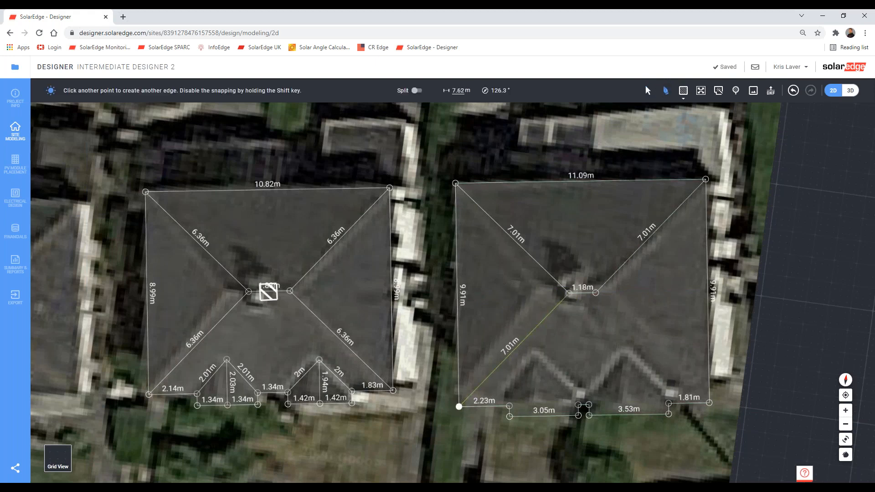
click(559, 371)
click(596, 294)
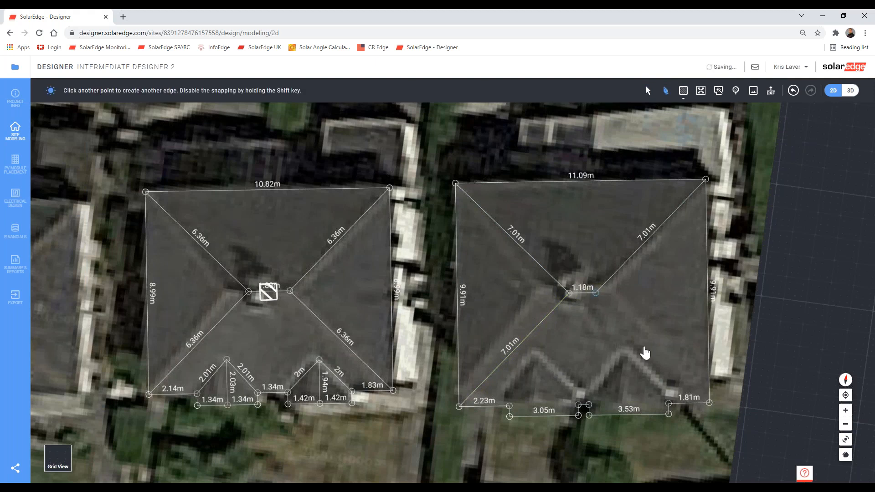
click(710, 404)
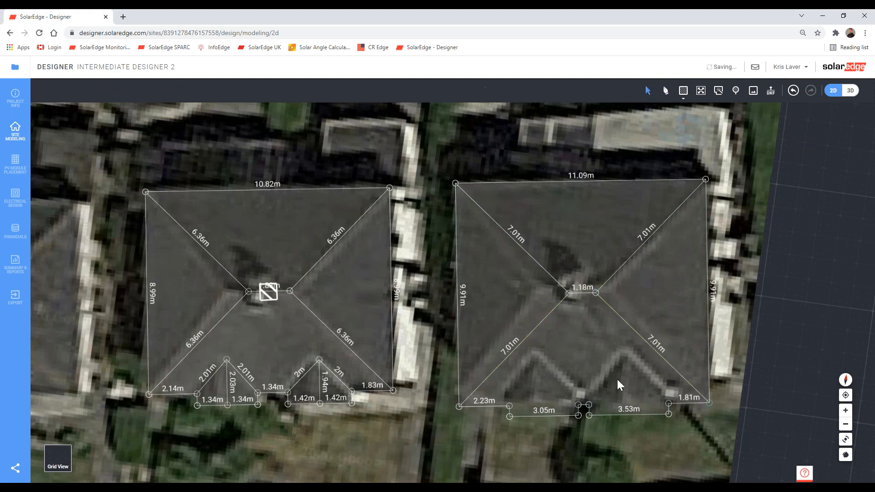
Draw the eastern front gable with a ridge about 2.24 m long from the bay's midpoint and two 2.49 m valleys.
click(666, 90)
click(629, 415)
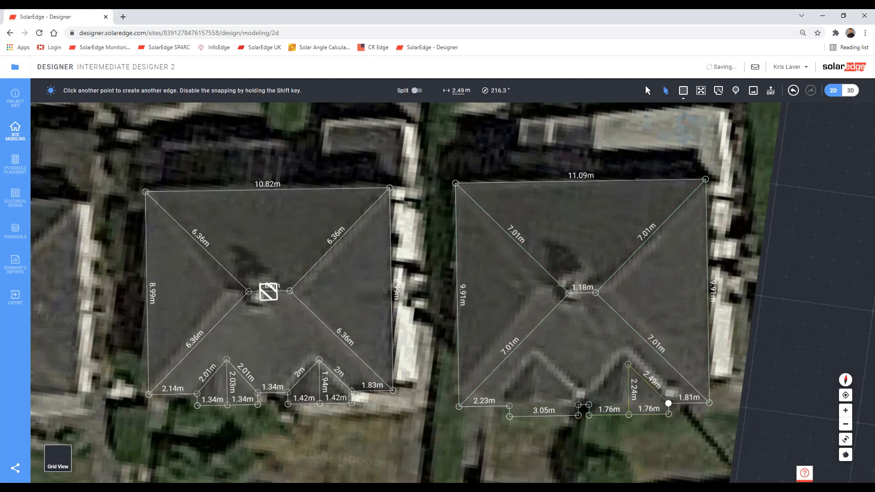
click(628, 366)
click(629, 365)
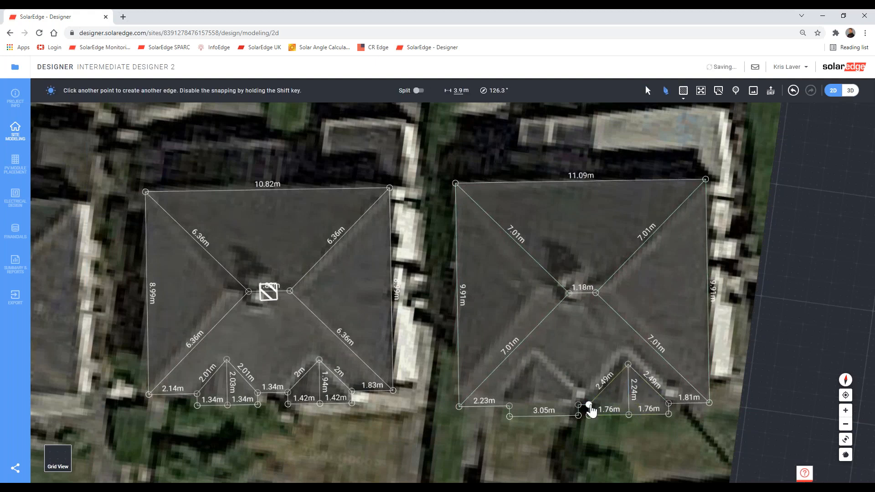
click(589, 404)
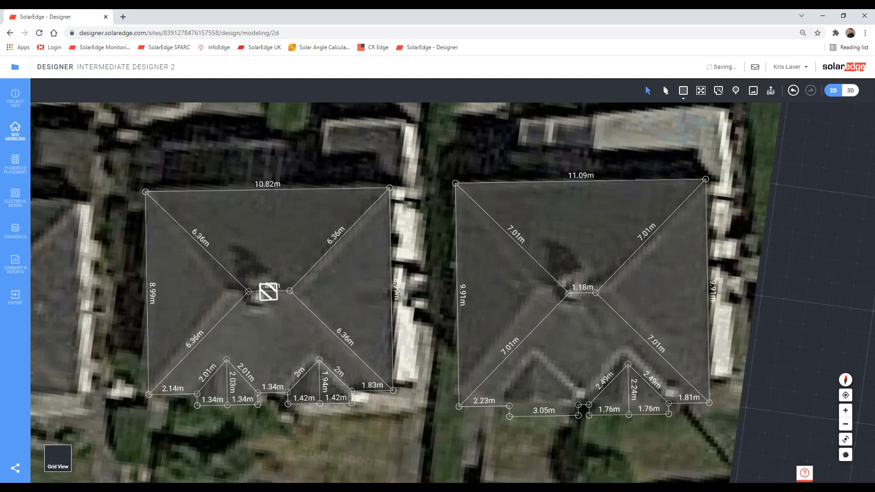
Draw the western front gable with a ridge about 2 m long from the bay's midpoint and two 2.16 m valleys.
click(666, 91)
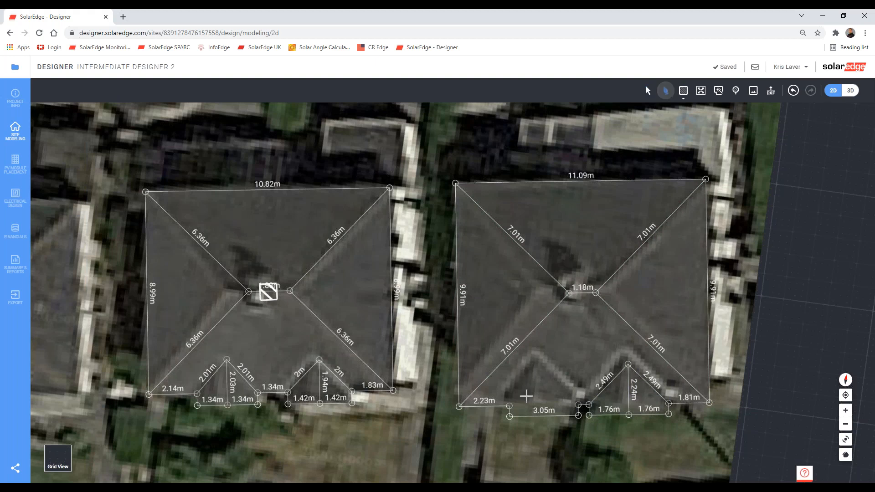
click(544, 416)
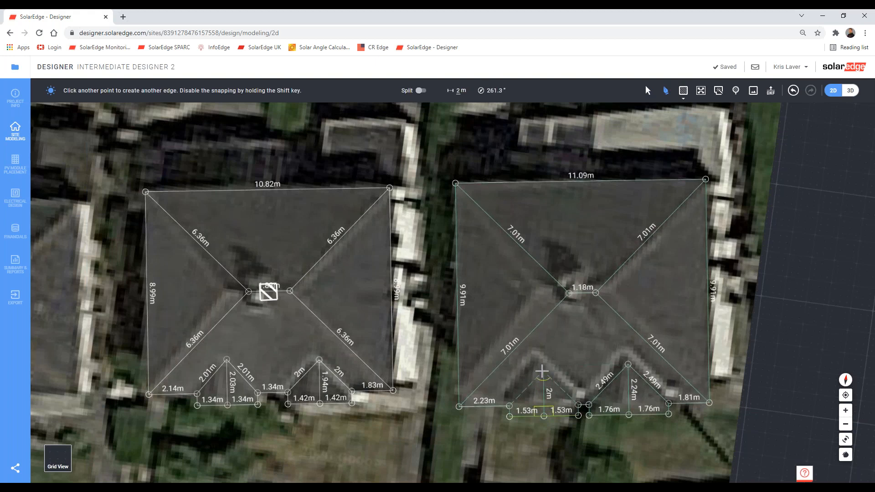
click(577, 404)
click(578, 405)
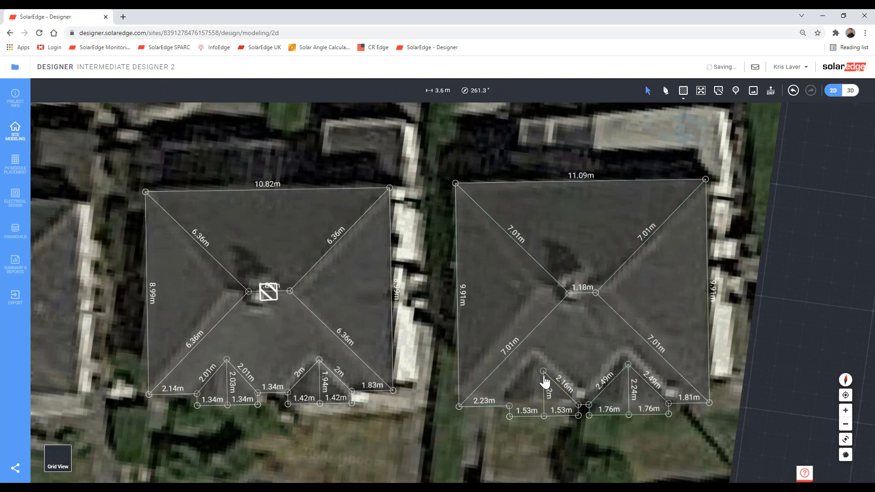
click(509, 407)
Add a rectangular chimney obstacle over the eastern house's ridge and show the model in 3D.
click(684, 93)
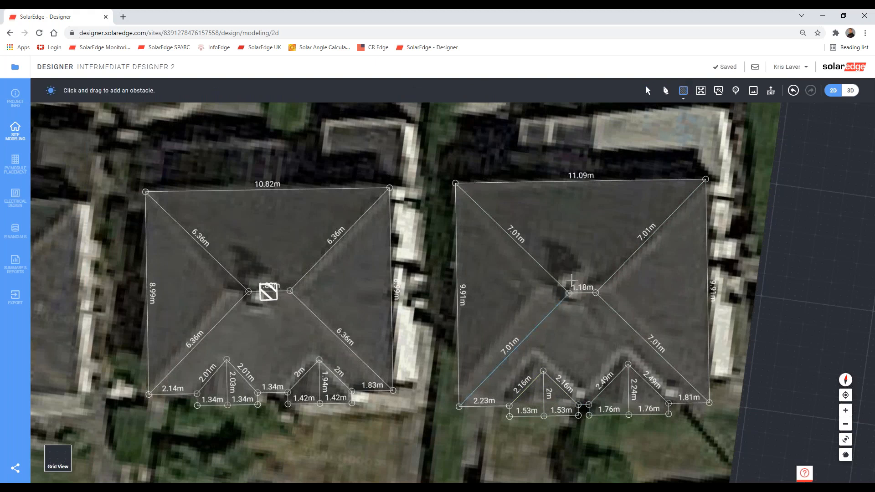
drag(571, 284, 596, 303)
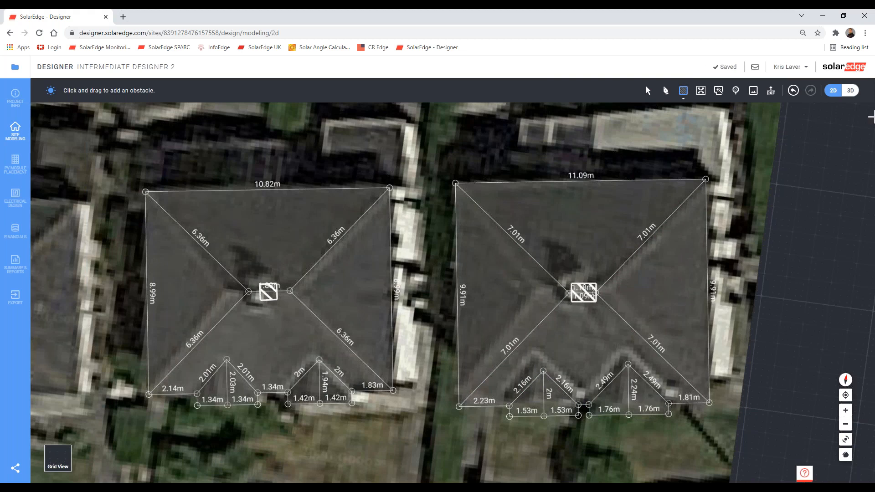
click(851, 90)
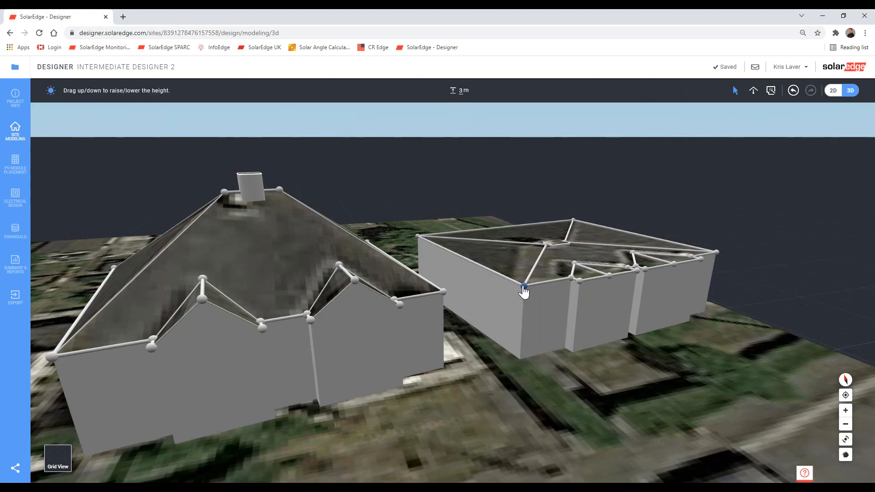
Select all of the eastern house's roof edges and set their height to 2.5 m.
click(524, 294)
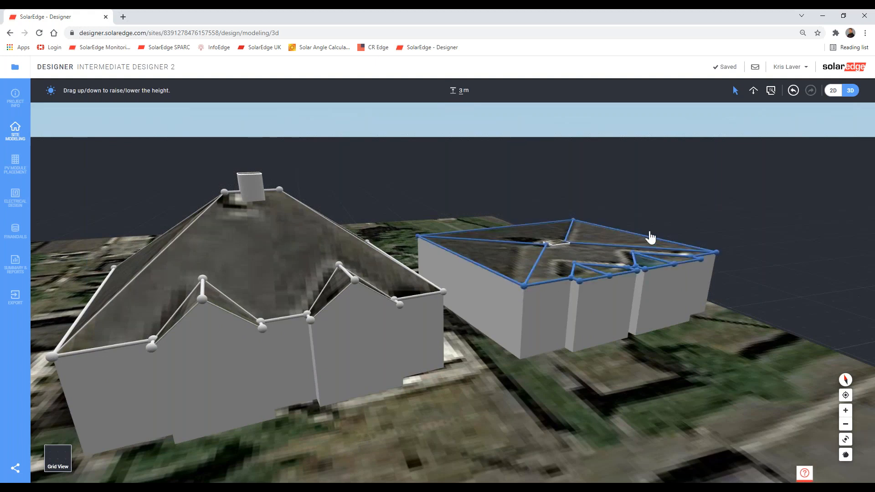
double_click(462, 89)
key(Return)
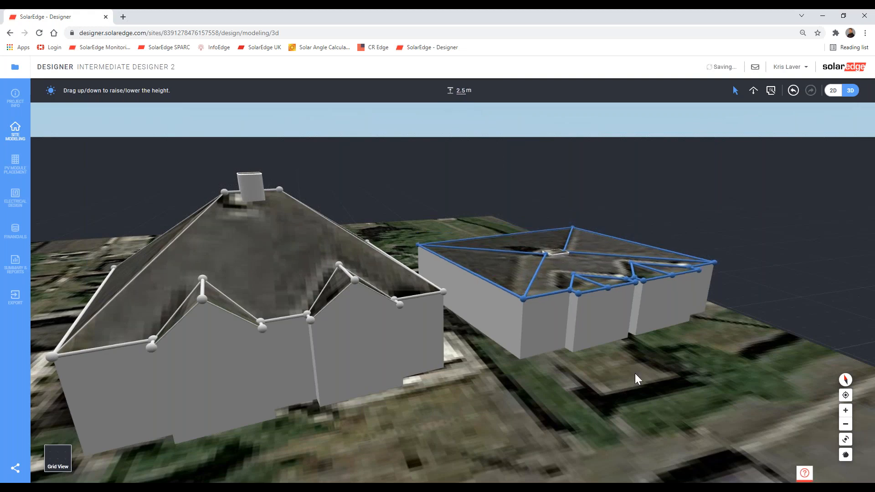
click(623, 362)
Raise the chimney obstacle on the eastern house's ridge to about 0.7 m.
scroll(552, 259, up, 4)
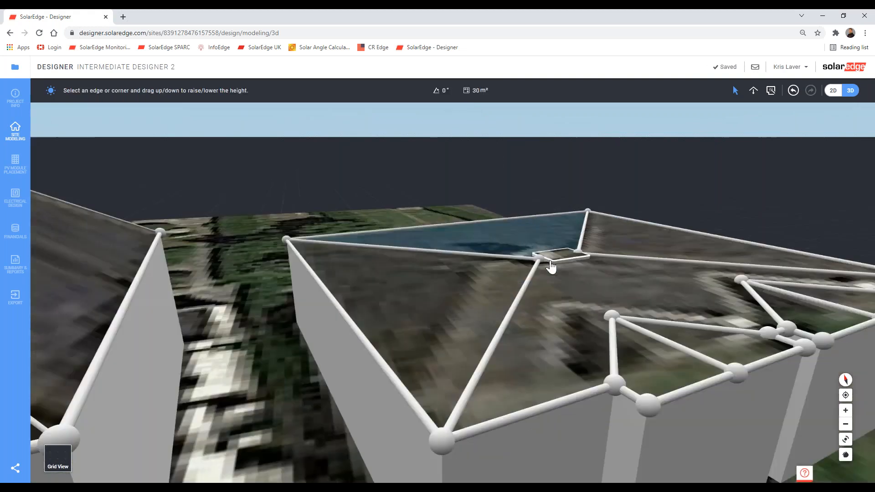
right_drag(557, 245, 560, 338)
scroll(547, 321, up, 3)
click(529, 305)
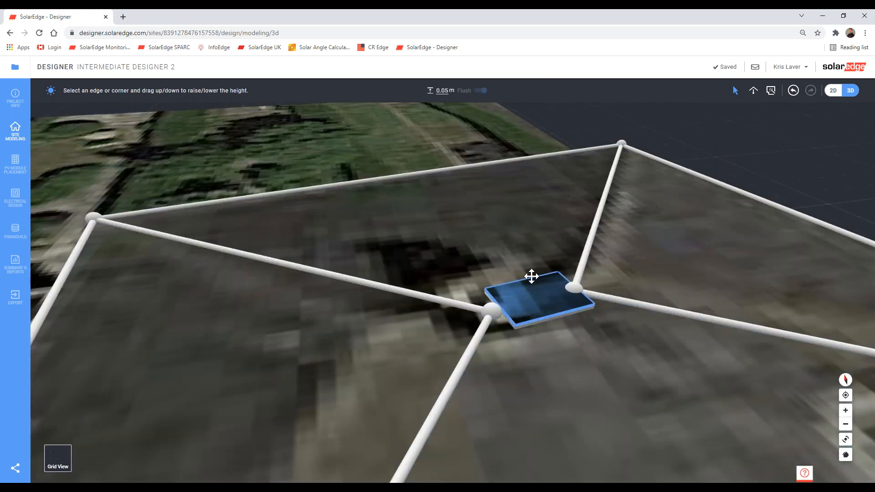
drag(531, 278, 532, 255)
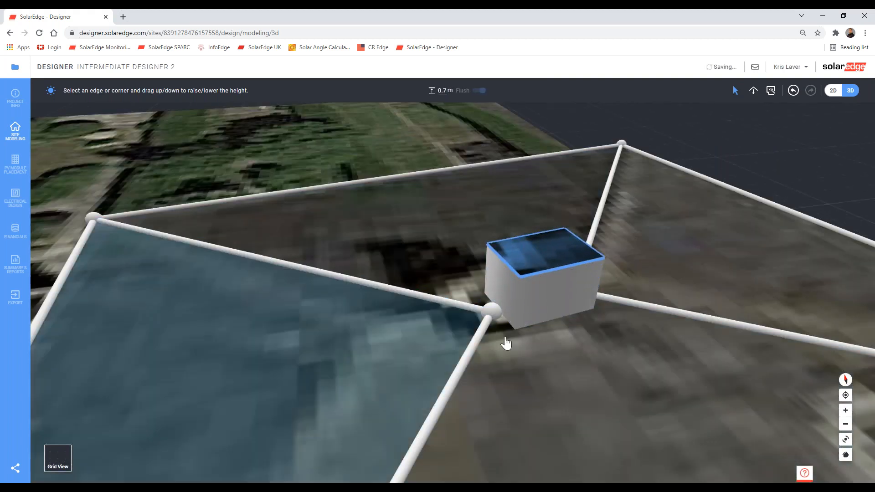
Set the height of all the eastern house's roof edges to 4 m.
drag(513, 345, 524, 158)
click(361, 316)
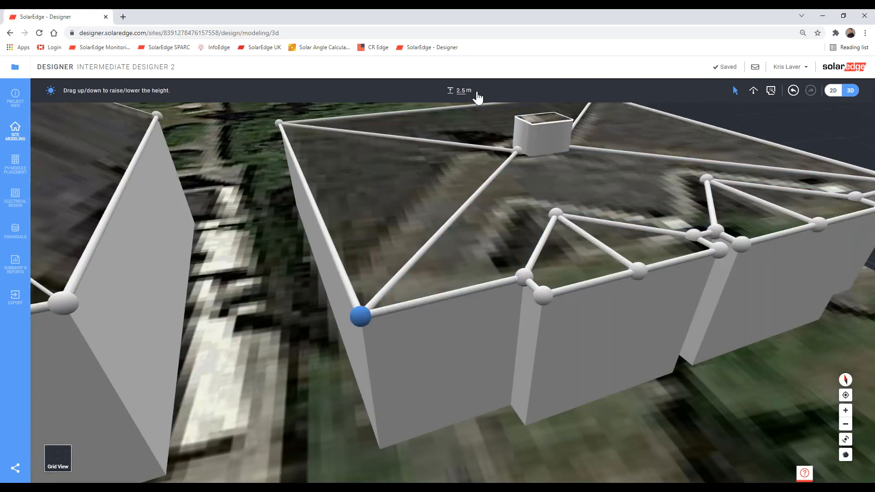
click(460, 91)
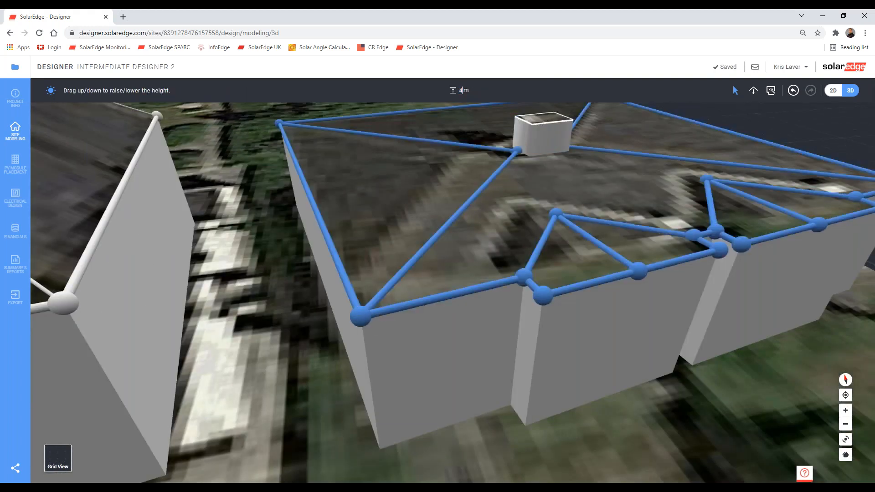
key(Return)
right_drag(594, 231, 593, 234)
scroll(594, 235, down, 5)
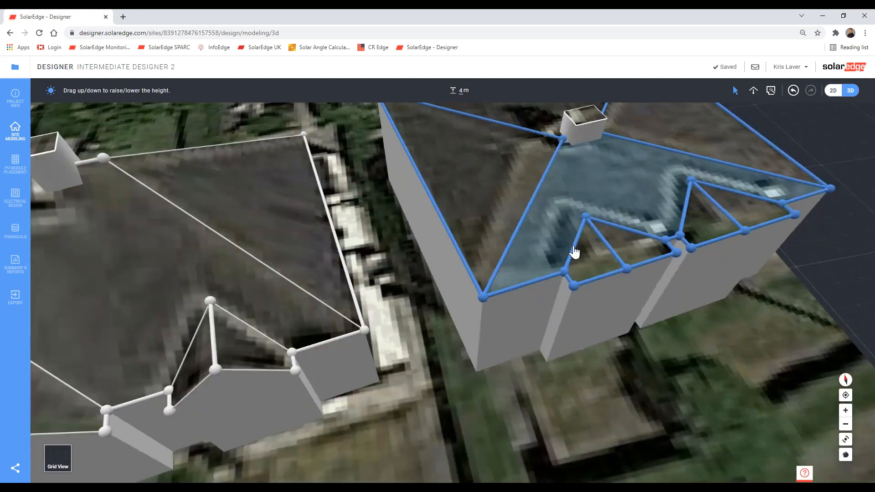
drag(582, 234, 550, 285)
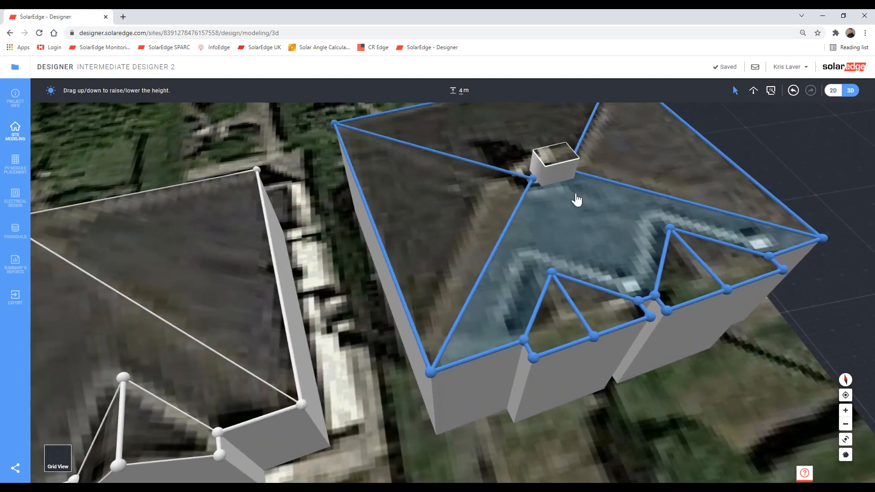
right_drag(577, 199, 549, 186)
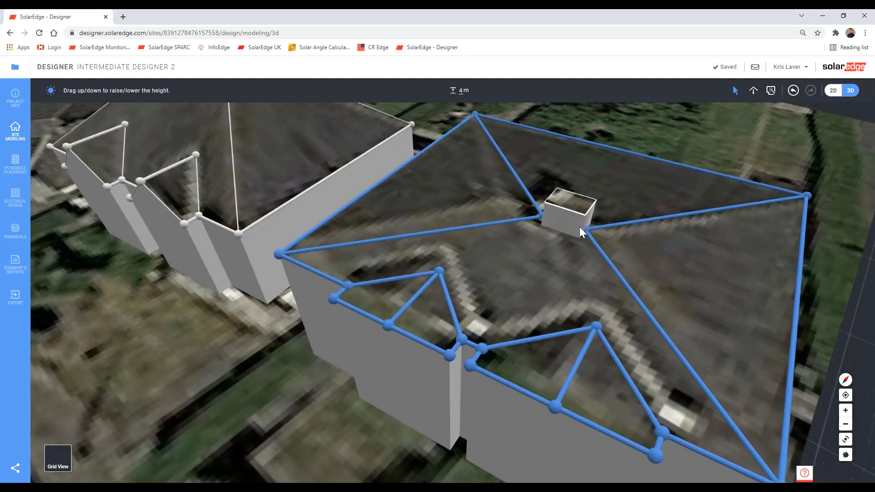
Lower the eastern house's chimney obstacle to about 0.45 m.
scroll(582, 233, up, 3)
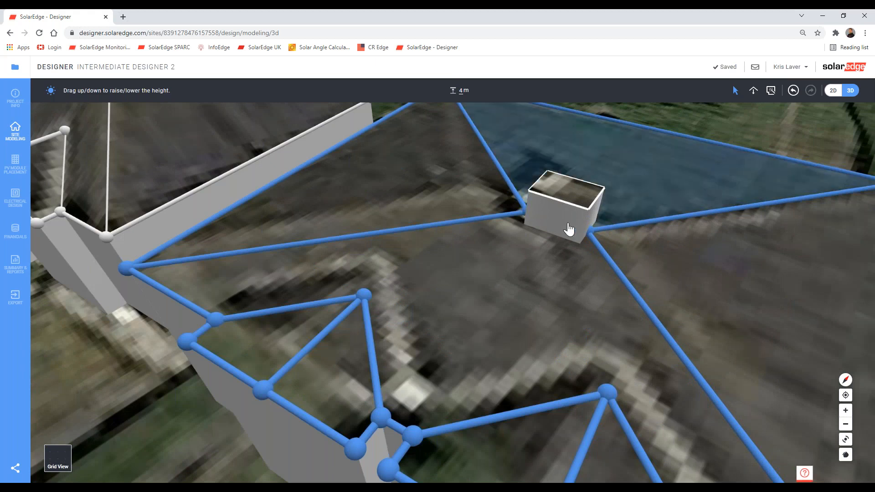
click(569, 229)
click(561, 191)
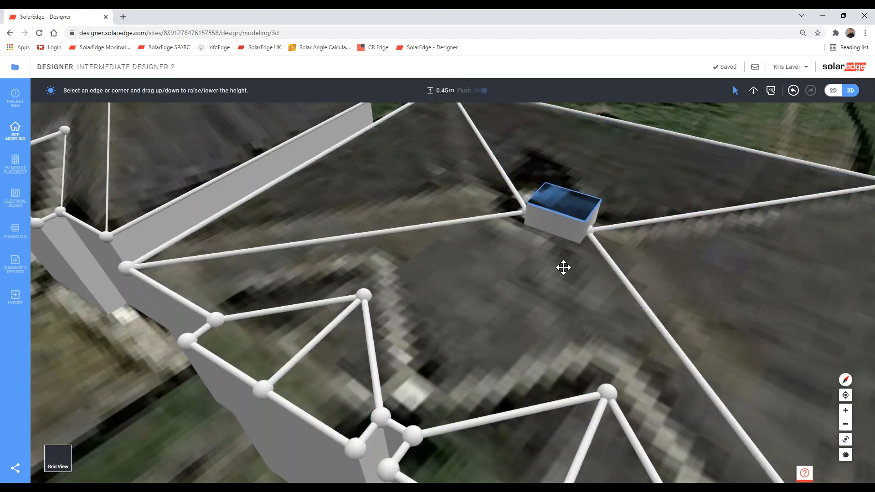
Delete the eastern house's chimney obstacle in the 2D plan and return to the 3D model.
click(833, 90)
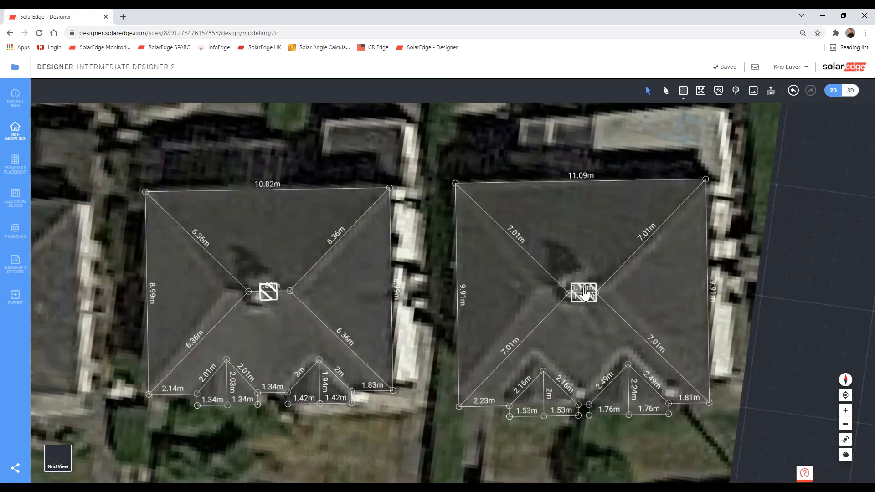
click(586, 295)
click(850, 90)
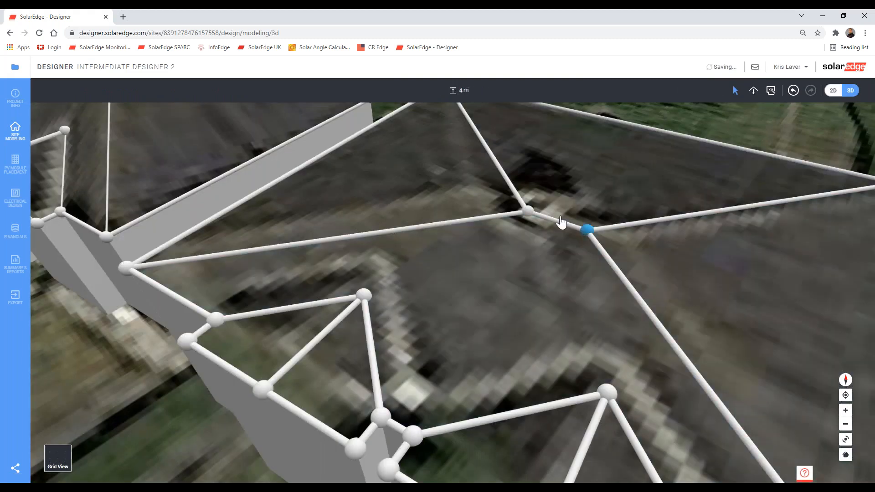
Raise the eastern house's ridge to about 6.53 m and set its south roof face's tilt to 40°.
drag(560, 226, 558, 154)
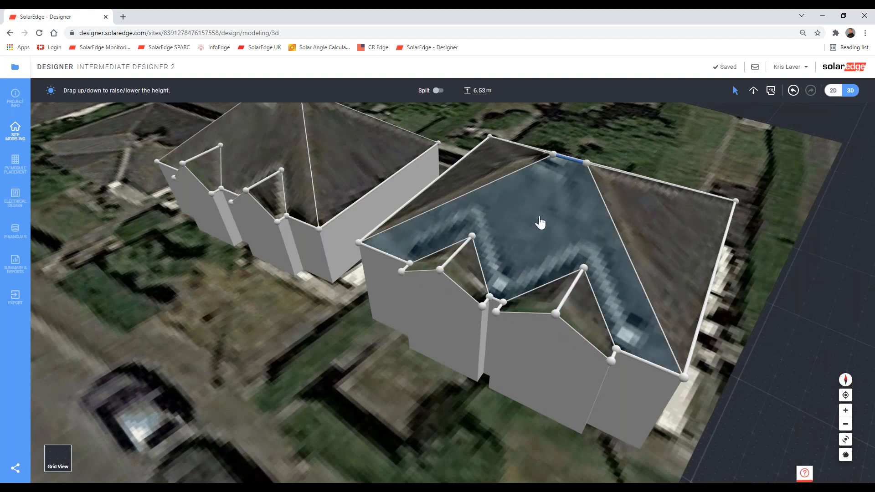
click(539, 220)
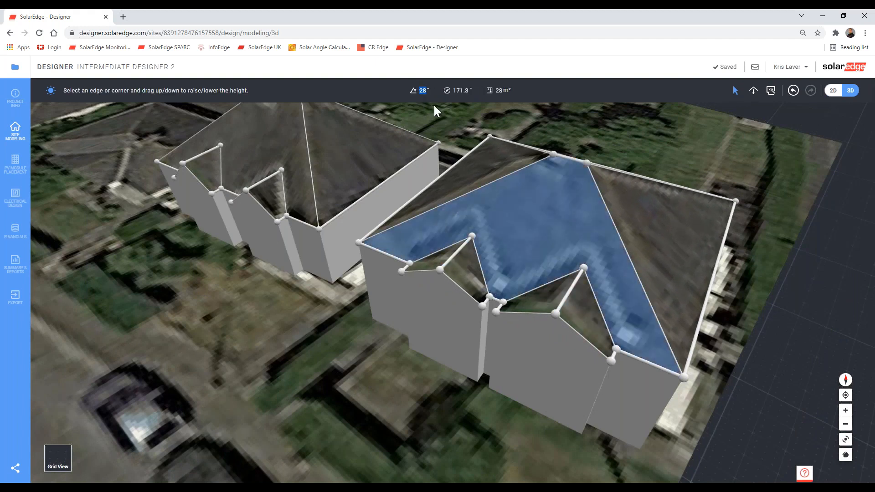
text(40)
key(Return)
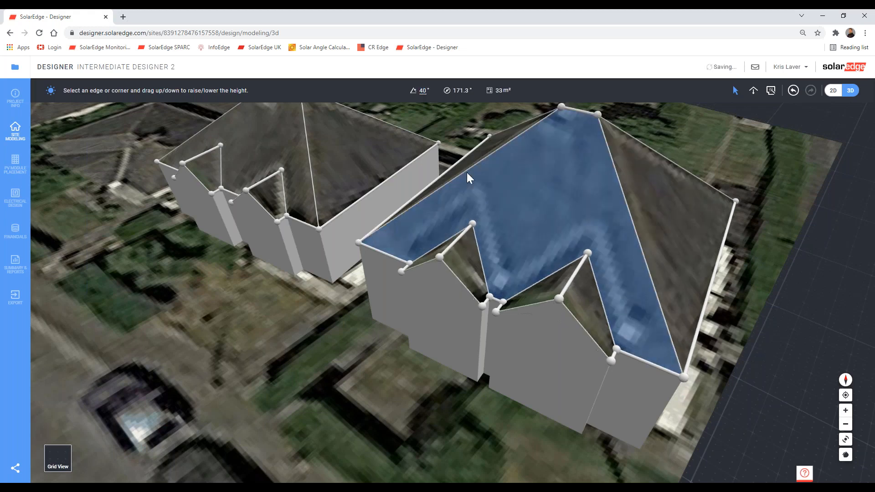
click(648, 326)
right_drag(647, 325, 670, 314)
Redraw a rectangular chimney obstacle over the eastern house's ridge in plan and raise it to about 0.7 m in 3D.
click(834, 91)
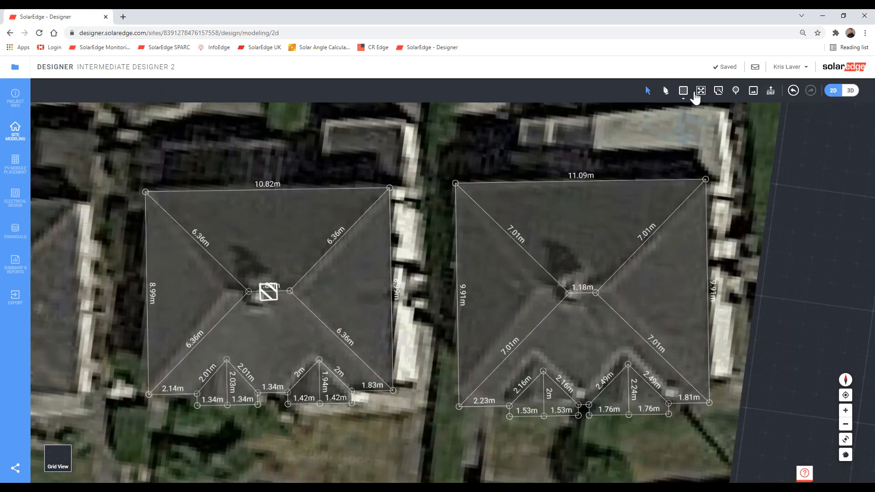
click(683, 90)
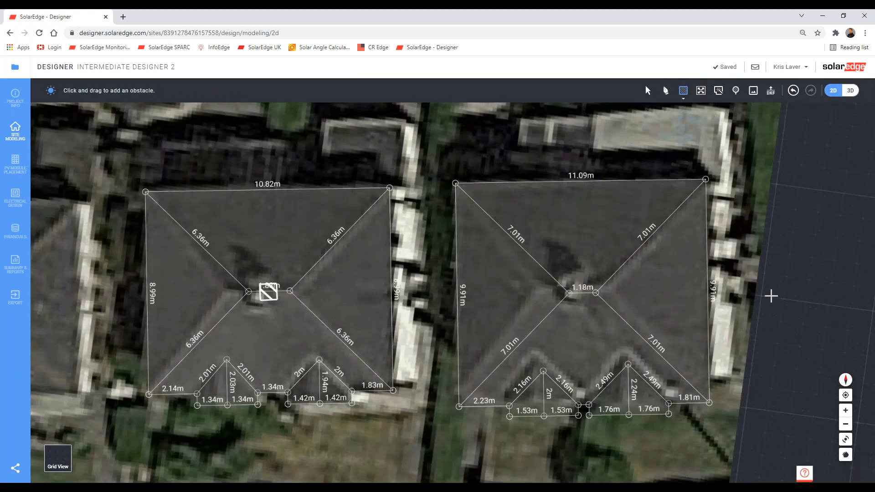
drag(572, 289, 595, 304)
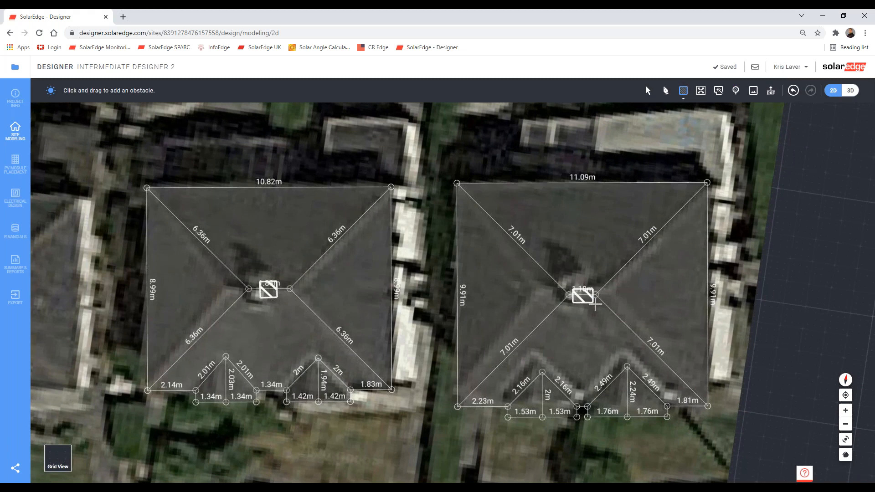
click(851, 91)
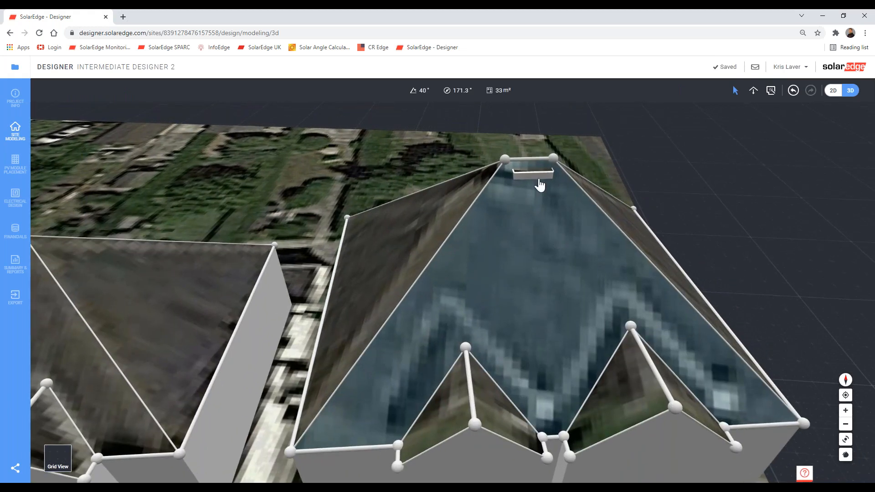
click(537, 171)
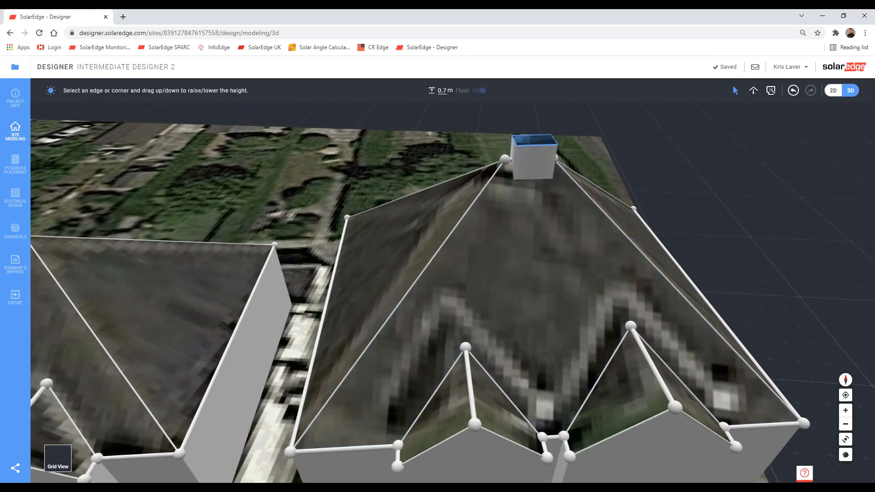
click(768, 148)
scroll(582, 308, down, 6)
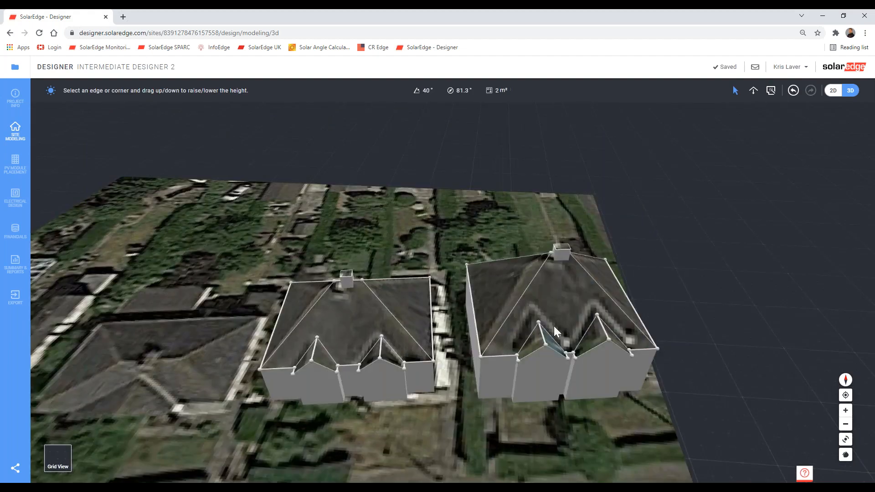
right_drag(554, 326, 636, 350)
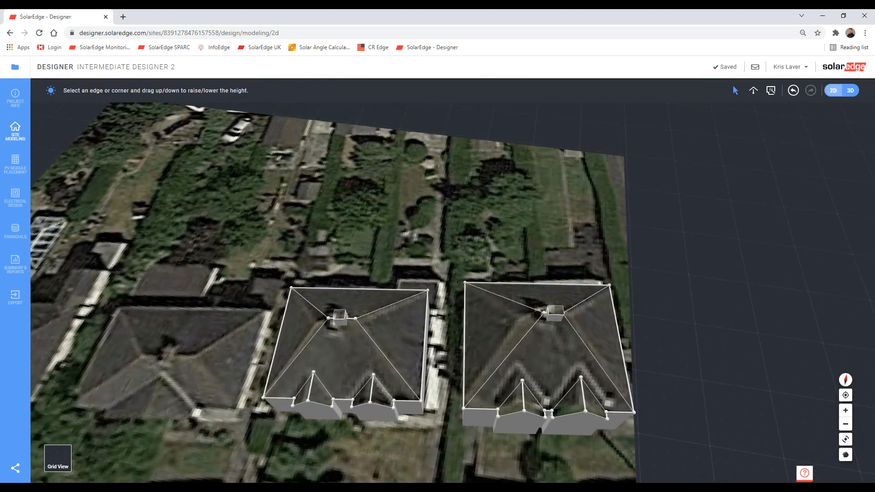
Delete the eastern house's chimney and all its inner roof edges, and generate the inner edges automatically from the outline.
click(833, 90)
scroll(637, 274, down, 3)
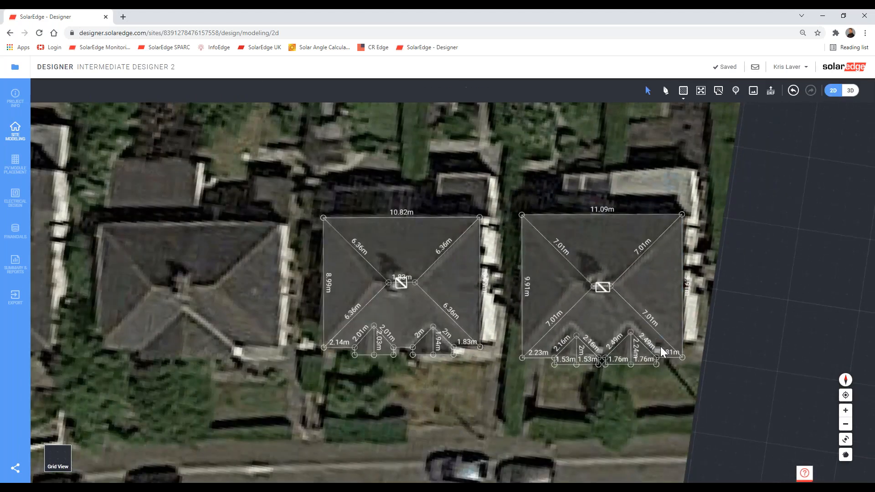
click(603, 287)
click(548, 239)
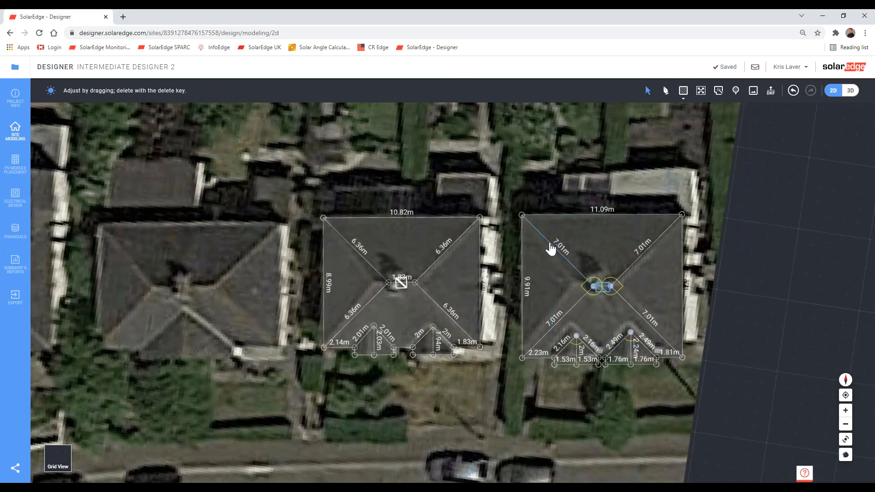
key(Delete)
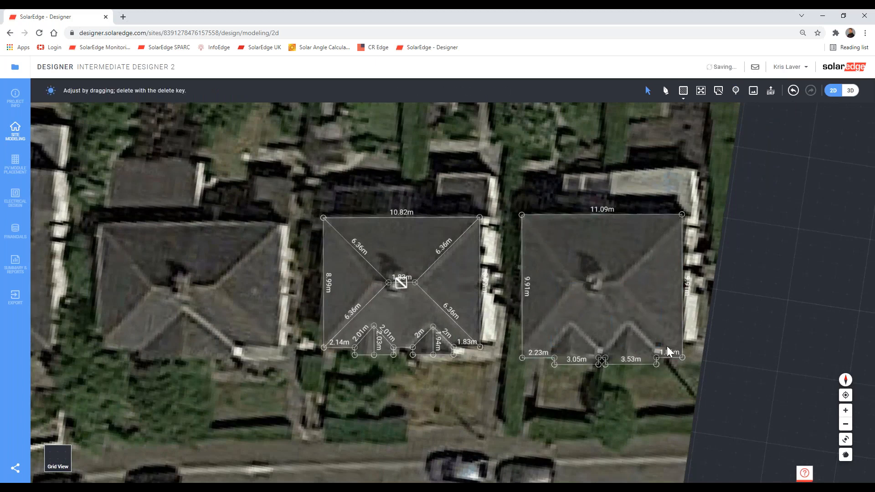
click(720, 94)
click(604, 287)
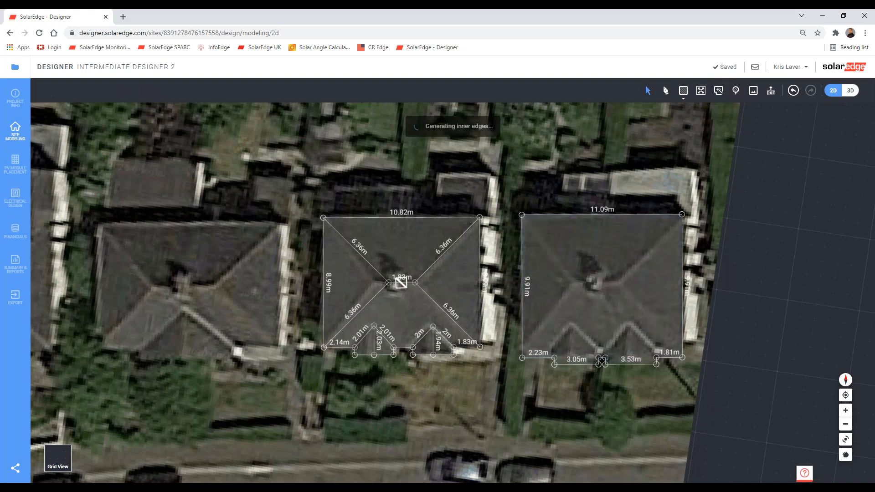
Pull the lower ends of the eastern house's gable ridges to the bay fronts, about 2 m long on the western gable and 2.24 m on the eastern.
scroll(602, 308, up, 3)
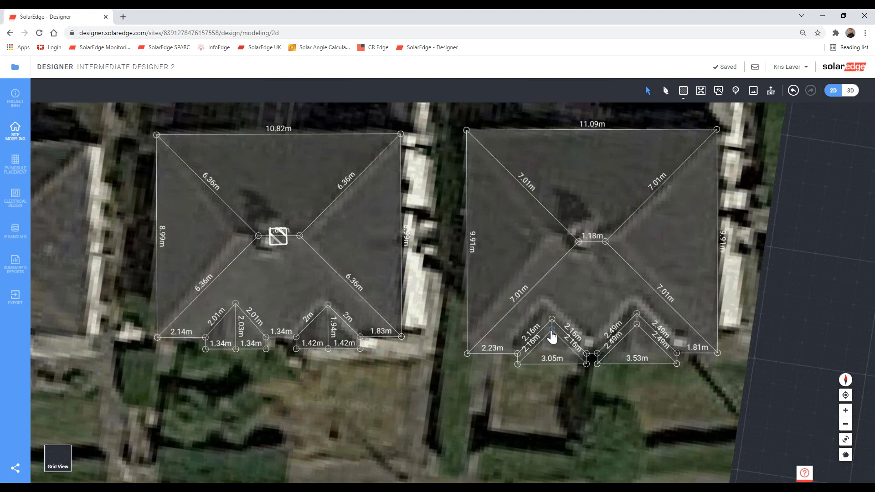
drag(551, 331, 551, 368)
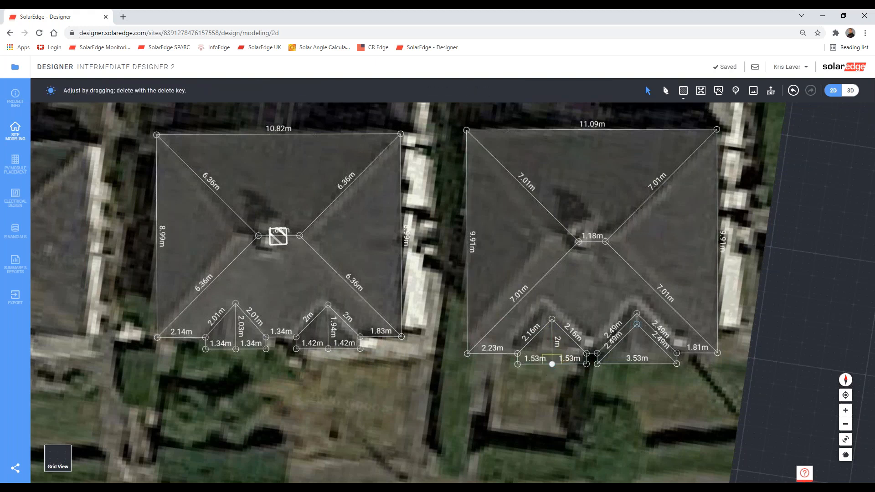
drag(636, 324, 636, 364)
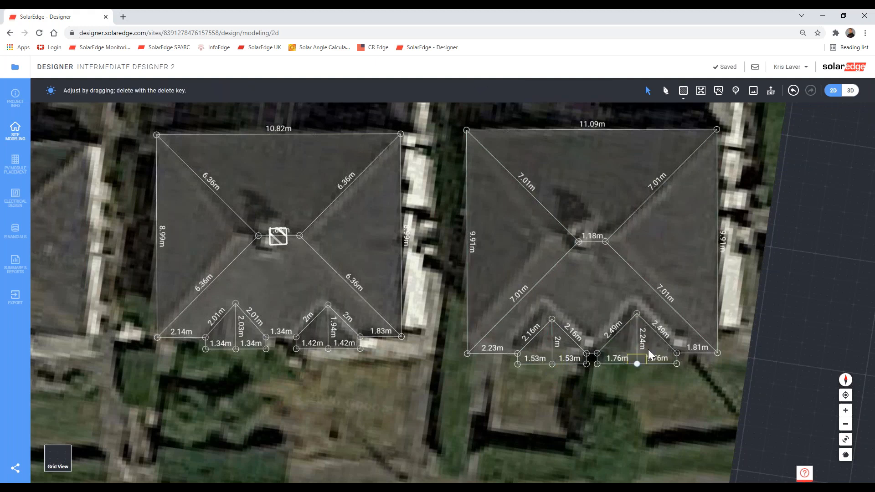
Raise the eastern house's ridge in 3D and set its south roof face's tilt to 30°.
click(850, 90)
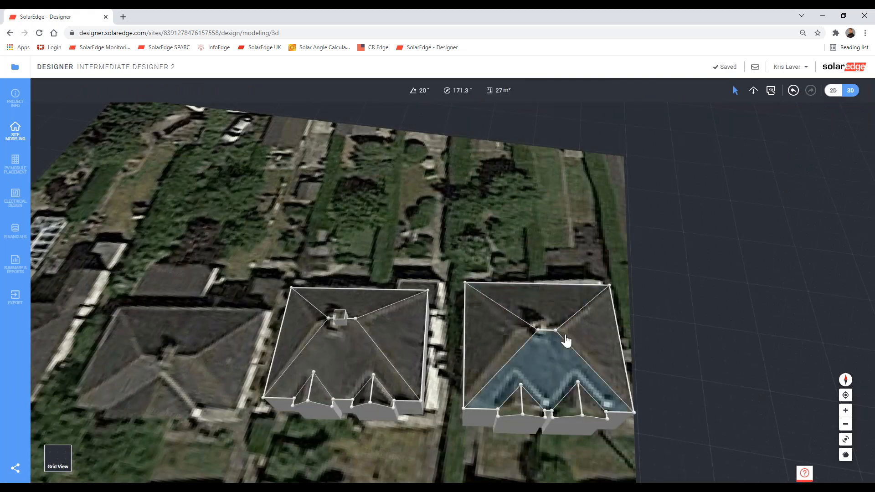
right_drag(565, 333, 586, 302)
scroll(571, 231, up, 4)
drag(548, 187, 548, 172)
click(572, 210)
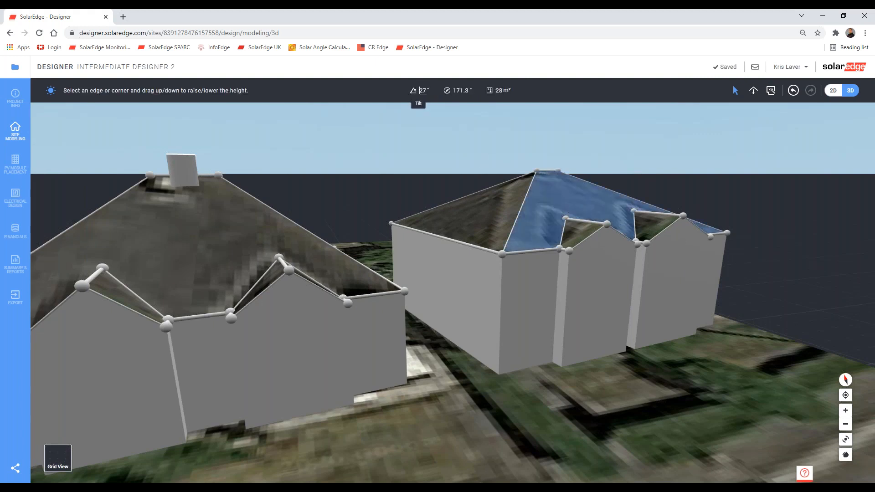
click(422, 91)
text(30)
key(Return)
right_drag(645, 363, 623, 371)
Draw a rectangular chimney obstacle over the eastern house's ridge in plan and show the model in 3D.
click(833, 90)
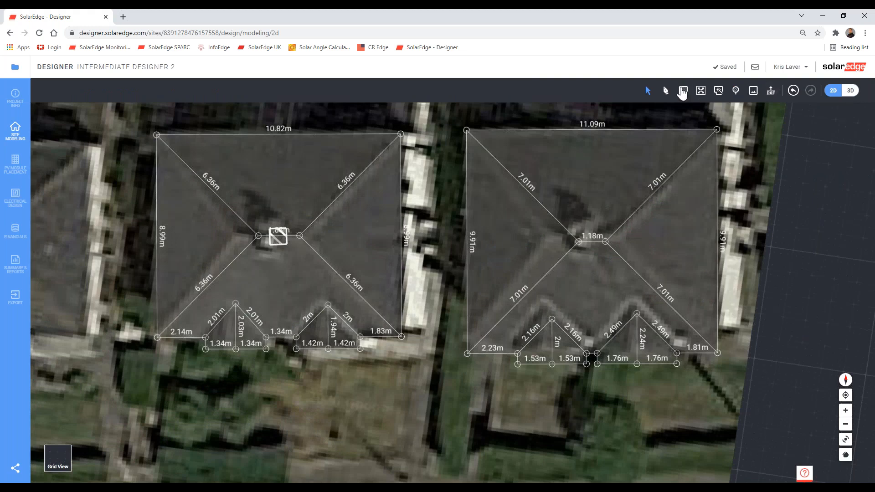
click(684, 90)
drag(582, 236, 606, 250)
click(850, 91)
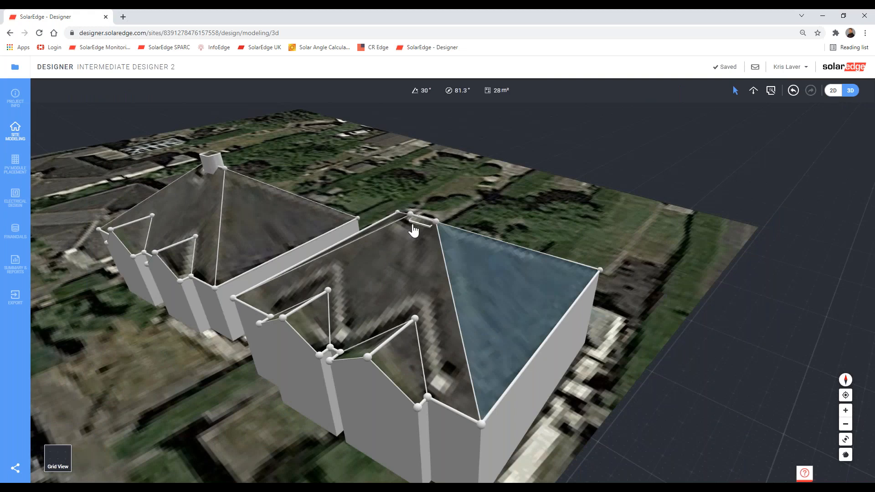
Raise the chimney obstacle on the eastern house's ridge in 3D and set its height to 3 m.
click(422, 228)
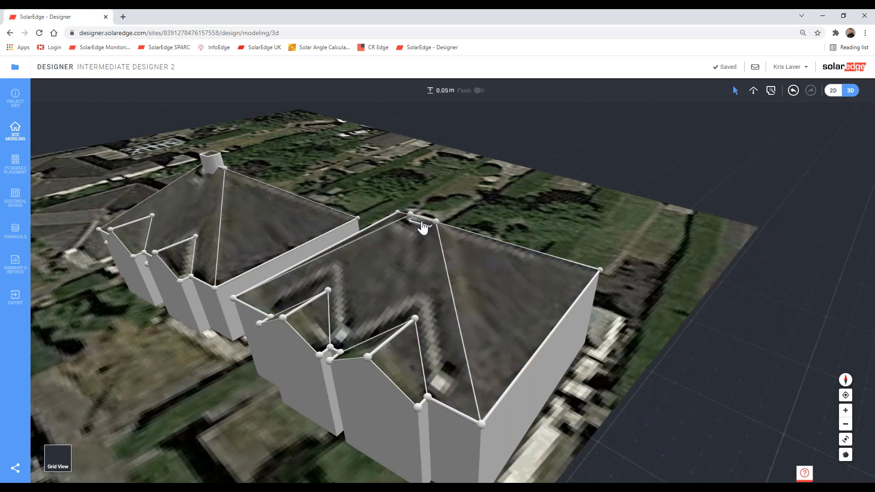
scroll(424, 227, up, 5)
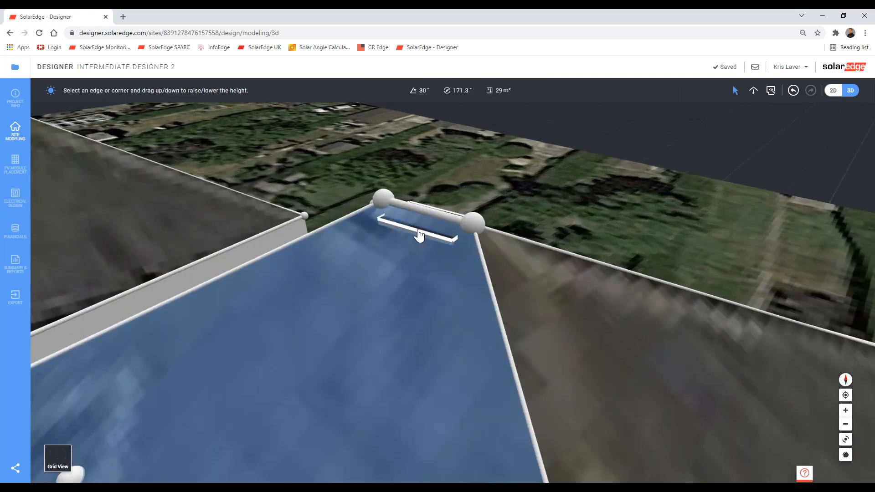
drag(418, 235, 427, 178)
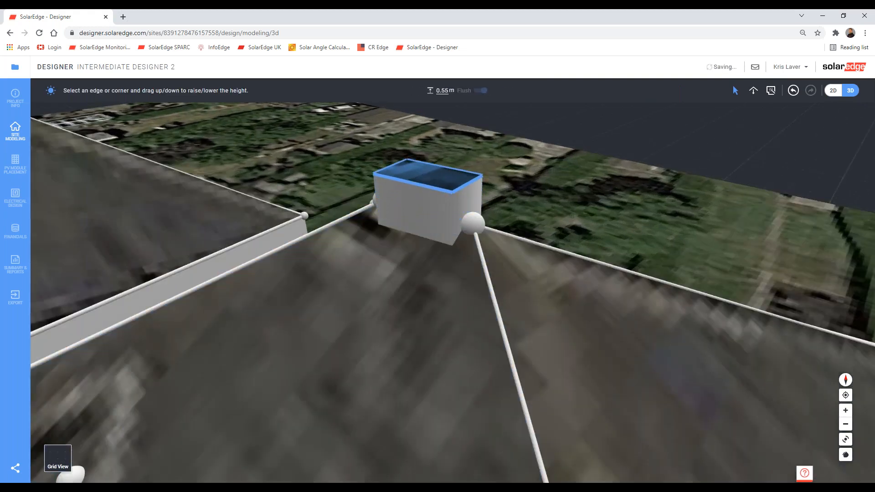
double_click(441, 94)
text(3)
key(Return)
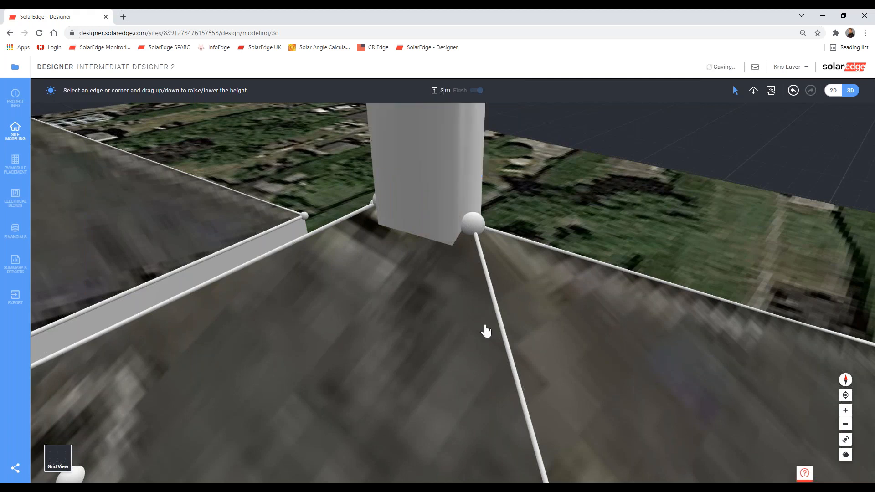
Inspect both modelled houses from above and show the site model in 2D plan.
scroll(485, 337, down, 3)
scroll(486, 333, down, 4)
right_drag(511, 373, 382, 283)
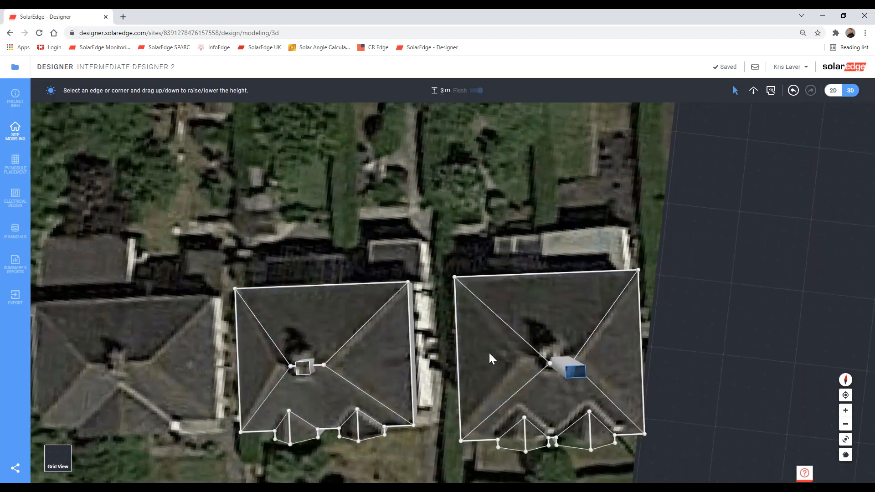
middle_drag(489, 359, 530, 312)
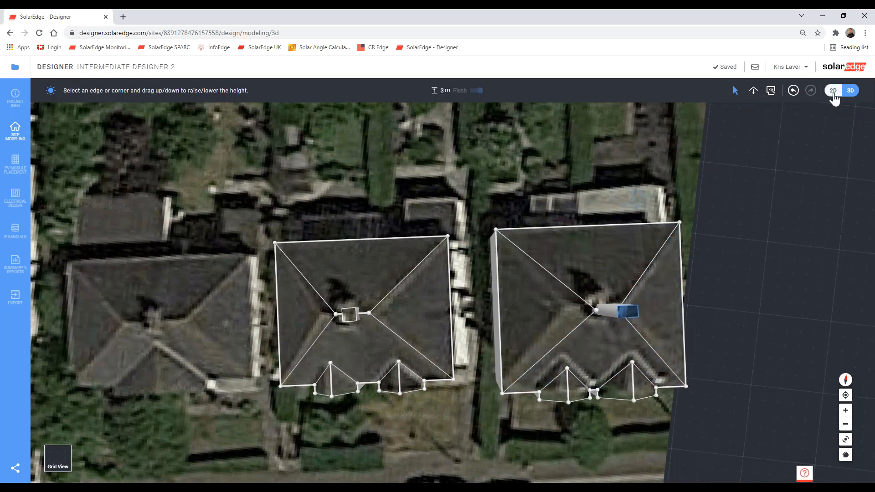
click(834, 93)
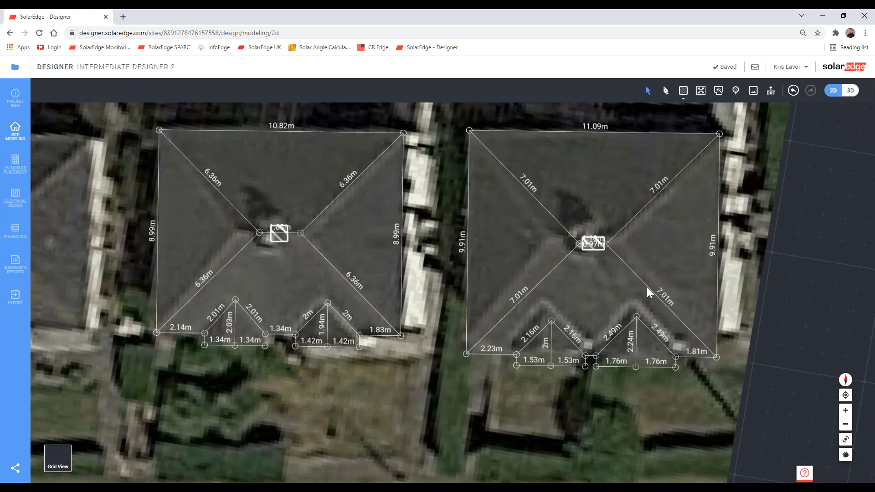
Reopen the Intermediate designer 2 project from the project list and display its site model with the houses squared up.
scroll(481, 350, down, 3)
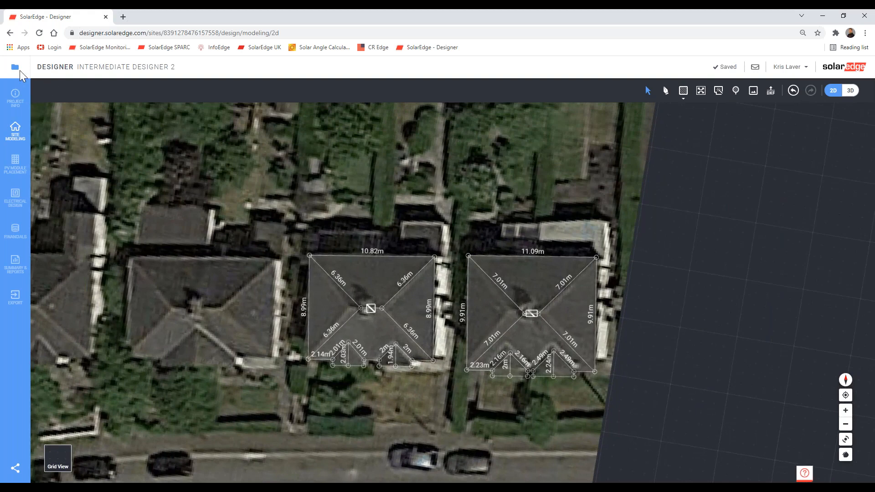
click(15, 67)
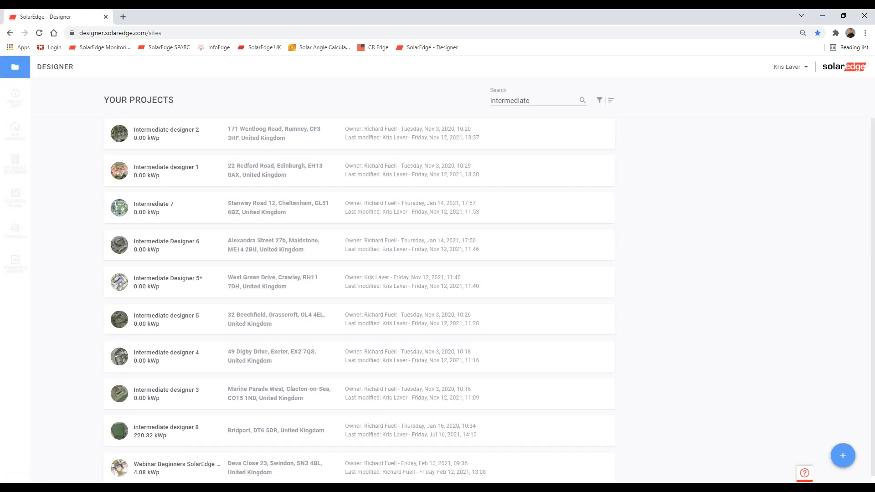
click(147, 137)
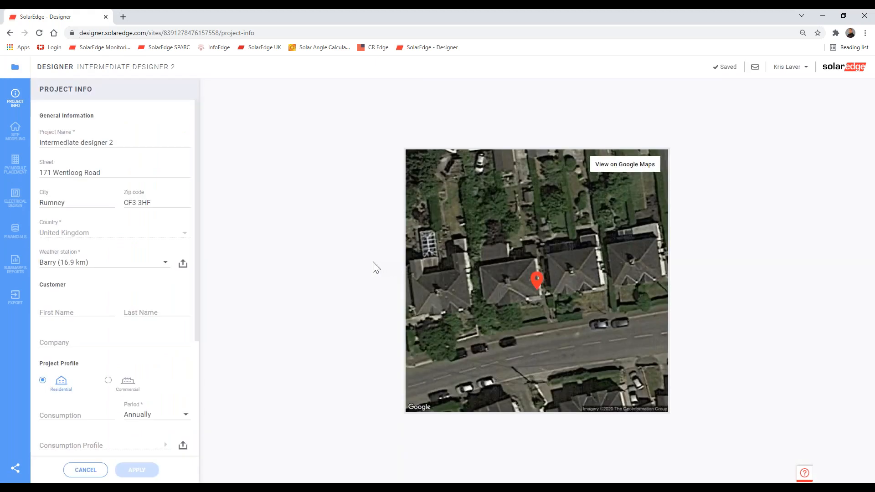
click(15, 135)
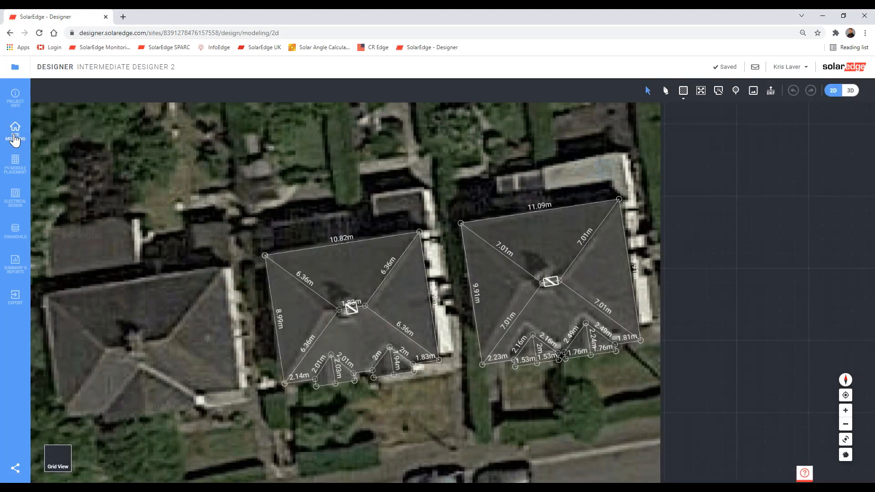
right_drag(688, 265, 691, 291)
Try rotating the whole right-hand house model, with its chimney and gables, to match the roof in the imagery.
drag(685, 408, 449, 210)
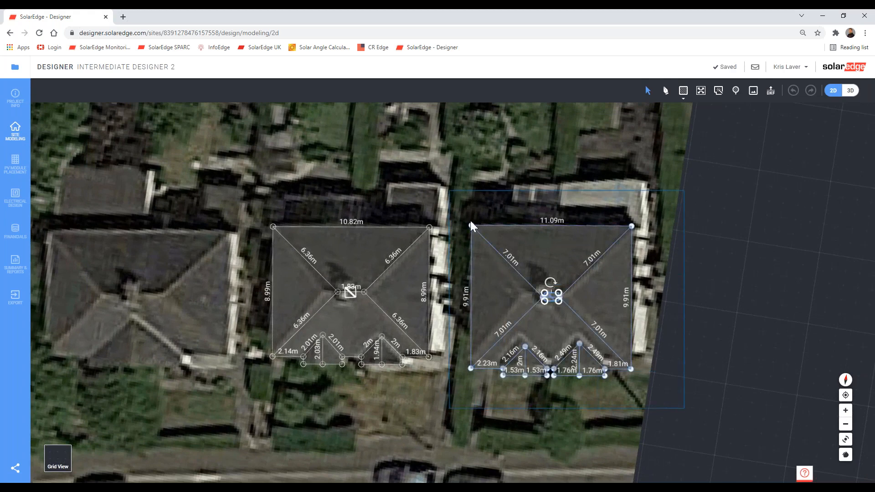
drag(551, 216, 553, 282)
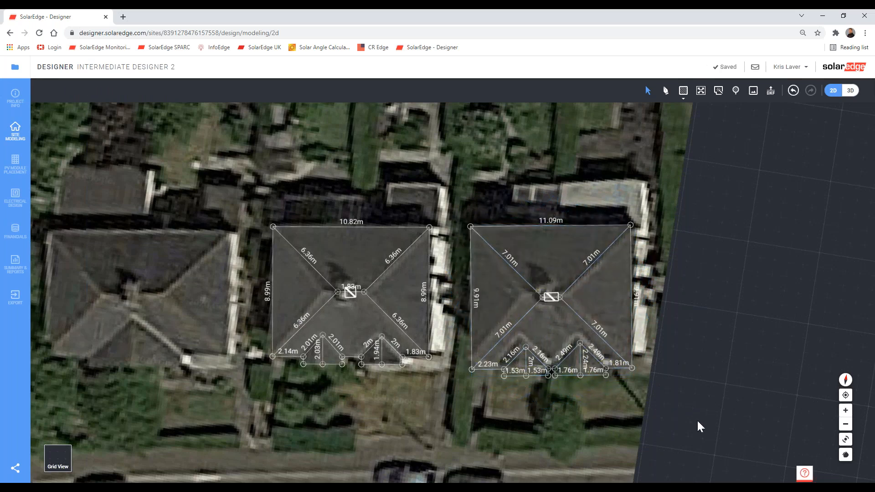
drag(697, 420, 454, 174)
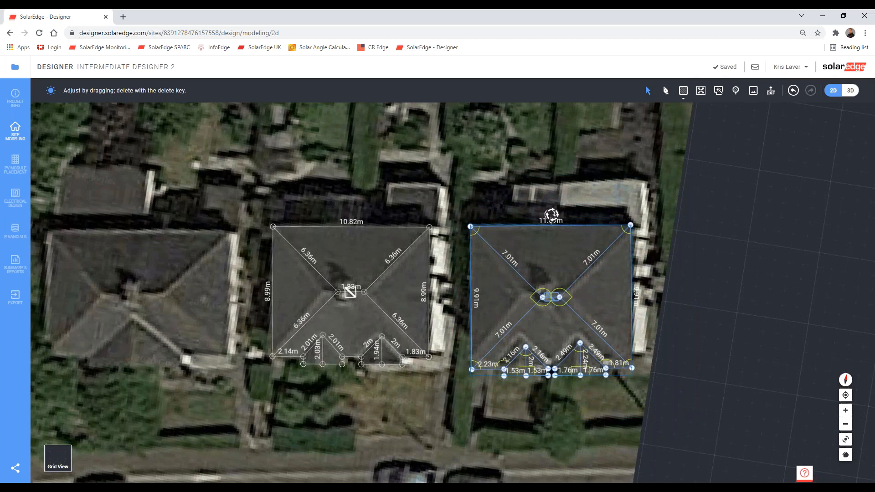
drag(552, 214, 551, 284)
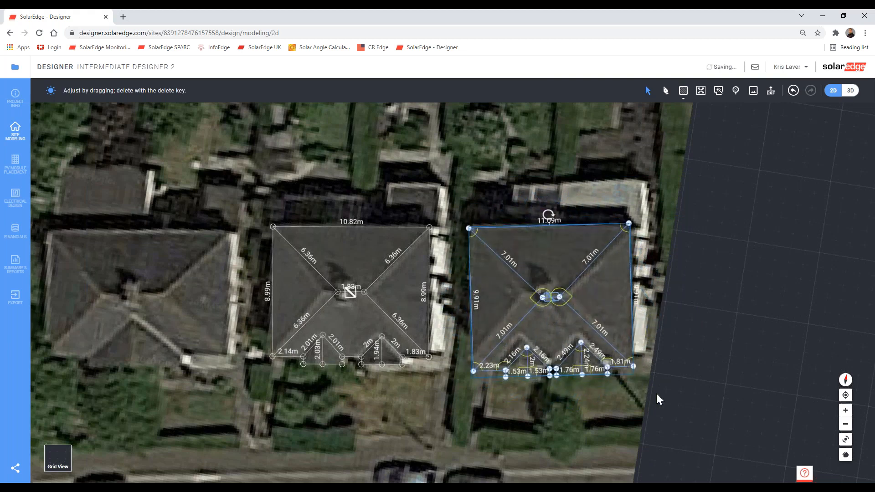
Delete the right-hand house model and paste a copy of the neighbouring house model, including its chimney, onto that roof.
drag(657, 393, 451, 188)
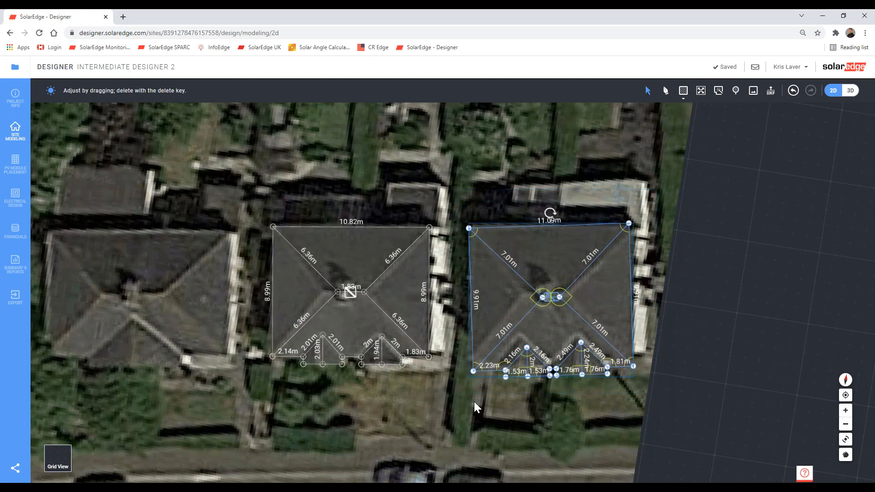
key(Delete)
drag(475, 402, 163, 179)
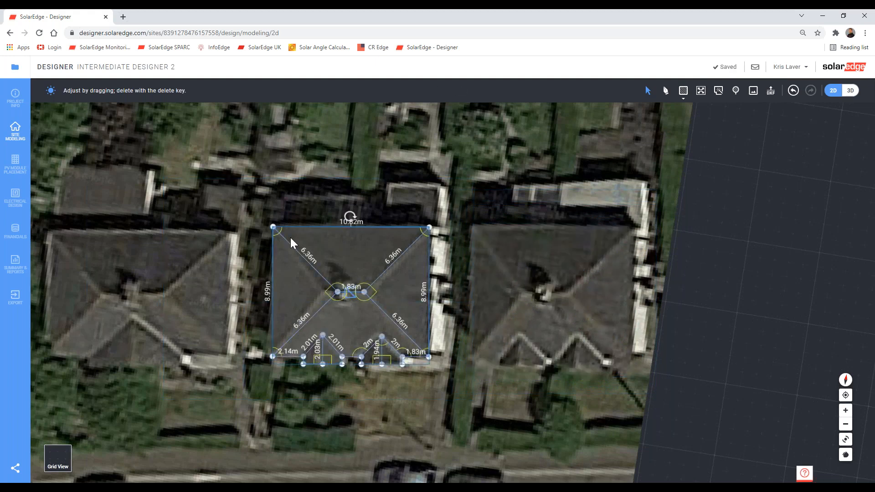
click(552, 298)
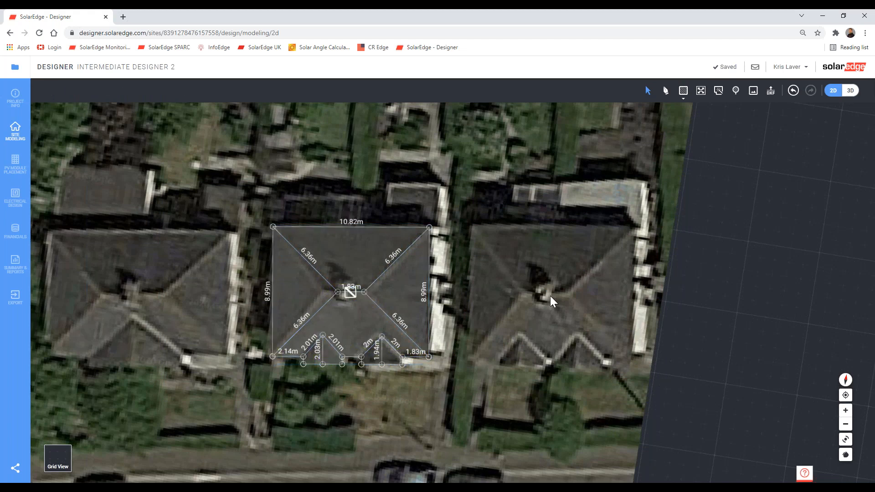
key(ctrl+v)
Move and slightly rotate the pasted house model so it lines up with the roof in the imagery.
scroll(540, 246, up, 3)
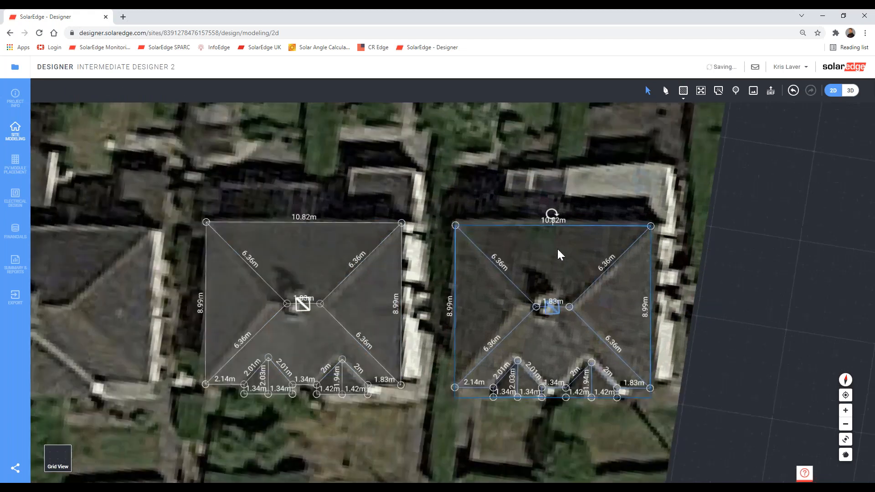
drag(543, 216, 543, 206)
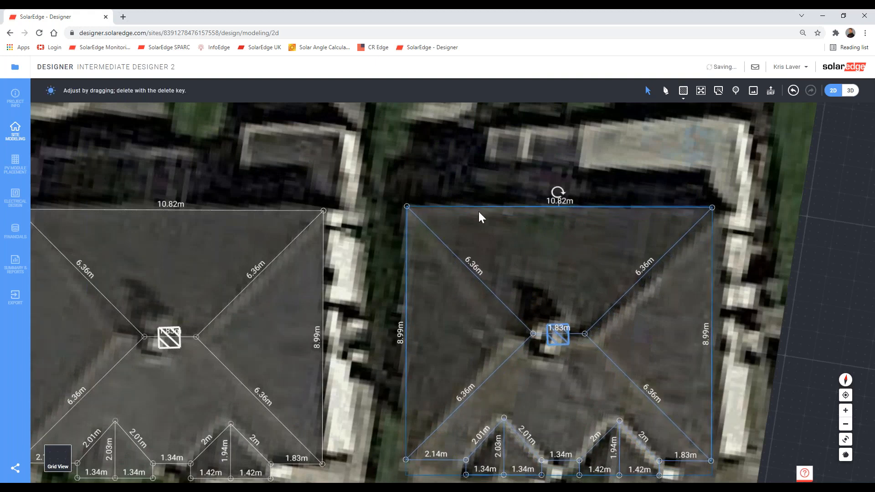
drag(560, 194, 562, 196)
click(600, 325)
scroll(600, 325, down, 5)
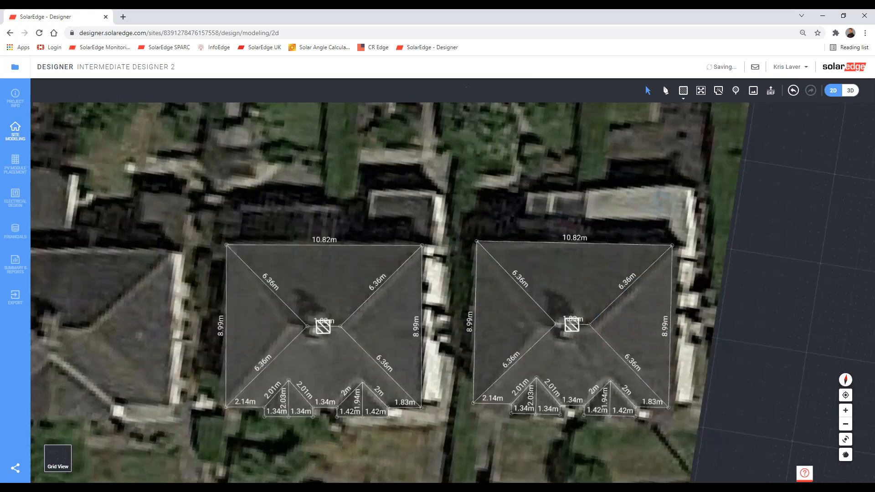
Reselect the pasted house model and fine-tune its rotation against the roof outline in the imagery.
scroll(548, 387, up, 3)
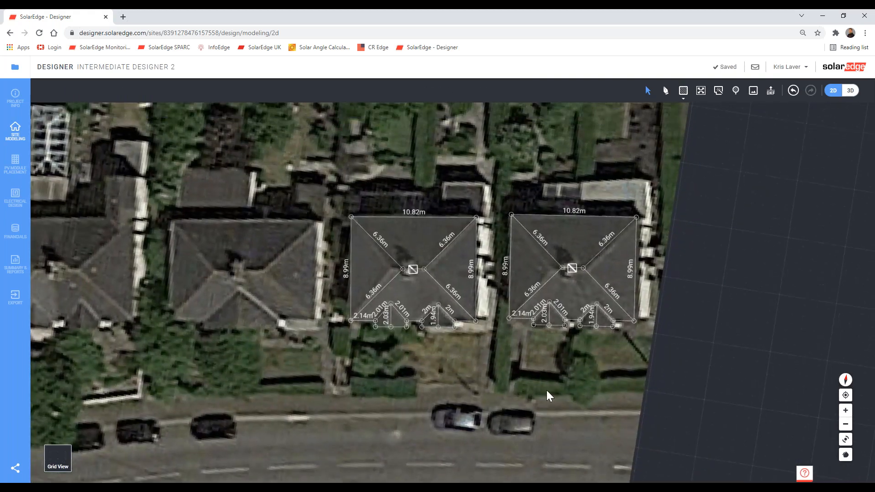
scroll(501, 311, down, 5)
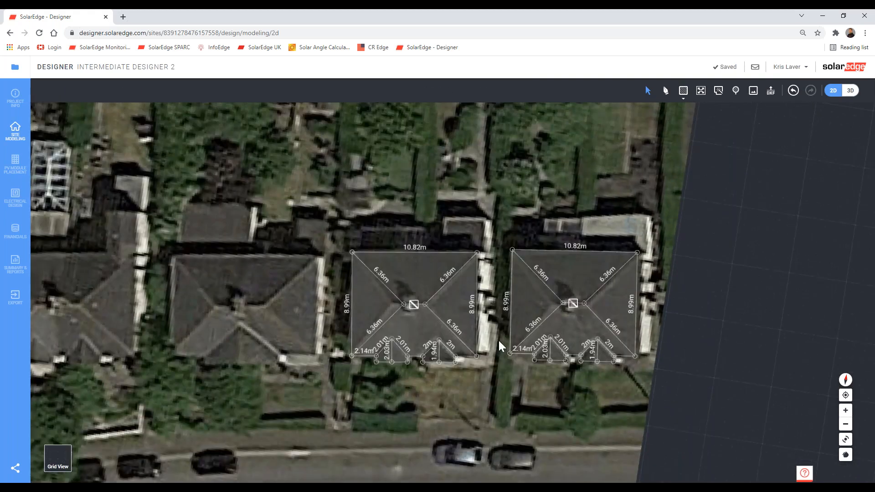
scroll(499, 323, up, 3)
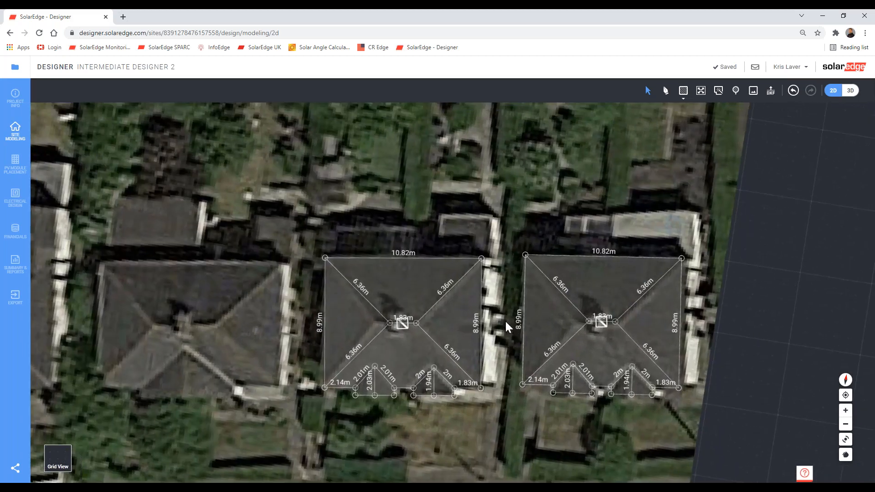
click(526, 246)
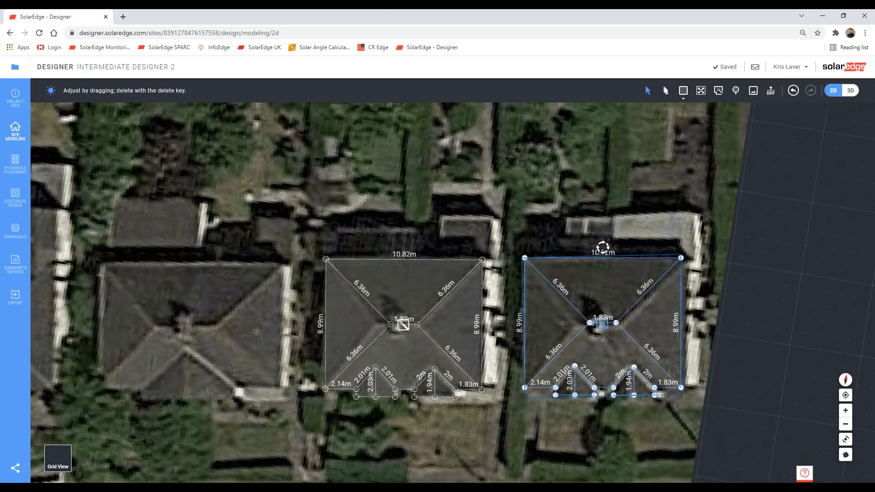
drag(603, 248, 606, 246)
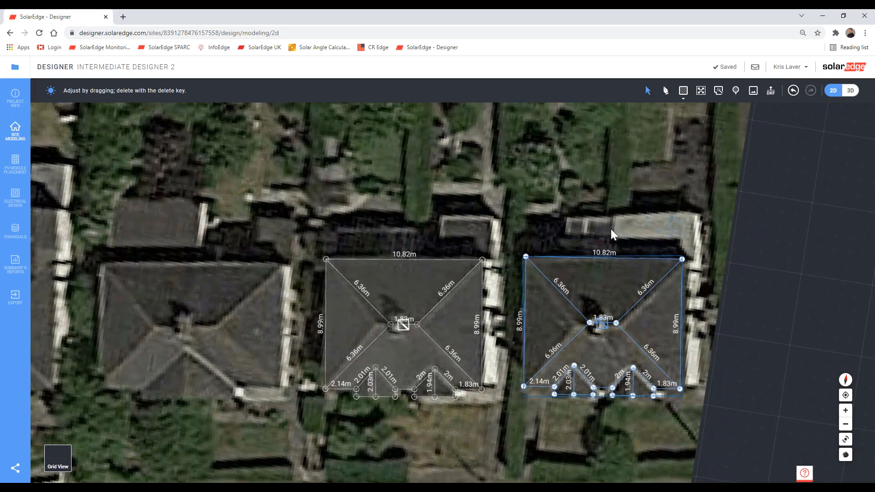
click(611, 231)
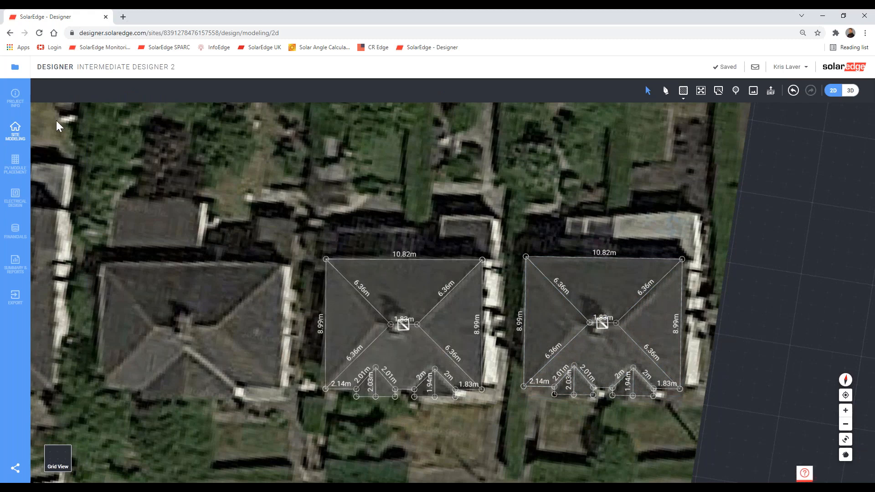
Open the Intermediate designer 3 project from the project list and frame the long building in its site model.
click(15, 69)
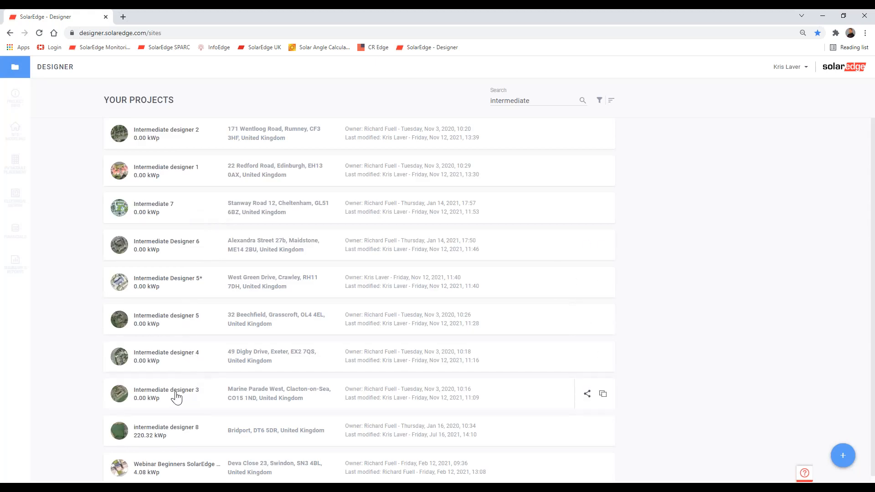
click(175, 397)
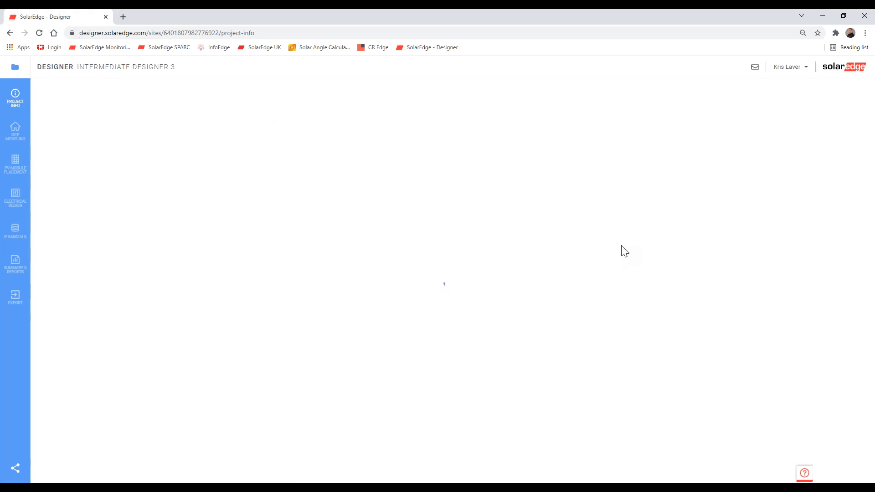
click(18, 136)
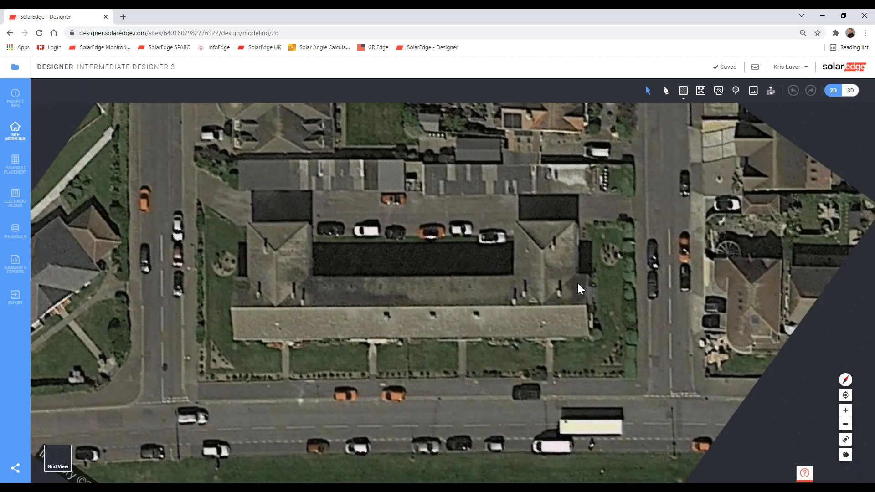
scroll(578, 284, up, 1)
drag(607, 269, 666, 278)
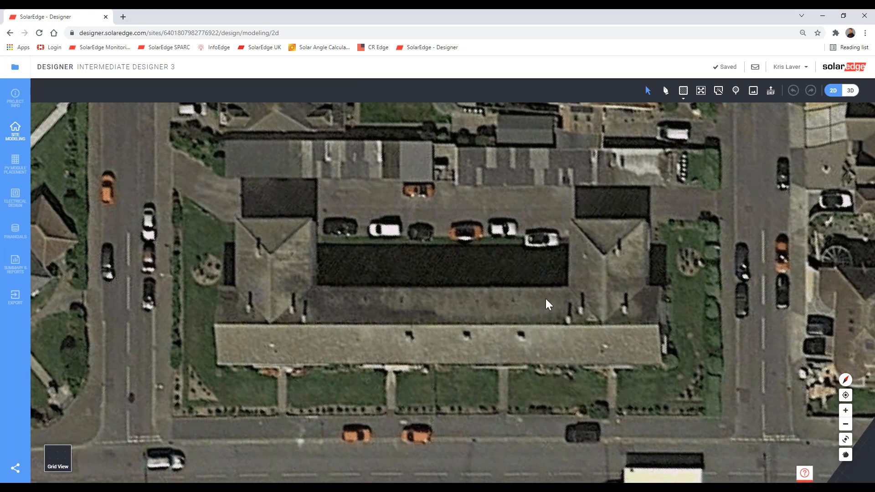
scroll(545, 299, up, 2)
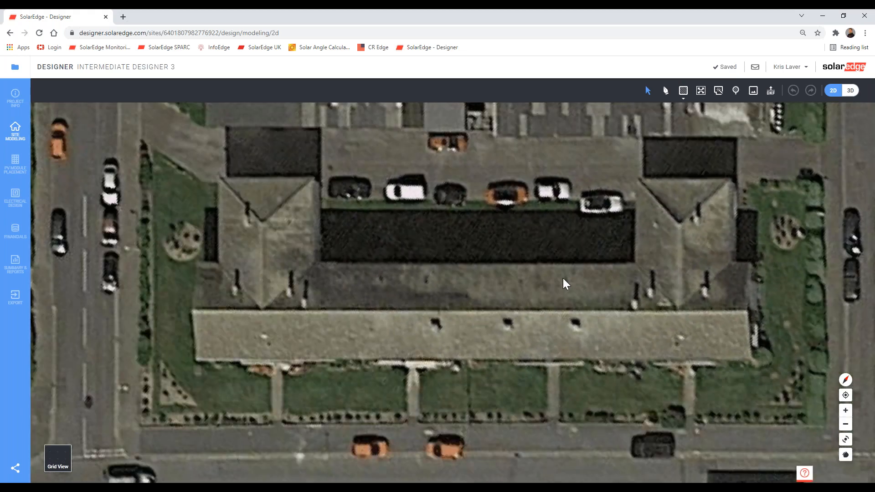
drag(576, 275, 563, 278)
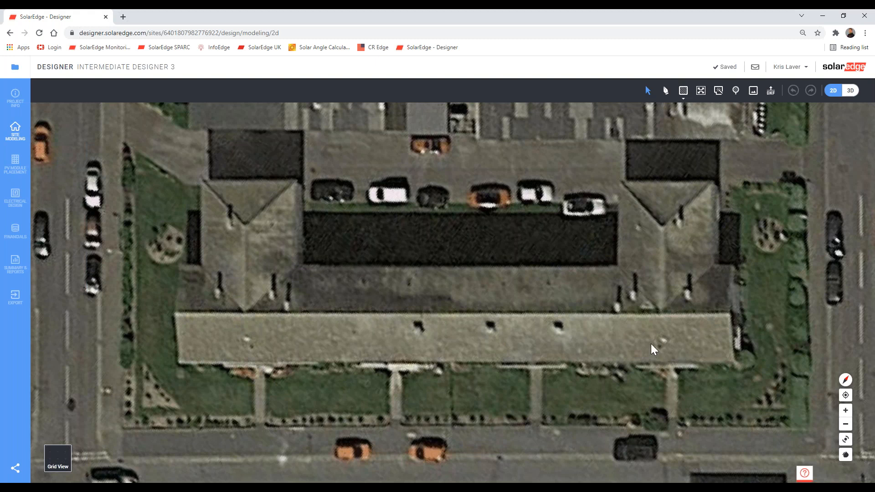
Try outlining the long building with a 60.02 m edge along the front and a 21.08 m edge up its side.
click(666, 91)
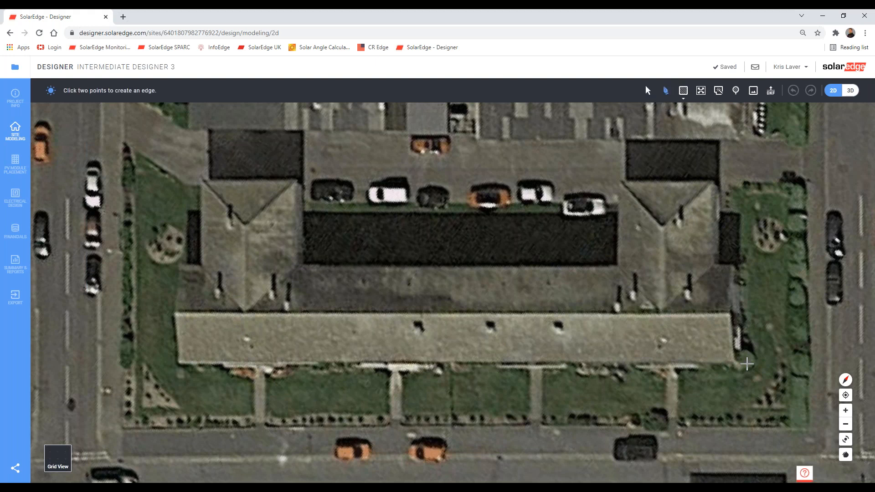
click(179, 364)
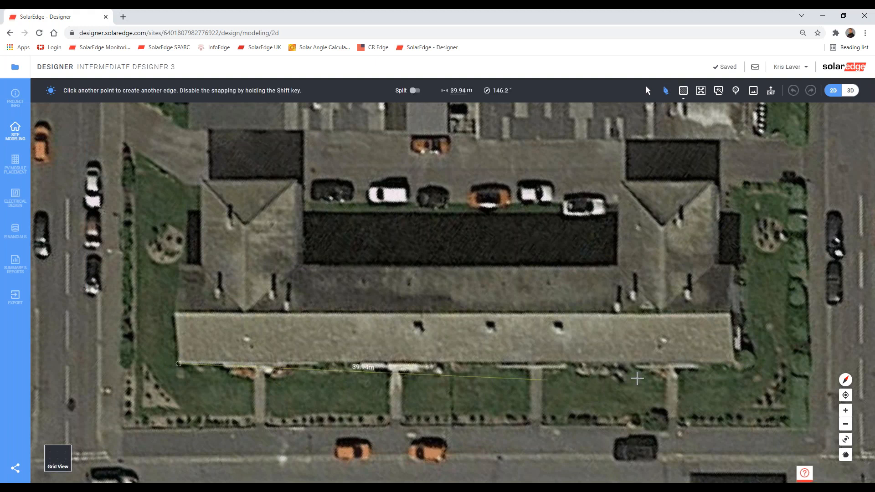
click(733, 384)
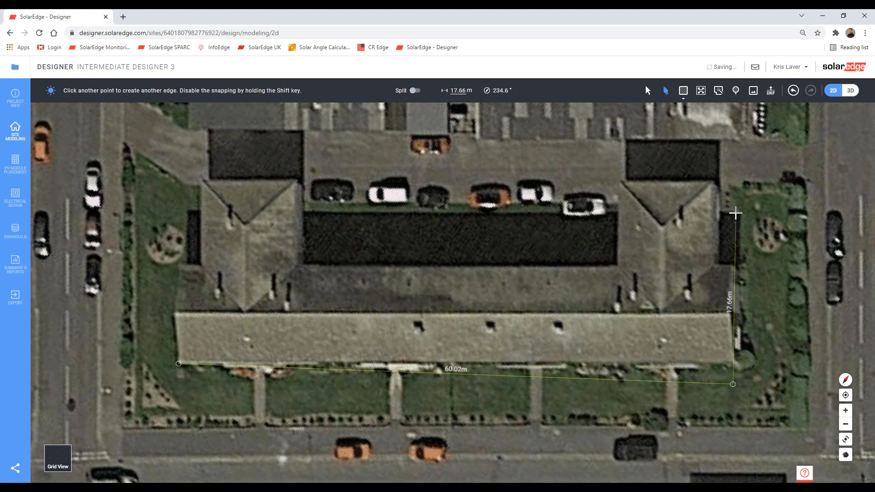
click(742, 190)
key(Escape)
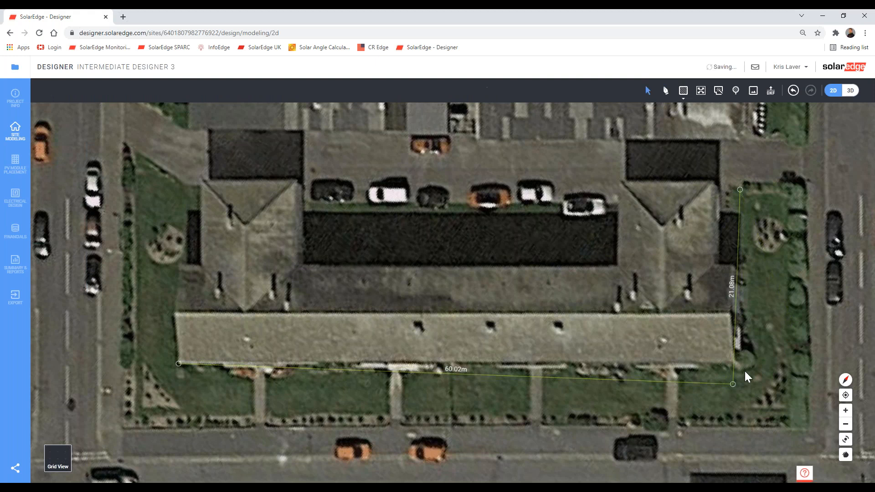
Delete the side edge and the front edge just drawn around the long building.
click(735, 365)
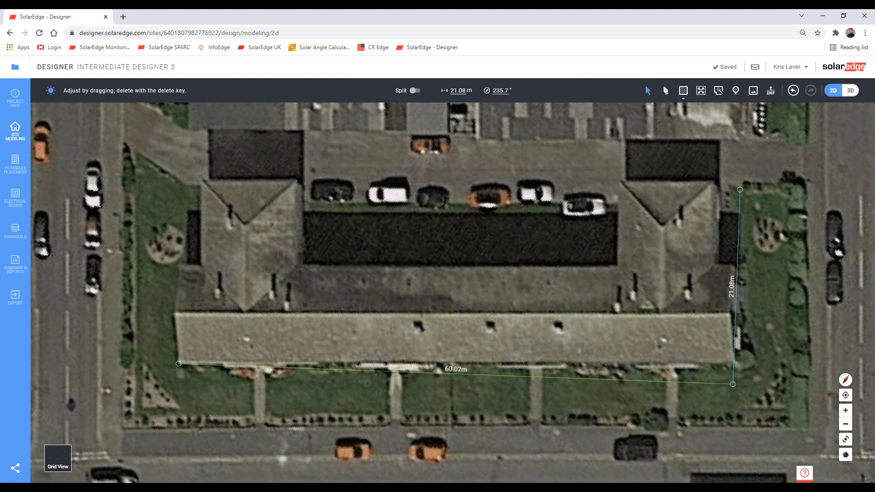
key(Delete)
click(707, 386)
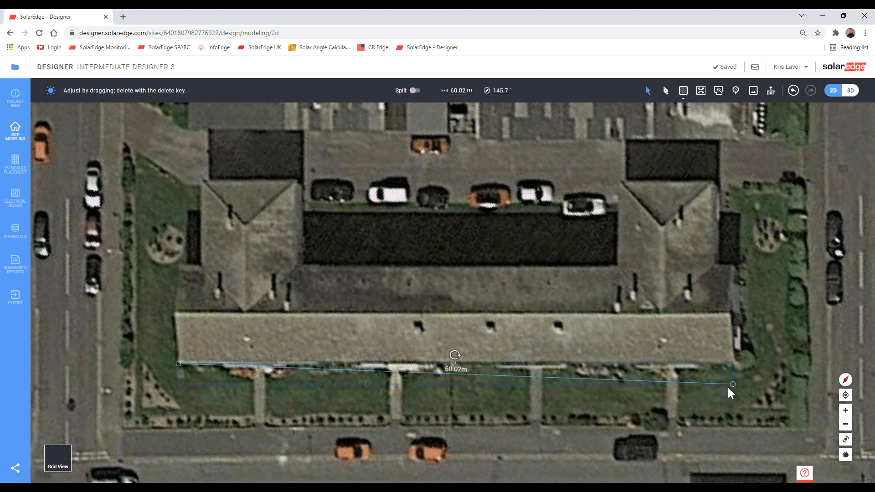
key(Delete)
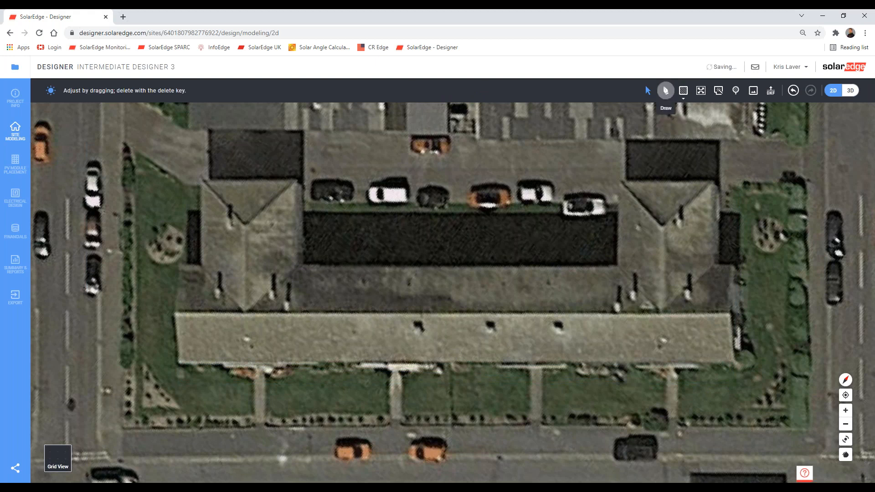
Outline the building with a 60.28 m front edge, 10.56 m right side, 2.56 m return and 9.03 m outer edge of the right wing.
click(667, 91)
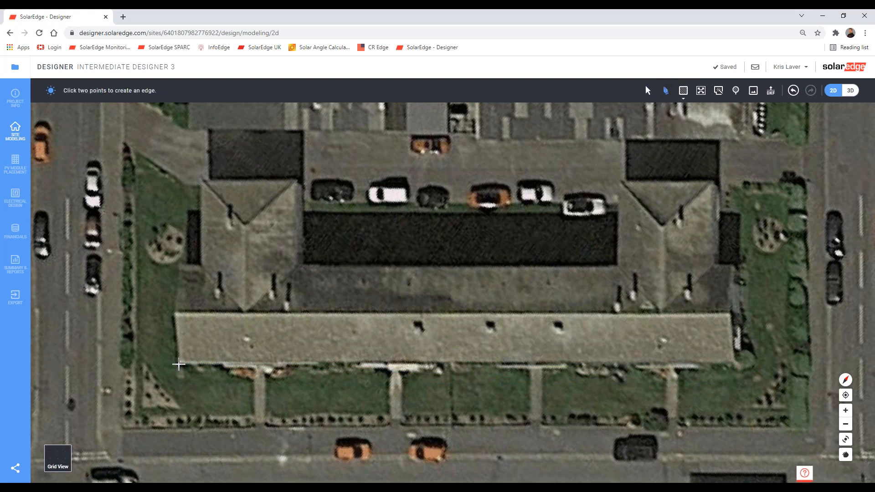
click(179, 365)
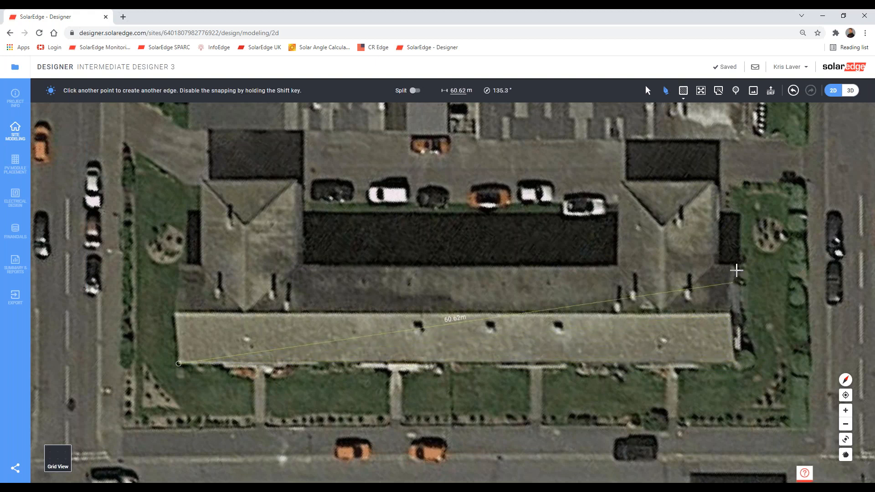
click(735, 363)
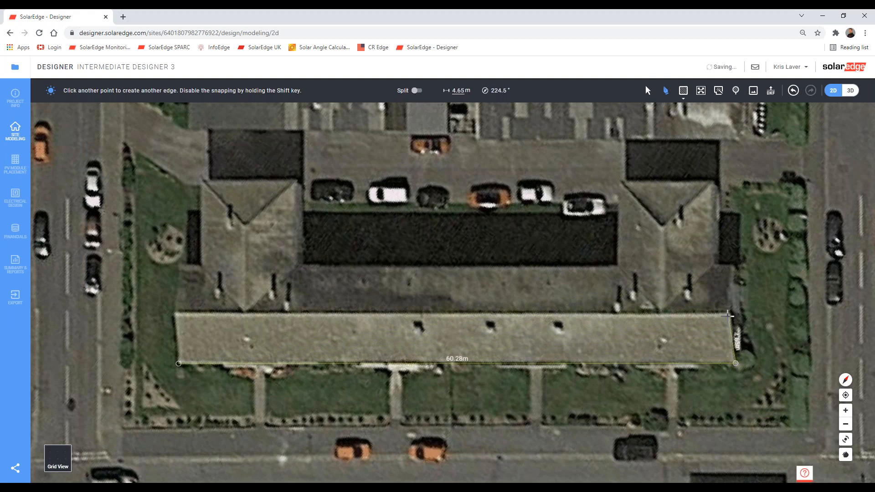
click(735, 266)
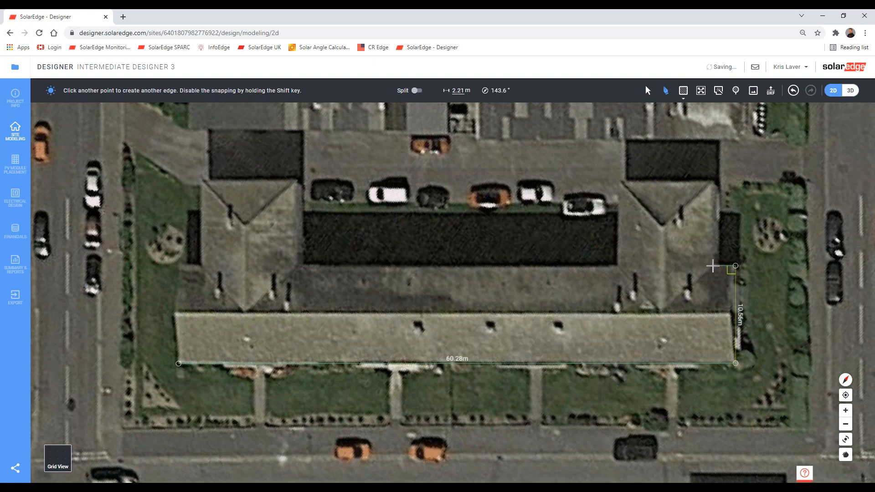
click(712, 266)
click(712, 182)
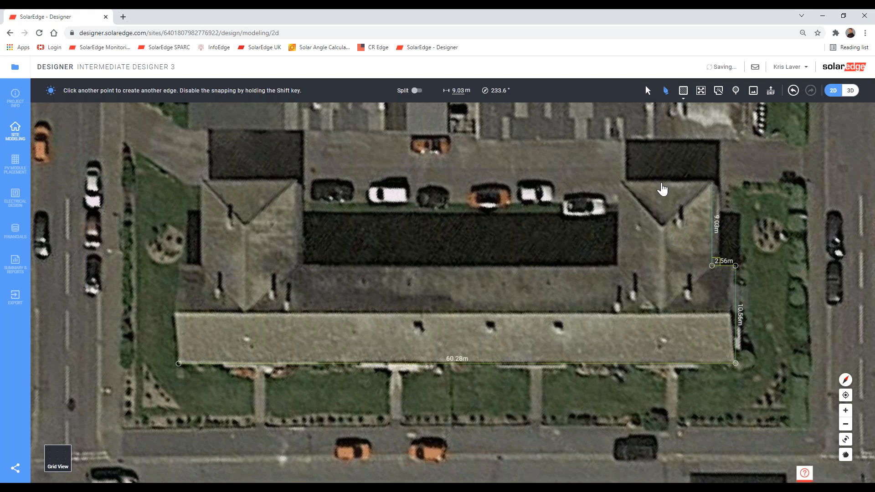
click(621, 183)
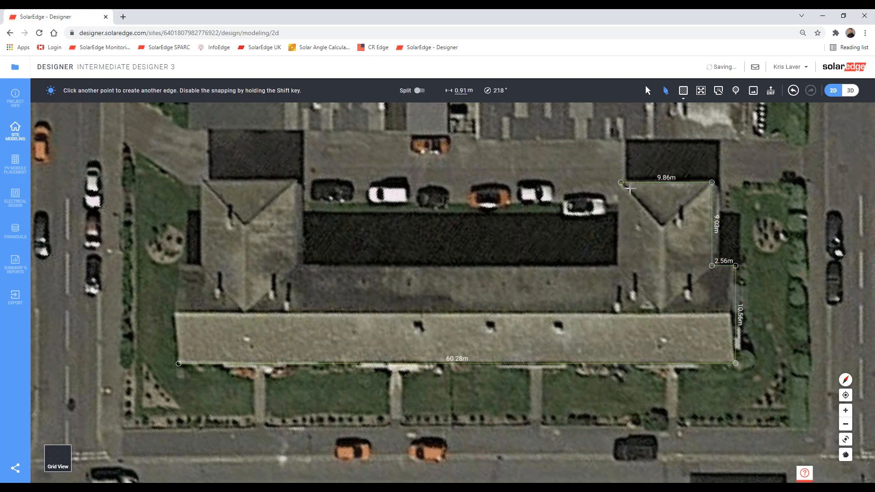
key(Escape)
click(639, 183)
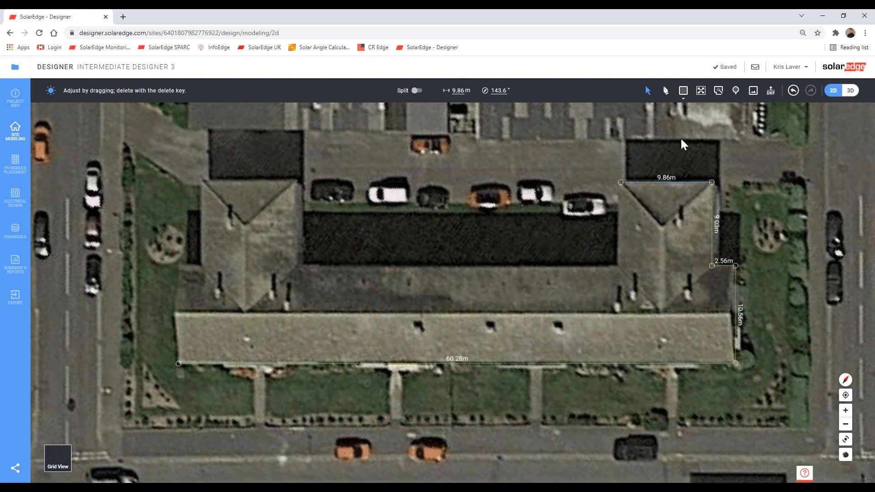
key(Delete)
Continue the outline with a 9.96 m end edge and 9.03 m inner edge on the right wing, plus a 34.98 m rear edge.
click(666, 90)
click(712, 182)
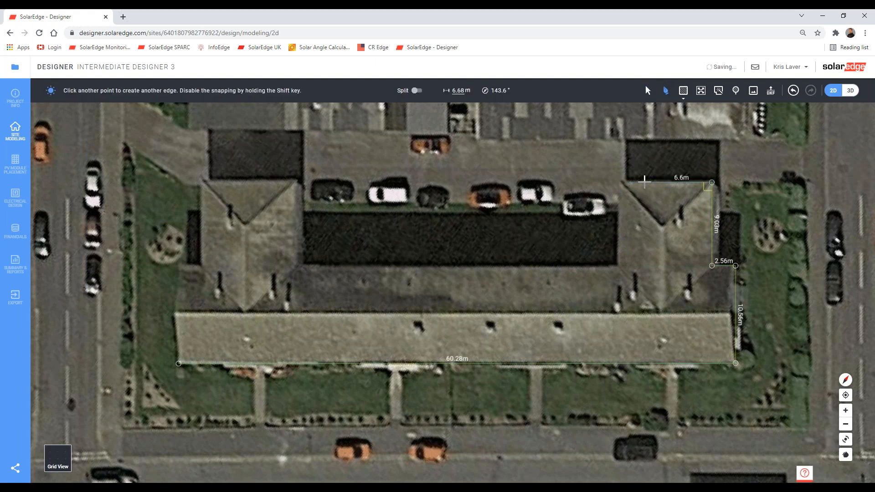
click(620, 182)
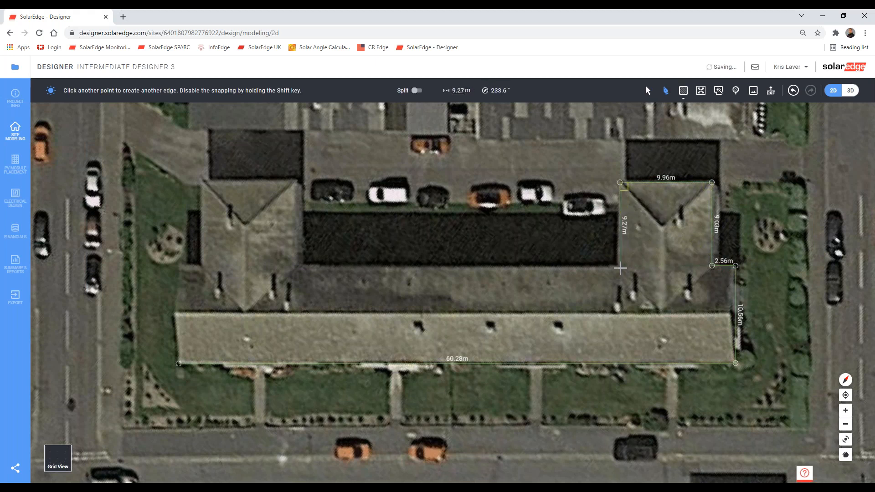
click(619, 269)
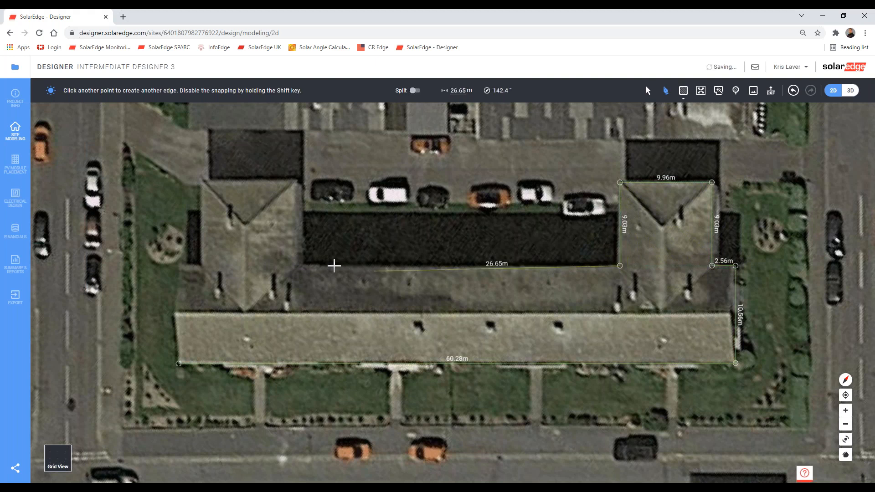
click(296, 266)
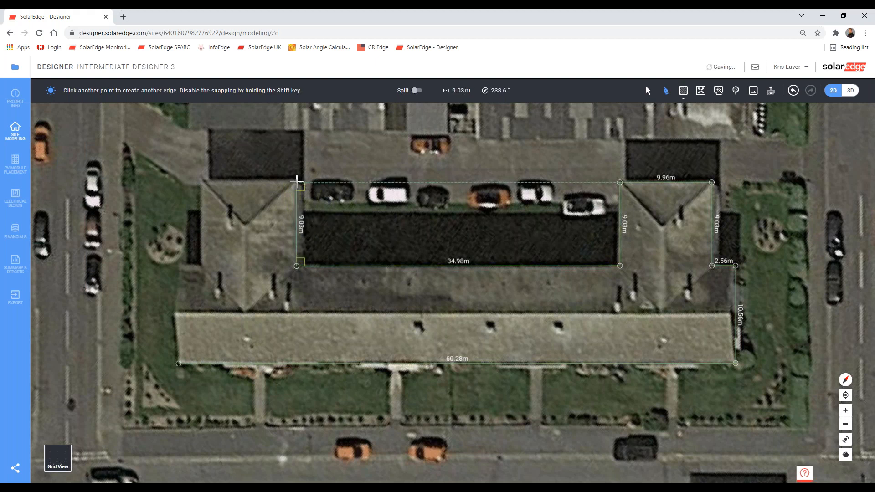
Outline the left wing with 9.03 m sides and a 10.35 m end, closing the shape with 2.43 m and 10.56 m edges.
click(297, 182)
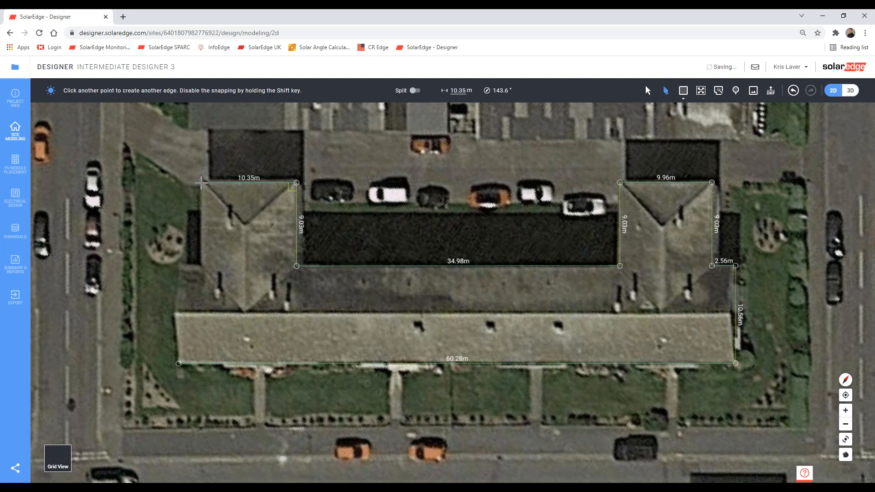
click(201, 183)
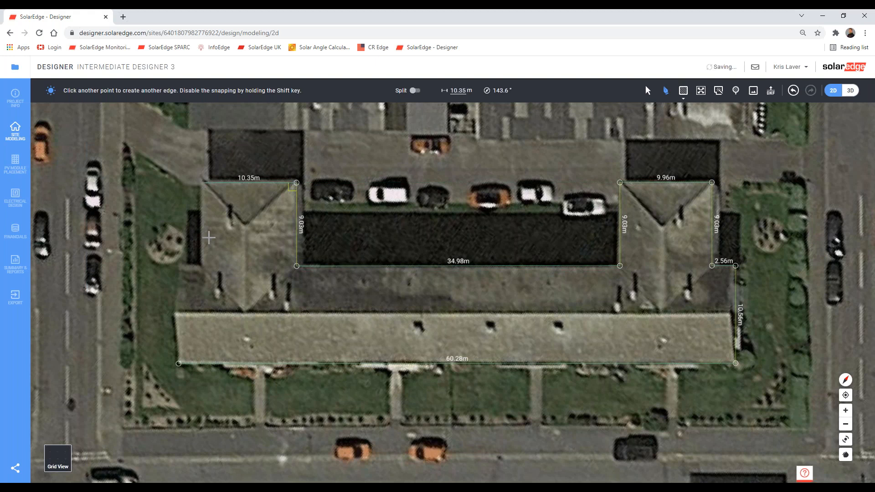
click(201, 266)
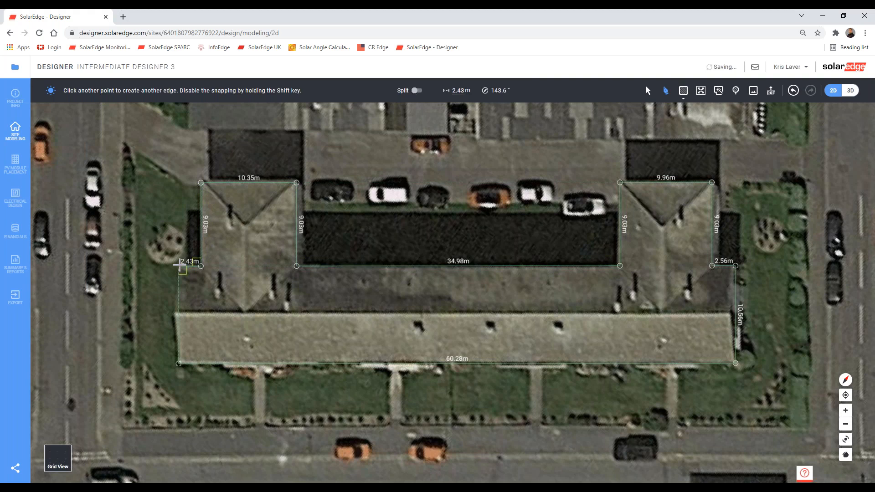
click(178, 266)
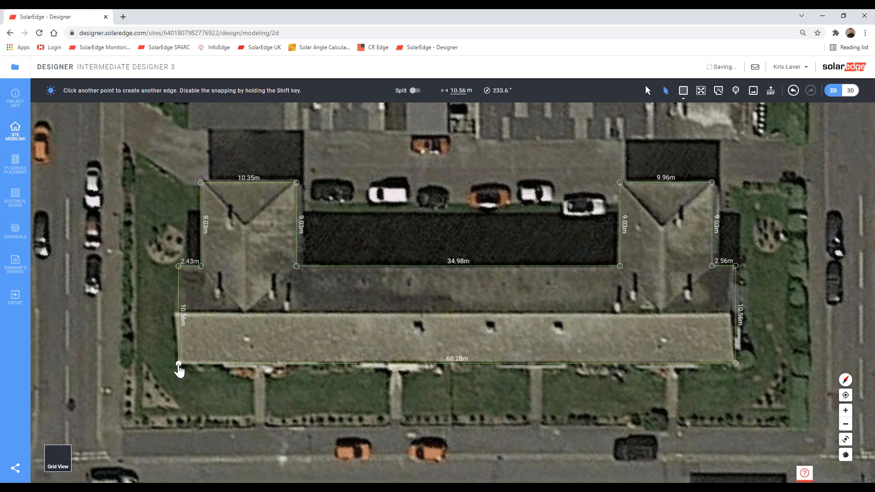
click(178, 363)
Inspect the closed building outline in Grid View with all its edges selected, and return to Satellite View.
scroll(438, 367, down, 2)
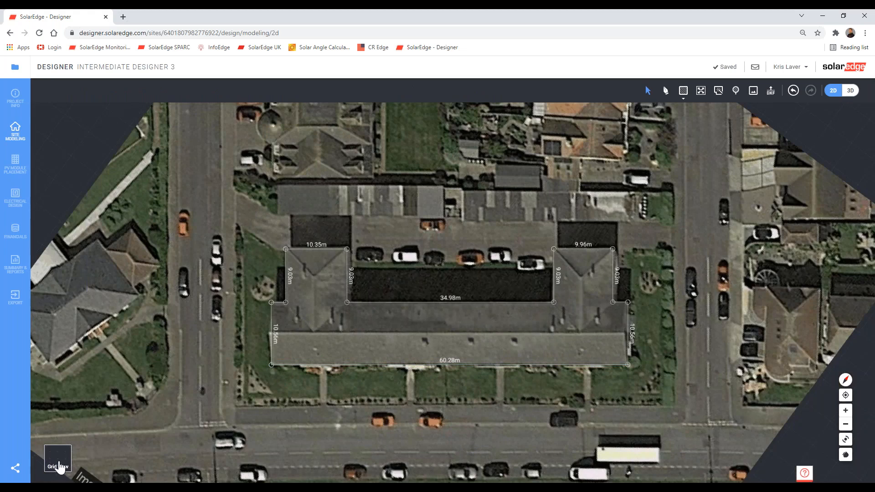
click(58, 464)
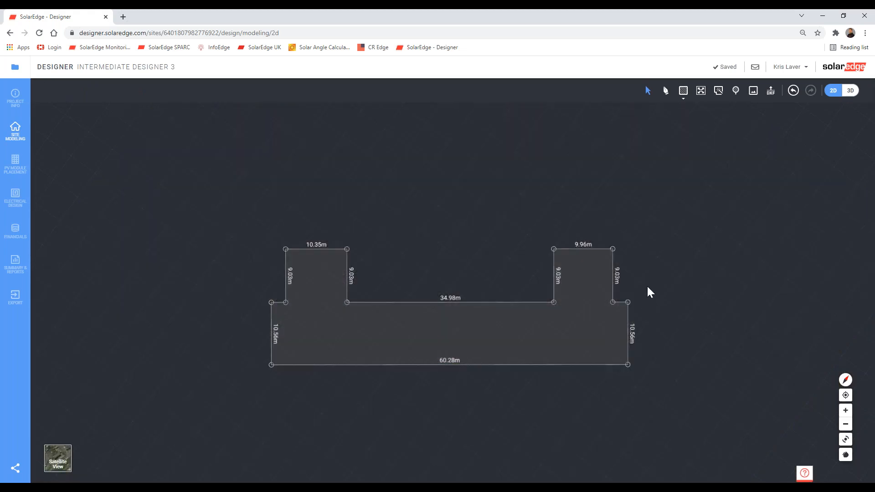
key(ctrl+a)
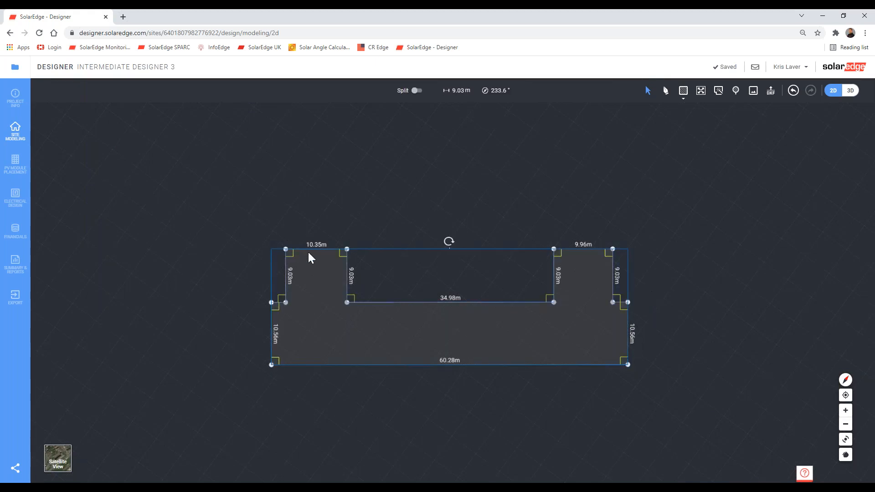
click(66, 460)
click(459, 275)
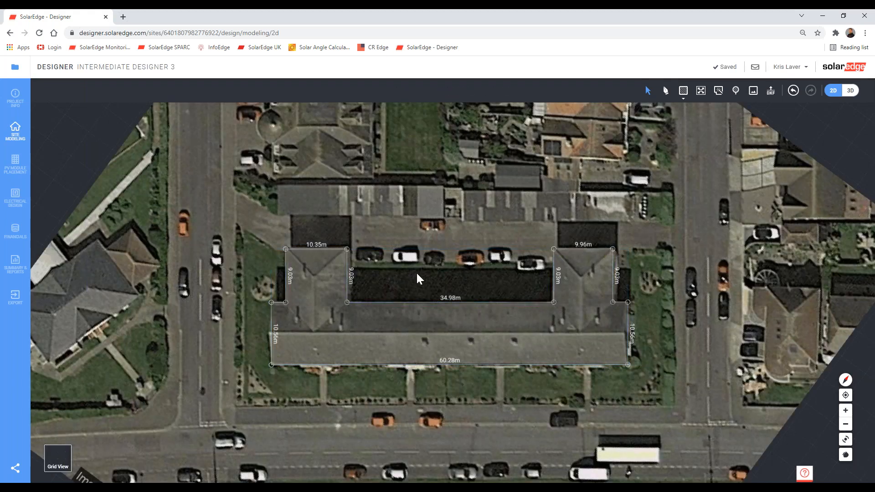
scroll(428, 299, up, 3)
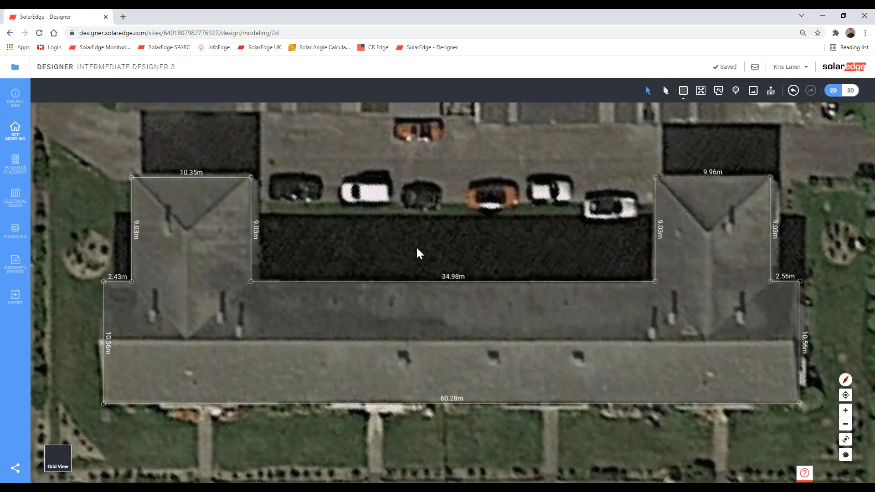
drag(474, 228, 472, 226)
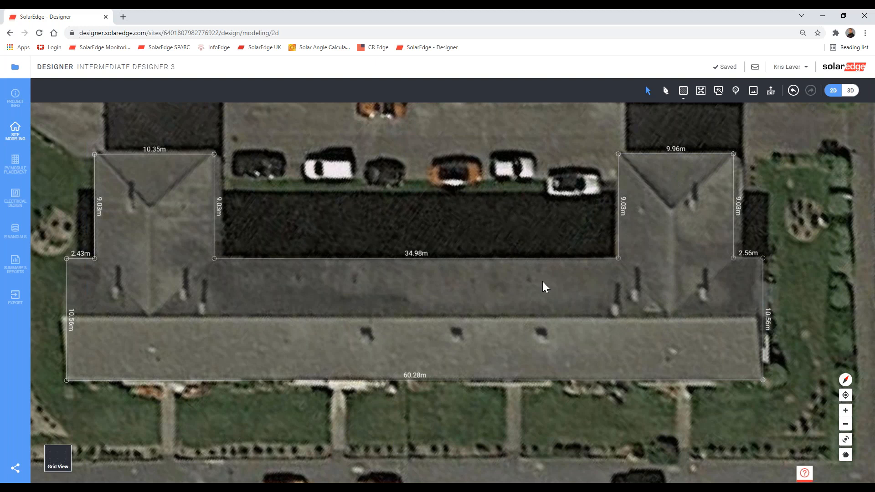
click(666, 92)
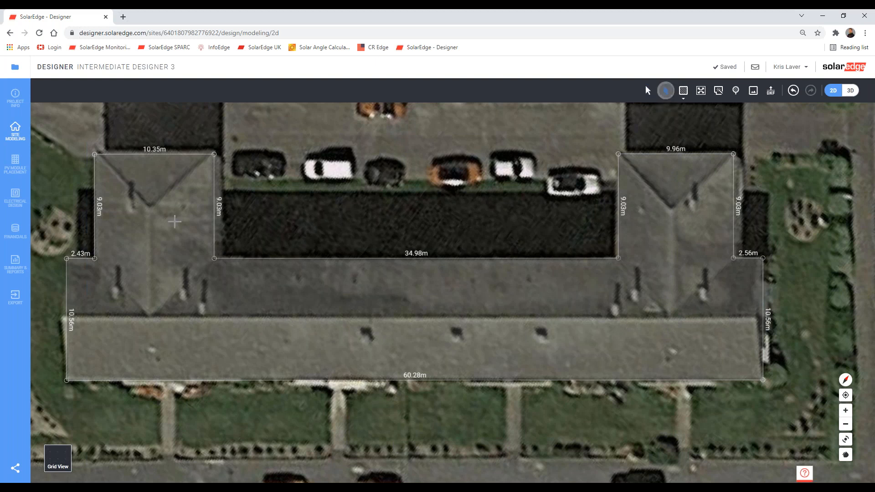
click(155, 156)
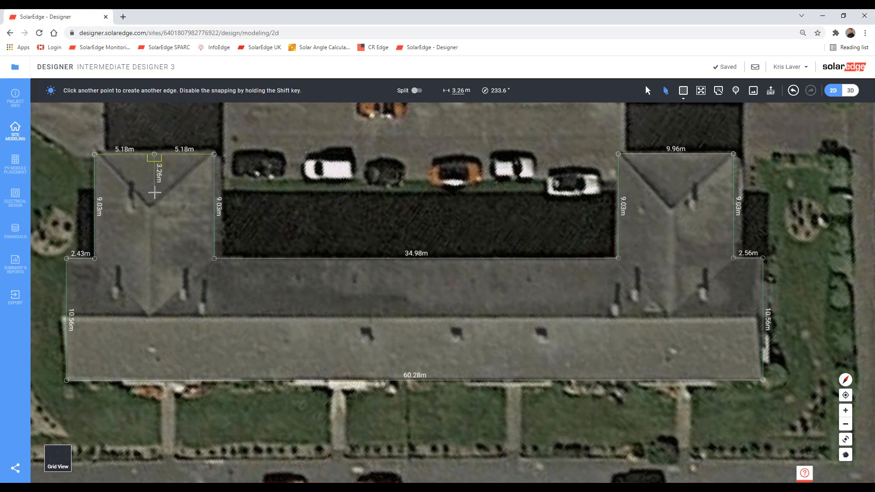
key(Escape)
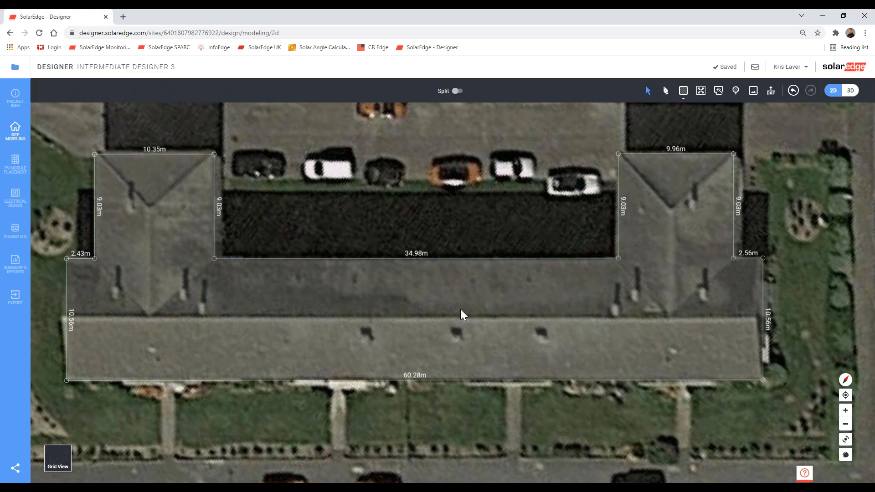
Move the right wing's outer edge outward to match the roof, widening the wing's end edge to 10.46 m.
right_drag(458, 292, 471, 320)
scroll(474, 311, down, 1)
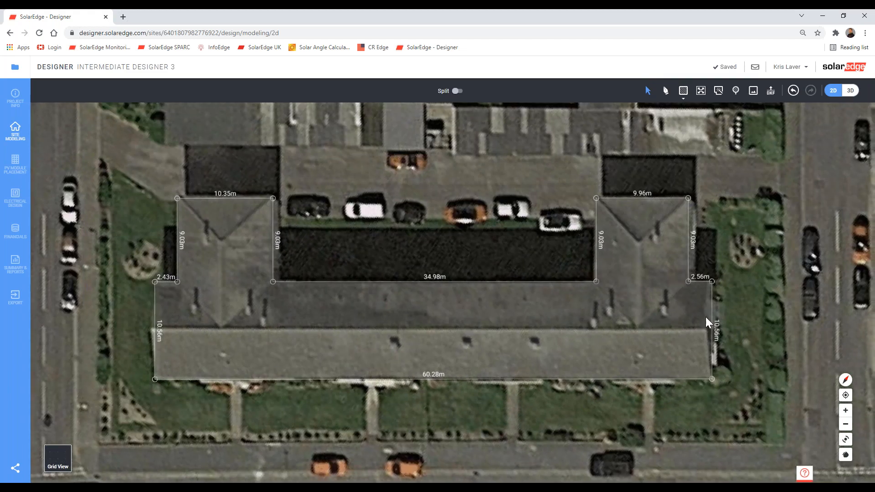
right_drag(674, 313, 606, 308)
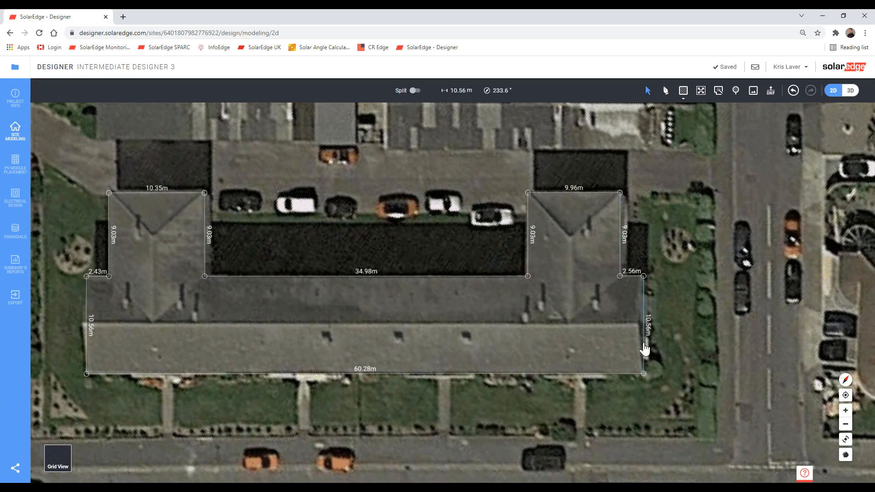
scroll(631, 226, up, 3)
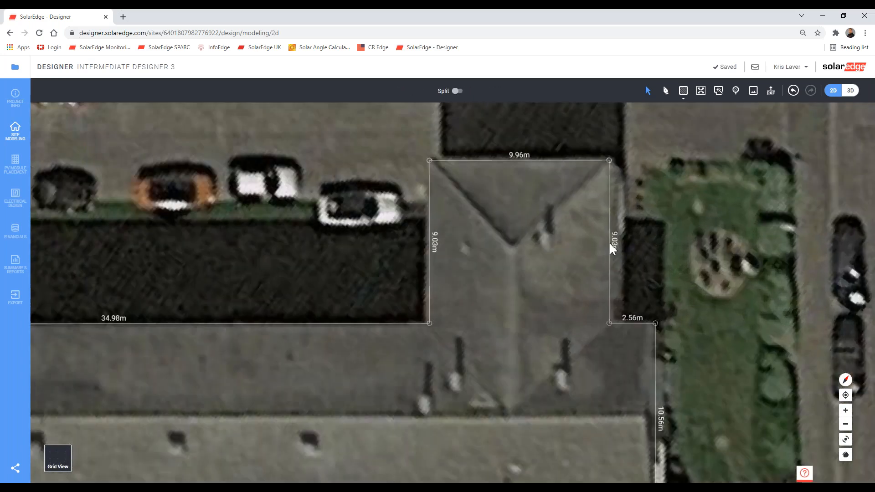
click(610, 252)
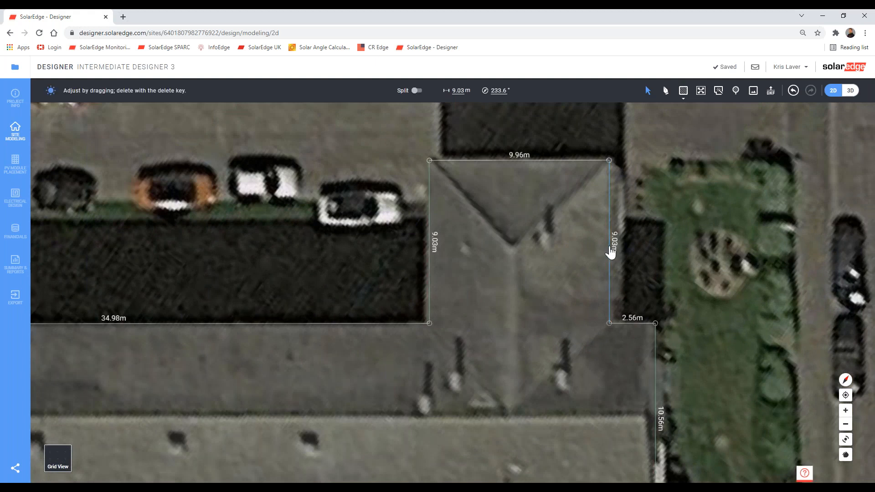
drag(612, 245, 619, 246)
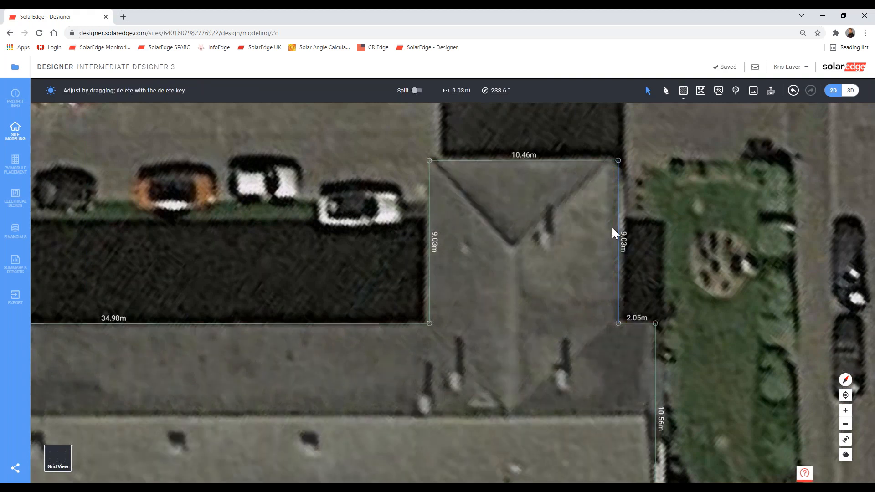
right_drag(625, 288, 592, 154)
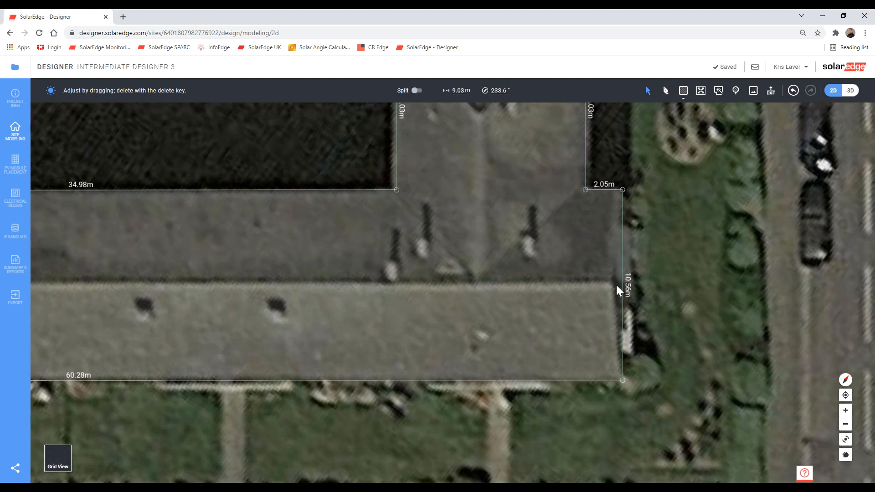
scroll(616, 283, down, 5)
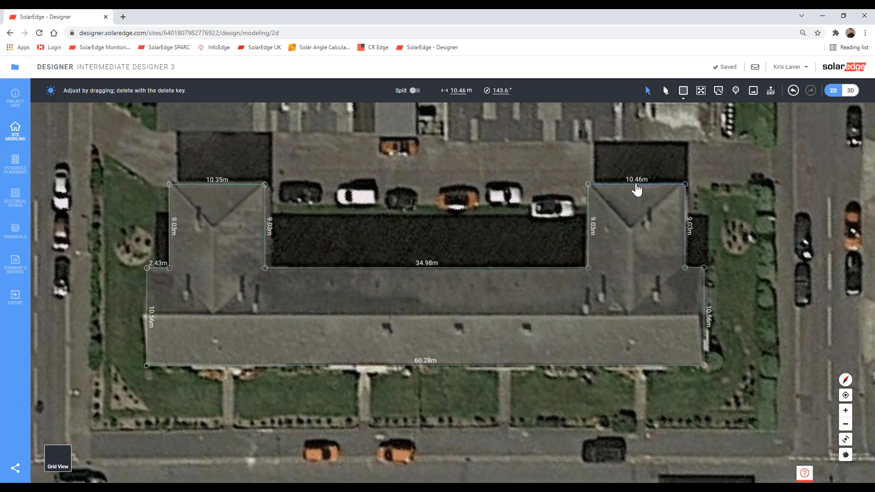
Redraw the right wing's end edge in line with the left wing's end corner, and delete the surplus 34.98 m edge between the wings.
mouse_move(635, 184)
mouse_down()
mouse_move(631, 135)
mouse_move(684, 141)
mouse_move(623, 133)
mouse_move(567, 143)
mouse_move(645, 138)
mouse_move(637, 141)
mouse_move(634, 186)
mouse_up()
click(666, 90)
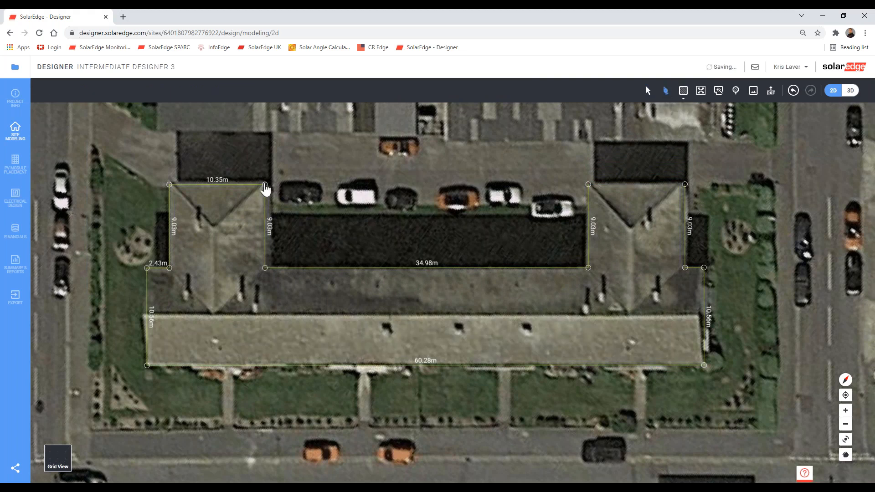
click(264, 185)
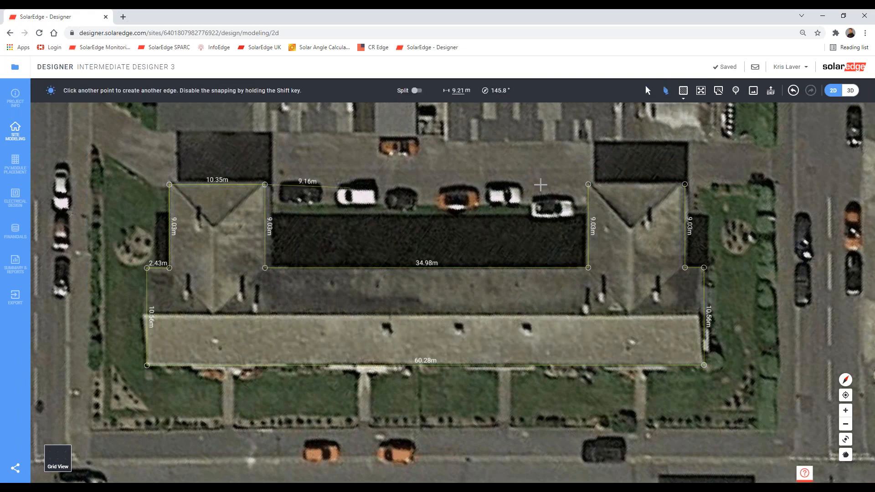
click(699, 185)
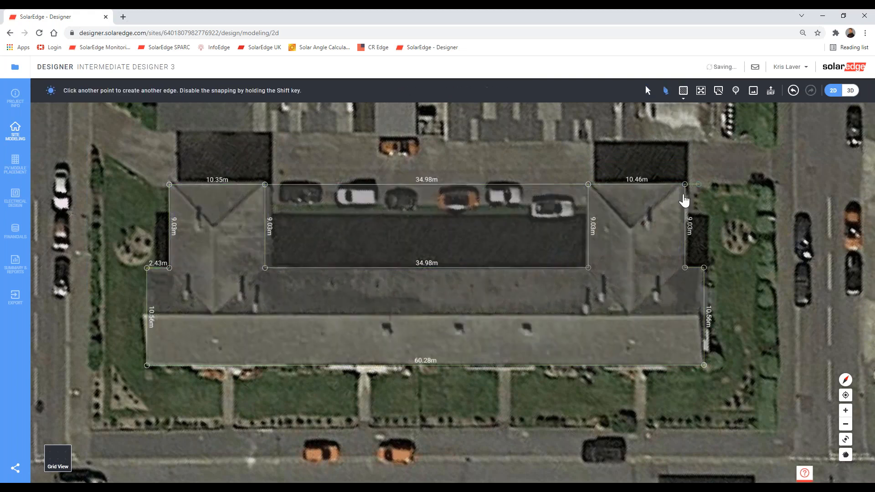
click(526, 182)
key(Delete)
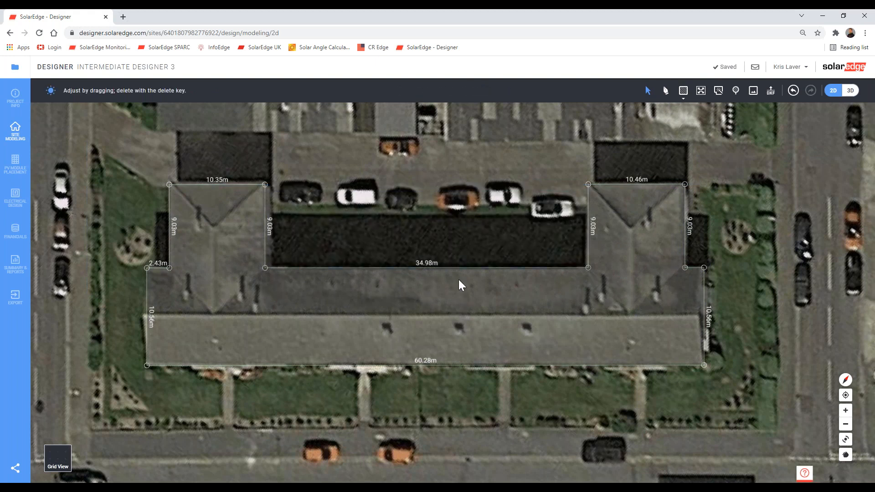
Check the closed outline with all its edges selected, and compare the short step edges beside the right and left wings.
key(ctrl+a)
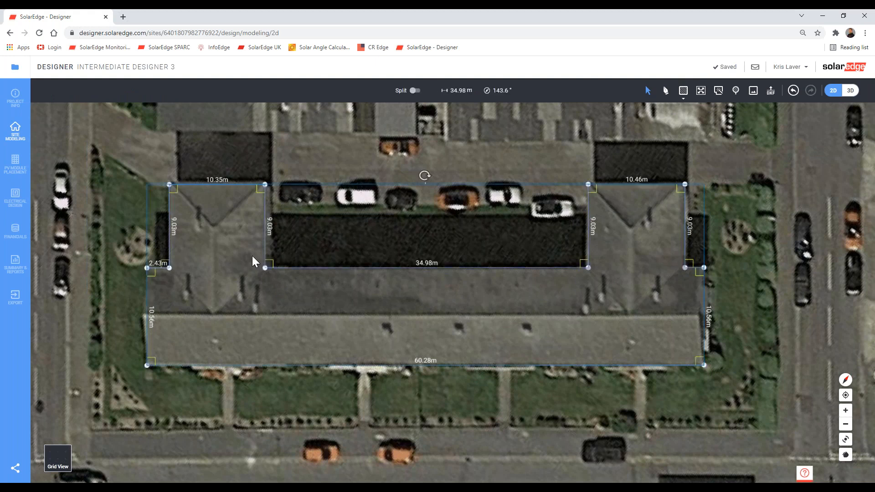
click(515, 413)
click(695, 275)
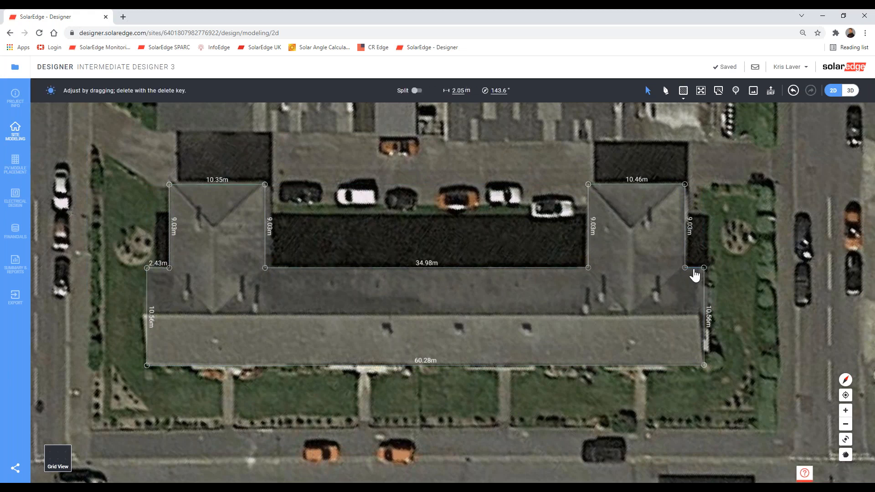
scroll(694, 269, up, 3)
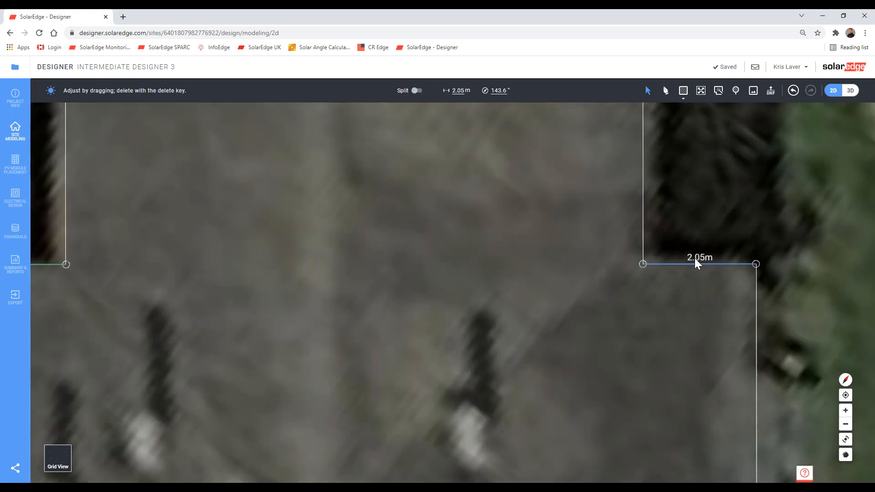
scroll(695, 258, down, 2)
scroll(346, 298, down, 2)
right_drag(342, 298, 718, 274)
scroll(383, 254, up, 4)
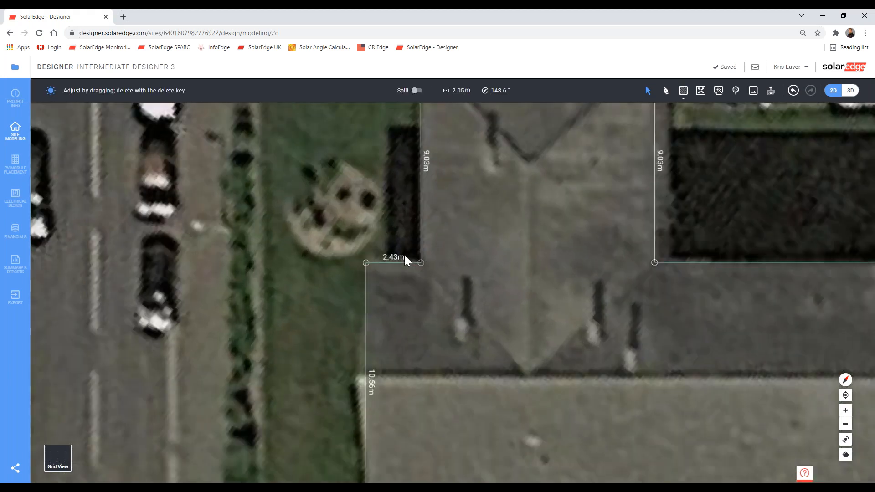
scroll(405, 259, down, 5)
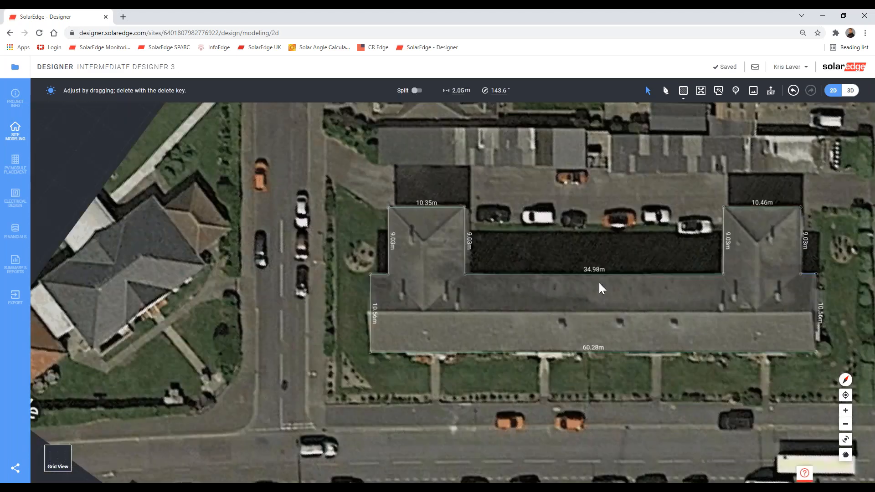
right_drag(529, 280, 390, 275)
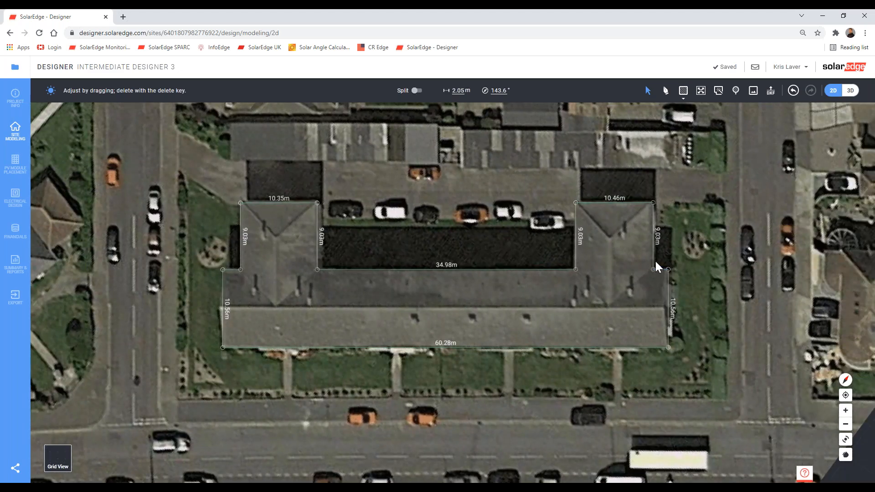
Move the right wing's outer edge inward, giving a 10.07 m end edge and a 2.44 m step.
scroll(655, 262, up, 4)
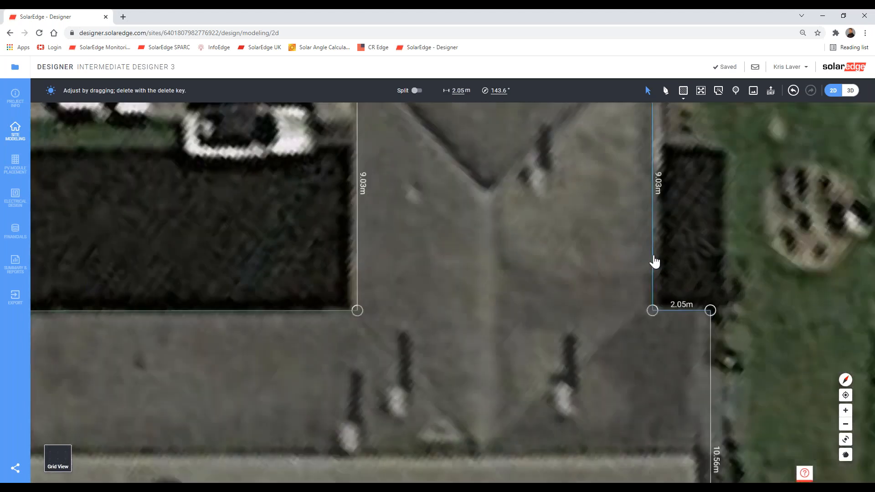
drag(653, 260, 641, 255)
scroll(676, 275, down, 5)
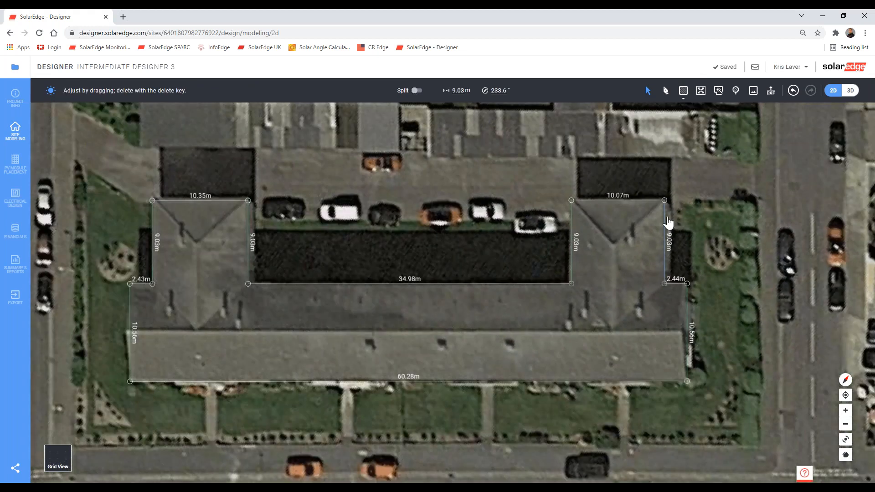
Move the right wing's outer edge outward to the roof line, giving a 10.44 m end edge and a 2.07 m step.
scroll(669, 221, up, 5)
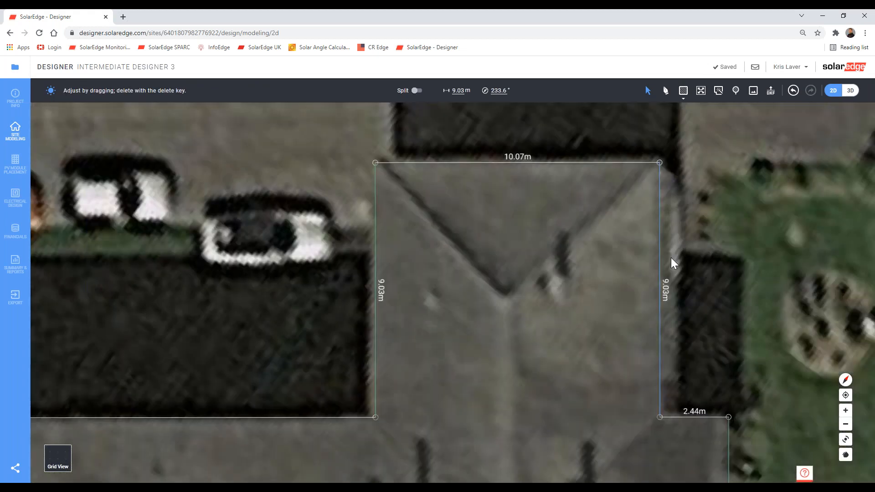
drag(661, 264, 709, 332)
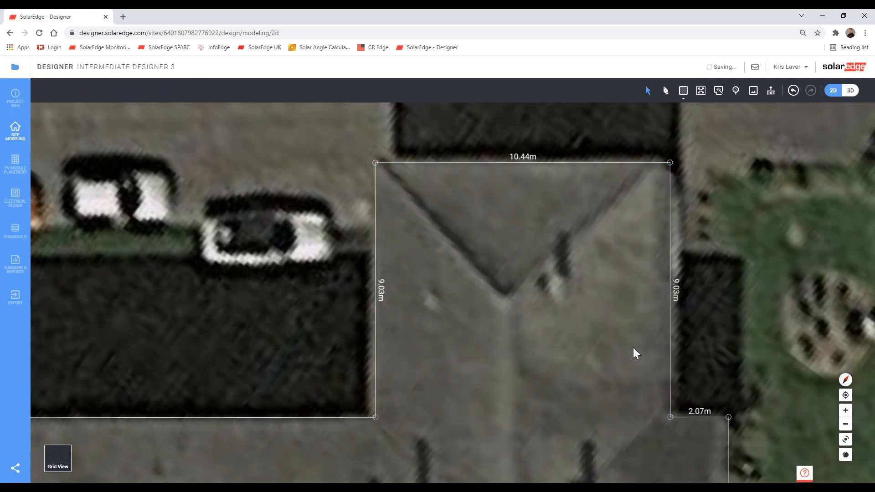
scroll(633, 347, down, 5)
scroll(456, 265, down, 3)
Draw the left wing's hip: a 5.18 m line inward from the end edge's midpoint, with 7.32 m lines to both corners.
click(666, 90)
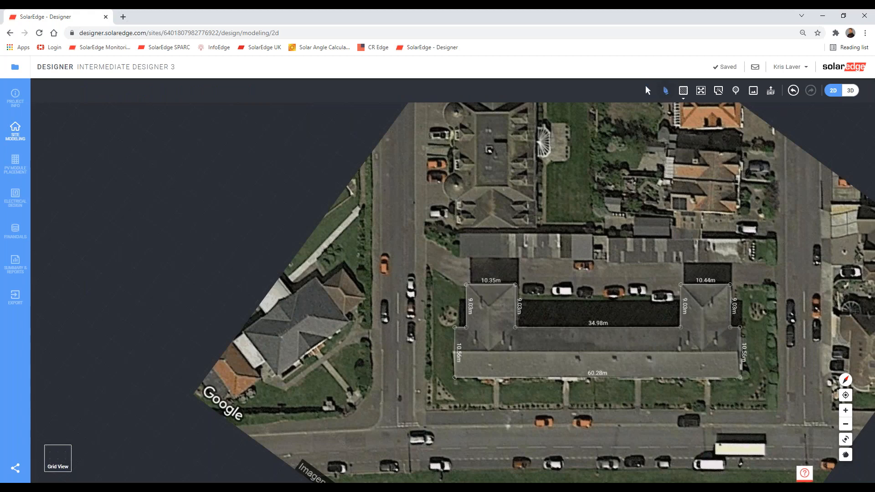
scroll(489, 292, up, 3)
scroll(489, 292, up, 4)
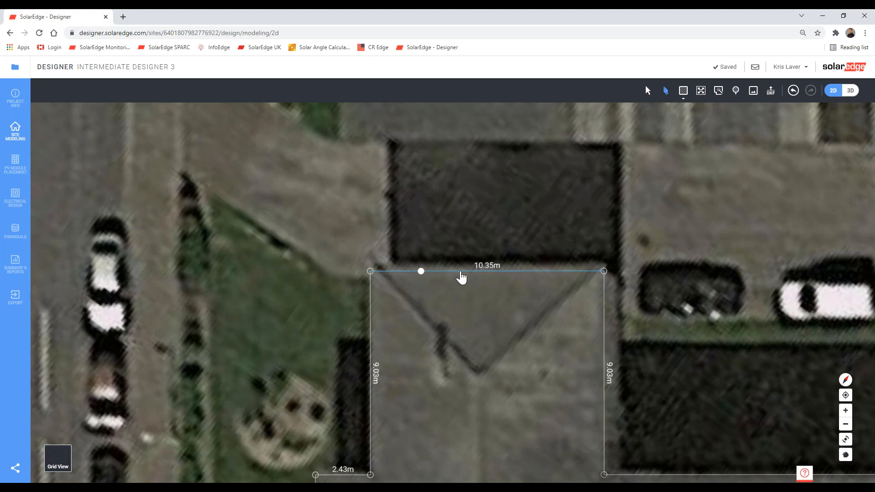
click(487, 272)
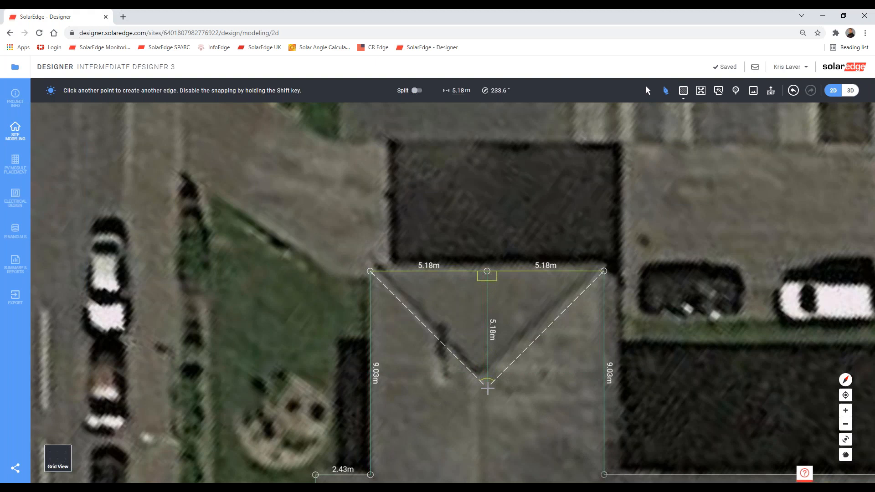
click(552, 326)
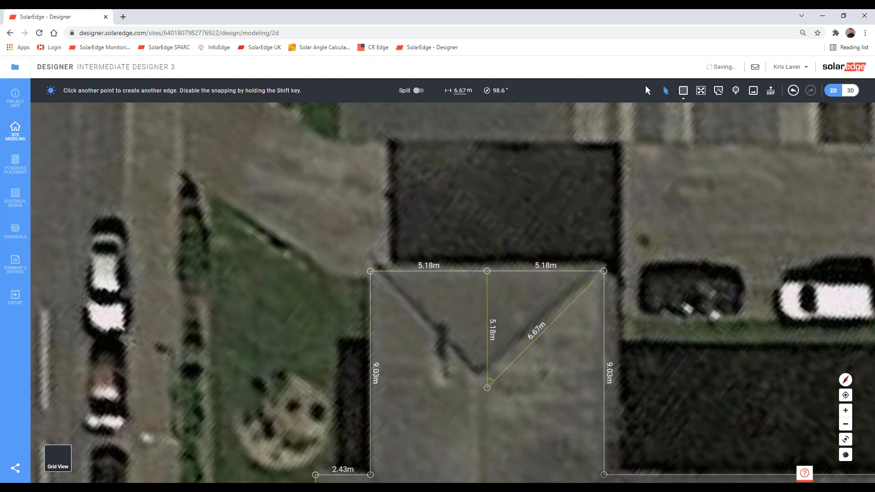
click(479, 389)
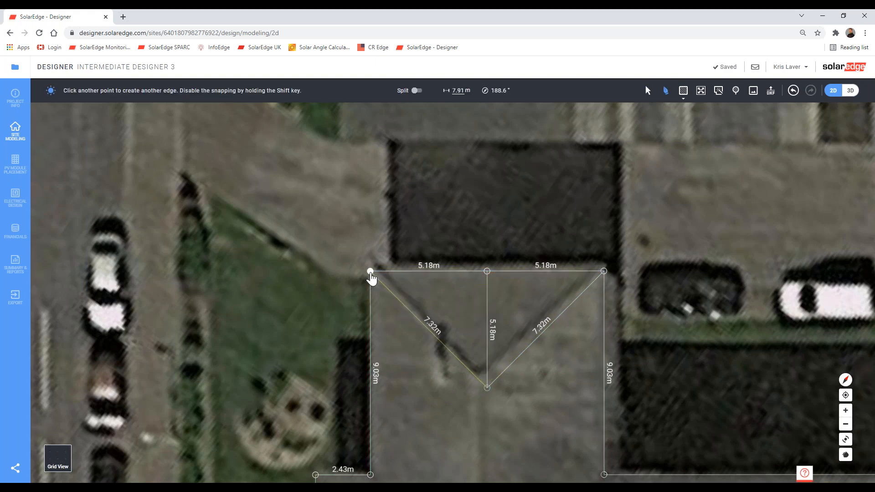
key(Escape)
right_drag(519, 407, 518, 317)
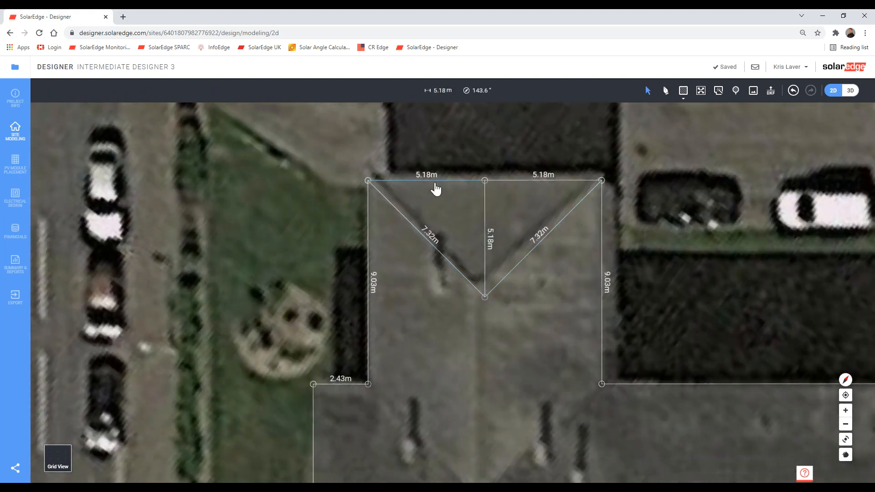
click(666, 90)
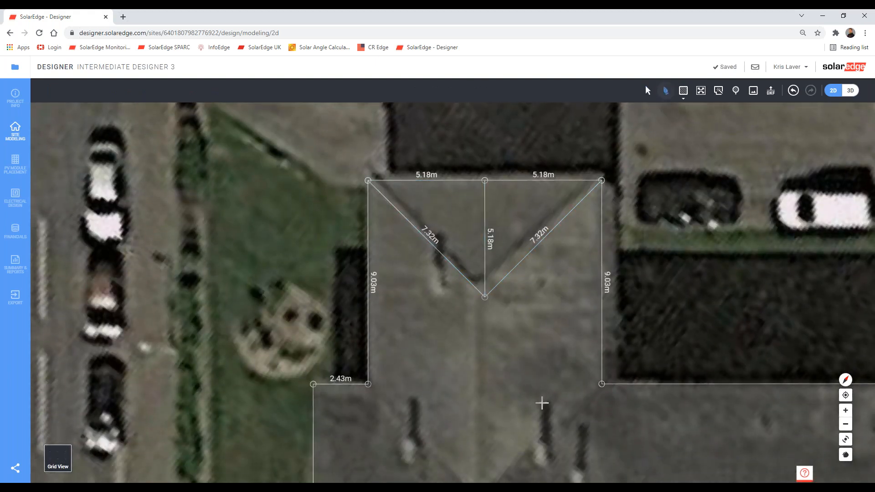
scroll(541, 404, down, 2)
right_drag(543, 307, 516, 269)
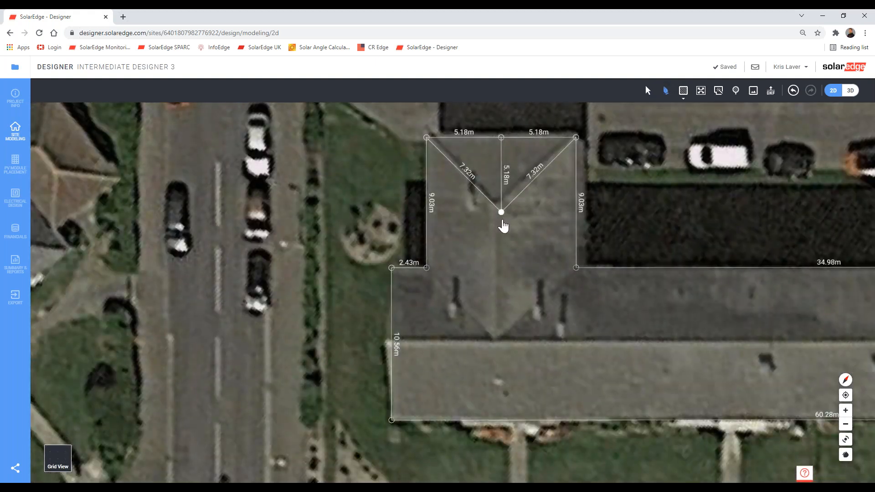
click(502, 220)
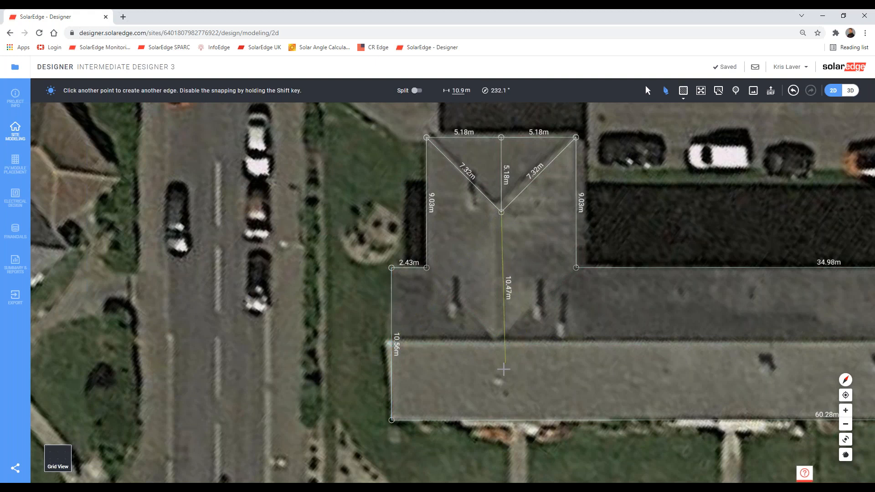
key(Escape)
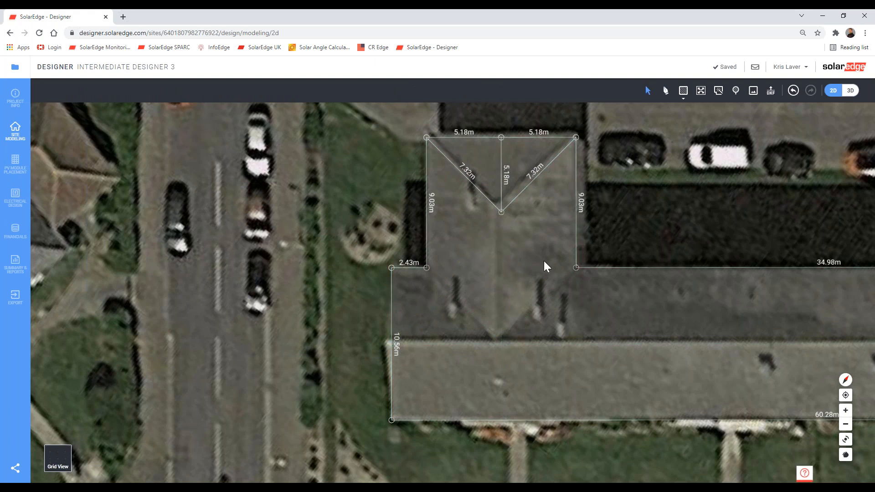
click(665, 90)
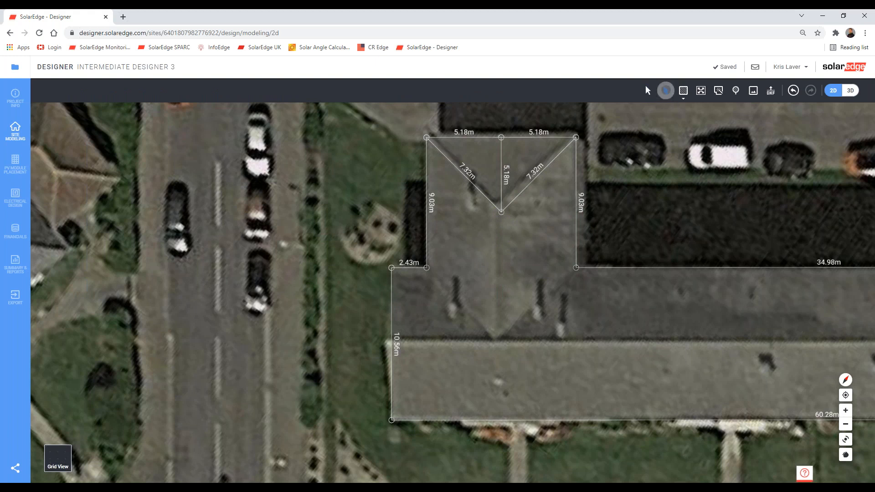
click(501, 212)
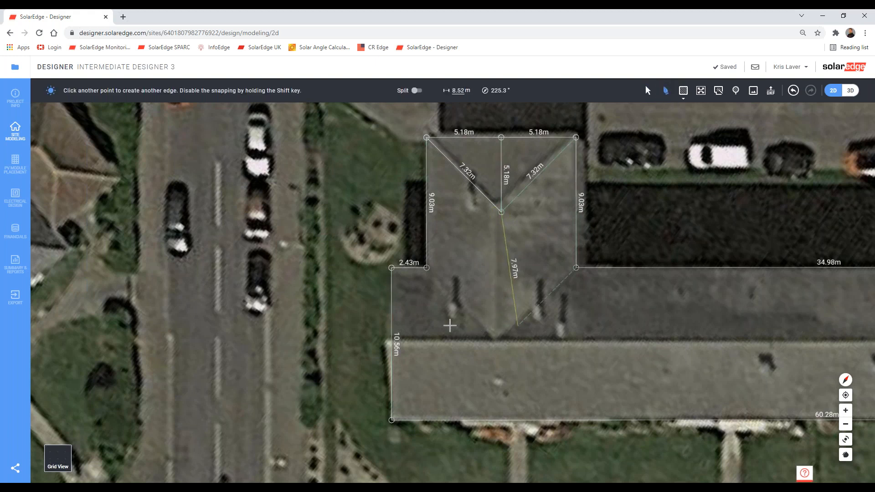
key(Escape)
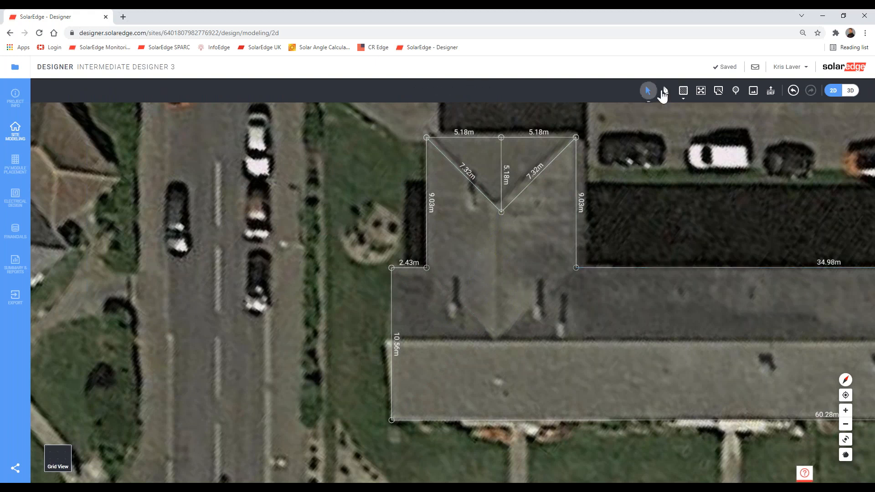
Draw the 60.28 m main ridge line between the midpoints of the building's two 10.56 m end edges.
click(666, 90)
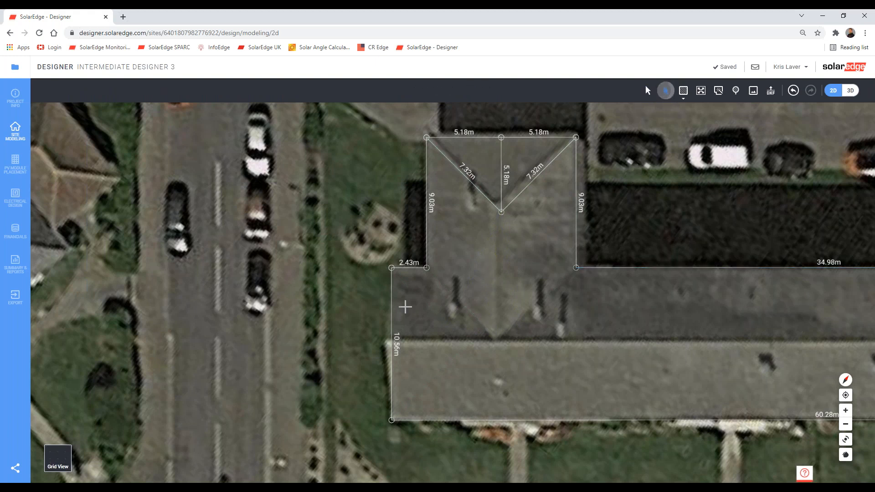
click(391, 345)
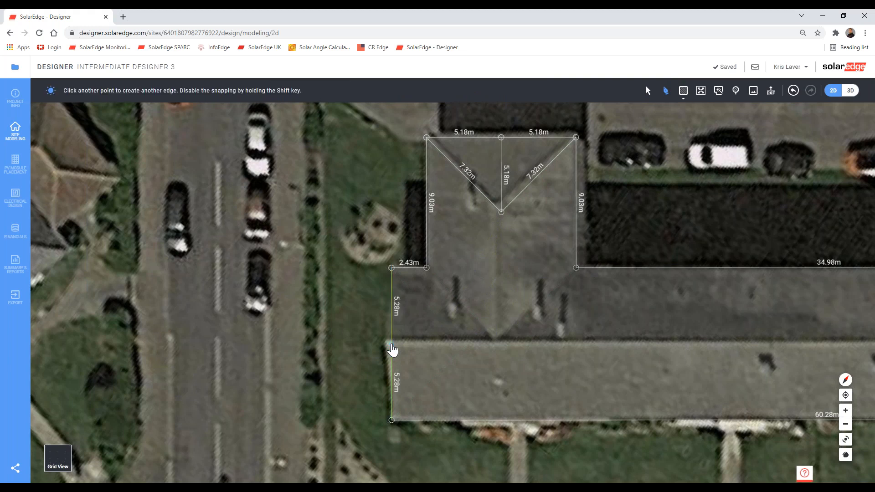
right_drag(716, 352, 300, 288)
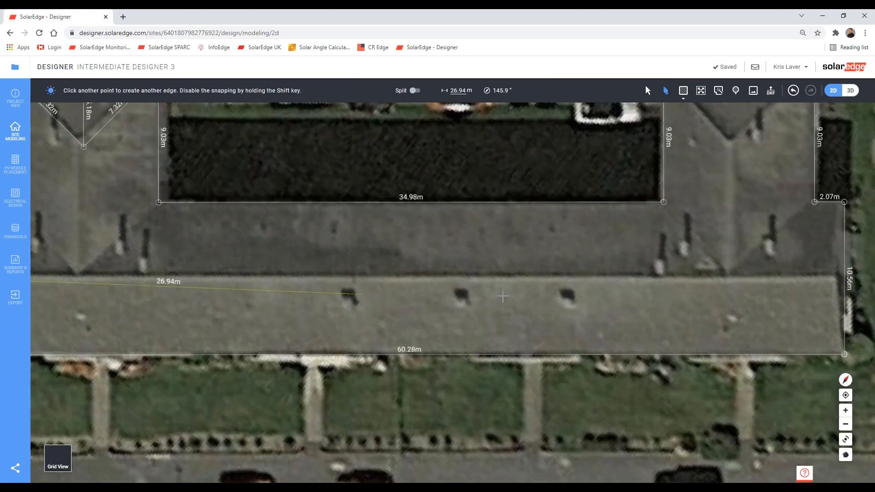
scroll(503, 296, down, 4)
scroll(514, 297, down, 3)
scroll(567, 290, up, 5)
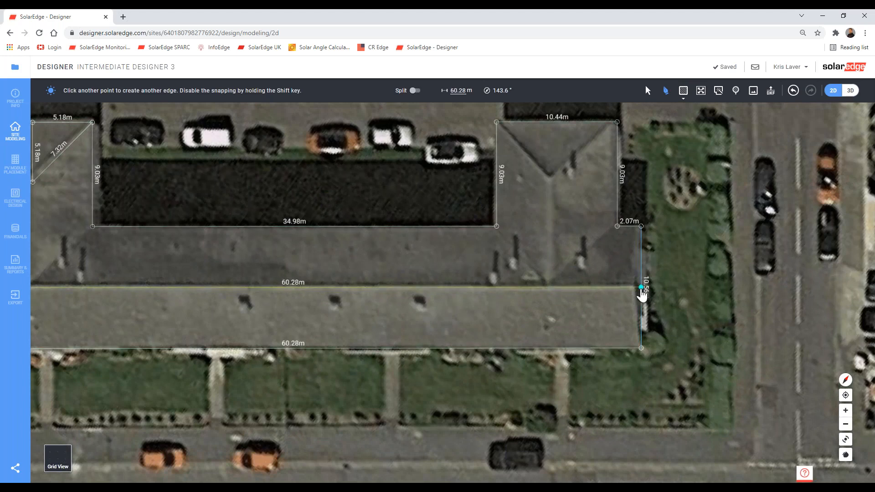
click(475, 293)
scroll(504, 325, down, 4)
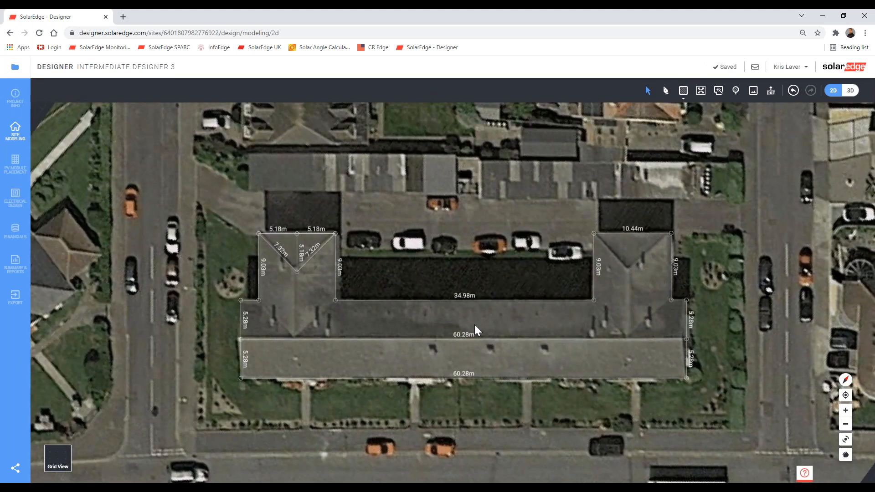
scroll(474, 325, down, 5)
scroll(475, 325, up, 8)
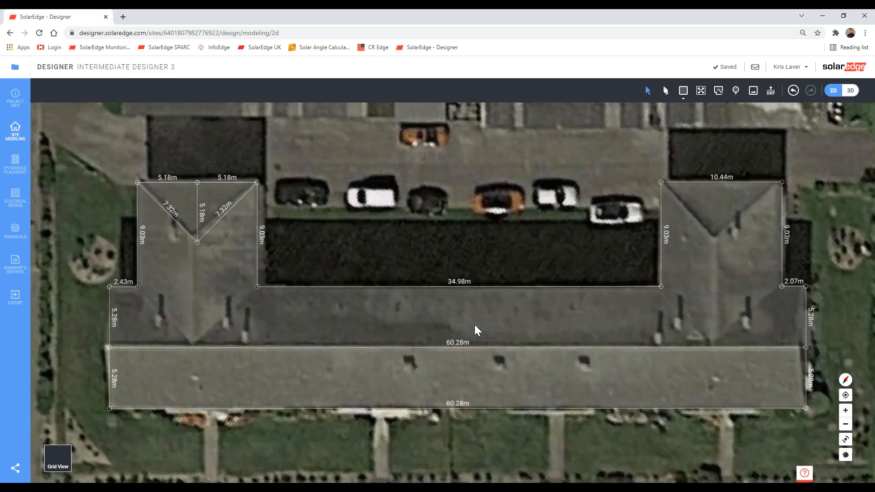
scroll(475, 324, down, 3)
scroll(475, 324, down, 5)
right_drag(475, 324, 454, 319)
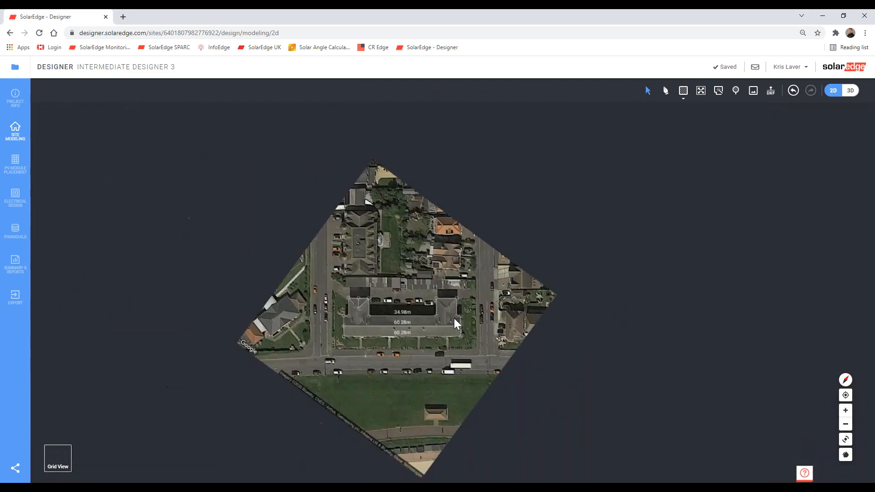
scroll(414, 323, up, 3)
scroll(414, 322, up, 10)
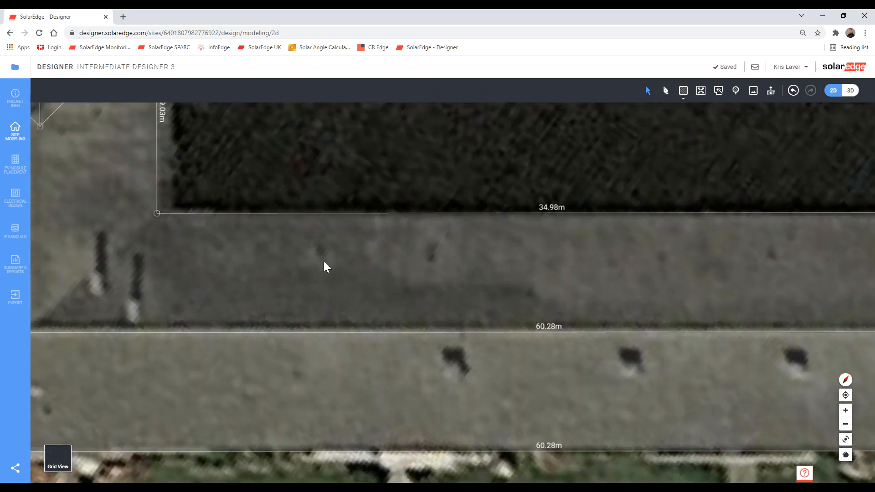
Draw the left wing's 9.03 m ridge from the hip's inner point towards the main ridge, with 7.32 m valley lines to both inner corners.
scroll(324, 261, down, 3)
right_drag(324, 262, 515, 345)
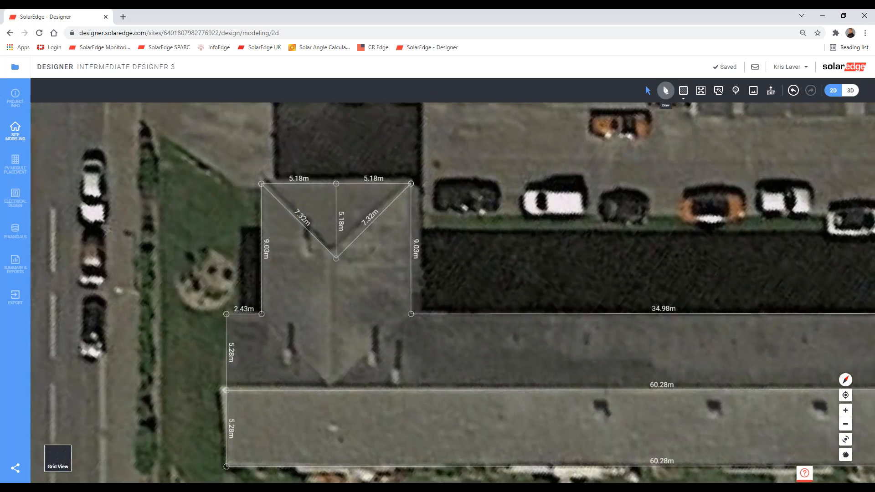
click(666, 91)
click(336, 259)
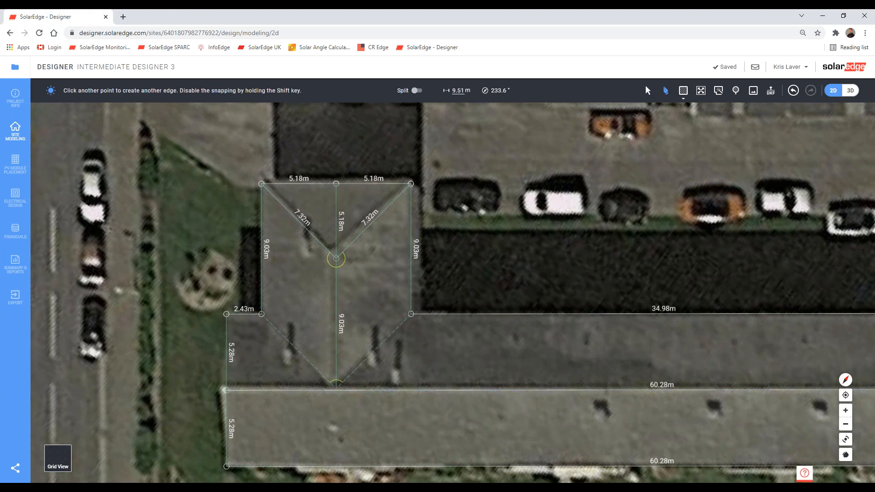
scroll(336, 392, up, 5)
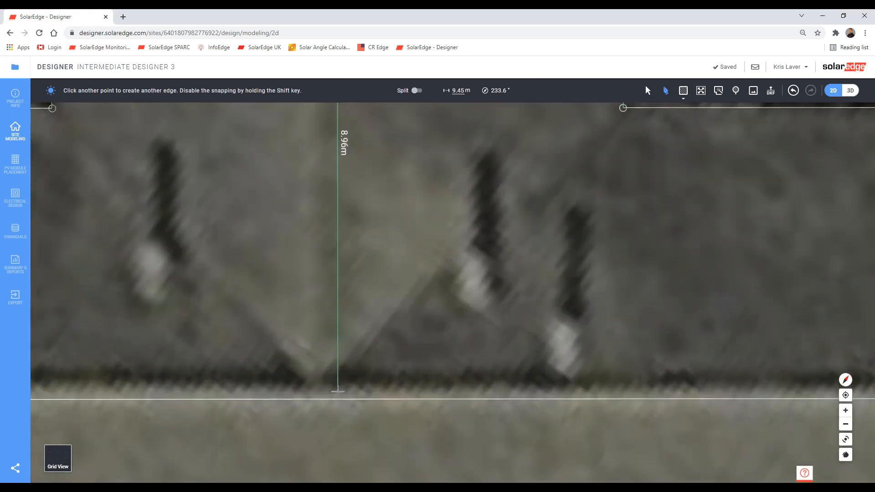
click(344, 386)
scroll(470, 267, down, 3)
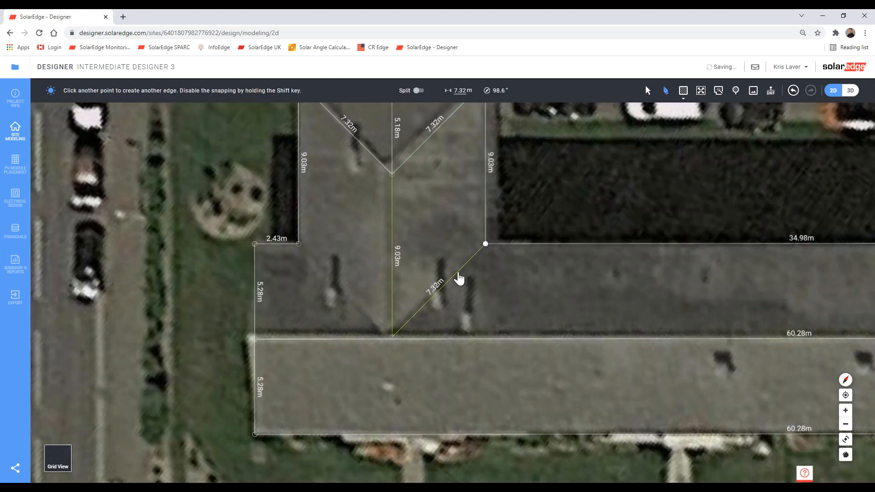
click(459, 278)
click(391, 338)
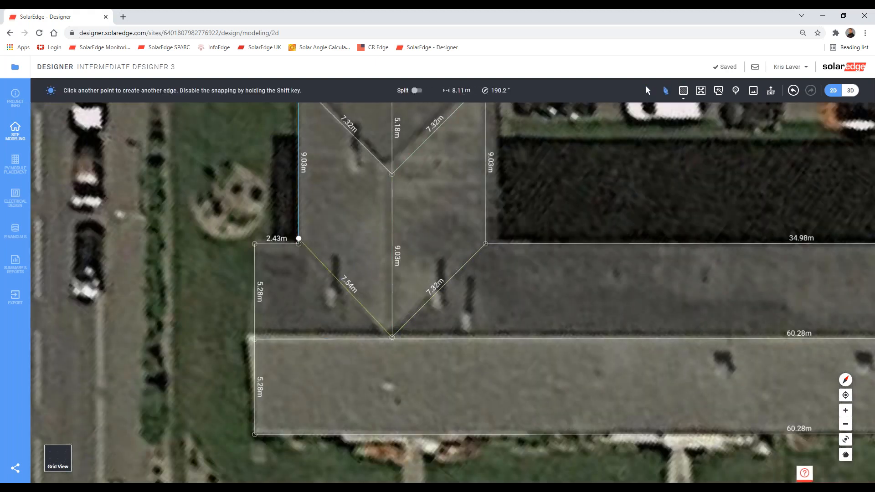
key(Escape)
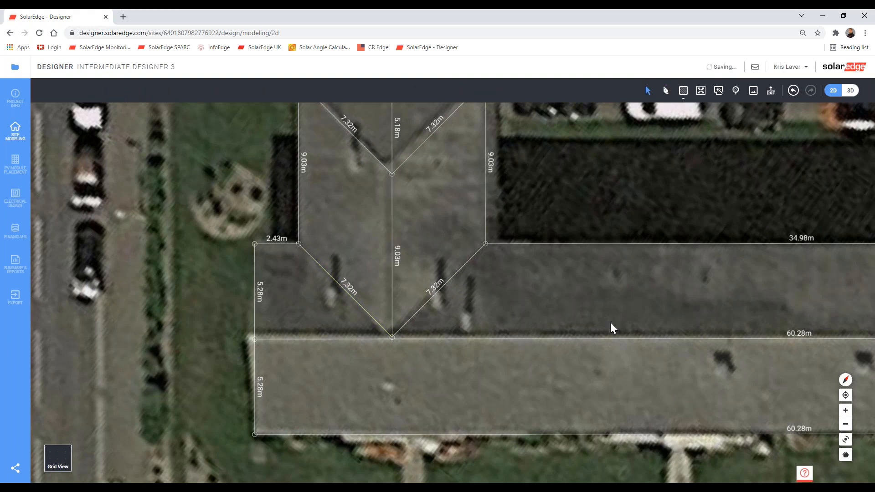
Draw the right wing's hip: a 5.22 m line inward from the end edge's midpoint, with 7.39 m lines to both corners.
drag(449, 322, 202, 316)
drag(688, 285, 388, 289)
drag(593, 315, 426, 372)
click(666, 93)
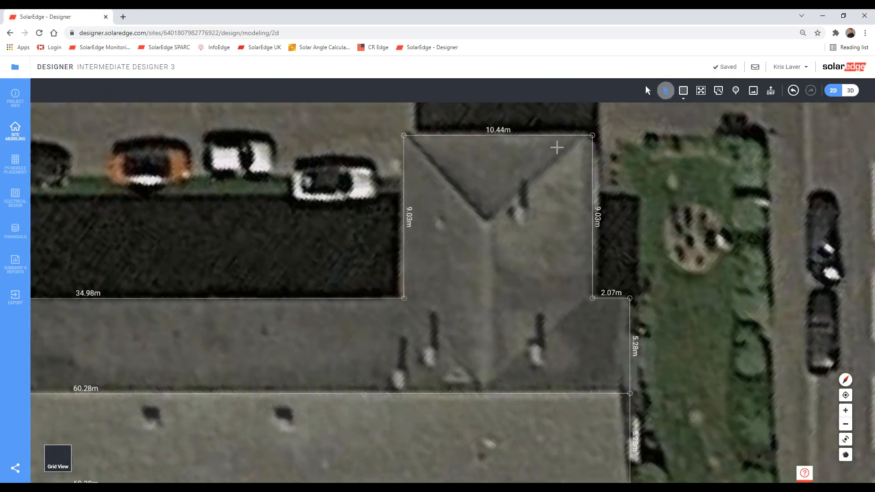
click(498, 137)
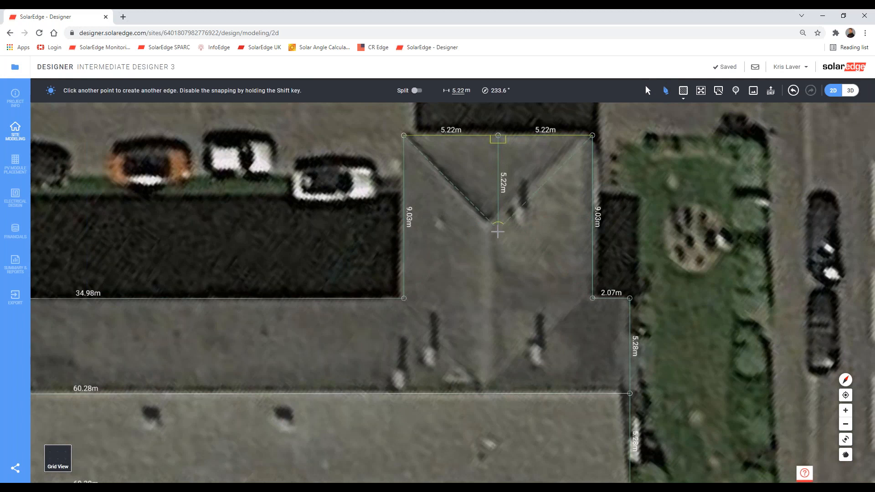
click(533, 201)
click(592, 137)
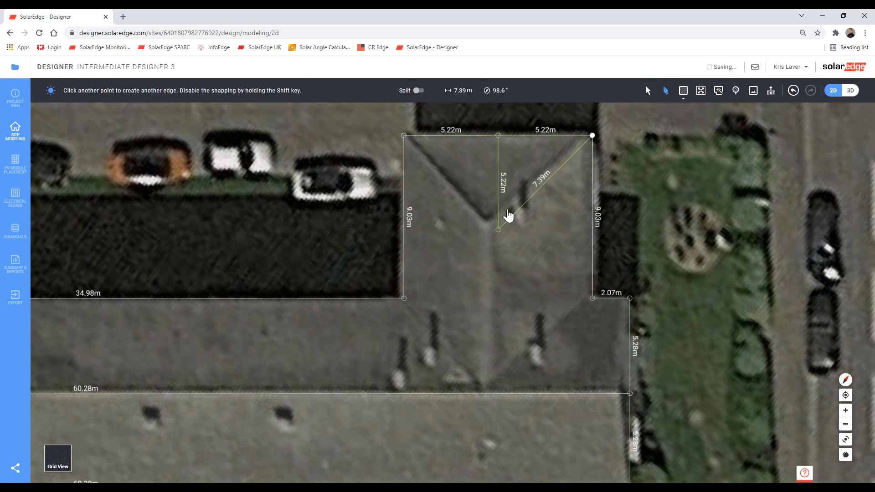
click(503, 229)
click(499, 232)
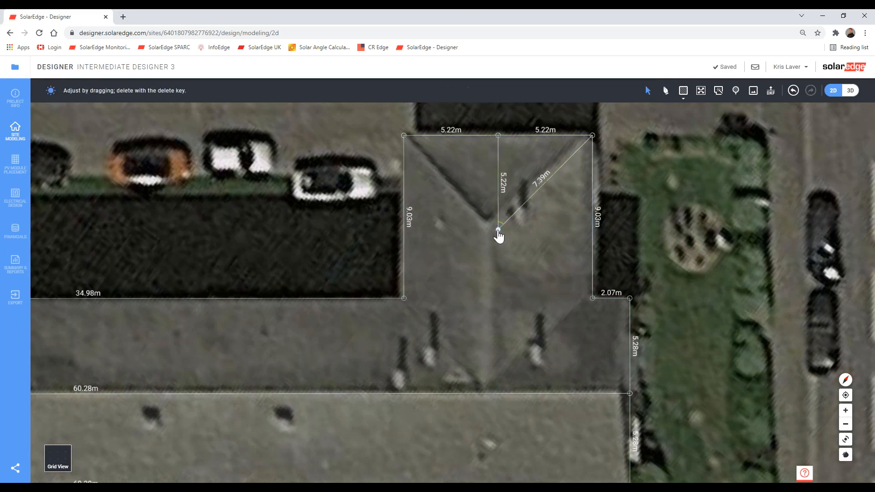
click(498, 232)
click(404, 135)
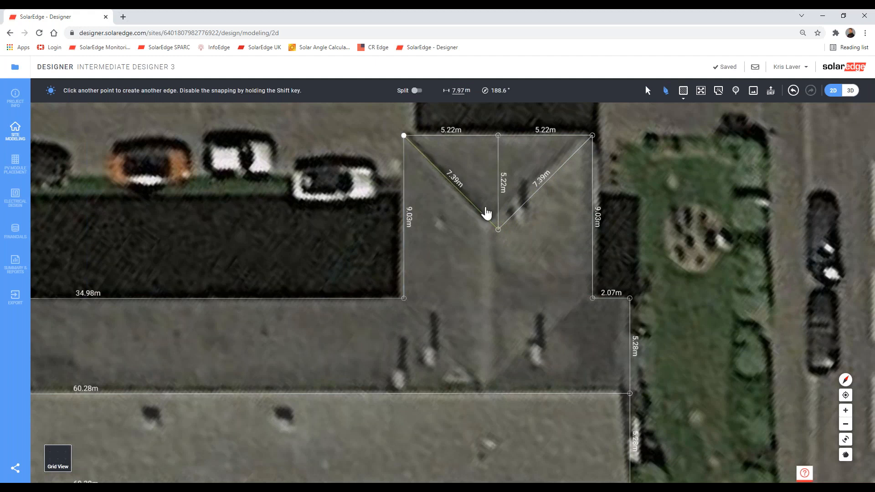
key(Escape)
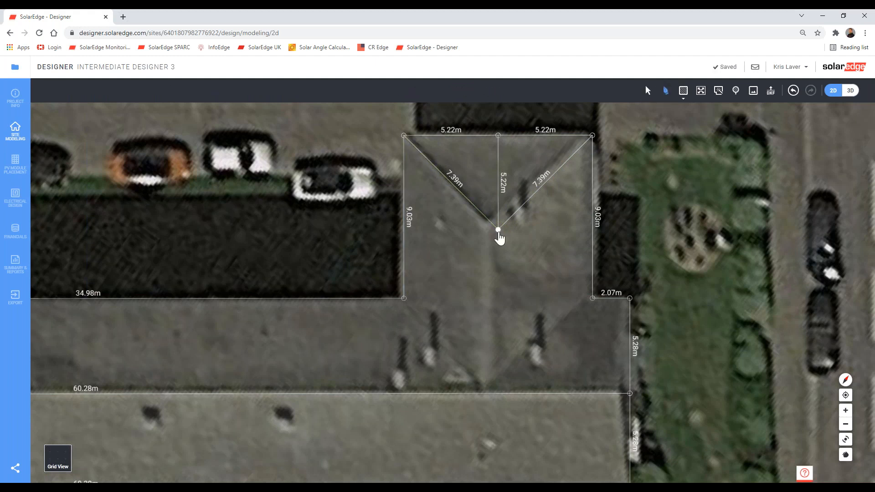
Draw the right wing's 9.08 m ridge from the hip's inner point to the main ridge, with 7.42 m valley lines to both inner corners.
click(498, 230)
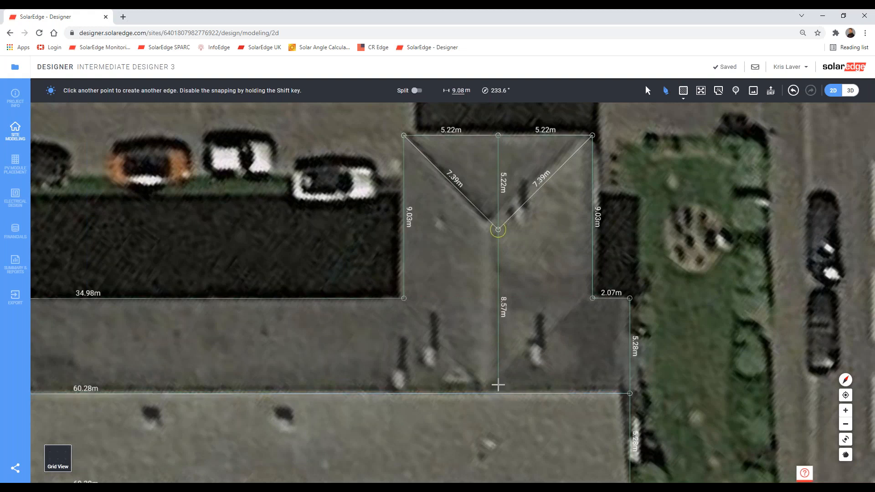
scroll(497, 388, down, 2)
scroll(498, 389, up, 5)
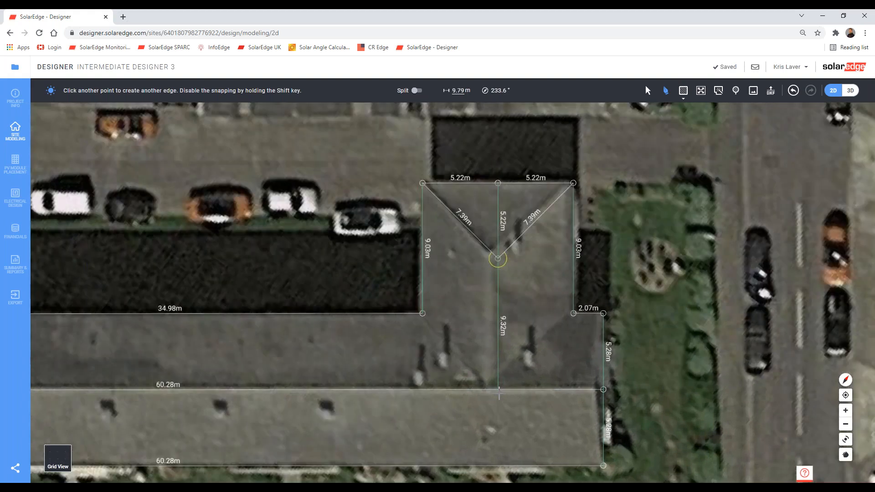
click(497, 386)
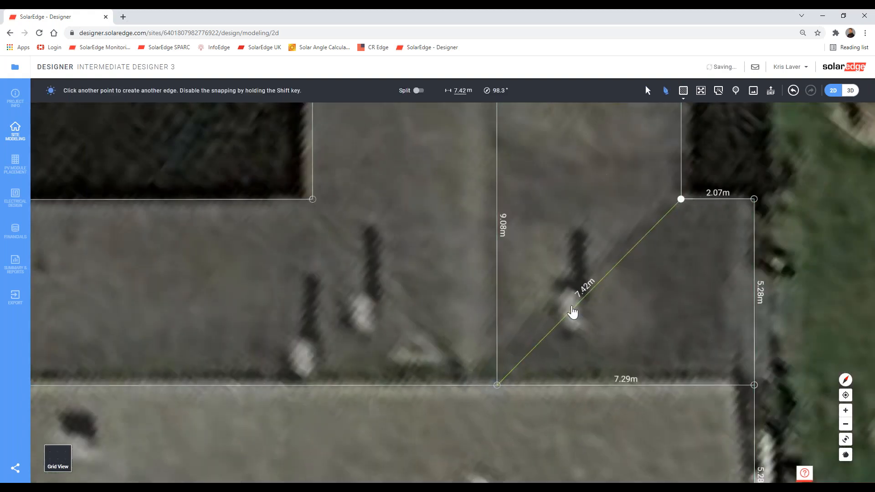
click(497, 385)
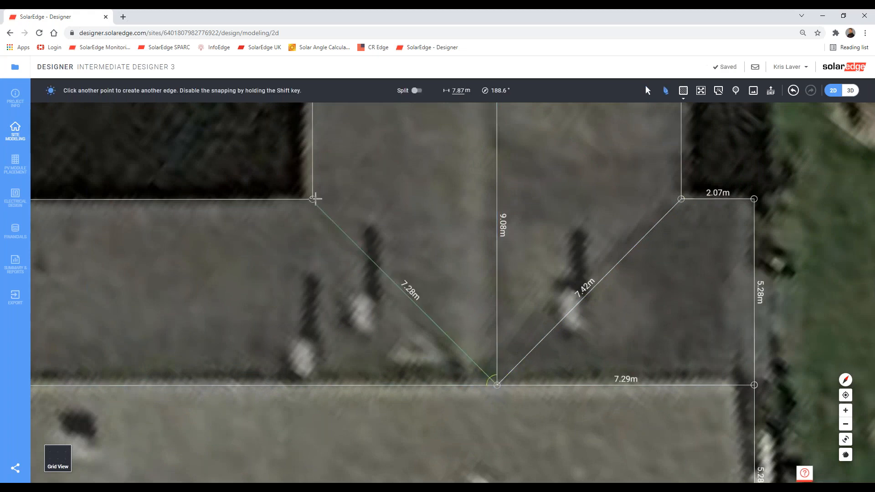
click(328, 208)
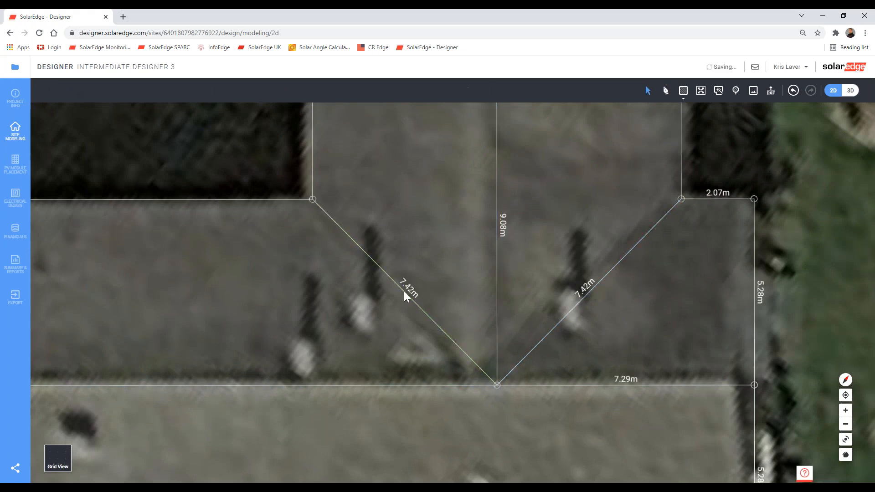
Switch to the 3D view and raise the building's main ridge to a height of 6.33 m.
scroll(581, 299, down, 5)
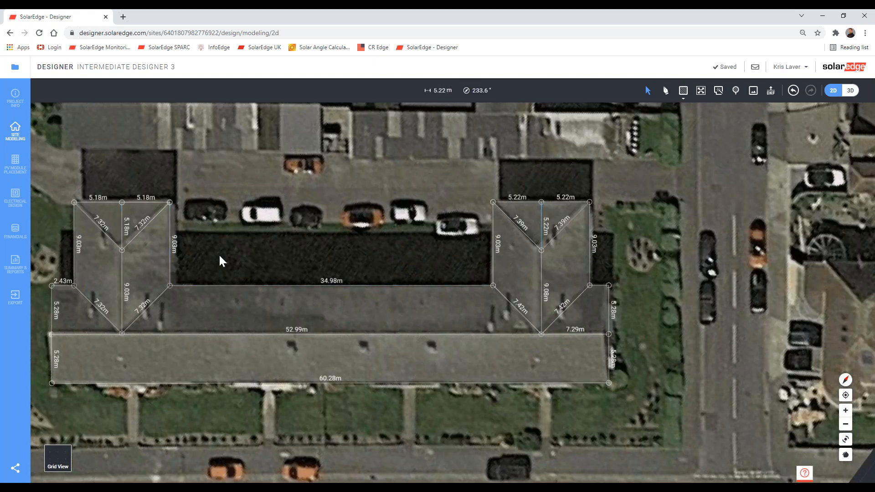
click(850, 93)
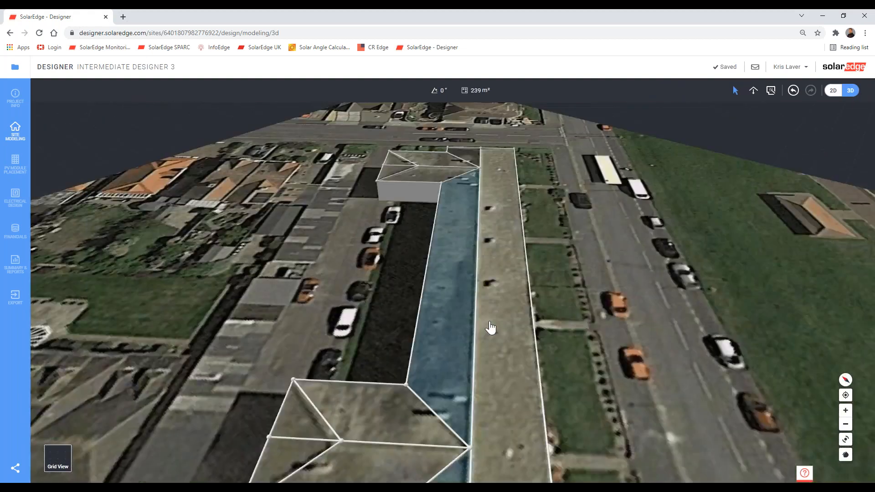
right_drag(490, 327, 465, 263)
scroll(463, 262, up, 3)
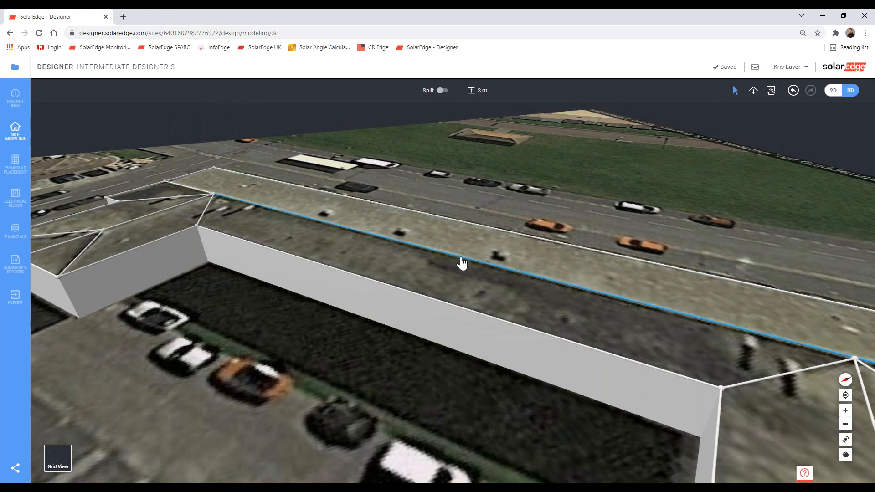
scroll(462, 263, down, 4)
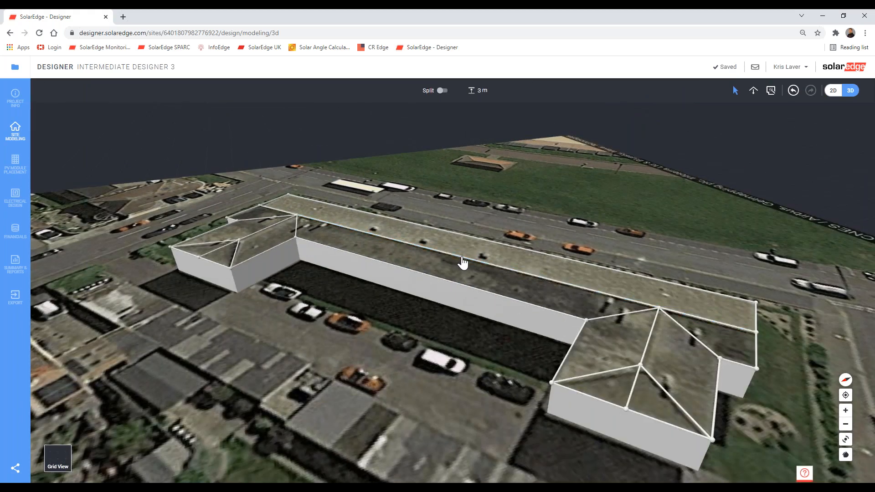
click(463, 263)
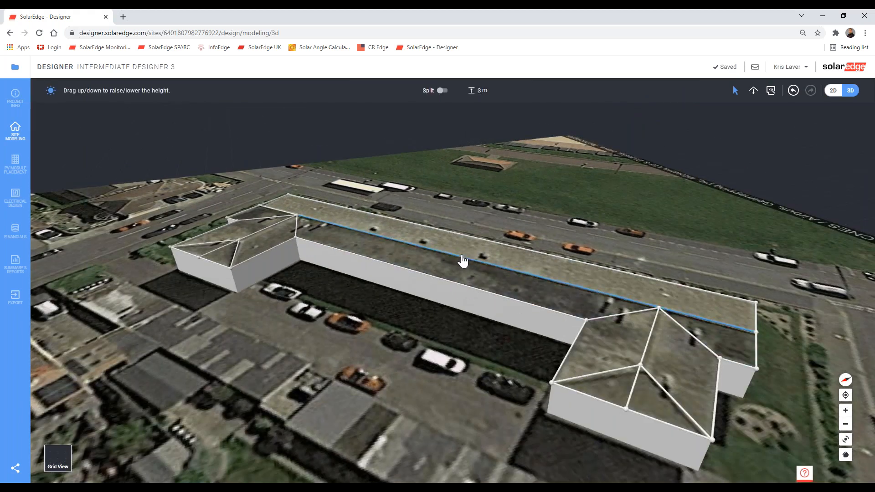
drag(461, 255, 460, 220)
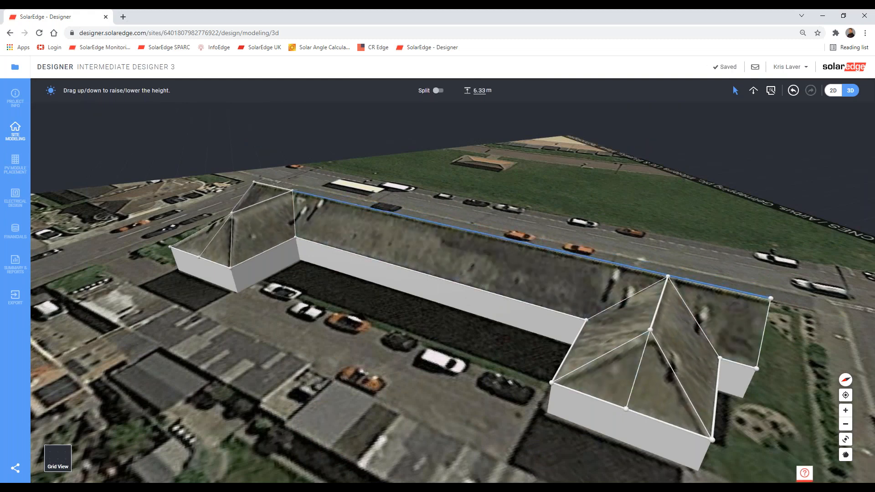
Delete the 5.22 m and 5.18 m centre lines of both wings' hips in the 2D view and return to the 3D view.
click(833, 90)
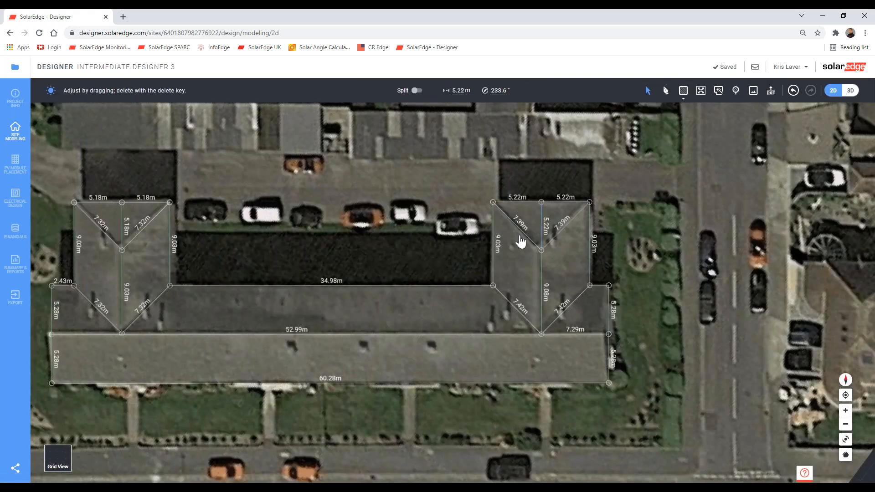
key(Delete)
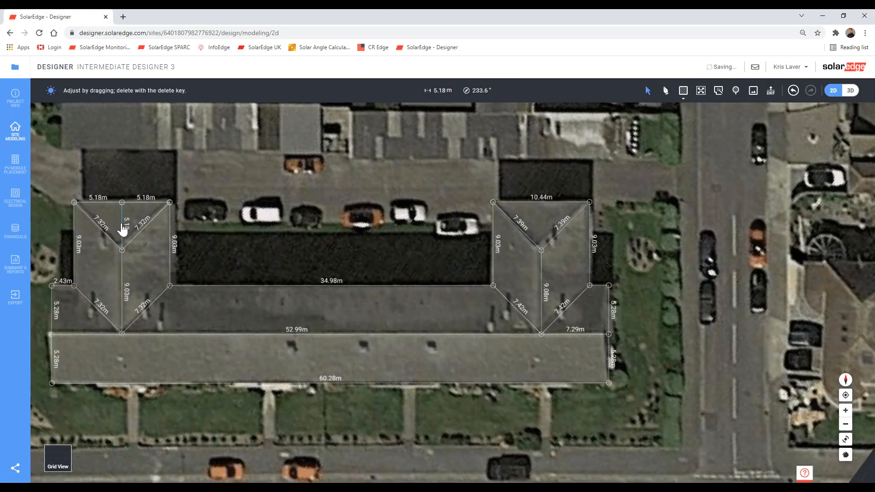
key(Delete)
drag(383, 243, 475, 244)
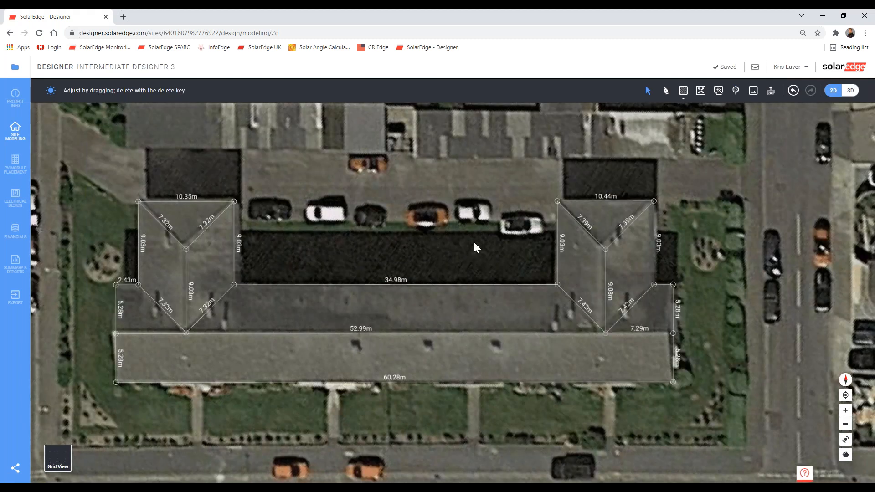
click(851, 91)
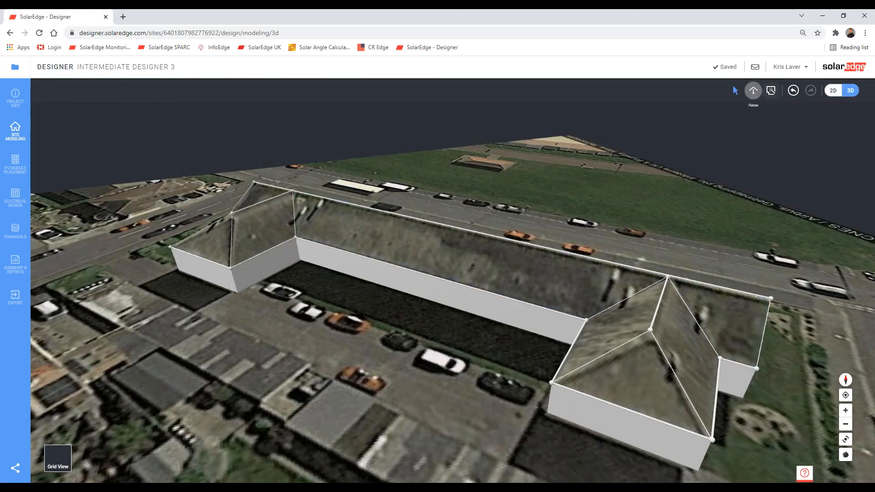
Flatten the building's roof to reset the heights of all its connected edges.
click(751, 95)
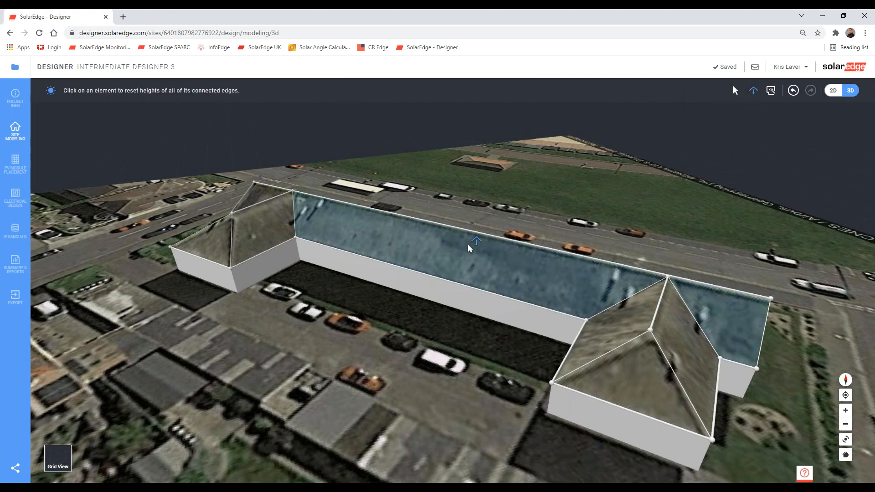
click(469, 245)
click(754, 92)
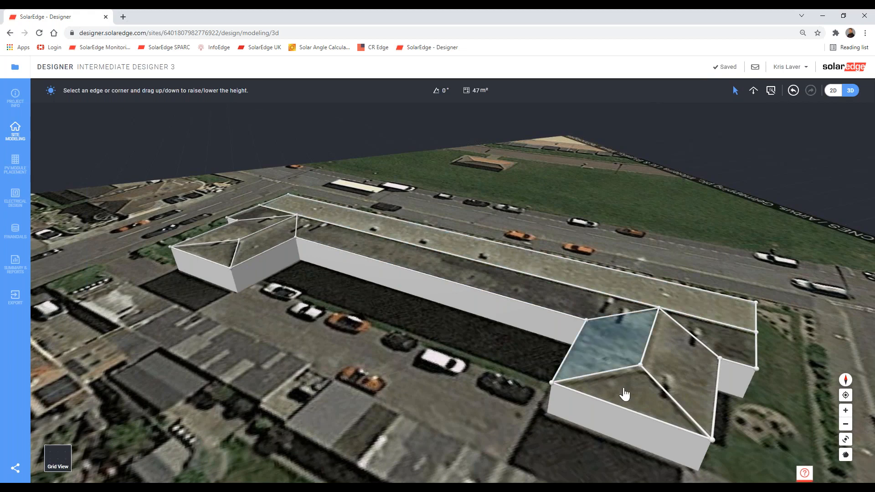
Raise the main ridge and set the pitch of the main roof face between the wings to 30°.
click(475, 262)
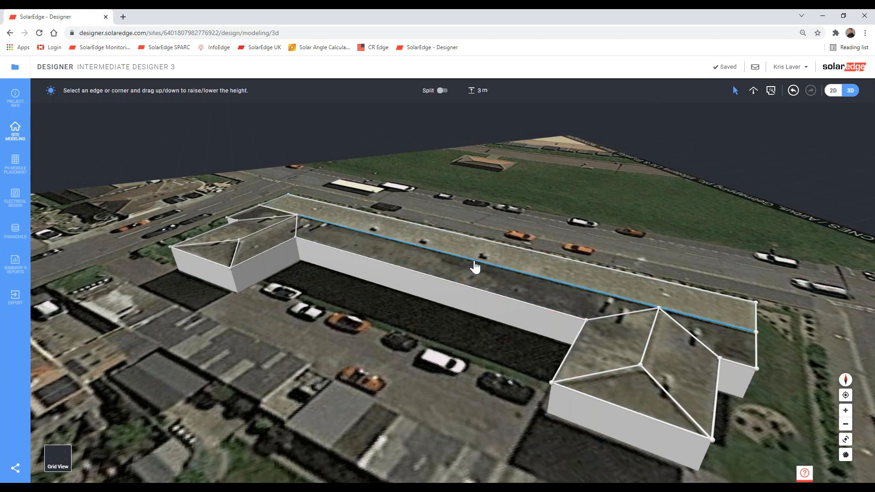
drag(474, 265, 473, 241)
click(458, 270)
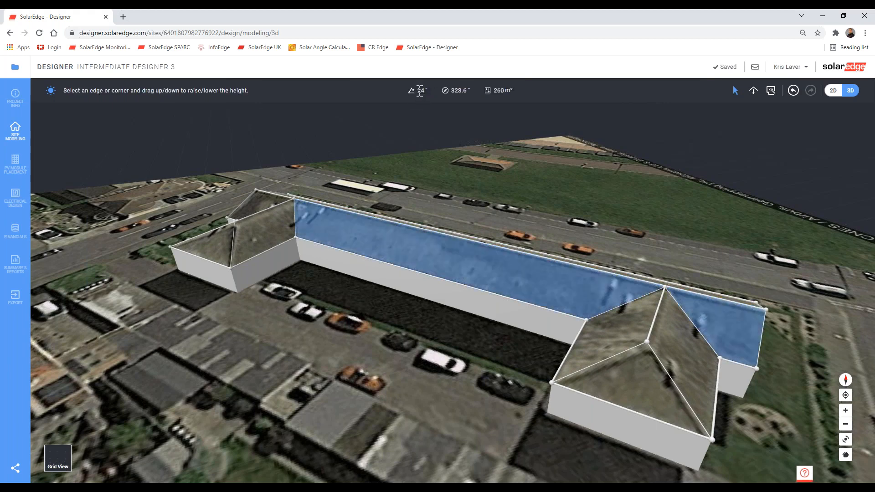
text(30)
key(Return)
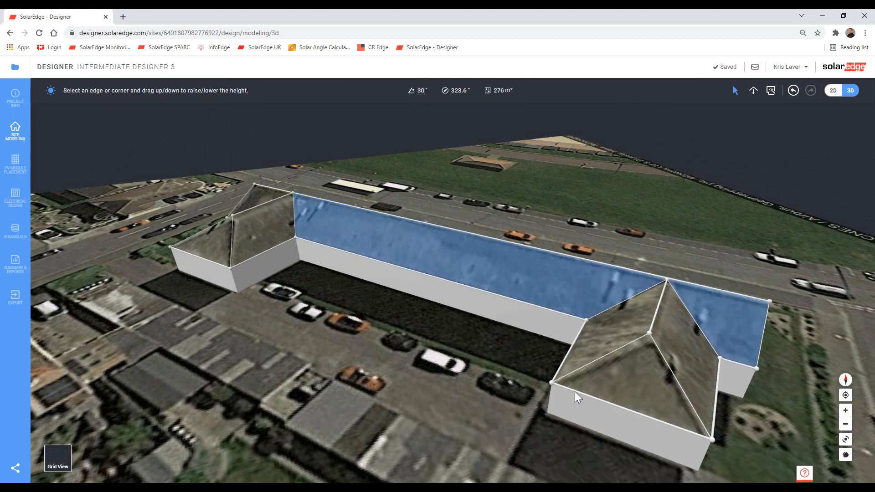
Examine the pitch of the right wing's side roof faces from the opposite side of the building.
right_drag(628, 395, 644, 322)
click(693, 254)
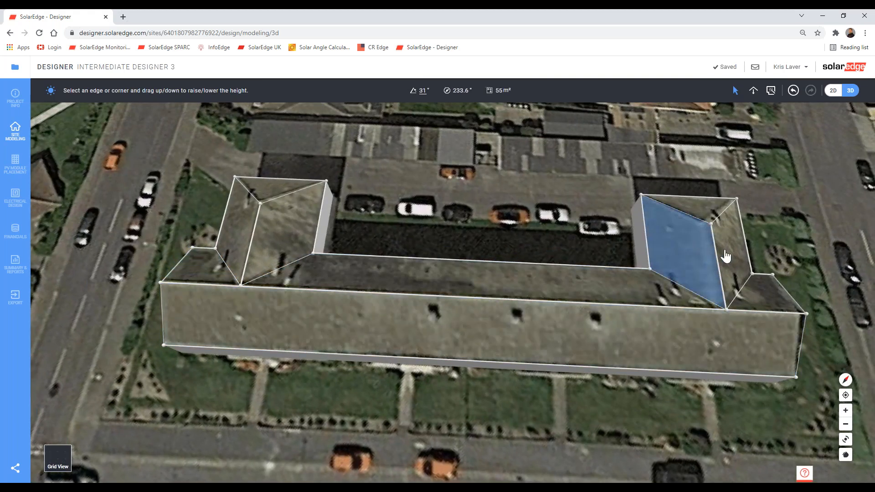
click(725, 252)
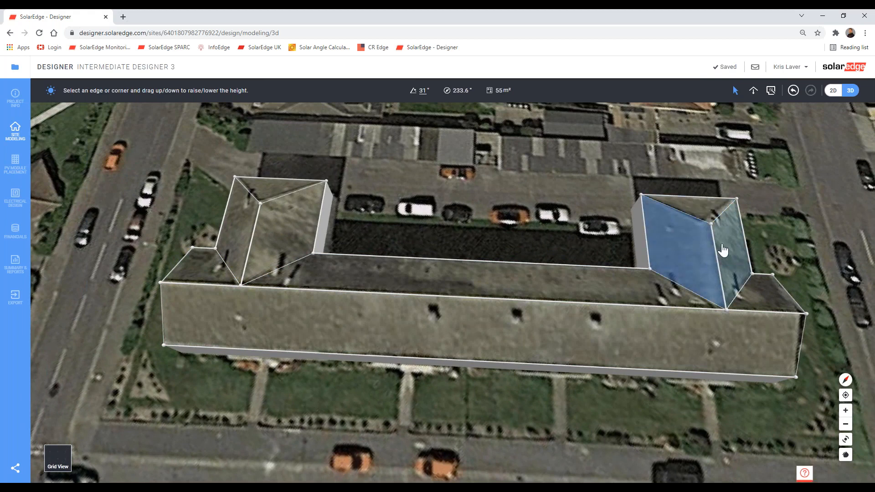
click(686, 260)
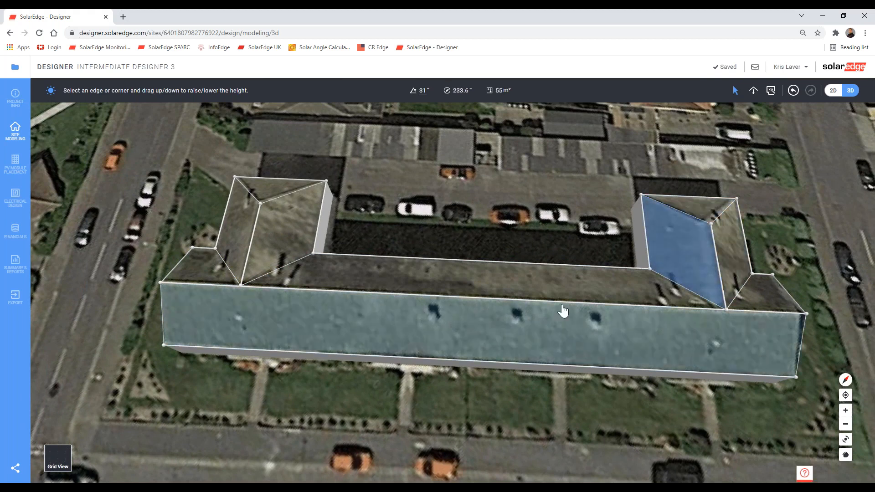
Examine the pitch of the main roof faces and of both wings' side and end faces.
click(564, 308)
click(549, 333)
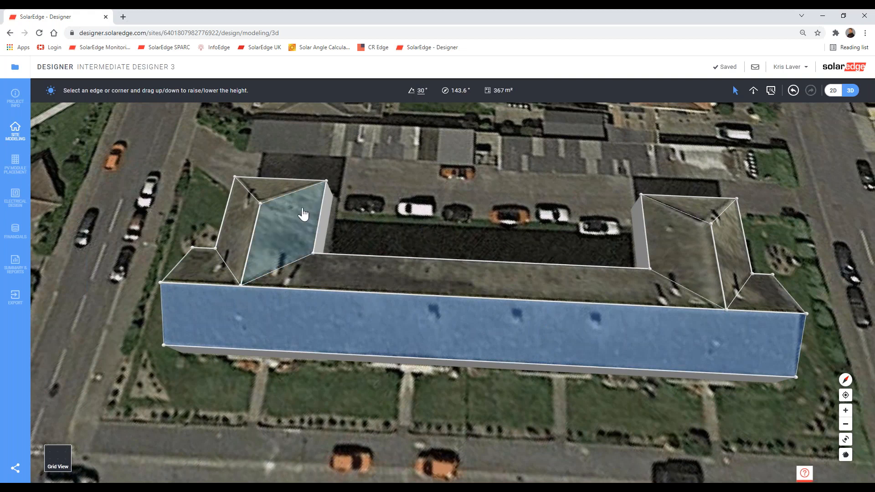
click(302, 210)
click(246, 220)
click(271, 192)
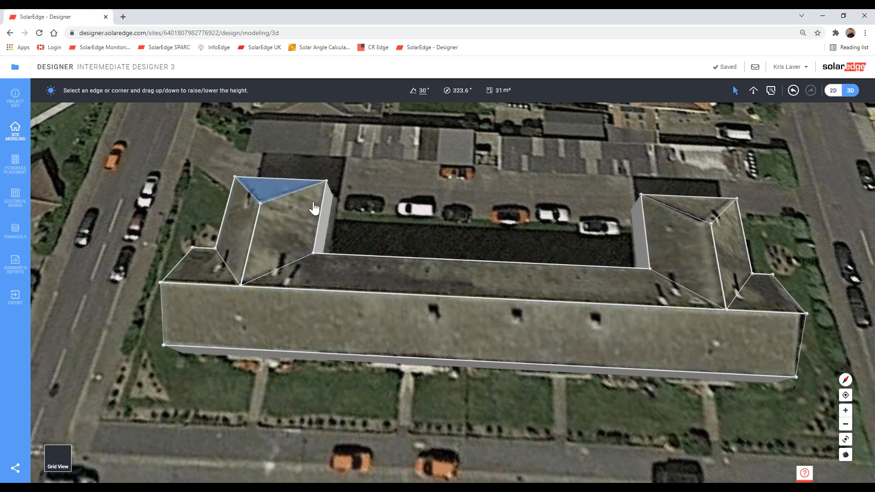
click(679, 232)
click(733, 270)
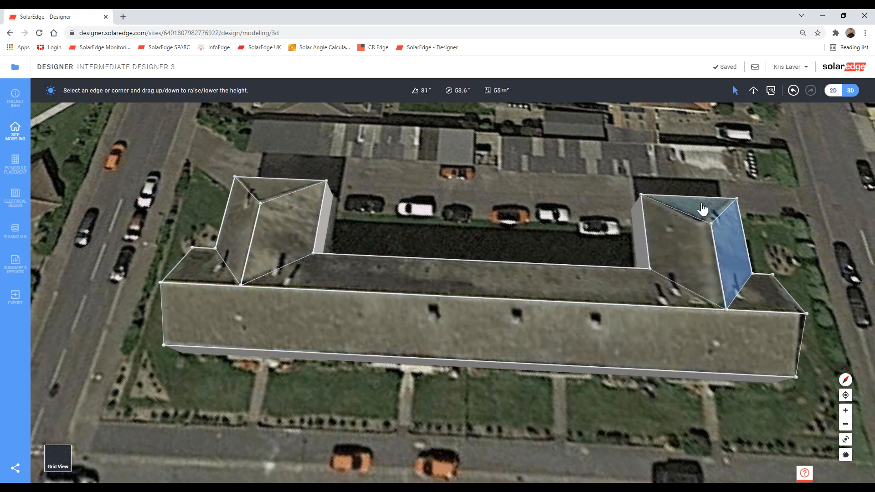
click(699, 207)
click(505, 293)
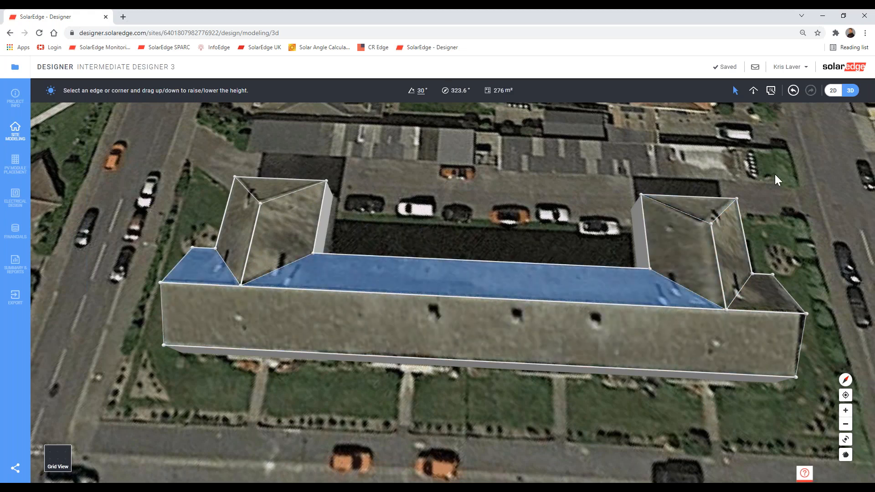
Inspect the vents on the front roof face in the 2D view to see which obstructions need modeling.
click(834, 90)
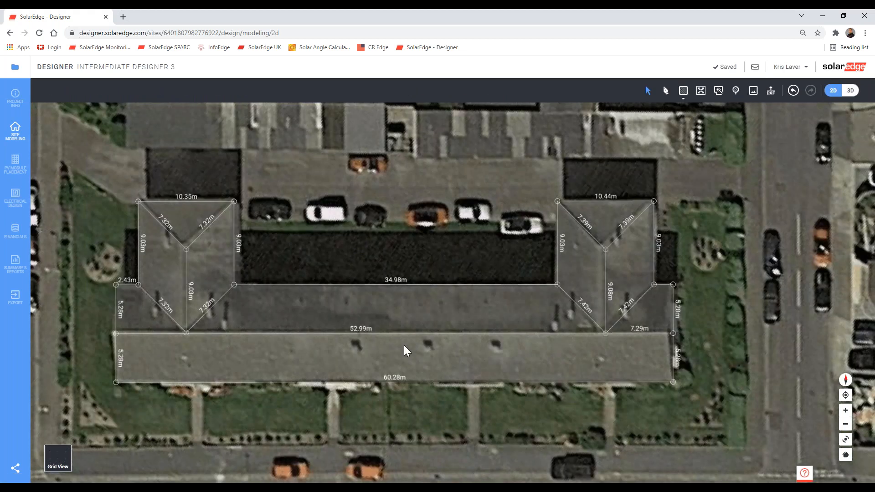
right_drag(503, 283, 553, 272)
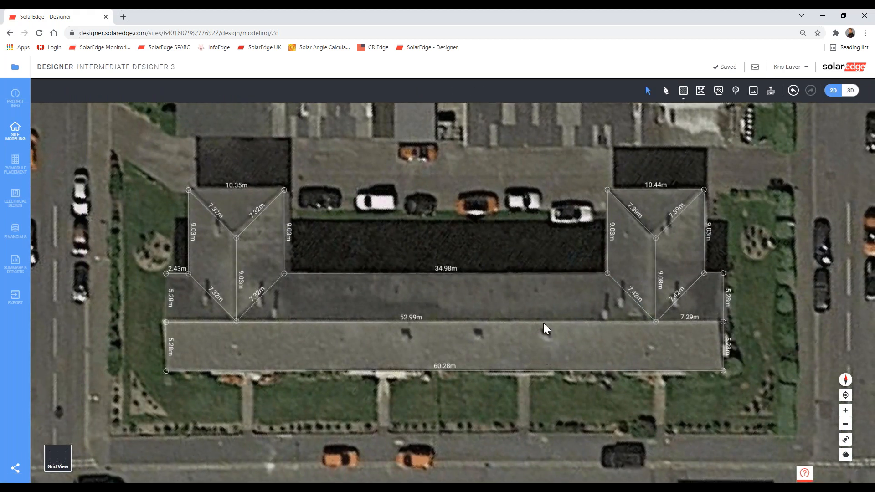
right_drag(543, 322, 526, 177)
scroll(637, 194, up, 1)
right_drag(549, 217, 601, 243)
right_drag(579, 196, 580, 166)
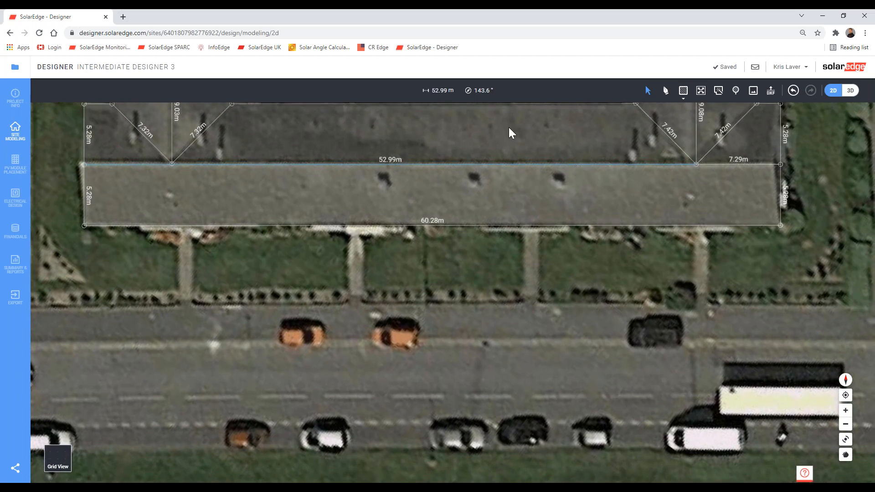
scroll(494, 130, up, 3)
right_drag(567, 202, 590, 162)
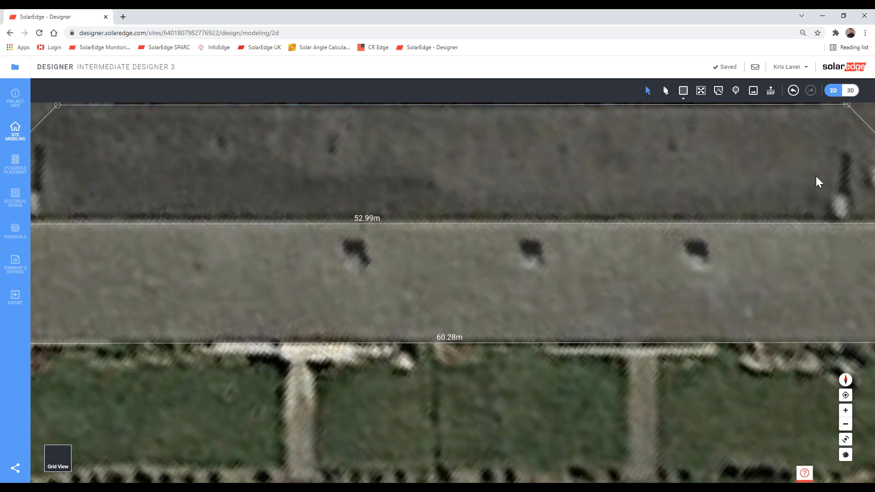
middle_drag(816, 176, 819, 174)
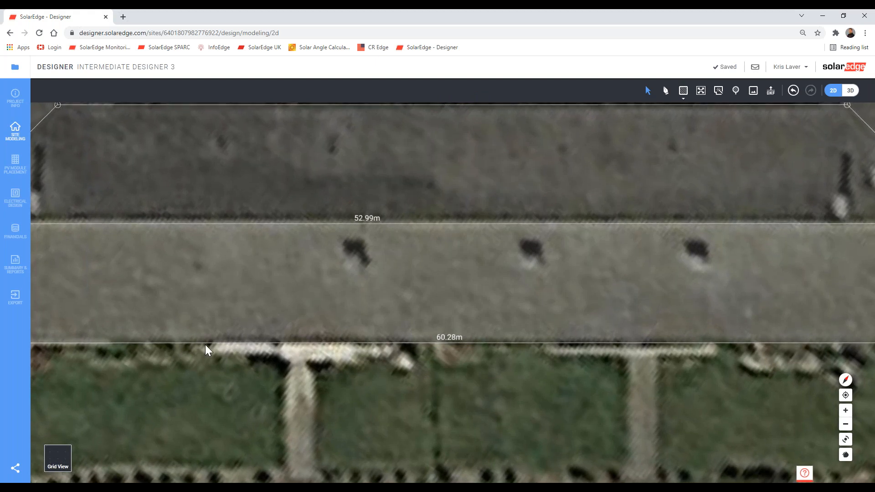
scroll(503, 278, down, 3)
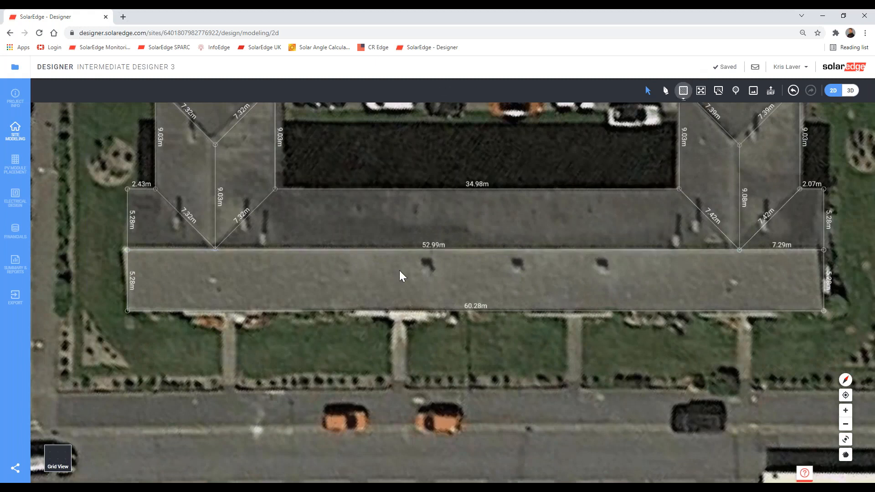
Draw a rectangular obstacle about 0.86 m by 0.73 m over the leftmost vent on the front roof face.
click(684, 94)
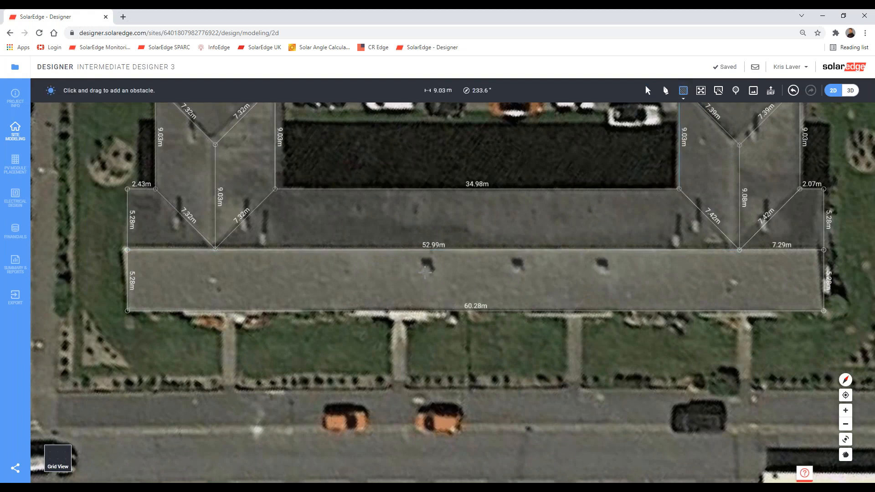
scroll(425, 271, up, 5)
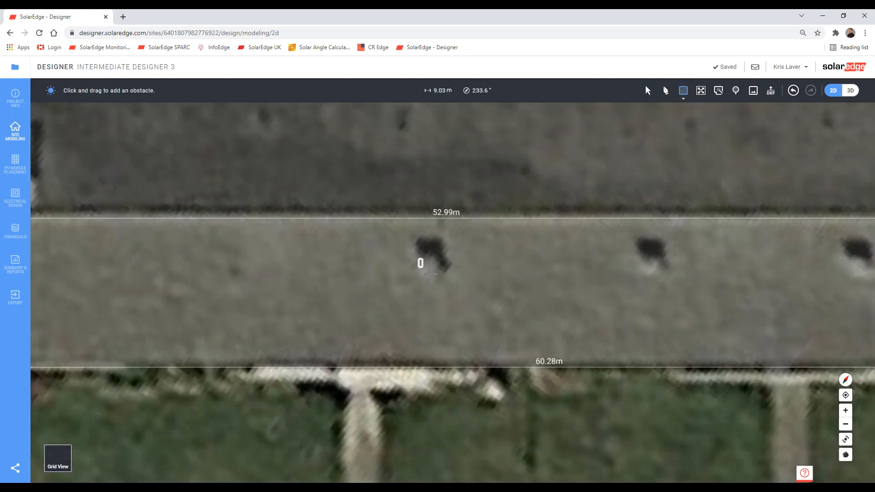
drag(418, 259, 442, 281)
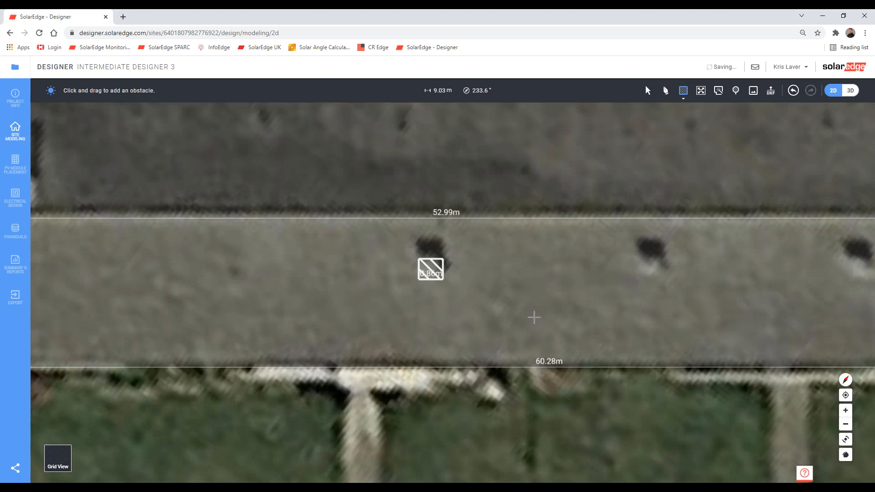
Draw similar rectangular obstacles over the middle and right vents and switch to the 3D view.
scroll(550, 304, down, 1)
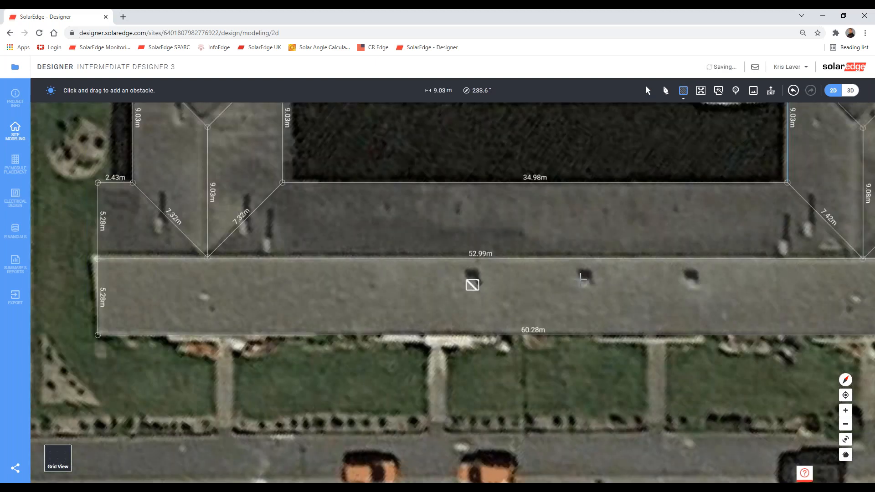
drag(580, 278, 590, 289)
click(851, 90)
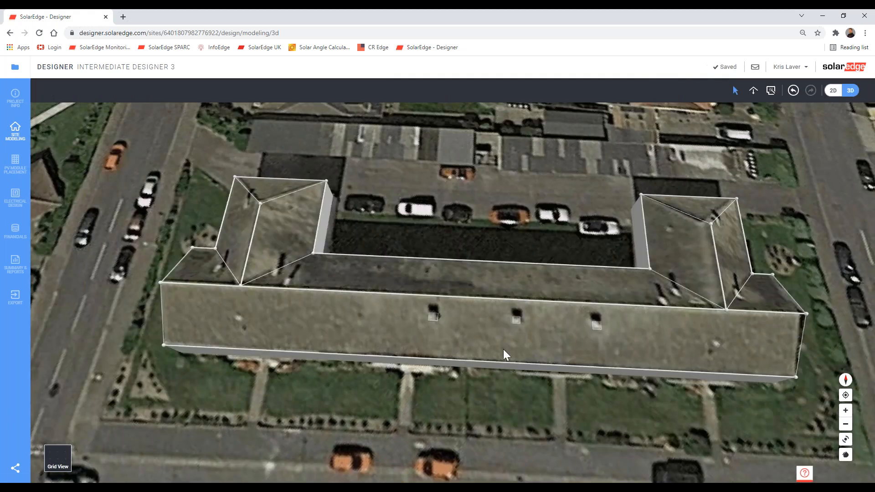
Raise the three obstacles to different heights, about 0.4 m for the left one and about 1.95 m for the right one.
right_drag(503, 350, 529, 279)
scroll(462, 263, up, 4)
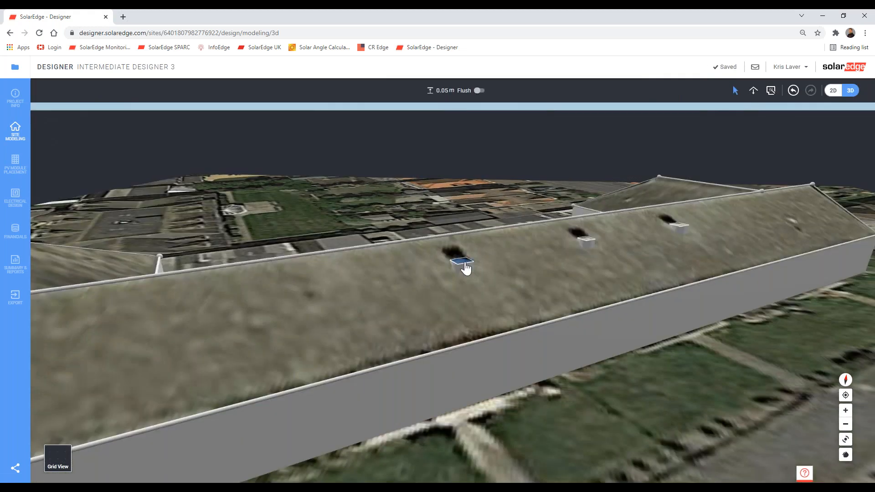
drag(465, 263, 469, 250)
drag(587, 239, 589, 221)
drag(680, 225, 685, 193)
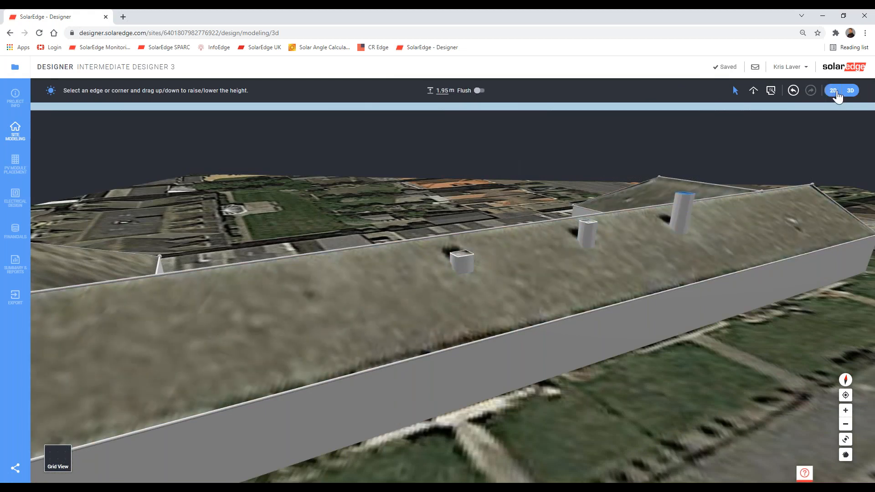
click(453, 265)
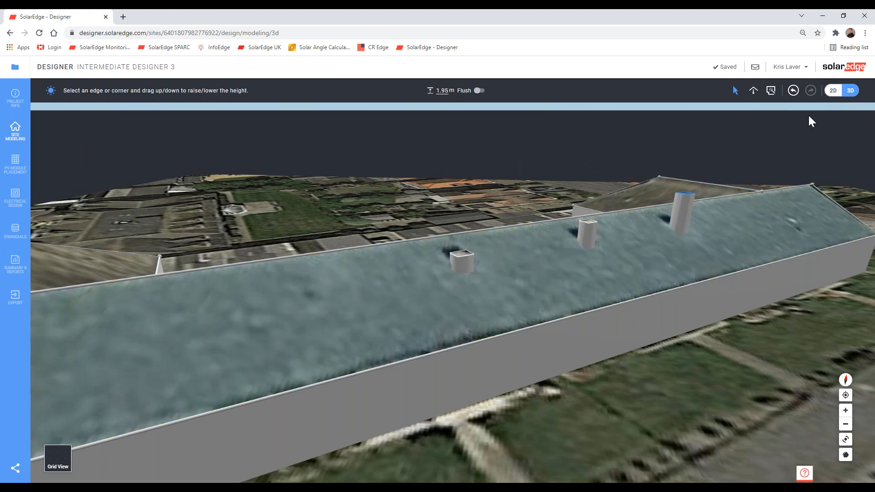
Delete the middle and right obstacles from the front roof face in the 2D view.
click(834, 90)
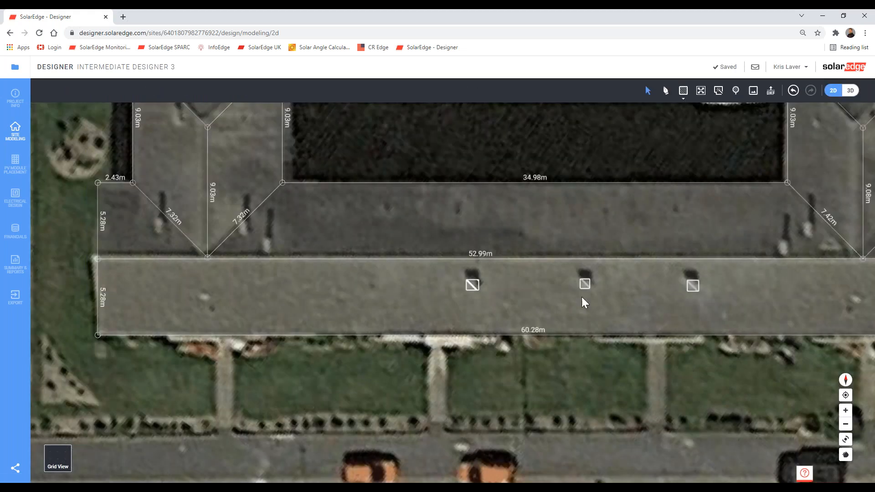
click(586, 284)
drag(587, 287, 692, 289)
Set the remaining obstacle's height to 0.8 m in the 3D view.
click(850, 91)
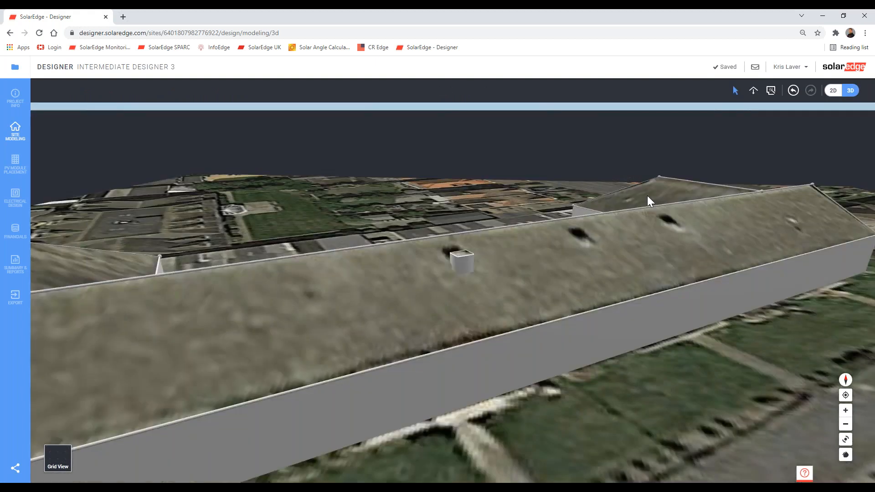
click(464, 258)
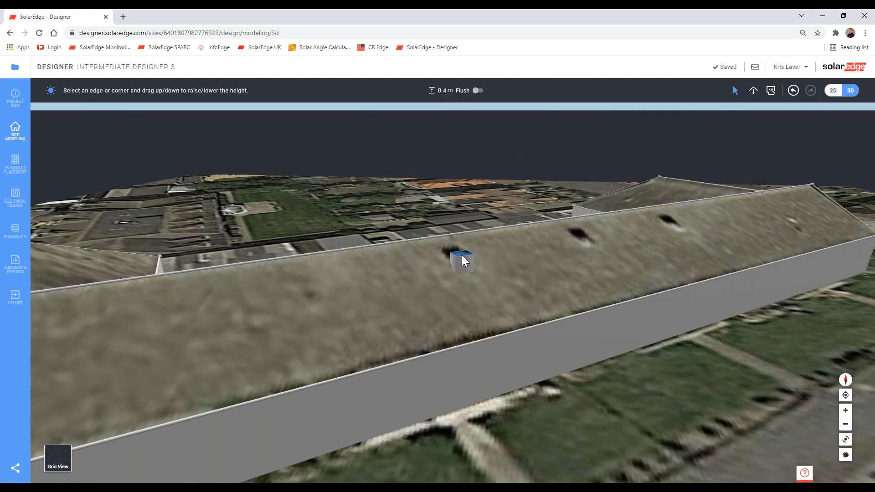
double_click(442, 90)
text(0.8)
key(Return)
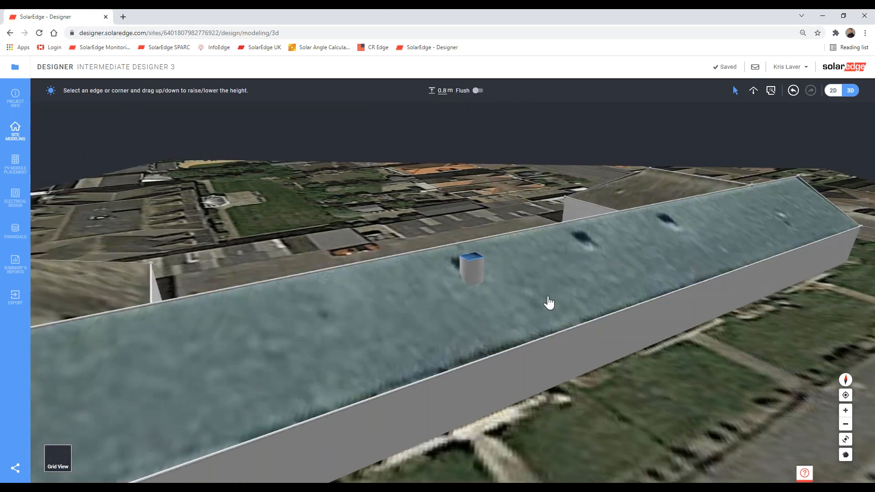
Copy the obstacle onto the middle and right vents in the 2D view and check the copies' heights in 3D.
click(833, 90)
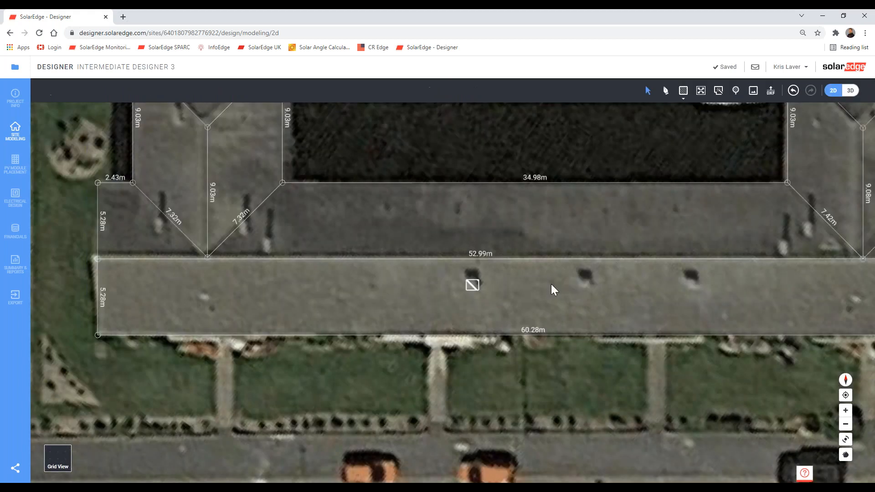
click(472, 286)
click(587, 286)
click(692, 284)
click(850, 91)
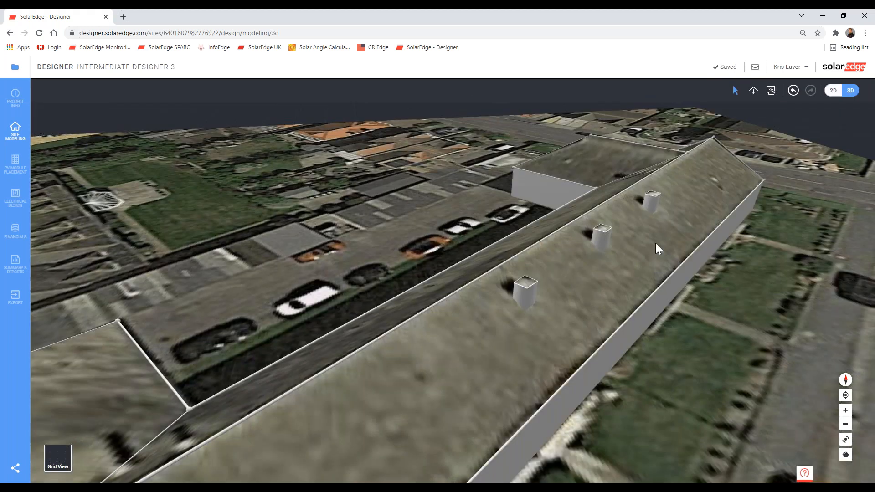
click(603, 230)
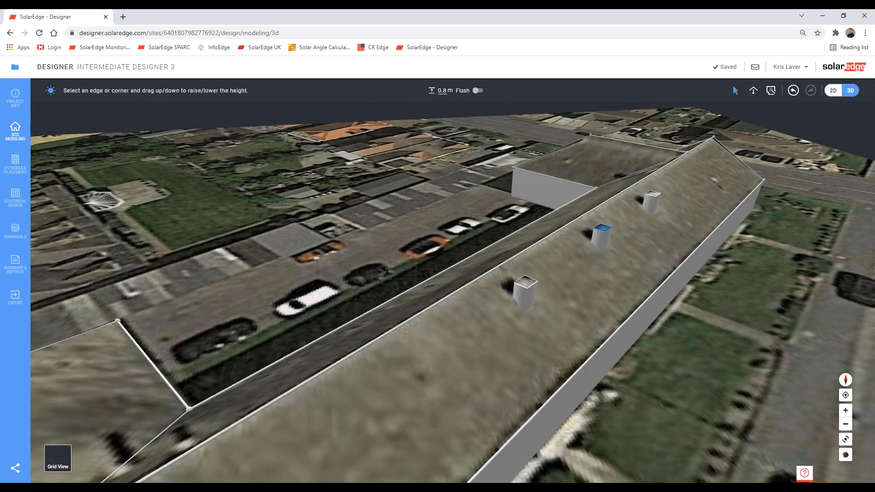
click(649, 197)
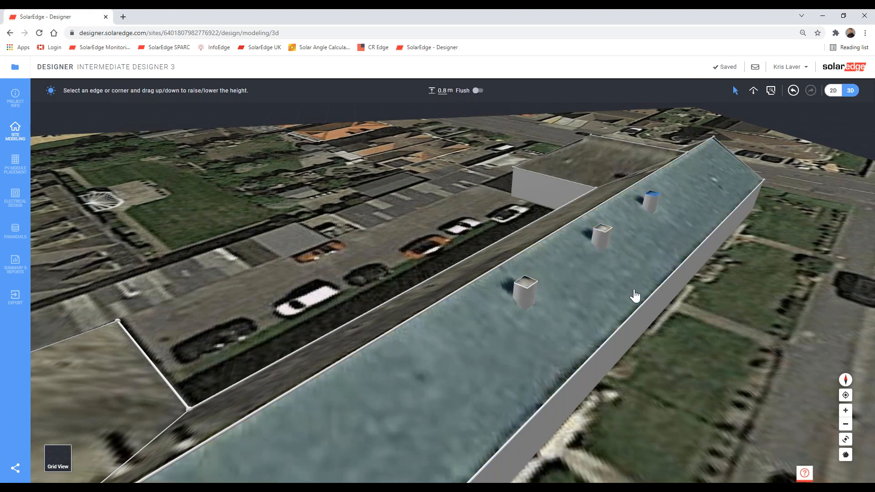
right_drag(635, 296, 434, 296)
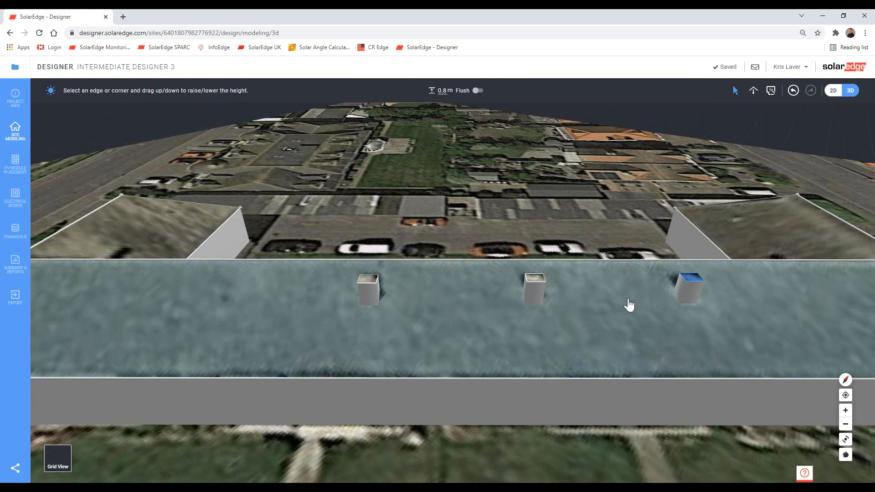
click(679, 306)
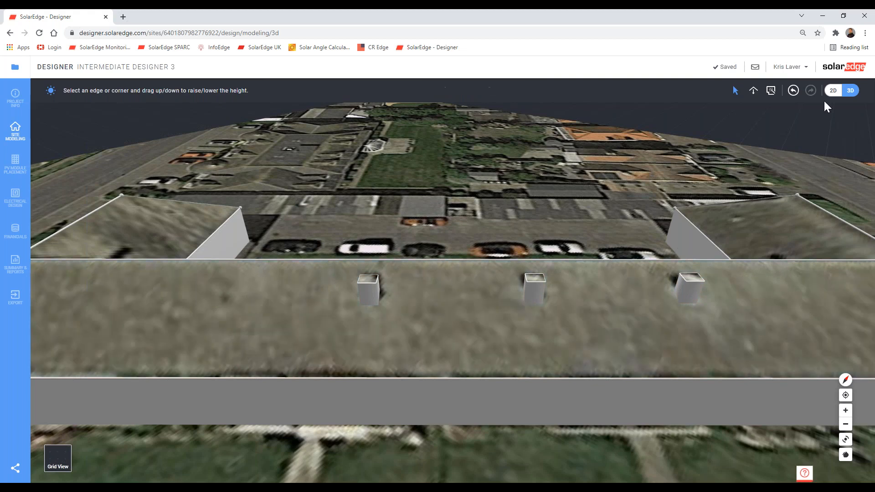
Delete the obstacle copies over the middle and right vents in the 2D view.
click(834, 90)
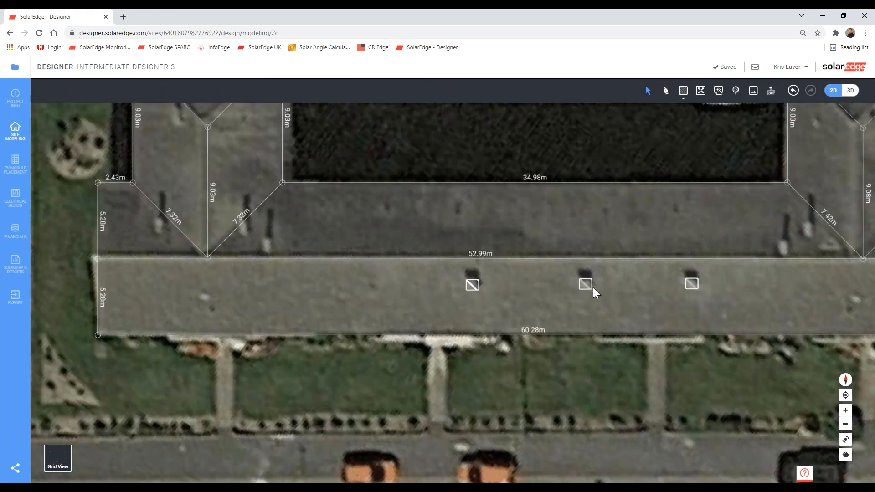
scroll(551, 298, up, 5)
drag(498, 284, 289, 256)
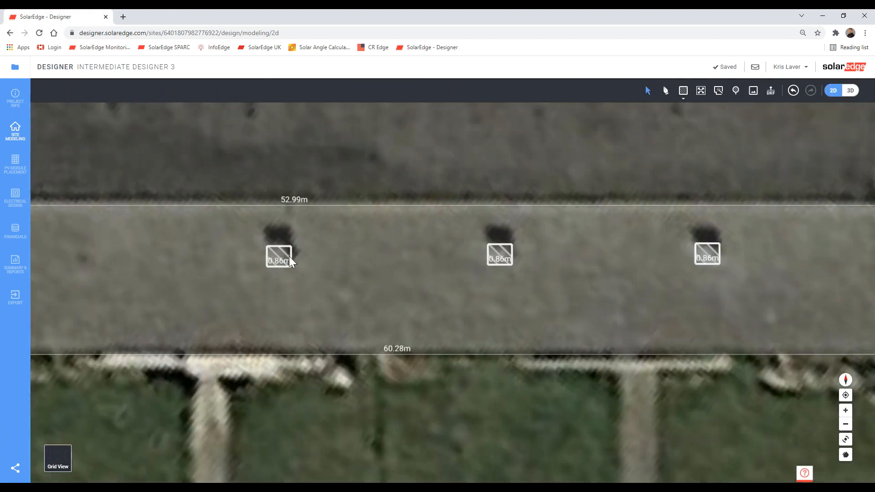
click(497, 260)
key(Delete)
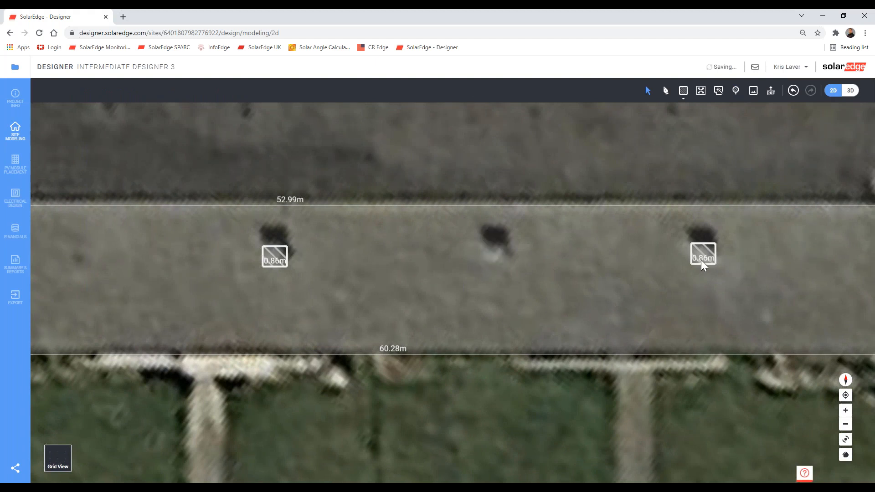
click(701, 260)
key(Delete)
Draw a horizontal guide line about 24 m long from the remaining obstacle's upper-left corner past the middle and right vents.
click(666, 91)
scroll(325, 238, up, 2)
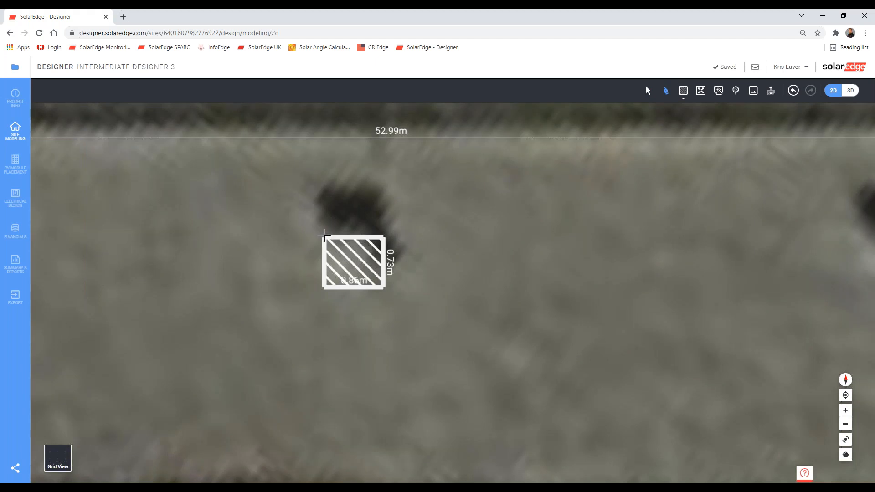
click(325, 235)
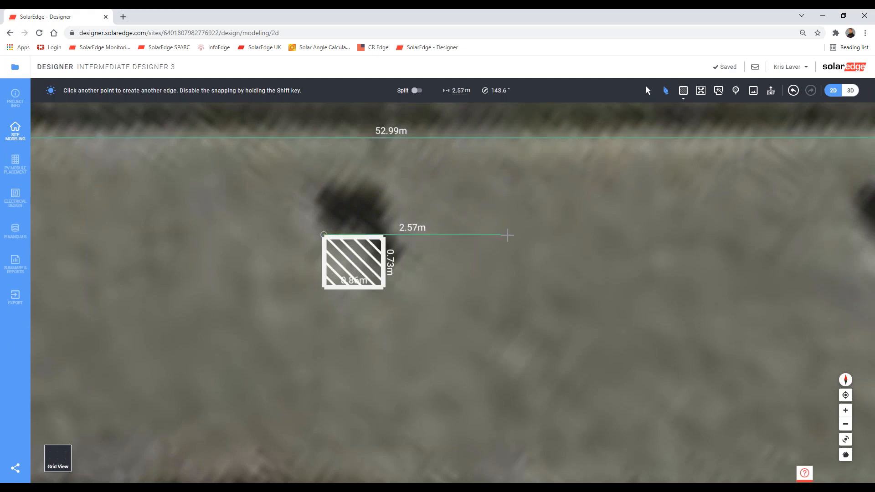
scroll(541, 237, down, 5)
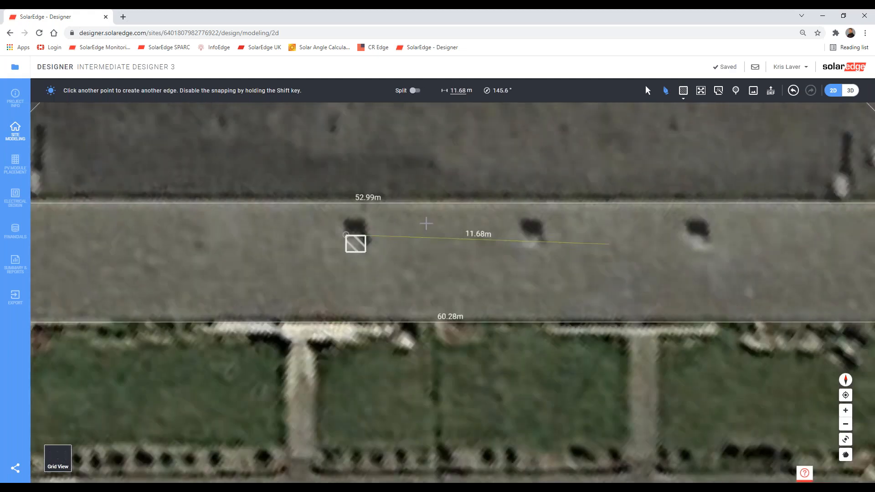
right_drag(426, 224, 349, 218)
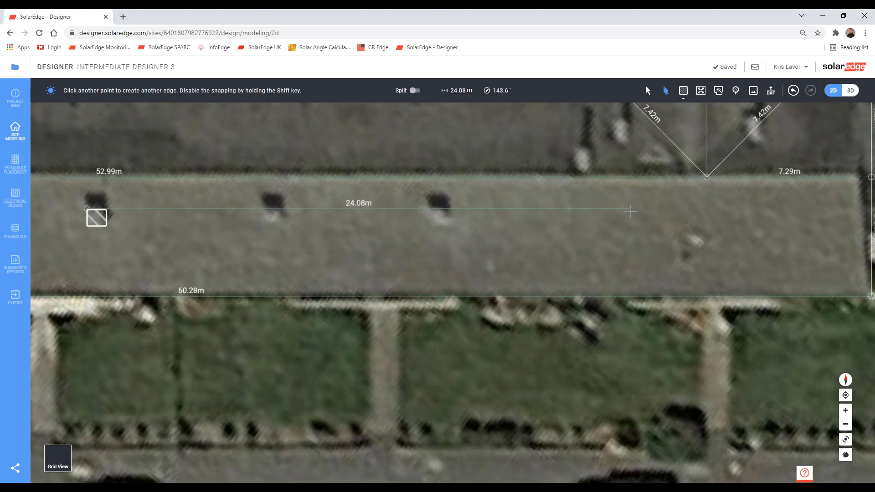
double_click(631, 211)
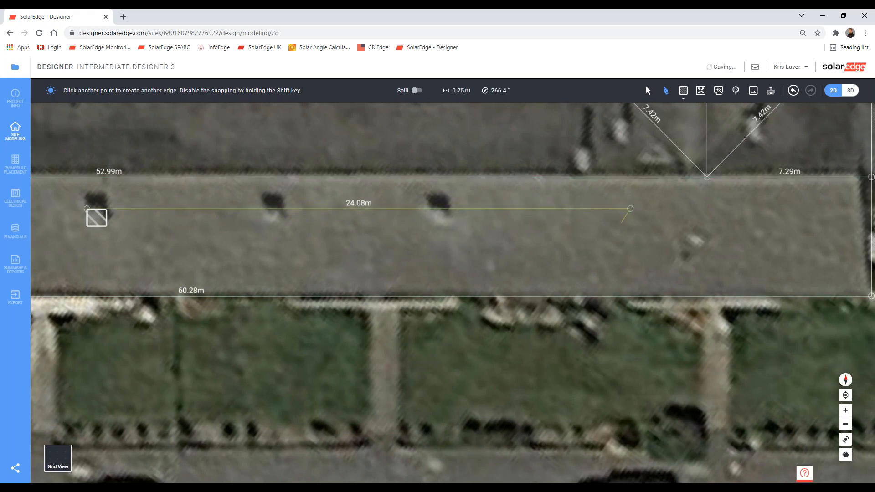
Draw short perpendicular guide lines down from the long guide at the left edges of the middle and right vents, about 1.04 m and 0.82 m long.
click(667, 93)
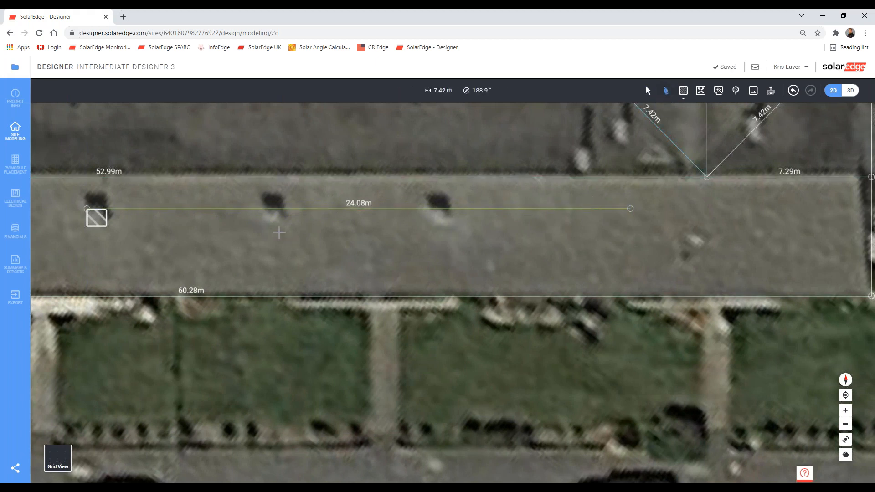
scroll(289, 242, up, 3)
click(355, 179)
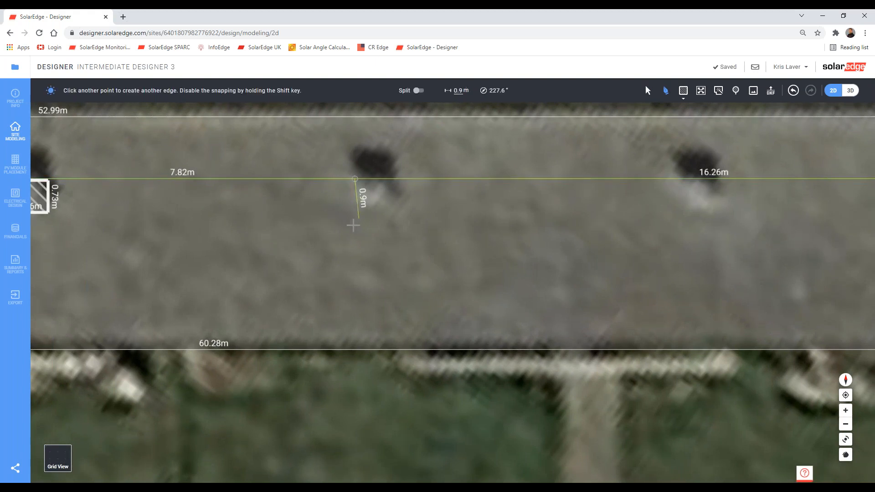
click(355, 225)
key(Escape)
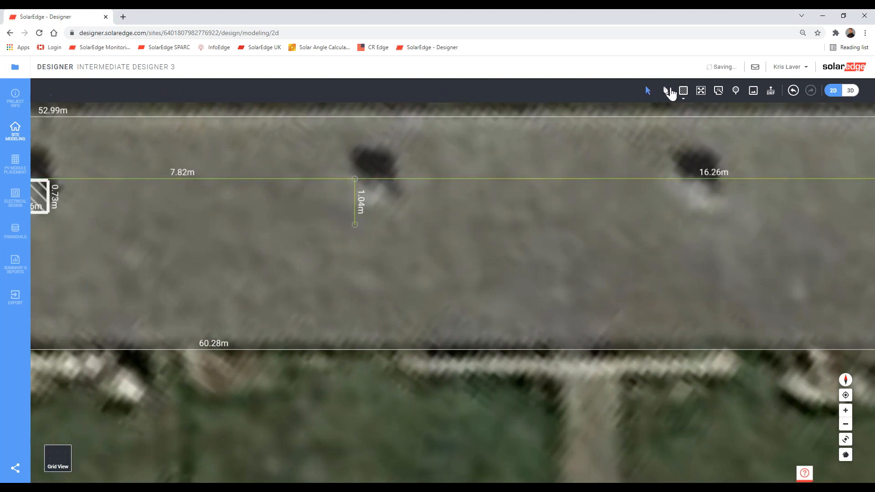
click(666, 93)
click(677, 179)
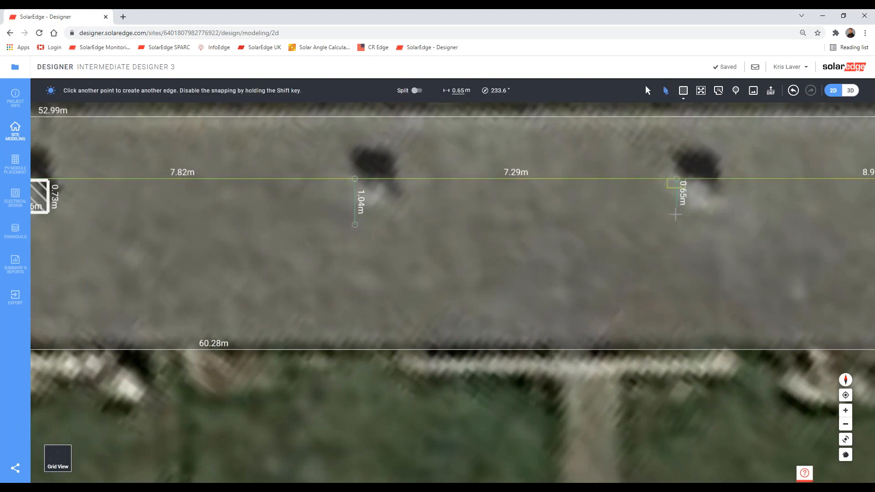
click(676, 215)
key(Escape)
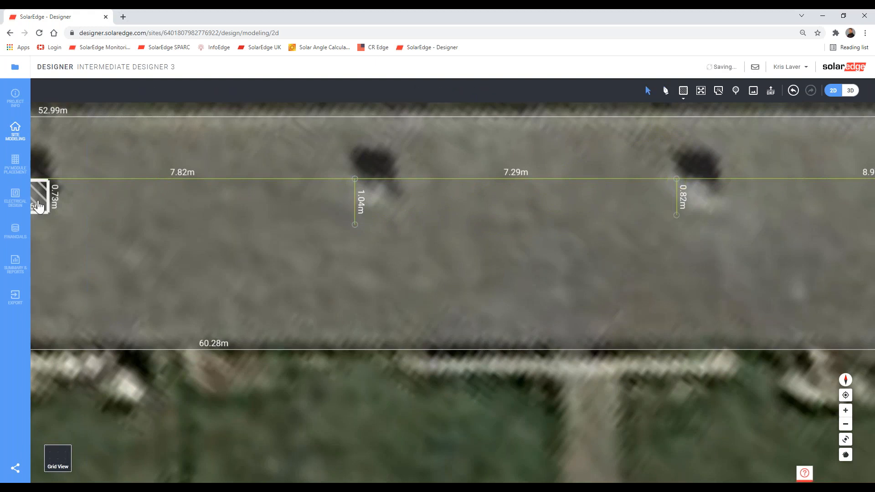
Copy the 0.8 m high obstacle onto the middle and right vents of the front roof face.
click(38, 206)
key(Escape)
click(383, 204)
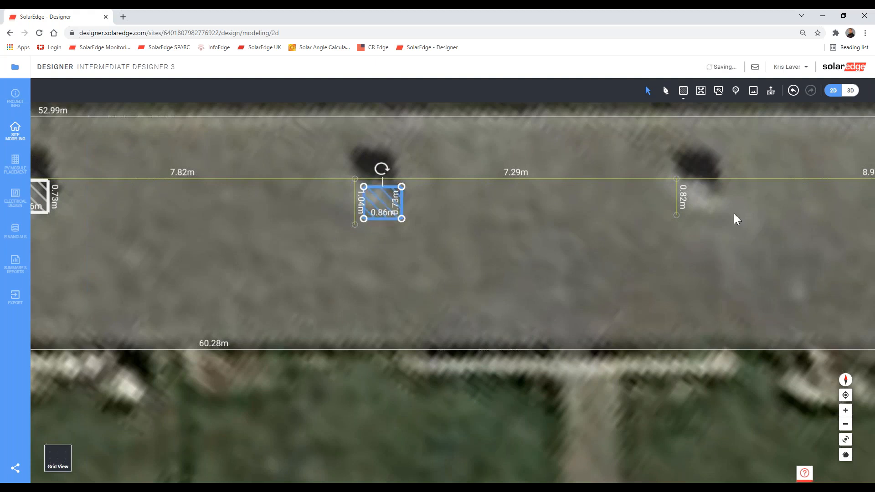
click(709, 206)
Align the middle and right obstacle copies with the corners formed by the horizontal and vertical guide lines.
scroll(375, 203, up, 2)
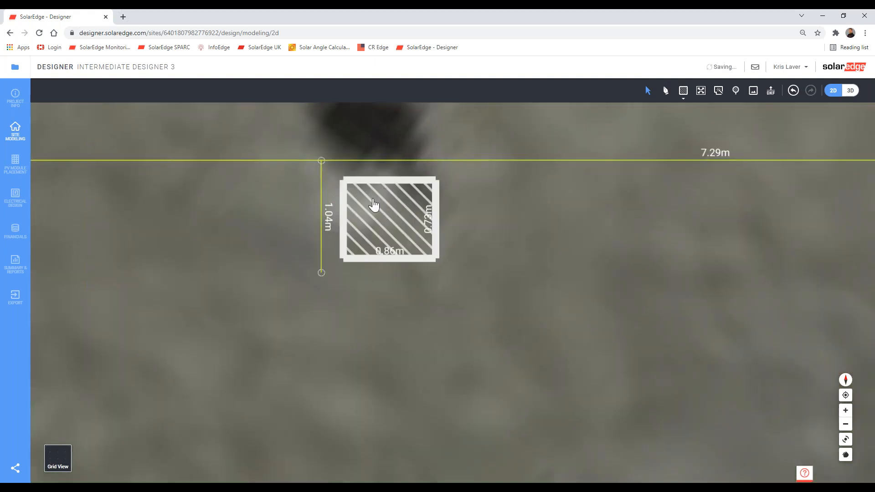
drag(373, 204, 357, 193)
scroll(709, 279, down, 2)
right_drag(702, 280, 291, 265)
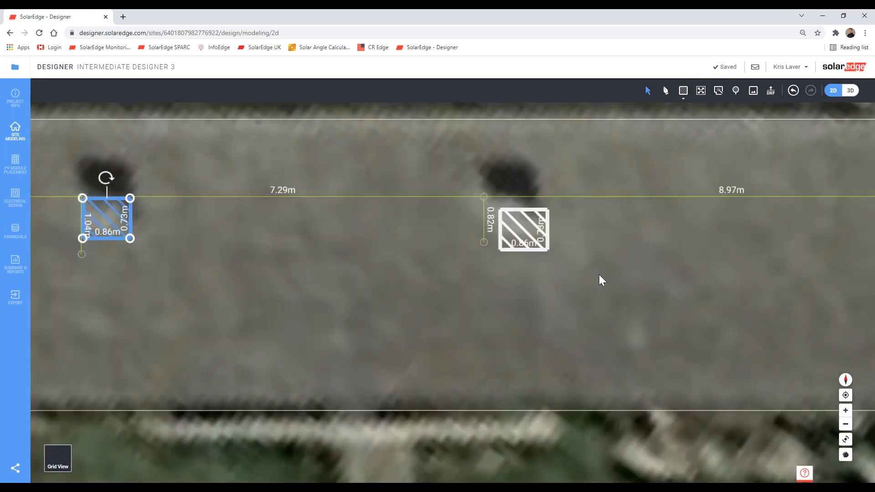
scroll(601, 280, up, 3)
drag(414, 210, 396, 203)
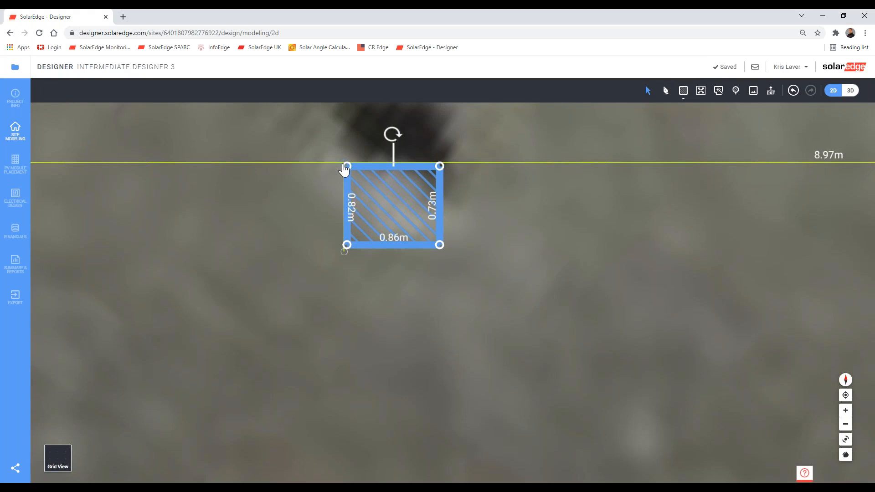
Delete the horizontal and vertical guide lines around the three obstacles.
click(344, 170)
scroll(112, 289, down, 3)
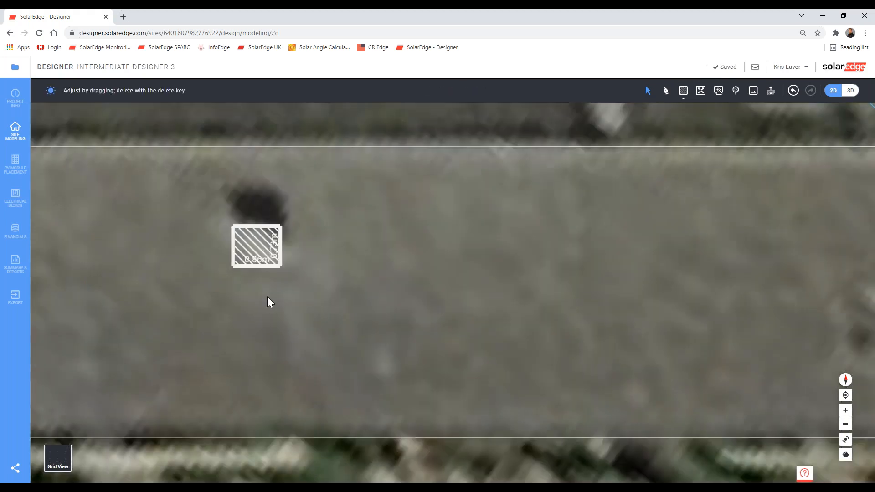
scroll(268, 298, down, 2)
drag(268, 298, 577, 288)
scroll(275, 236, up, 5)
click(295, 257)
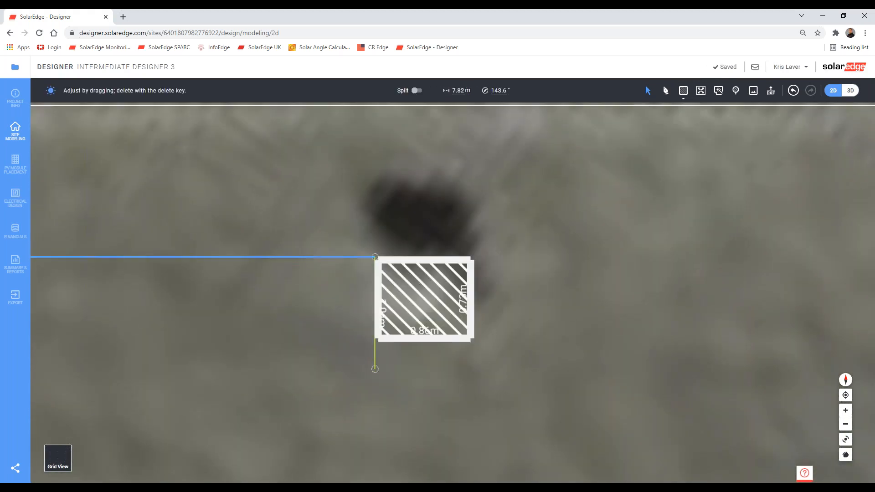
key(Delete)
click(376, 356)
key(Delete)
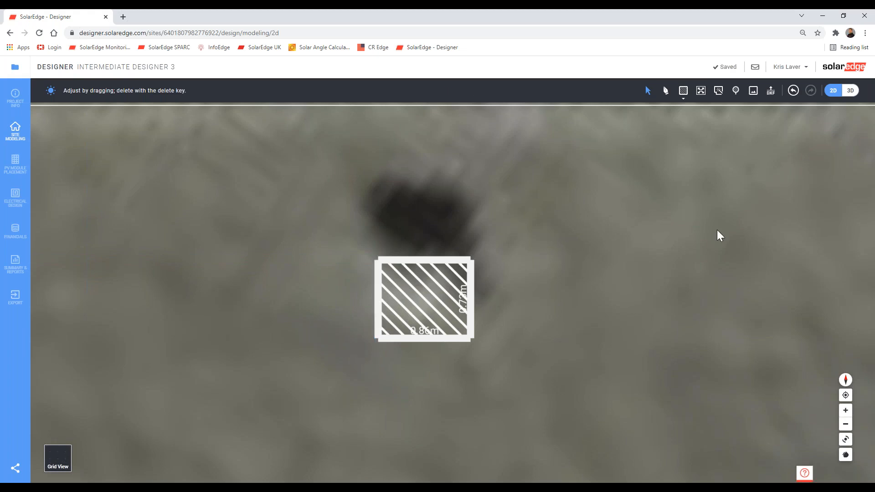
Inspect the alignment and heights of the three front-roof obstacles in the 3D view.
scroll(718, 231, down, 3)
drag(698, 264, 519, 258)
scroll(518, 259, down, 2)
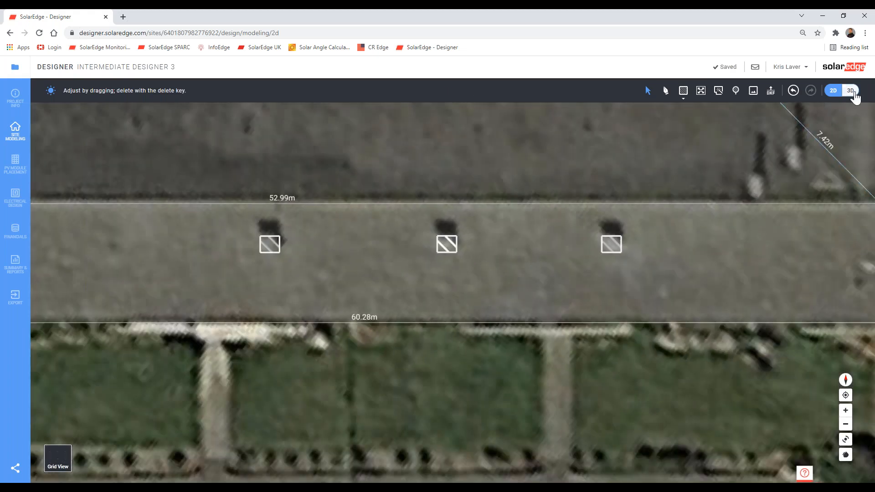
click(854, 93)
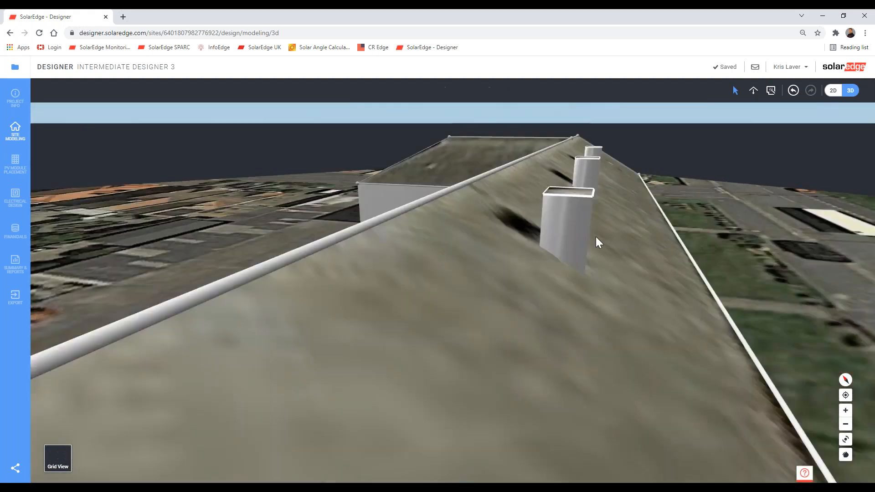
click(597, 244)
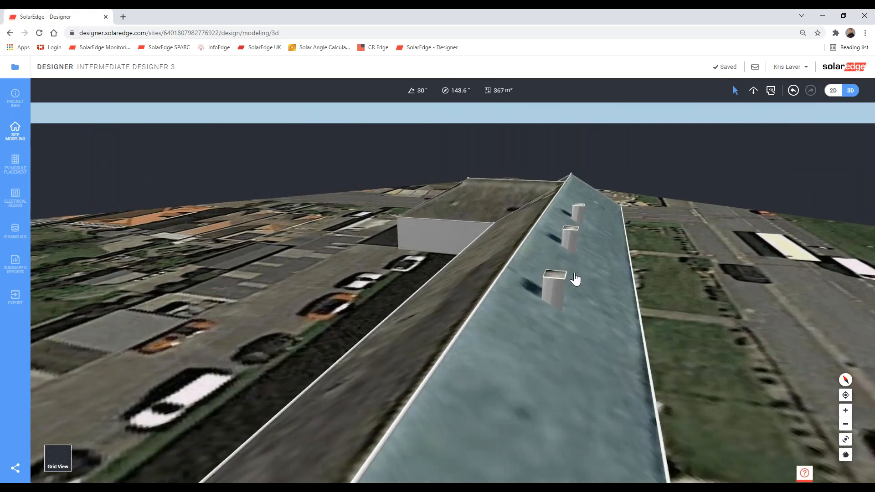
drag(575, 275, 511, 344)
Copy the obstacle in the 2D view onto the small vents near the right and left ends of the front roof face.
click(831, 95)
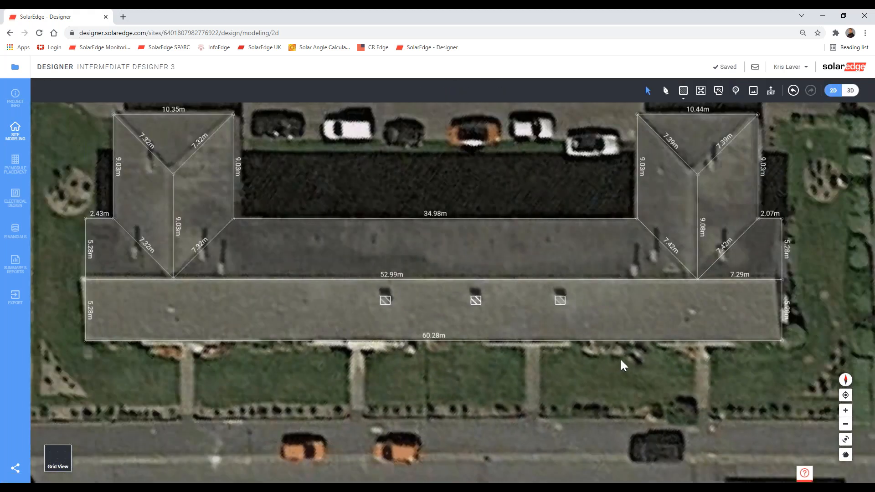
drag(500, 312, 436, 289)
click(496, 279)
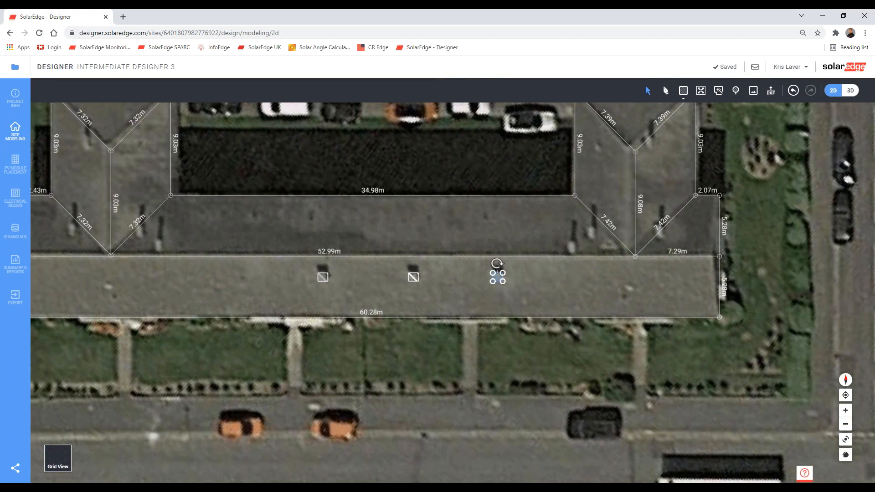
click(630, 291)
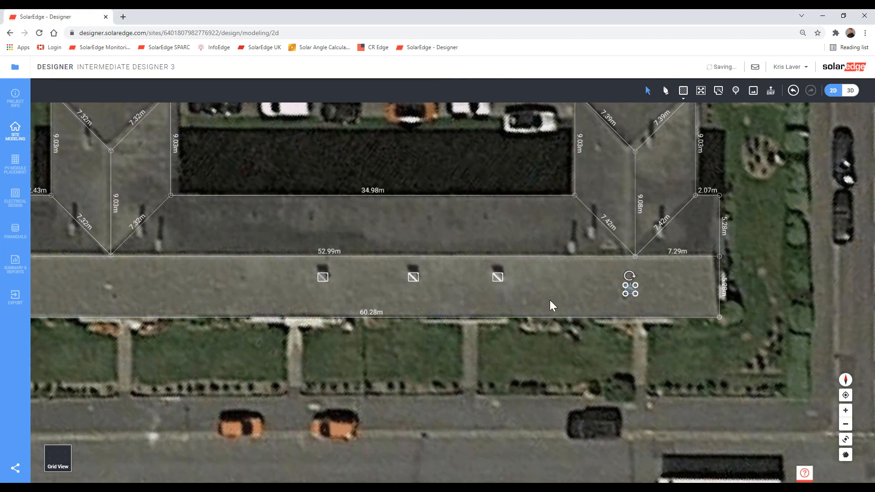
drag(518, 299, 768, 300)
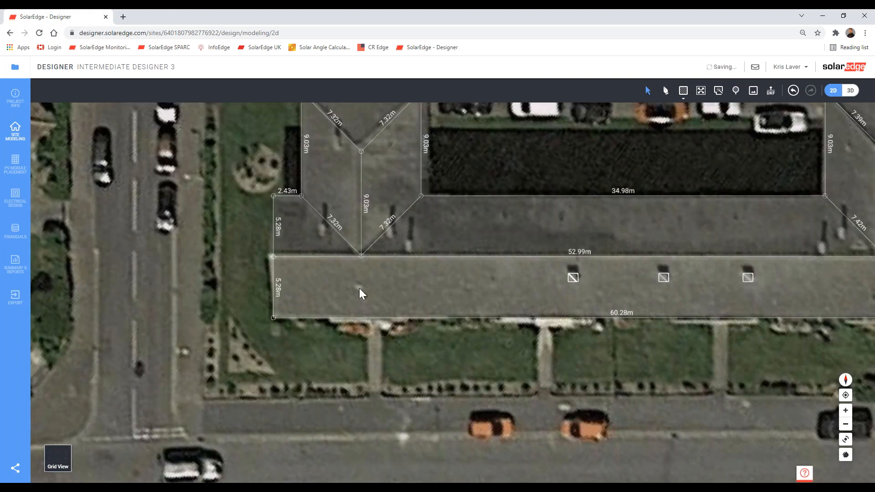
click(359, 288)
drag(518, 303, 376, 302)
drag(669, 254, 595, 290)
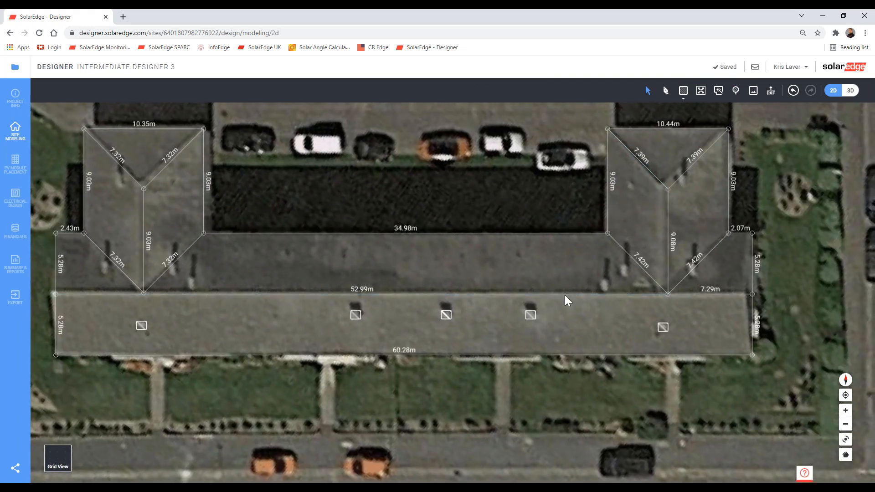
Draw a narrow upright rectangular obstacle over the tall vent on the rear roof face, just left of the right wing's valley.
click(684, 91)
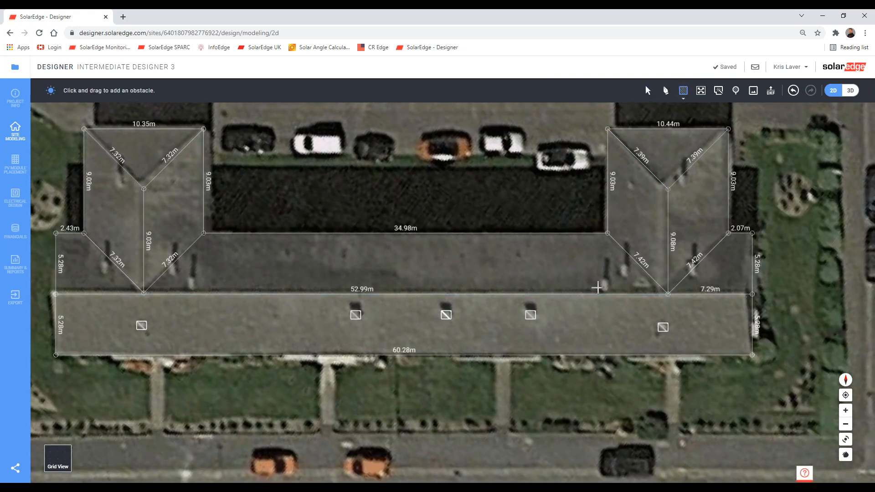
scroll(597, 285, up, 3)
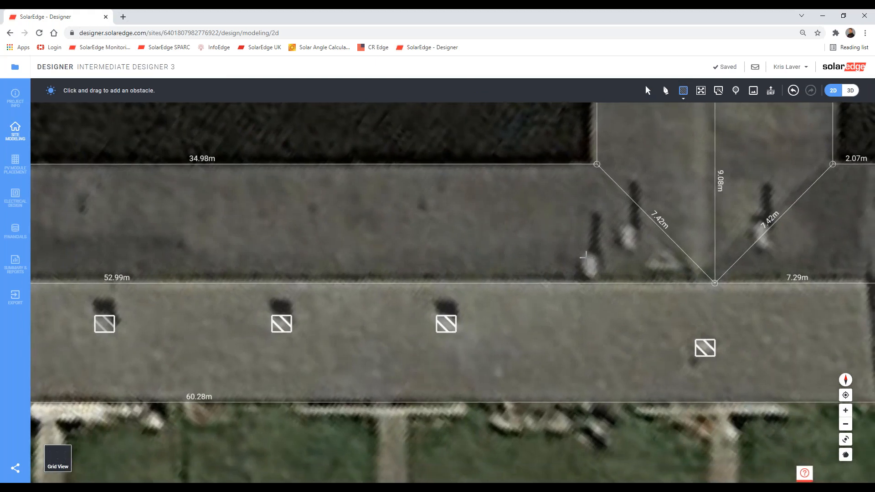
drag(591, 276, 596, 279)
click(647, 91)
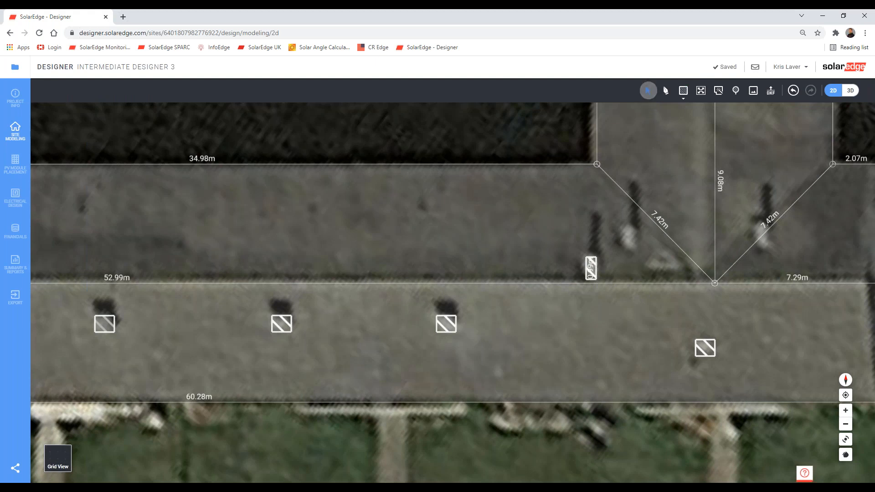
Set the new rear-roof obstacle's height to 2 m in the 3D view, check it and return to the 2D view.
click(850, 90)
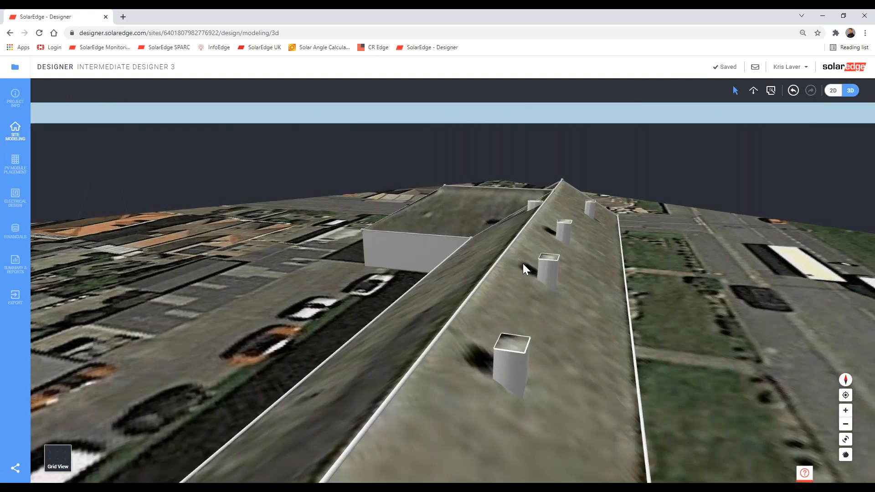
click(525, 263)
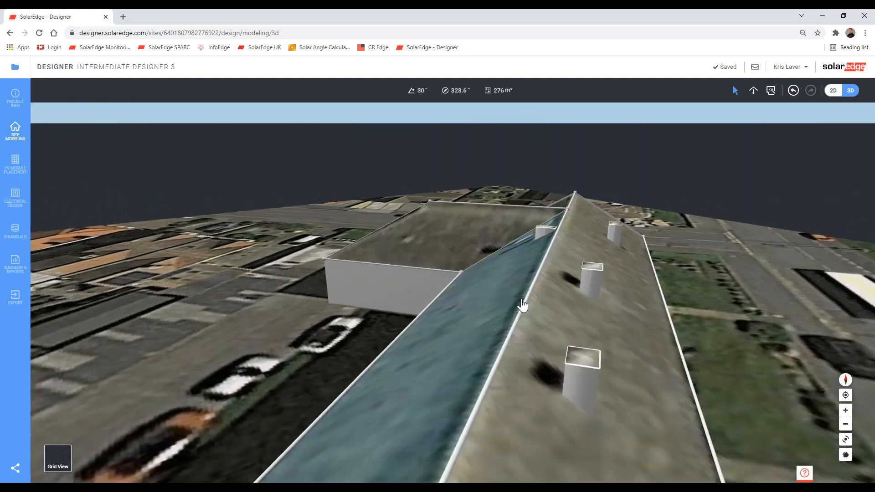
click(534, 279)
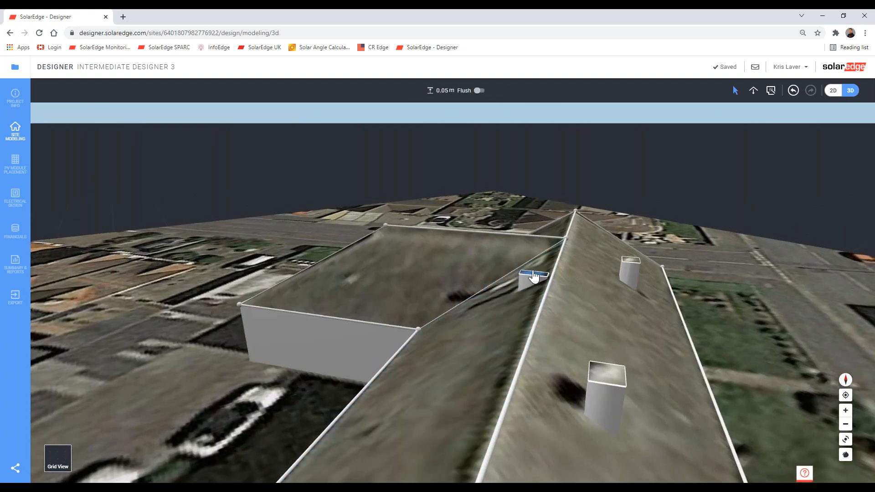
drag(534, 279, 532, 264)
double_click(446, 90)
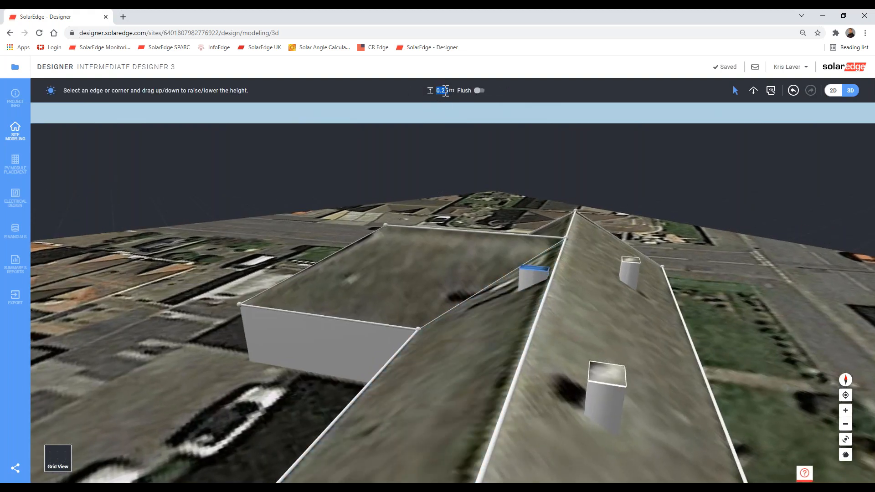
text(2)
key(Return)
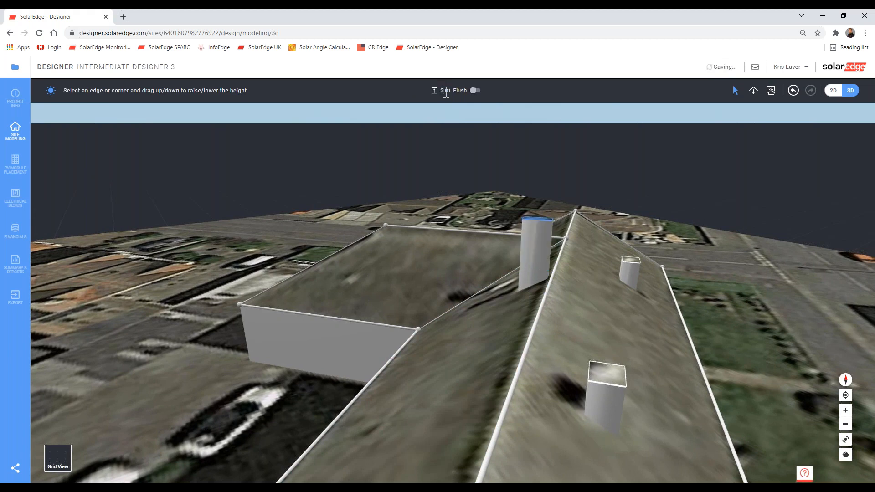
drag(684, 343, 678, 344)
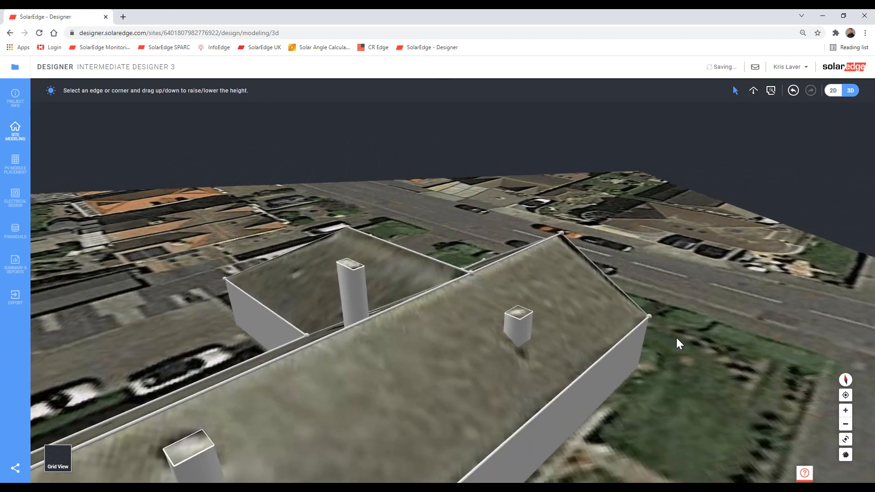
click(833, 93)
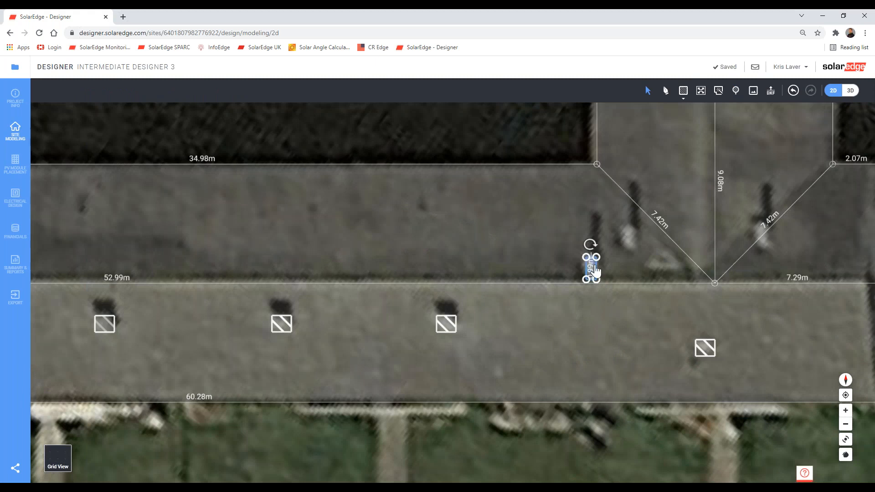
Copy the tall rear-roof obstacle onto the remaining three tall vents around the right wing, including the one near its rear hip.
click(628, 239)
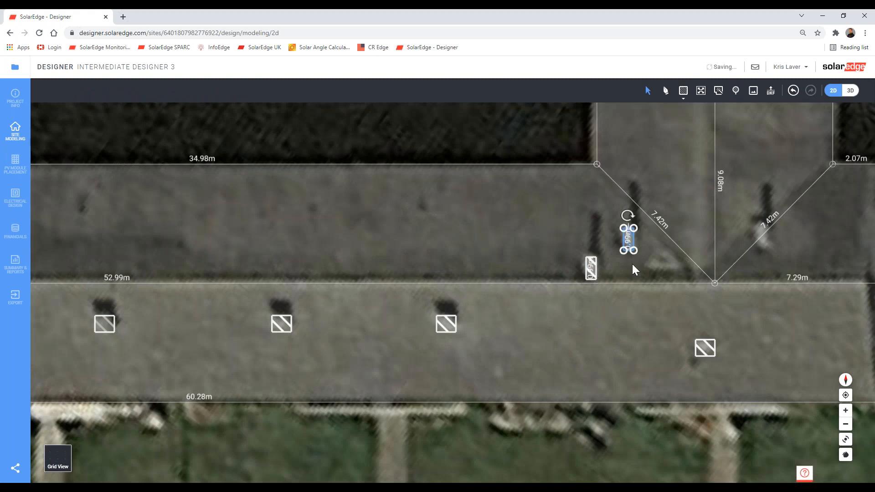
right_drag(612, 275, 481, 288)
click(629, 254)
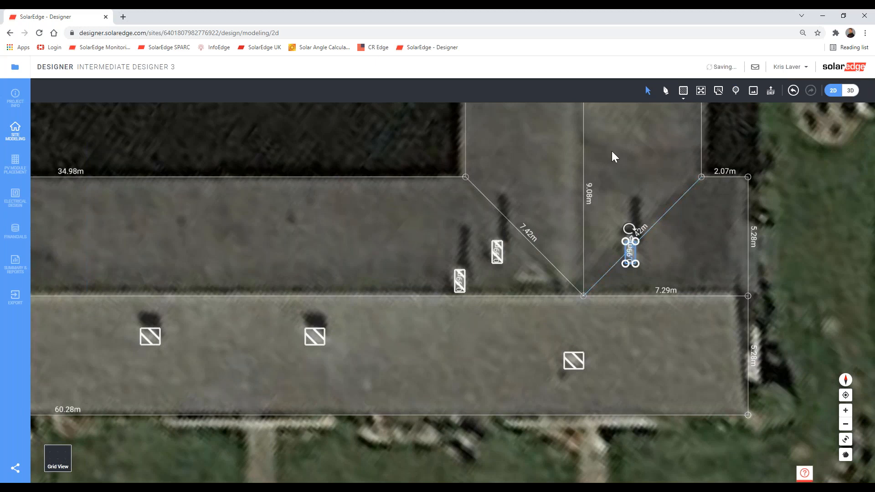
right_drag(606, 181, 592, 267)
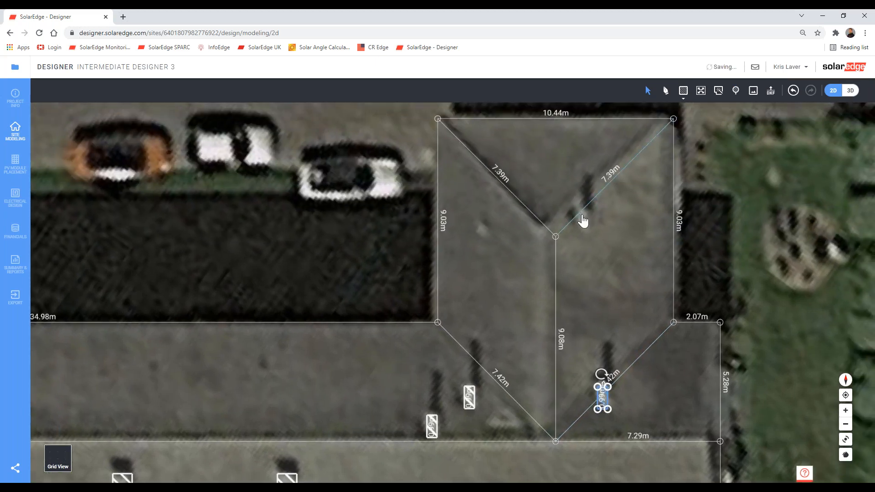
click(582, 216)
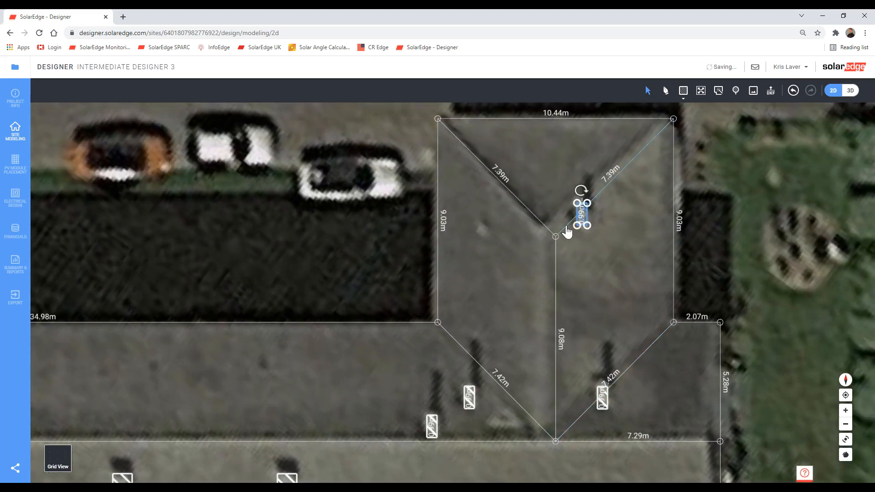
Copy the tall obstacle onto the four tall vents around the left wing: three near its valleys and one near the rear hip.
scroll(580, 234, down, 3)
right_drag(427, 301, 652, 304)
scroll(473, 312, up, 4)
click(473, 319)
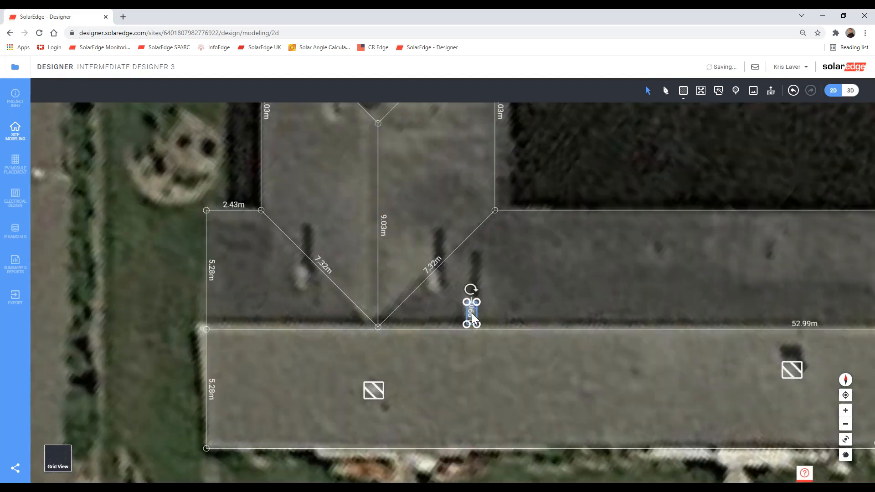
click(437, 282)
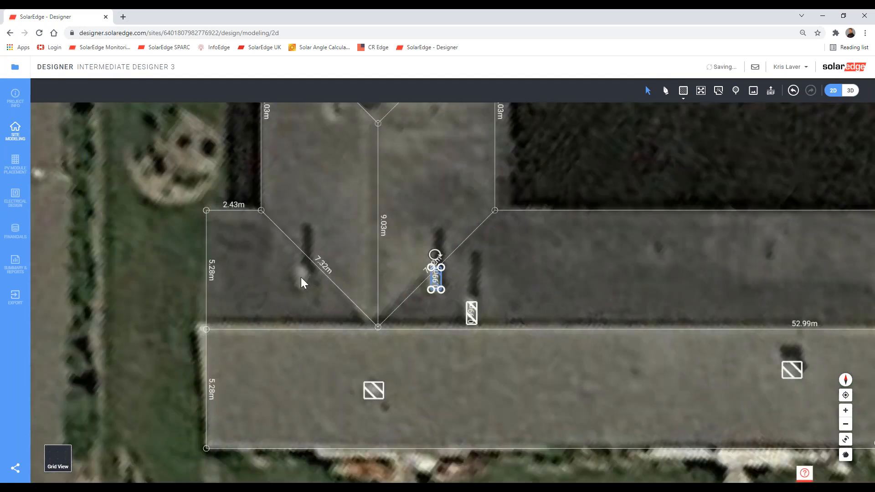
click(300, 279)
right_drag(321, 272, 323, 313)
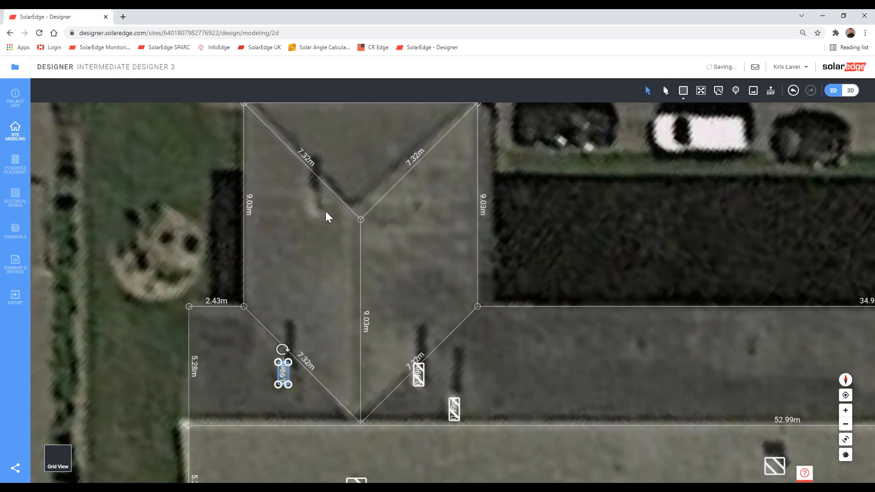
click(316, 212)
Inspect the copied tall obstacles around both wings in the 3D view, checking their heights against the roof.
scroll(339, 250, down, 4)
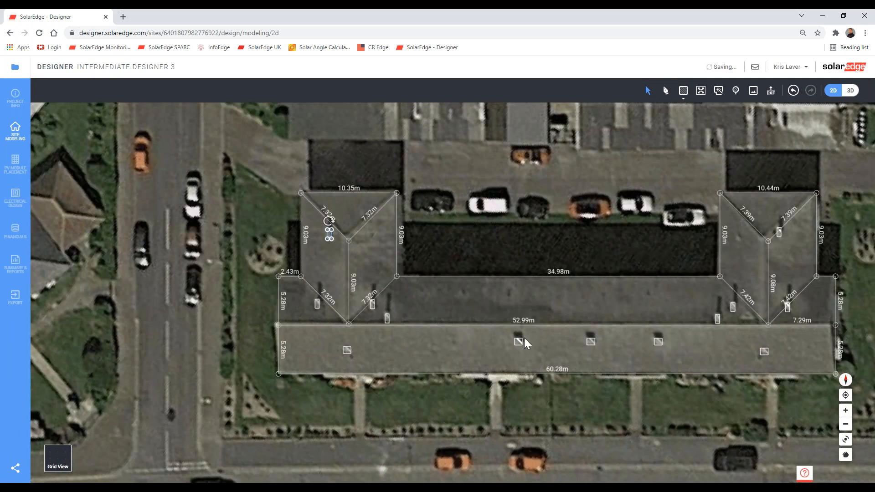
right_drag(524, 338, 426, 331)
click(850, 91)
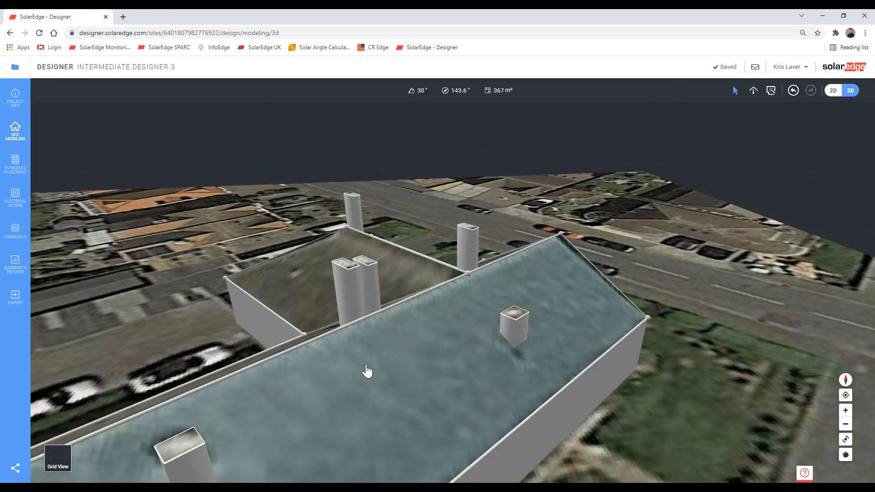
drag(366, 365, 471, 281)
click(593, 232)
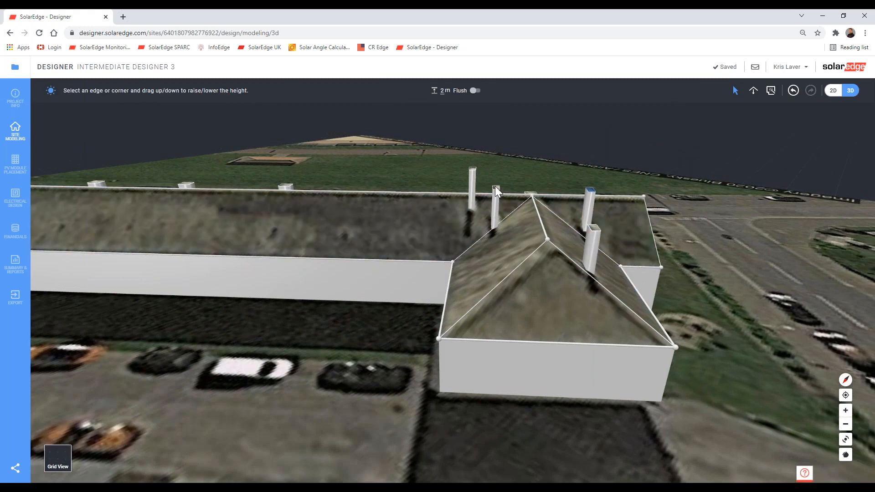
click(473, 169)
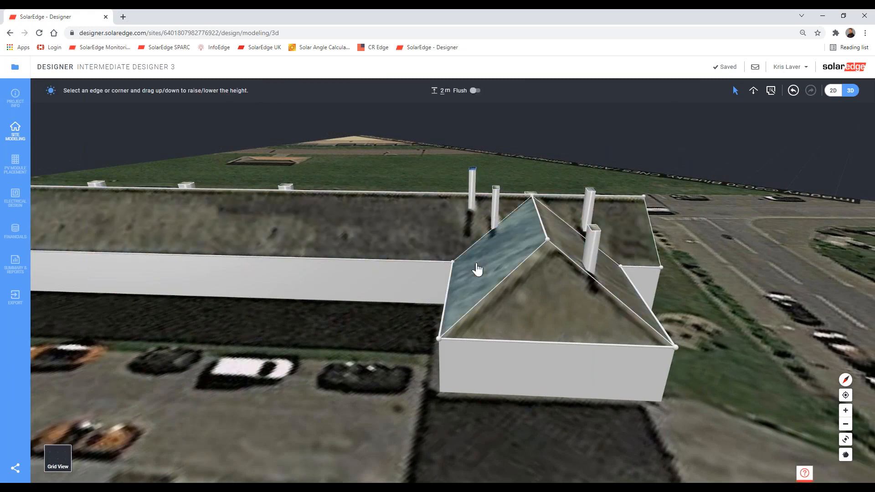
scroll(476, 266, down, 3)
scroll(504, 276, down, 5)
drag(504, 277, 725, 280)
scroll(498, 274, up, 5)
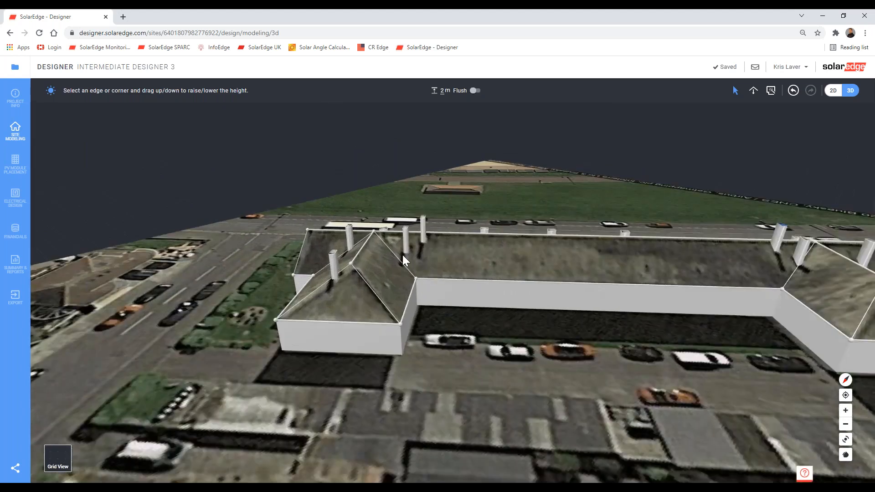
drag(497, 279, 241, 274)
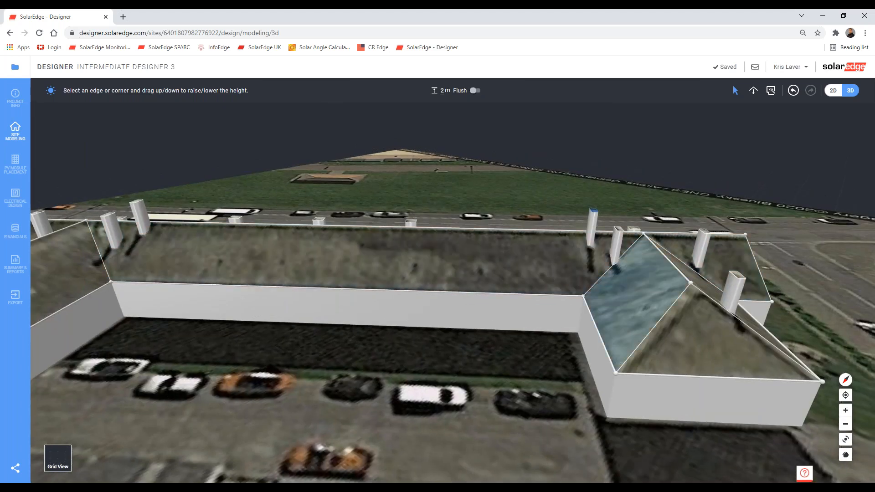
click(546, 354)
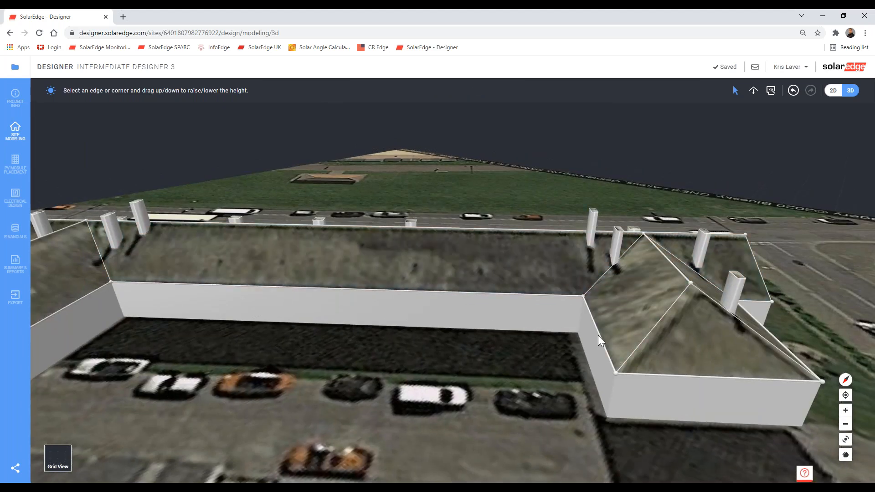
Select all eight tall obstacles around the two wings together and set their height to 1.2 m.
click(738, 282)
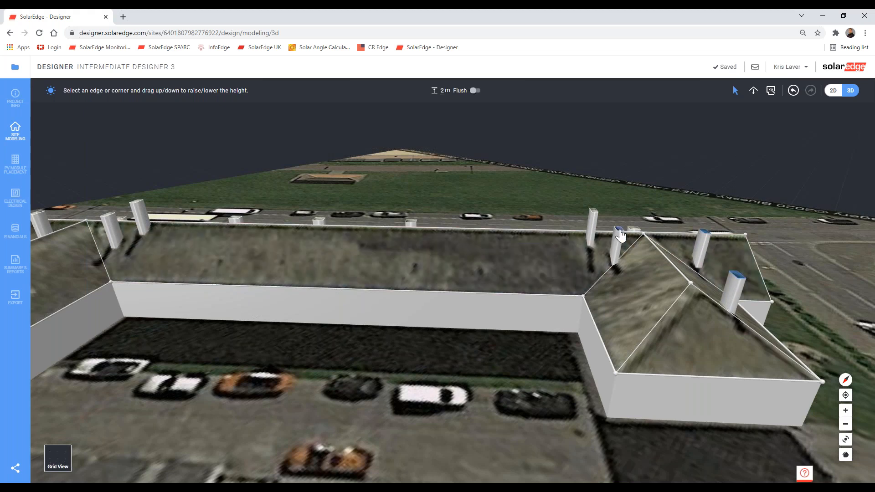
shift+click(593, 213)
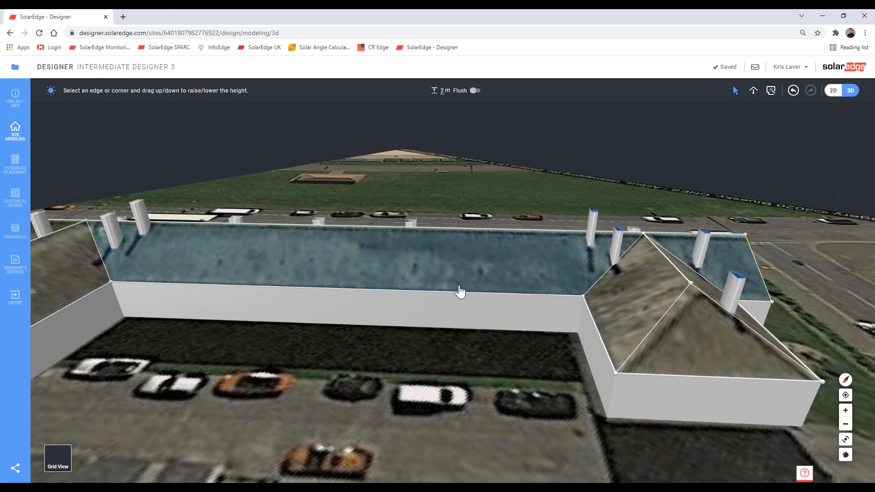
right_drag(498, 283, 635, 297)
scroll(365, 238, up, 1)
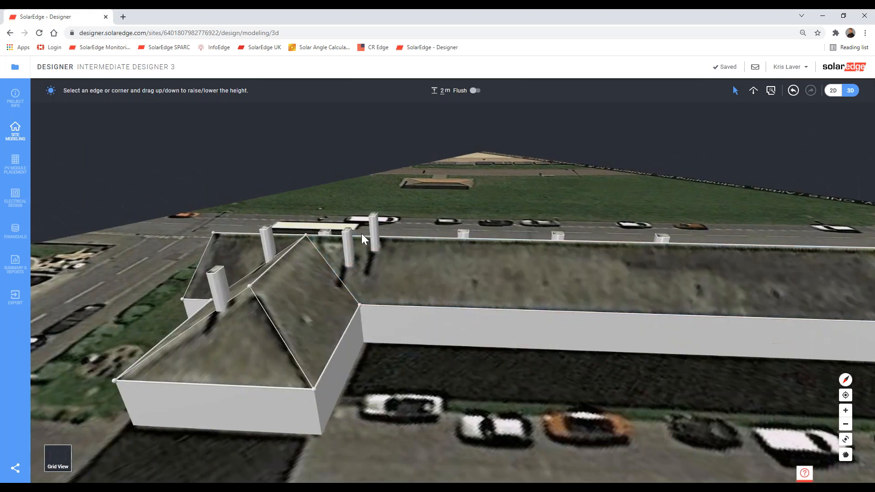
shift+click(346, 234)
shift+click(374, 219)
shift+click(216, 274)
text(1.2)
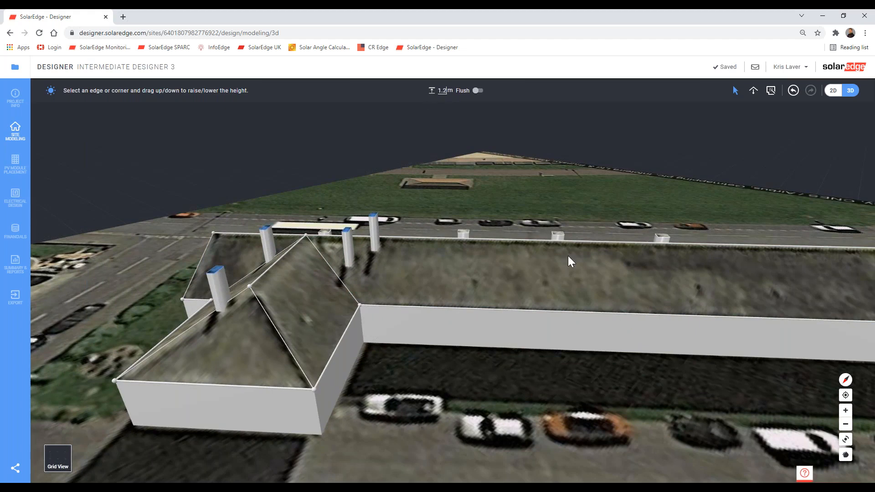
scroll(687, 345, down, 4)
middle_drag(688, 348, 617, 387)
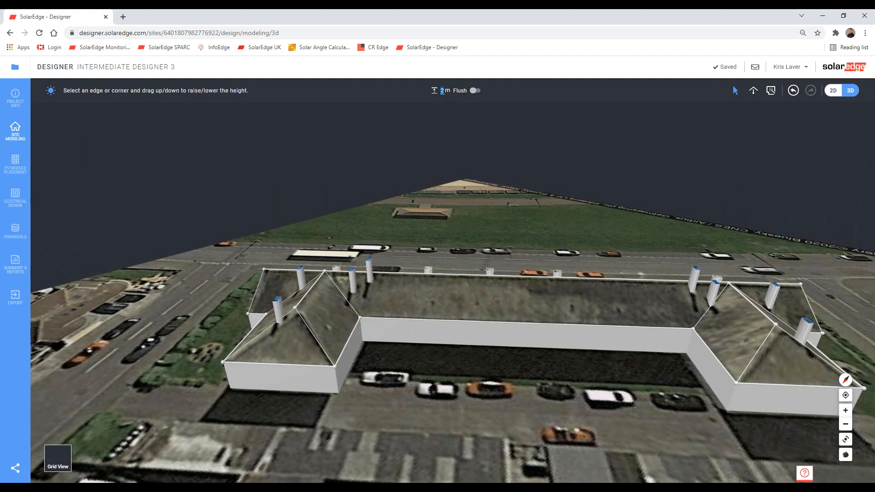
key(F1)
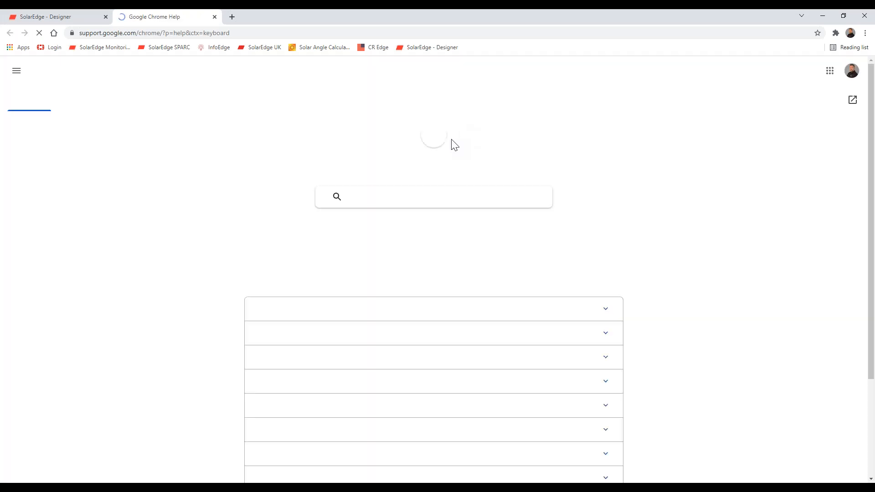
click(61, 16)
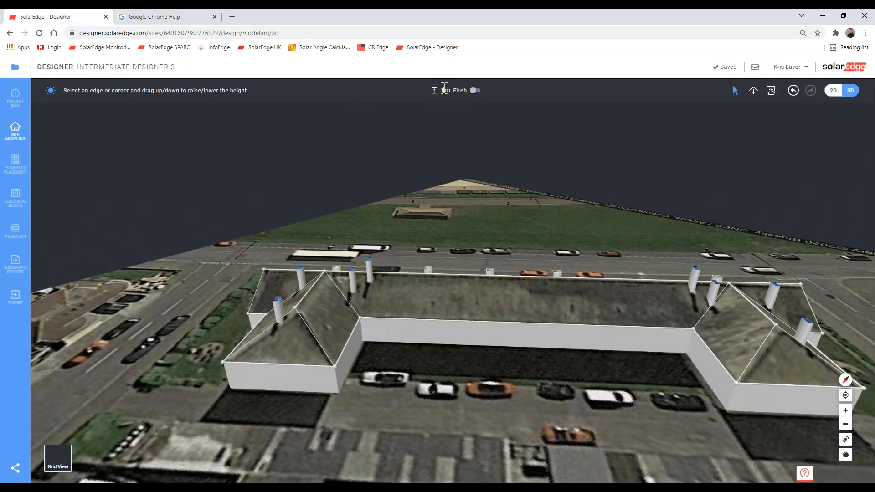
click(445, 88)
text(1.2)
key(Return)
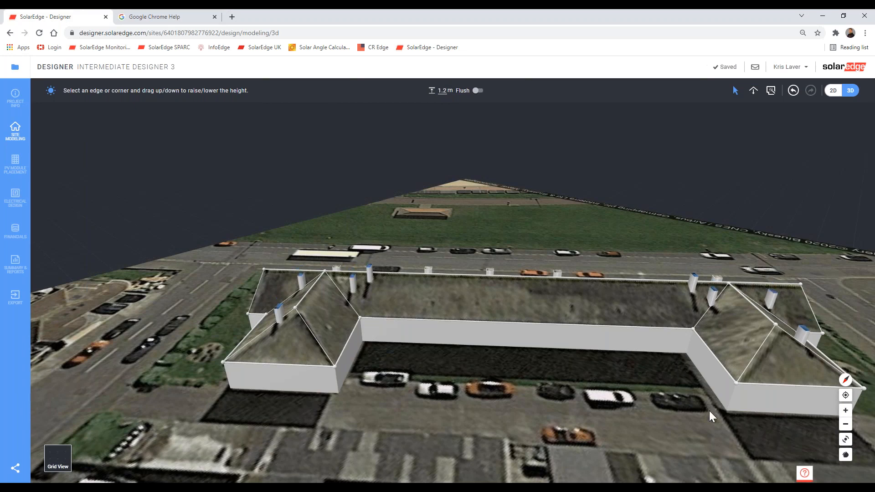
Check the obstacles from above in 3D and return to the 2D view of the whole roof.
drag(710, 411, 559, 385)
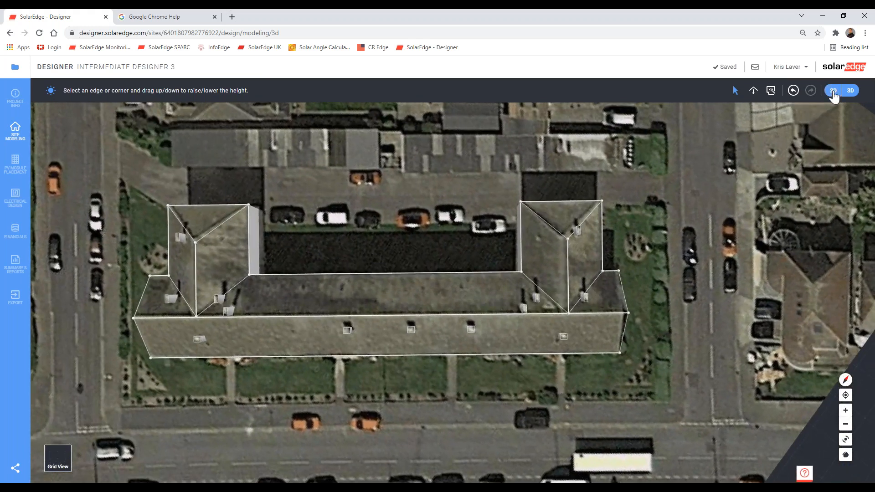
click(833, 91)
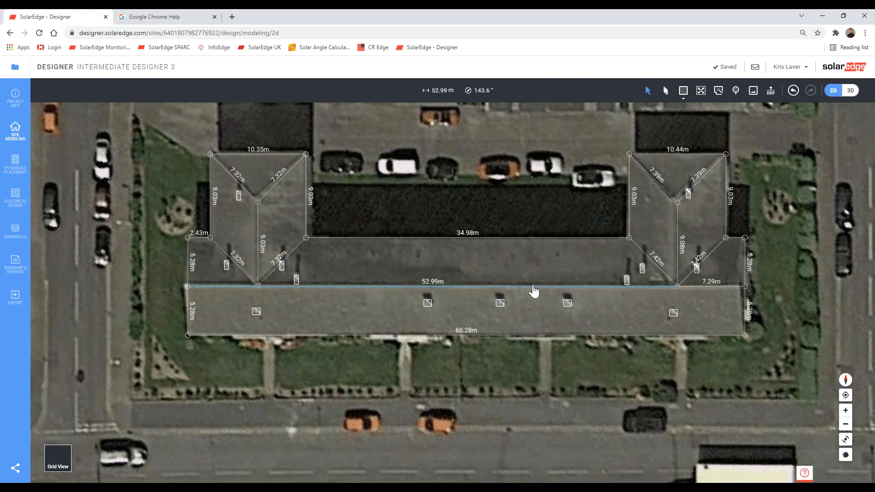
scroll(534, 292, up, 3)
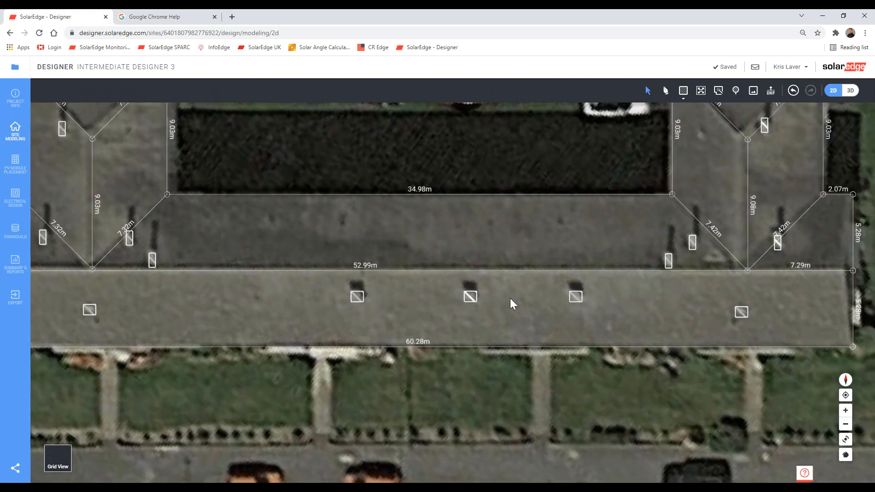
scroll(510, 298, down, 2)
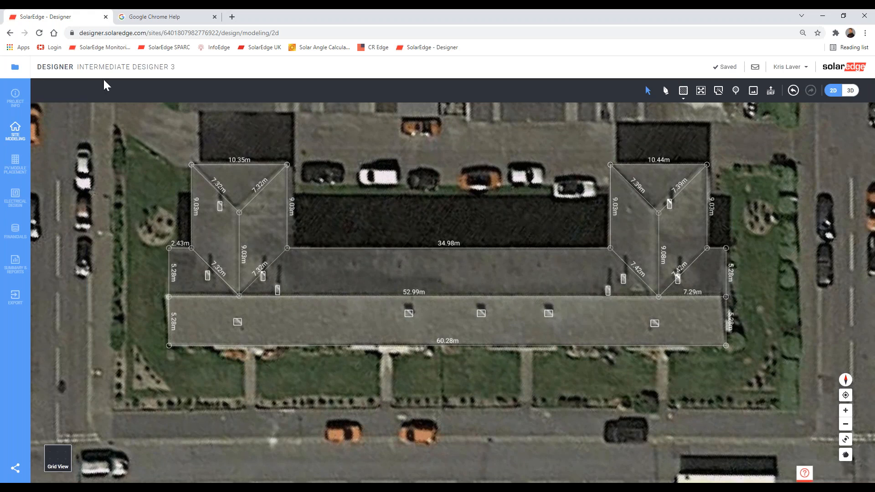
Open the project info and examine the building's front roof in Street View from the road facing it.
click(17, 96)
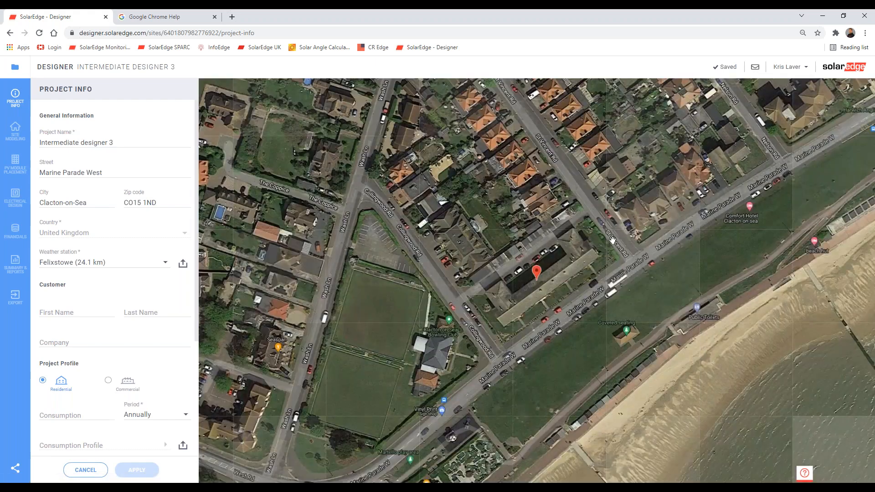
drag(864, 425, 526, 338)
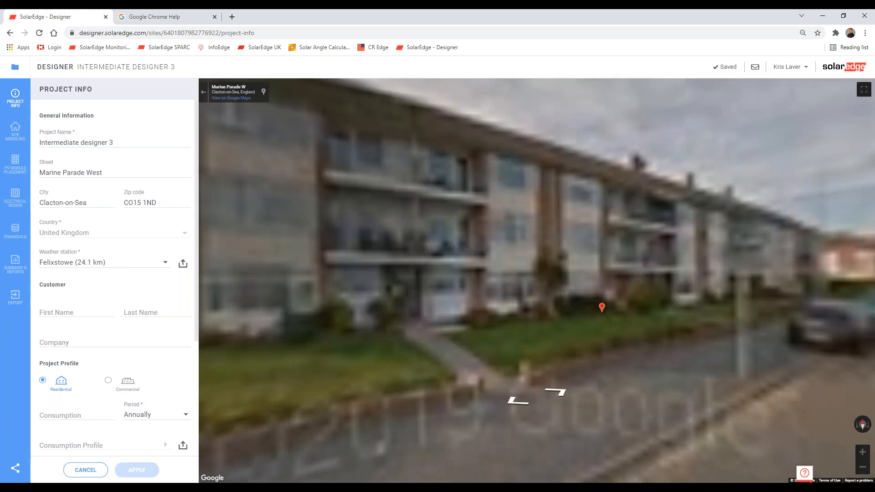
drag(416, 209, 466, 222)
drag(675, 201, 486, 195)
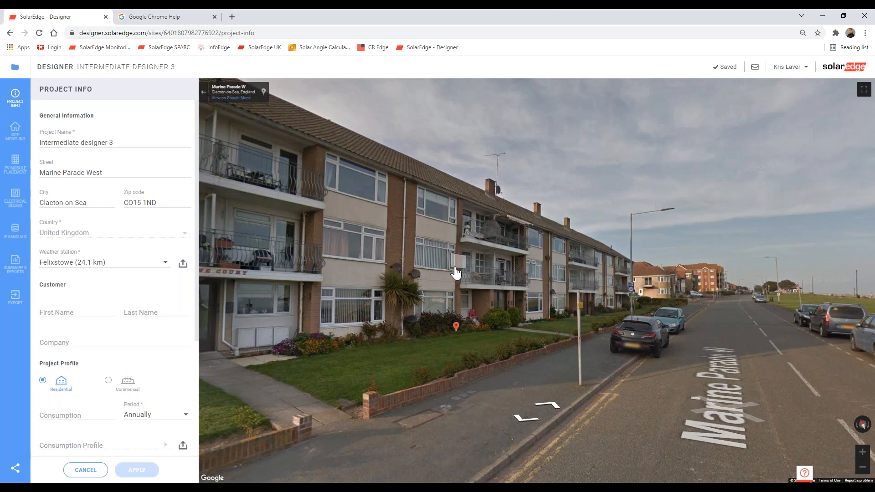
click(505, 262)
click(542, 247)
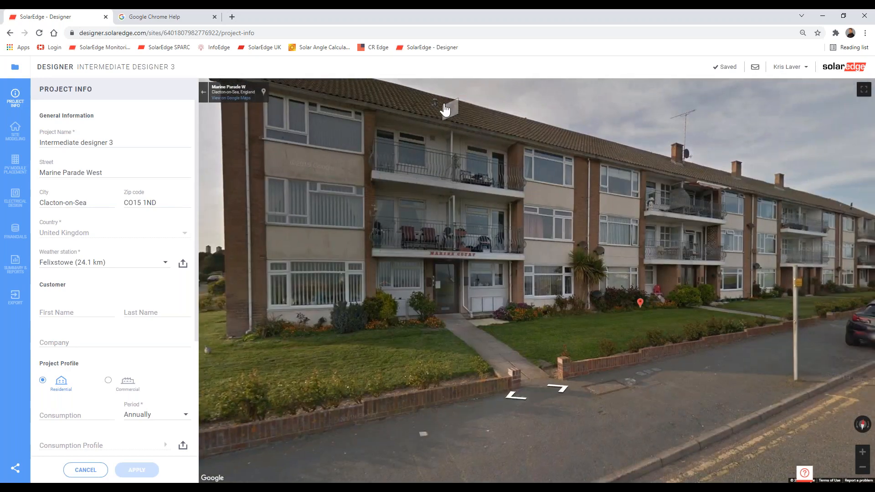
Move along the street to the corner at the building's gable end and examine the chimneys and vents on the roof.
drag(656, 190, 515, 205)
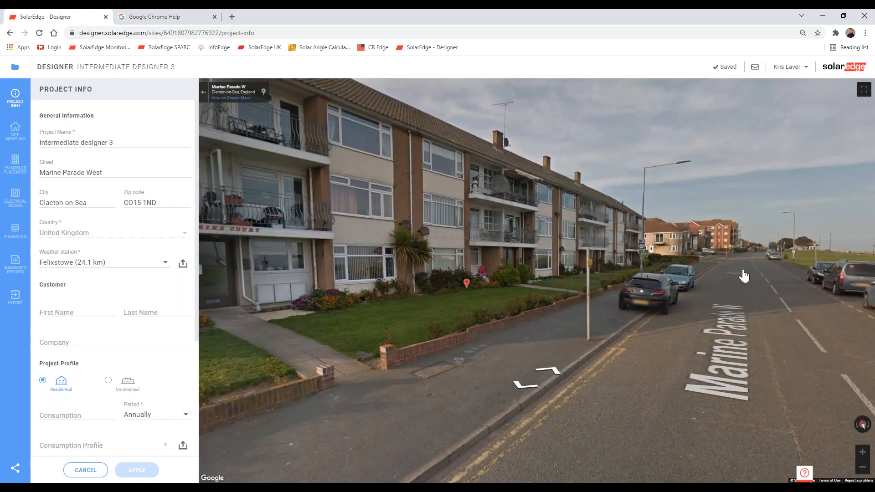
click(744, 275)
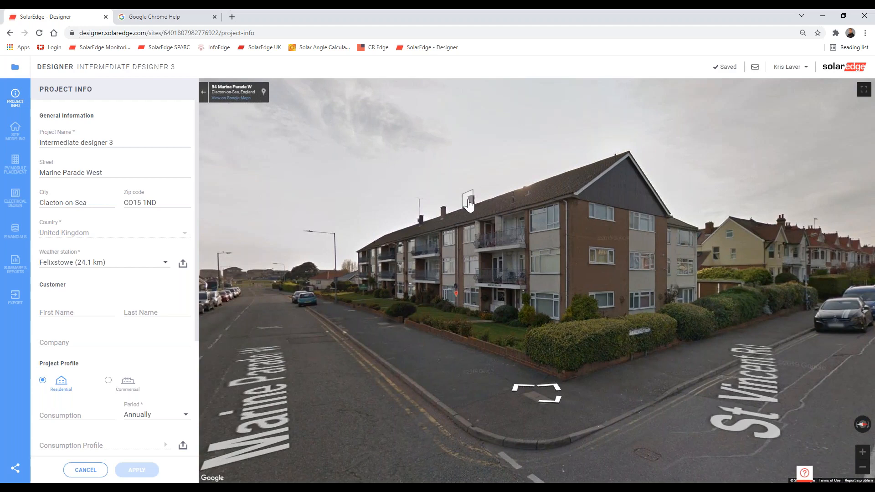
click(471, 203)
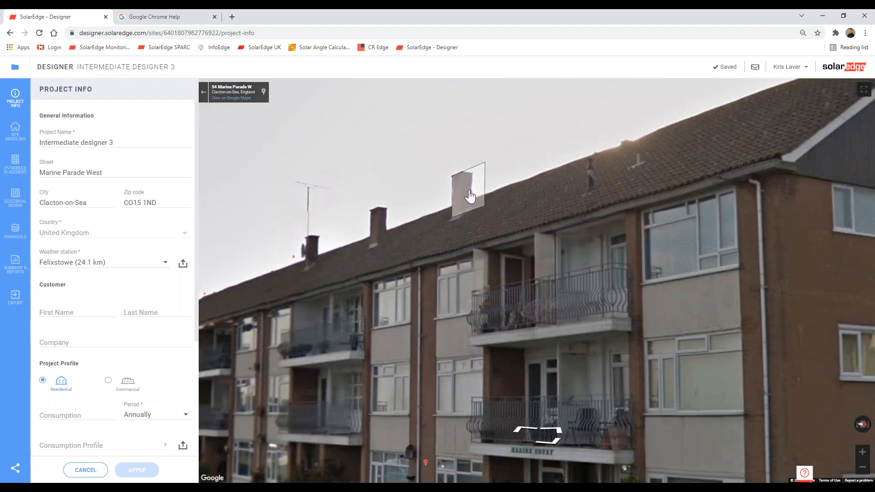
scroll(471, 203, down, 3)
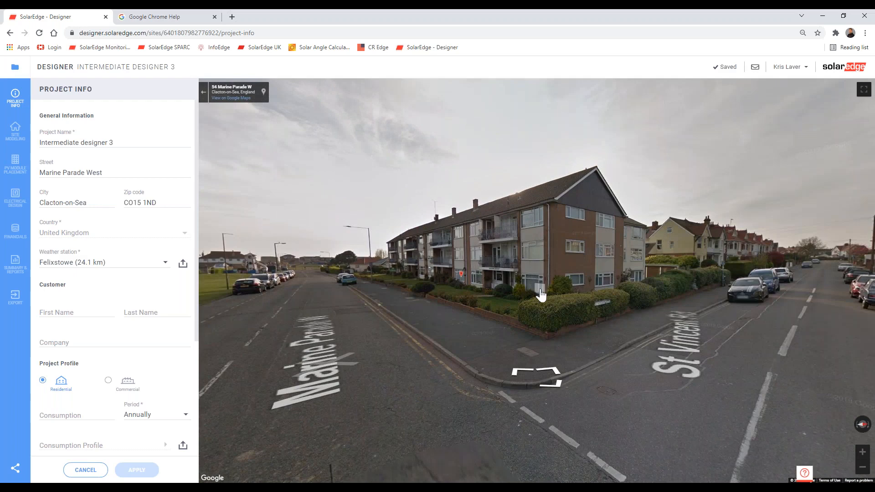
scroll(541, 295, up, 3)
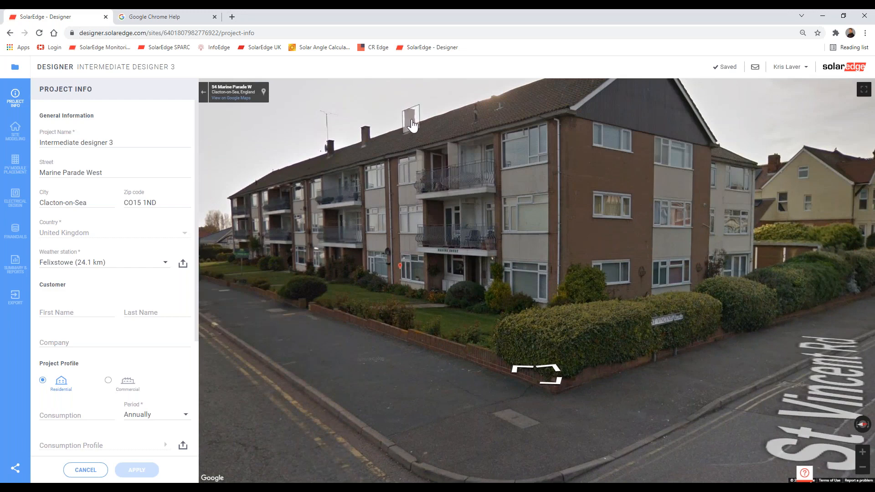
Return to the site model and delete the three small obstacles over the middle vents on the front roof slope.
scroll(427, 131, down, 3)
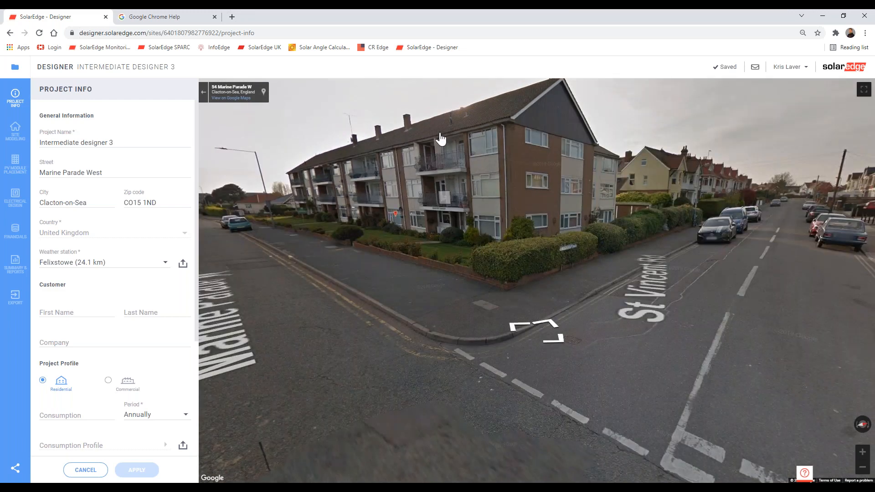
click(15, 131)
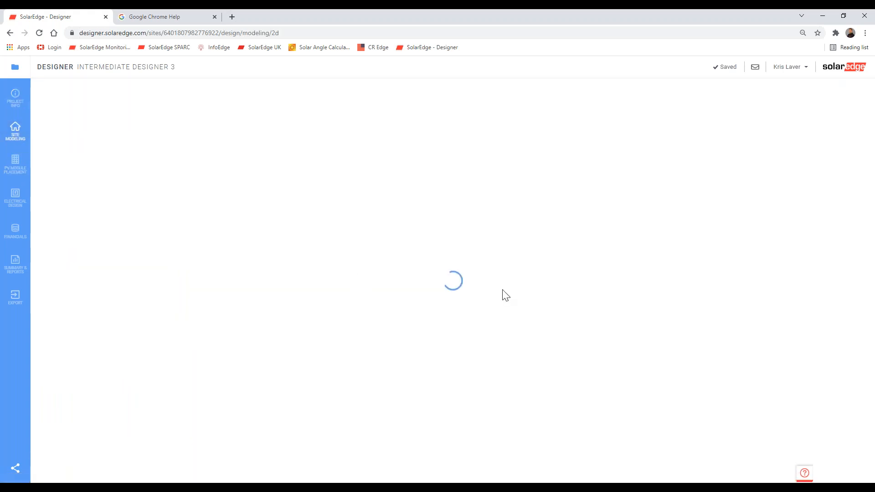
scroll(508, 284, up, 5)
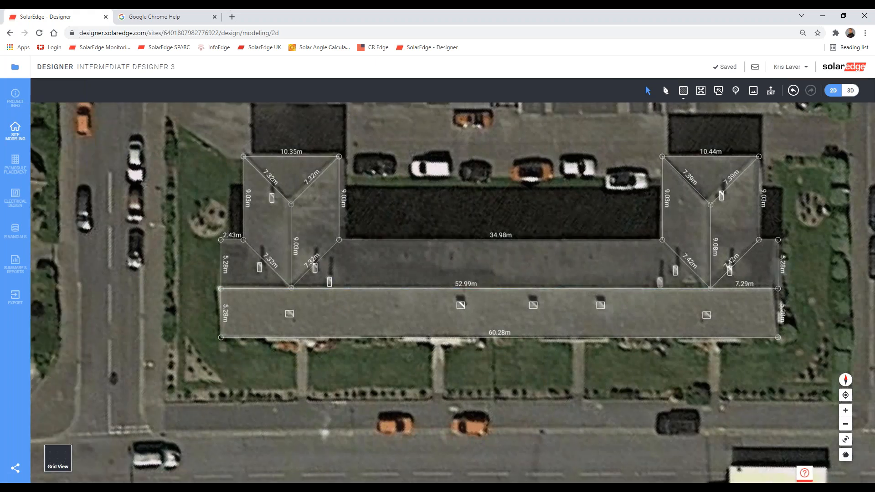
scroll(470, 301, down, 2)
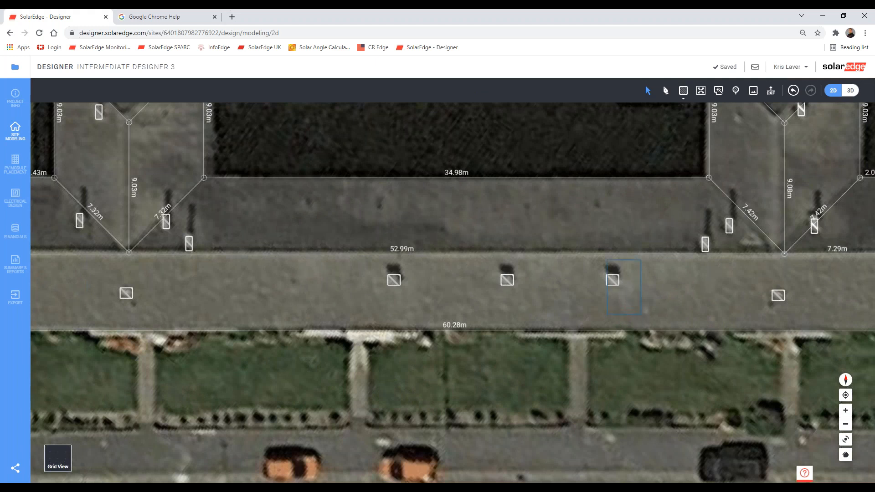
drag(607, 260, 324, 254)
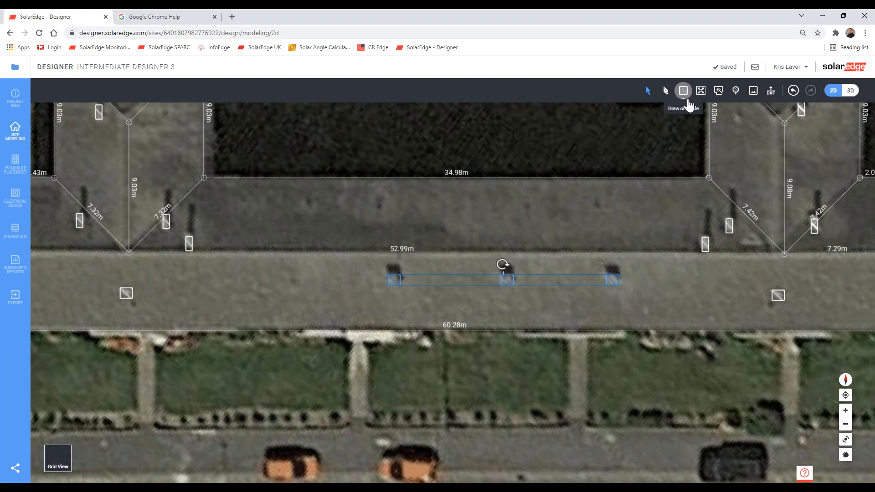
click(685, 93)
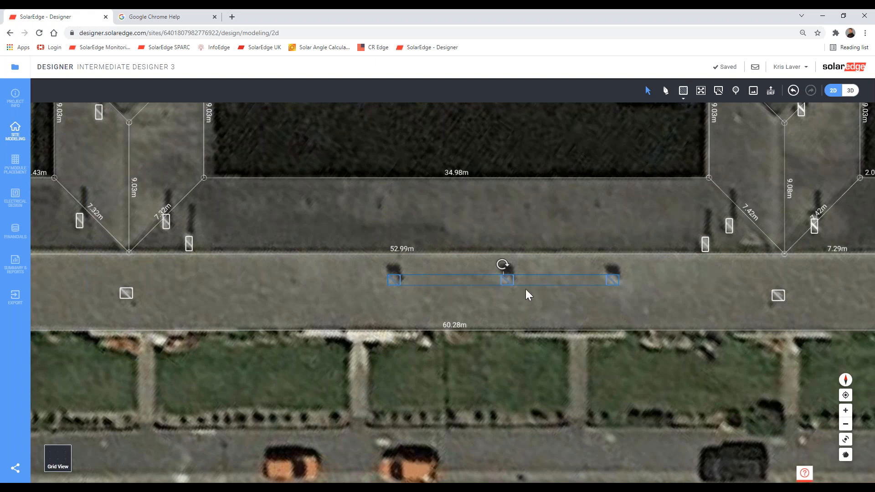
key(Delete)
Draw a narrow obstacle about 0.85 m wide and 3.91 m long running down the front slope beside the westernmost middle vent.
click(683, 92)
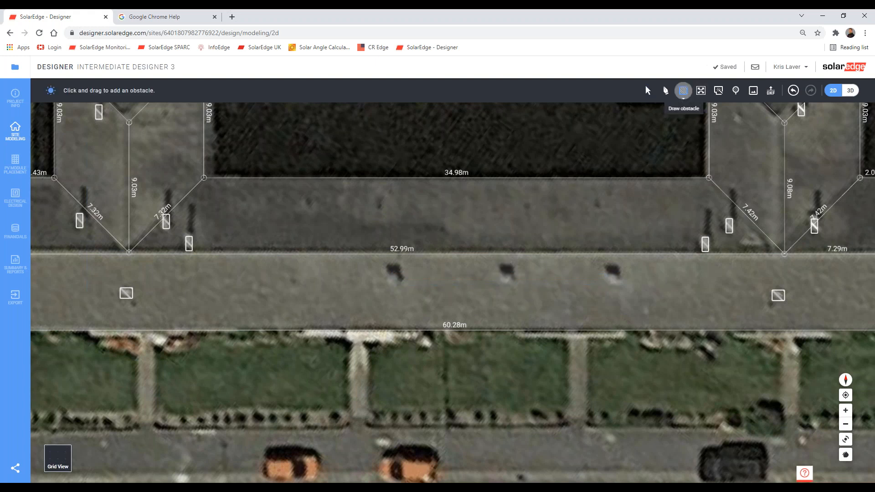
drag(383, 267, 395, 323)
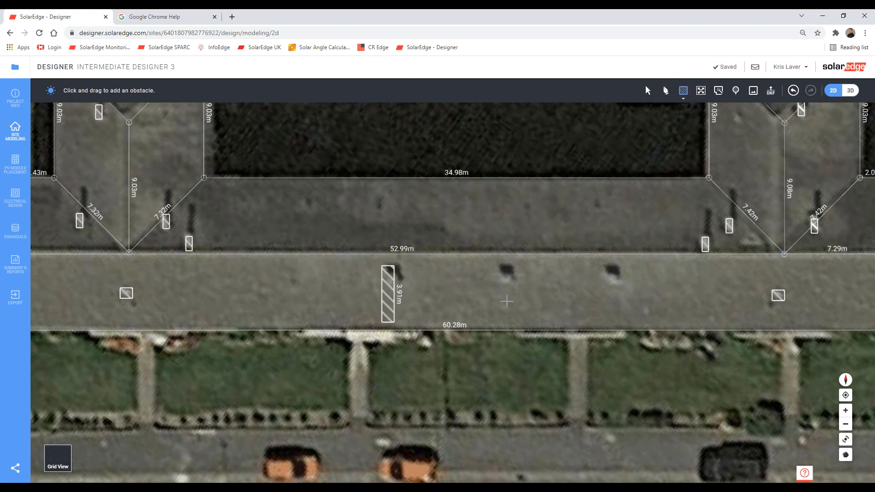
click(648, 90)
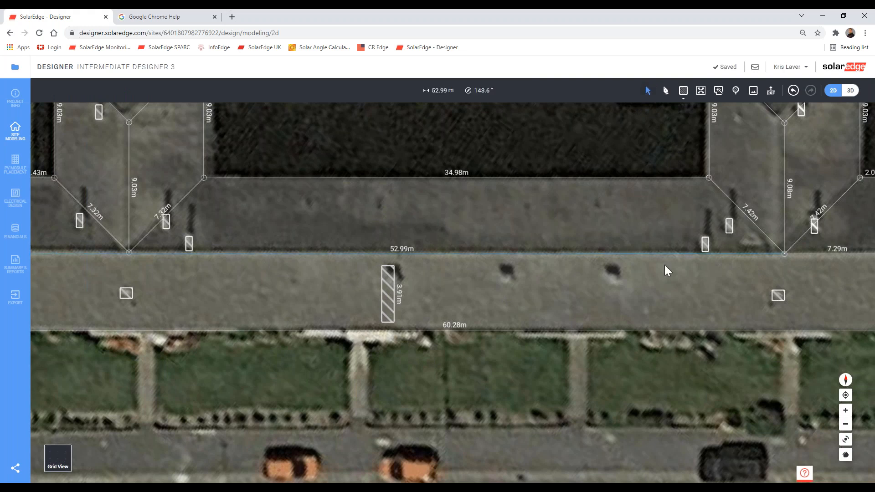
Resize the long obstacle on the front slope to about 0.81 m by 3.5 m.
scroll(374, 289, up, 5)
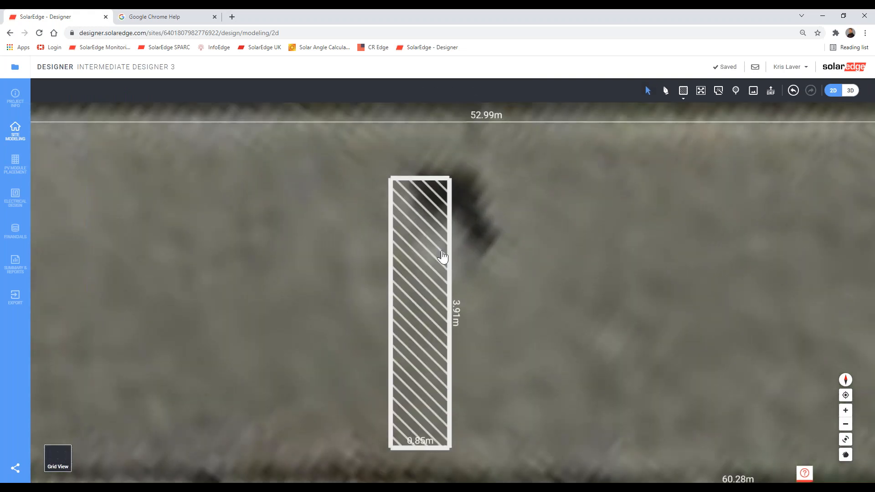
click(449, 450)
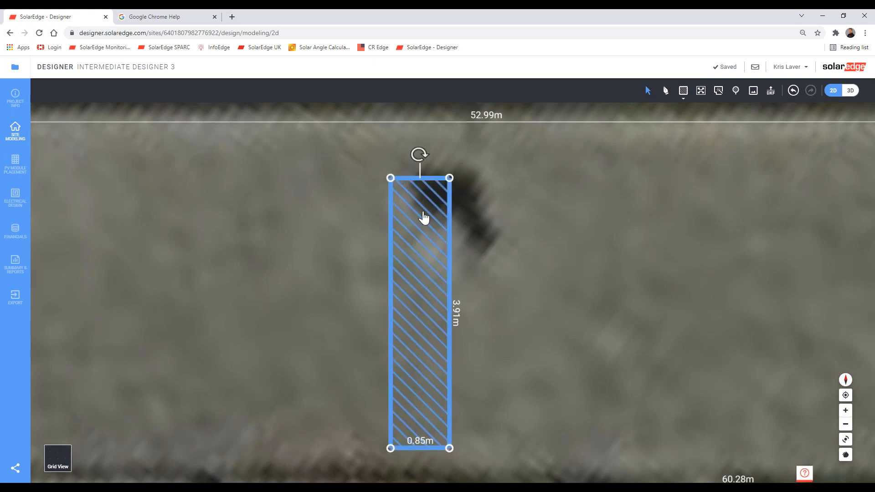
scroll(424, 219, down, 5)
drag(486, 233, 470, 180)
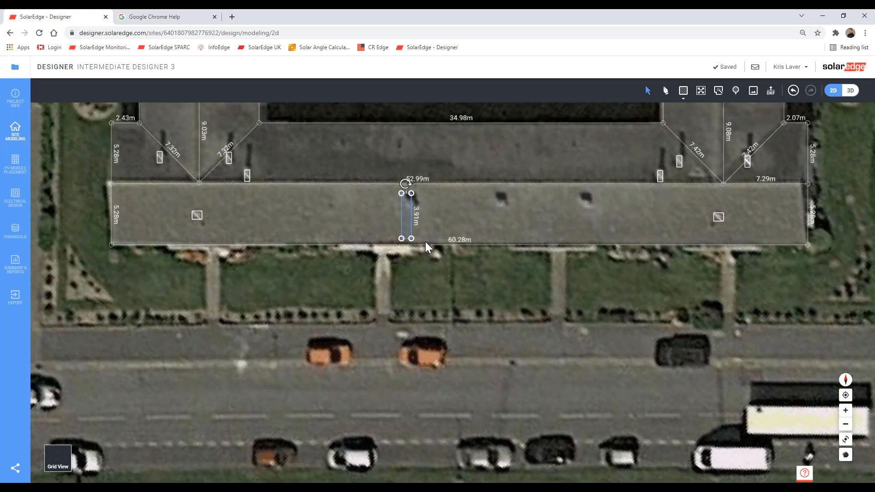
scroll(425, 248, up, 5)
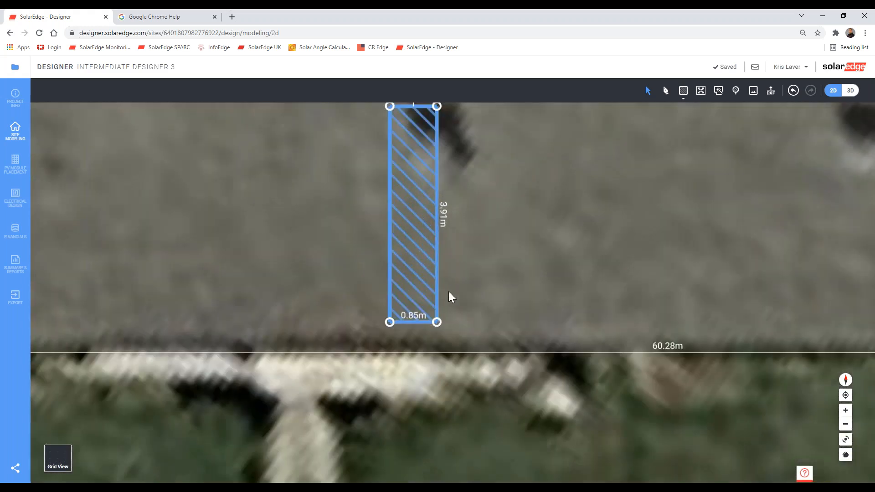
drag(422, 357, 423, 335)
click(595, 269)
scroll(596, 269, down, 2)
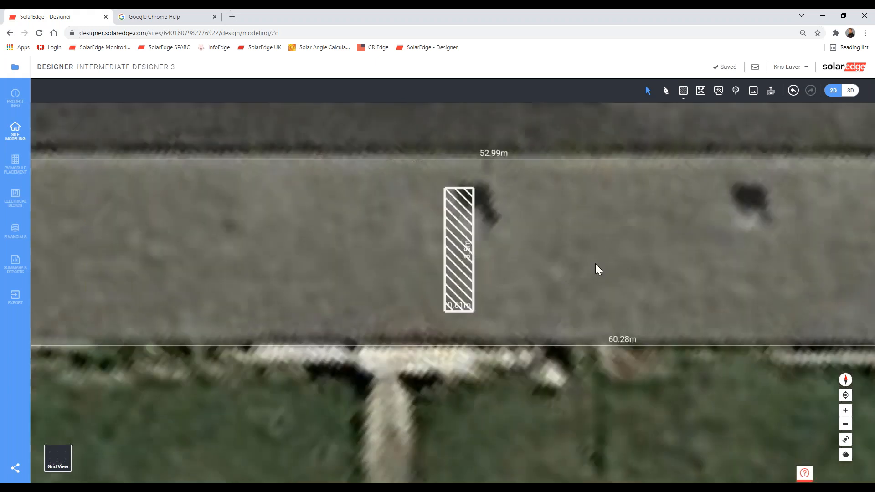
scroll(596, 263, down, 1)
Copy the long obstacle and paste three copies side by side along the front roof slope.
right_drag(596, 264, 472, 274)
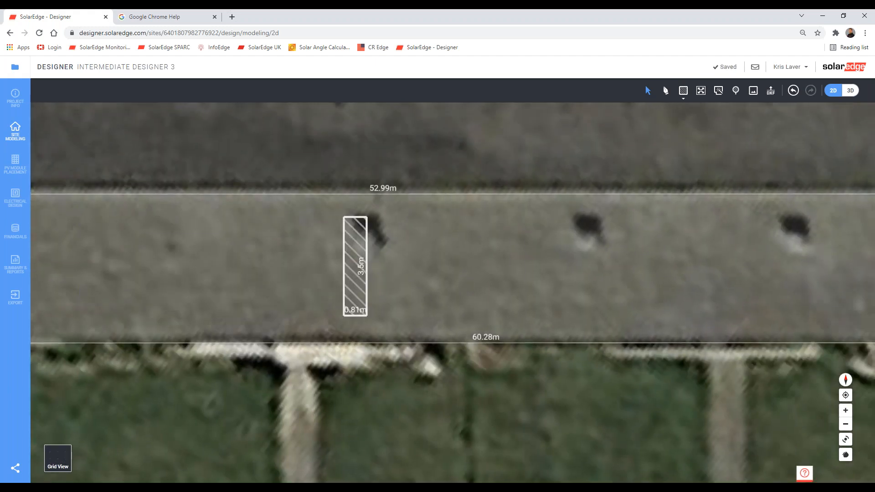
click(355, 267)
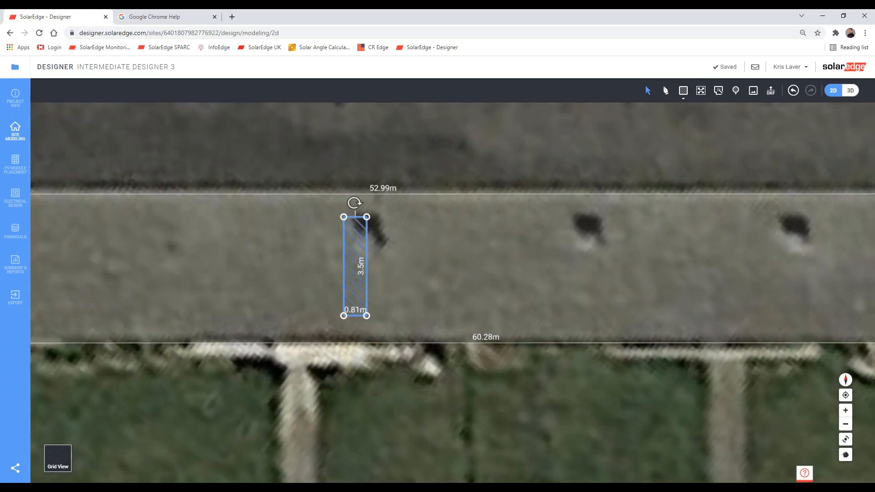
click(460, 264)
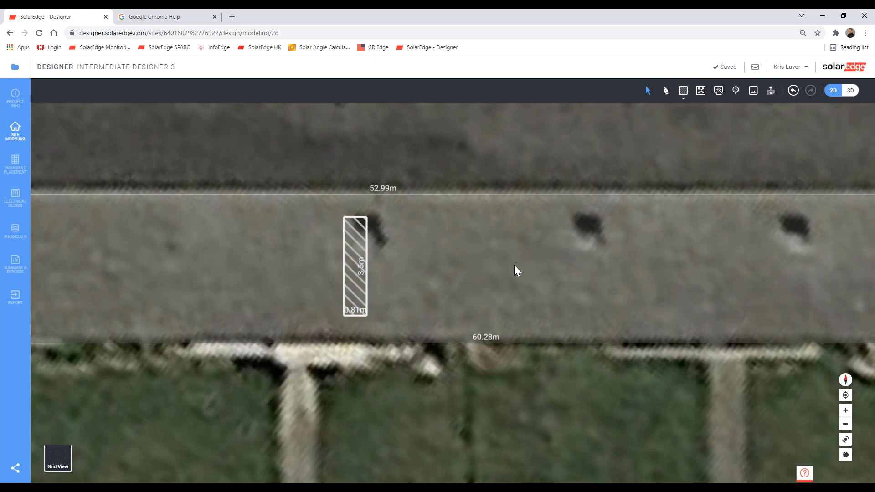
key(ctrl+v)
key(ctrl+v)
key(ctrl+v)
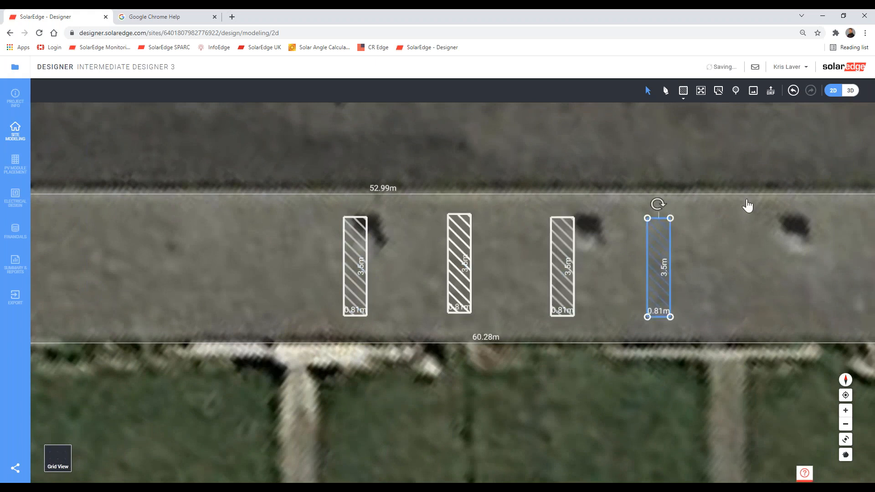
In the 3D view, make the original long obstacle flush with the front roof slope.
click(851, 90)
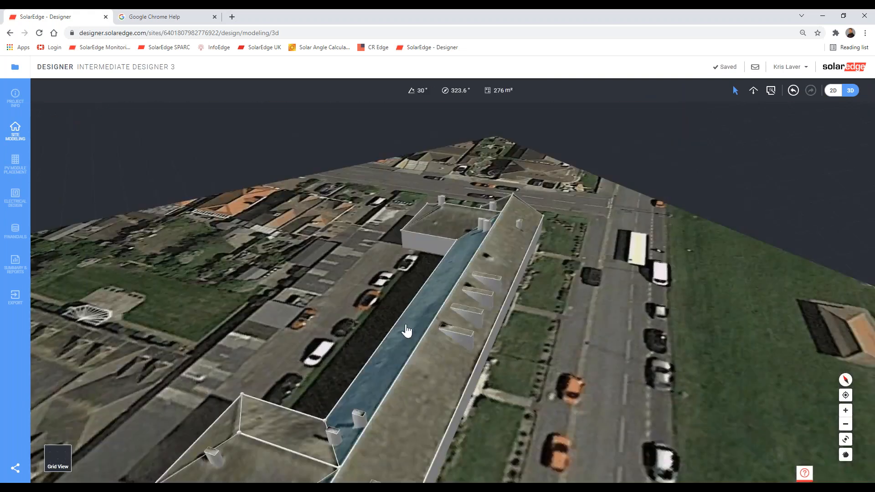
scroll(456, 305, up, 5)
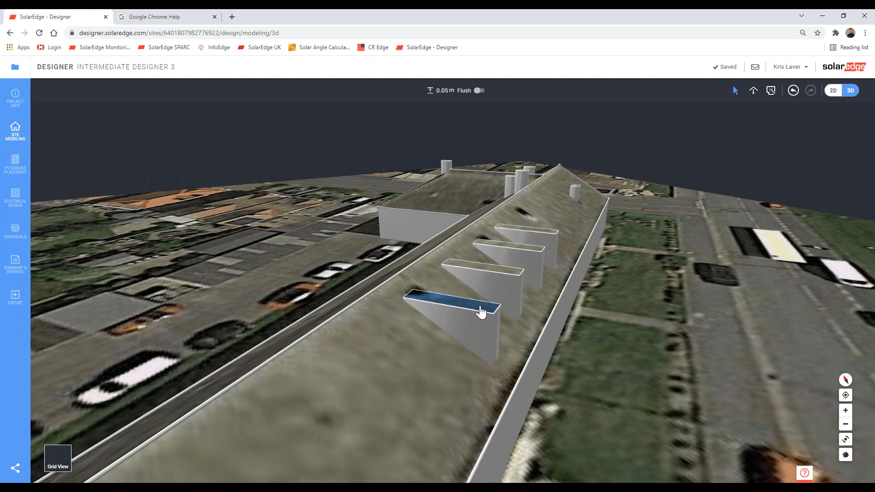
click(481, 312)
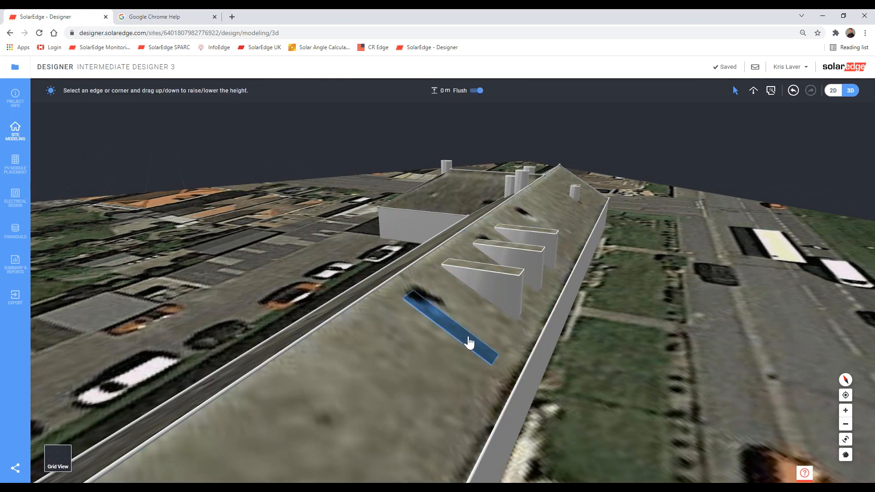
click(470, 343)
click(470, 343)
drag(470, 347, 474, 315)
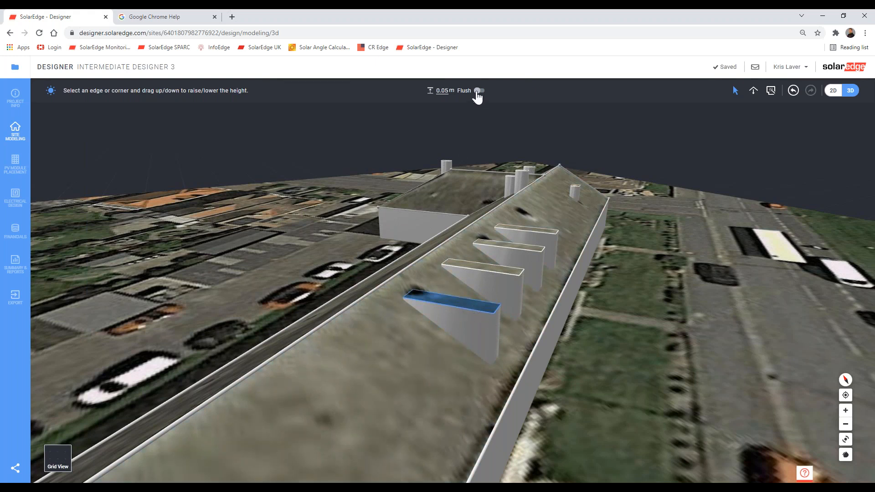
click(479, 91)
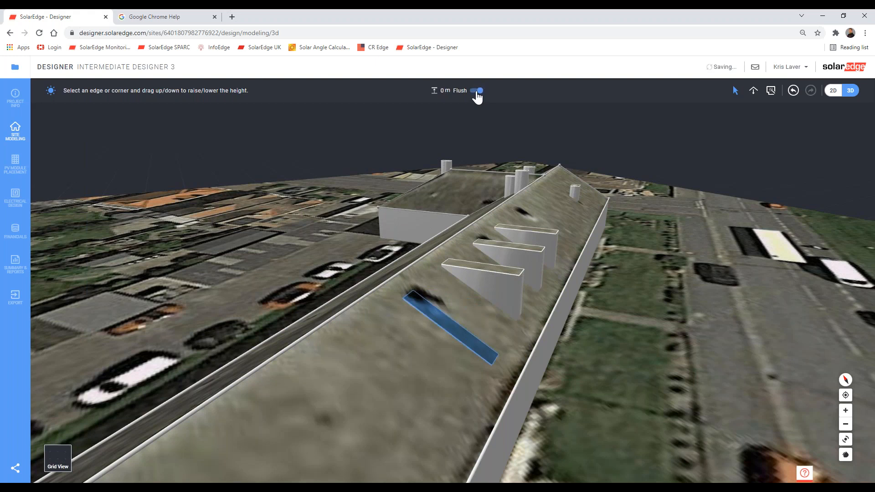
Make the three copied obstacles flush with the roof, handling the two farthest ones together.
click(498, 279)
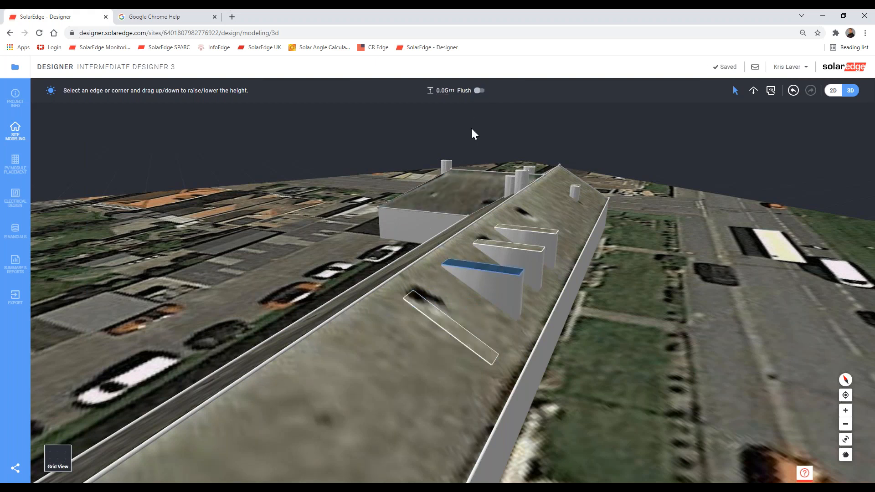
click(477, 90)
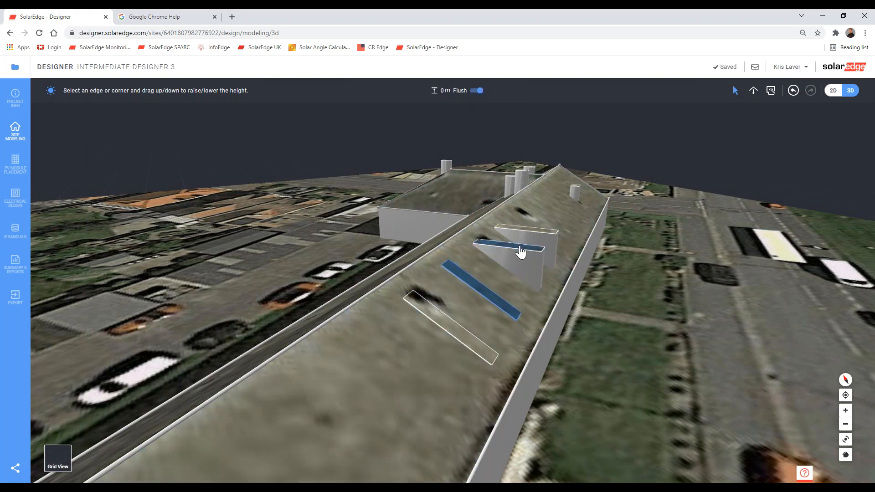
click(520, 249)
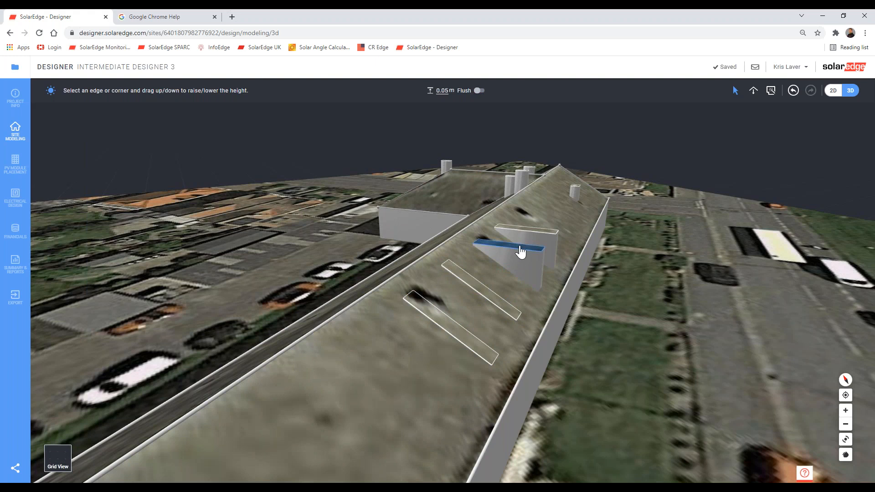
shift+click(532, 231)
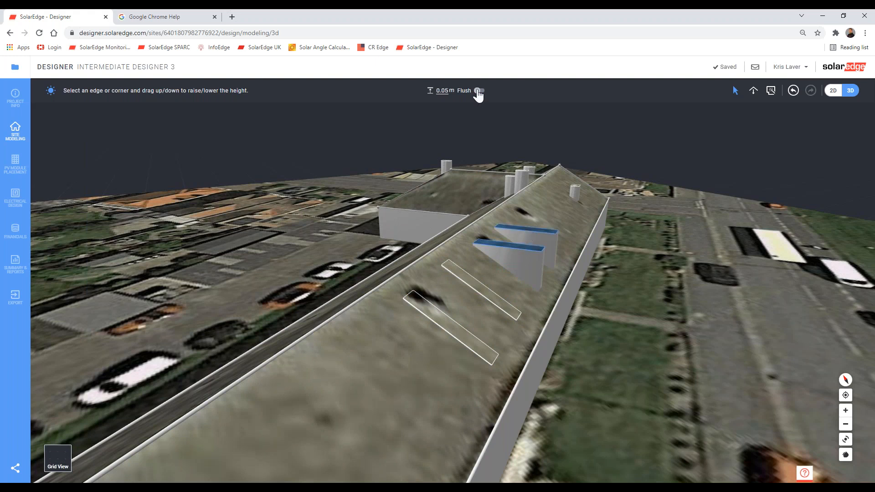
click(477, 91)
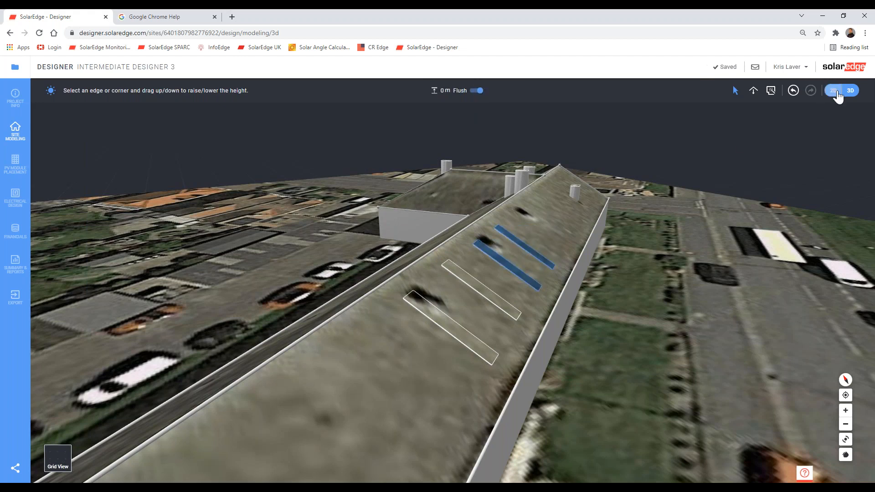
Return to the 2D view and delete the three copied obstacles, keeping the original.
click(833, 91)
scroll(553, 306, down, 1)
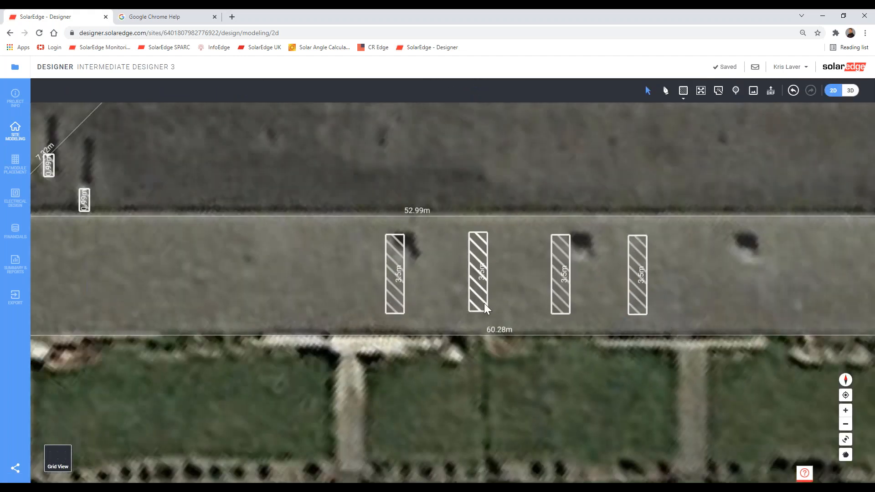
drag(659, 319, 445, 214)
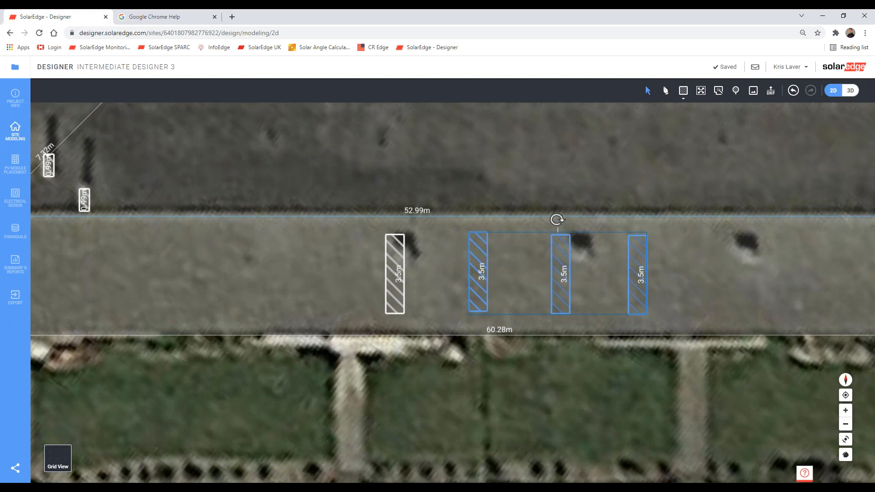
key(Delete)
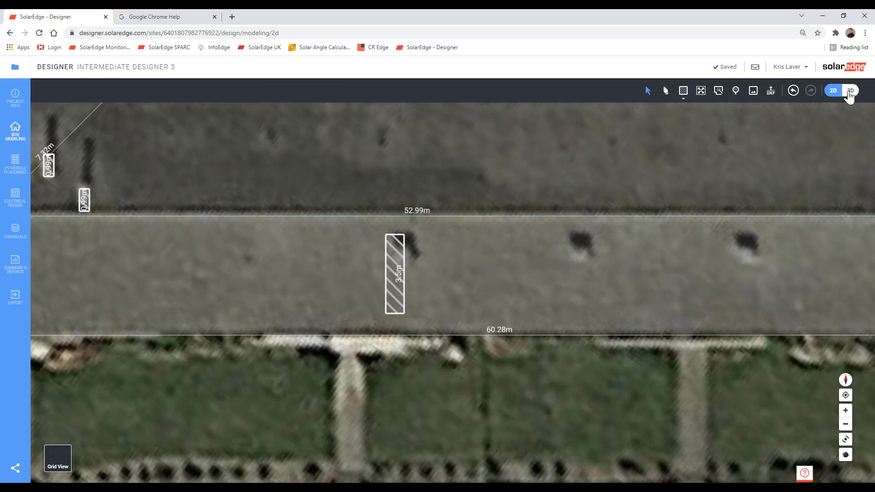
Turn off the flush setting of the remaining long obstacle in 3D and return to the 2D view.
click(850, 90)
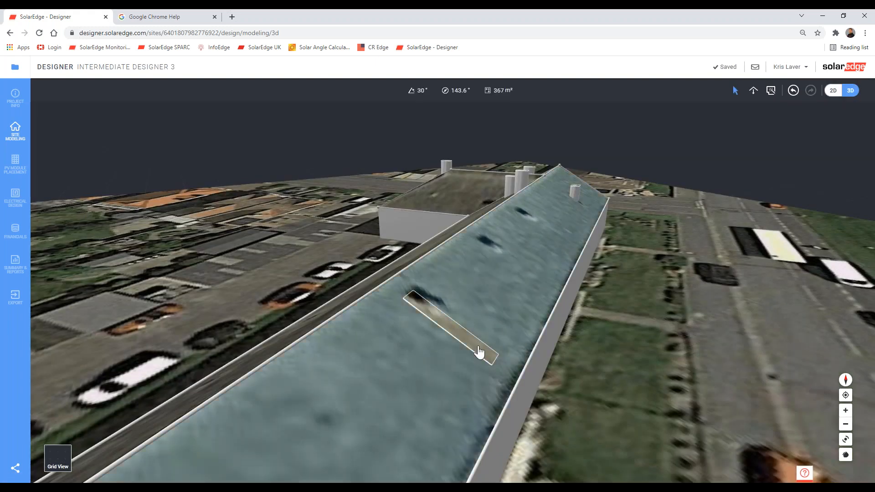
click(481, 352)
drag(481, 352, 469, 312)
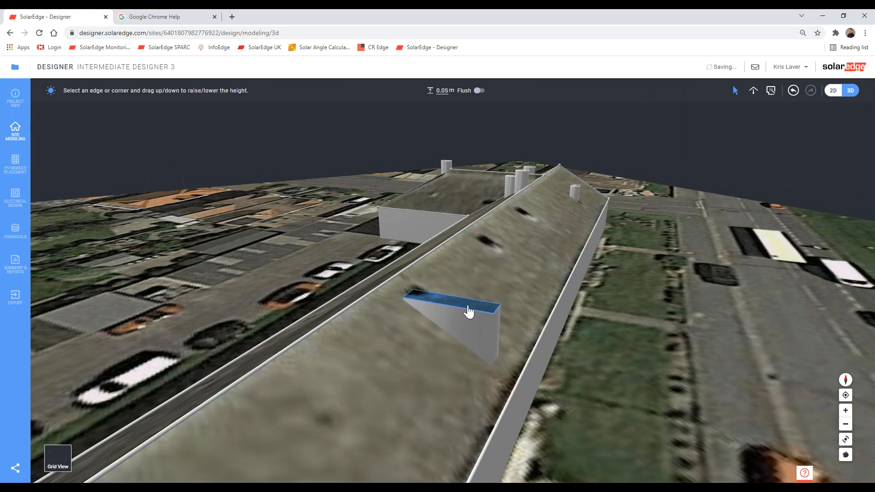
click(833, 90)
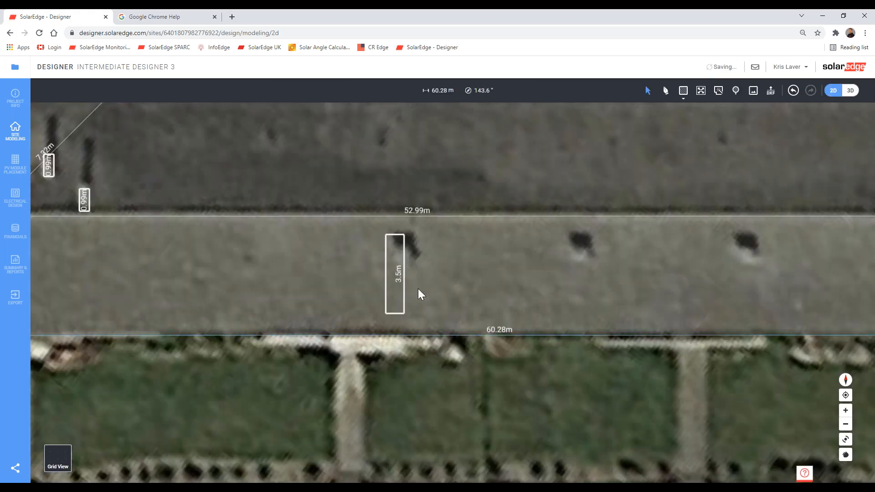
Paste four copies of the long obstacle in a row along the front roof slope.
click(396, 285)
key(ctrl+v)
key(ctrl+v)
key(ctrl+v)
key(ctrl+v)
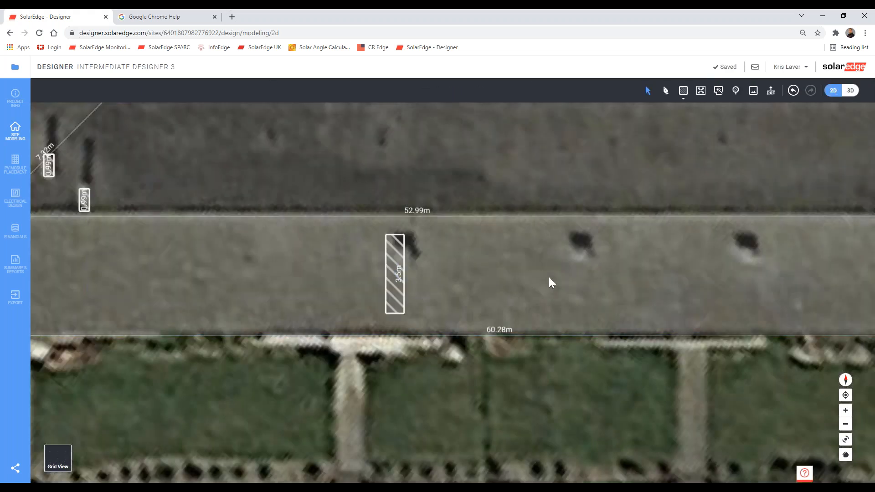
Inspect the five long obstacles on the front slope in the 3D view and return to 2D.
click(851, 90)
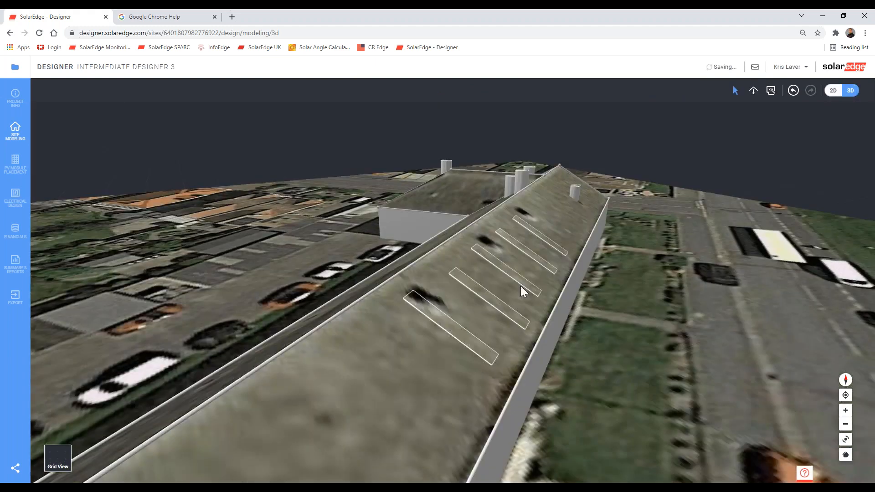
click(521, 286)
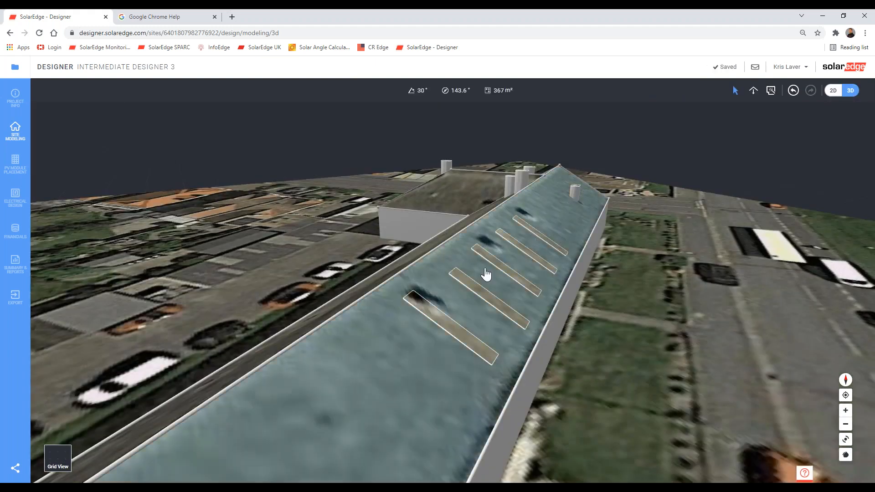
click(799, 96)
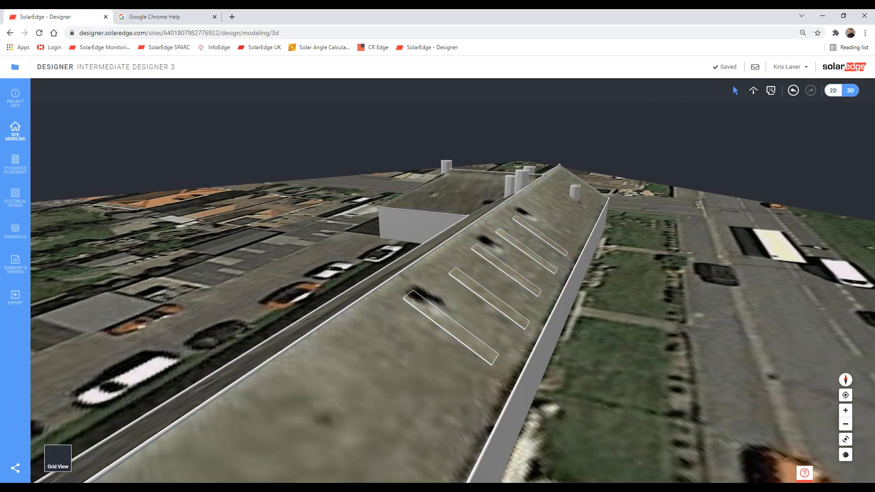
click(834, 90)
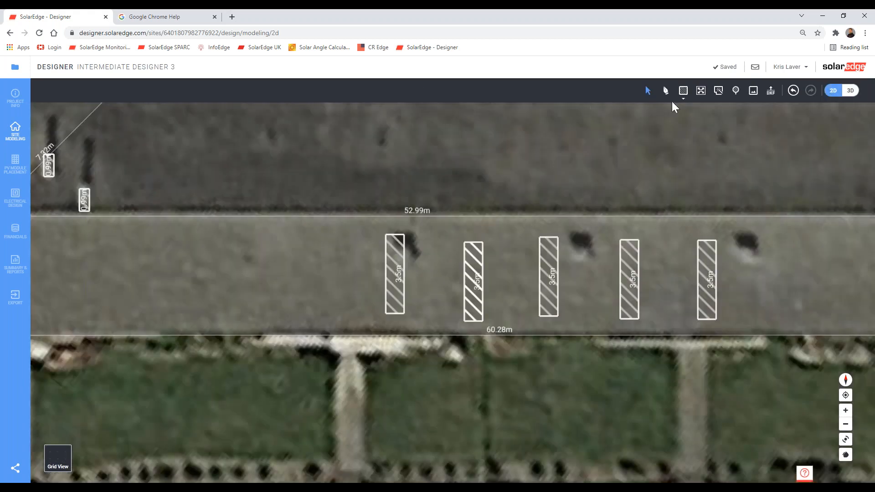
Draw a guide line about 17 m long across the obstacles' upper ends and align the second and third obstacles to it.
click(385, 233)
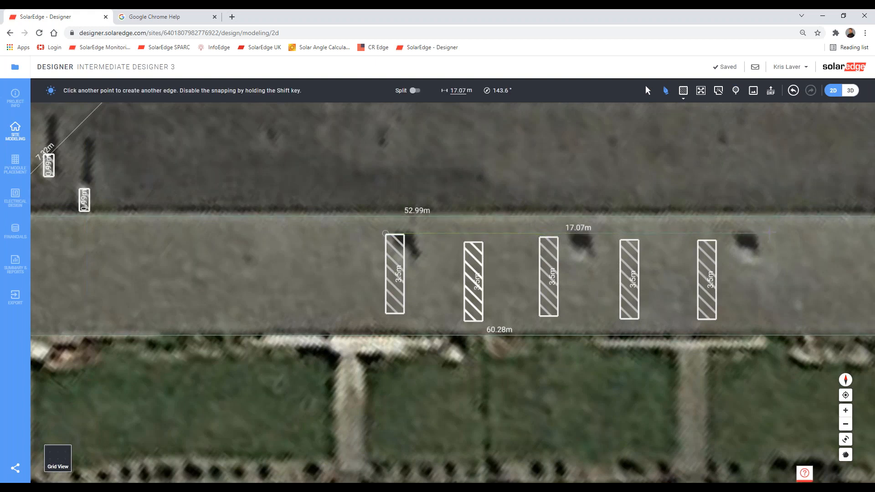
click(770, 233)
key(Escape)
drag(476, 267, 476, 259)
scroll(476, 258, up, 5)
click(702, 269)
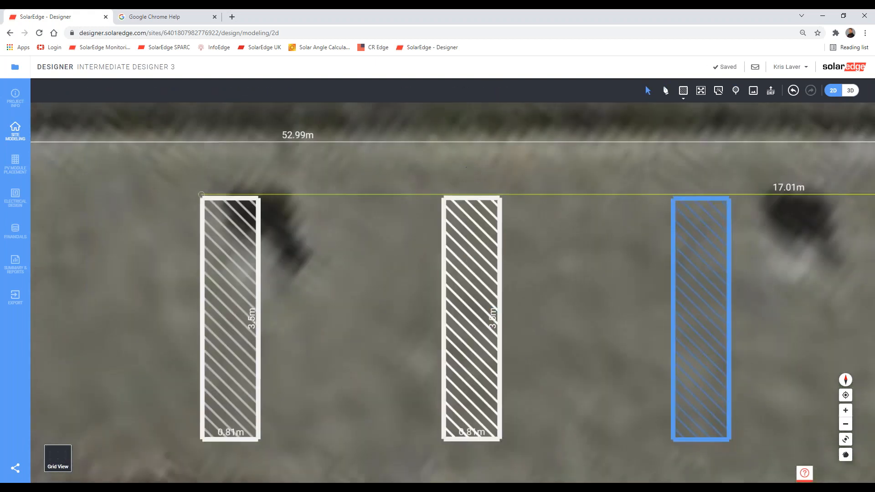
drag(702, 265, 702, 266)
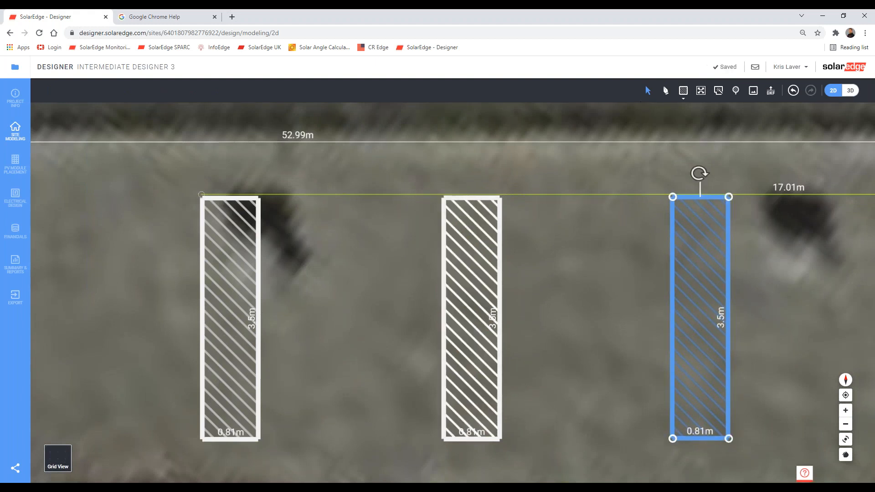
Delete the long guide line above the obstacles.
click(668, 94)
key(Escape)
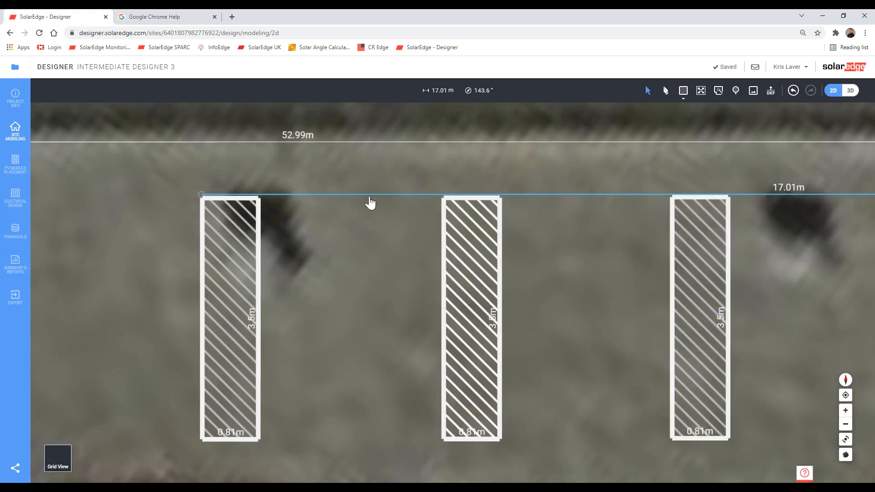
click(461, 199)
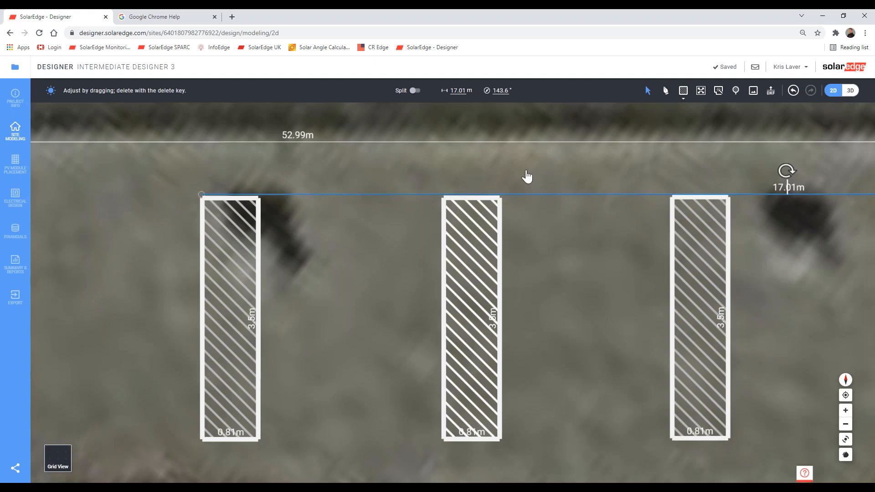
key(Delete)
Draw a spacing line from the first obstacle's upper corner, parallel to the ridge, and set its length to 2 m.
click(665, 91)
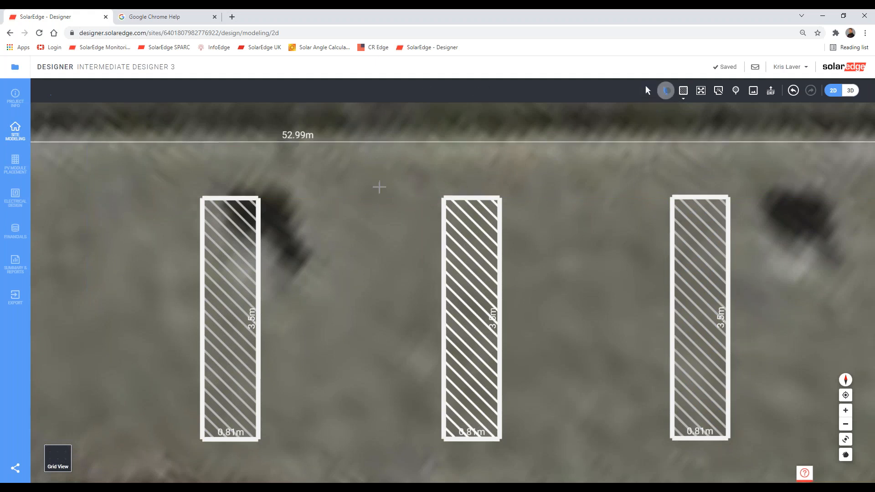
click(259, 196)
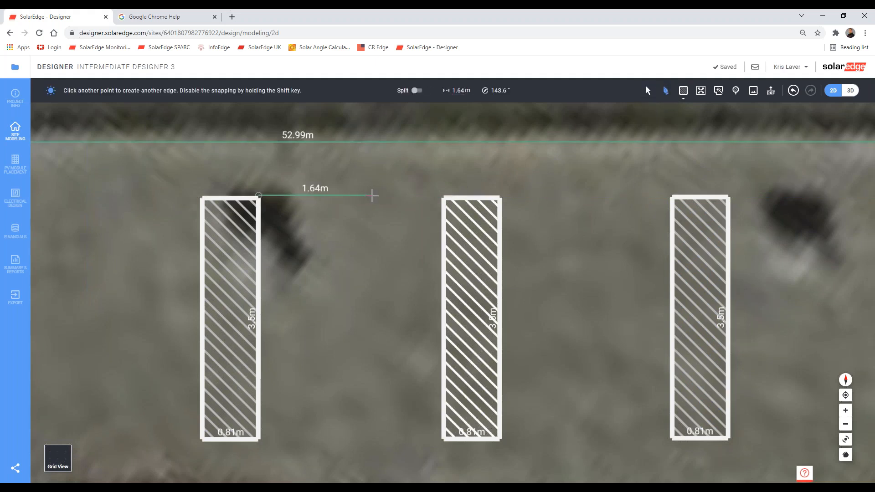
click(372, 196)
key(Escape)
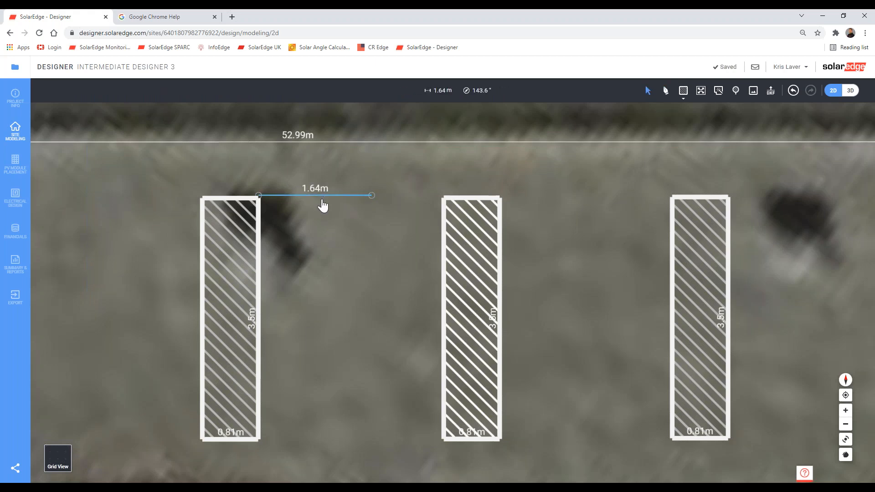
click(322, 202)
click(455, 90)
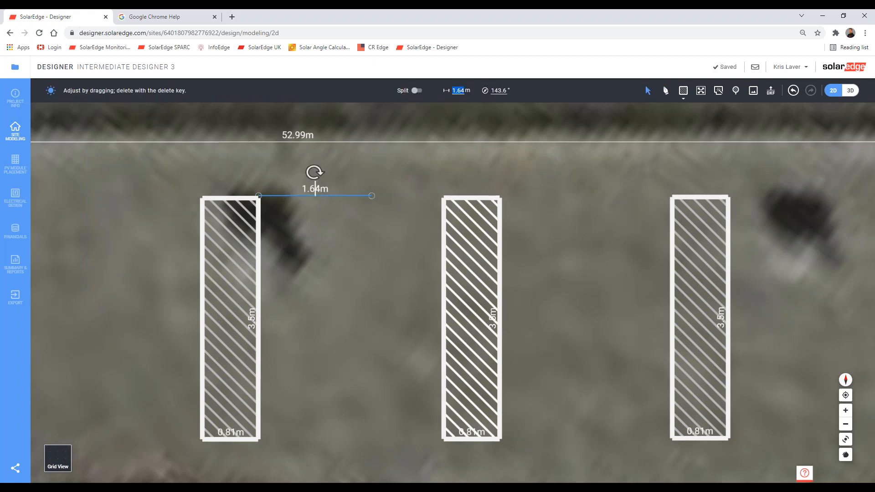
text(2)
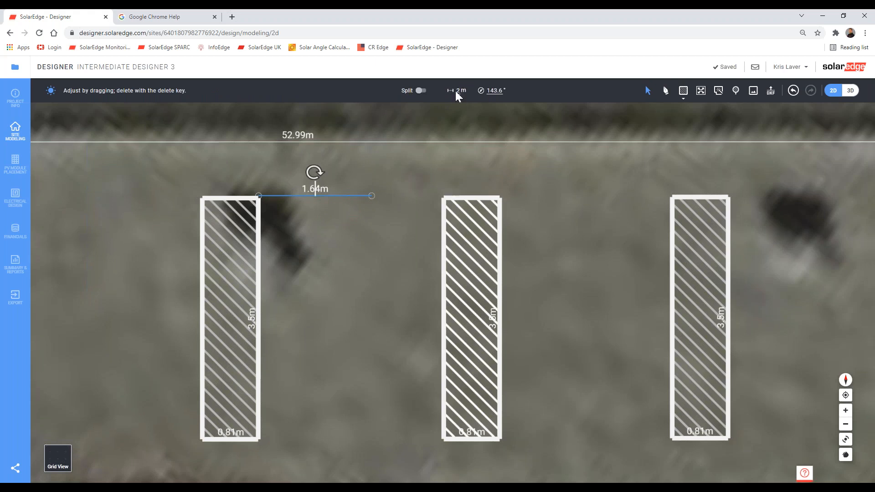
key(Return)
Snap the second obstacle to the end of the 2 m line and delete the other three copies.
drag(462, 244, 415, 237)
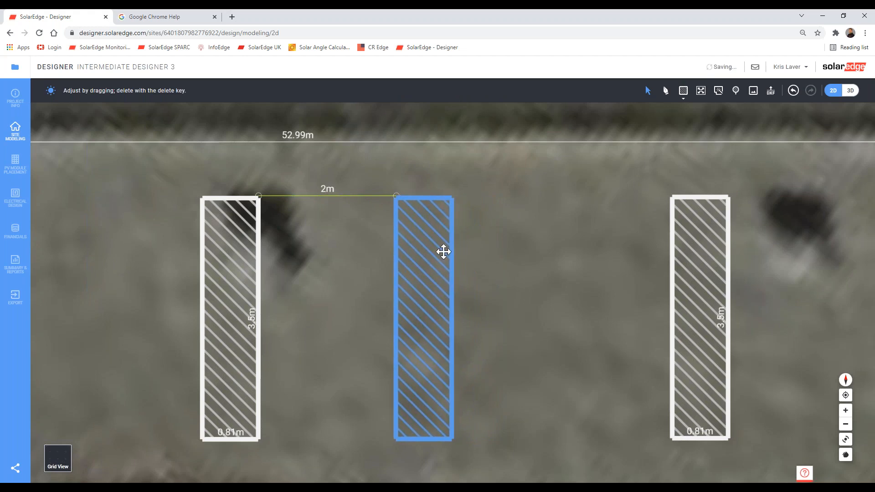
click(572, 293)
scroll(726, 311, down, 3)
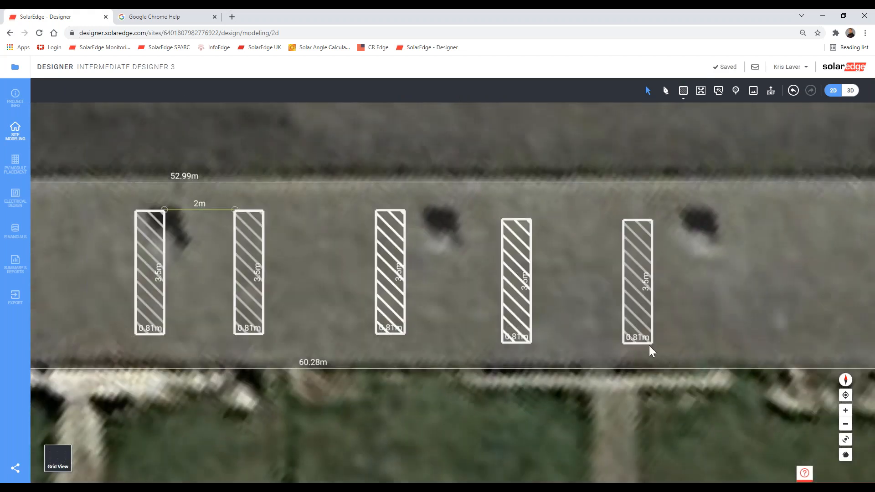
drag(360, 228, 341, 198)
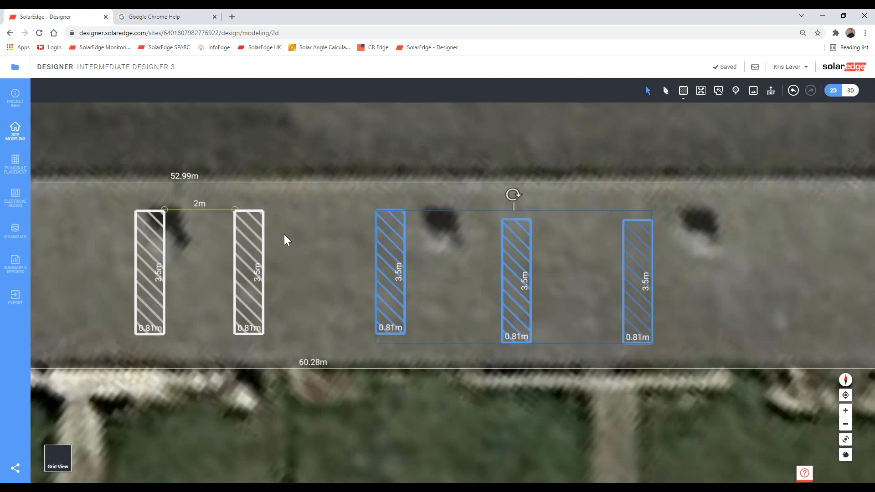
key(Delete)
Copy the second obstacle together with its 2 m line and place two duplicates end to end along the row.
scroll(271, 257, up, 2)
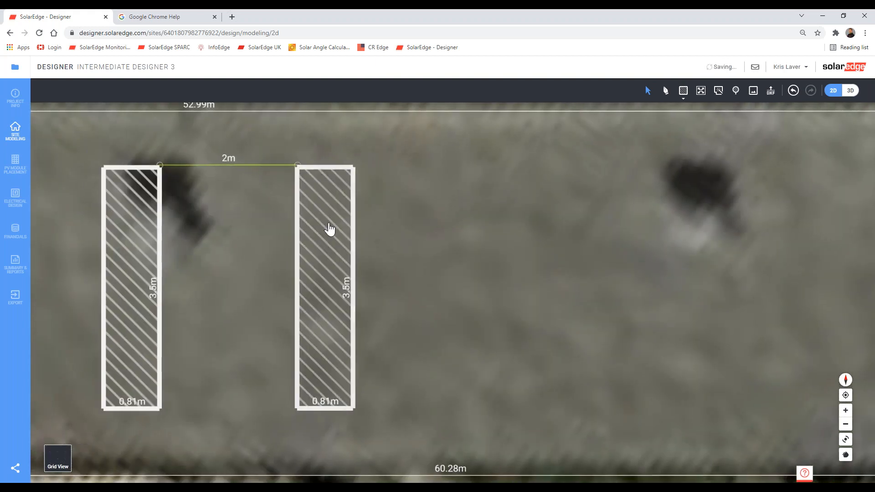
click(329, 228)
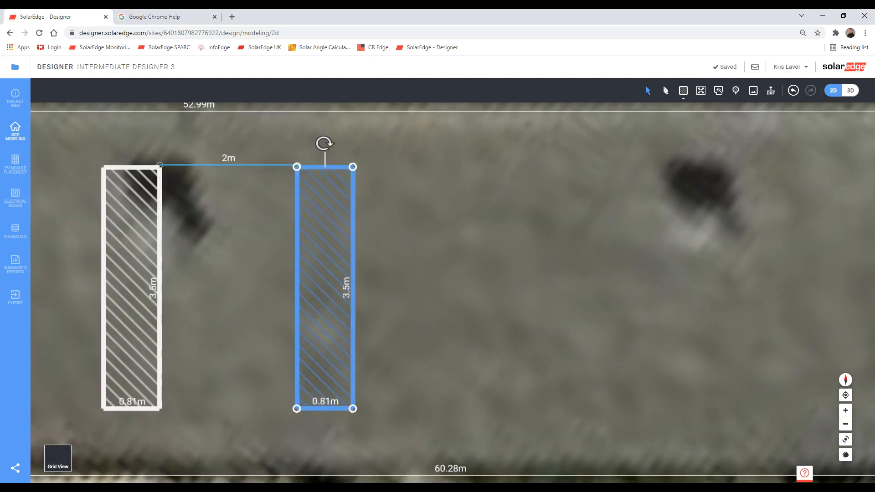
shift+click(254, 165)
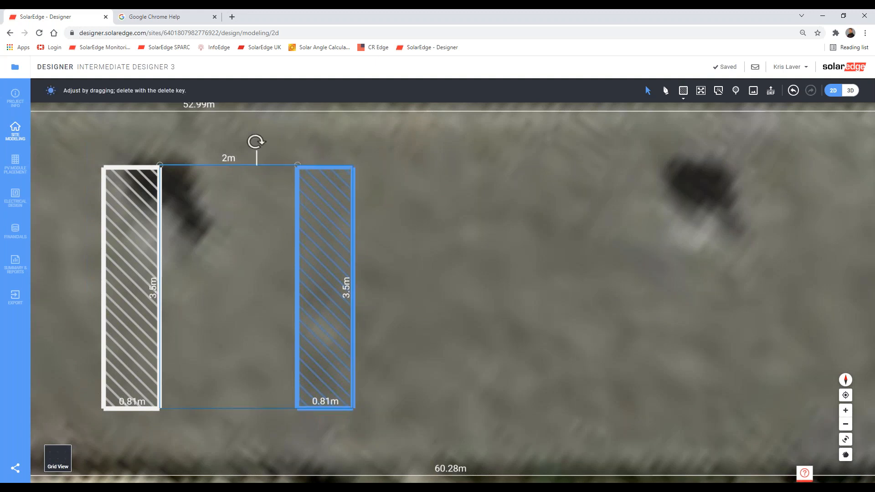
click(616, 284)
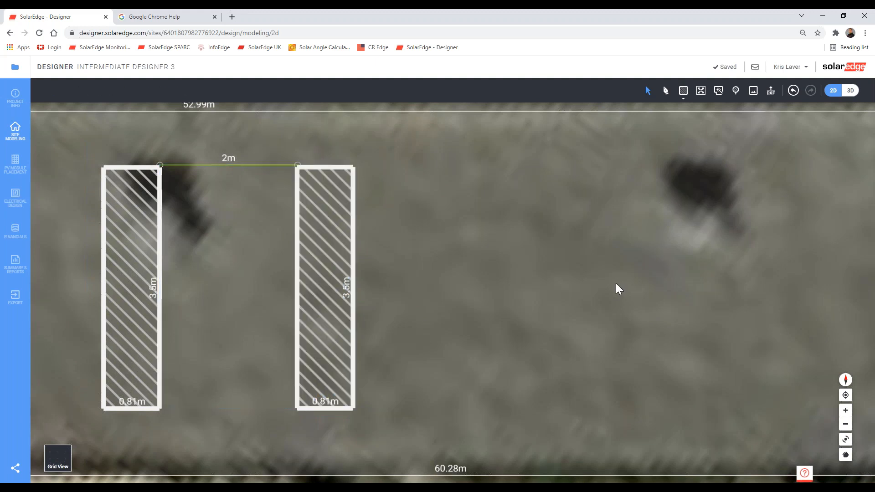
key(ctrl+v)
drag(571, 249, 509, 232)
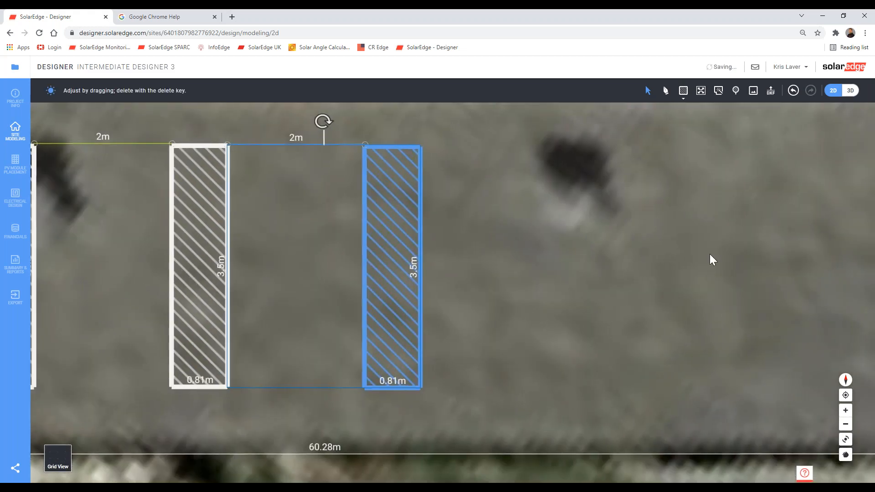
click(711, 255)
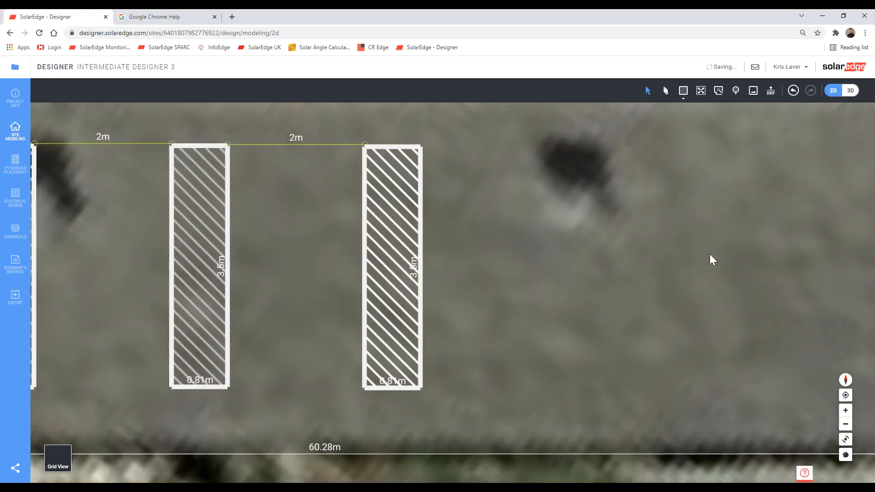
key(ctrl+v)
drag(731, 244, 594, 228)
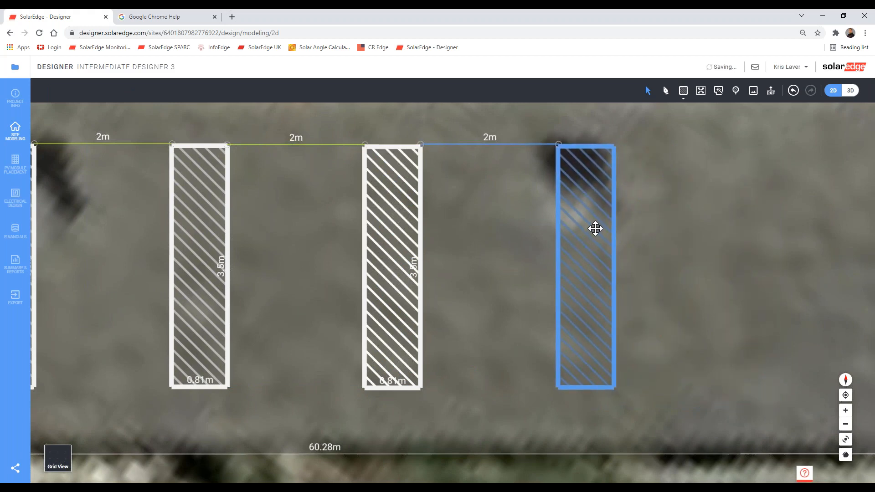
click(702, 286)
Copy the last three obstacles with their 2 m lines and attach the group after the fourth obstacle.
drag(699, 348, 387, 210)
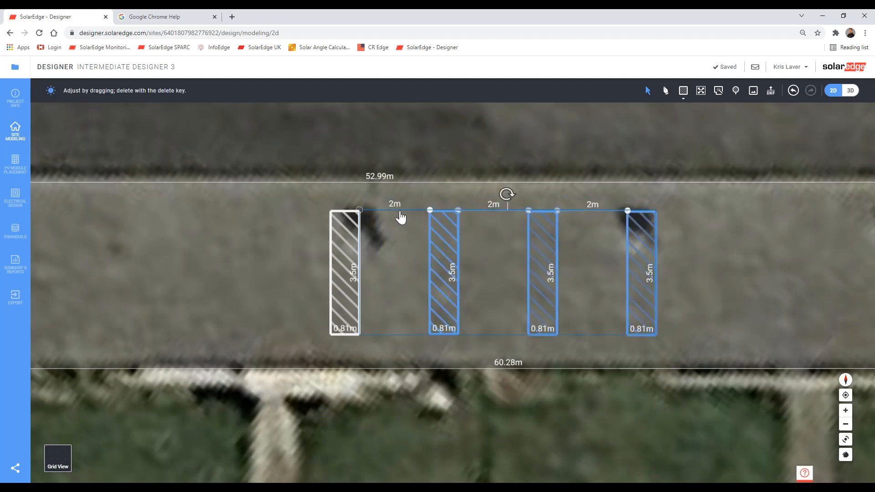
scroll(635, 270, down, 3)
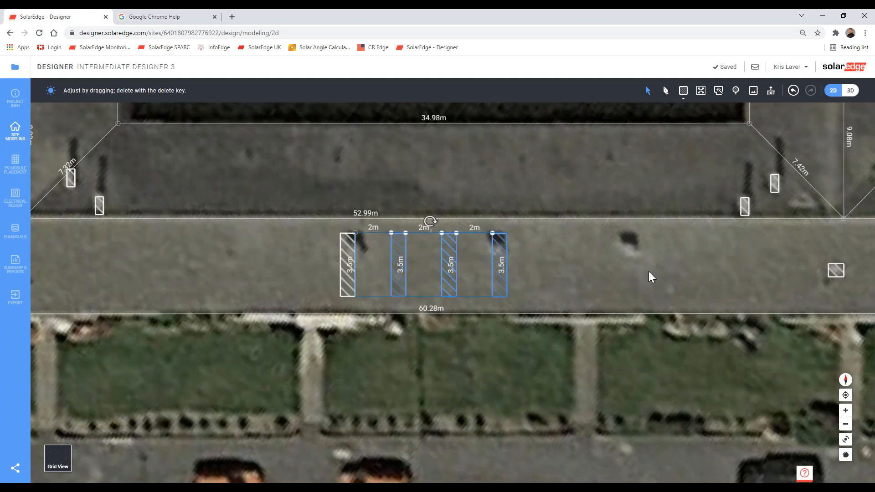
key(ctrl+v)
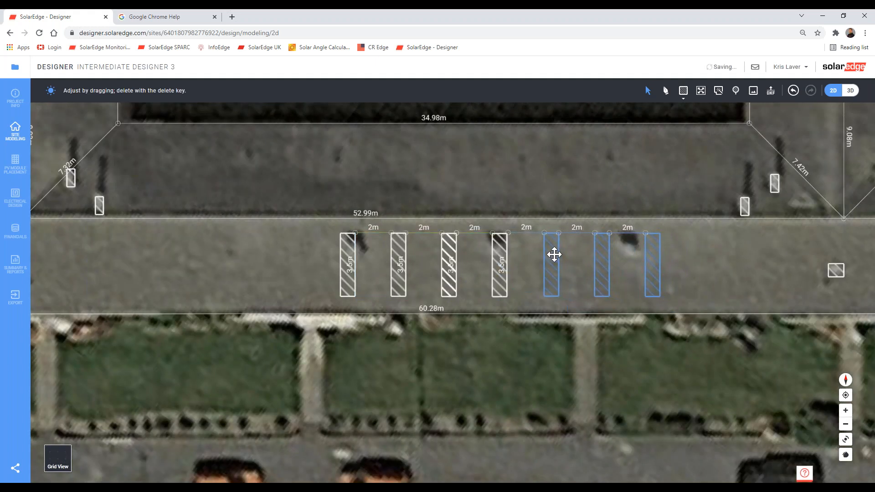
click(554, 253)
click(533, 260)
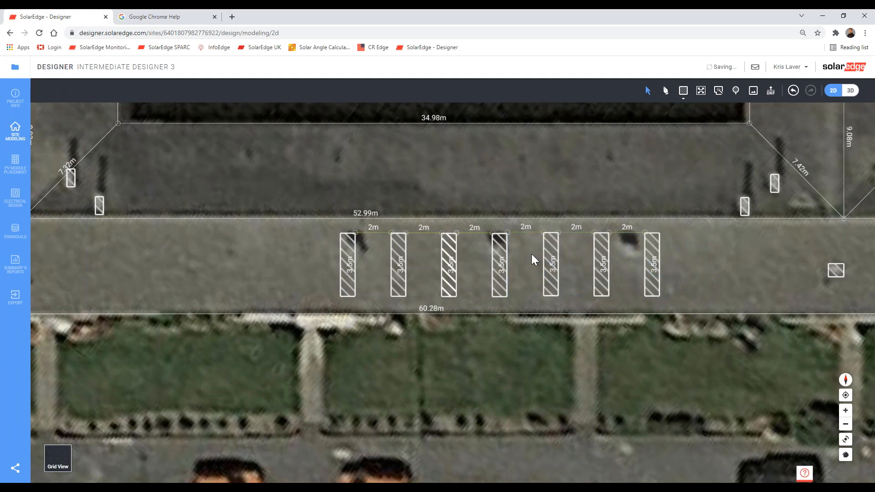
Switch to PV module placement and delete the misplaced array lying off the roof beside the south-west wing.
scroll(533, 259, down, 1)
right_drag(686, 252, 839, 246)
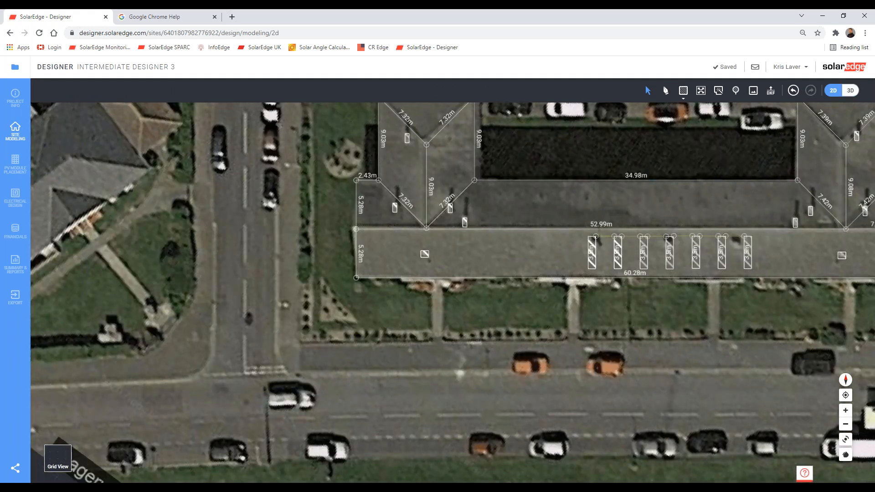
click(17, 172)
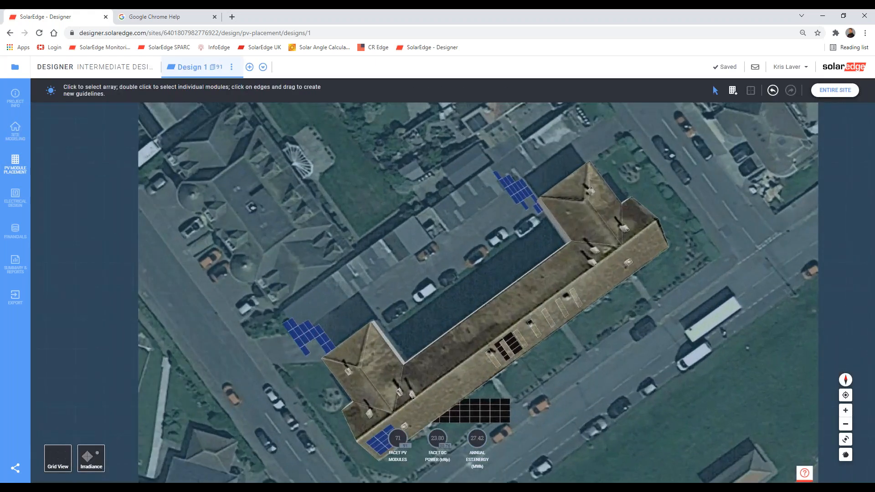
click(316, 337)
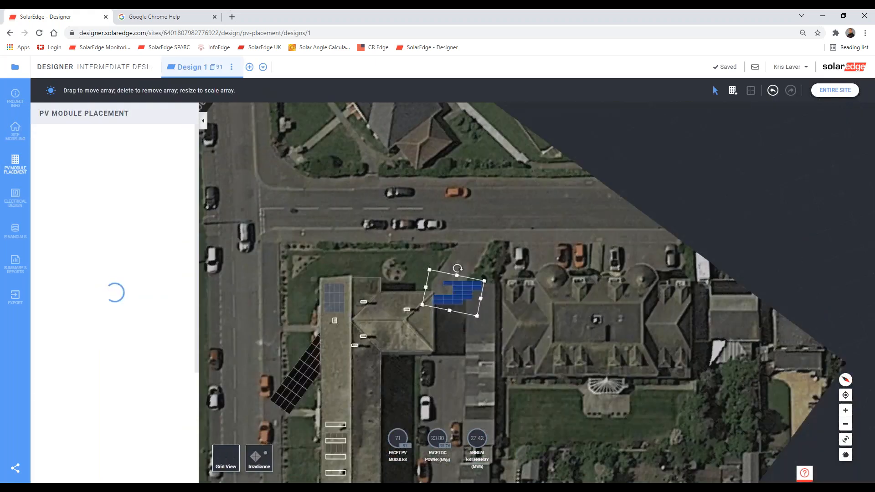
key(Delete)
scroll(372, 283, up, 3)
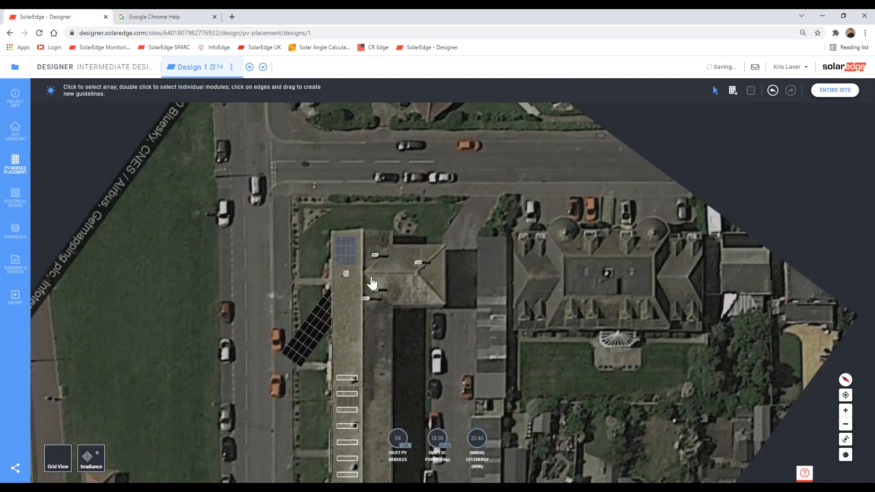
Delete all the remaining module arrays on the roofs and on the ground around the building.
click(363, 250)
key(Delete)
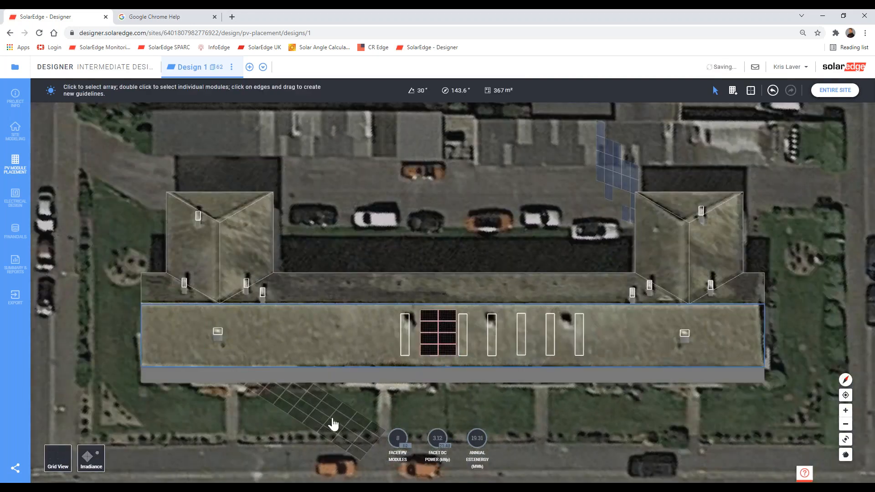
click(333, 419)
key(Delete)
right_drag(466, 369, 500, 245)
click(499, 244)
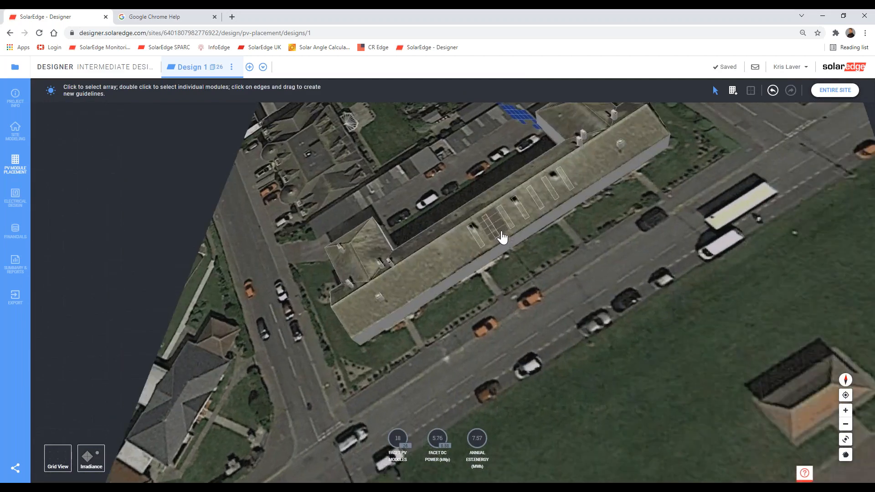
key(Delete)
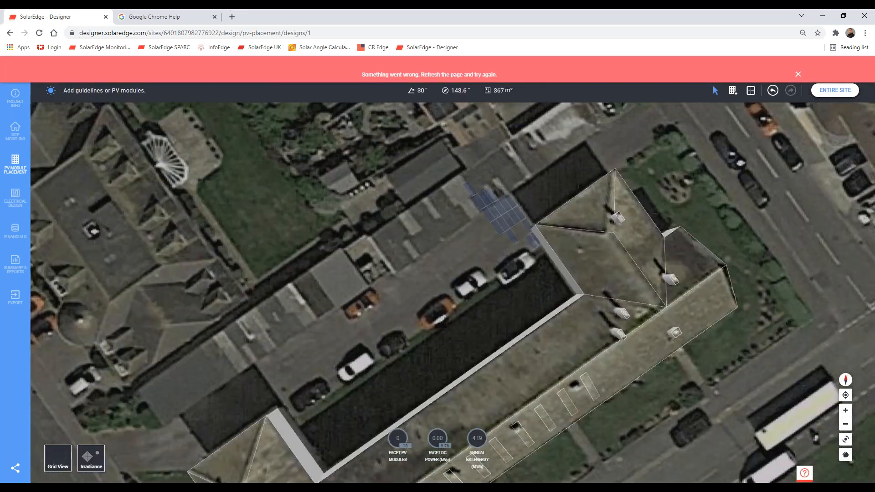
click(507, 220)
key(Delete)
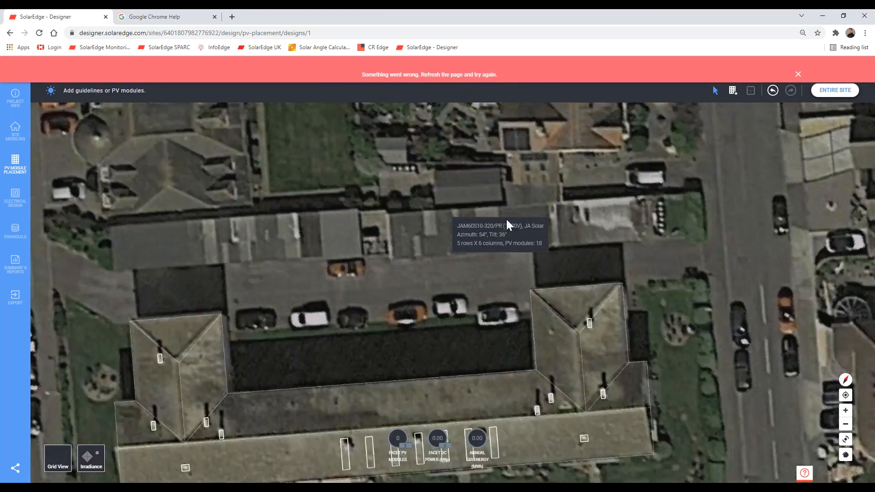
Reload the design page to clear the error.
scroll(510, 224, down, 3)
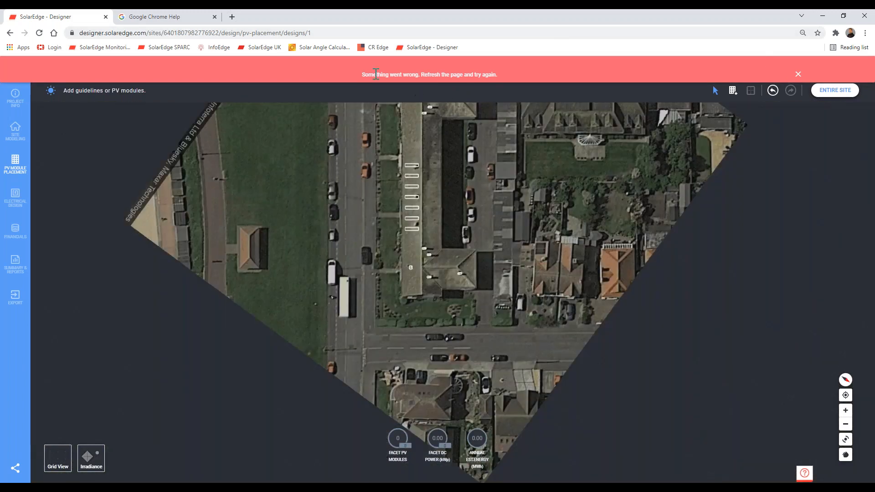
drag(376, 74, 569, 75)
click(468, 76)
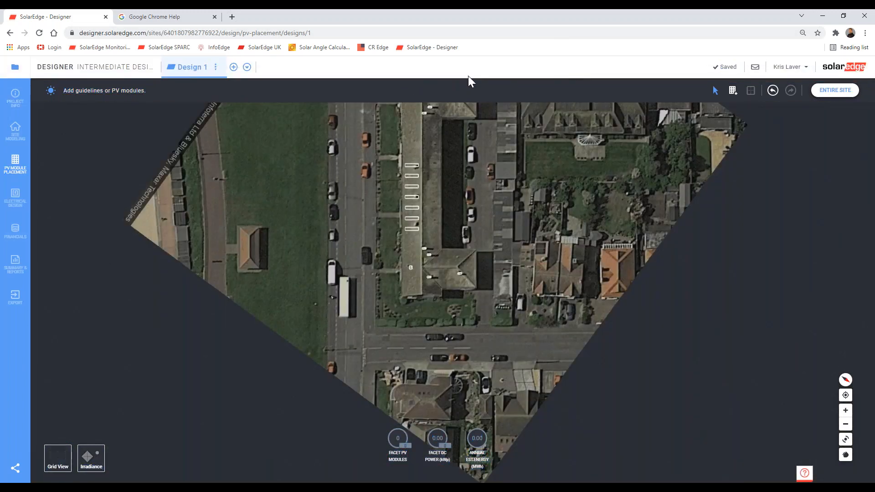
click(40, 33)
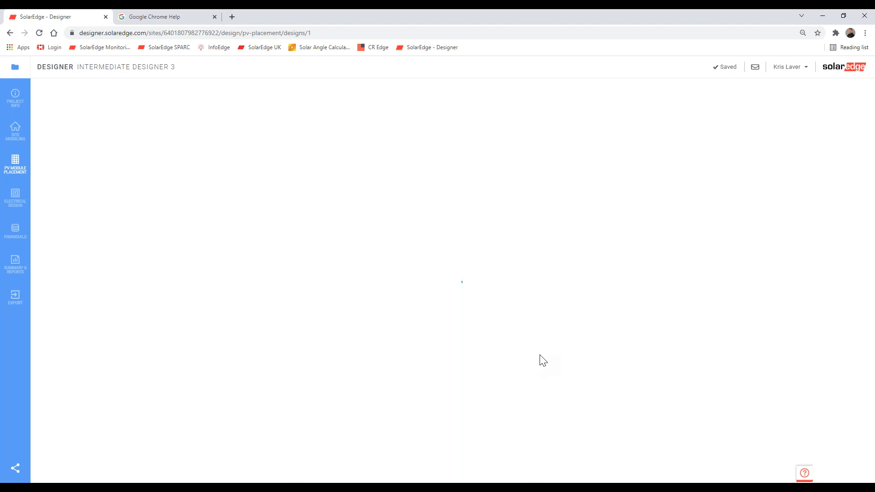
Start adding modules to the long roof section with the row of obstacles, using JA Solar model JAM60S20-380/MR (1000V).
scroll(429, 335, up, 4)
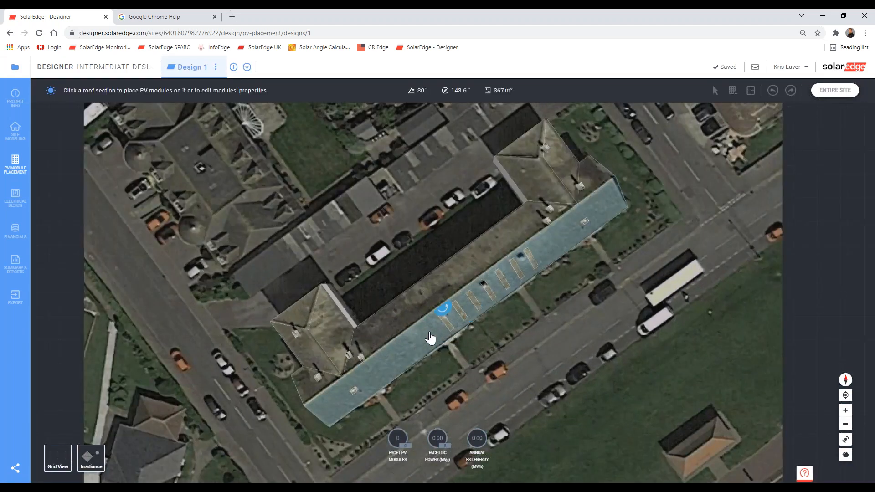
click(429, 339)
click(735, 93)
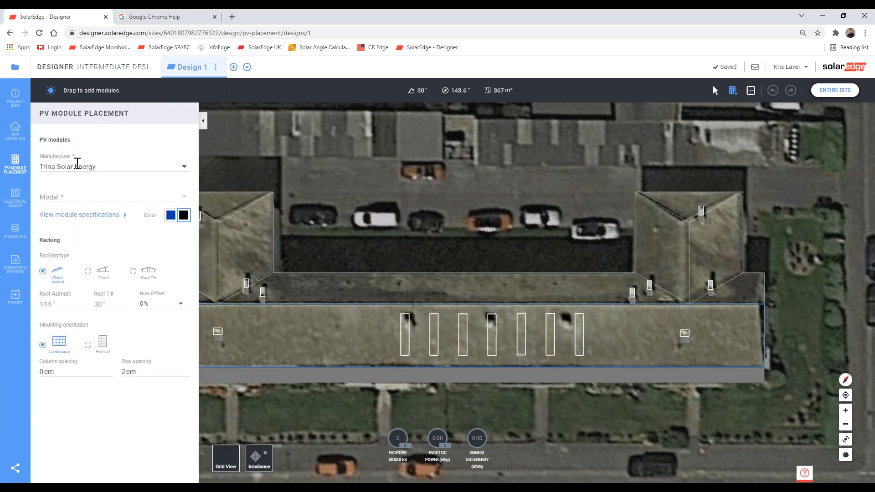
click(77, 163)
click(78, 179)
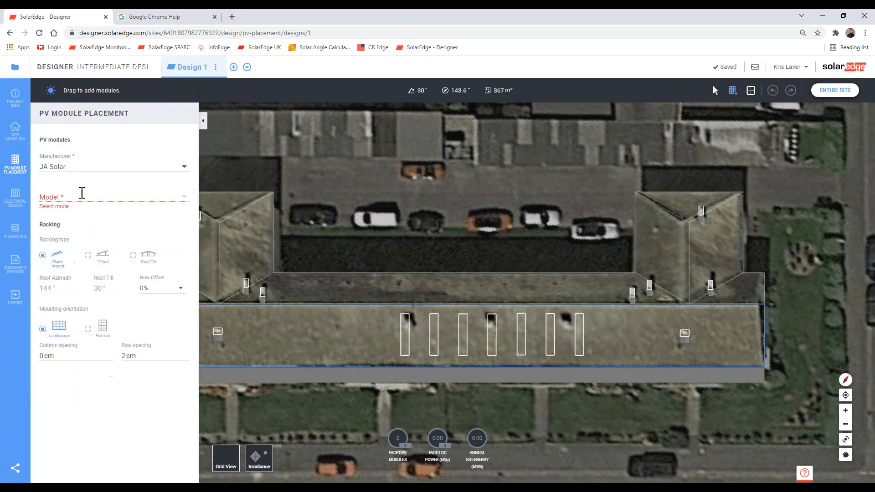
click(82, 193)
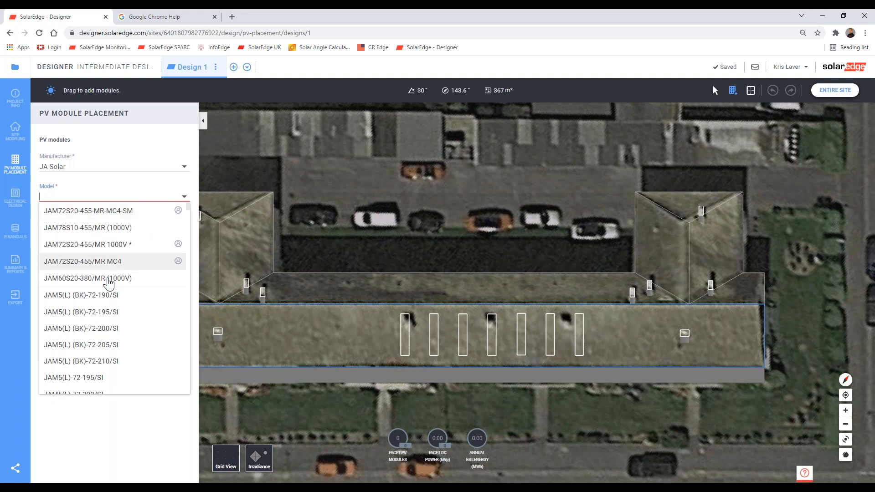
click(106, 279)
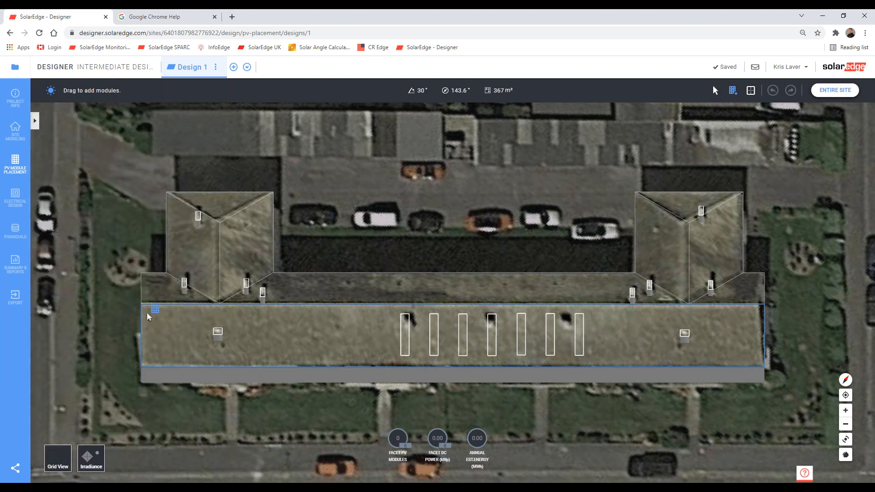
Fill the long roof section from end to end with a portrait module array of 3 rows by 55 columns, skipping the obstacles.
drag(151, 312, 767, 376)
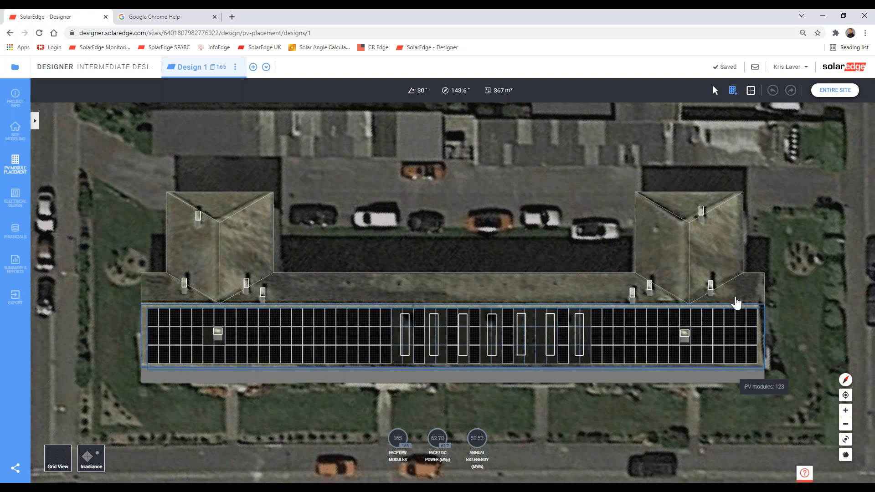
scroll(477, 379, up, 5)
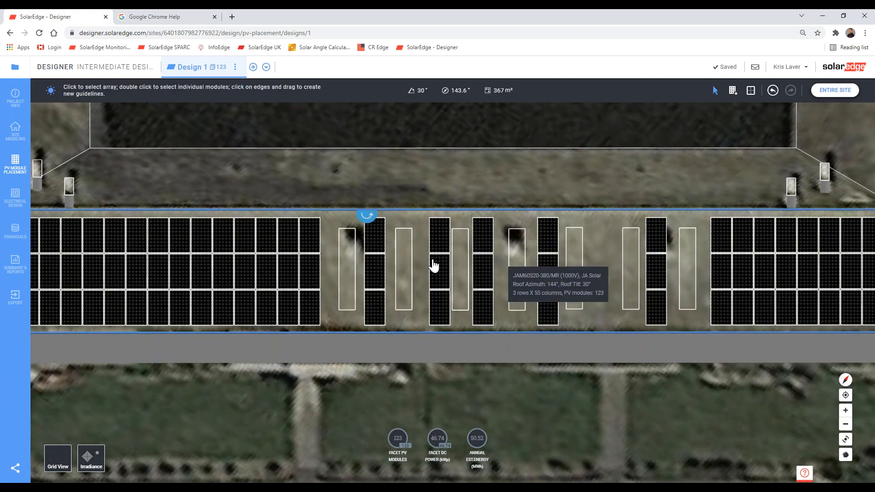
scroll(461, 279, down, 5)
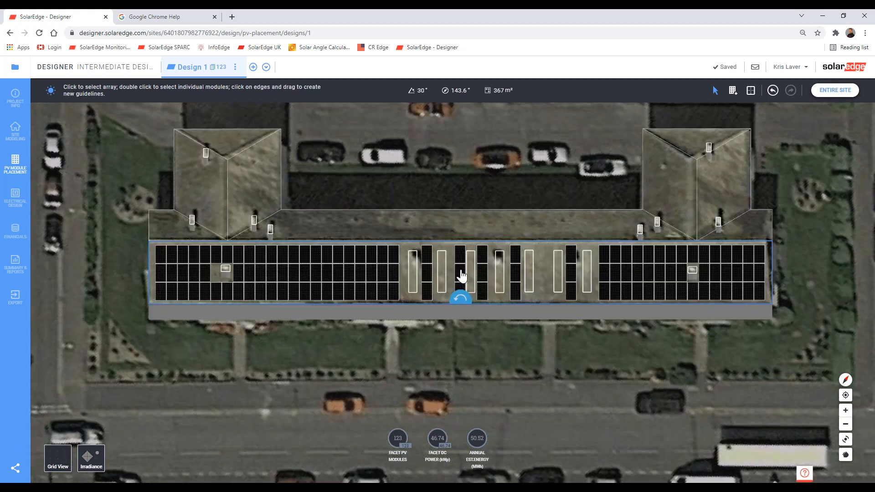
Delete the existing 3-row by 55-column PV module array from the long front roof face.
click(461, 276)
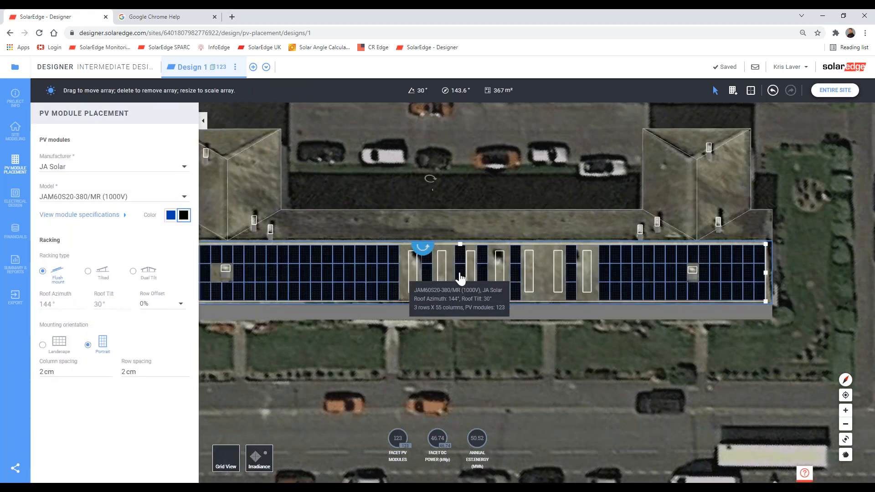
mouse_move(458, 278)
mouse_down()
mouse_move(459, 268)
mouse_move(457, 275)
mouse_up()
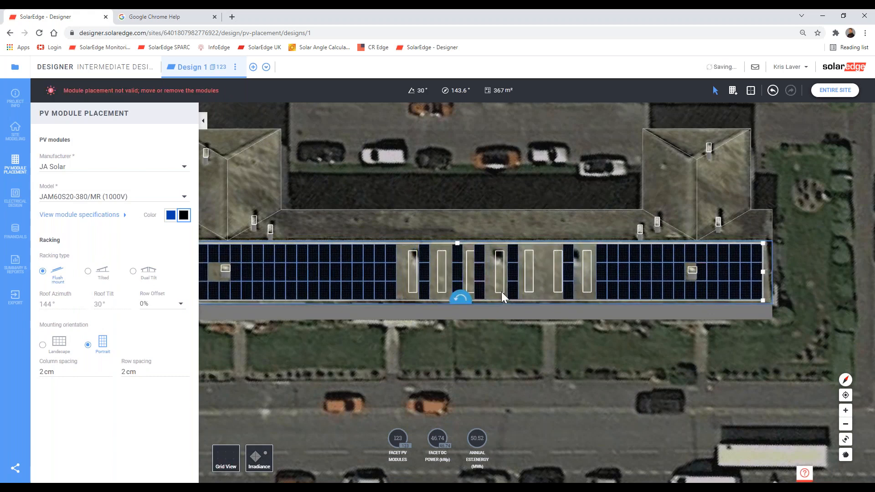
key(Delete)
Place a 3-row by 5-column module array between the roof end and the nearest chimney, and a 3-row by 14-column array between that chimney and the skylights.
click(733, 90)
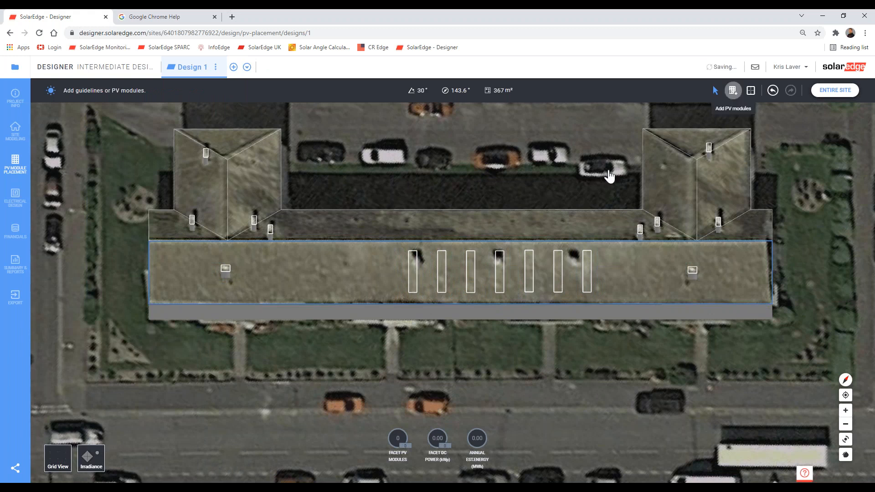
click(203, 126)
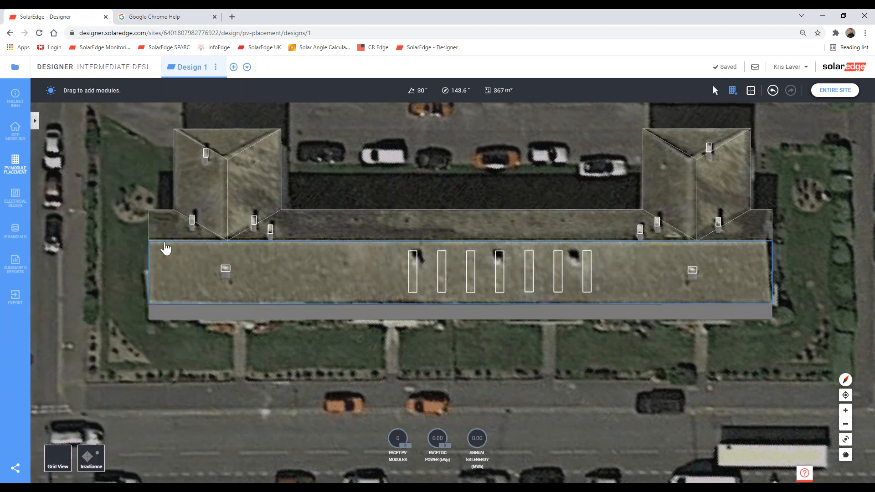
drag(188, 280, 219, 310)
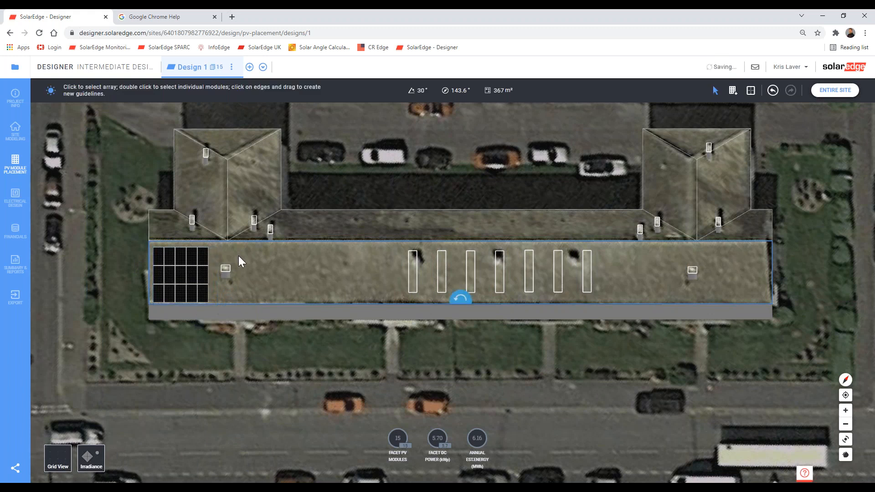
click(734, 92)
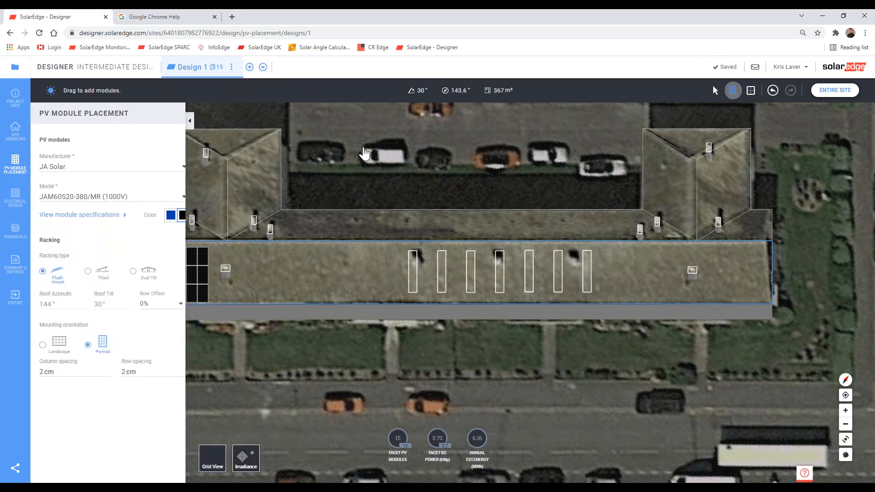
drag(237, 249, 403, 310)
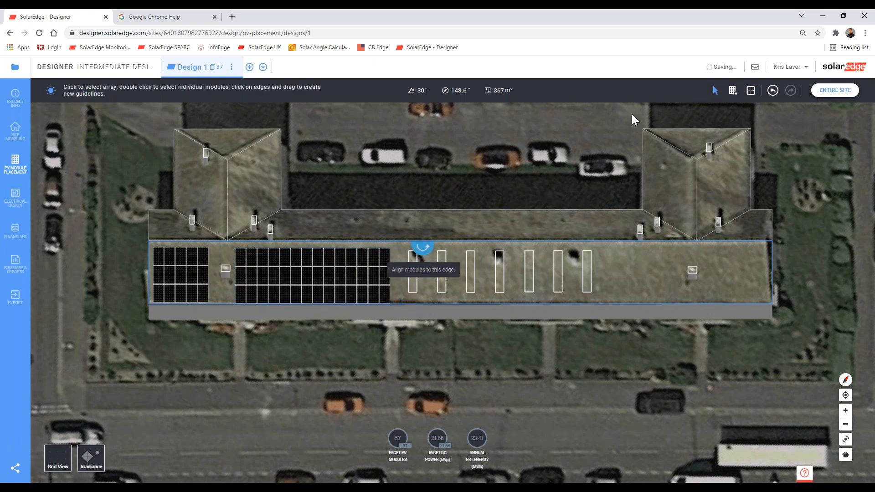
Place a single column of three modules in each of the first two gaps between the skylights.
click(733, 91)
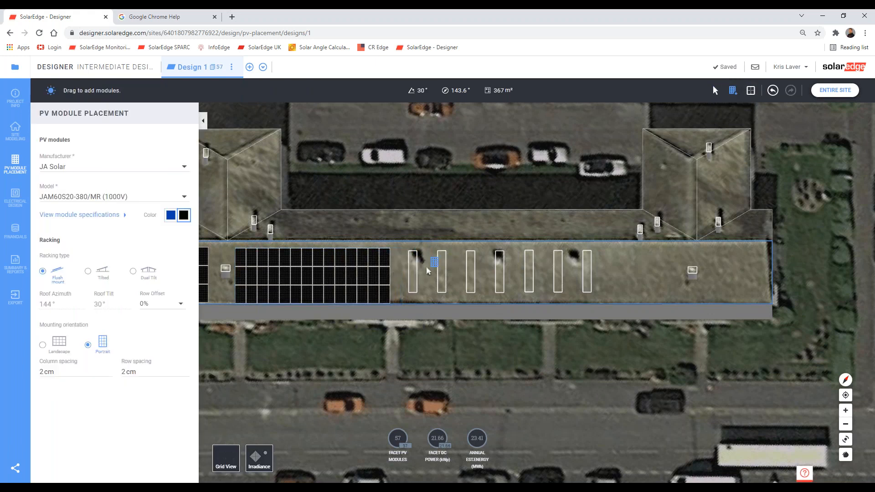
drag(427, 249, 444, 296)
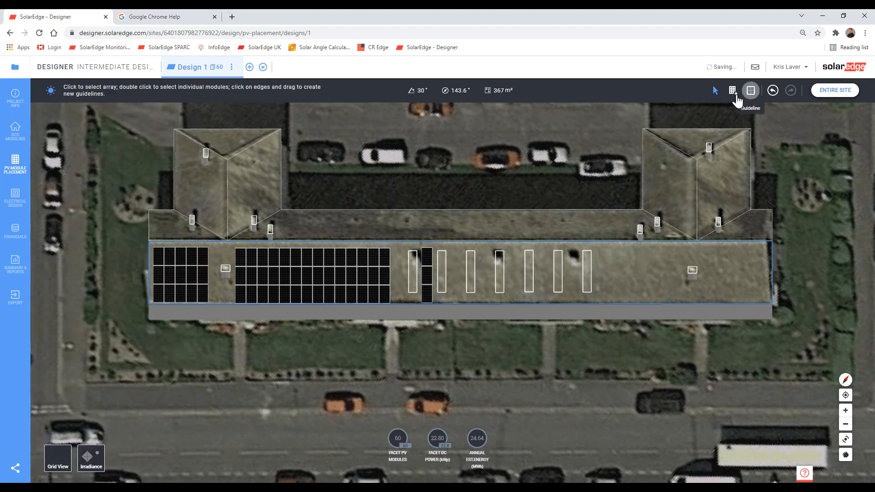
click(733, 90)
drag(480, 250, 454, 268)
click(484, 271)
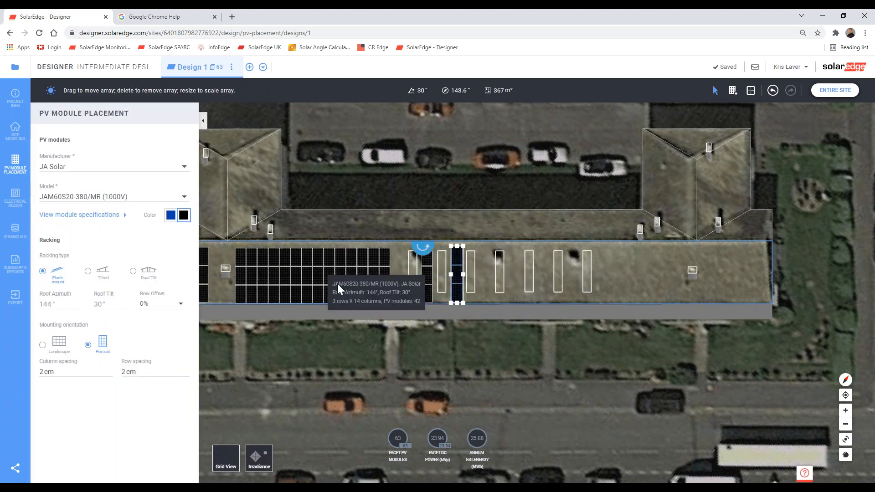
Shift the 3-row by 14-column array slightly towards the ridge and the skylights.
drag(326, 279, 334, 300)
click(383, 386)
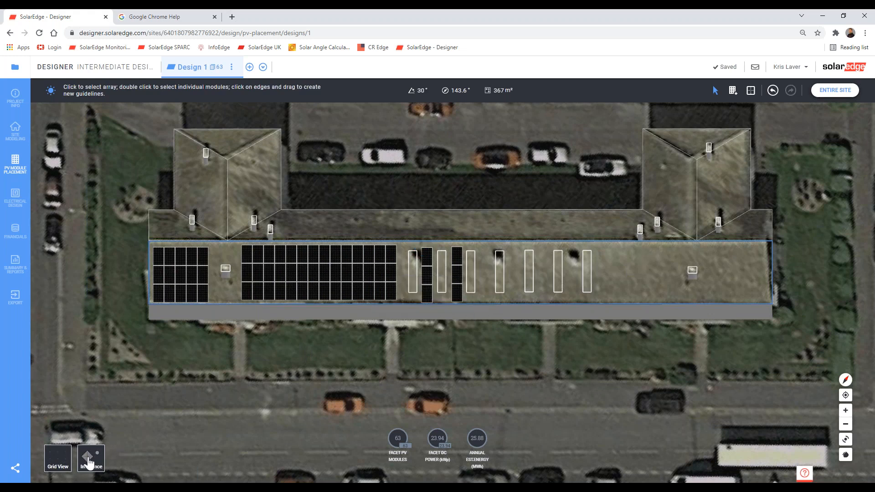
Display the irradiance map on the roofs and show the entire site in 3D.
click(90, 460)
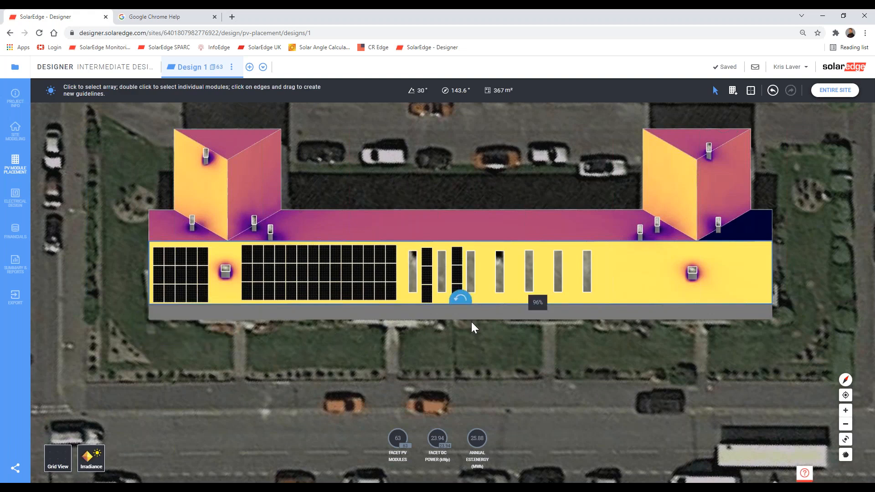
click(823, 92)
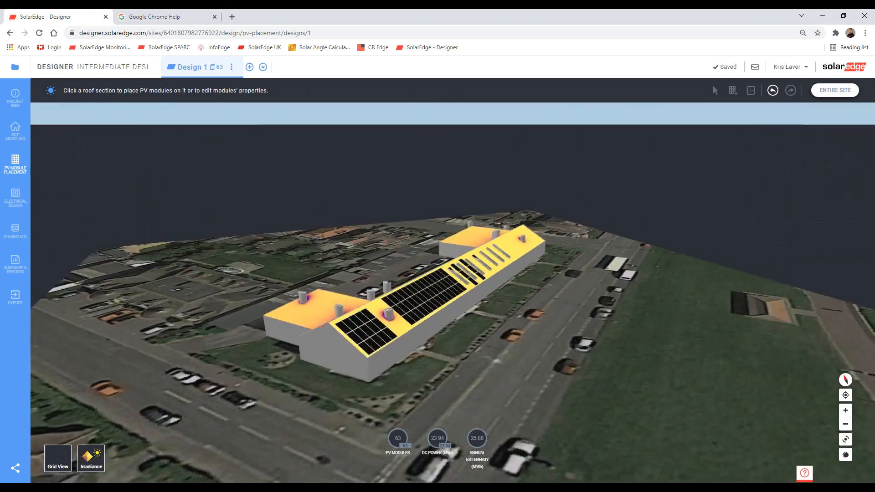
middle_drag(364, 314, 461, 318)
scroll(459, 323, up, 5)
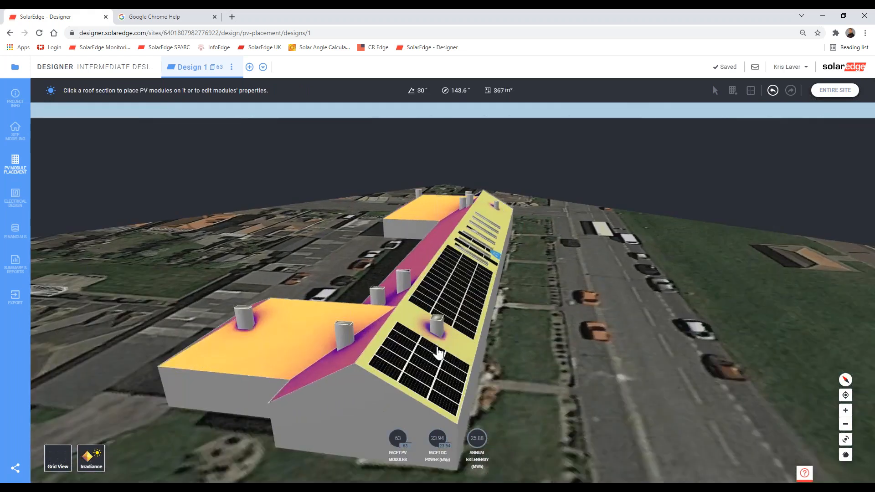
Examine the irradiance and shading around the chimneys on the front and rear roof faces at the module-covered end.
scroll(460, 369, up, 2)
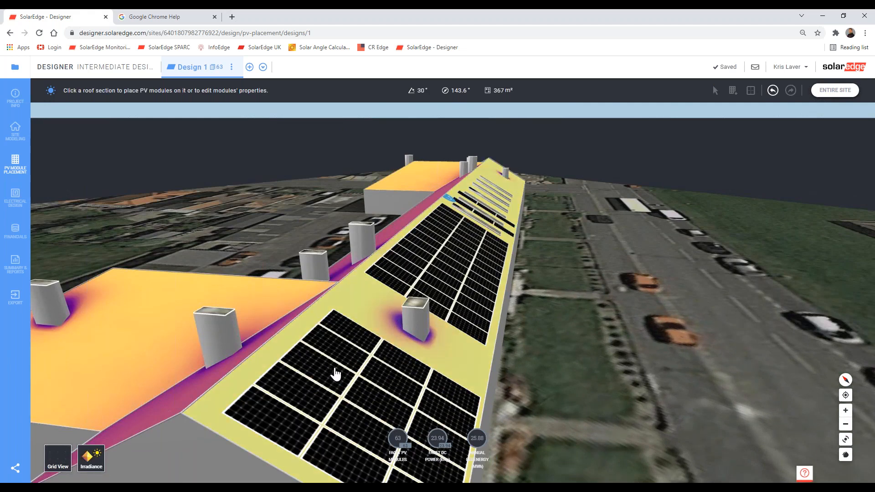
middle_drag(334, 374, 512, 371)
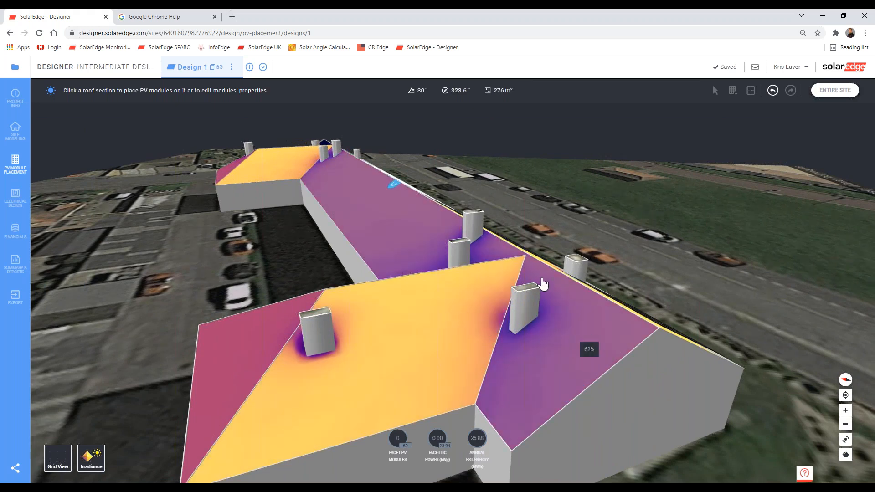
click(599, 340)
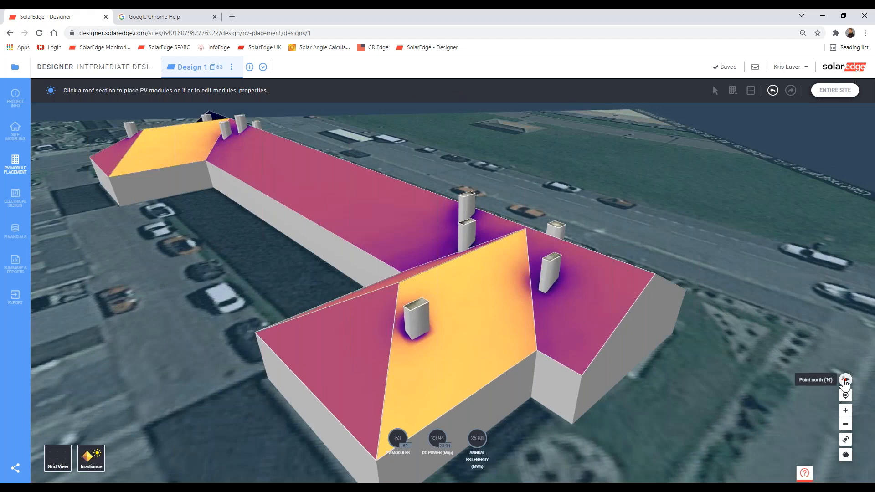
click(846, 379)
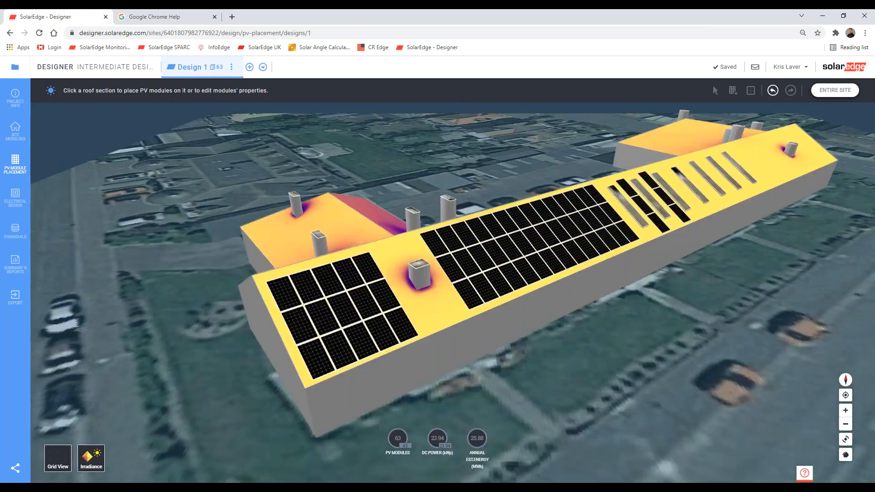
scroll(447, 322, up, 5)
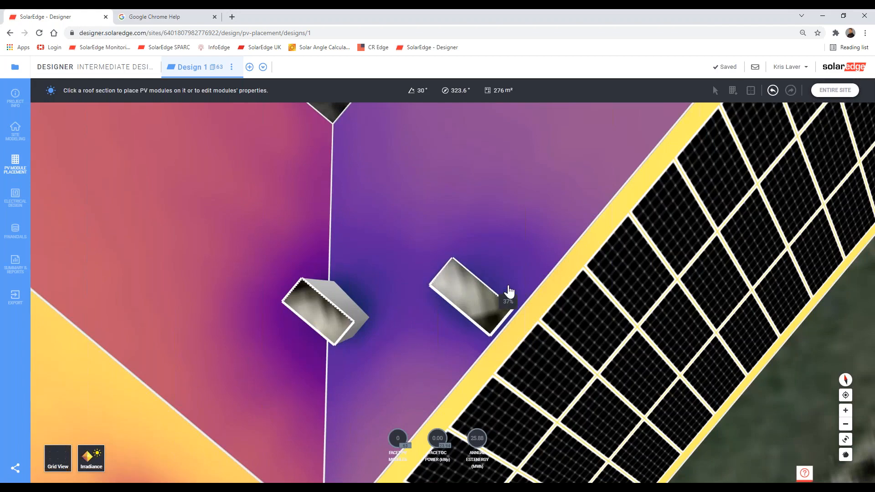
scroll(509, 291, down, 6)
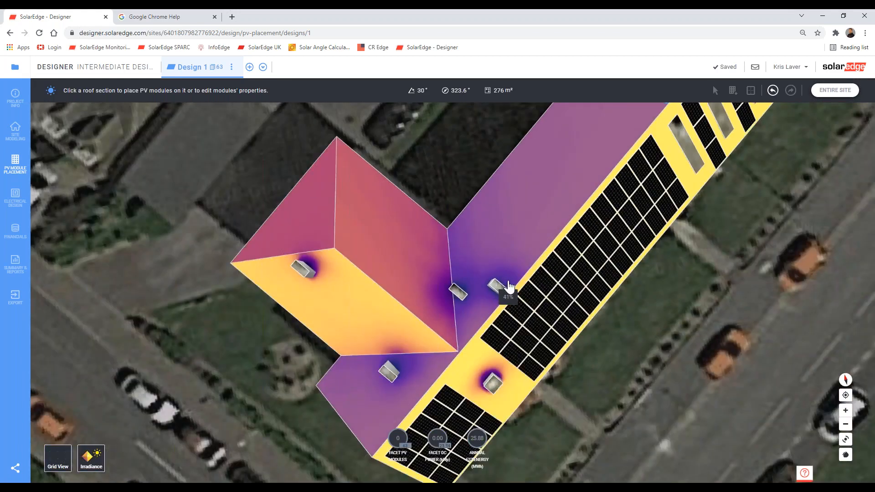
scroll(509, 287, up, 8)
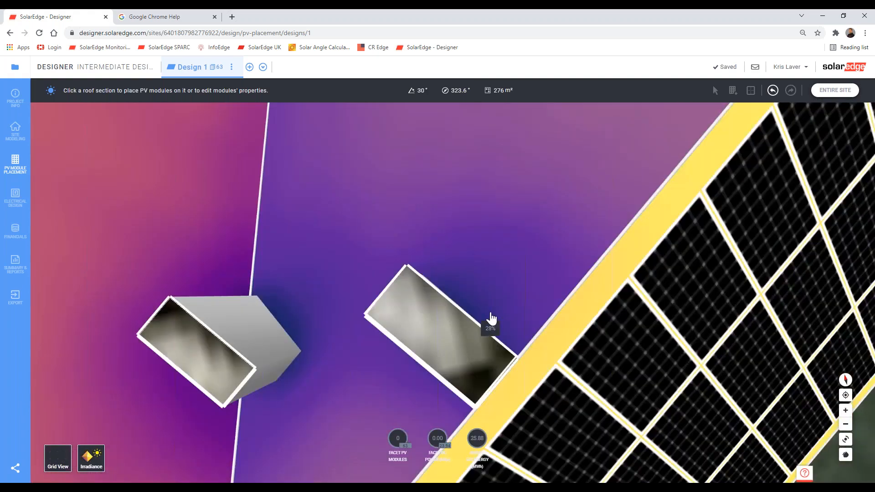
scroll(491, 315, down, 8)
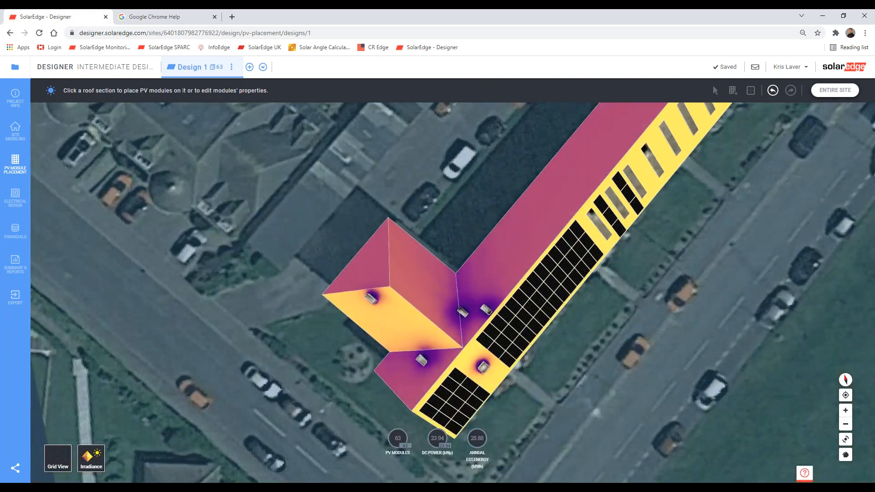
Compare the irradiance on the front, rear and wing roof faces from several sides of the building.
right_drag(600, 328, 699, 275)
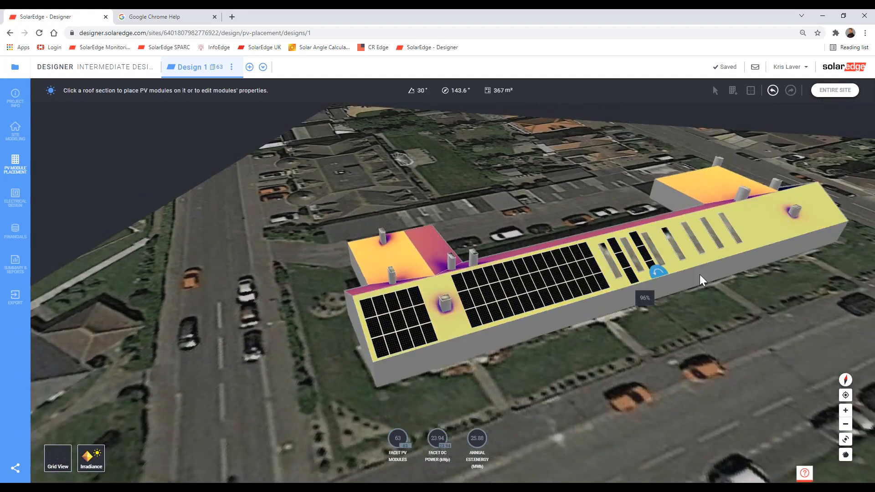
drag(699, 275, 601, 327)
right_drag(724, 299, 653, 361)
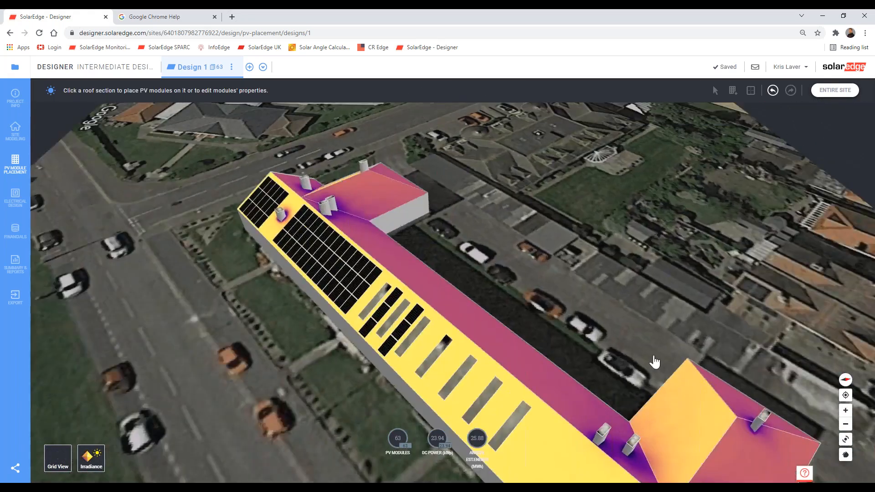
drag(653, 358, 572, 317)
right_drag(577, 389, 570, 380)
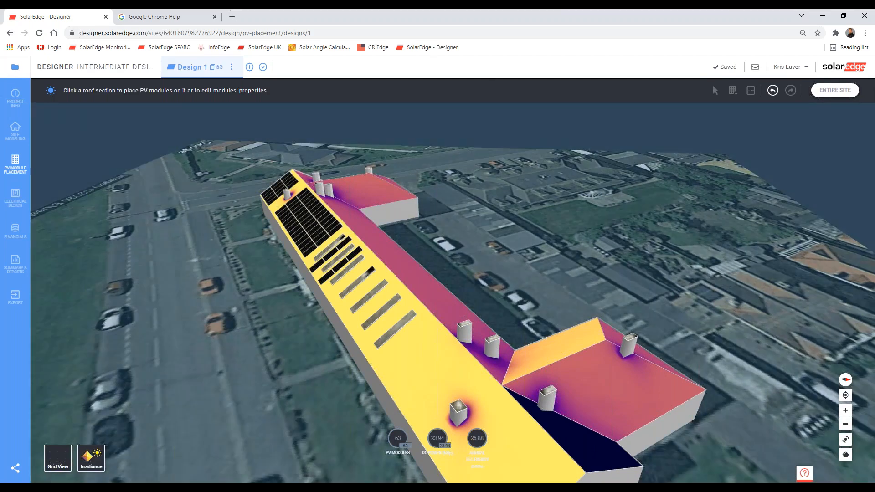
right_drag(372, 371, 350, 348)
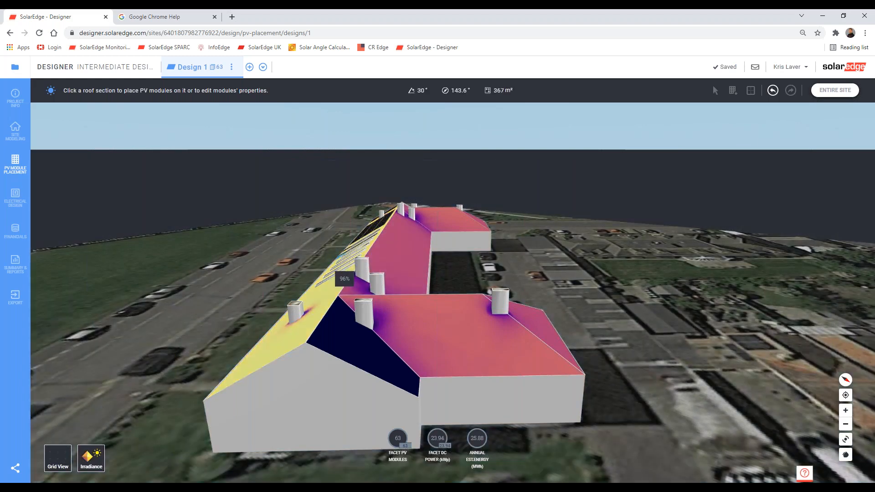
middle_drag(383, 275, 429, 281)
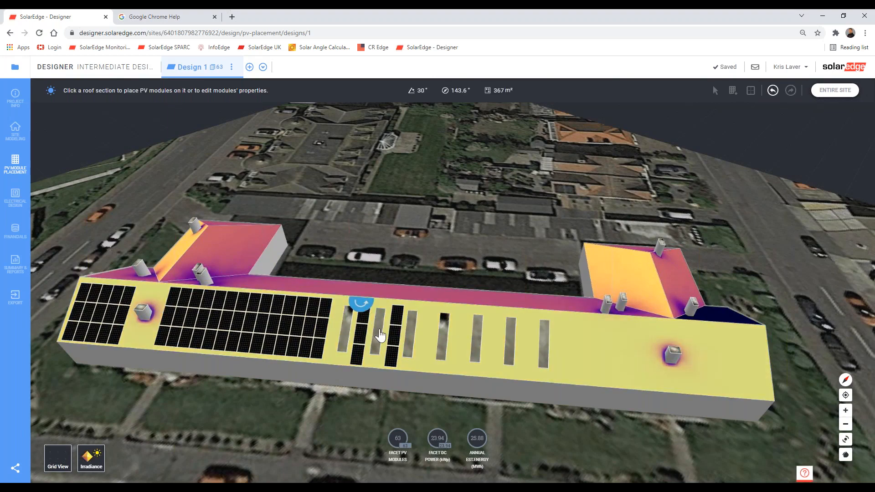
right_drag(381, 336, 502, 346)
drag(339, 365, 428, 372)
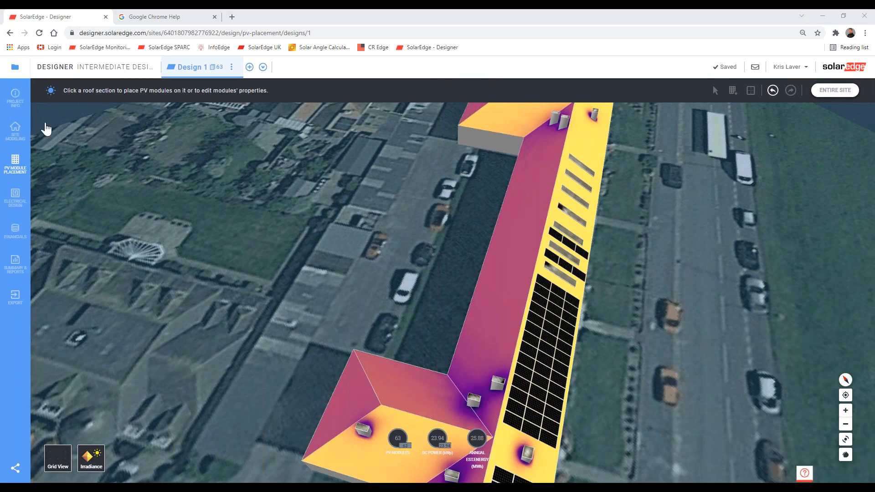
Set the long front roof face's tilt to 10° in the 3D site model, and return to PV module placement.
click(15, 131)
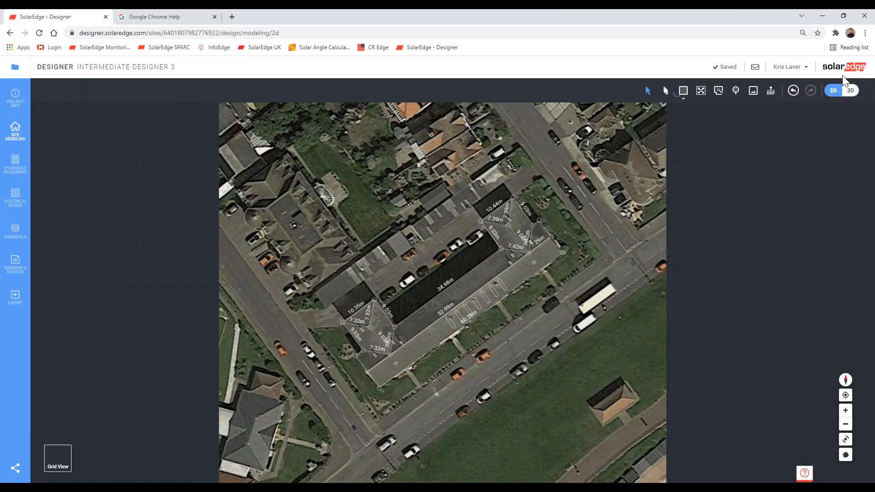
click(851, 90)
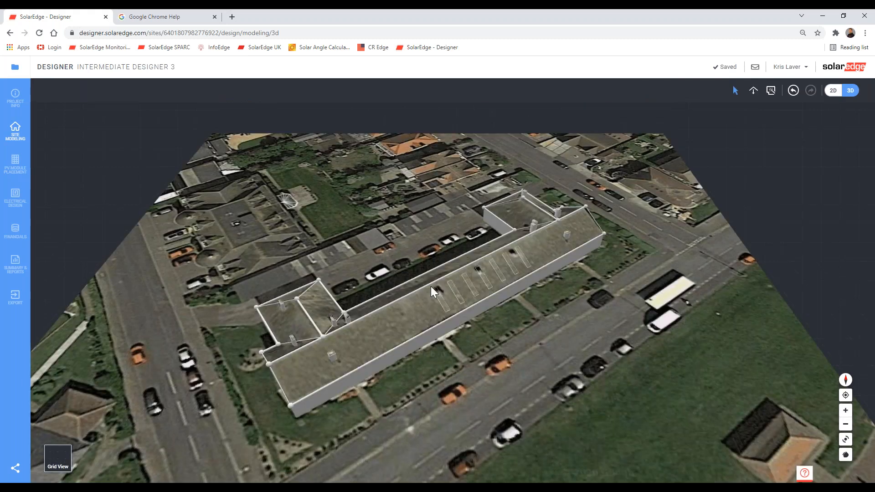
click(428, 292)
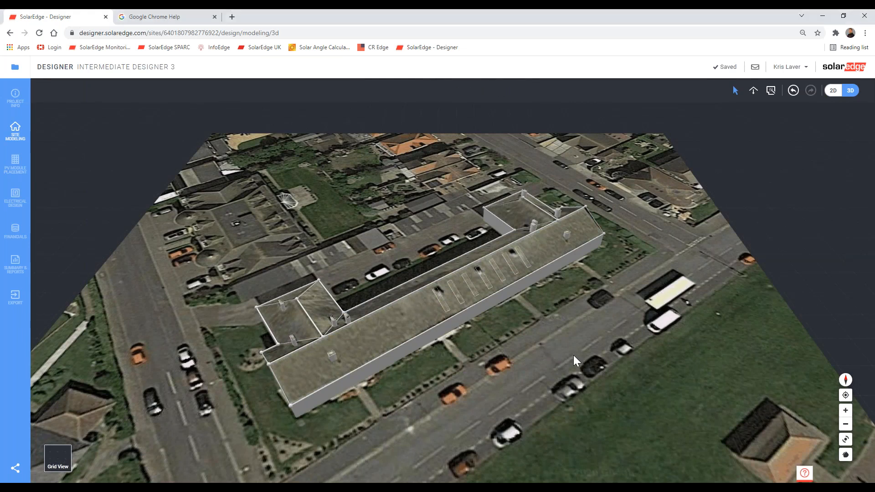
click(419, 298)
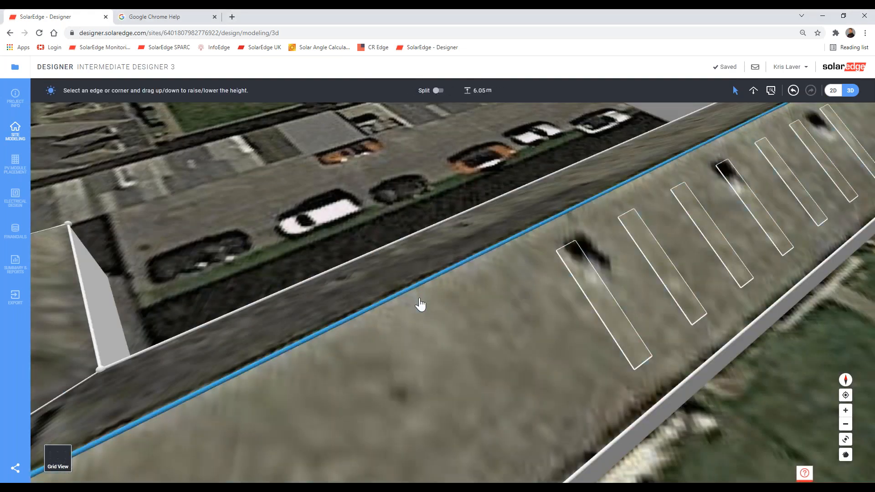
drag(420, 304, 487, 238)
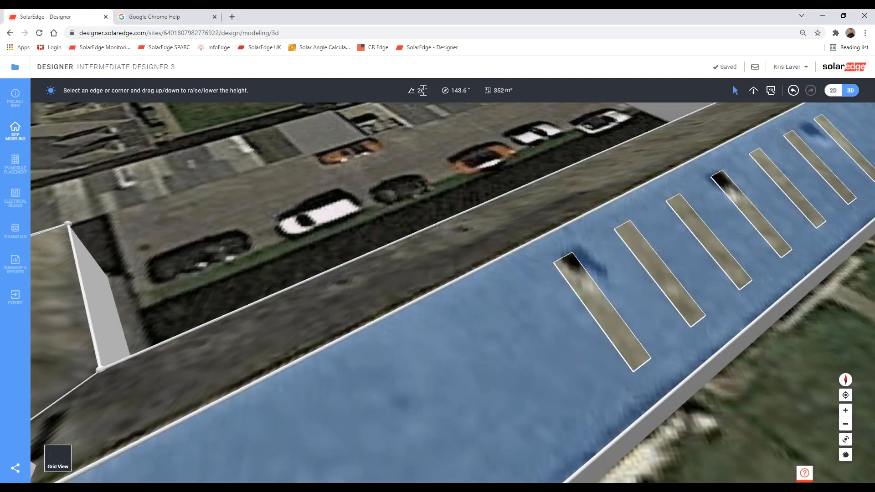
text(10)
key(Return)
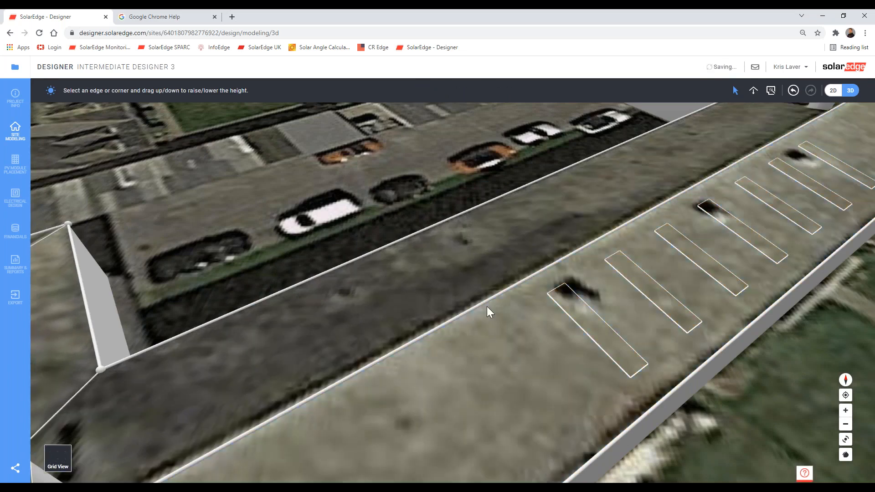
click(15, 165)
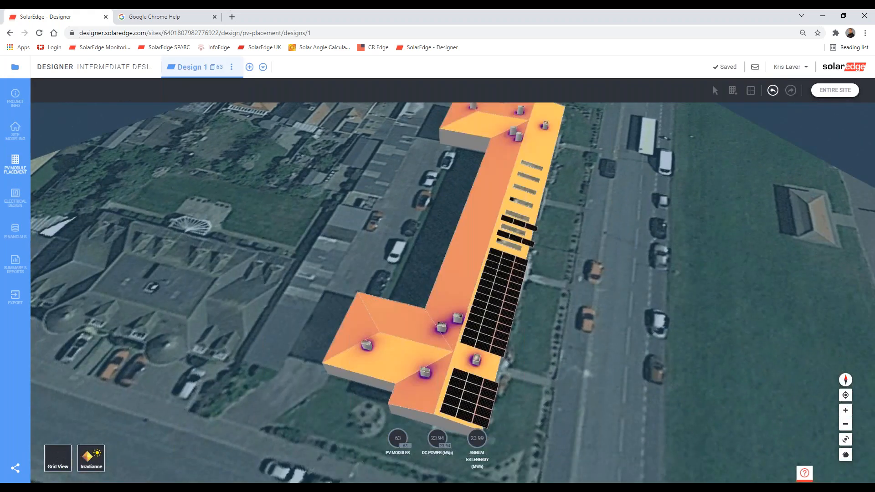
Examine the irradiance on the 10° front roof face and compare it with the rear and wing faces from several sides.
click(484, 386)
drag(501, 375, 546, 341)
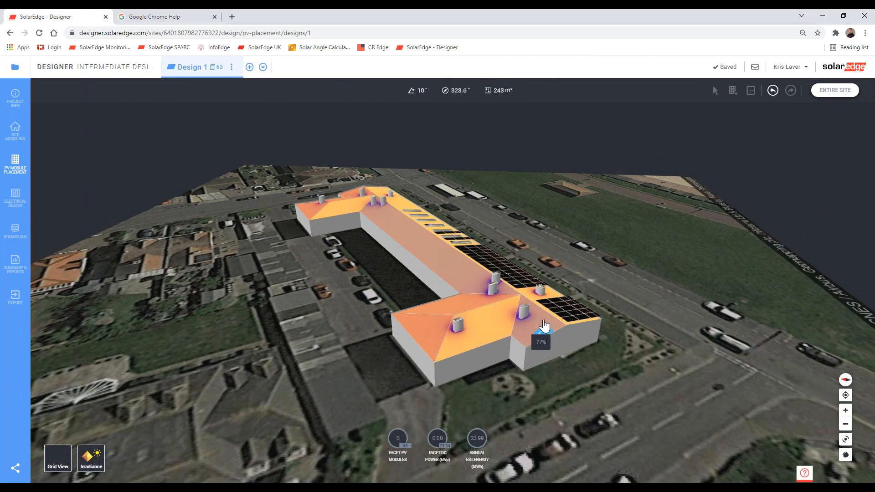
drag(538, 326, 410, 344)
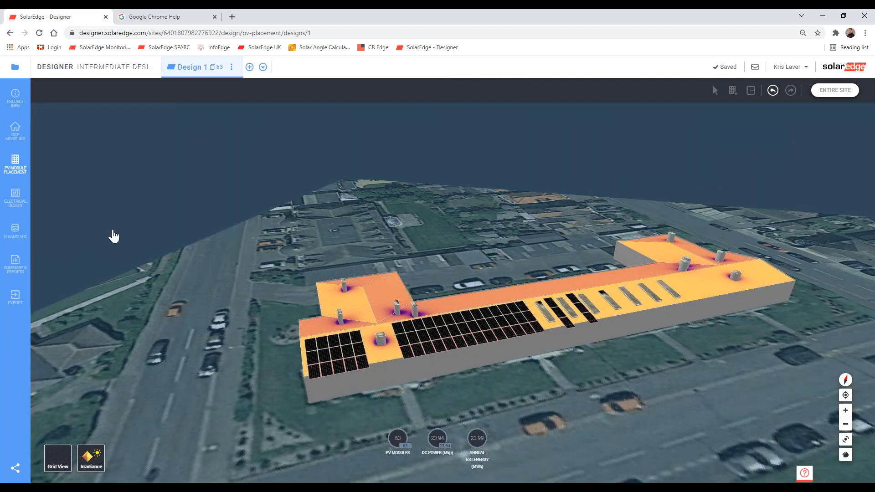
Reduce the 14-column module array on the front roof face to two rows and keep it within the face's edges.
click(346, 287)
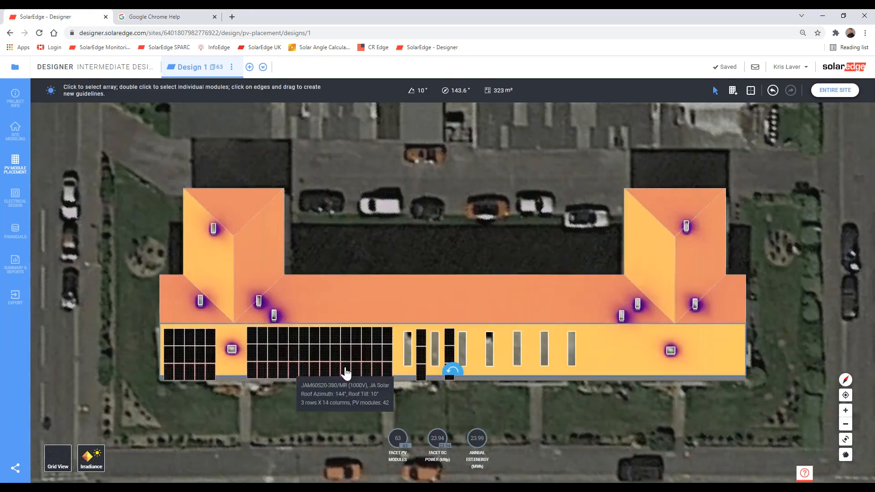
scroll(347, 373, up, 5)
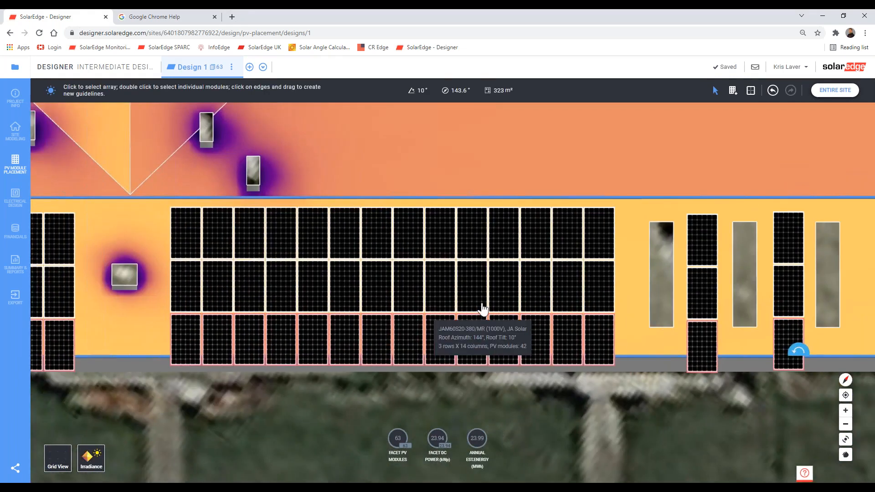
click(481, 314)
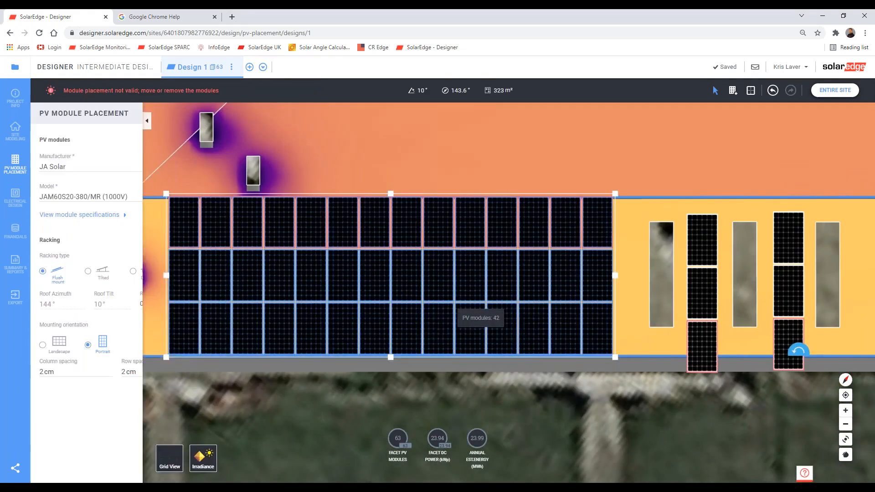
drag(482, 305, 480, 295)
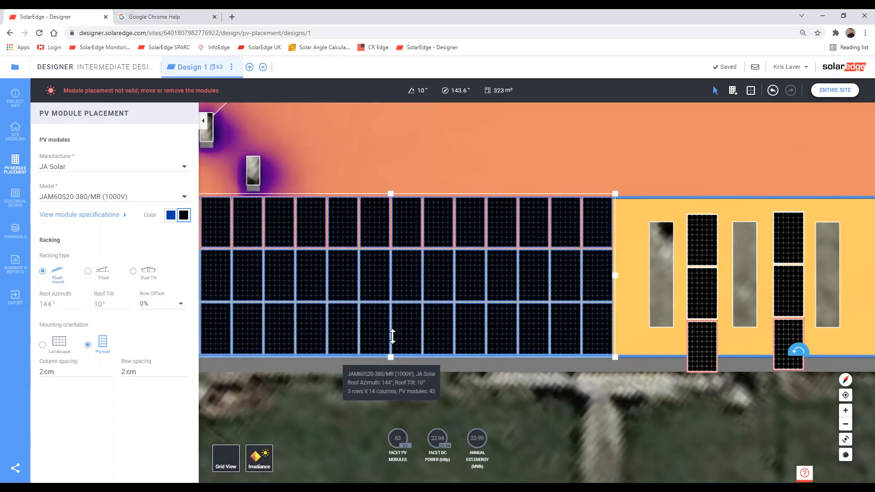
drag(392, 336, 416, 294)
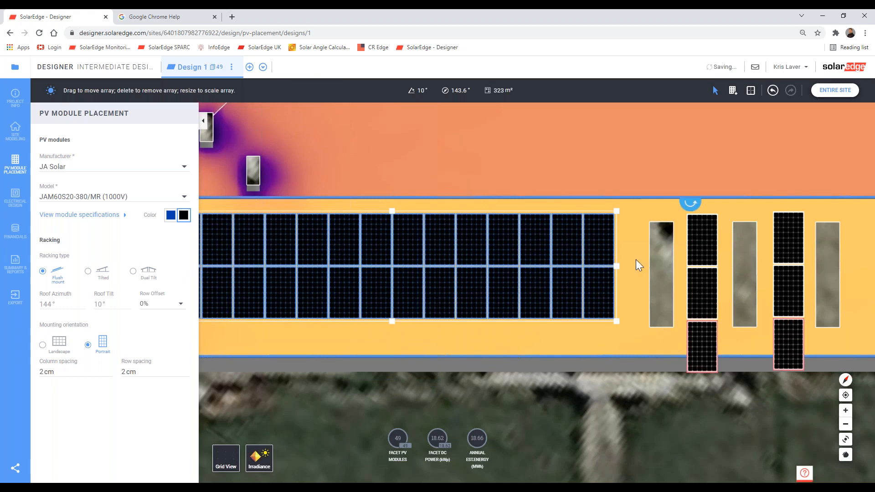
click(617, 297)
scroll(524, 309, down, 5)
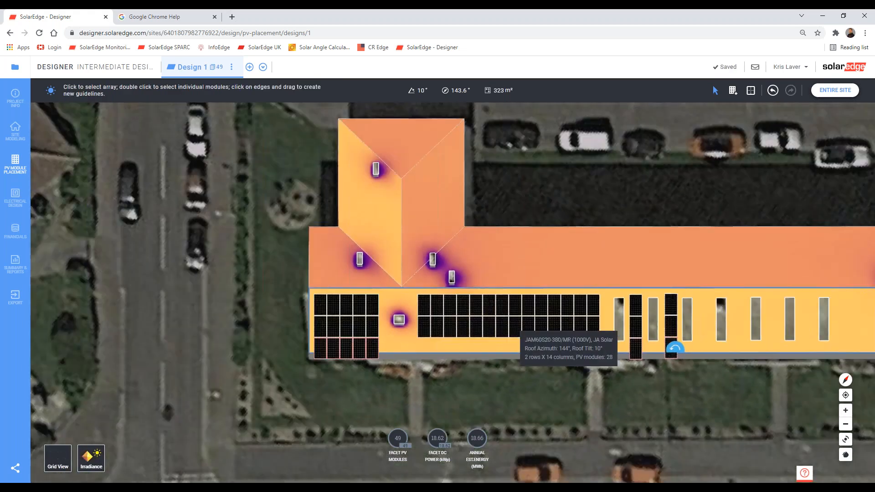
scroll(140, 313, down, 2)
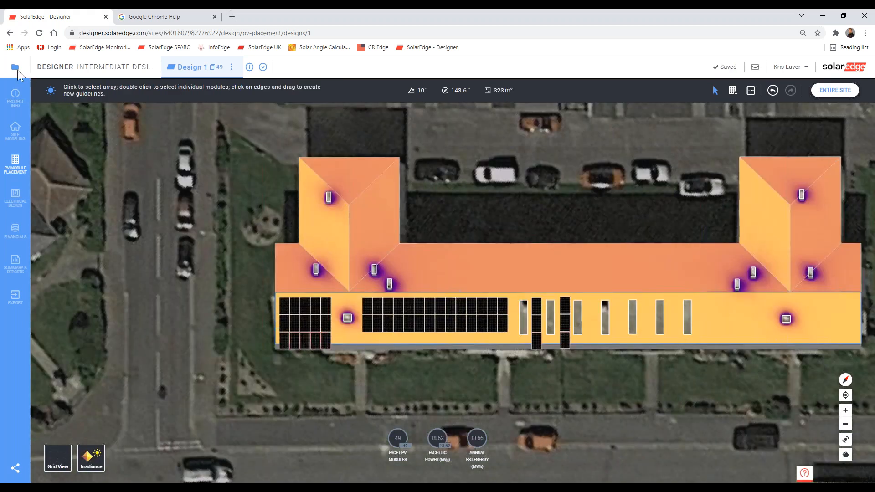
Open the project Intermediate designer 4 and go to its site modeling.
click(15, 68)
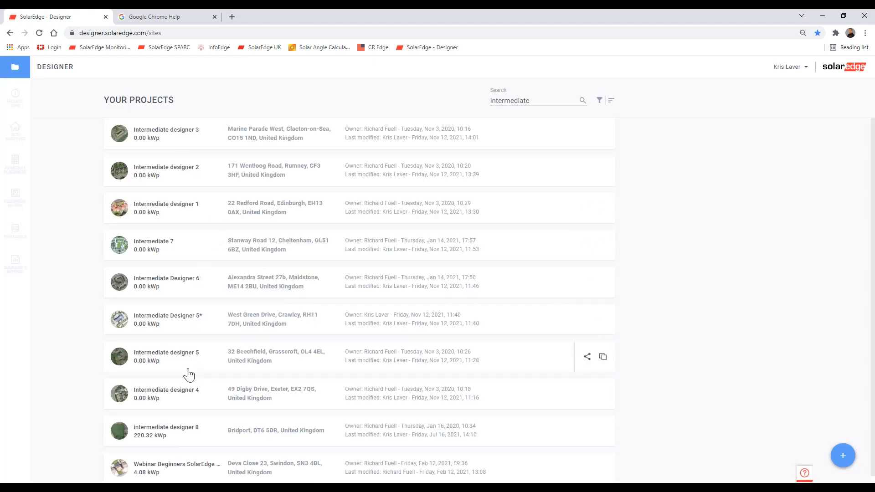
click(184, 398)
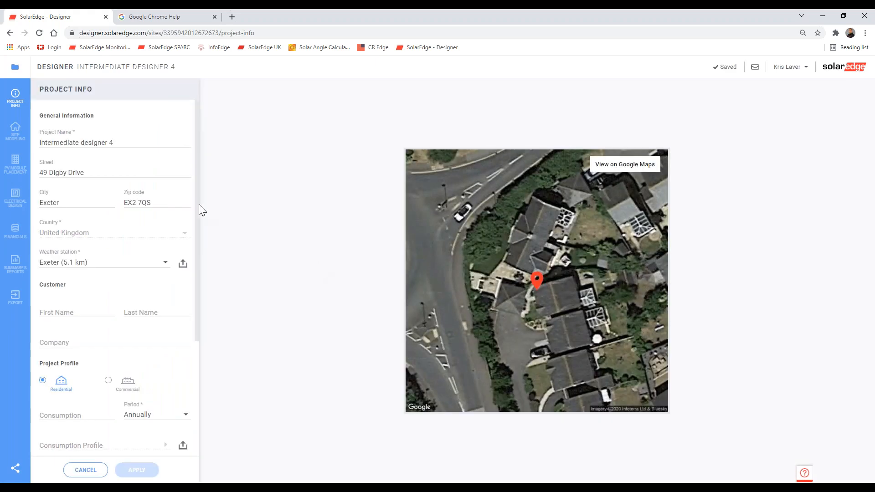
click(16, 133)
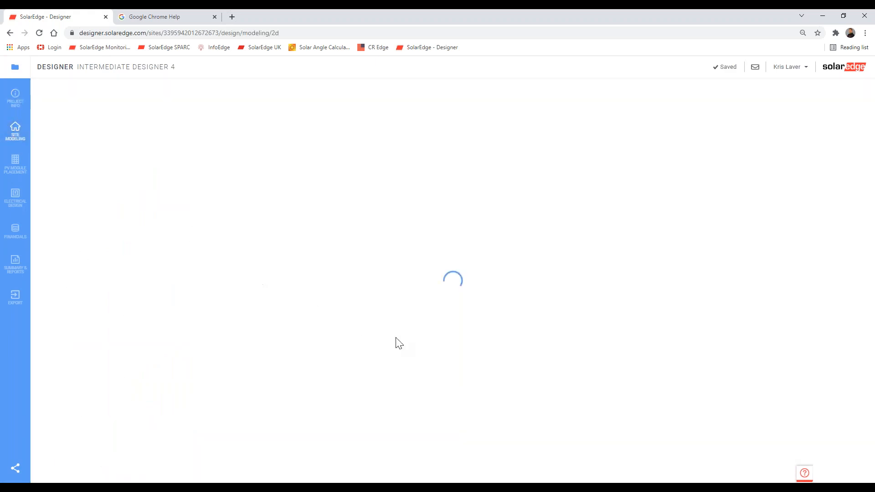
Trace the house's garden-side outline with edges of 10.29, 2.38, 4.63, 2.38 and 2.02 m around the small gable projection.
scroll(467, 237, down, 1)
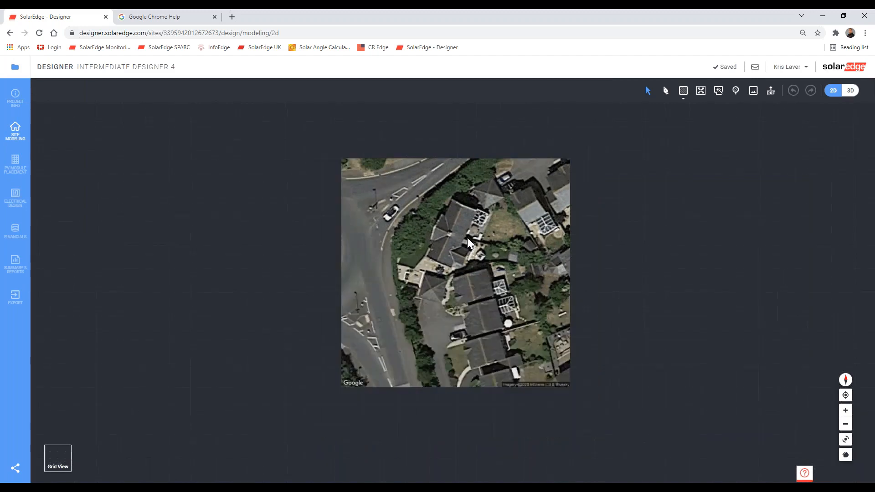
scroll(466, 239, up, 3)
right_drag(457, 259, 475, 279)
scroll(459, 269, up, 1)
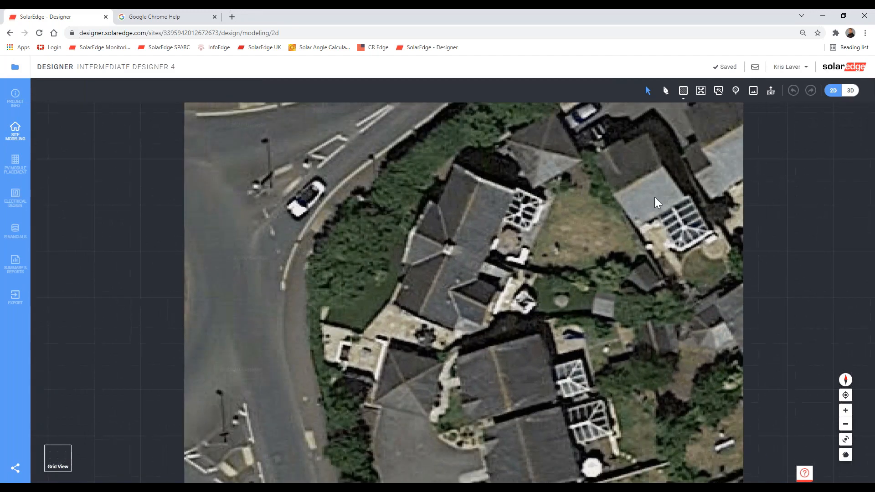
click(666, 91)
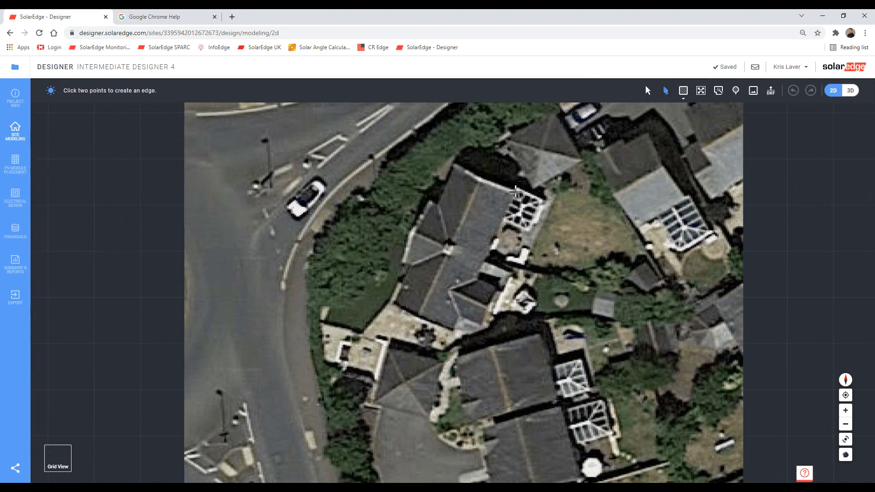
click(515, 191)
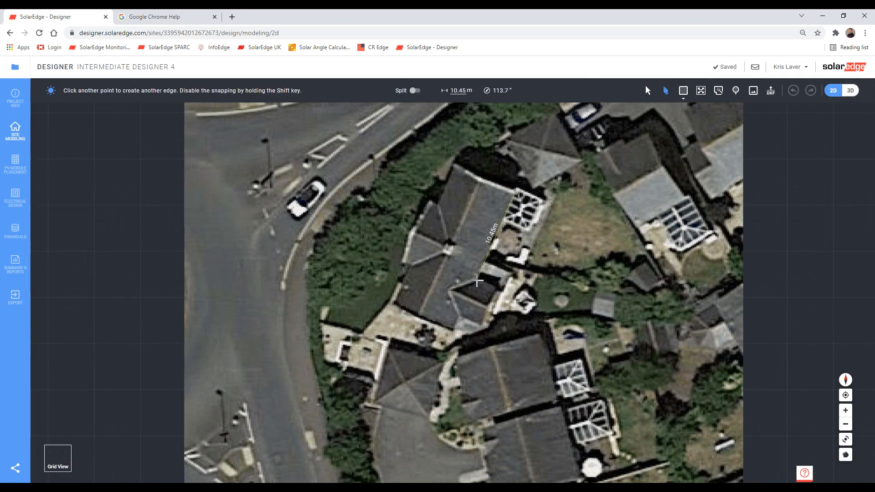
click(478, 278)
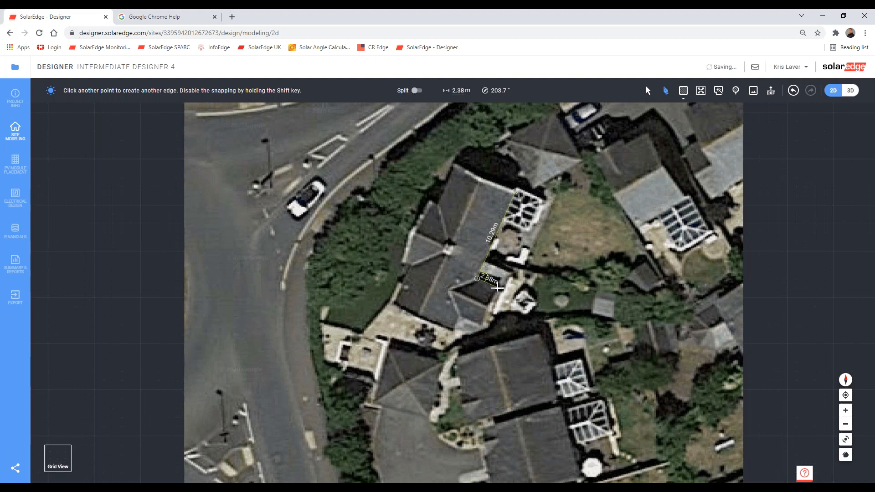
click(497, 288)
click(480, 327)
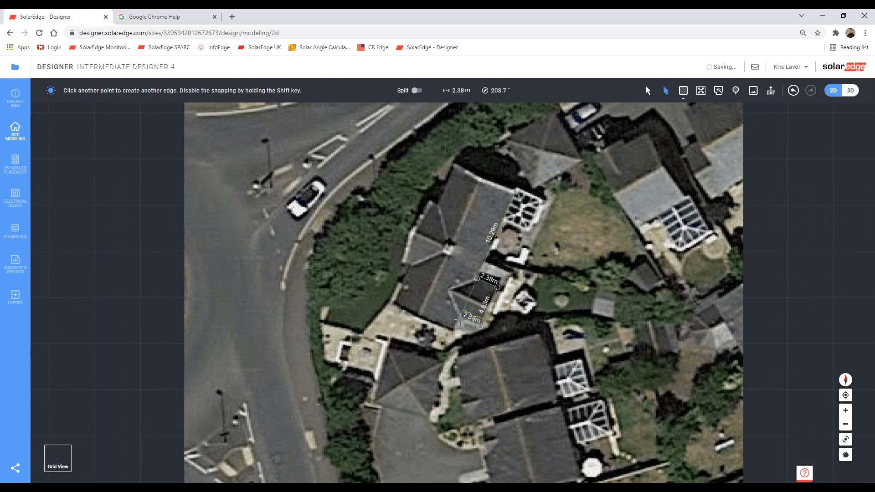
click(460, 318)
click(453, 335)
Close the roof outline with a 7.06 m end, road-side edges of 4.99, 1.1, 7.57, 1.1 and 4.38 m, and the opposite 7.06 m end.
click(393, 309)
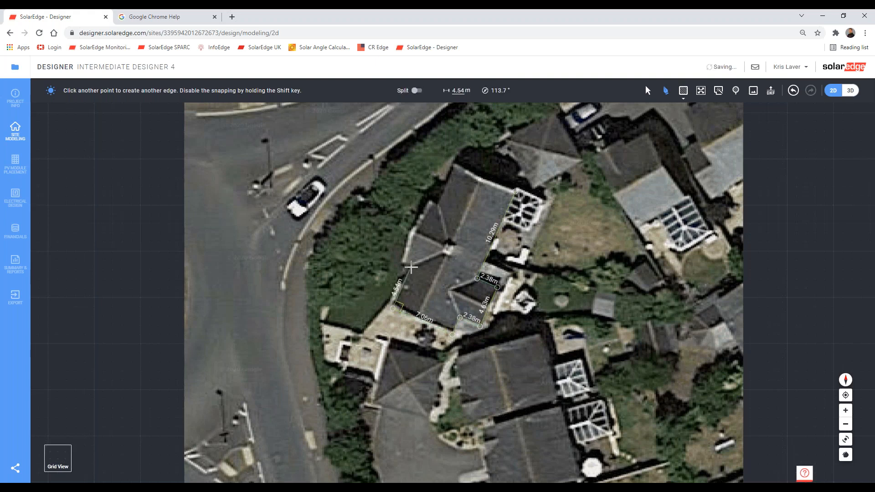
click(411, 267)
click(402, 262)
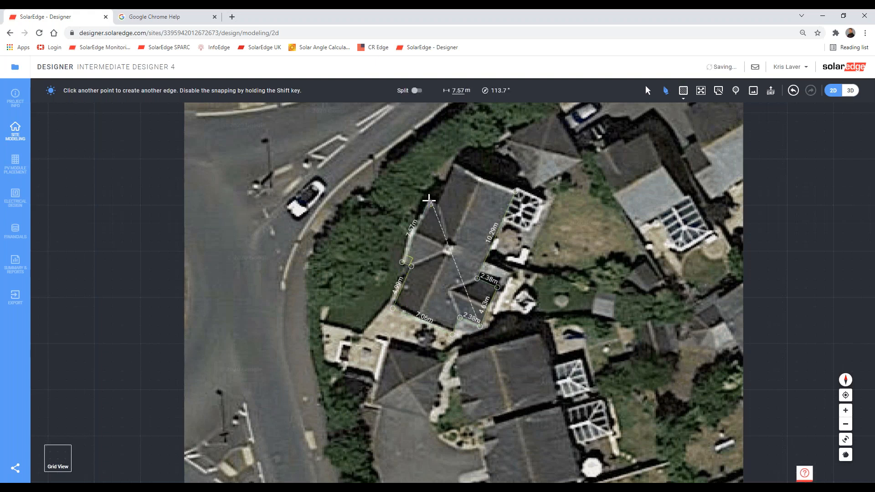
click(430, 199)
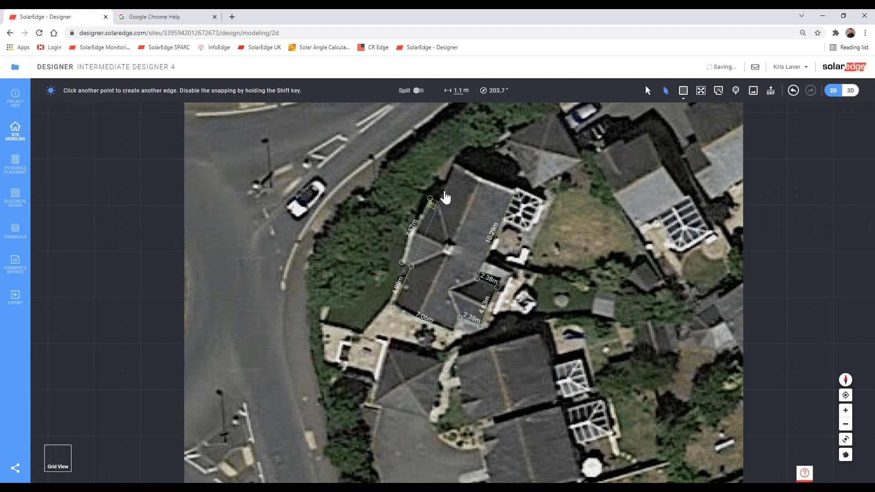
click(441, 201)
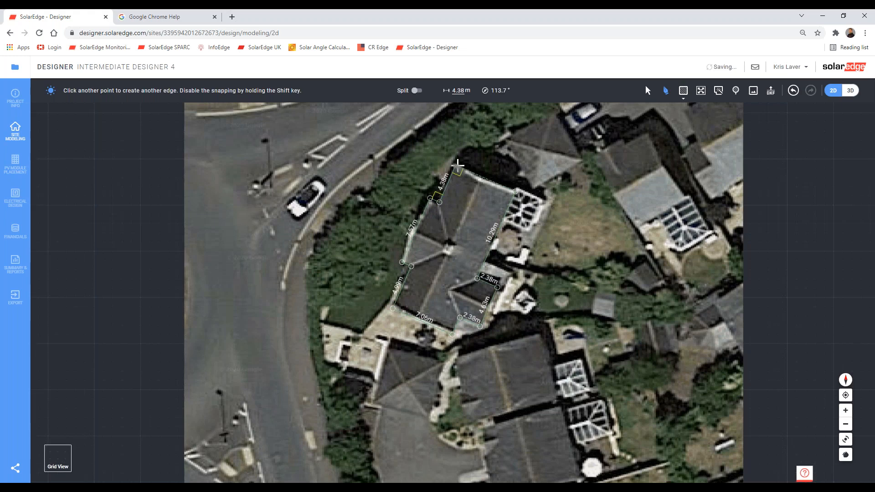
click(457, 165)
click(516, 199)
Draw the garden-side projection's 4.7 m ridge from its outer edge's midpoint and the two 3.28 m valley edges.
scroll(466, 280, up, 3)
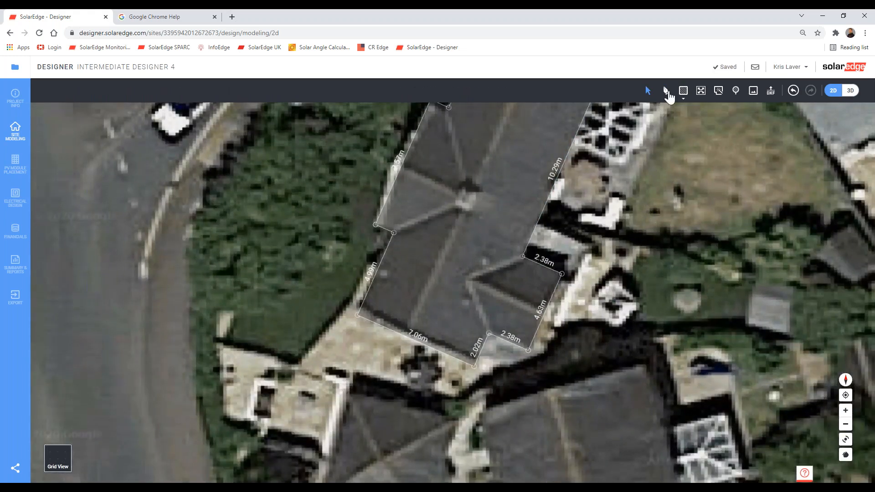
click(666, 90)
click(546, 312)
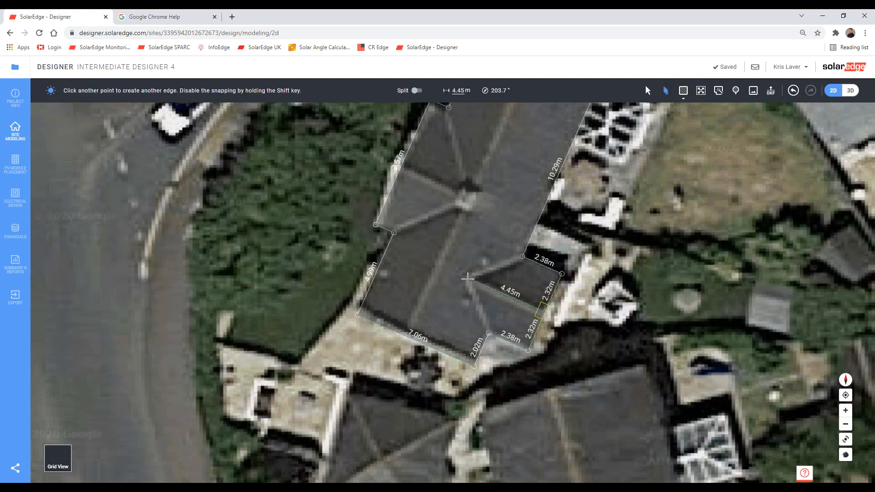
double_click(467, 278)
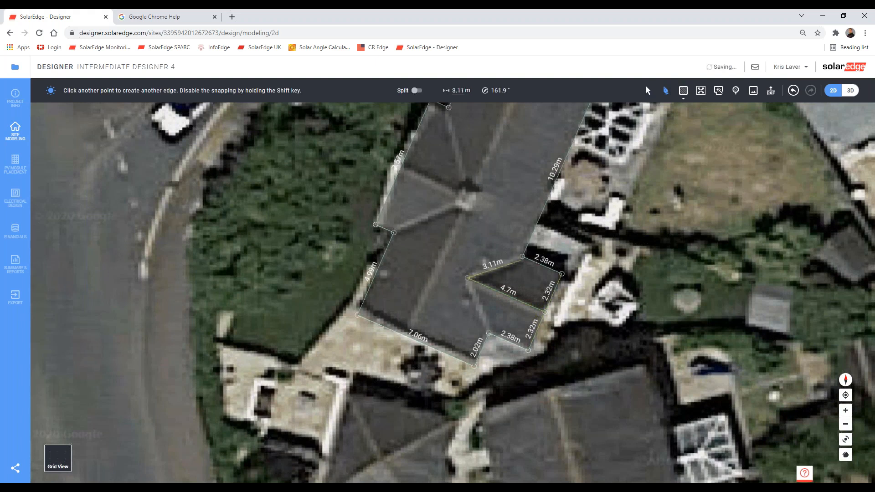
double_click(468, 279)
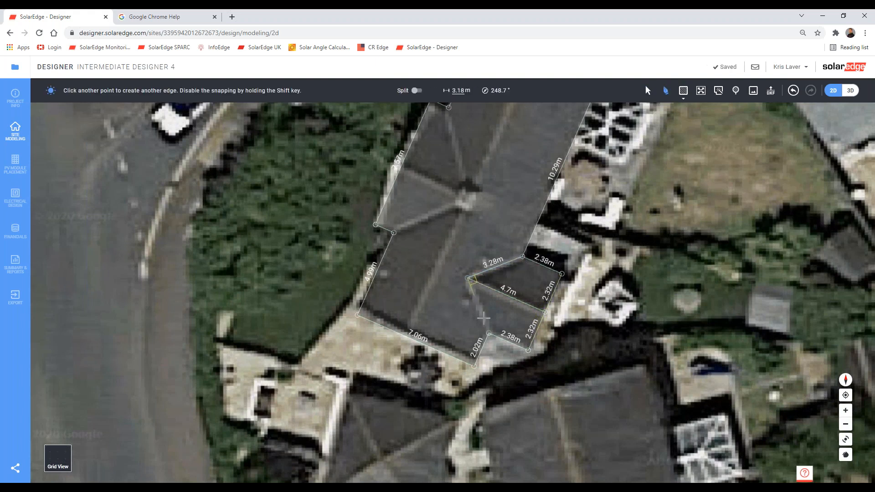
key(Escape)
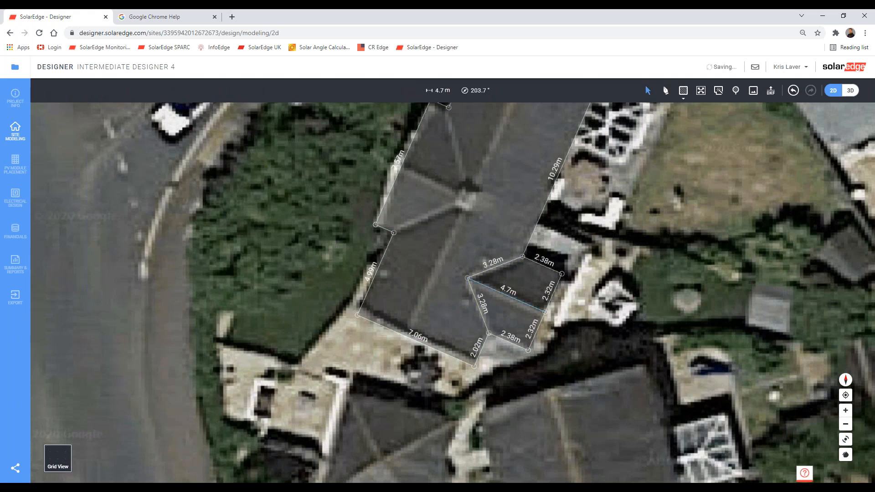
Draw the 16.94 m main ridge between the midpoints of the two 7.06 m end edges.
scroll(489, 338, down, 4)
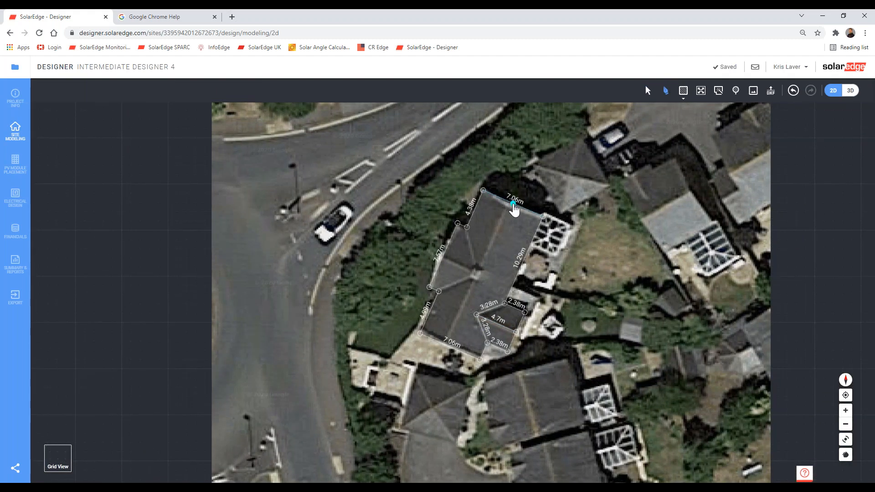
click(514, 205)
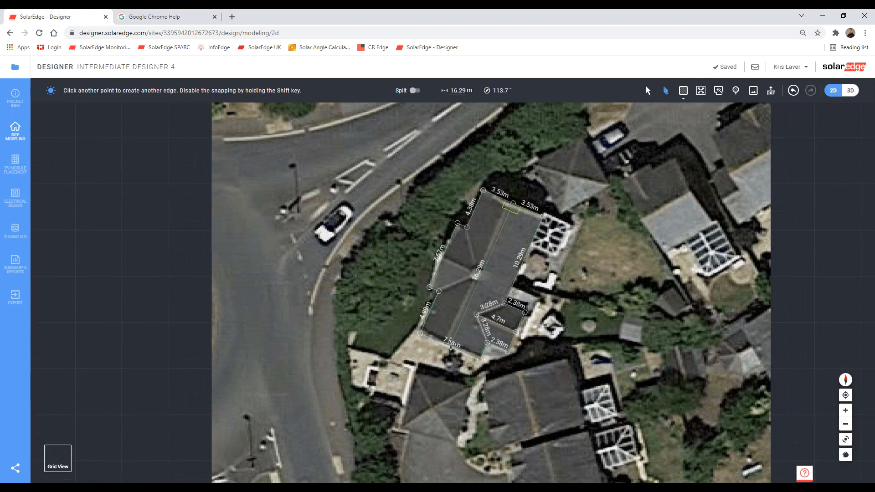
click(514, 252)
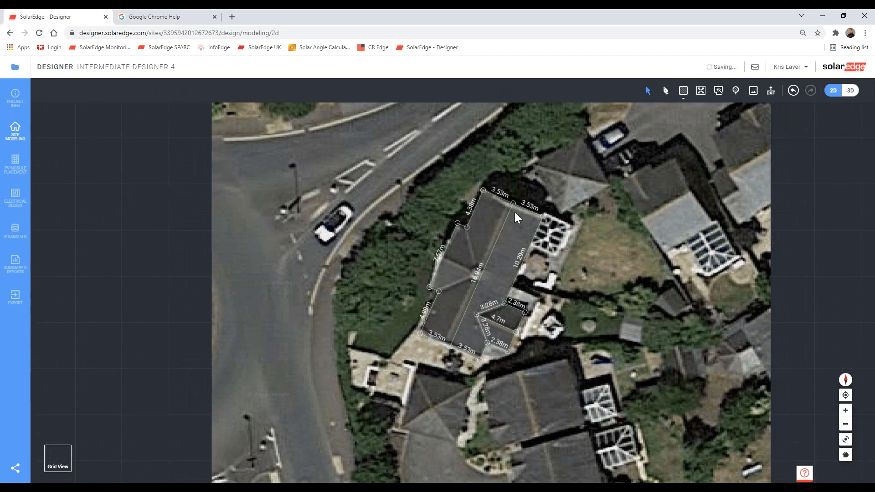
Draw the road-side projection's 4.63 m ridge from its outer edge's midpoint to the main ridge, plus its two 5.17 m valley edges.
scroll(510, 195, up, 5)
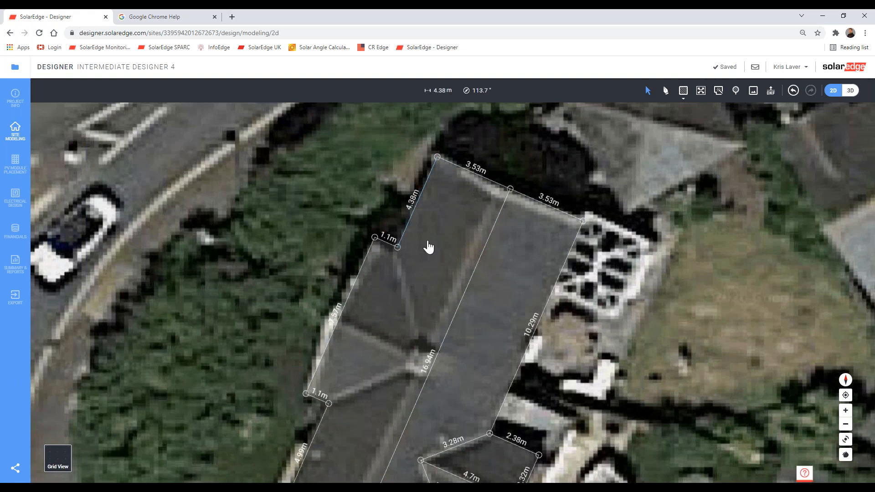
scroll(500, 309, down, 2)
scroll(493, 315, down, 2)
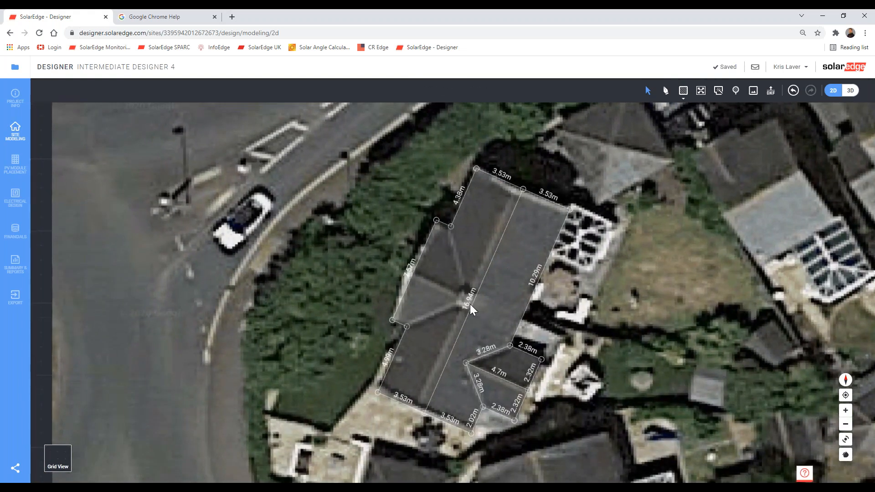
click(666, 90)
click(414, 271)
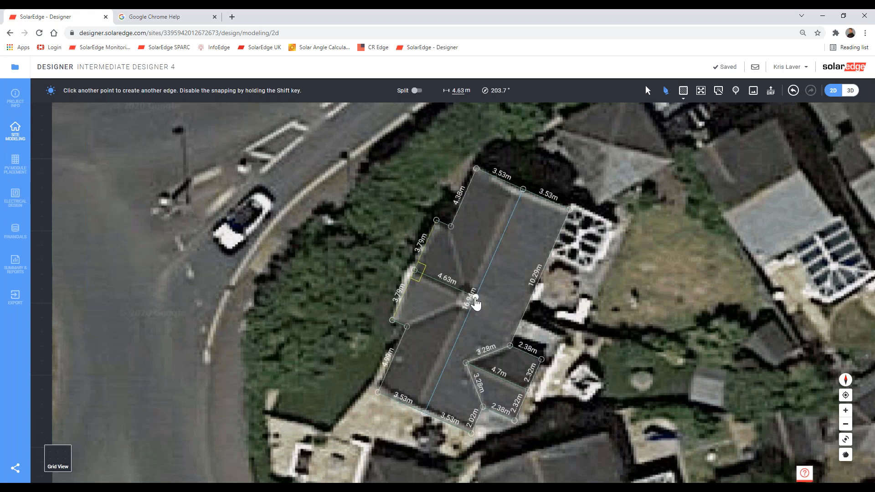
click(476, 297)
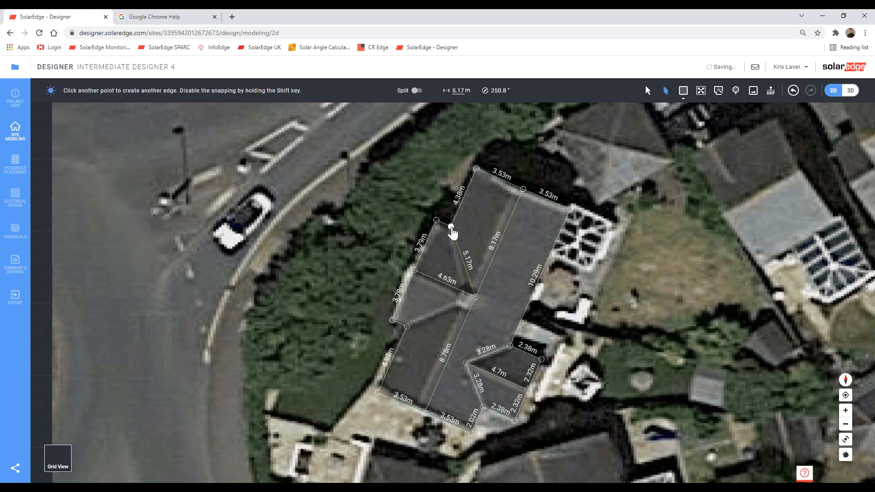
click(451, 226)
click(476, 298)
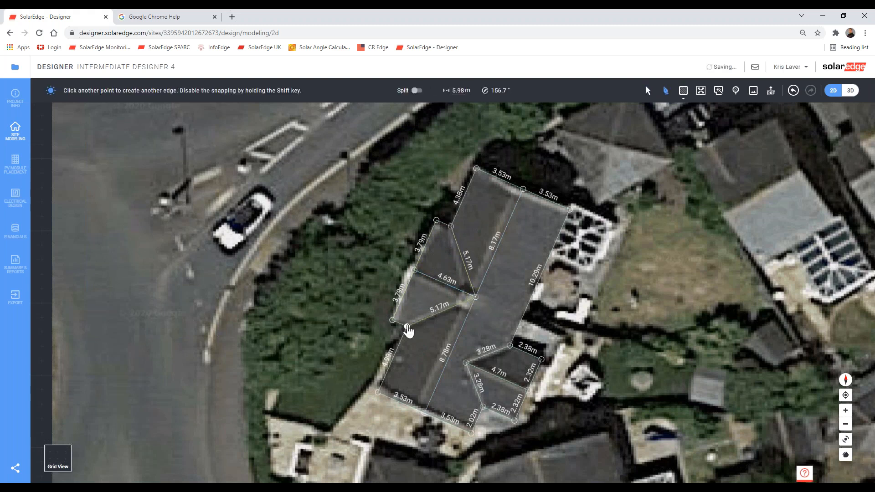
click(408, 327)
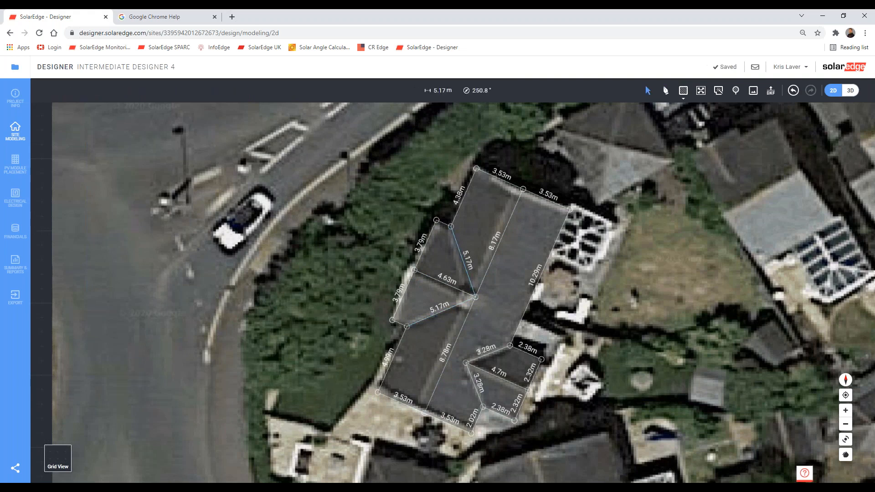
mouse_move(494, 311)
middle_down()
mouse_move(482, 281)
mouse_move(476, 303)
mouse_move(471, 288)
middle_up()
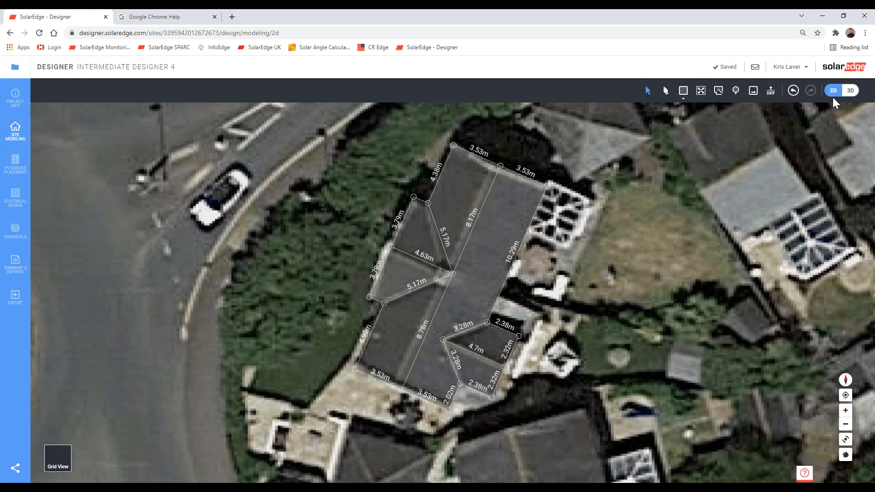
Raise the house's main ridge and both projection ridges in 3D to form a pitched roof with gables.
click(850, 92)
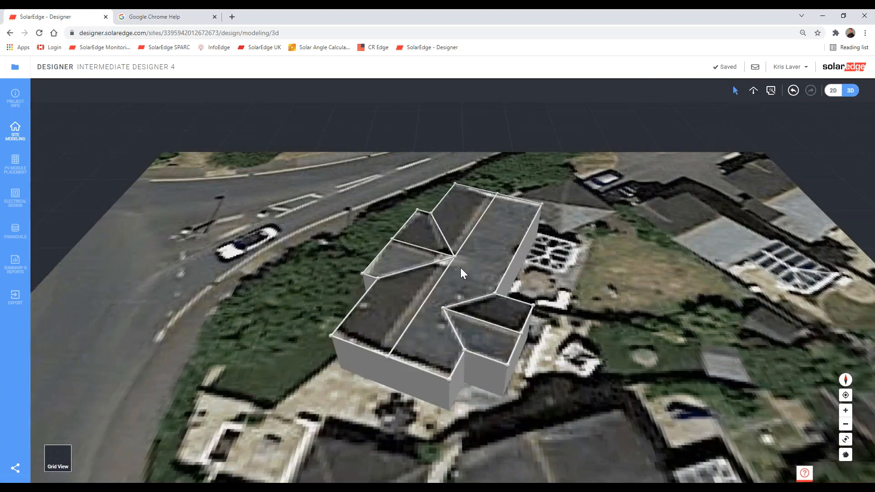
click(447, 287)
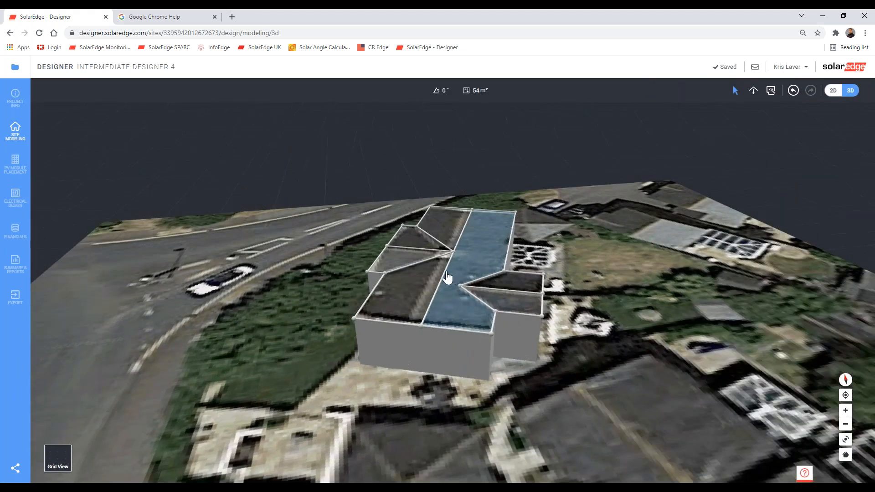
click(446, 280)
drag(446, 270, 472, 233)
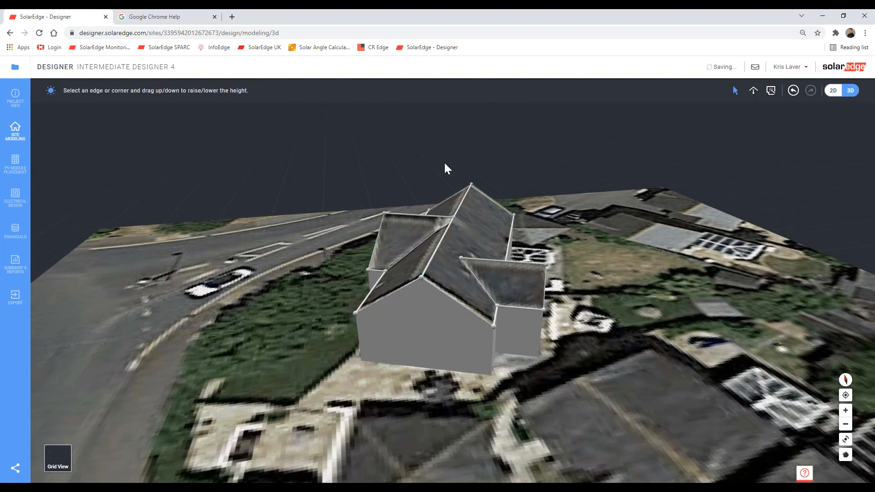
Set the slope of the main roof's garden-side face to 30°.
click(477, 217)
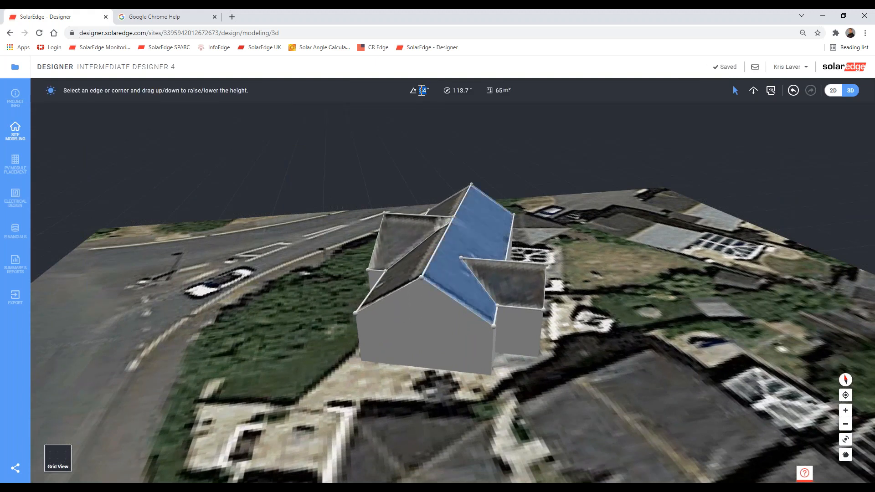
text(30)
key(Return)
drag(444, 343, 509, 346)
drag(523, 352, 597, 353)
Draw a chimney obstacle of about 1.25 by 1.27 m where the road-side projection's ridge meets the main ridge.
click(834, 90)
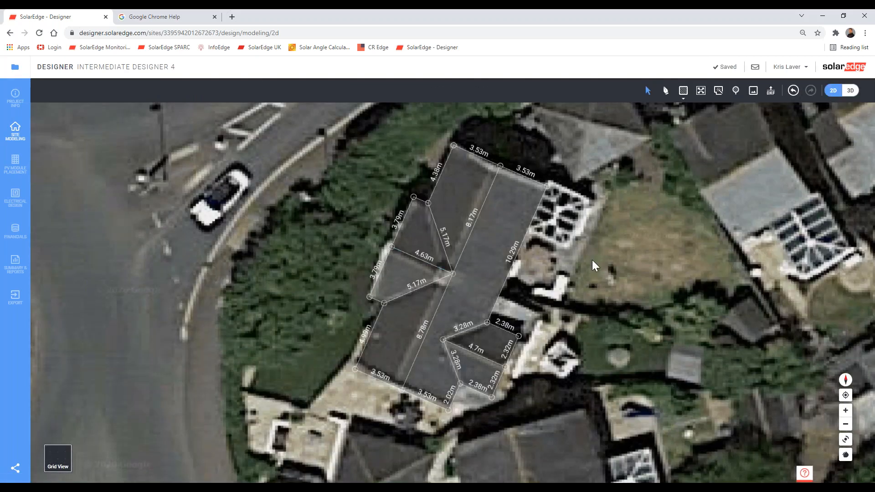
right_drag(594, 261, 379, 223)
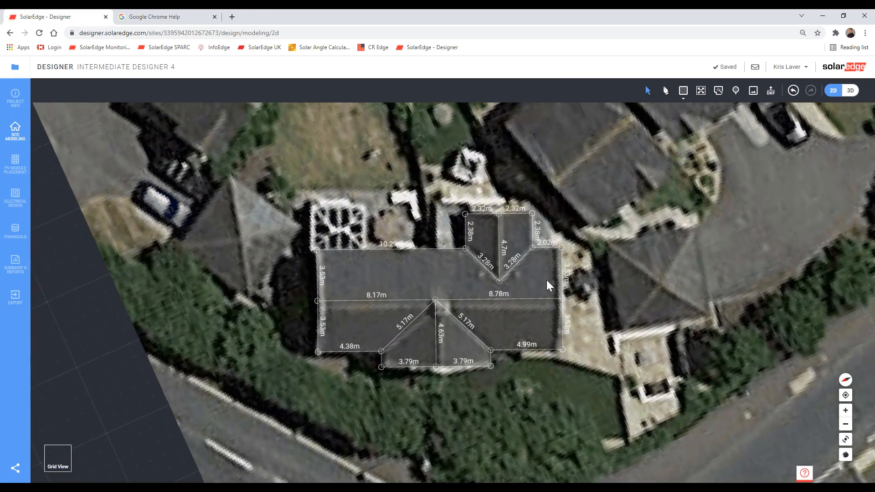
drag(546, 280, 538, 192)
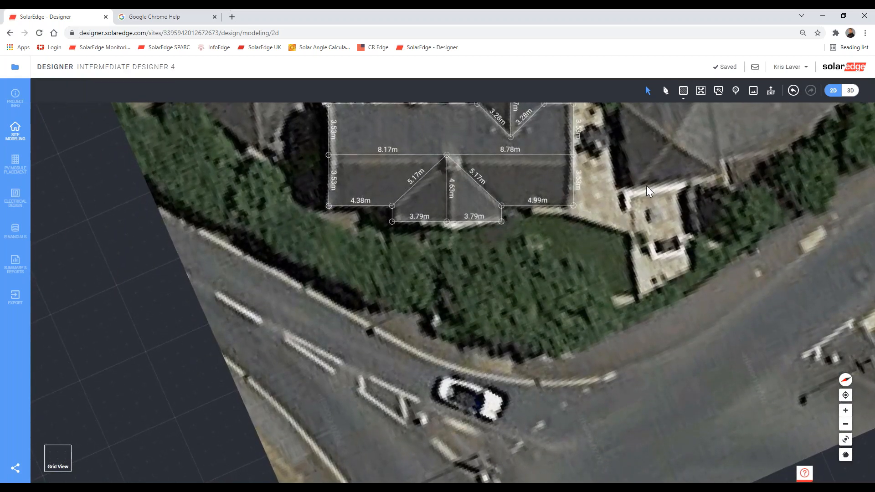
click(684, 90)
scroll(446, 160, up, 4)
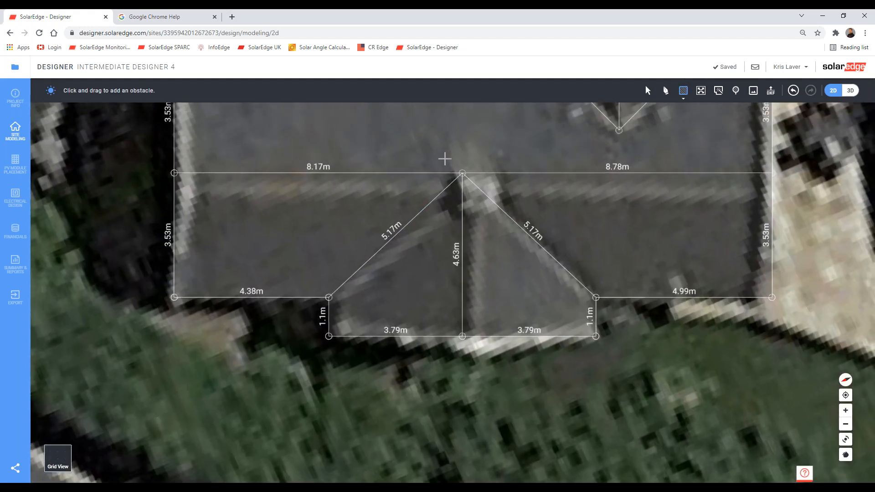
drag(444, 159, 489, 201)
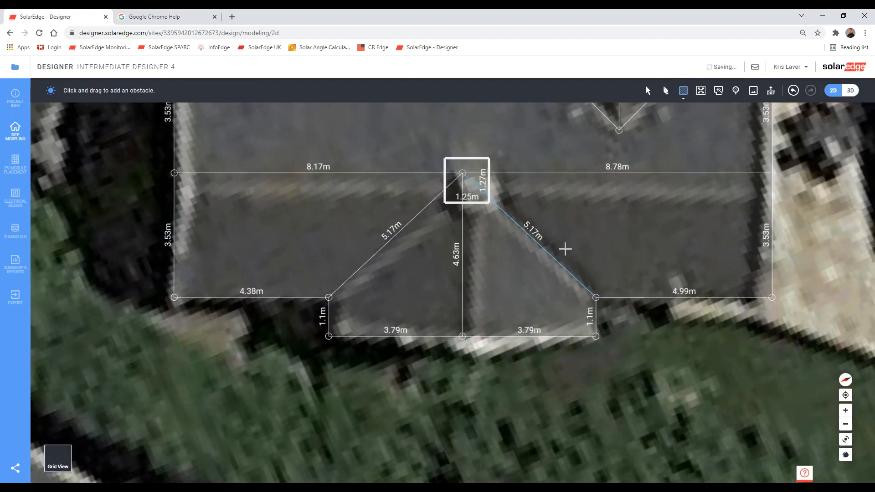
Raise the chimney obstacle in 3D to a height of about 0.75 m and view it from several sides.
click(849, 94)
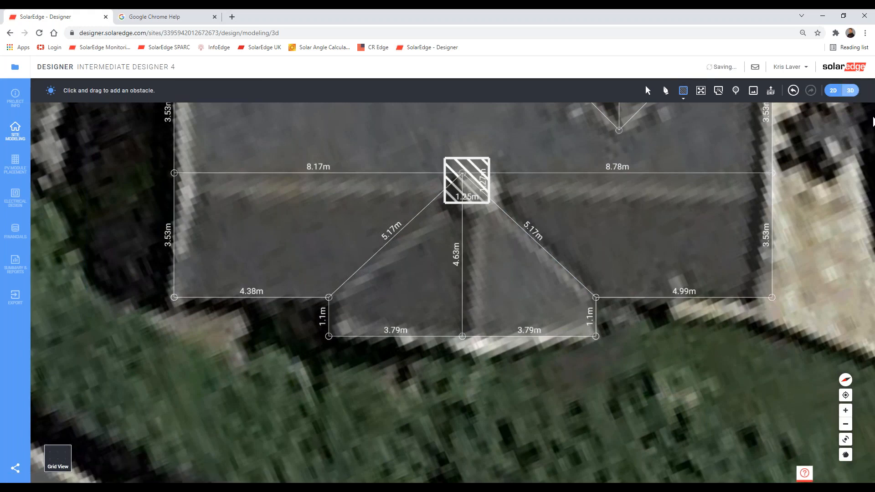
scroll(456, 238, up, 3)
click(438, 228)
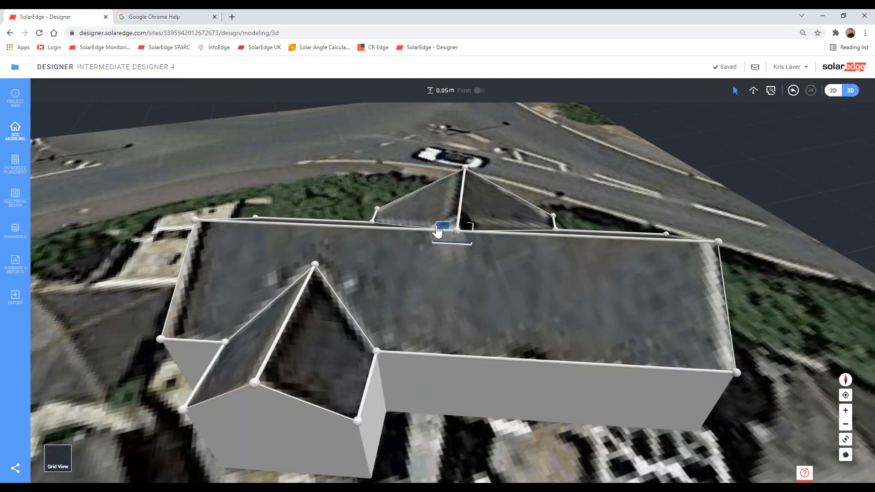
drag(439, 227, 437, 207)
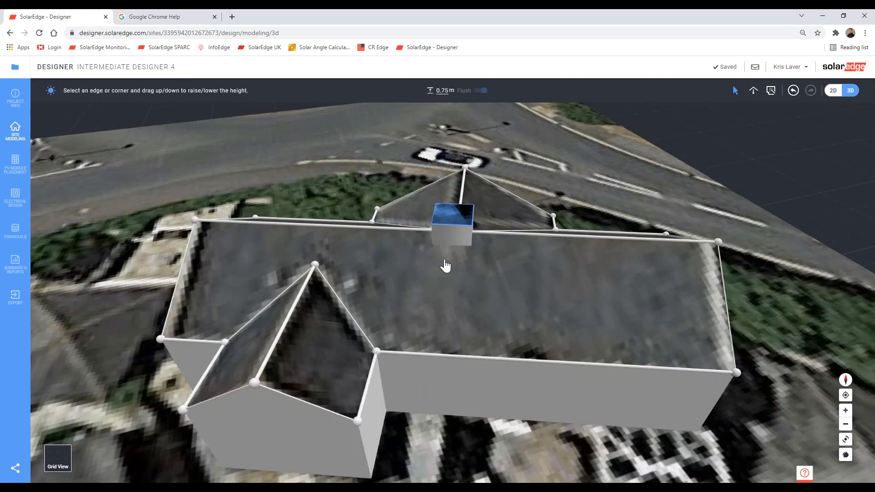
middle_drag(457, 262, 553, 276)
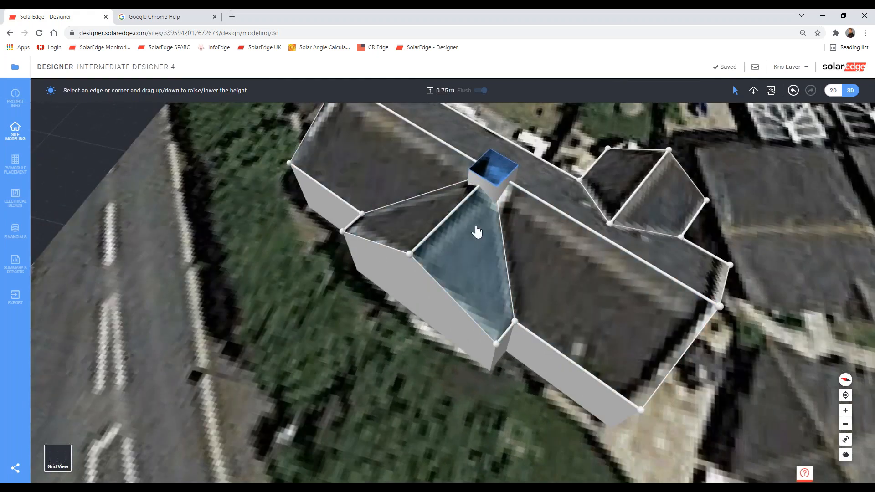
middle_drag(475, 228, 568, 242)
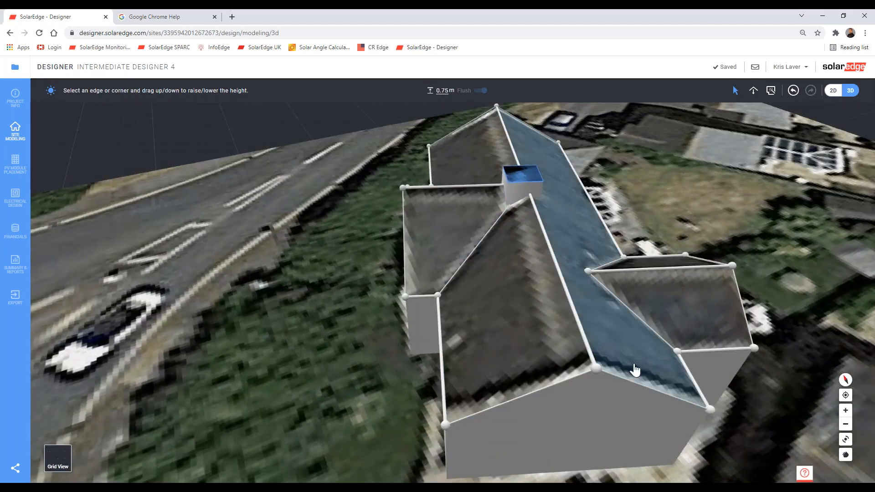
scroll(636, 370, down, 4)
scroll(555, 281, down, 3)
middle_drag(555, 281, 497, 348)
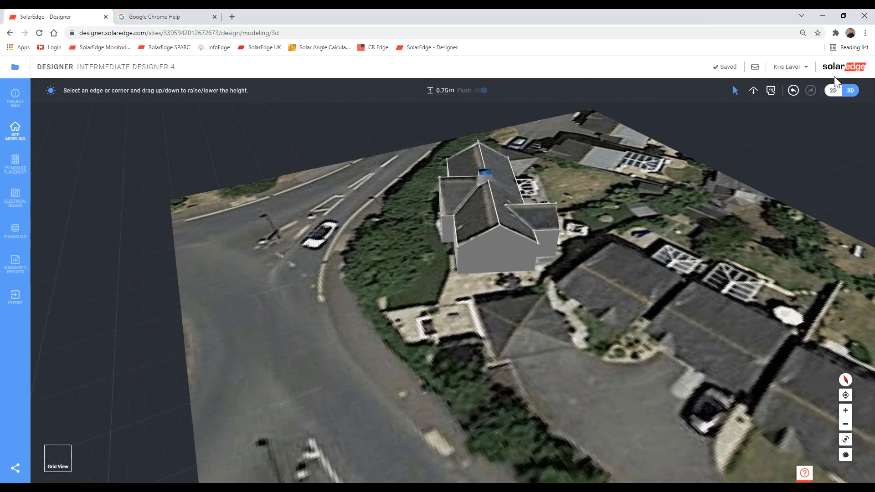
Trace the small hipped-roof building beside the house in 2D as a square with 6.28 m edges.
click(833, 91)
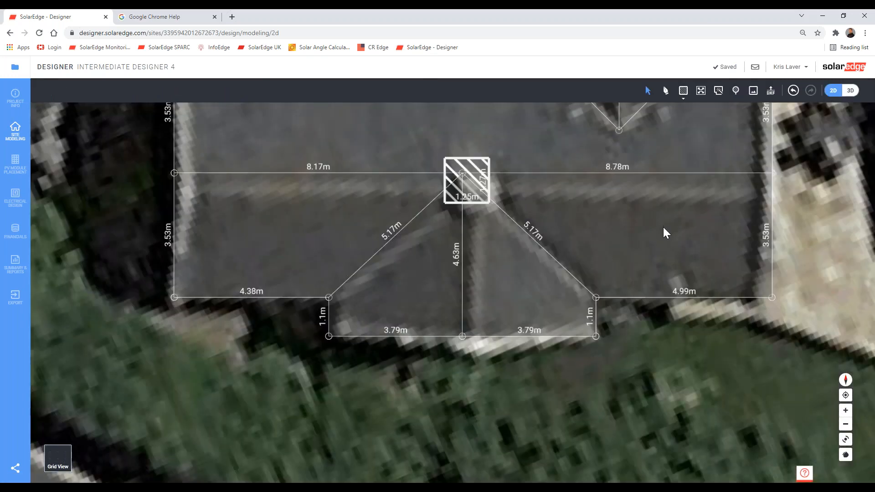
scroll(664, 232, down, 4)
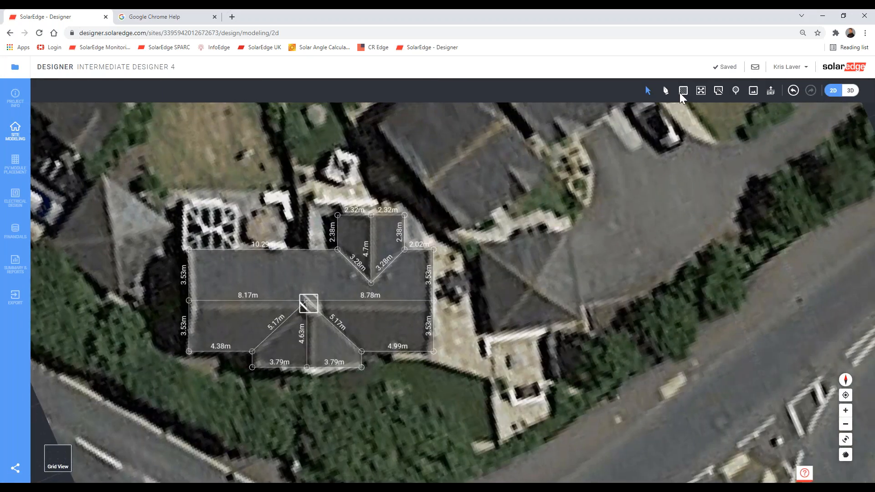
click(665, 91)
click(479, 245)
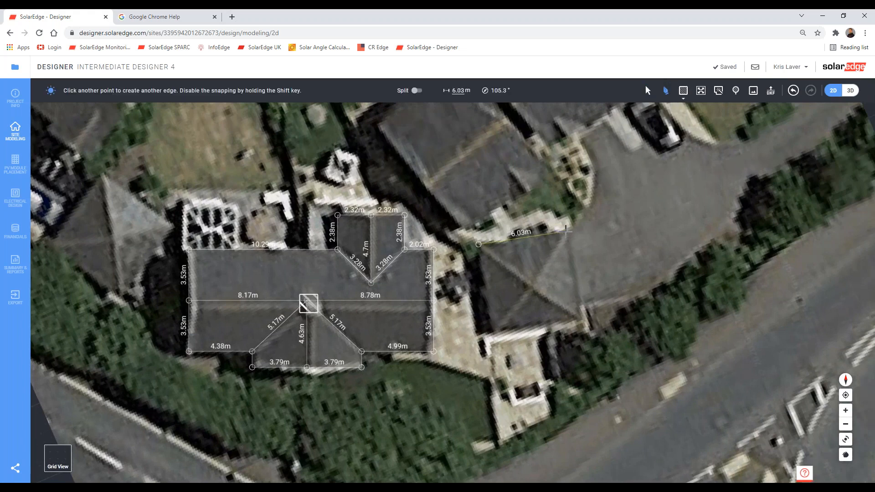
click(569, 232)
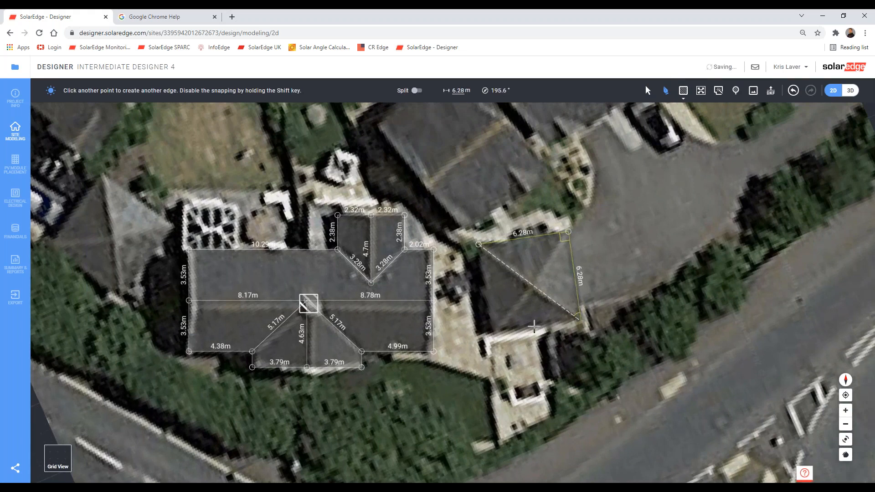
click(535, 327)
click(488, 297)
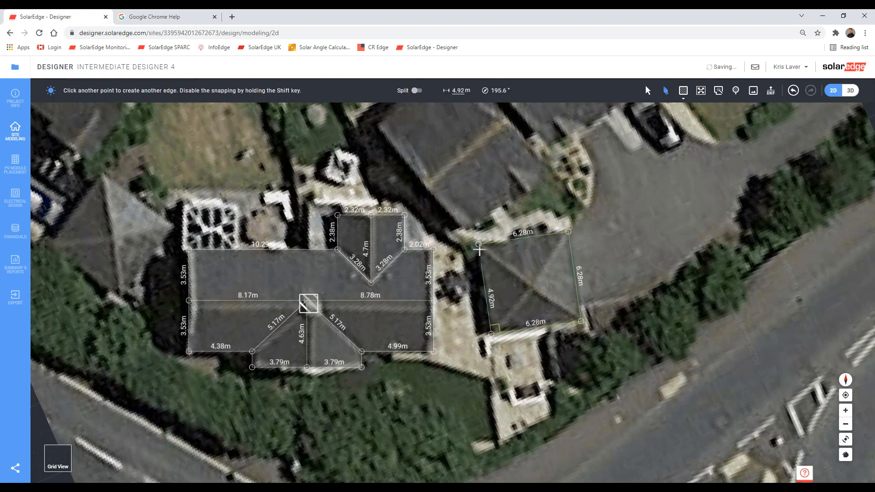
click(481, 247)
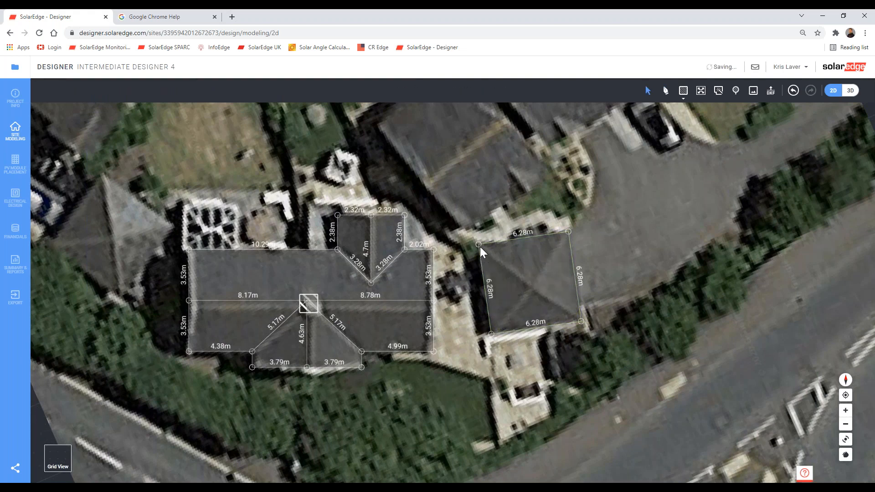
Draw the square building's two 8.88 m roof diagonals between its opposite corners.
double_click(477, 246)
click(580, 321)
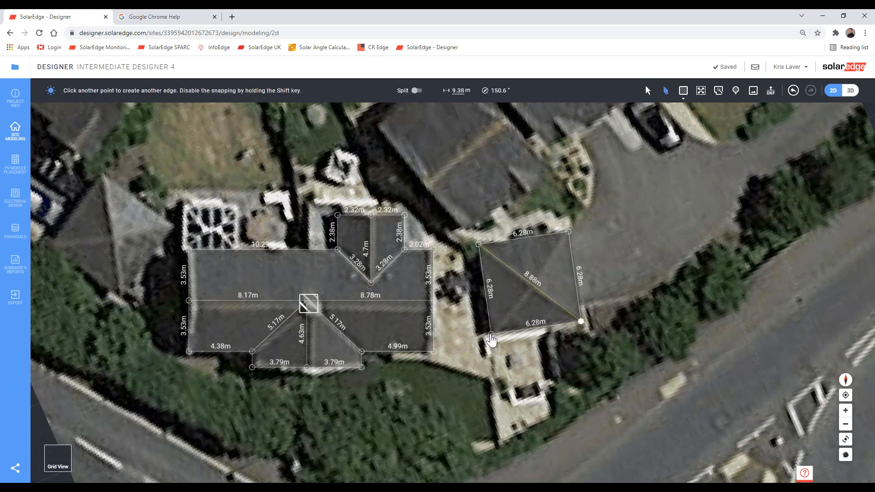
double_click(491, 334)
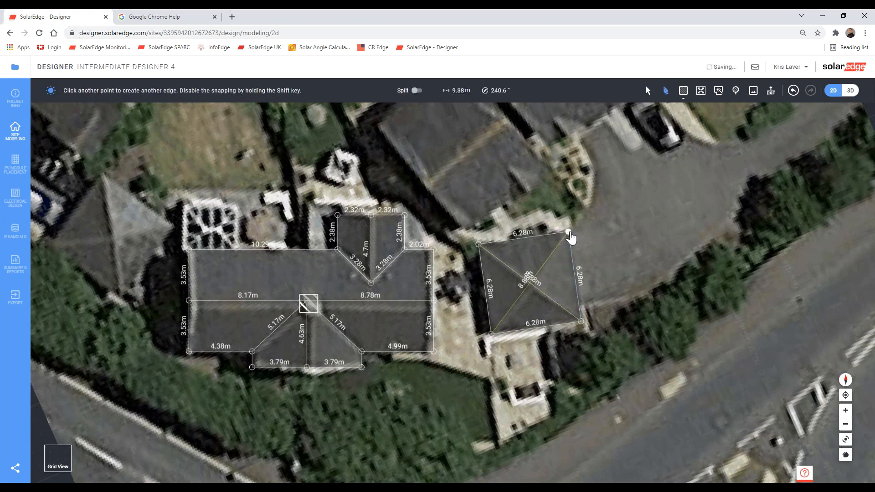
click(568, 232)
Raise the centre point of the square building's roof in 3D to a height of about 4.89 m and inspect the model.
click(850, 90)
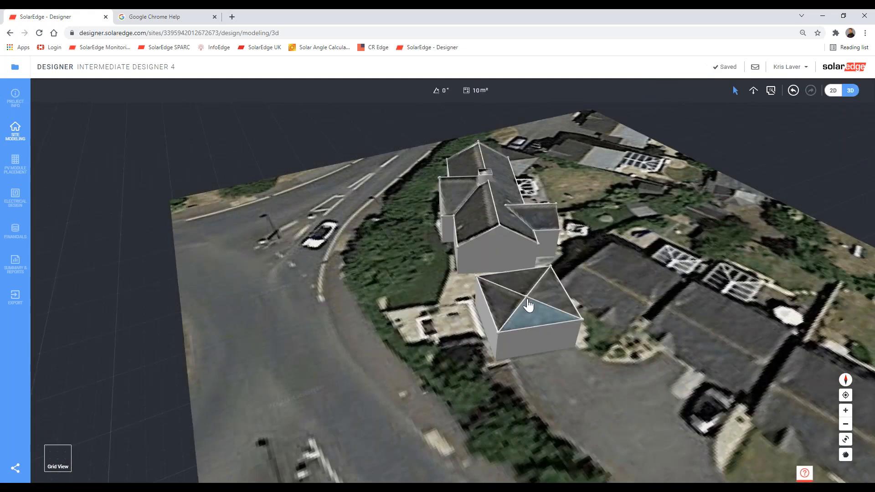
scroll(528, 305, up, 5)
click(524, 294)
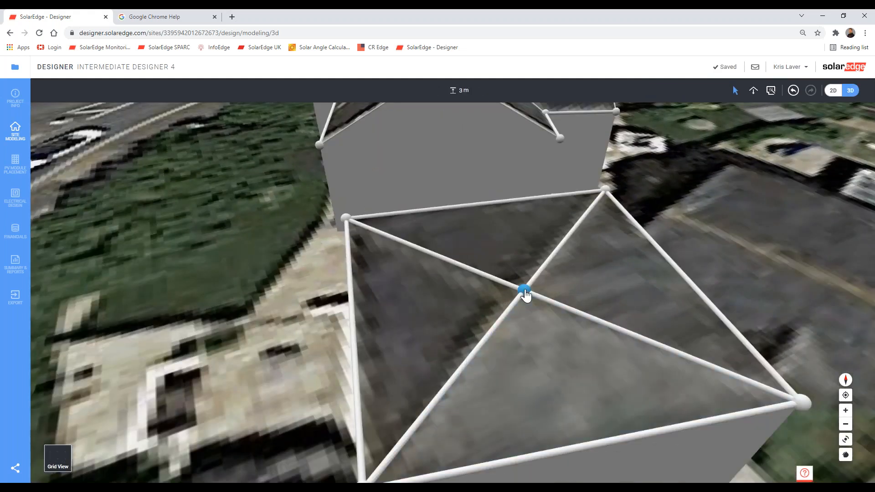
drag(525, 295, 529, 195)
scroll(543, 279, down, 10)
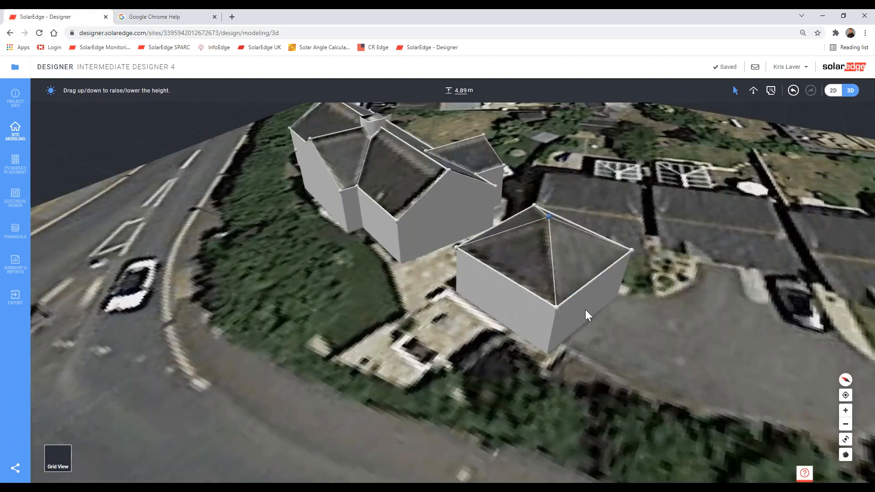
scroll(577, 312, down, 5)
right_drag(585, 310, 418, 341)
click(503, 370)
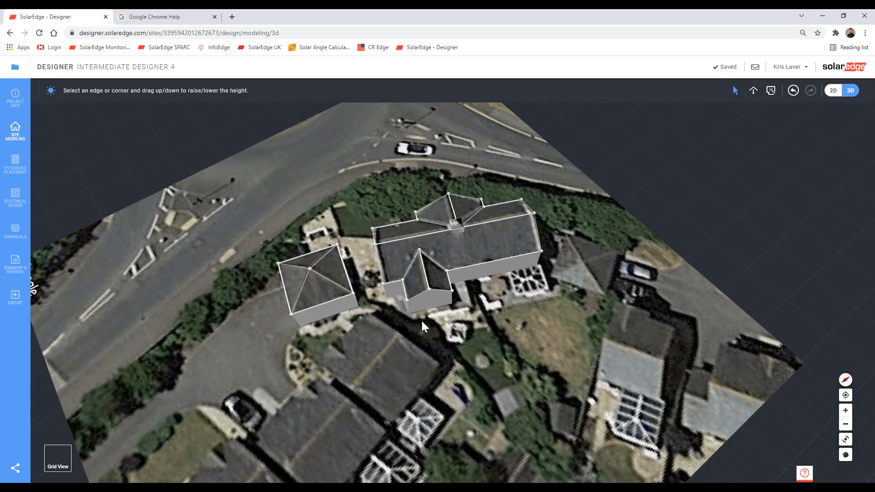
drag(475, 366, 479, 371)
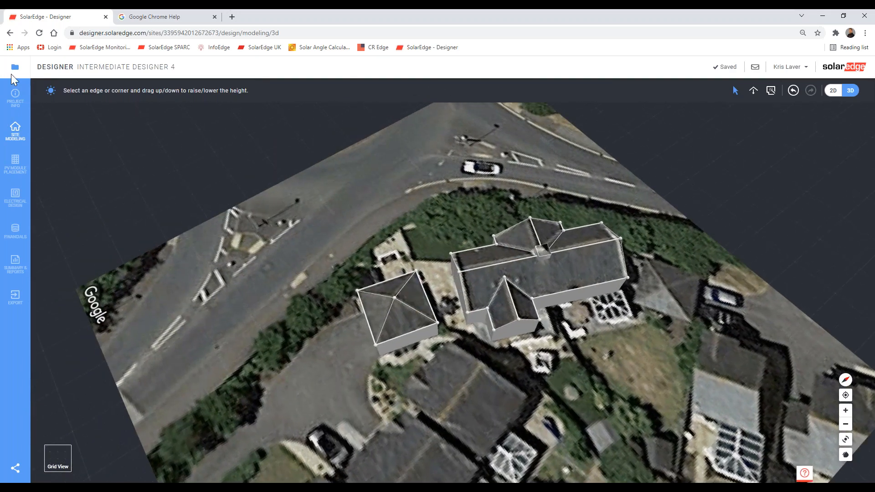
Open the project Intermediate Designer 5* for site modeling in 2D with the whole hospital site in view.
click(15, 69)
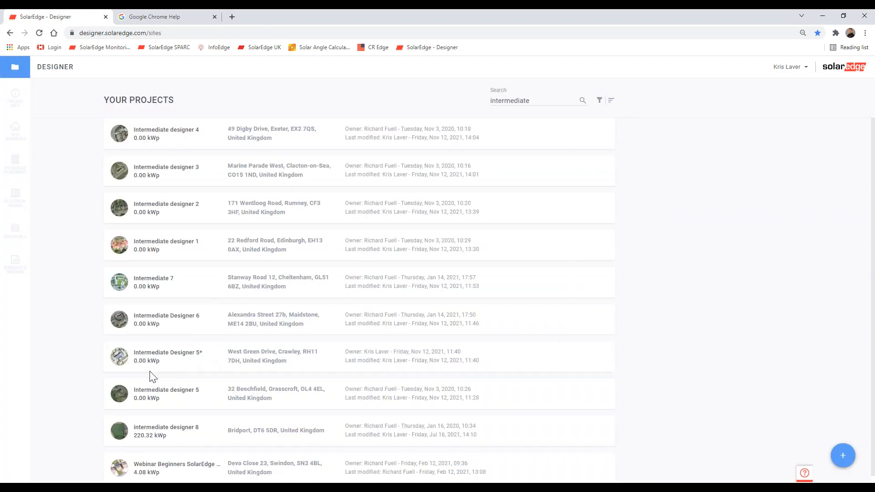
click(177, 359)
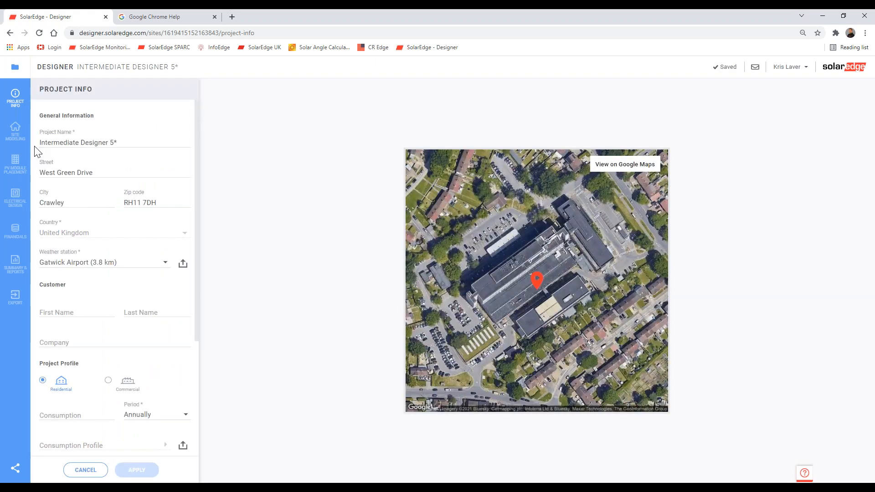
click(15, 130)
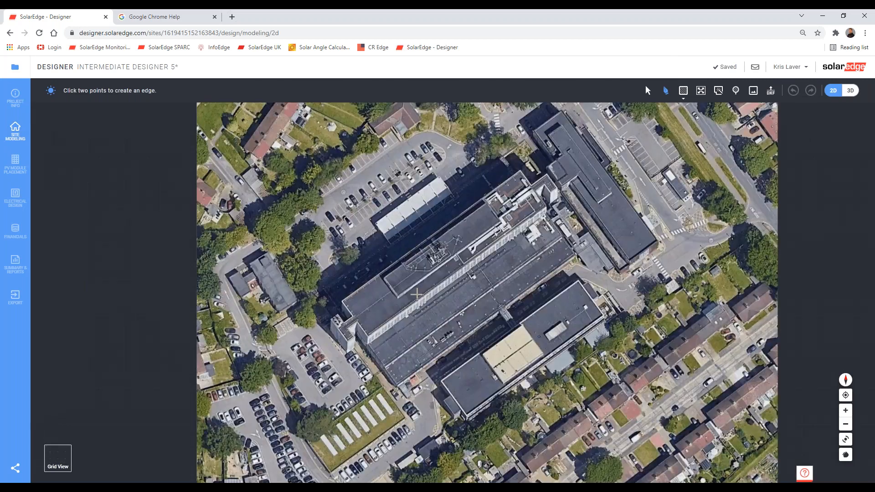
scroll(508, 304, down, 3)
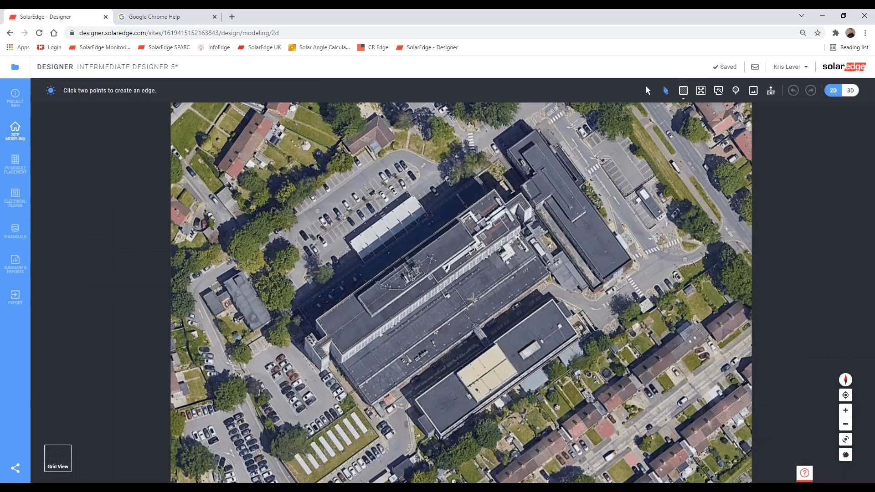
right_drag(349, 355, 352, 334)
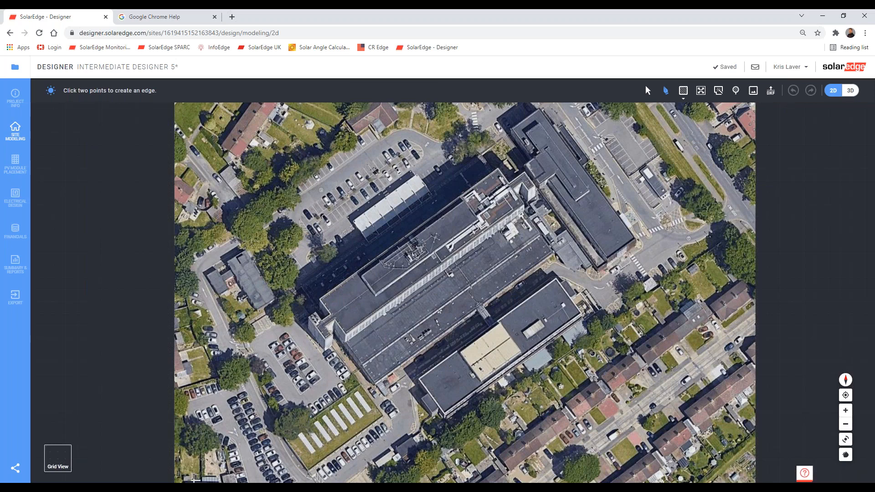
Switch to Google Earth Pro and examine Crawley Hospital at an angle and from directly above.
mouse_move(189, 488)
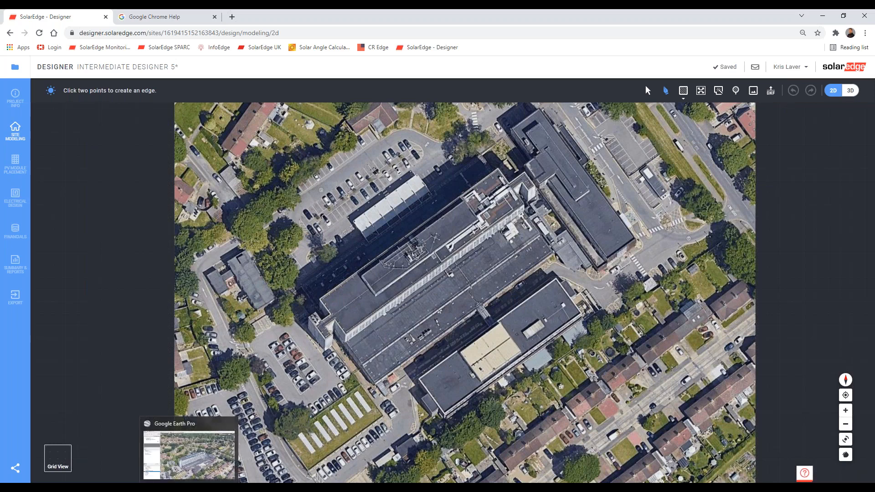
click(189, 487)
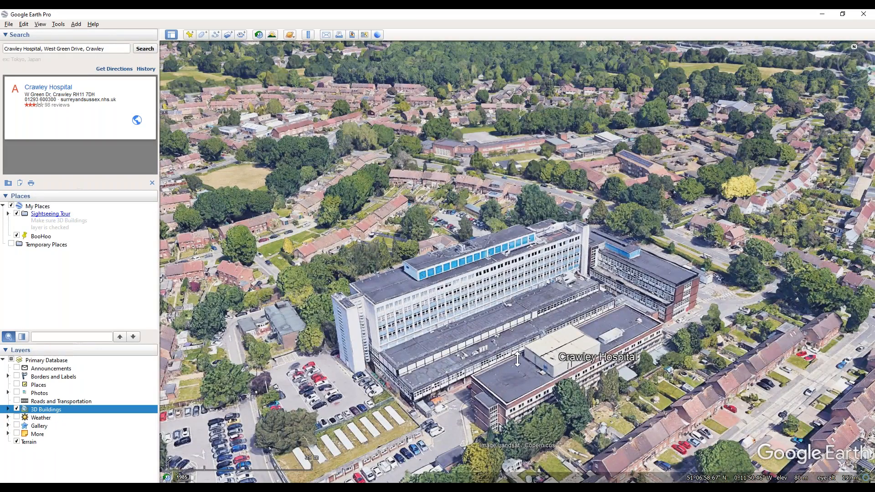
mouse_move(517, 360)
middle_down()
mouse_move(526, 361)
mouse_move(569, 300)
mouse_move(529, 329)
mouse_move(517, 360)
middle_up()
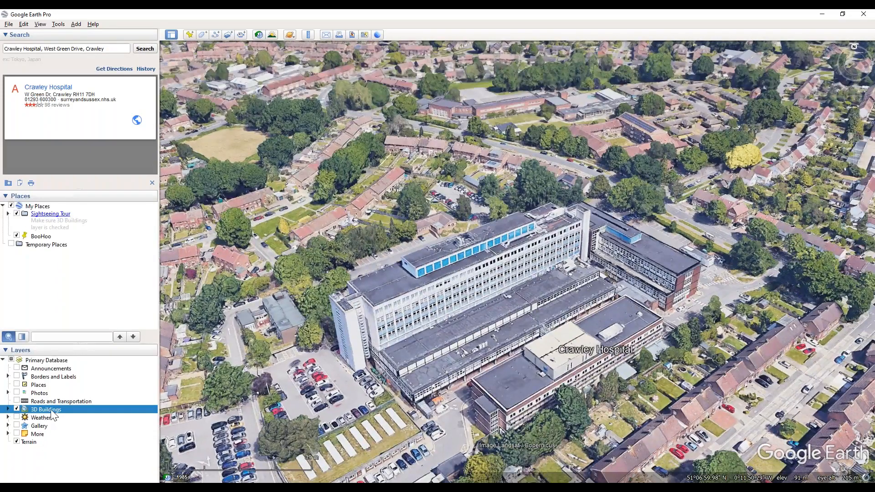
mouse_move(662, 284)
middle_down()
mouse_move(602, 329)
mouse_move(553, 106)
middle_up()
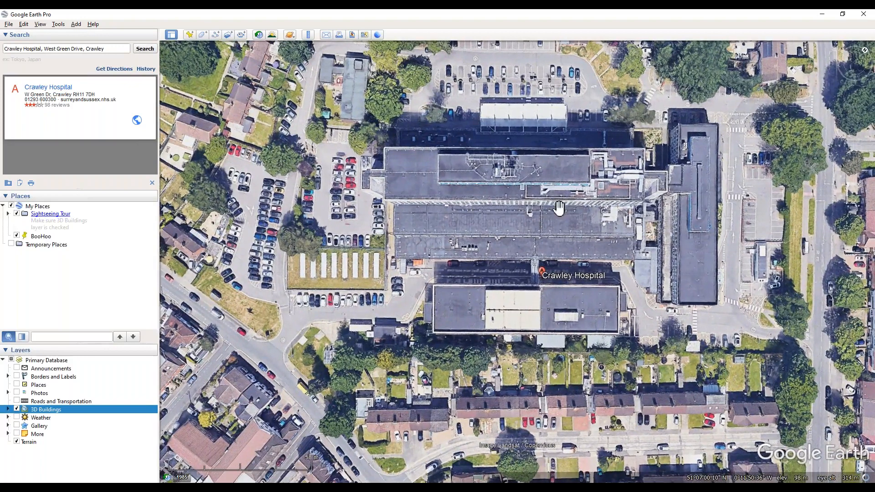
drag(561, 220, 513, 275)
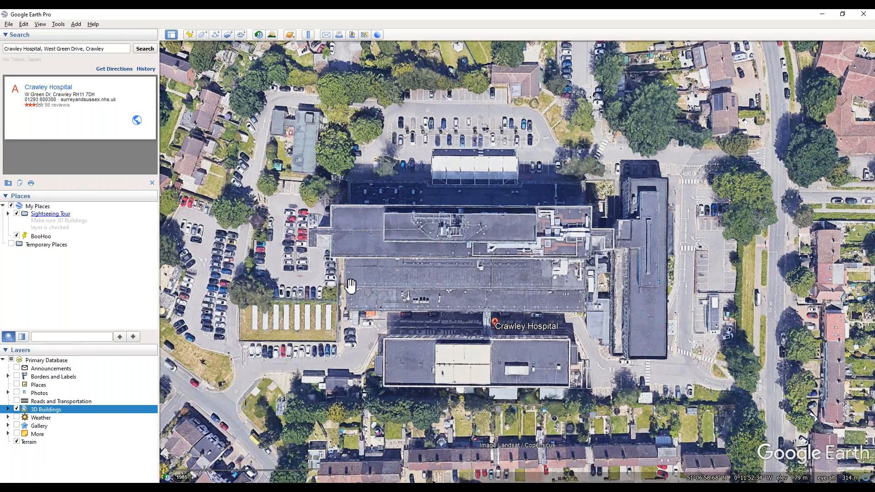
Turn off the 3D Buildings layer and step the historical imagery back to 9/2018.
click(16, 410)
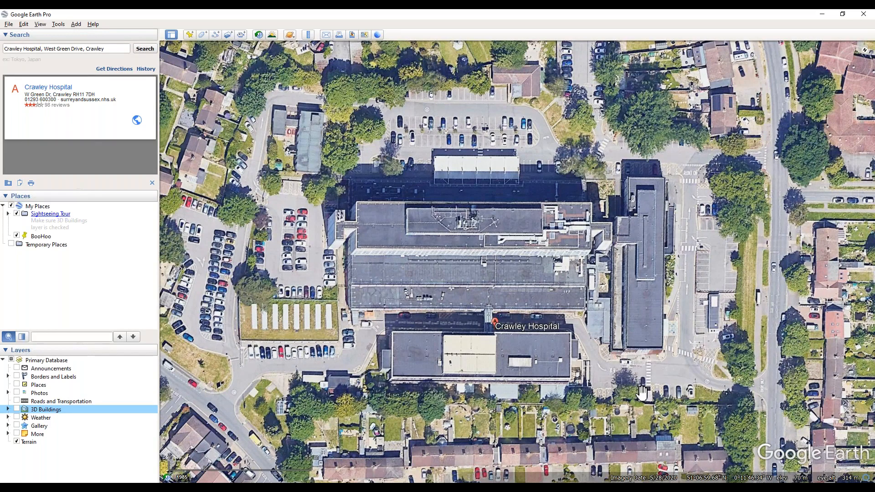
click(259, 34)
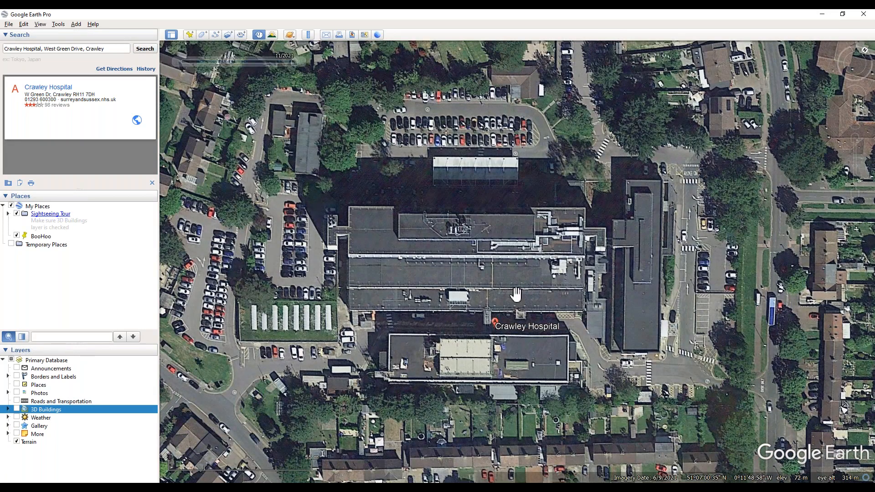
click(177, 61)
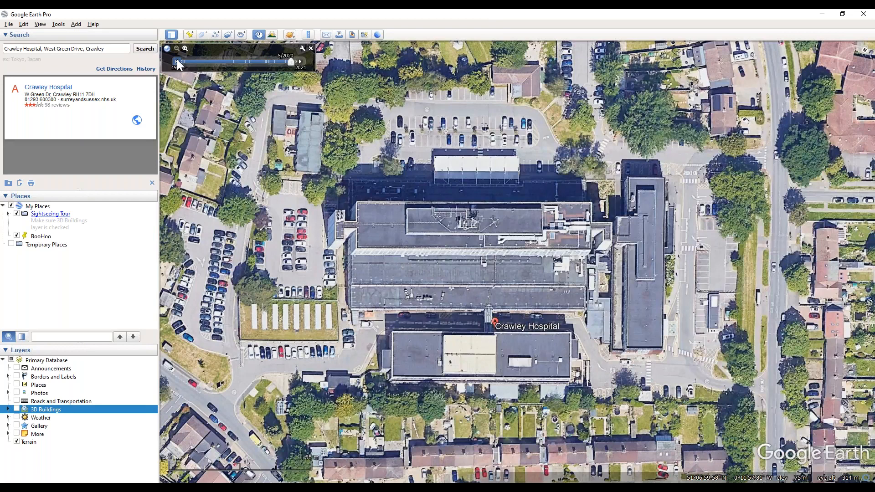
click(177, 61)
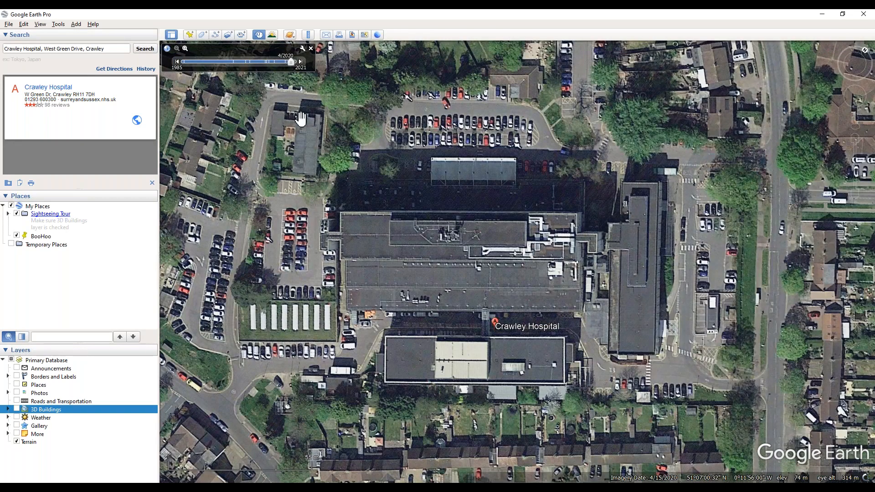
click(177, 61)
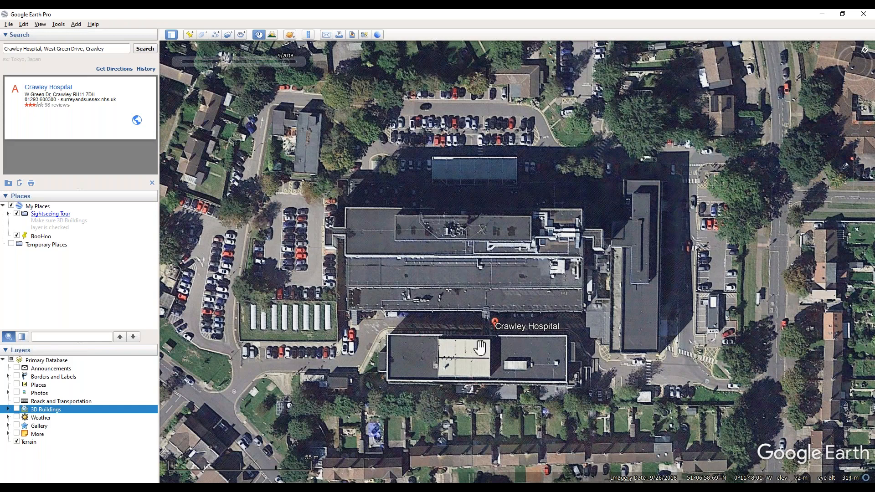
Compare the older hospital imagery from 4/2015 and 2013, and return to the 9/2018 imagery.
right_drag(488, 301, 476, 278)
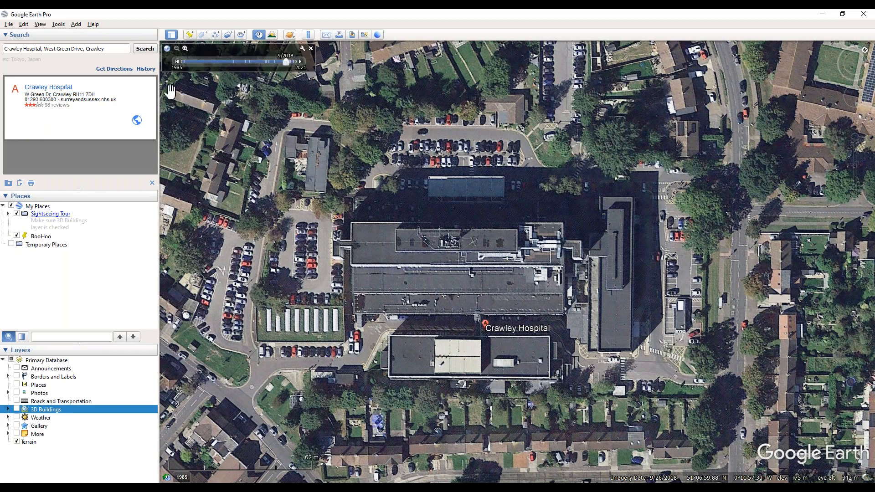
click(178, 63)
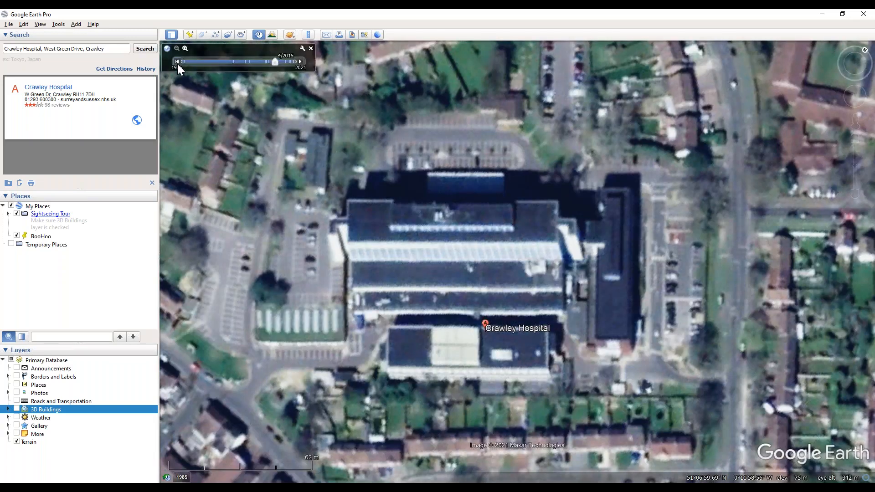
click(177, 64)
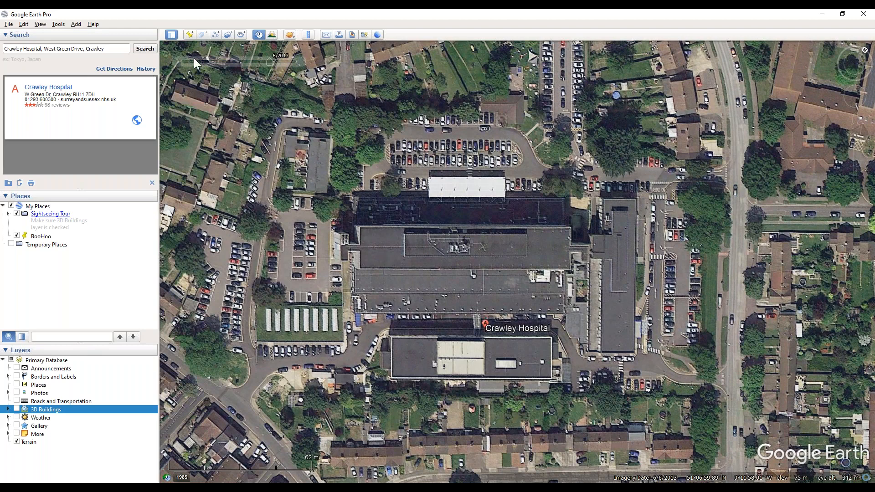
click(301, 62)
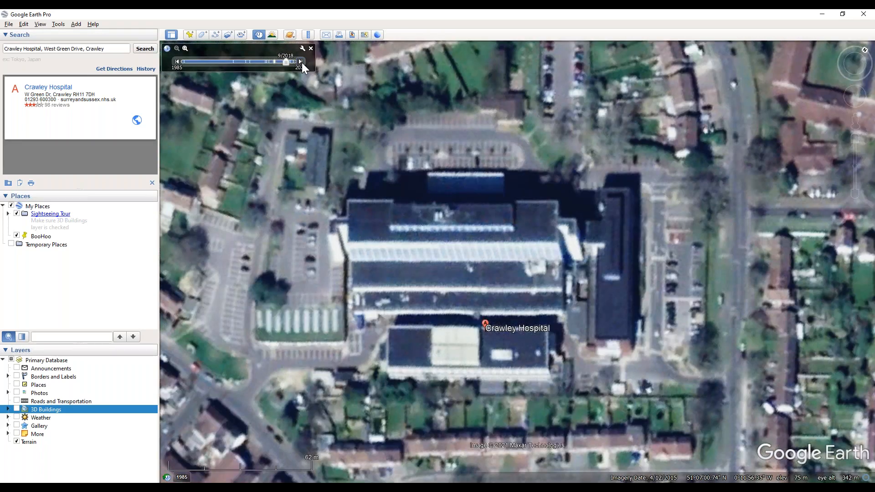
click(302, 62)
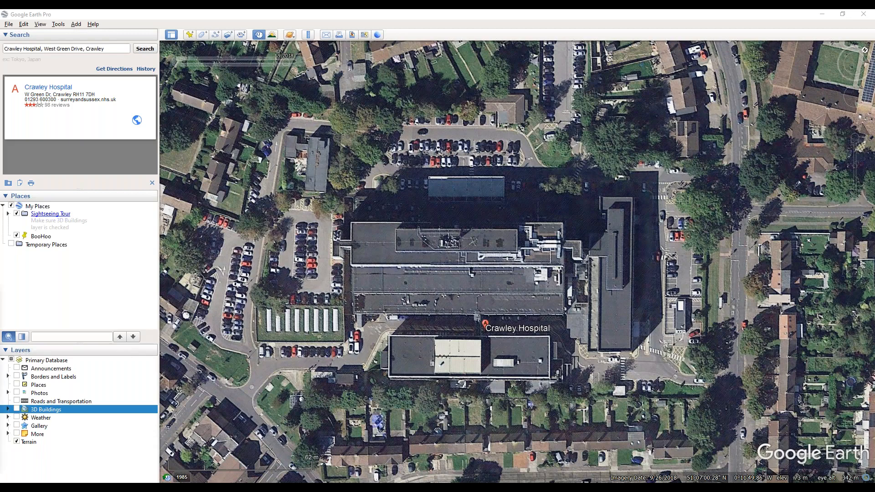
Capture a rectangular snip of the Crawley Hospital buildings with the Snipping Tool.
drag(285, 322, 775, 249)
click(718, 265)
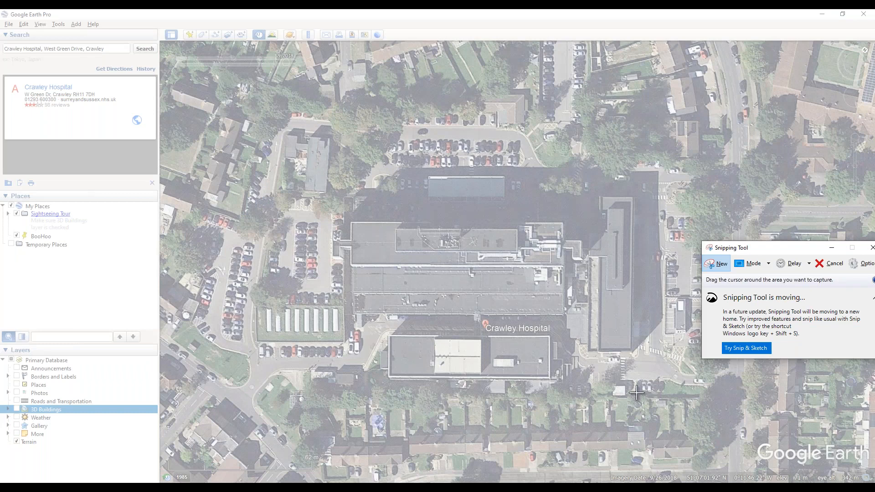
drag(323, 171, 670, 405)
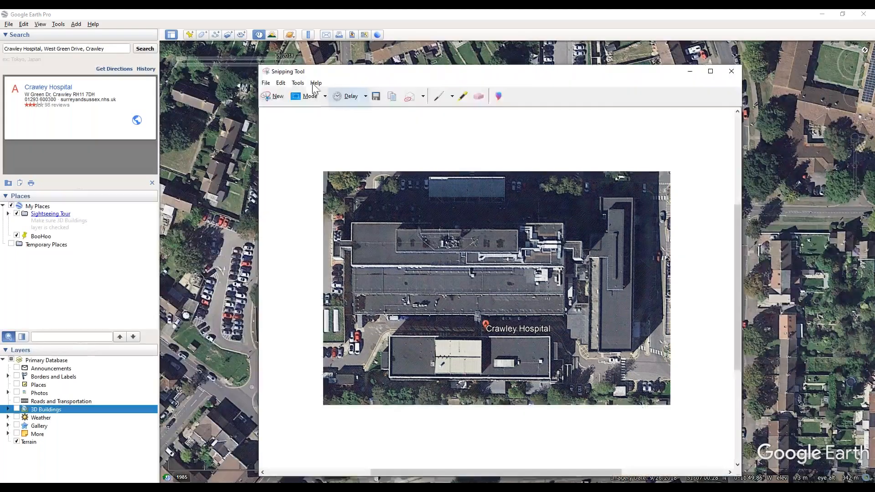
Check the file formats available for saving the snip, and close the Snipping Tool without saving.
click(265, 83)
click(279, 106)
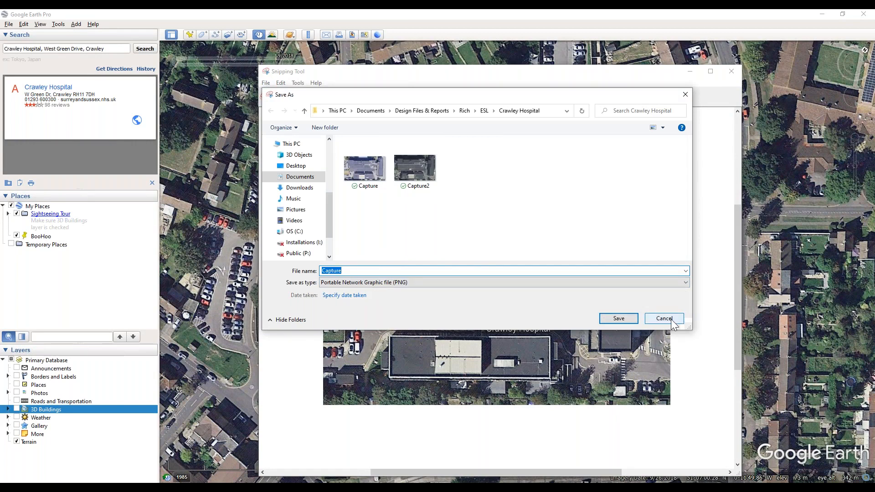
click(408, 284)
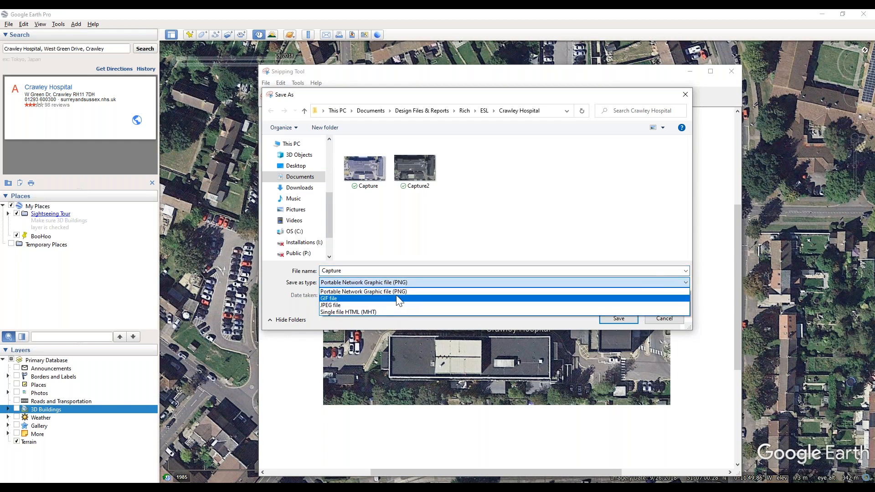
click(547, 246)
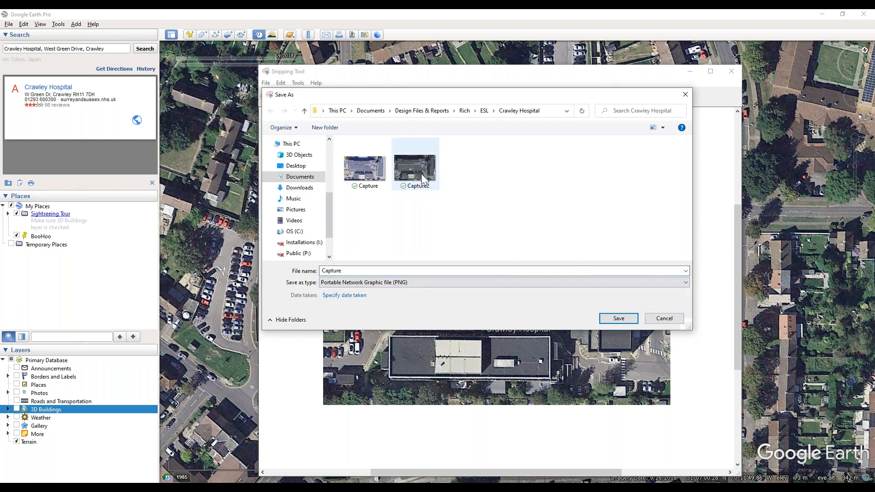
click(662, 319)
click(732, 71)
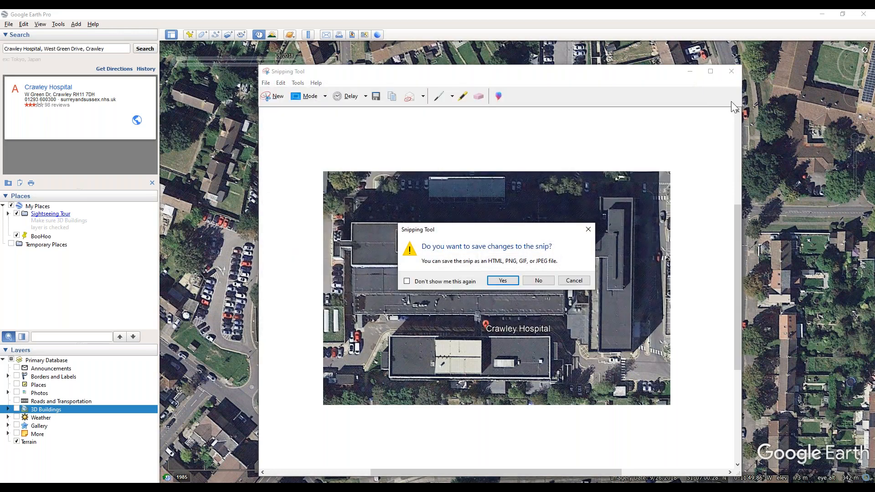
click(538, 281)
Return to SolarEdge Designer and upload Capture3 from the Desktop's Webinar folder as the background image.
click(822, 14)
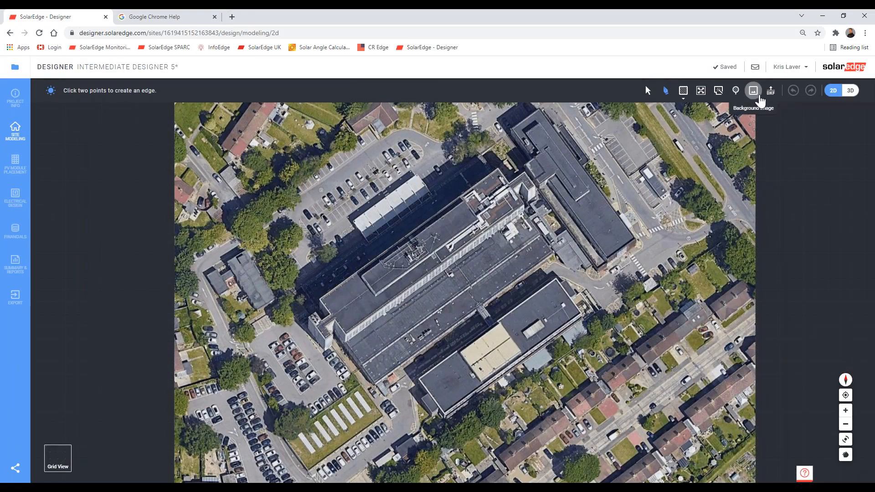
click(759, 97)
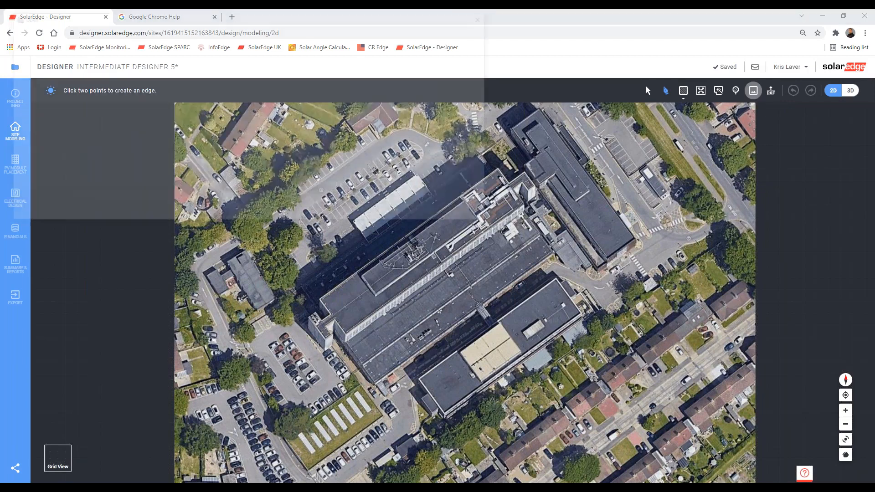
click(203, 91)
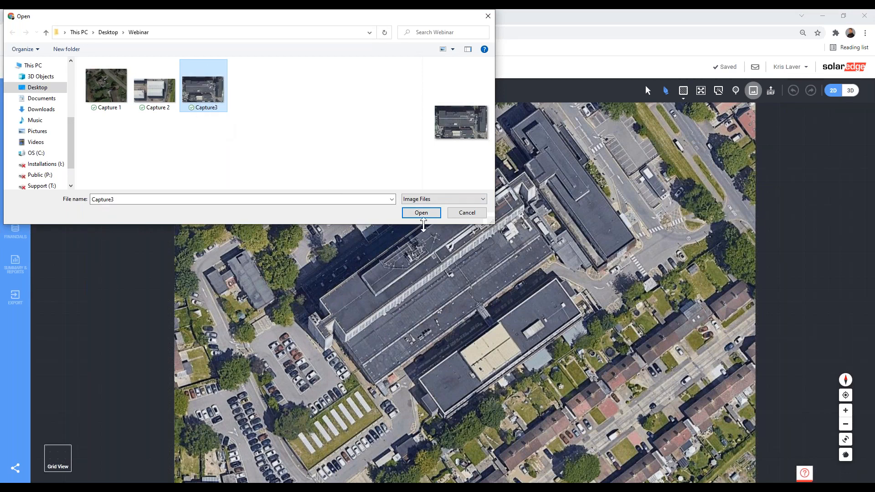
click(422, 212)
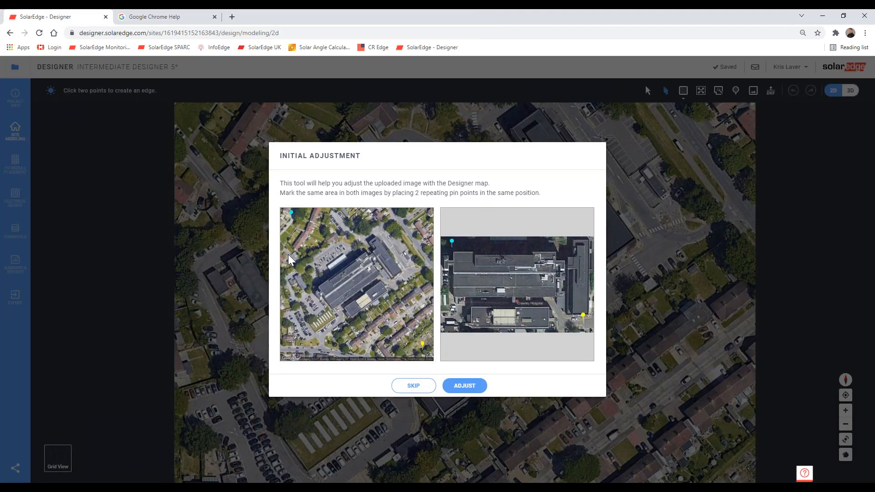
Place the blue alignment pin on the Designer map at the western roof corner of the tall hospital block.
drag(294, 215, 305, 240)
drag(423, 346, 414, 328)
drag(400, 294, 404, 305)
drag(318, 275, 340, 273)
scroll(326, 289, up, 5)
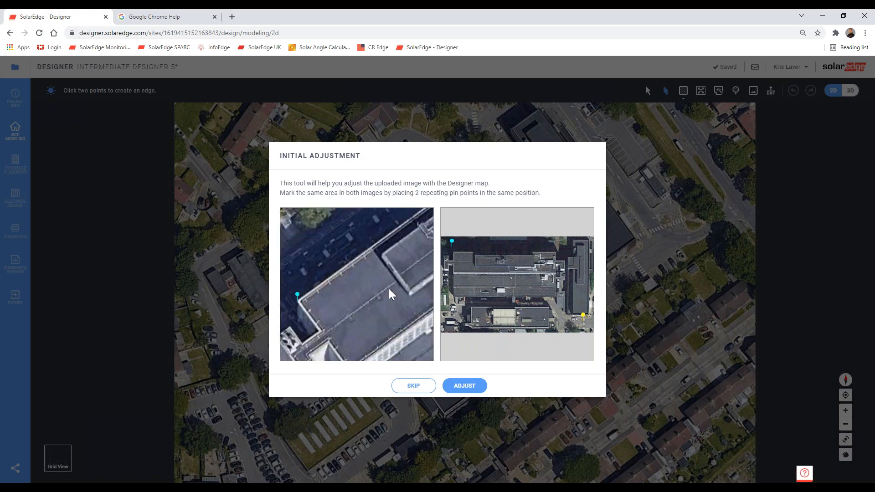
Place the yellow alignment pin on the Designer map at the northern roof corner of the tall hospital block.
scroll(392, 294, down, 4)
scroll(397, 295, up, 4)
scroll(397, 296, down, 4)
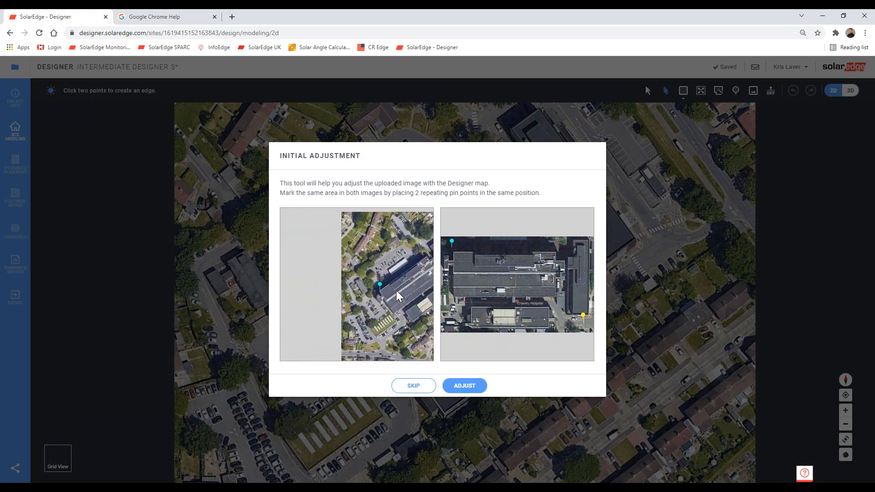
scroll(406, 297, up, 4)
scroll(415, 299, down, 4)
scroll(416, 299, up, 3)
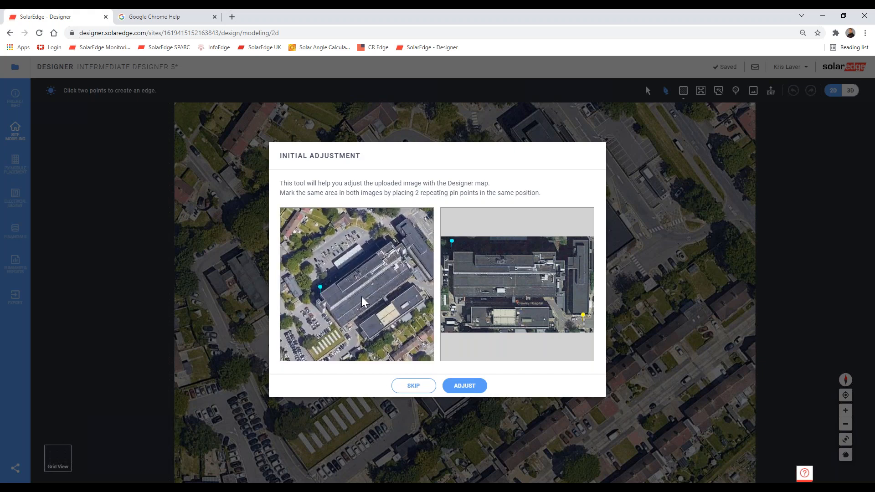
click(404, 293)
drag(406, 294, 380, 274)
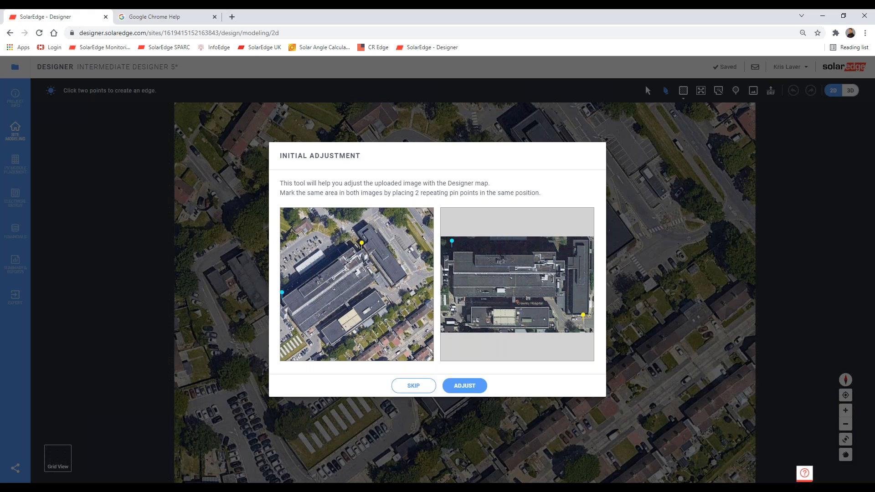
scroll(356, 249, up, 3)
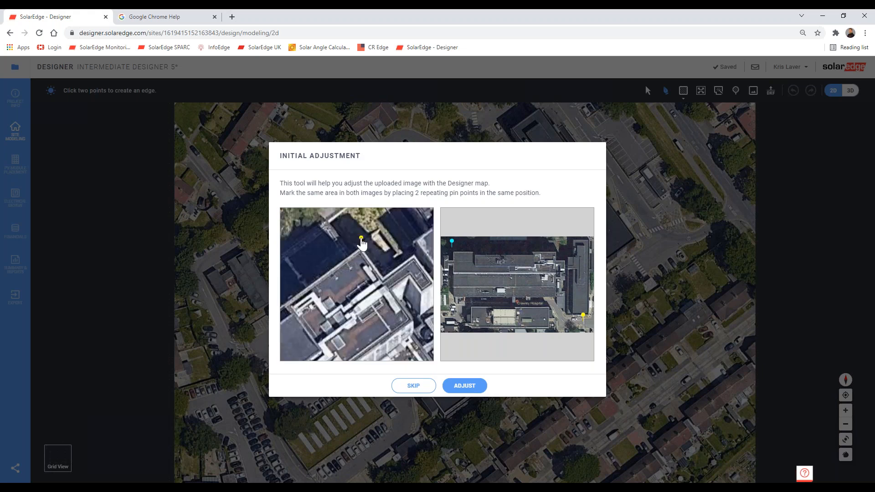
drag(361, 240, 359, 243)
scroll(356, 325, down, 5)
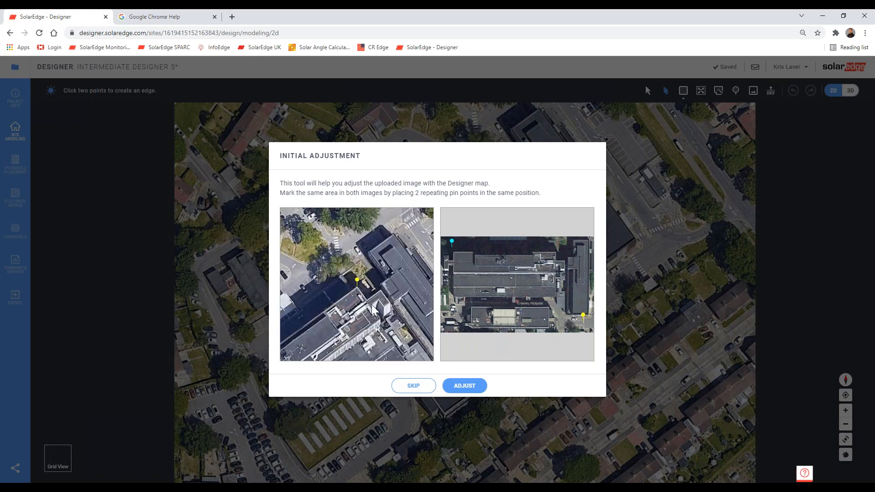
scroll(370, 298, down, 1)
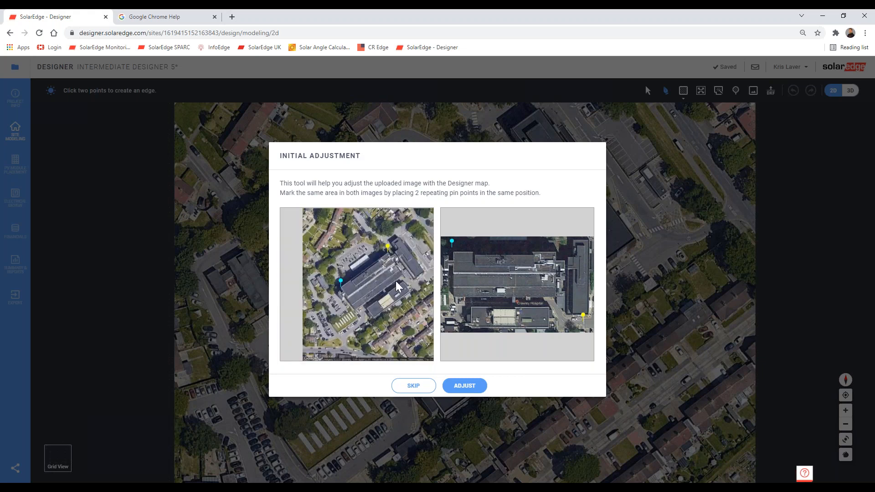
Move the blue pin on the uploaded image to the matching roof corner at the upper-left end of the main hospital block.
scroll(474, 279, up, 5)
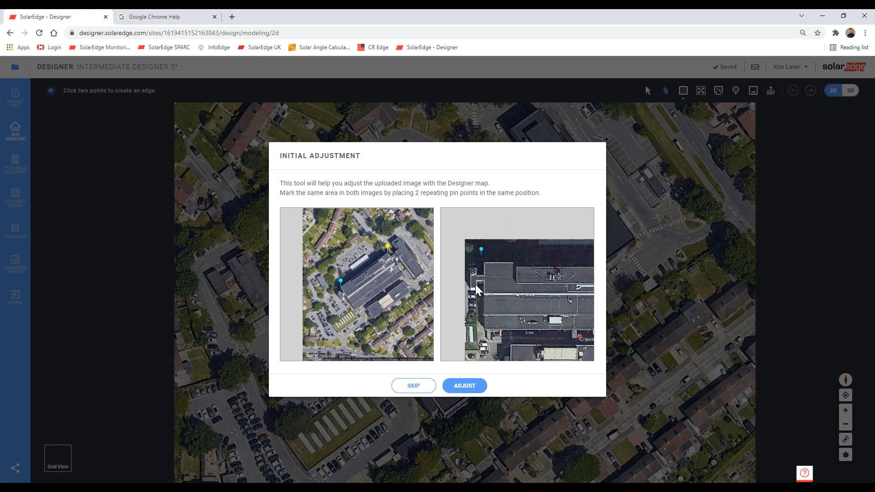
click(529, 234)
drag(528, 235, 540, 255)
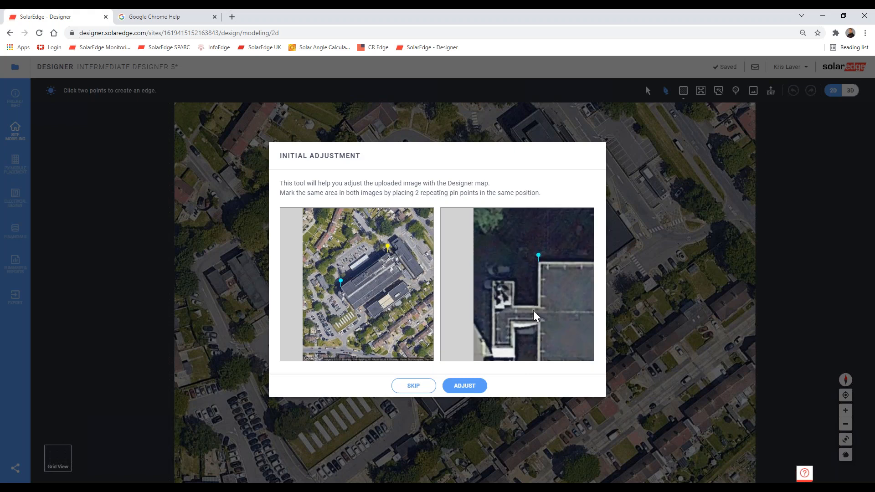
scroll(553, 316, down, 5)
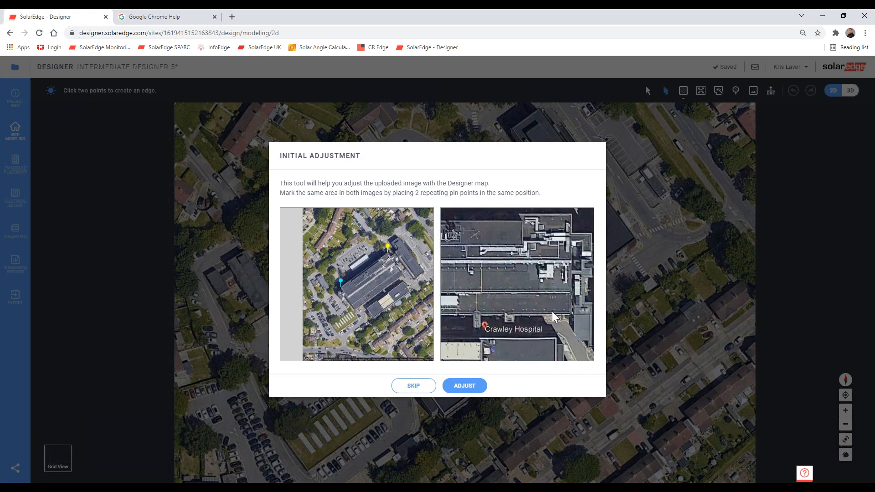
Move the uploaded image's yellow pin to the main block's upper-right roof corner and run the initial adjustment.
drag(554, 316, 493, 353)
click(561, 325)
drag(495, 282, 509, 269)
scroll(494, 313, up, 3)
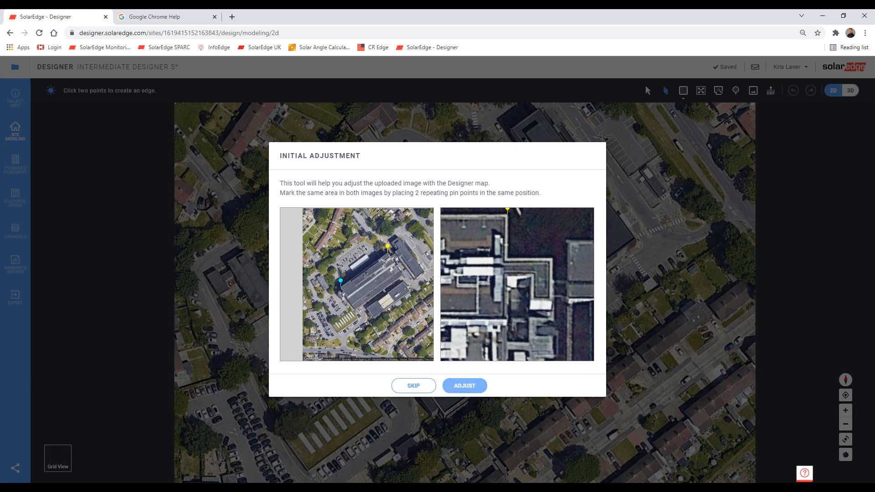
click(464, 387)
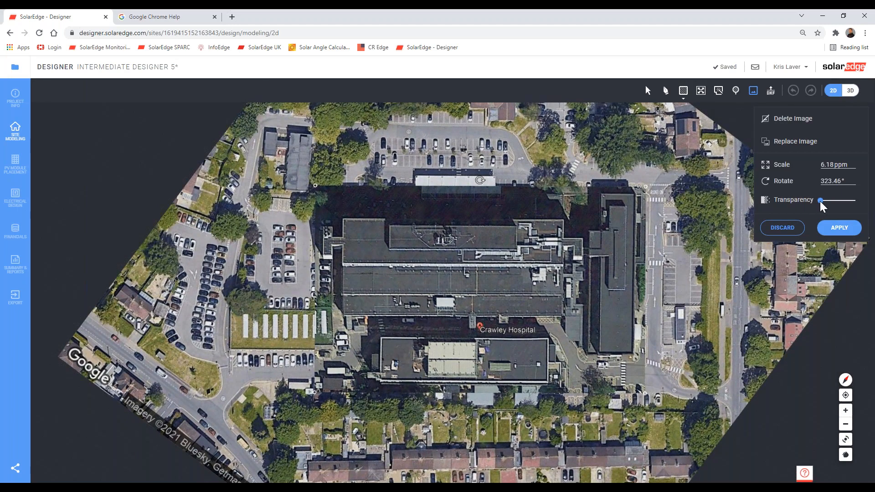
Compare the uploaded image with the map beneath by varying its transparency between opaque and fully transparent.
drag(823, 204, 809, 214)
mouse_move(823, 202)
mouse_down()
mouse_move(853, 202)
mouse_move(820, 205)
mouse_up()
drag(857, 209, 867, 210)
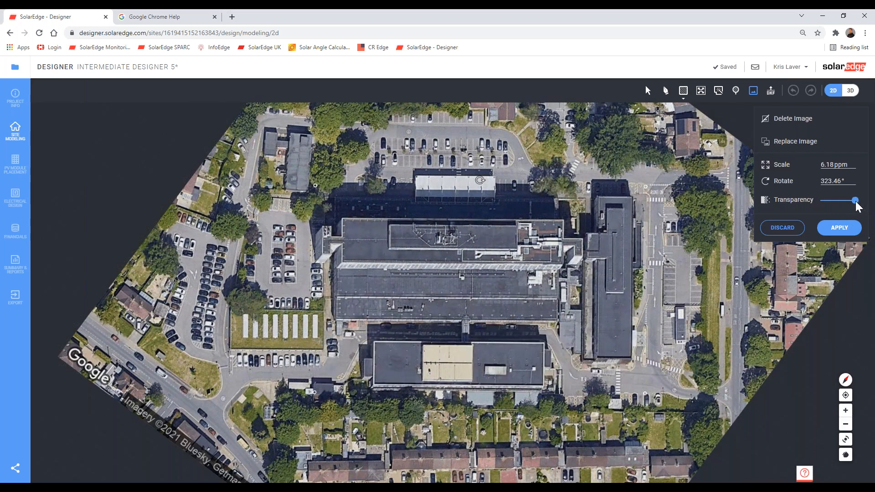
drag(836, 203, 792, 207)
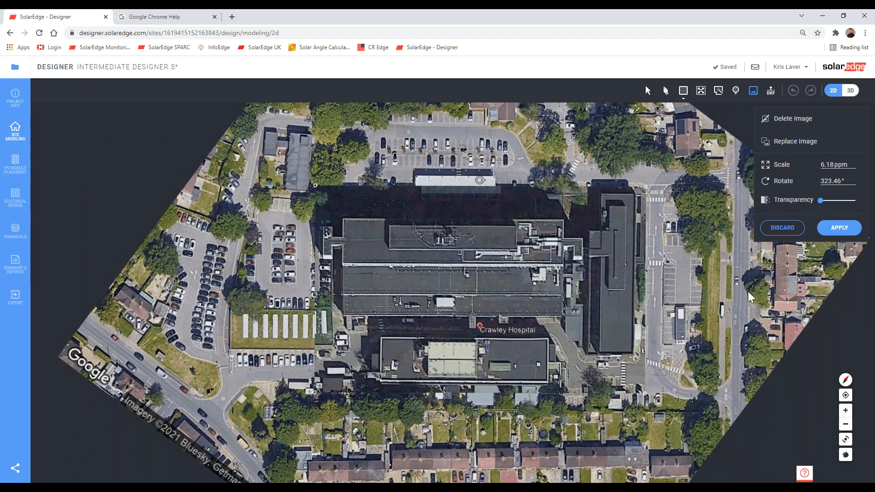
Reposition the opaque uploaded image over the hospital, checking its fit against the underlying map with the transparency setting.
scroll(477, 196, up, 5)
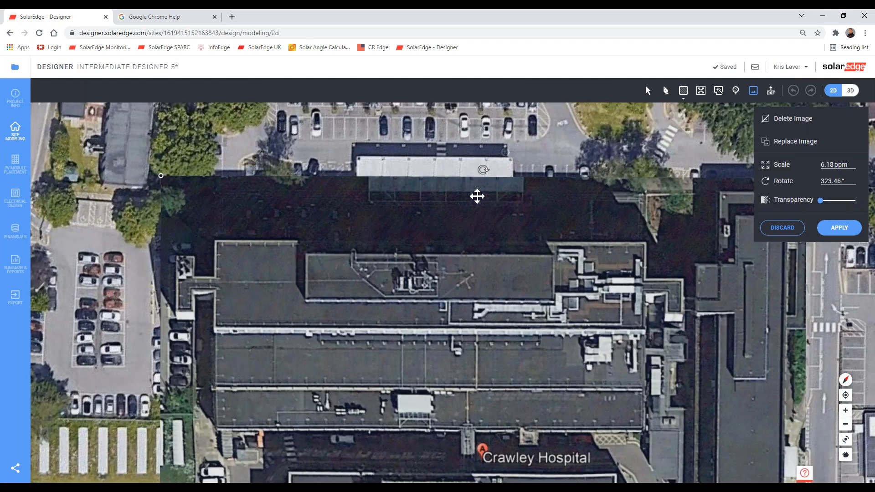
drag(511, 209, 502, 182)
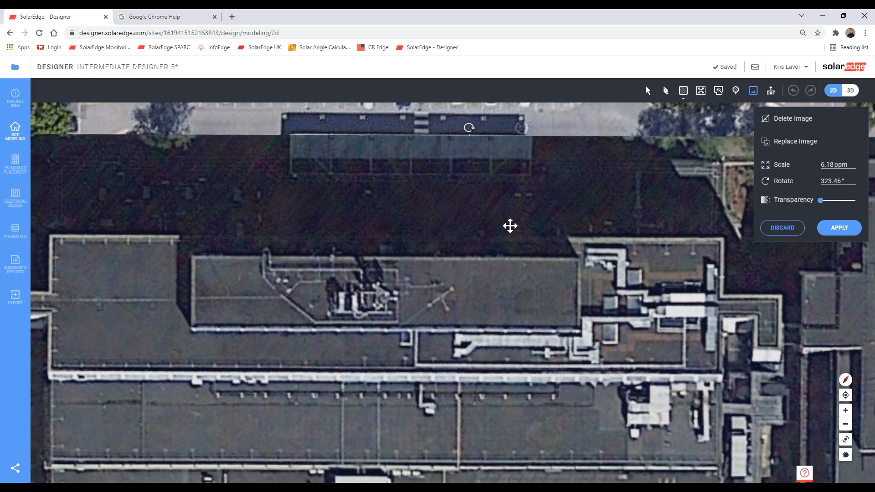
scroll(522, 272, down, 6)
scroll(504, 264, up, 1)
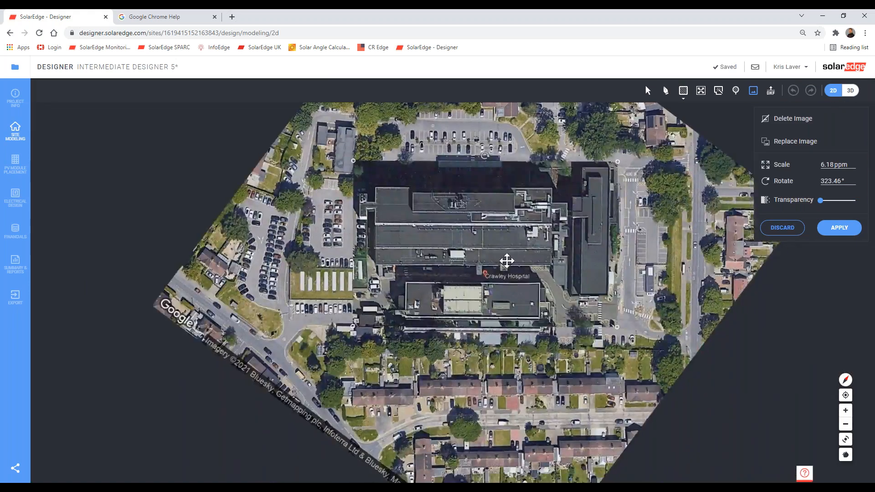
scroll(497, 228, up, 2)
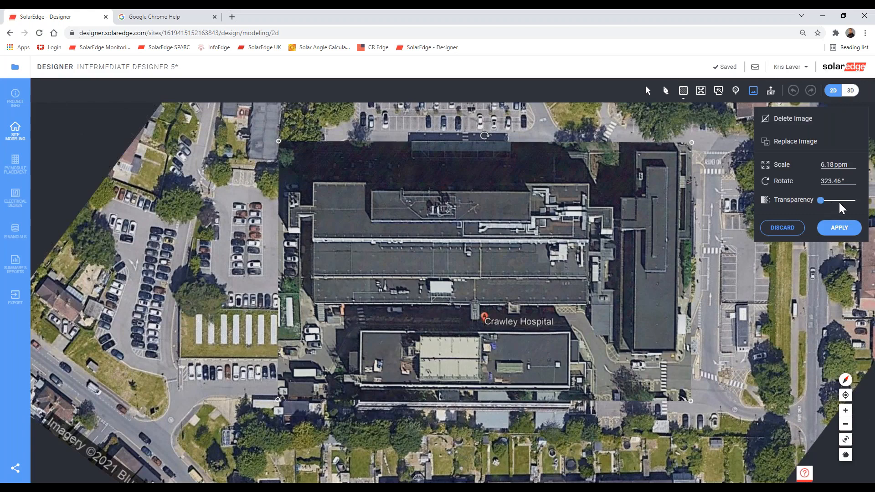
drag(840, 204, 804, 205)
drag(609, 241, 613, 257)
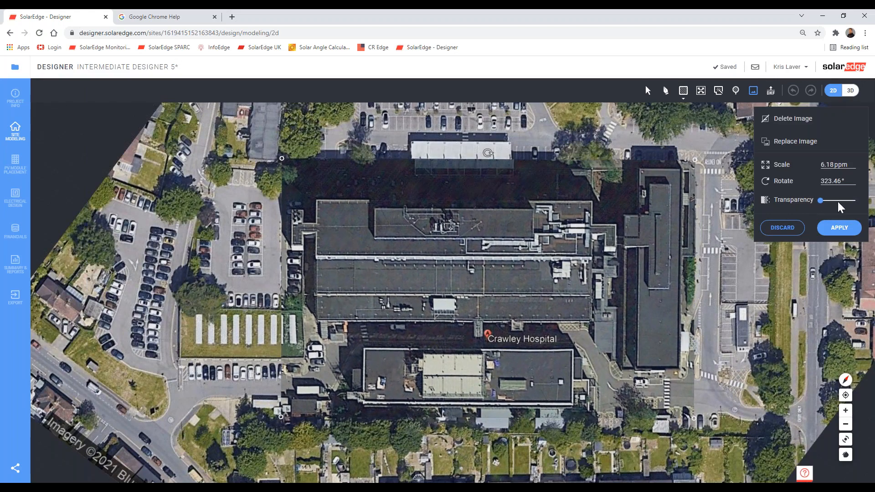
Make the uploaded image semi-transparent to line up its roofs with the map, restore full opacity, and apply the placement.
drag(839, 202, 845, 202)
drag(700, 238, 698, 247)
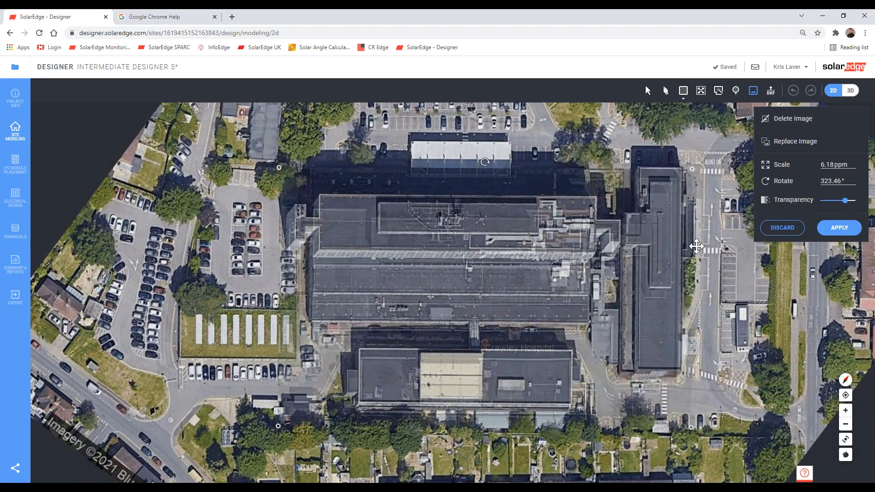
drag(619, 268, 381, 203)
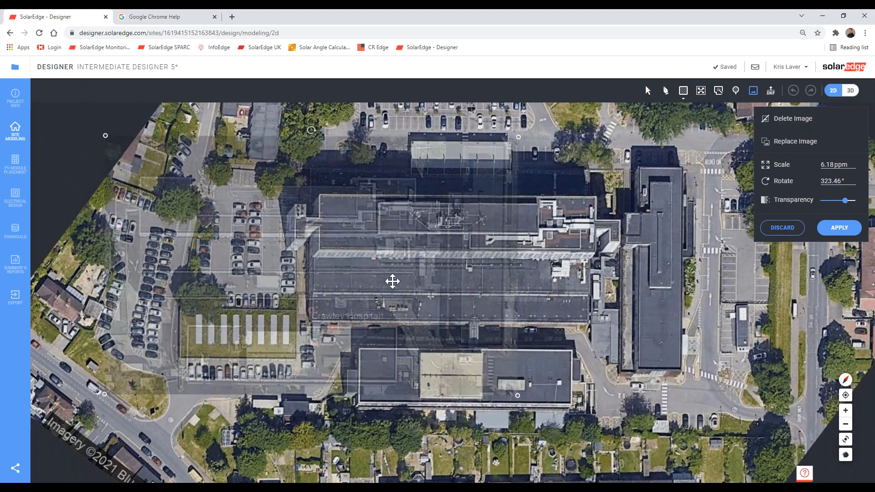
drag(393, 281, 546, 296)
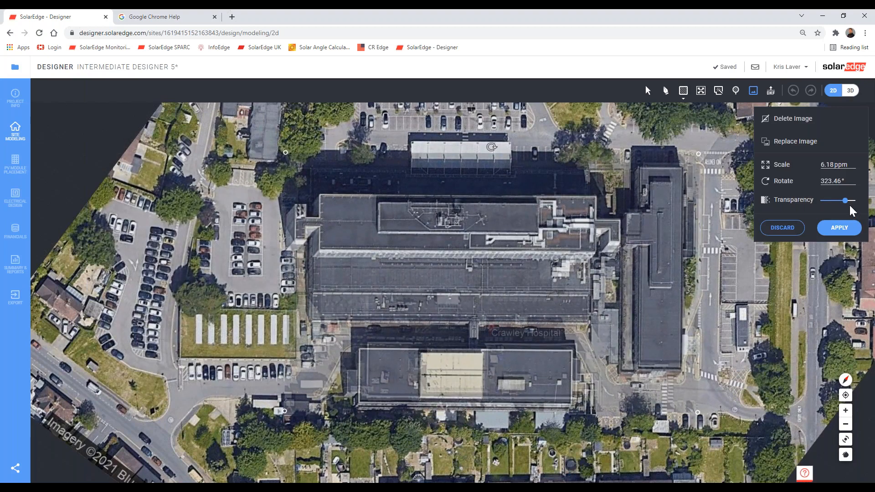
drag(824, 201, 810, 203)
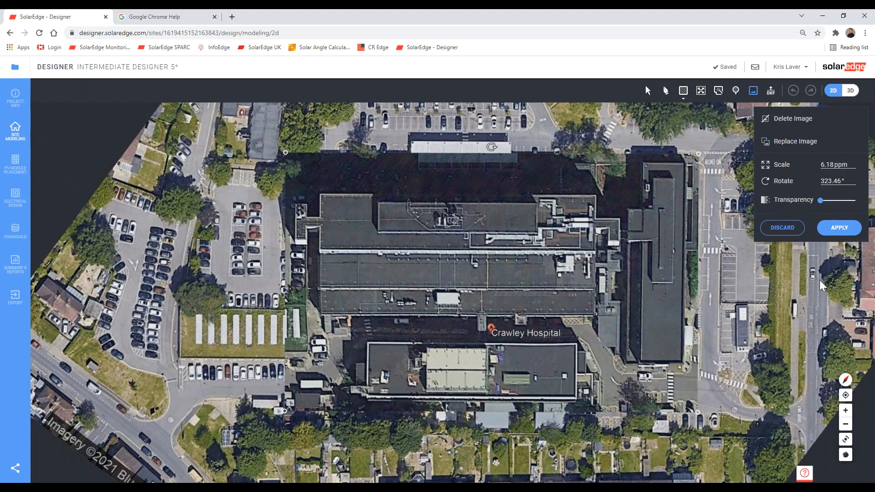
click(848, 230)
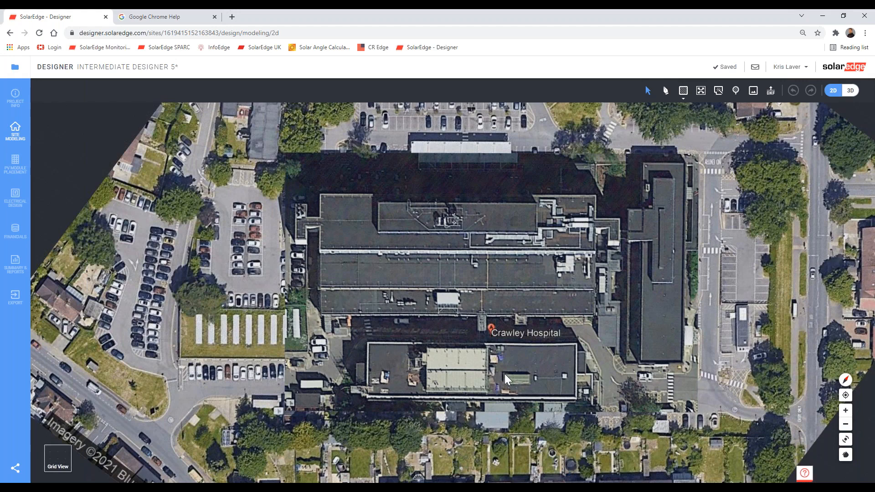
scroll(505, 373, down, 3)
scroll(471, 318, up, 1)
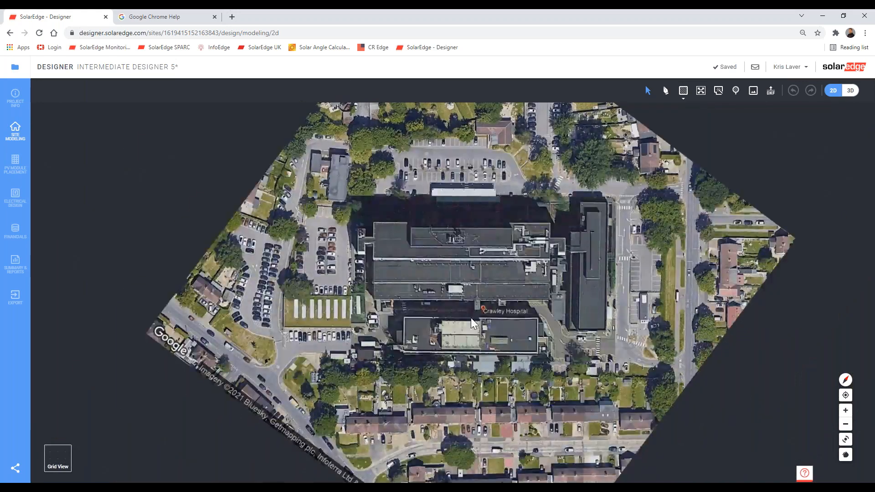
scroll(471, 318, up, 4)
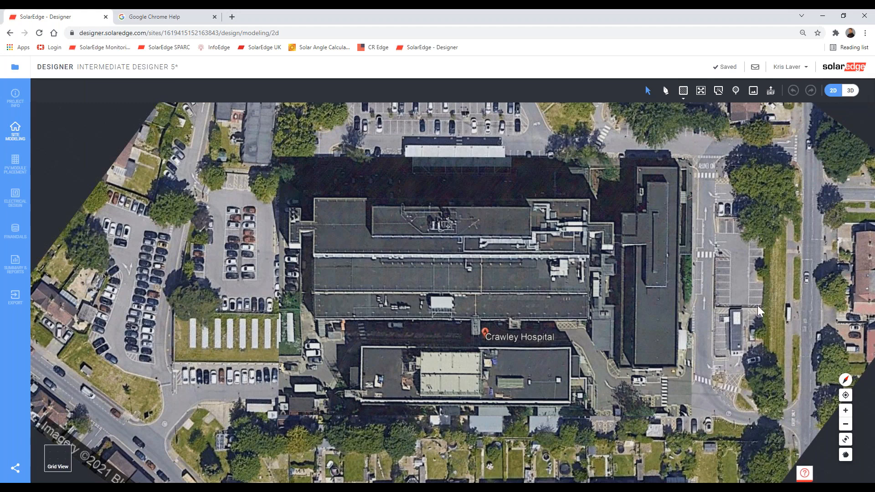
drag(758, 305, 649, 255)
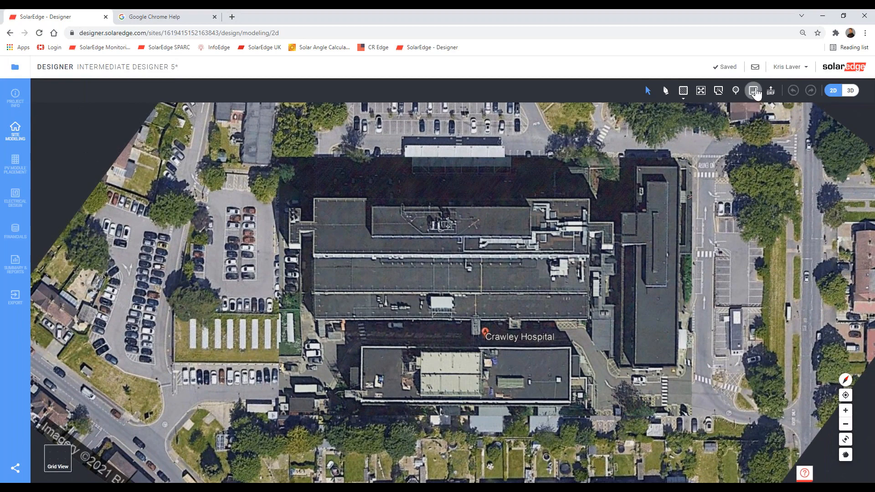
Reopen the custom image adjustment, nudge the image slightly down and to the left on the map, and apply the placement.
click(754, 91)
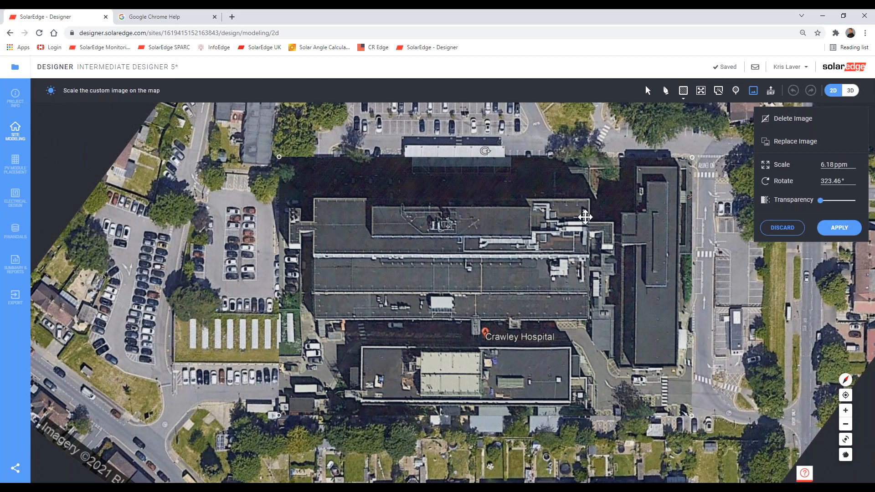
drag(589, 209, 583, 220)
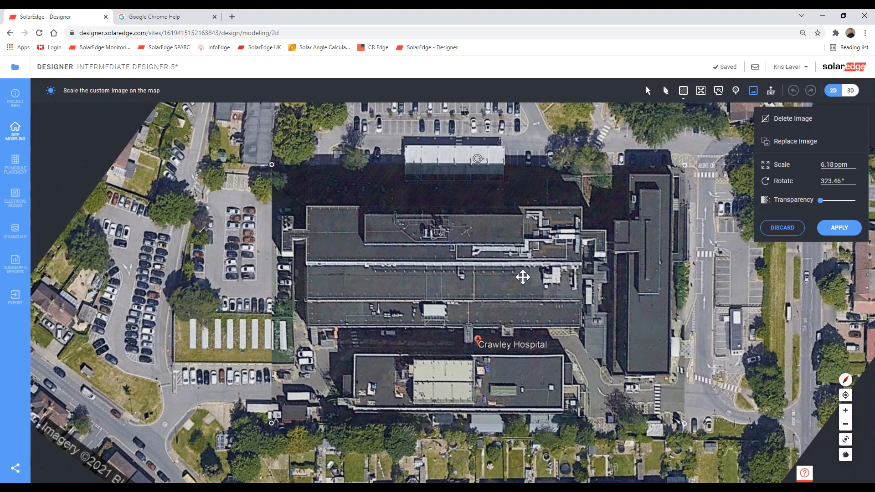
drag(524, 273, 523, 271)
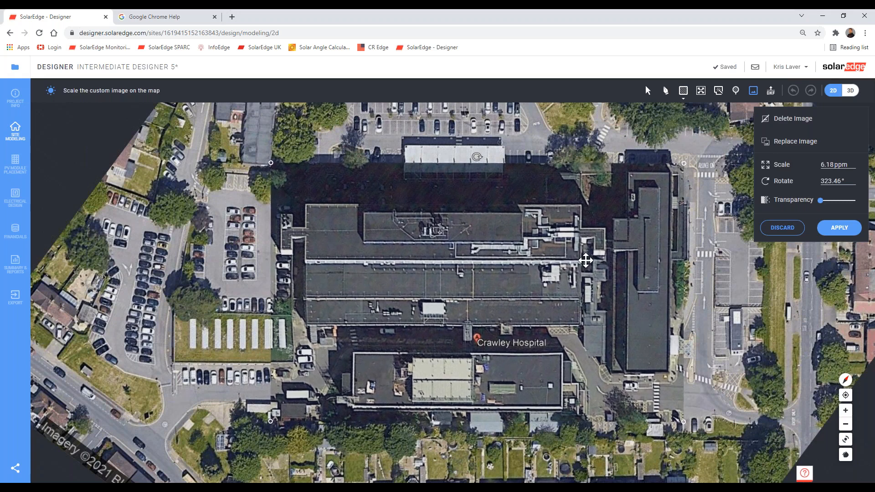
drag(583, 260, 582, 259)
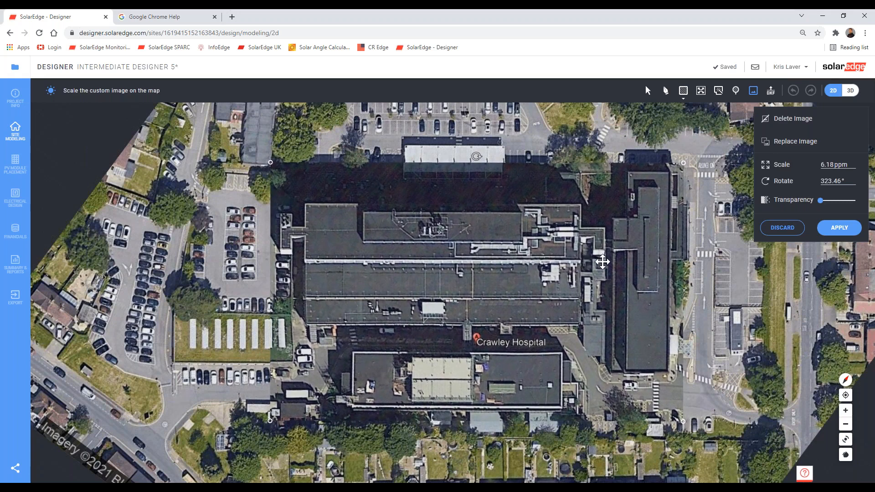
click(836, 229)
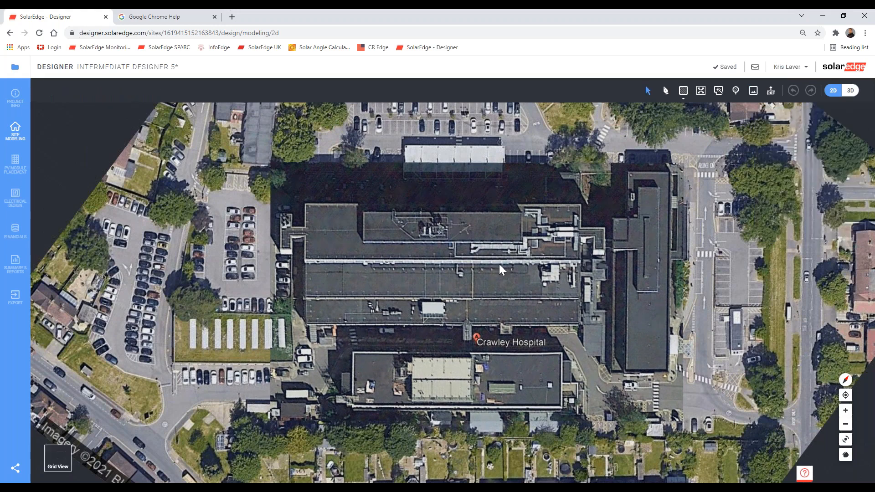
Reopen the custom image adjustment, rotate the image to 323.64°, and apply the change.
click(754, 92)
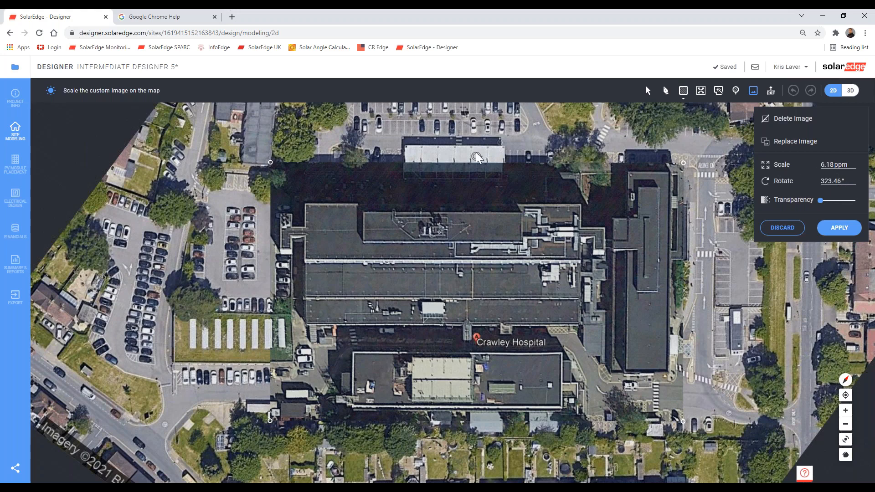
drag(496, 164, 477, 170)
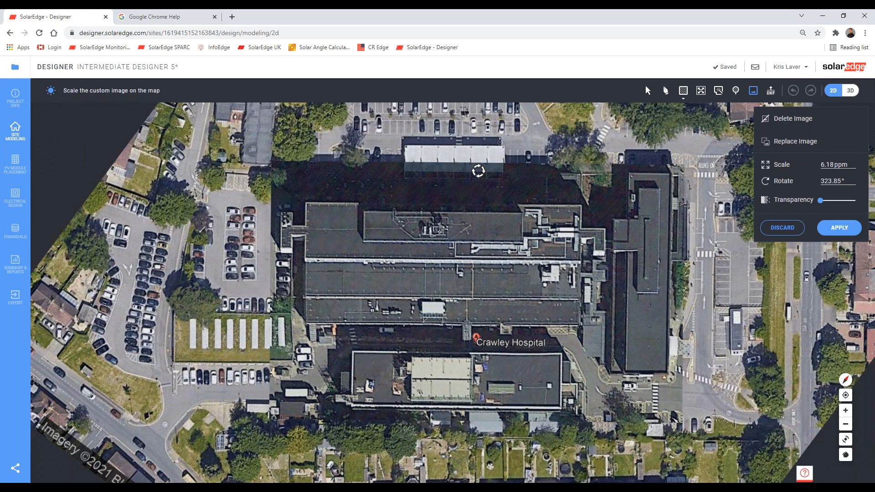
drag(464, 207, 465, 207)
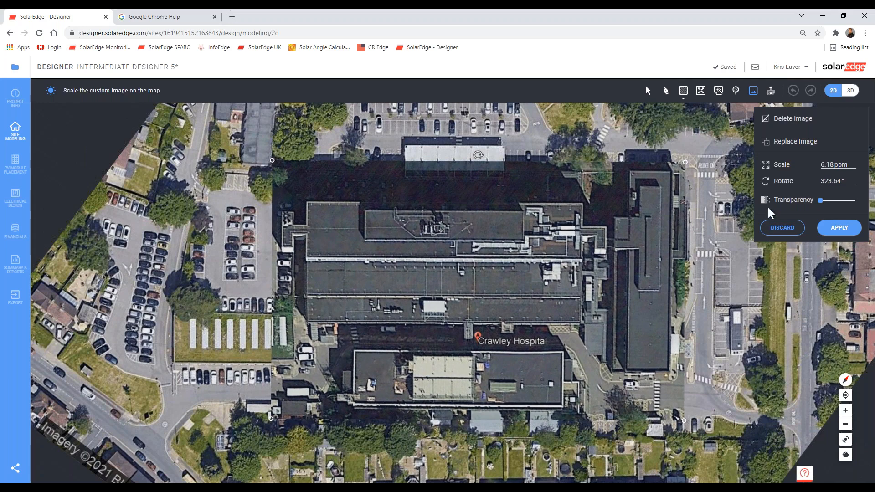
click(838, 231)
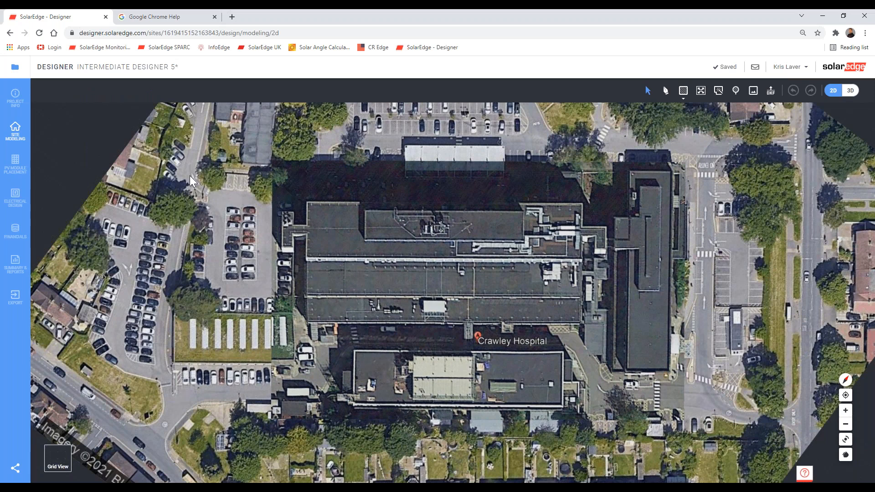
Switch to the project Intermediate Designer 6 and open its site modeling view.
click(18, 70)
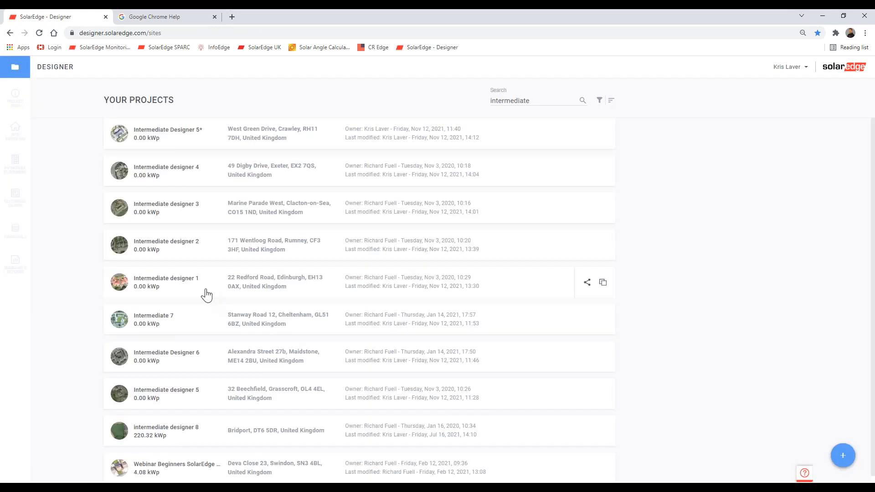
click(186, 354)
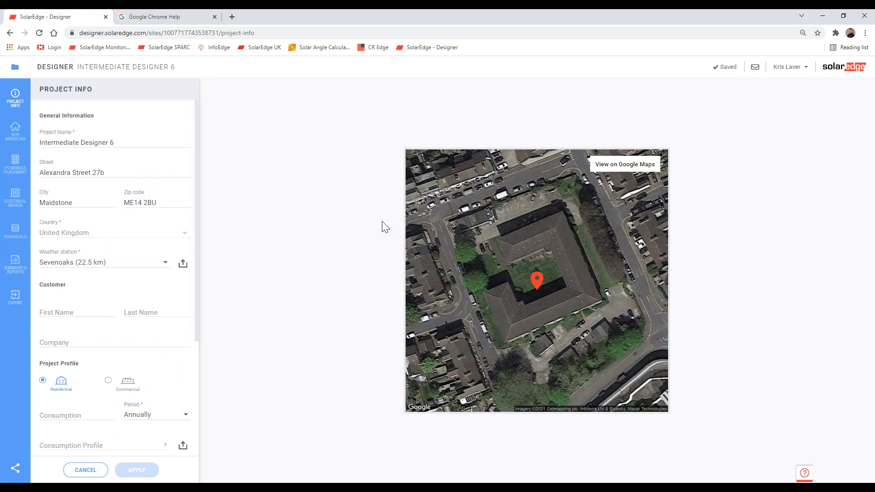
click(15, 131)
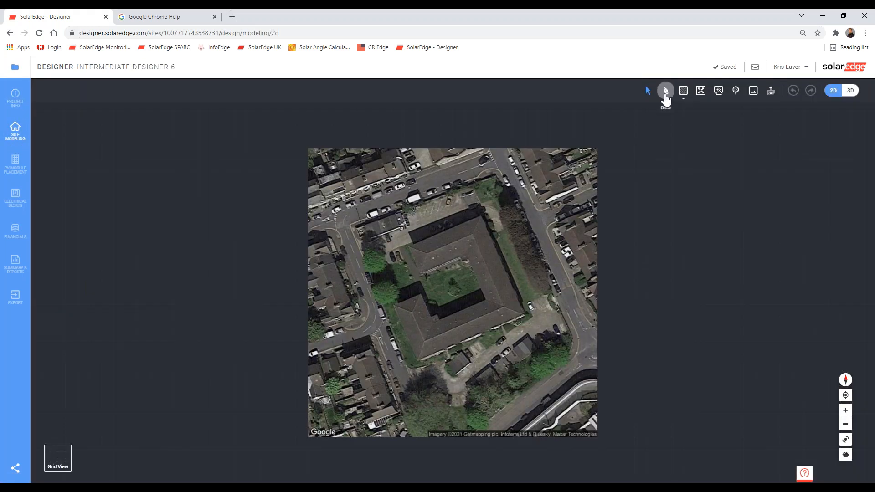
Draw the U-shaped building's three long outer roof edges, about 47.6 m, 44.7 m and 32.3 m, starting from its southernmost corner.
click(665, 91)
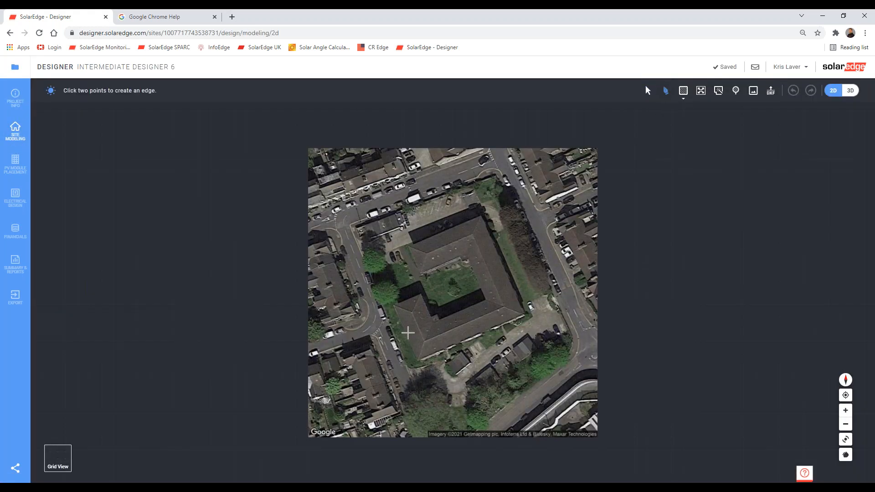
scroll(398, 333, up, 3)
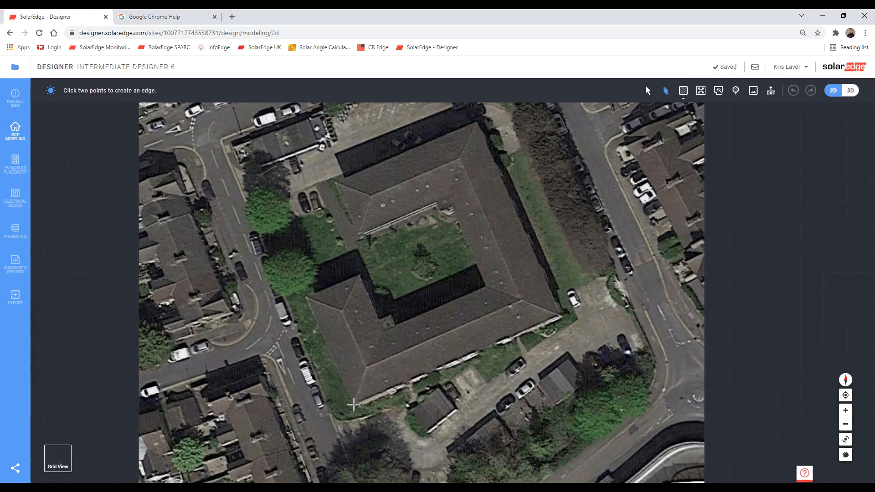
click(353, 405)
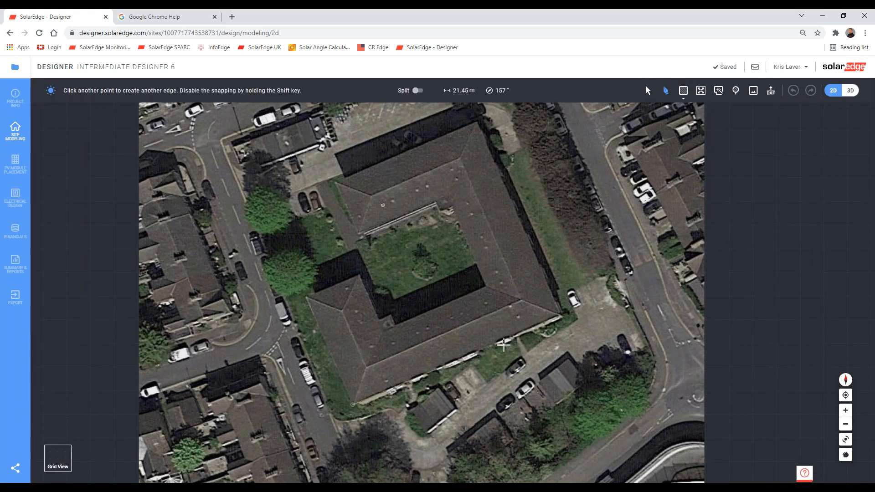
click(560, 316)
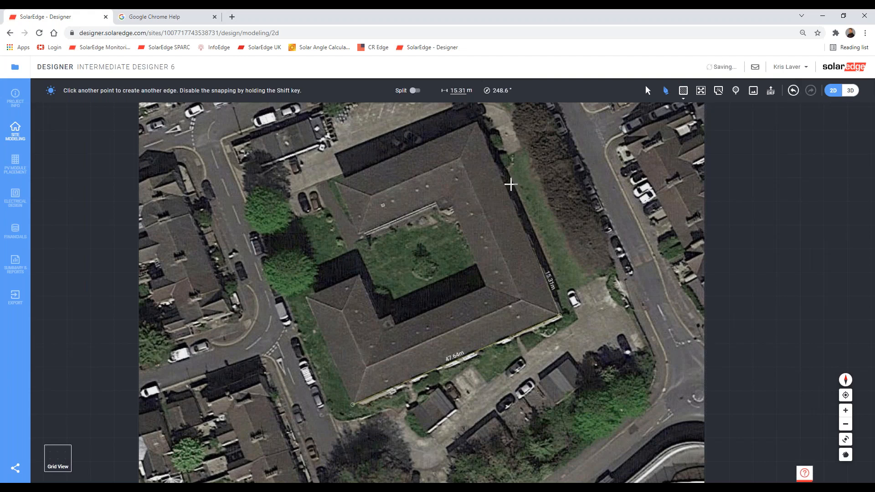
click(476, 121)
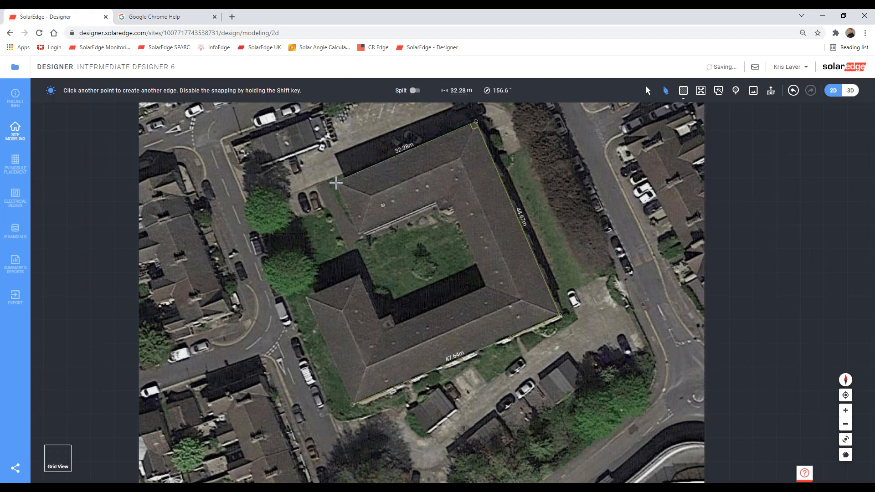
click(336, 183)
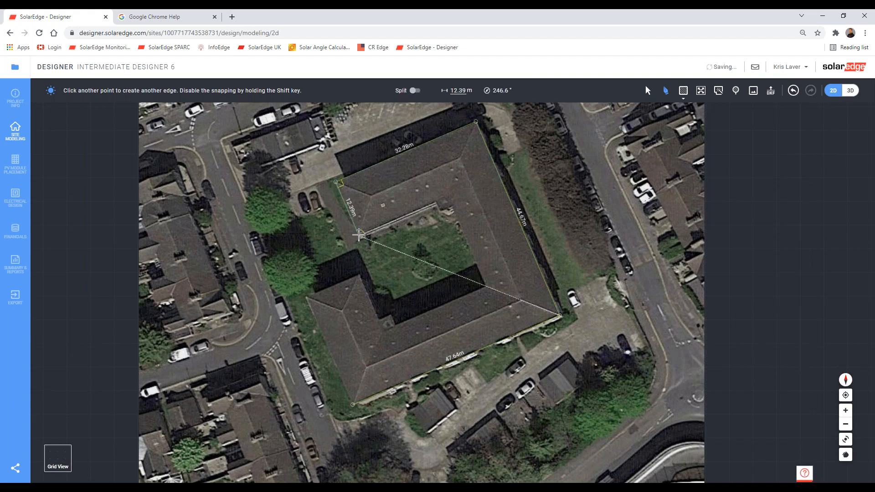
Continue the roof outline around the two wing ends and the inner courtyard, closing it at the starting corner.
click(360, 235)
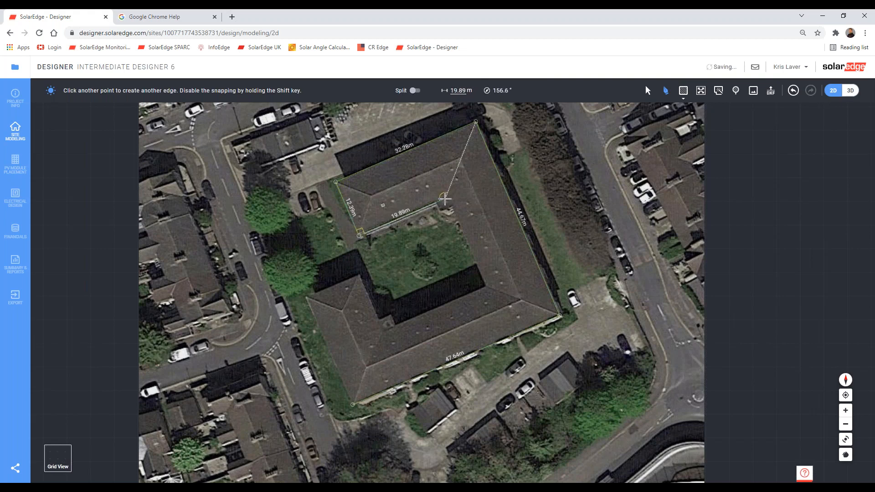
click(445, 199)
click(482, 285)
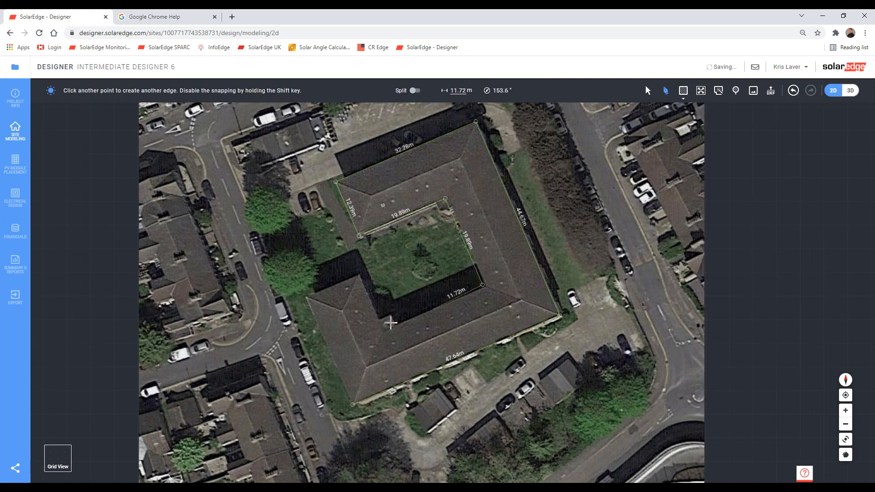
click(383, 328)
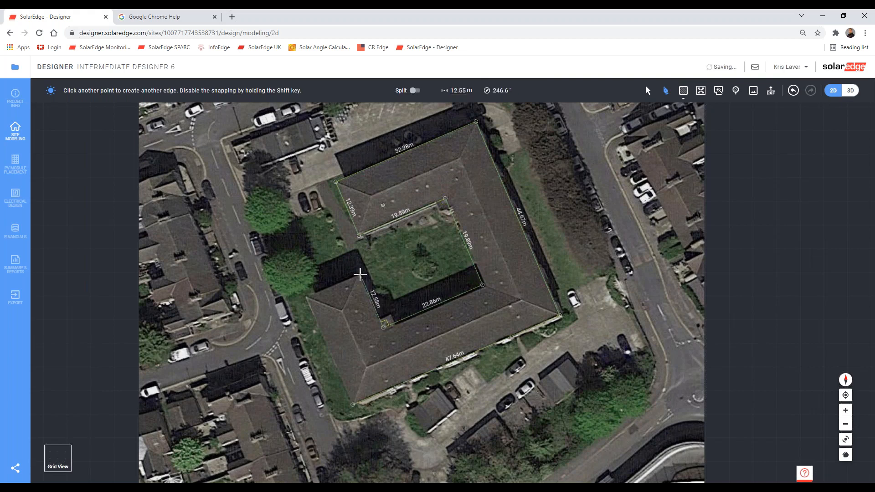
click(360, 274)
click(306, 297)
click(367, 409)
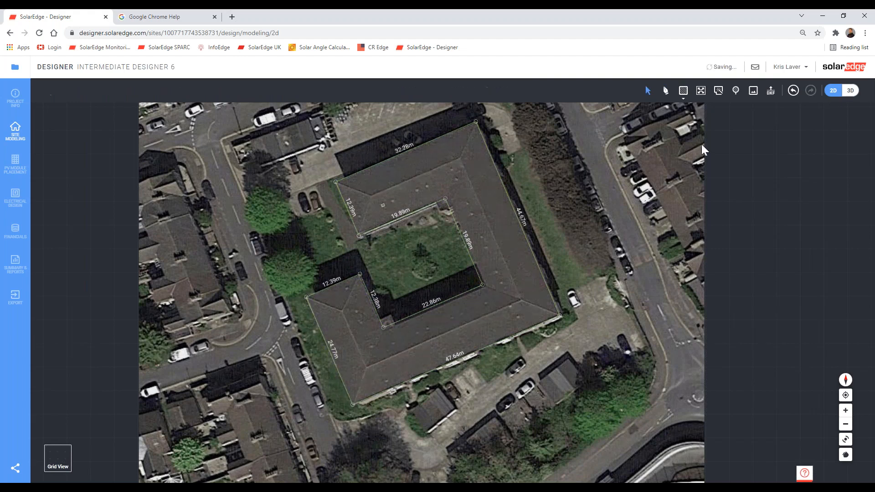
Generate the inner edges of the U-shaped roof and, in 3D, set the slope of the long outer south-facing facet to 30°.
click(720, 91)
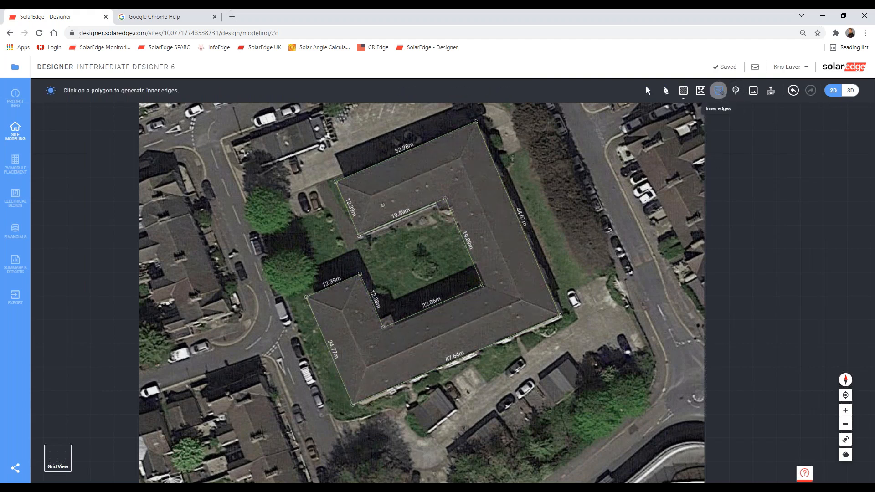
click(486, 309)
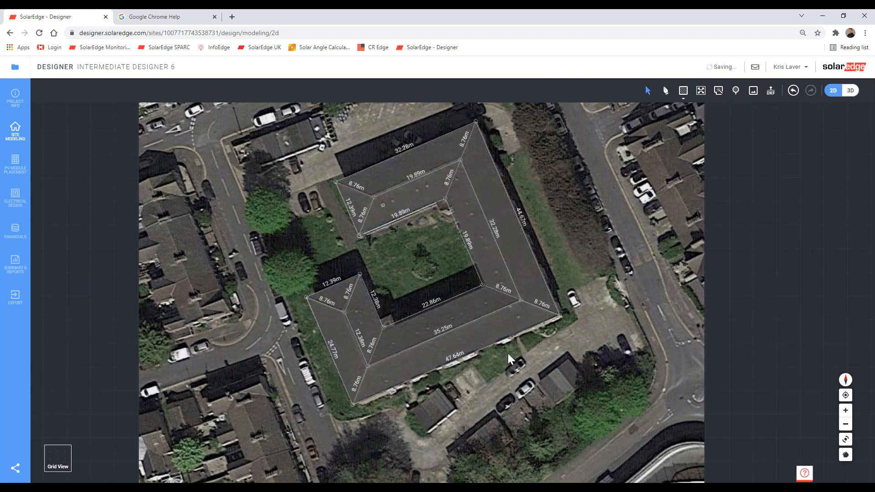
click(850, 90)
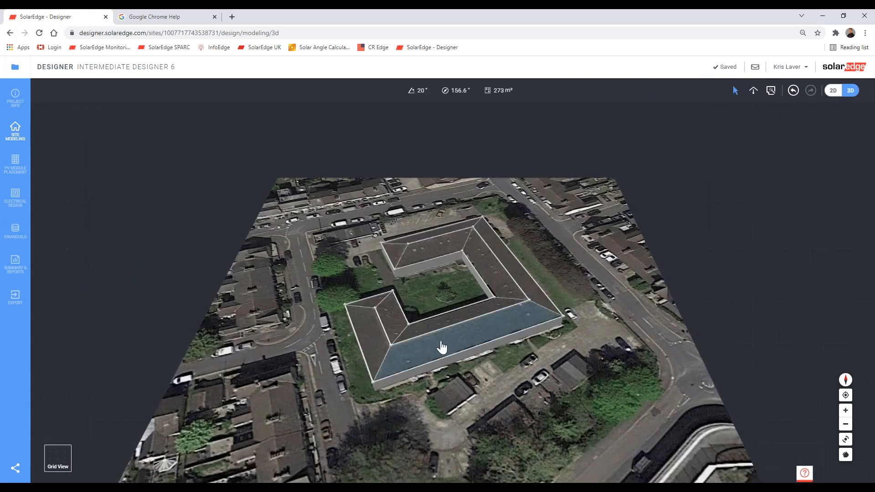
drag(443, 338, 443, 238)
scroll(445, 308, up, 5)
double_click(422, 92)
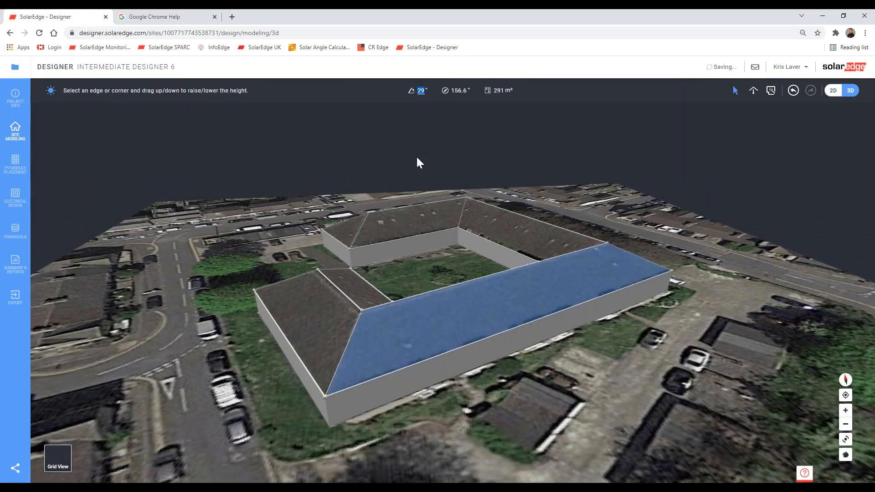
text(30)
key(Return)
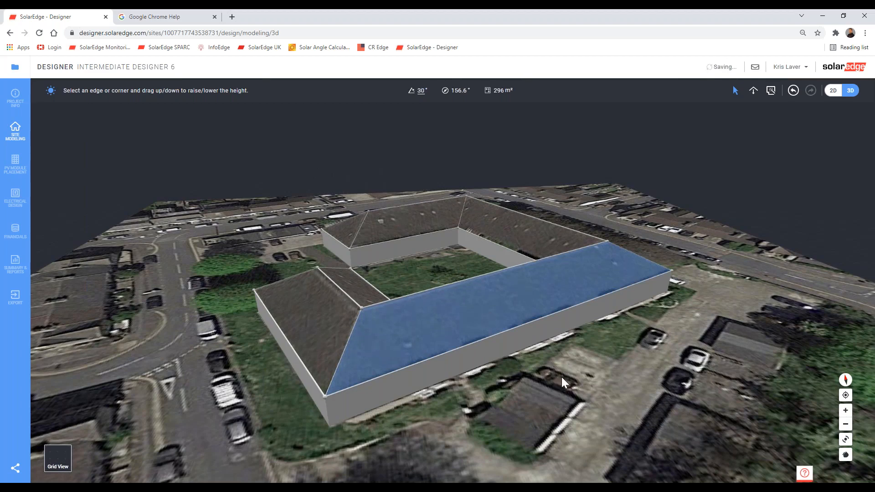
Return the model to 2D, go to PV module placement, and turn on the irradiance display for the roof.
right_drag(563, 379, 545, 397)
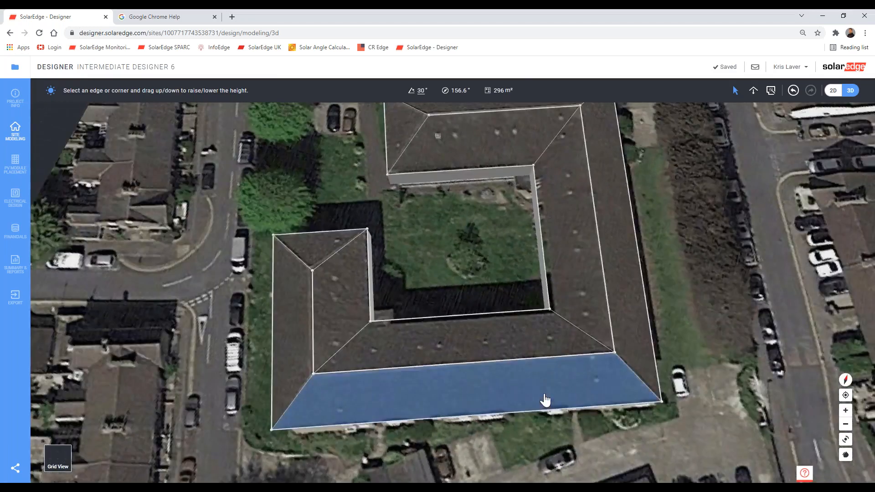
click(835, 93)
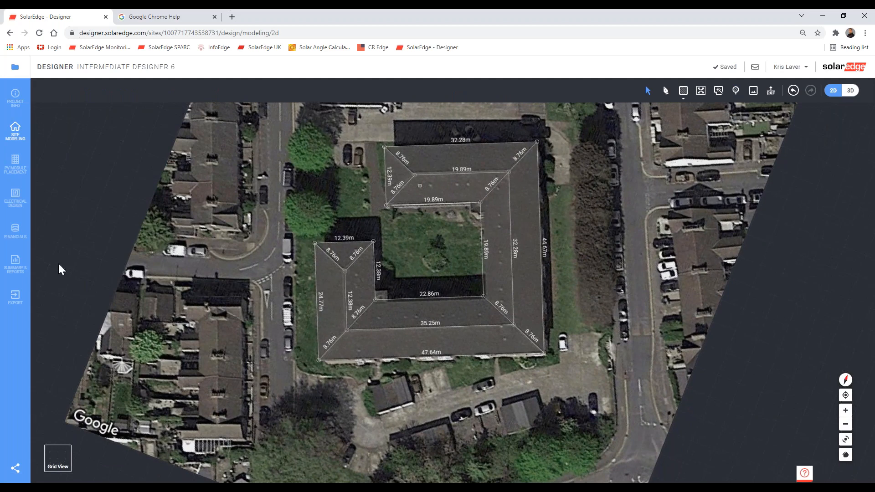
click(15, 164)
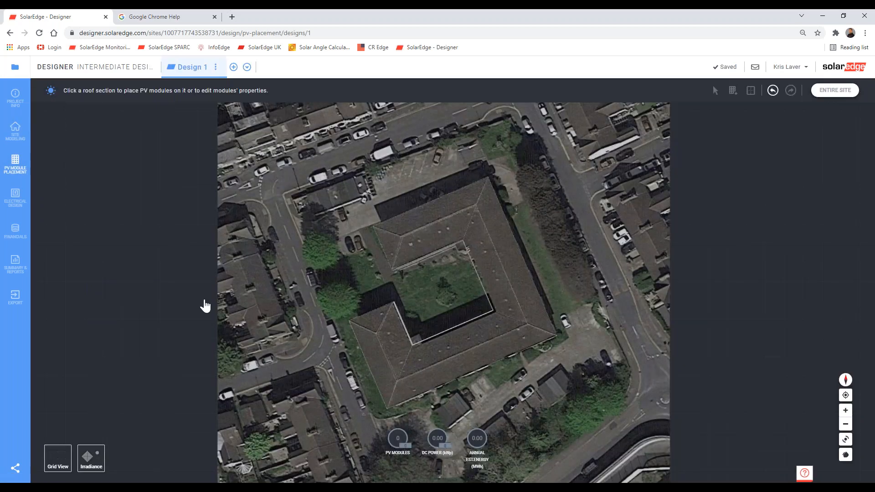
click(87, 456)
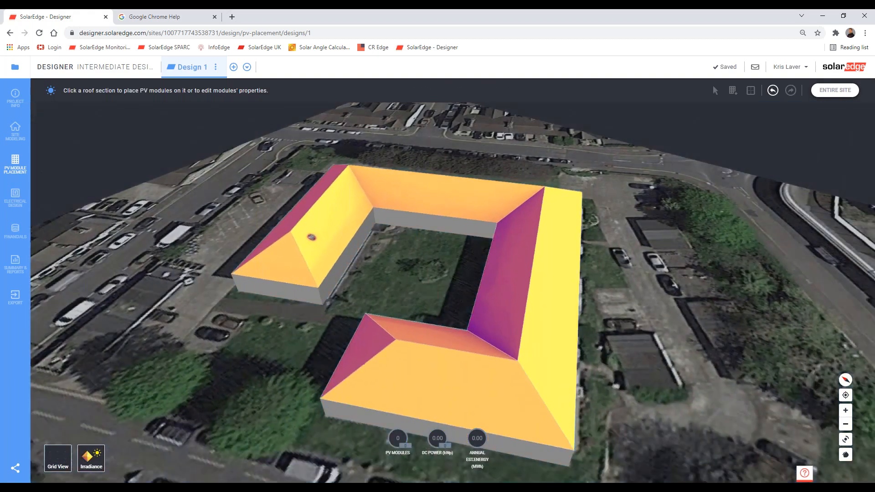
Examine the irradiance around the small rooftop obstruction on the courtyard-side facet of the northern wing.
click(303, 250)
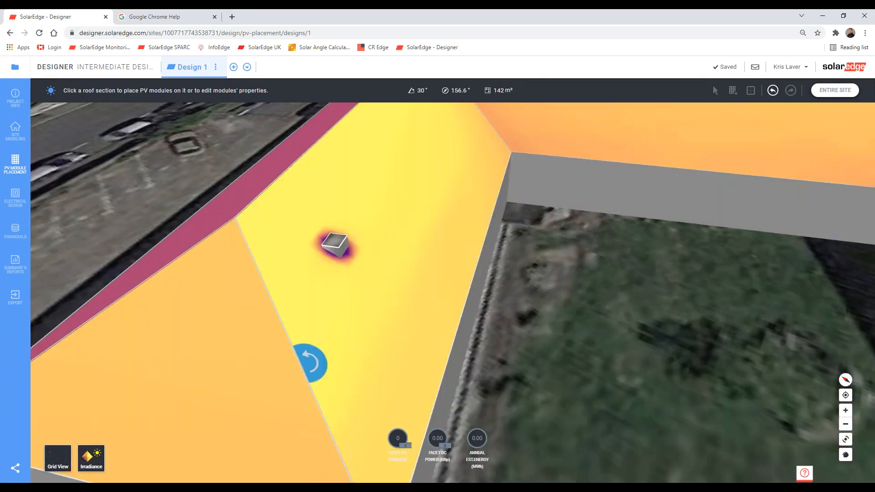
scroll(336, 245, down, 5)
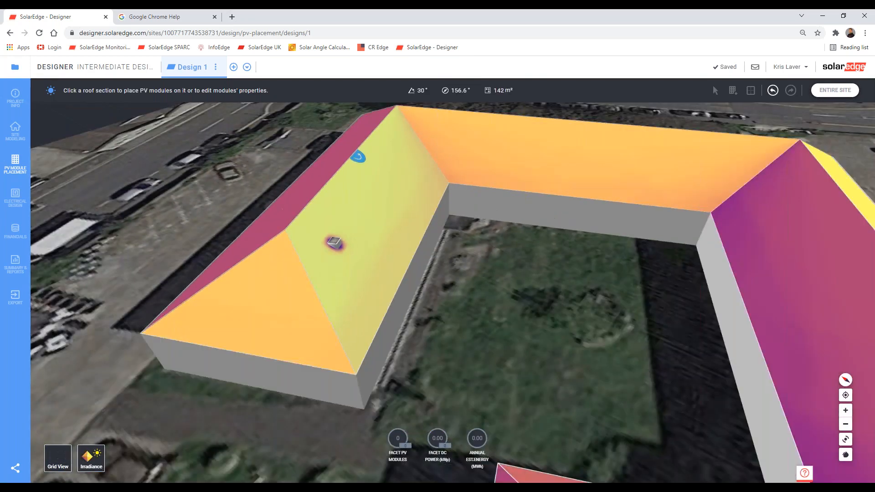
scroll(336, 244, up, 5)
scroll(335, 245, down, 6)
click(522, 301)
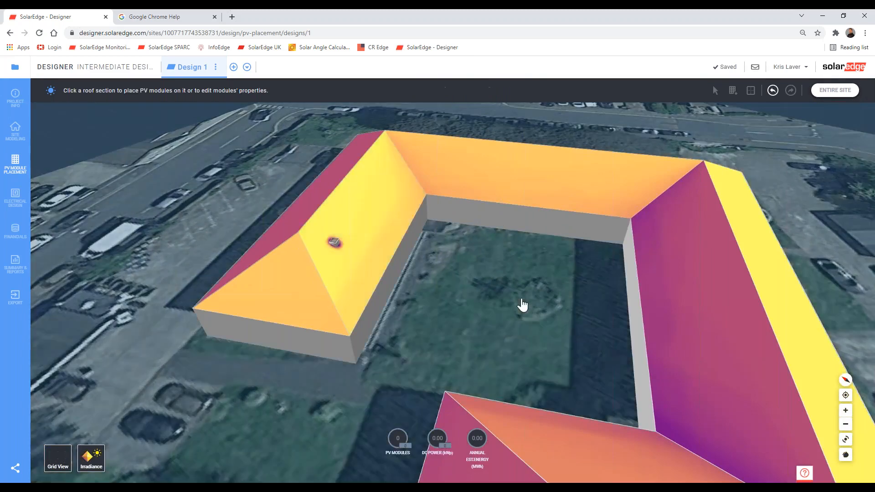
Compare the irradiance of the roof facets around the courtyard and along the outer sides from several 3D angles and from above.
click(652, 288)
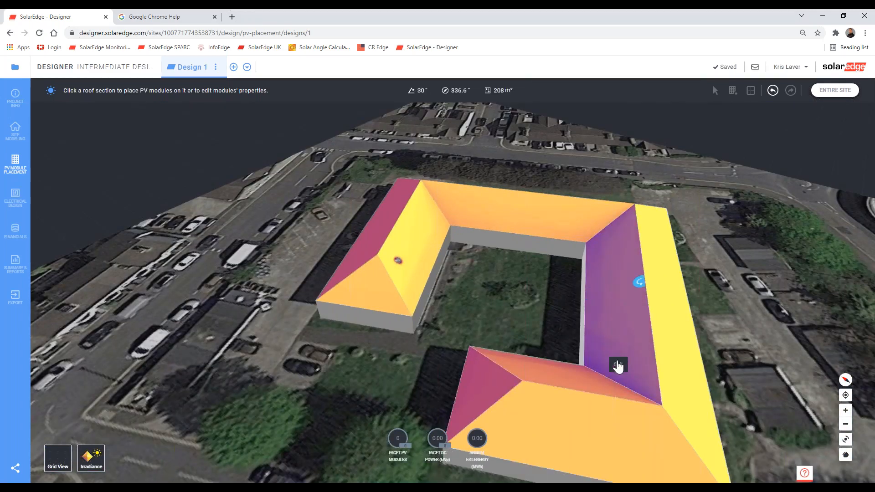
click(572, 377)
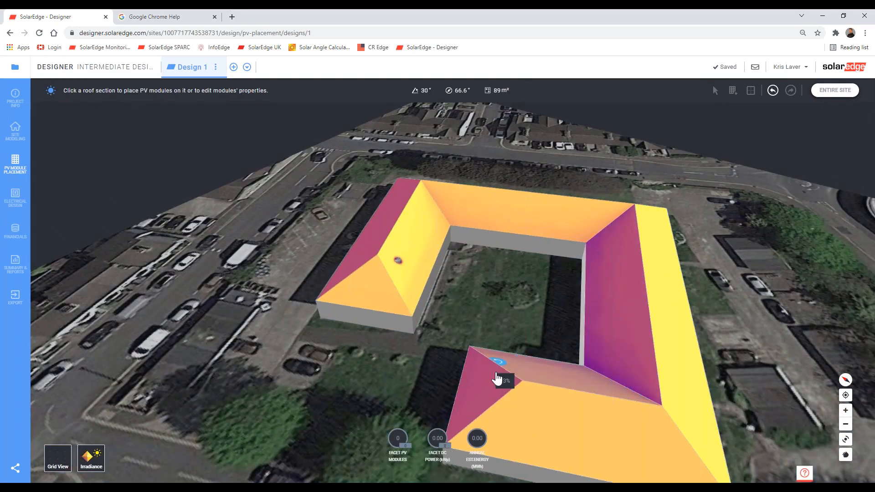
click(494, 384)
click(553, 437)
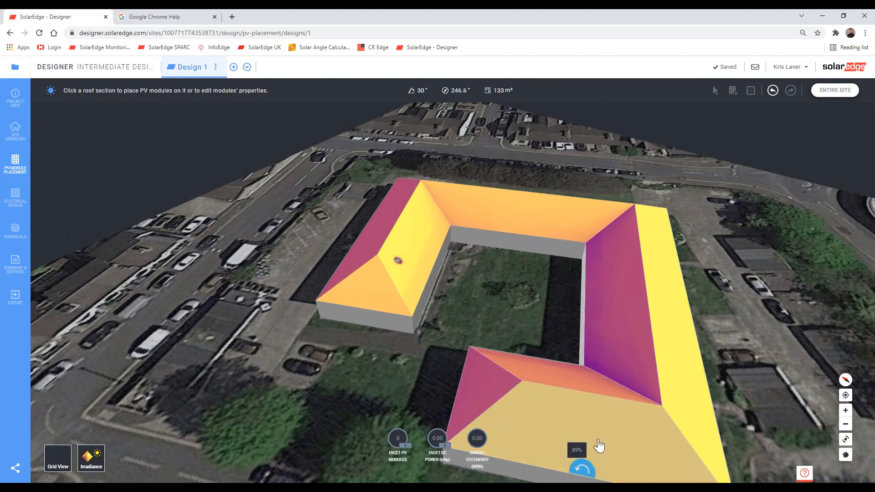
right_drag(627, 450, 592, 401)
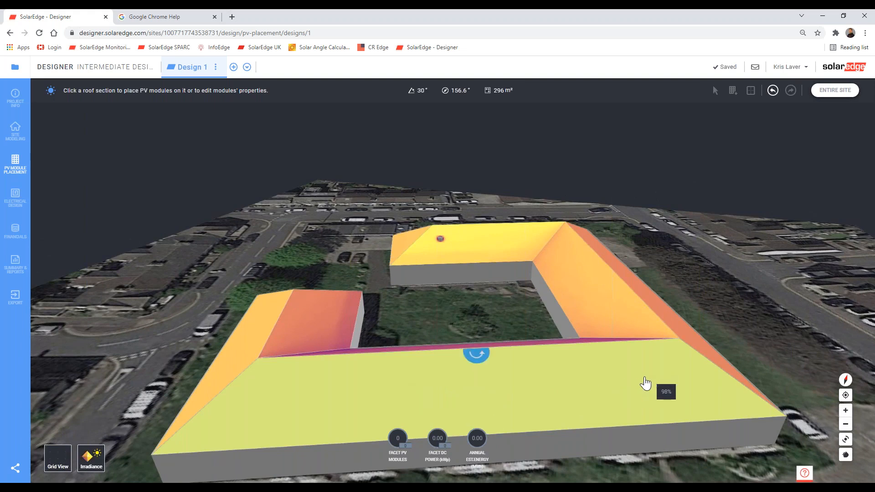
right_drag(645, 385, 511, 383)
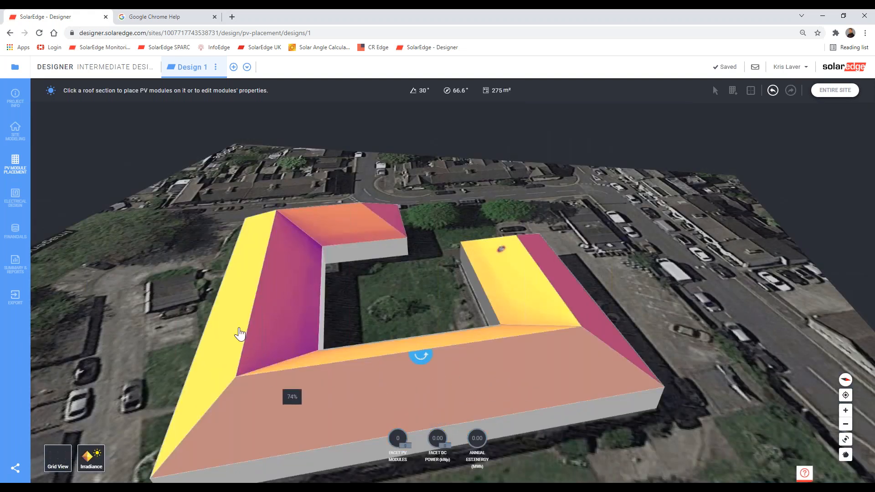
right_drag(274, 342, 352, 360)
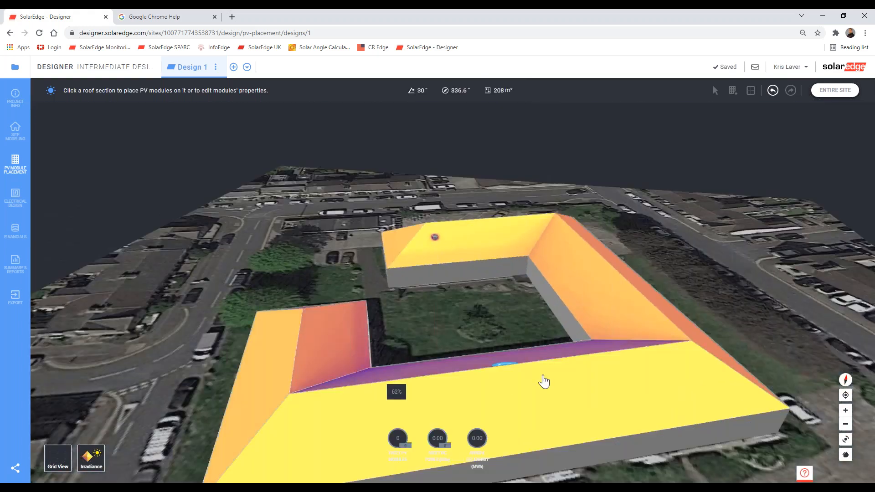
right_drag(629, 358, 659, 392)
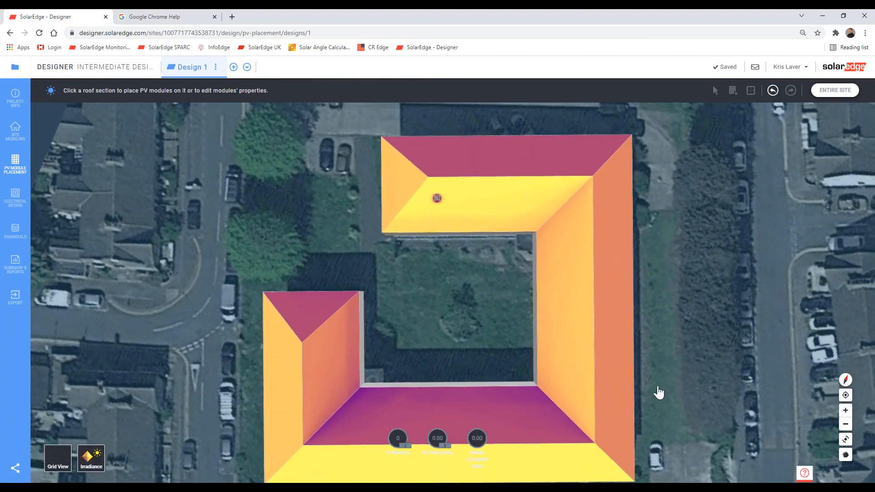
drag(645, 390, 642, 358)
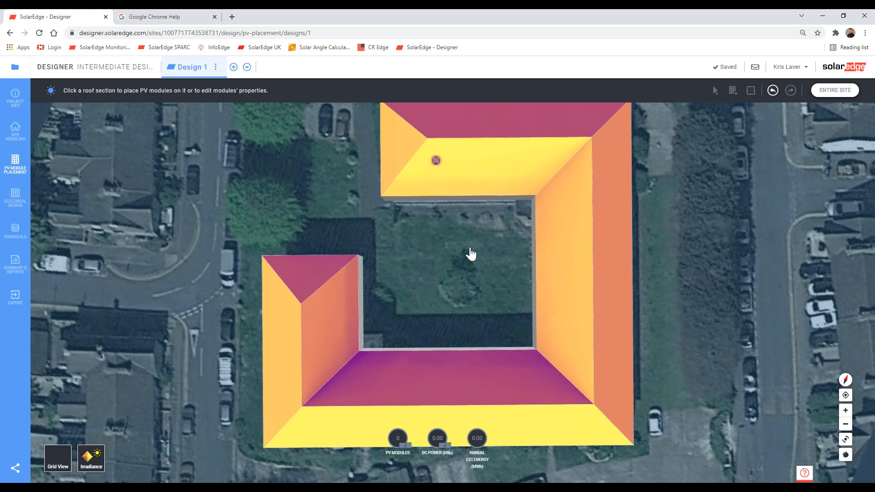
scroll(471, 255, down, 2)
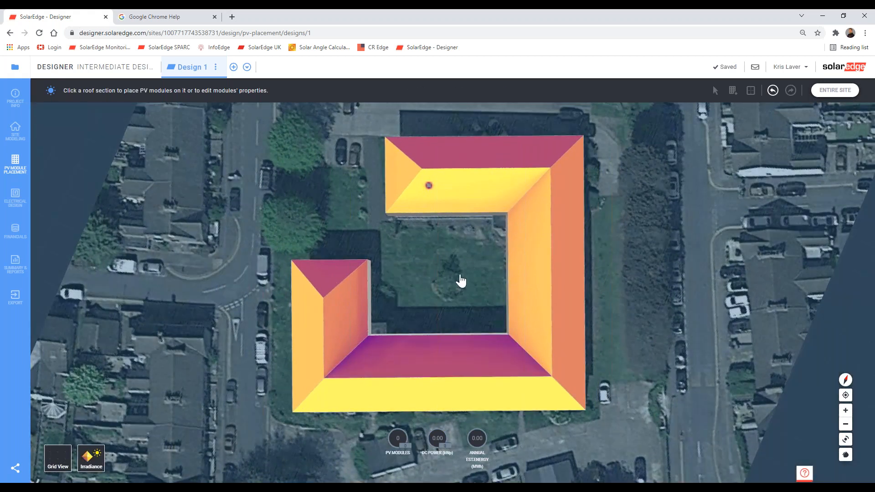
scroll(465, 290, down, 1)
scroll(465, 290, up, 3)
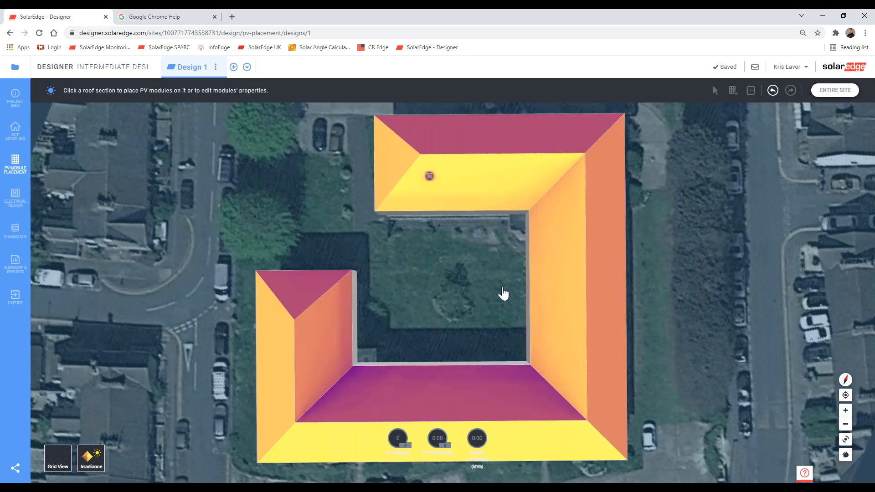
Open the Intermediate 7 project from the projects list and go to its site modeling.
right_drag(501, 288, 504, 293)
click(15, 68)
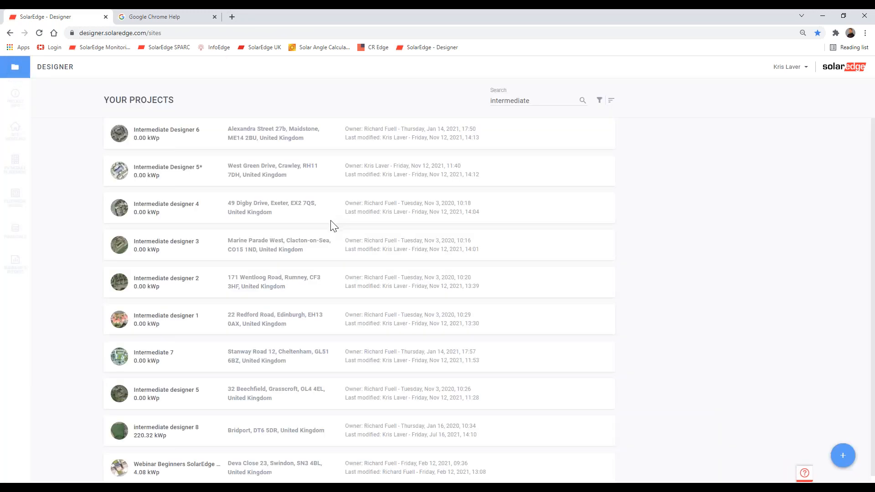
scroll(184, 310, down, 1)
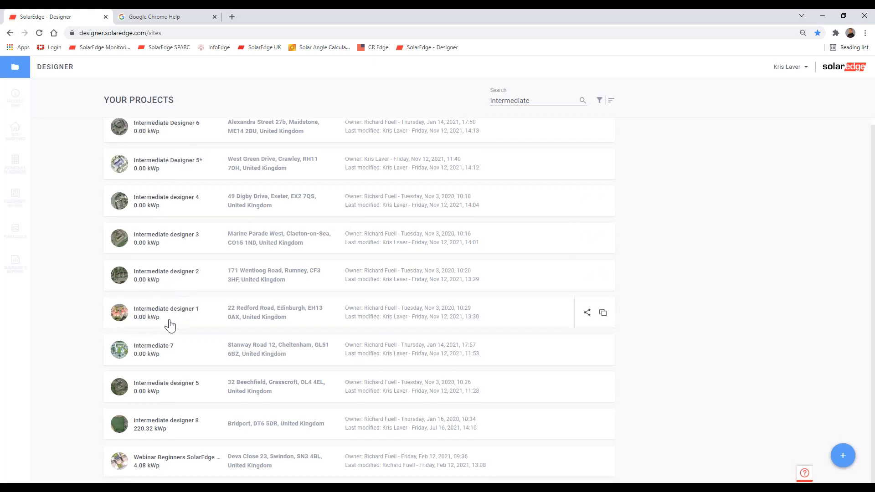
click(155, 350)
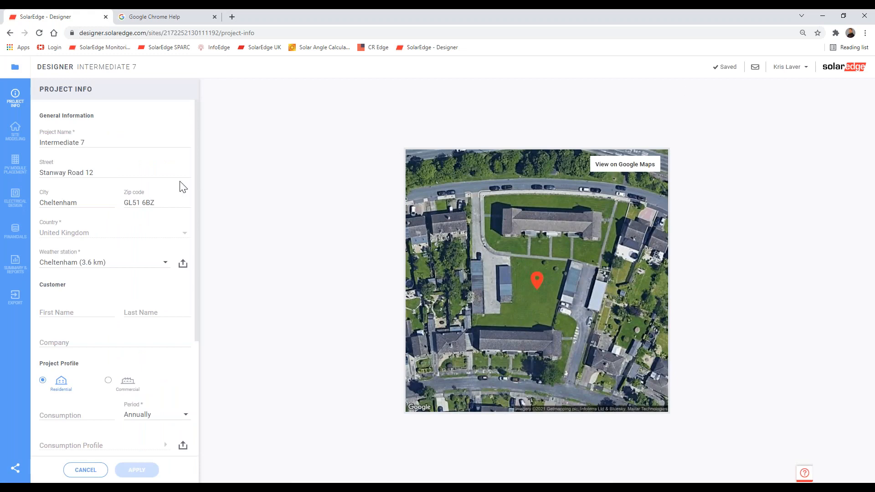
click(14, 133)
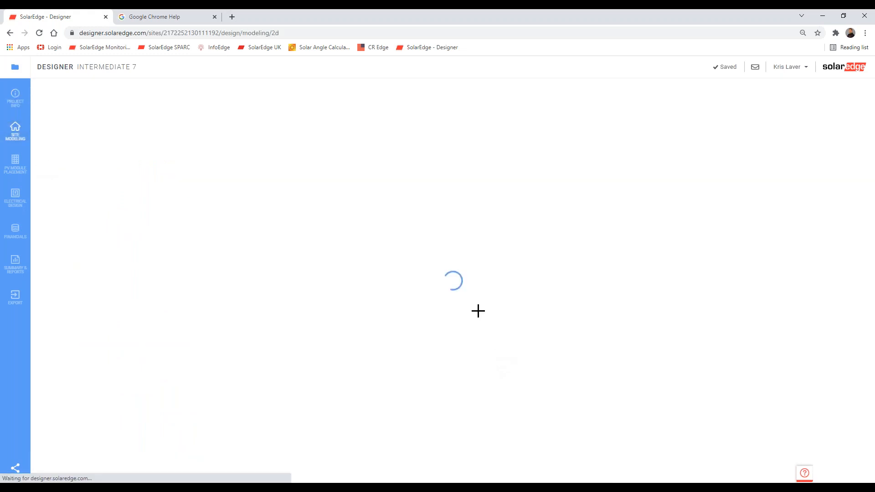
Outline the northern building's south eave, about 27.6 m, its east wing, about 8.4 by 11.3 m, and the matching north eave.
scroll(477, 229, up, 5)
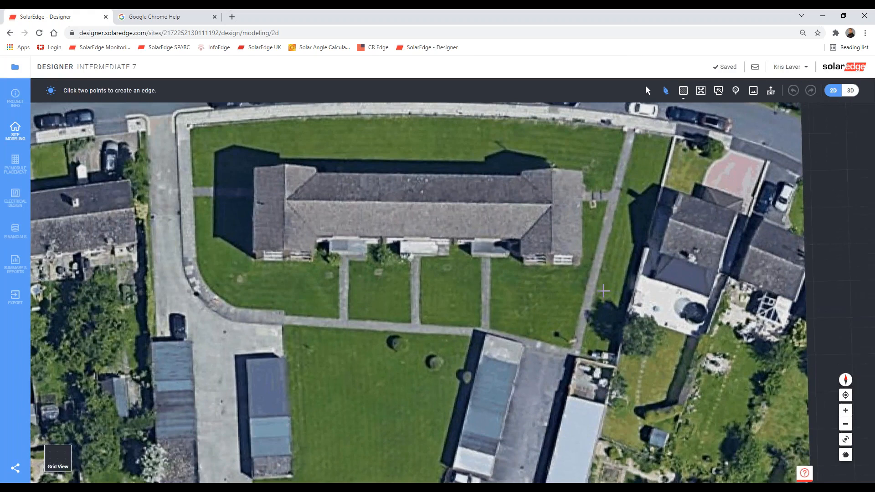
mouse_move(604, 291)
mouse_down()
mouse_move(583, 297)
mouse_move(600, 303)
mouse_up()
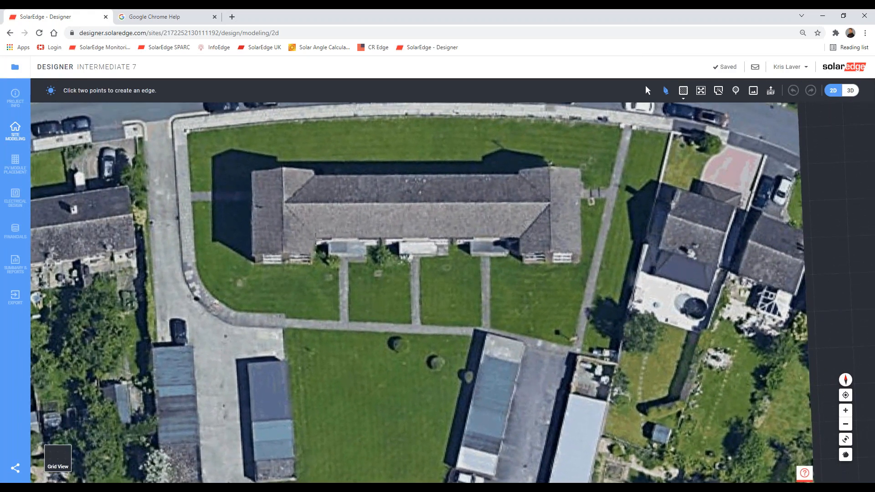
click(316, 239)
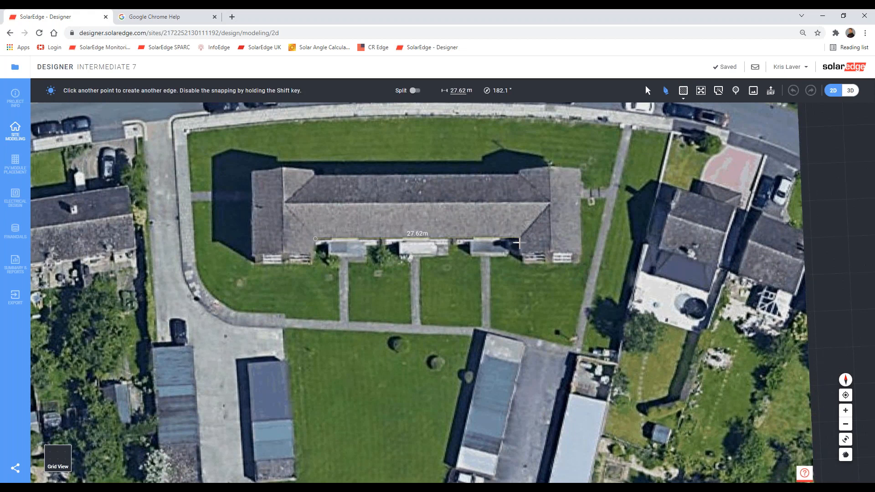
click(519, 238)
click(519, 253)
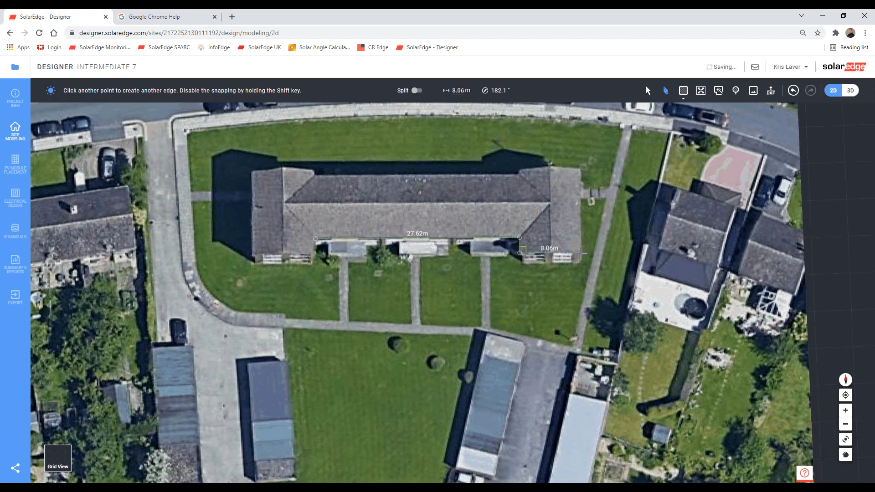
click(582, 253)
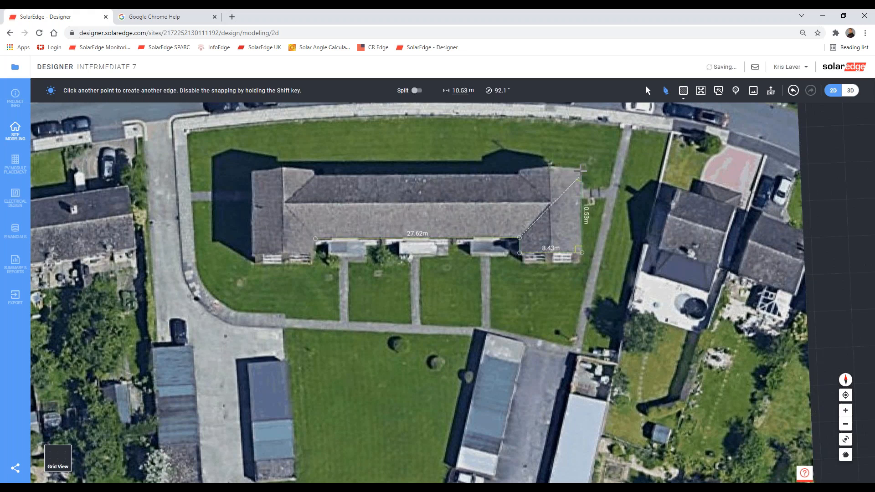
click(571, 170)
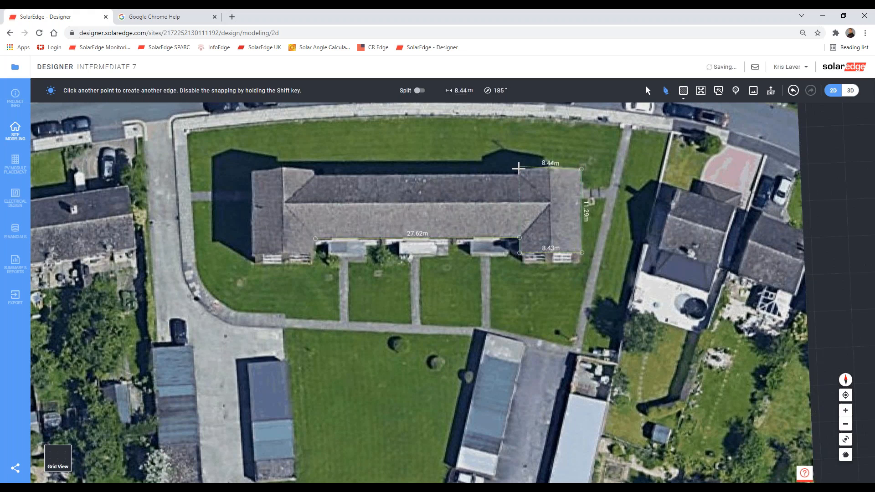
click(518, 170)
click(315, 175)
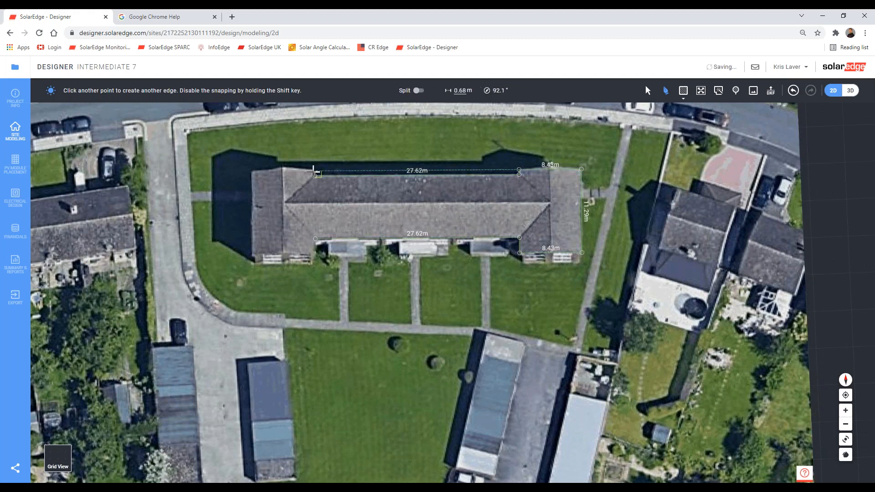
Outline the west wing, about 8.5 by 11.3 m, and close the roof outline at the start of the south eave.
scroll(314, 172, up, 5)
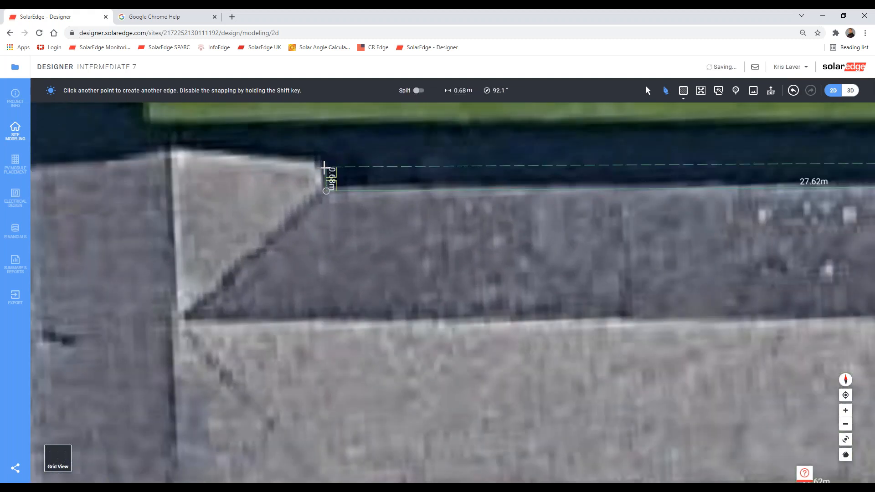
click(324, 167)
scroll(323, 171, down, 5)
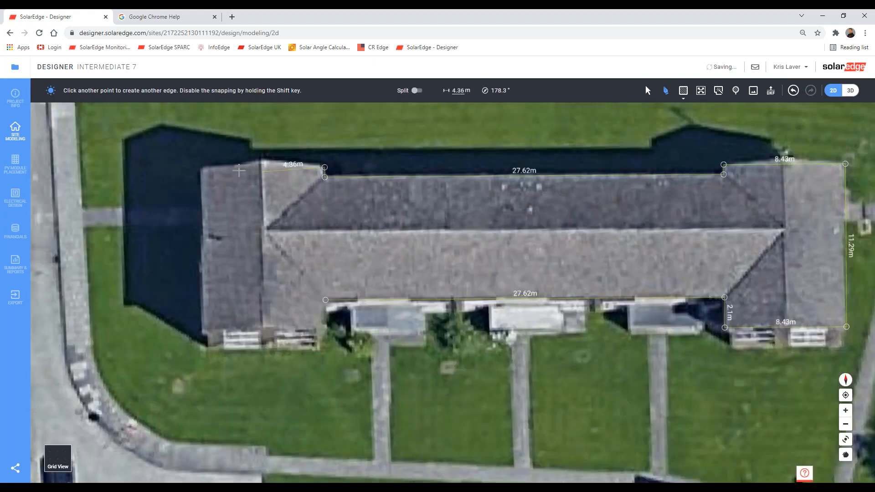
click(201, 168)
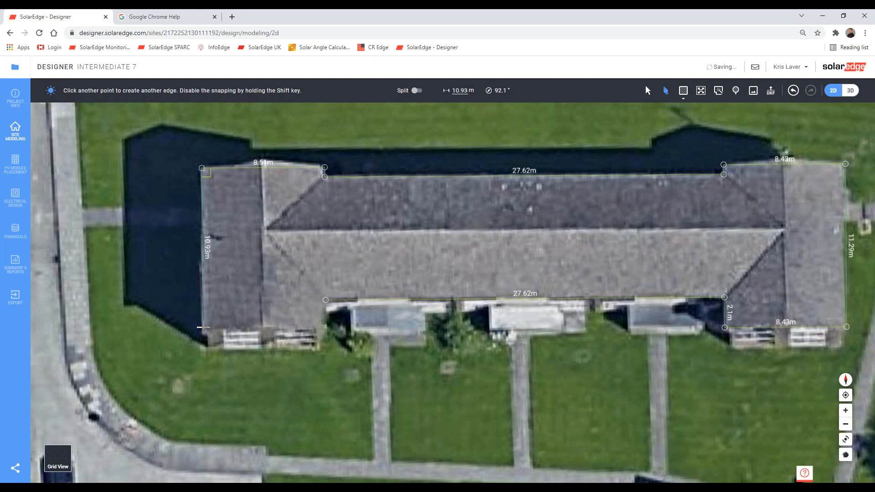
click(202, 332)
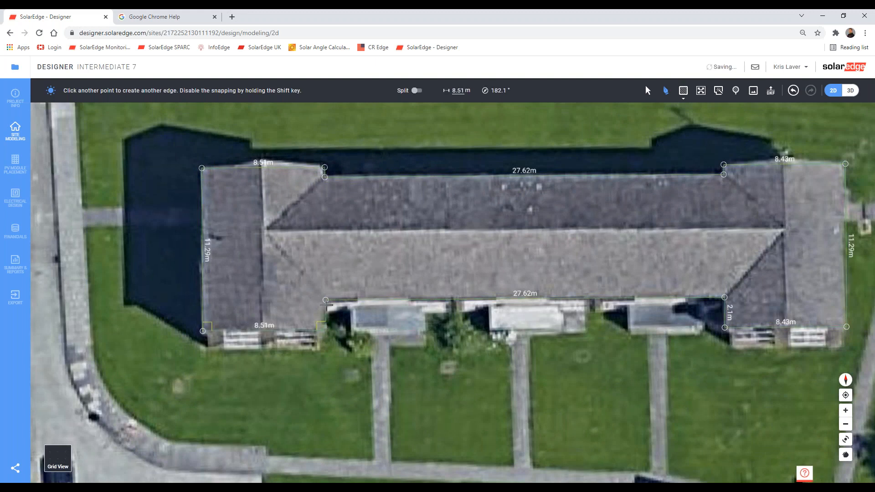
click(325, 331)
click(325, 300)
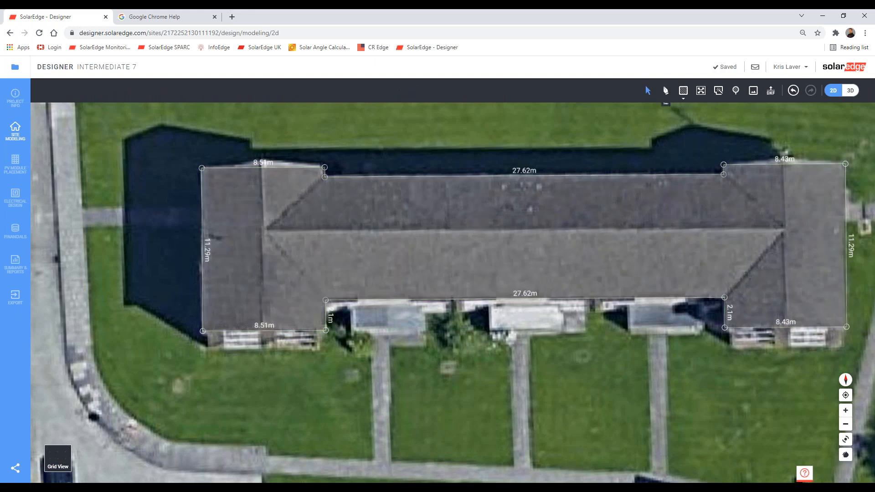
Draw a north-south ridge about 11.3 m long through the middle of both the west and east wings.
click(666, 91)
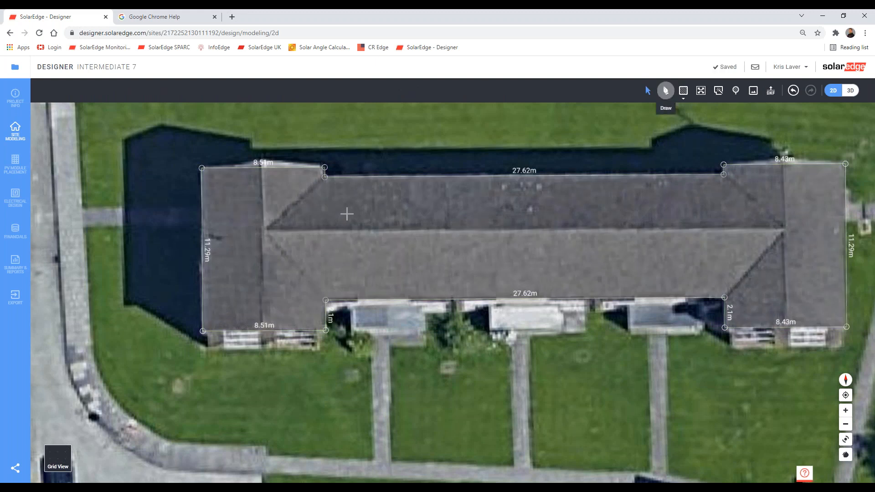
click(262, 208)
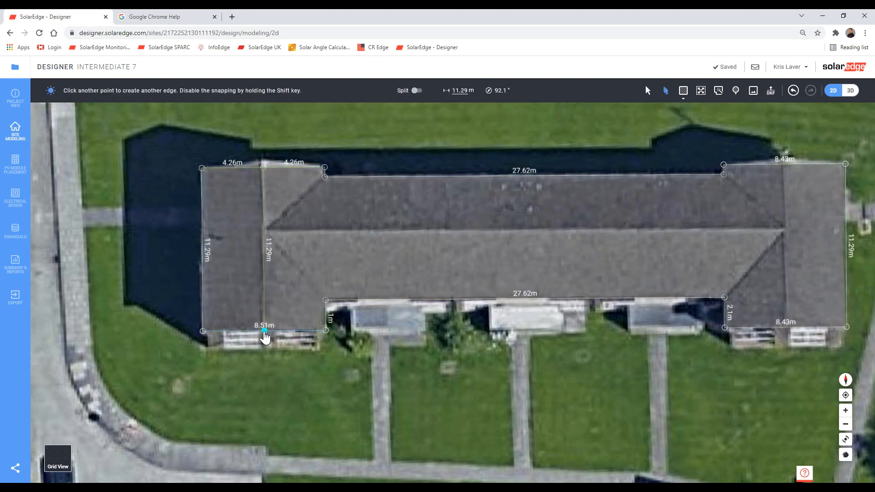
click(265, 331)
click(666, 91)
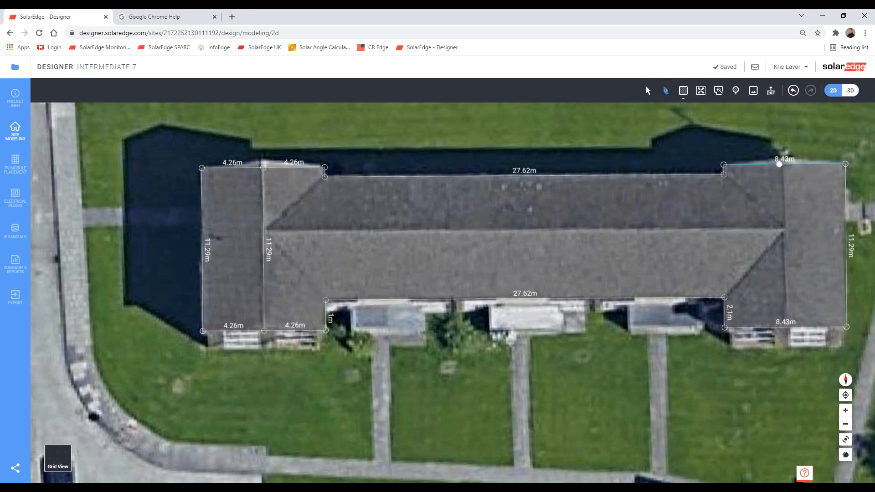
click(784, 165)
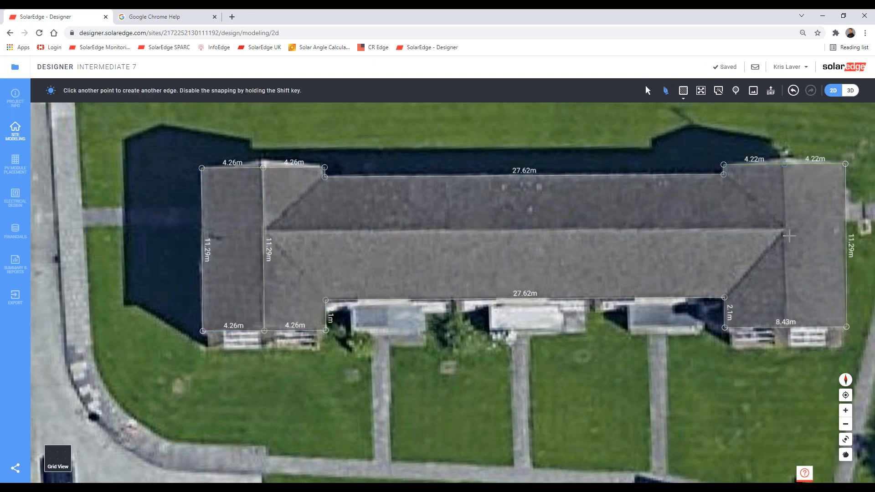
click(786, 328)
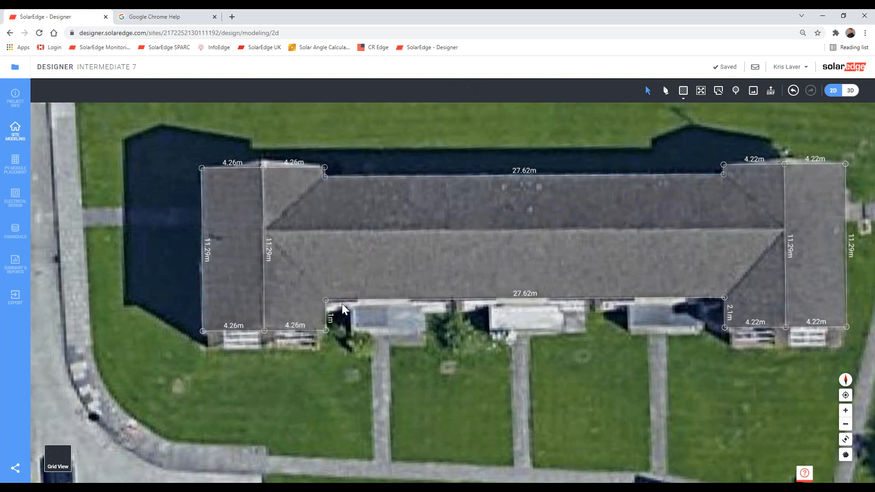
Draw a helper edge about 8.5 m long across the central section, perpendicular to its north and south eaves.
click(666, 91)
click(489, 177)
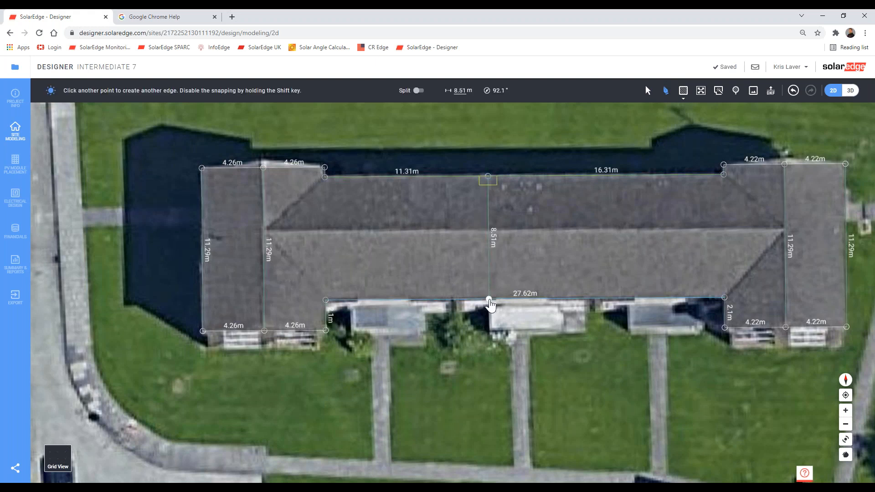
click(508, 313)
click(667, 91)
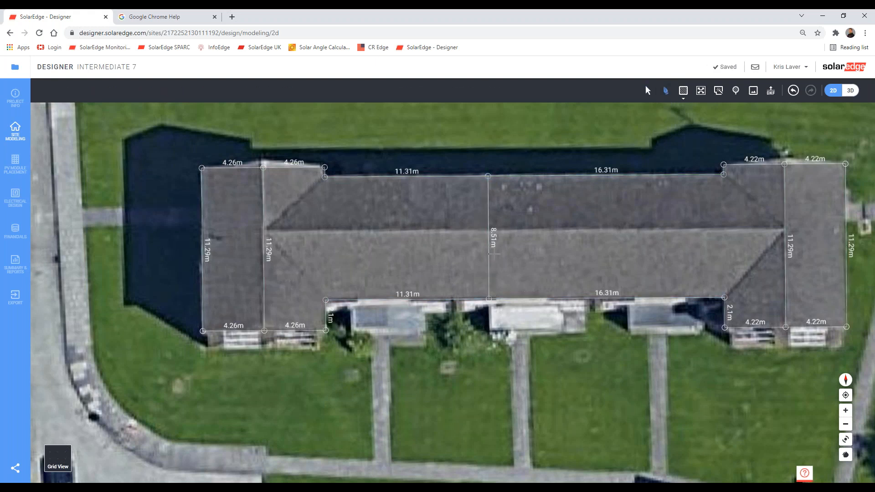
Draw the main ridge from the helper edge's midpoint to both wing ridges and delete the helper edge.
click(489, 237)
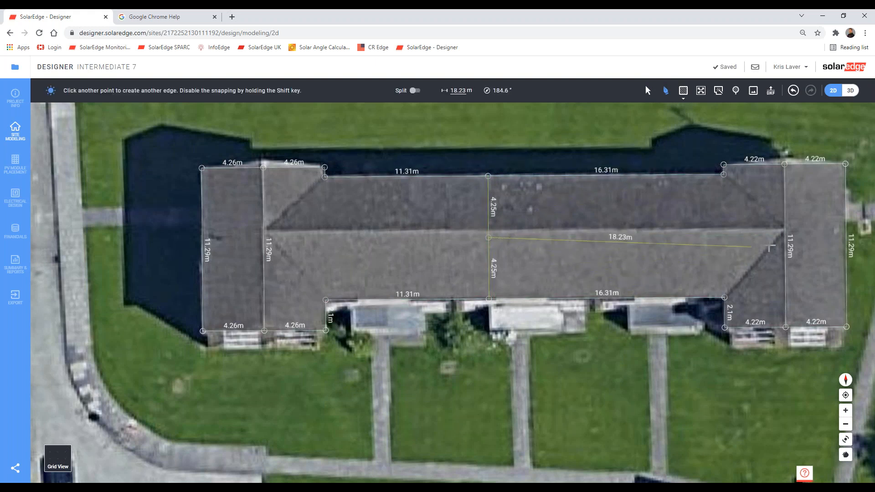
click(783, 237)
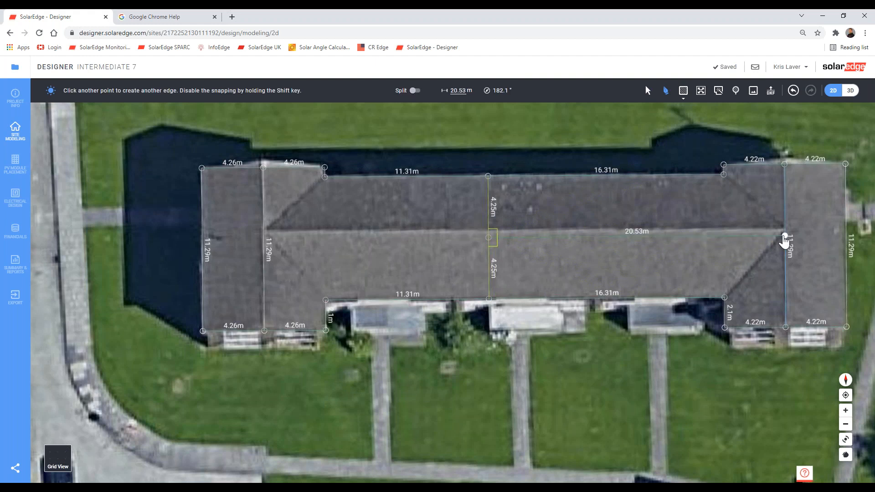
click(489, 238)
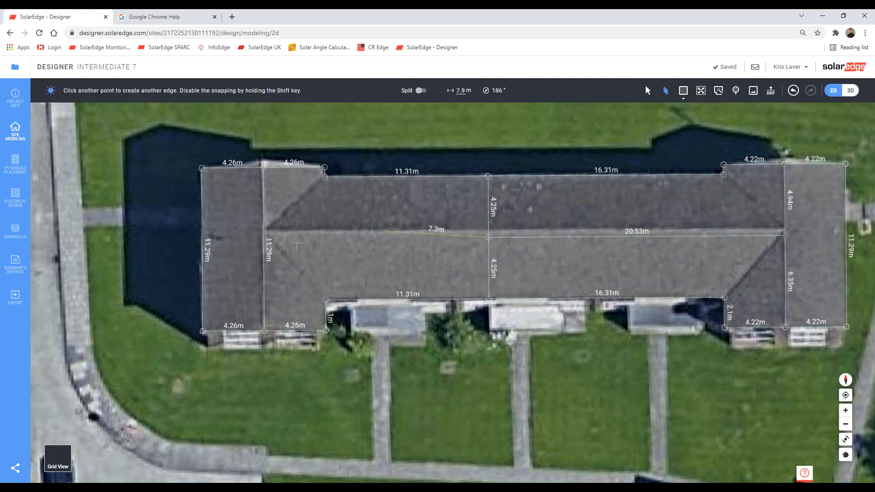
click(264, 238)
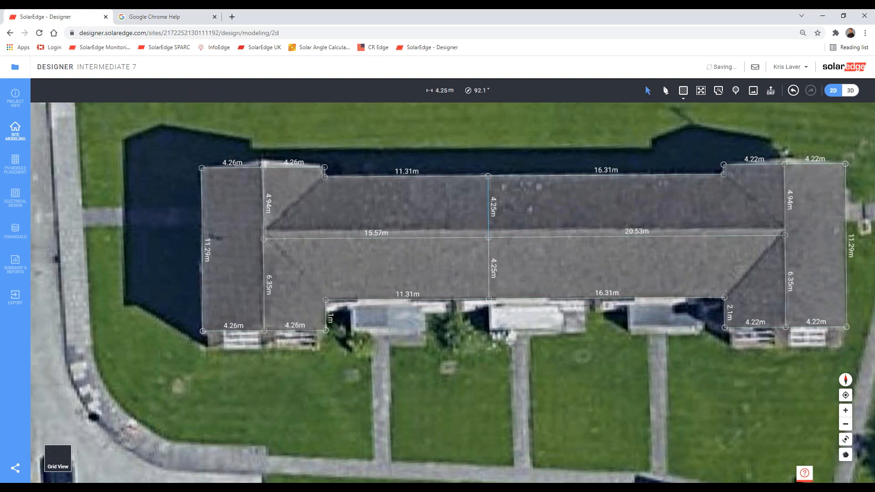
key(Delete)
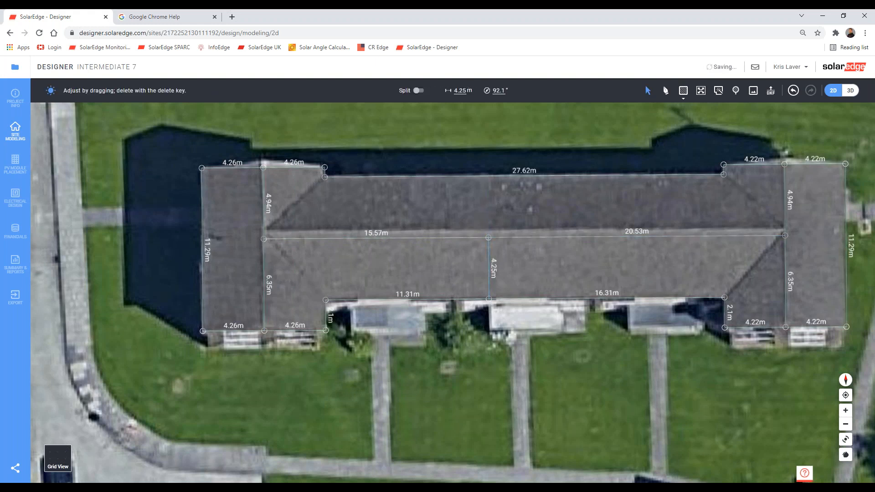
Draw the valley edge, about 6 m, from the main ridge's east end to the inner corner of the north eave and reload the page.
click(665, 90)
click(783, 237)
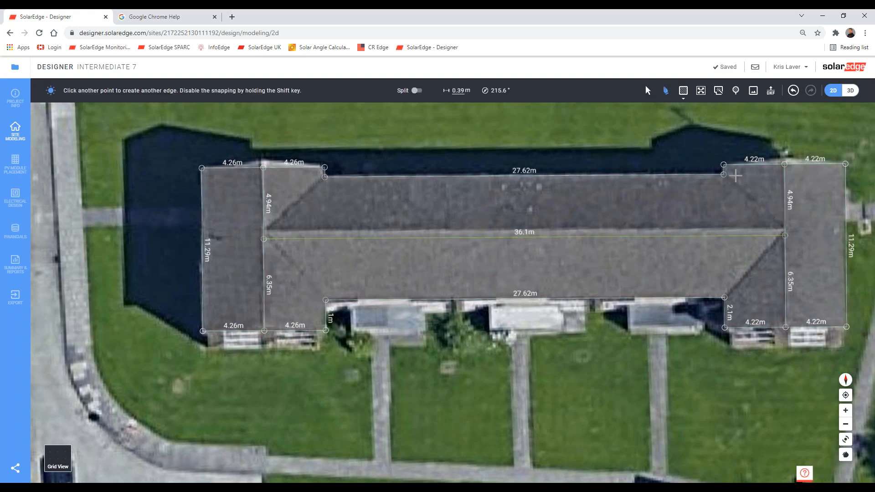
click(724, 175)
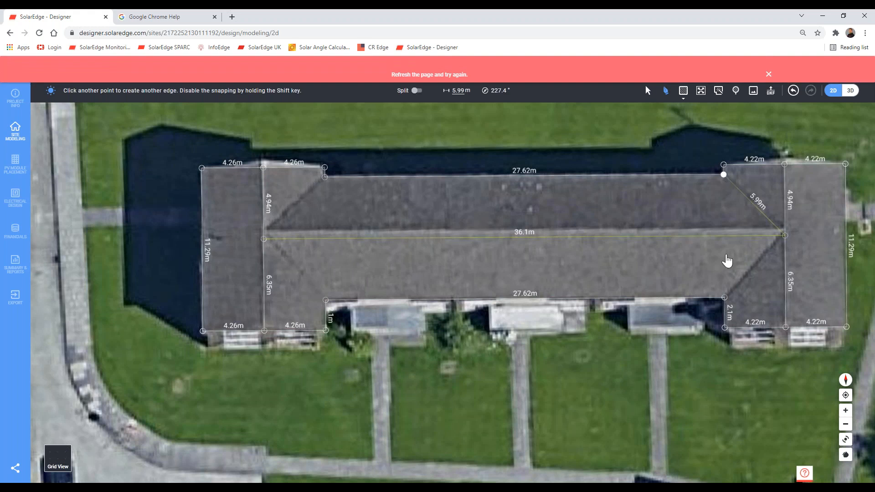
click(39, 33)
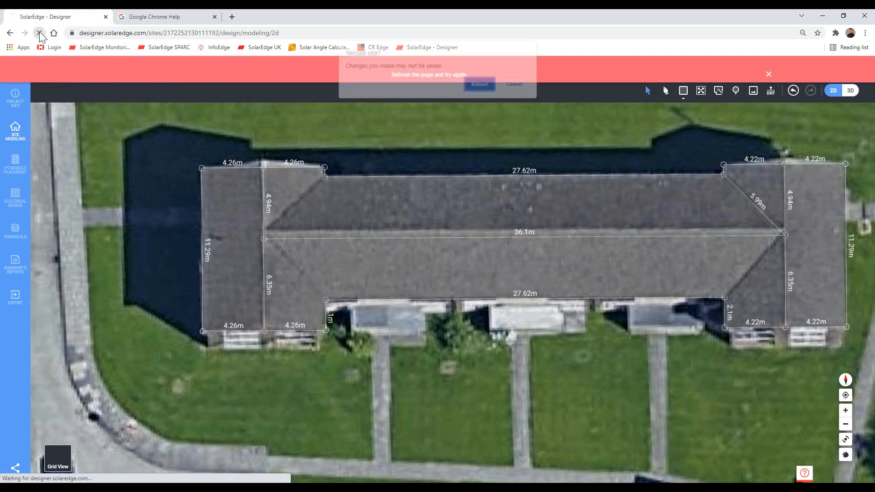
click(481, 84)
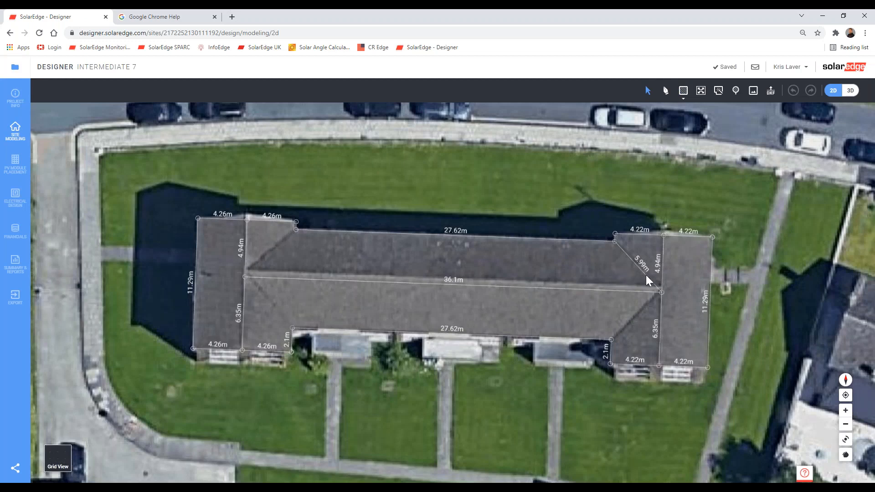
Draw the valley edge, about 6 m, from the main ridge's east end to the inner corner of the south eave.
right_drag(748, 332, 750, 331)
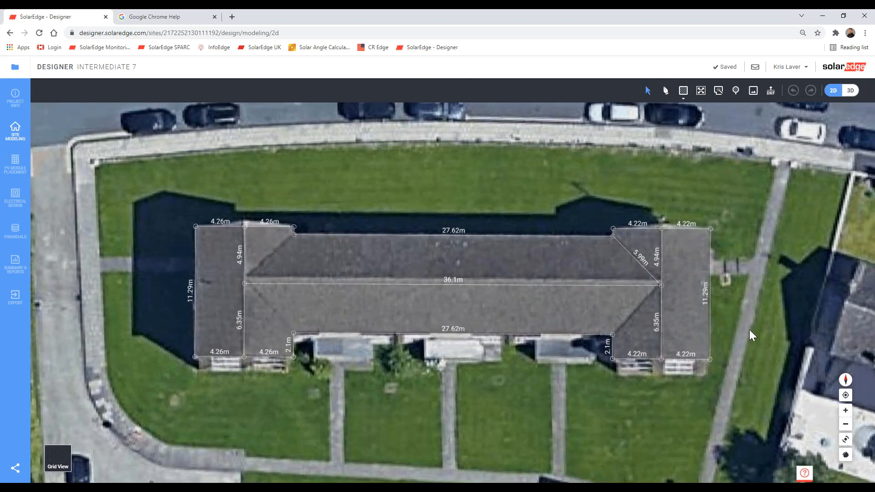
drag(749, 330, 724, 206)
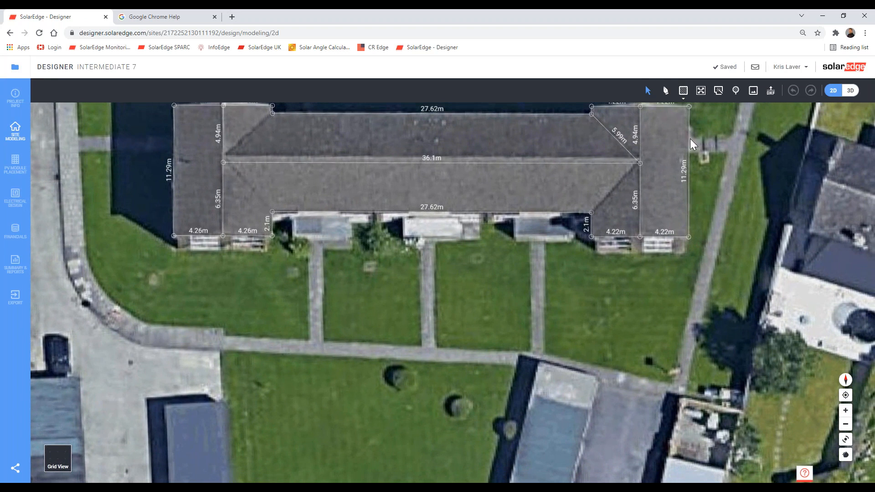
click(666, 91)
click(640, 163)
click(591, 213)
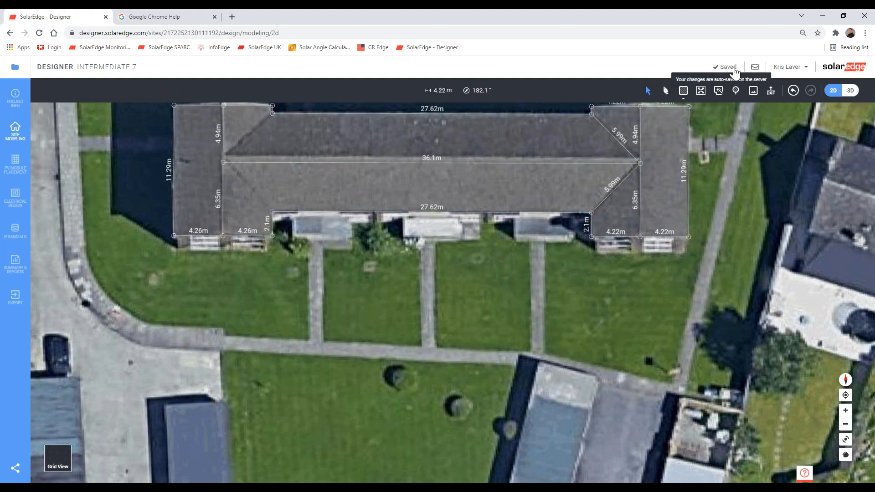
Draw two valley edges, about 6 m each, from the main ridge's west end to the inner corners of the north and south eaves.
click(666, 90)
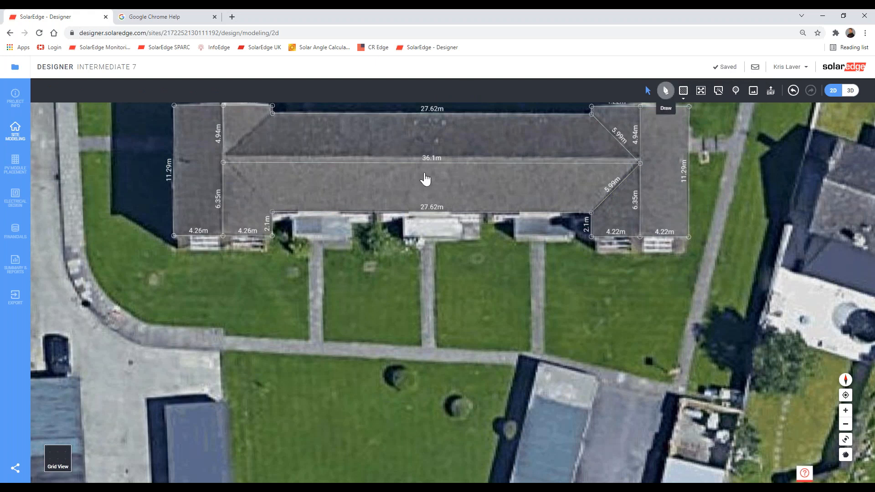
click(272, 114)
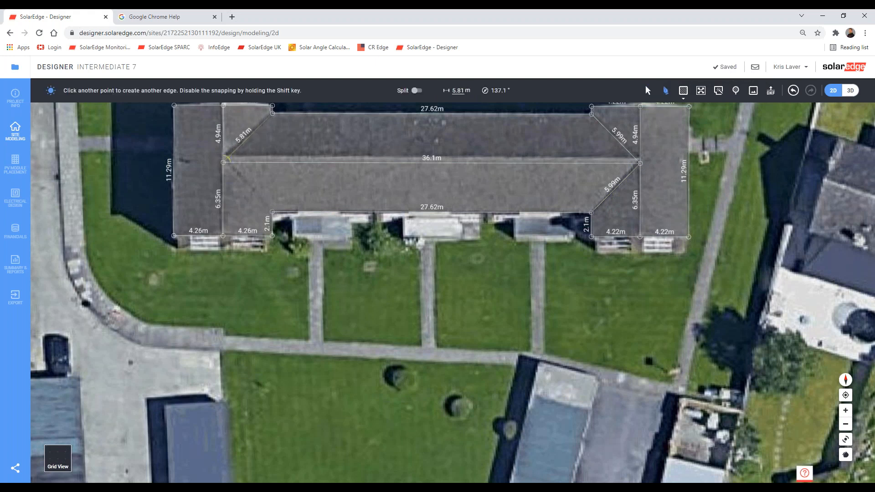
click(223, 163)
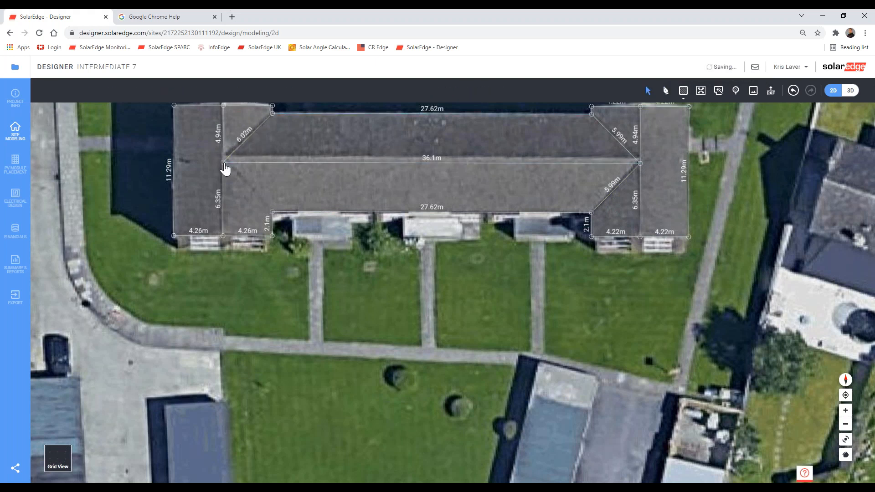
key(d)
click(223, 163)
click(275, 216)
drag(442, 252, 443, 280)
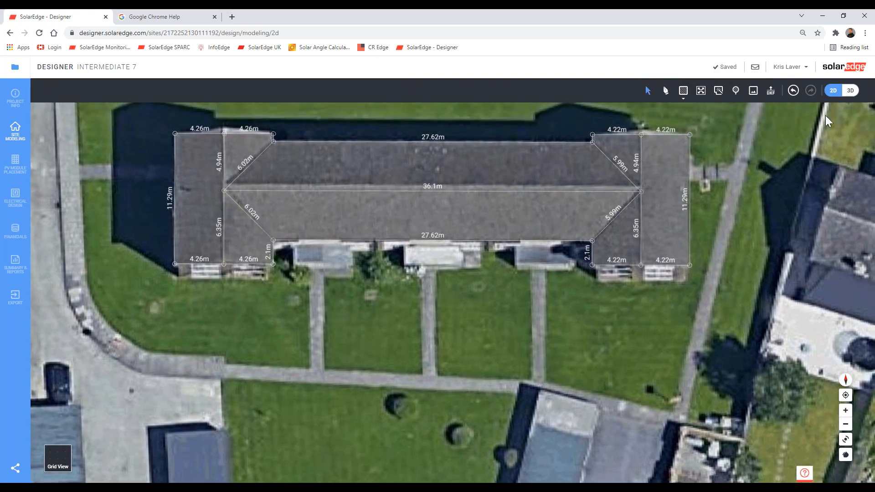
In the 3D view, raise the main ridge and set the south central roof face's tilt to 20°.
click(850, 91)
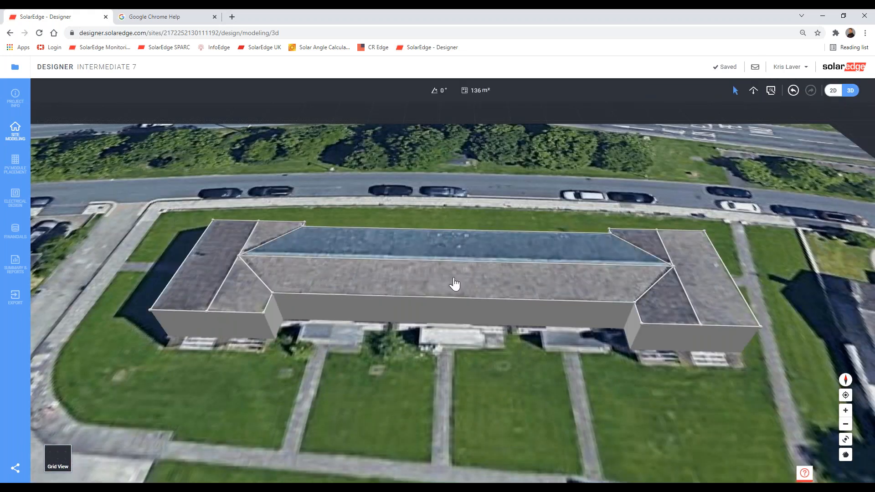
scroll(457, 268, up, 2)
scroll(522, 302, down, 1)
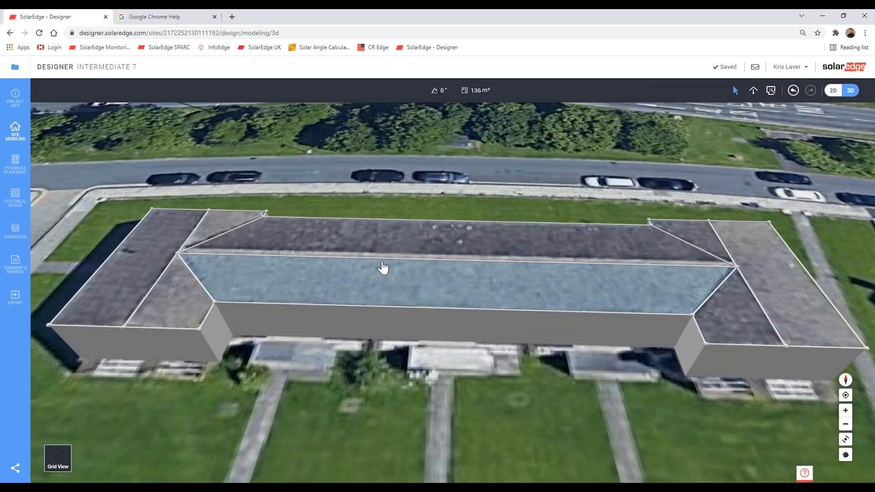
click(402, 261)
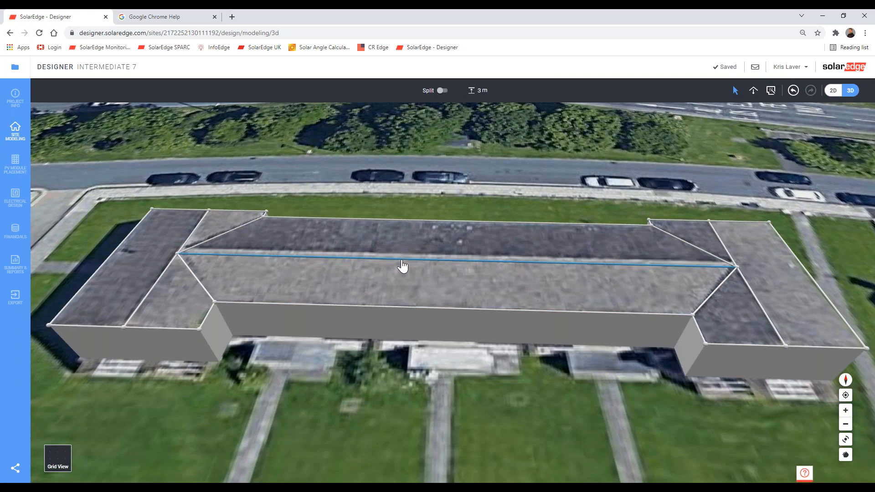
drag(402, 266, 401, 231)
click(440, 283)
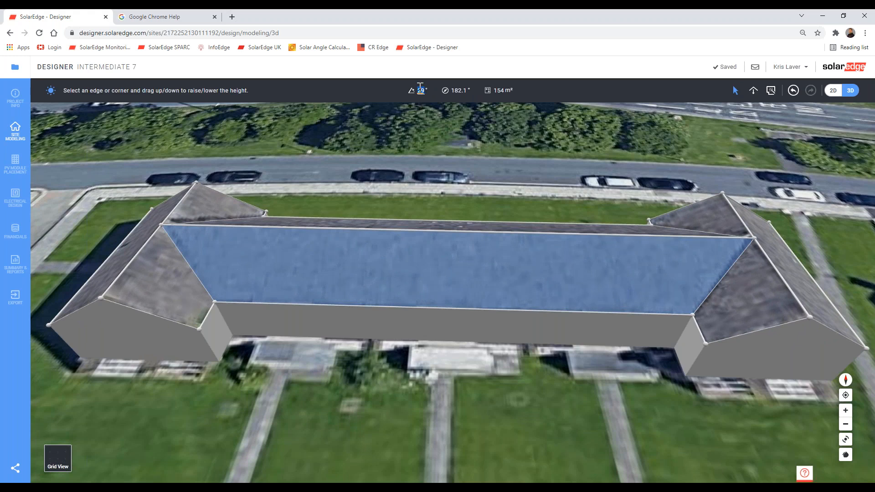
text(20)
key(Return)
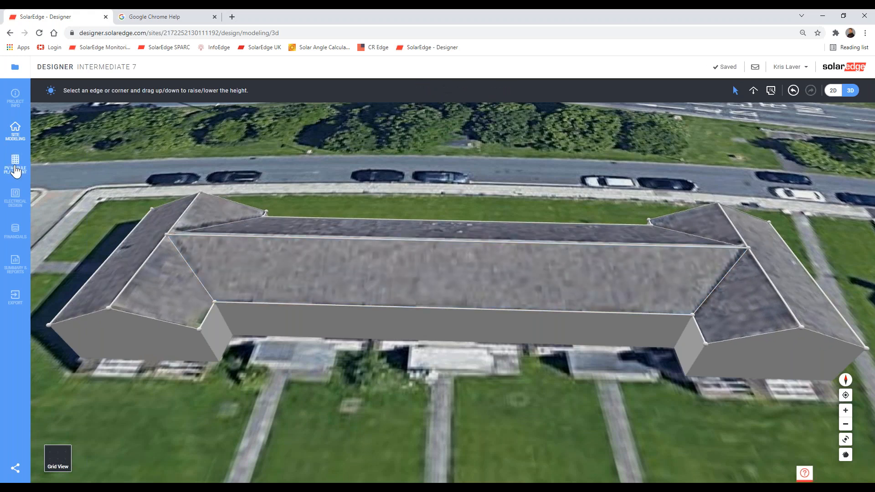
Start PV module placement on the south central roof face with the JA Solar JAM60S20-380/MR (1000V) module.
click(15, 165)
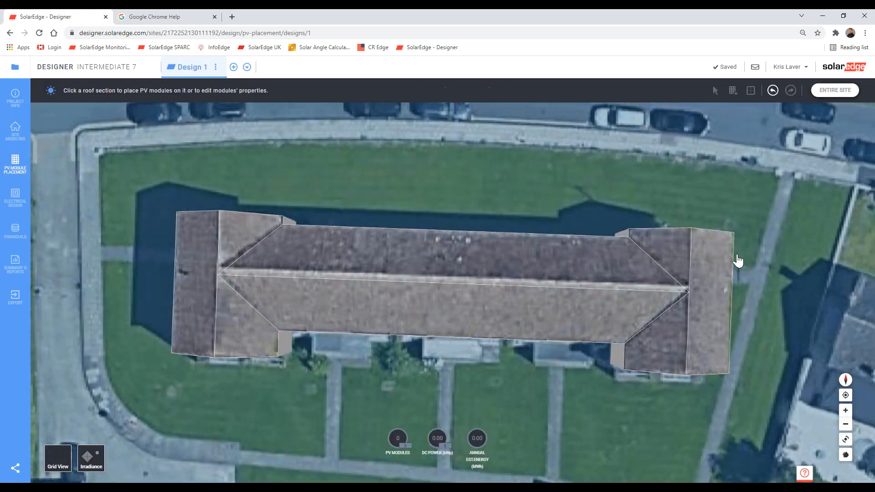
click(479, 291)
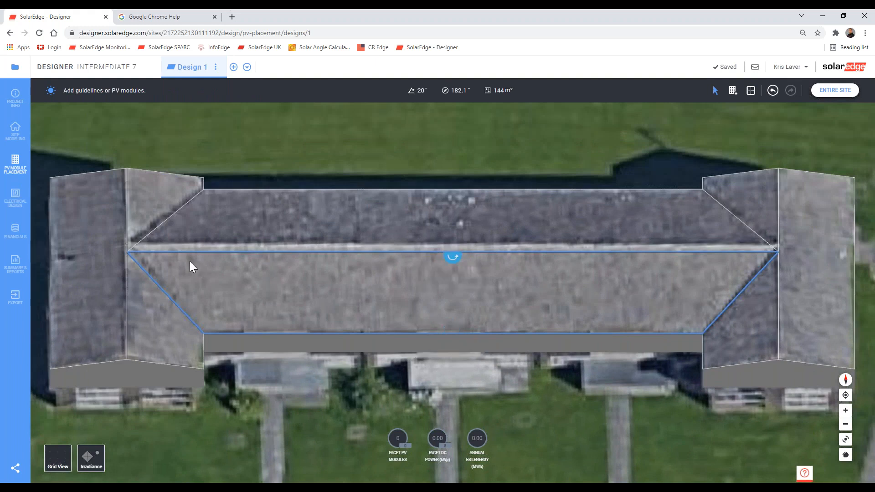
click(733, 90)
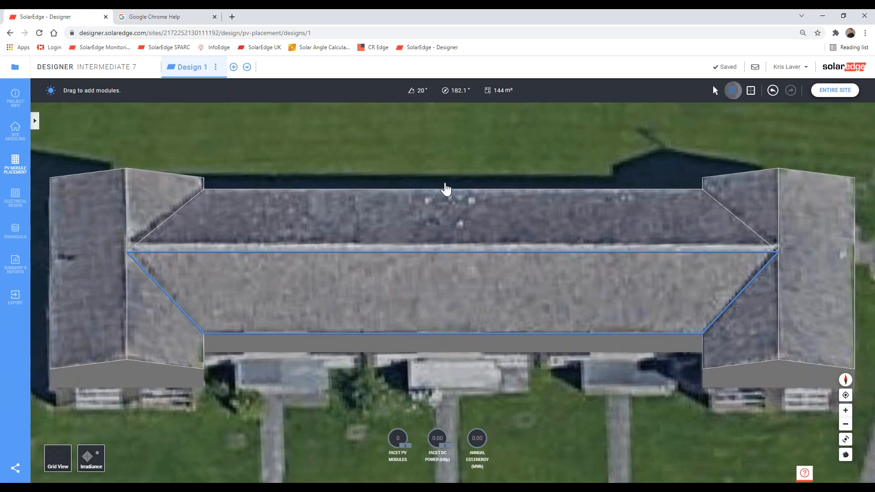
click(98, 196)
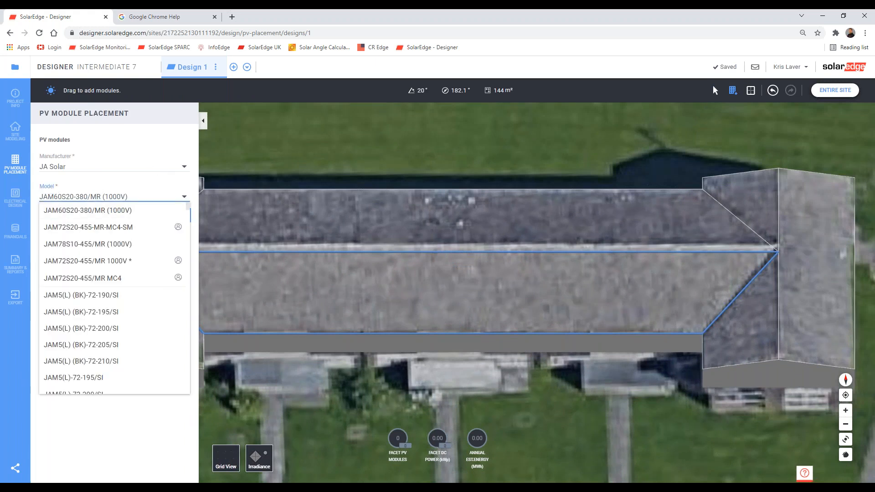
click(92, 210)
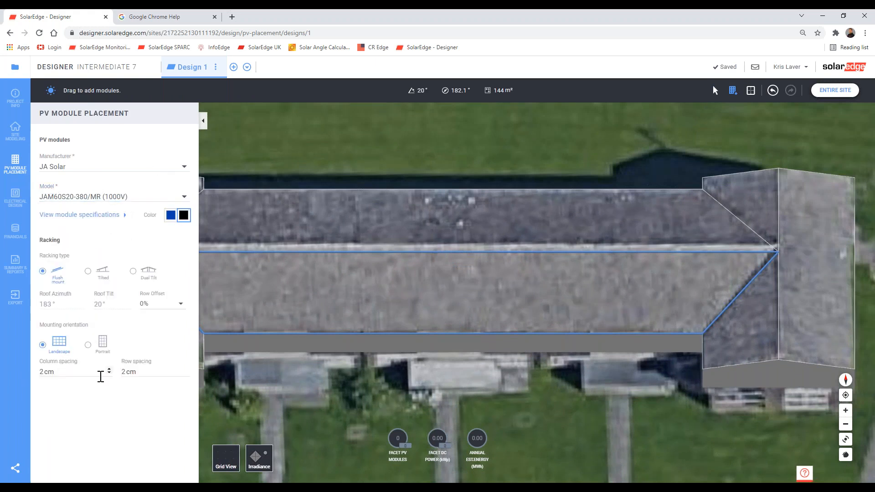
click(203, 122)
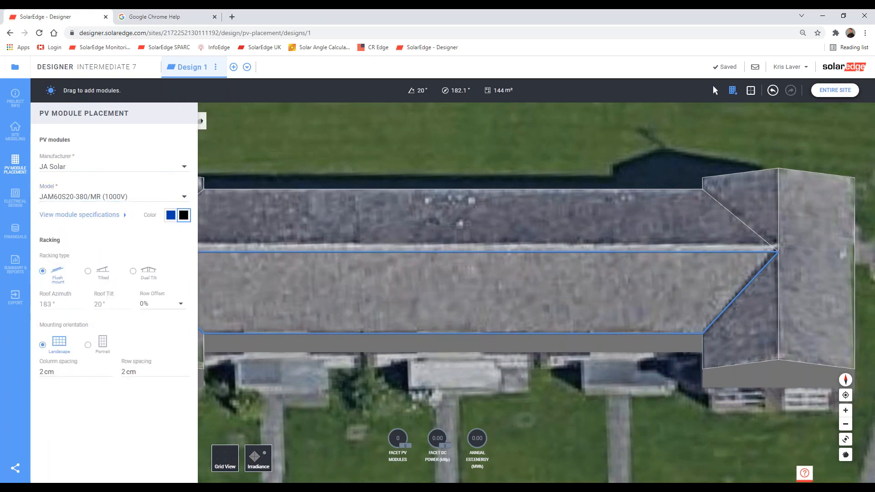
Place a row of four landscape modules just below the ridge's west end and orient the array to the south eave.
drag(174, 263, 332, 297)
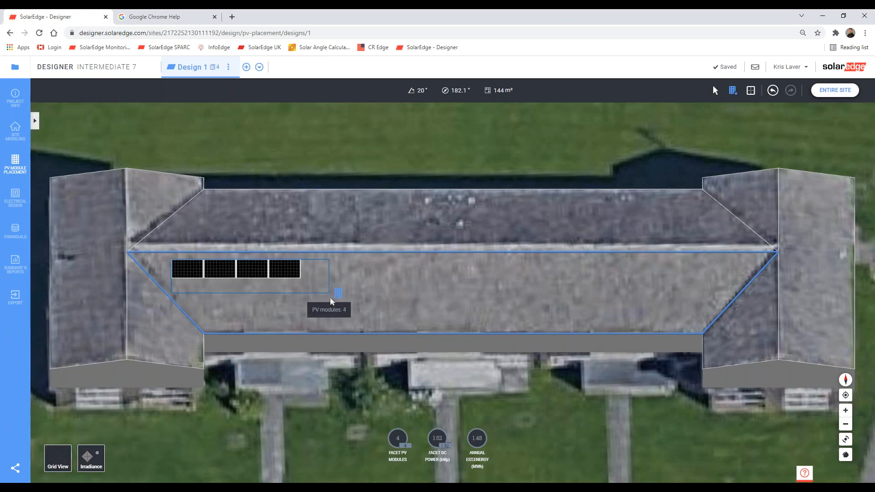
key(Escape)
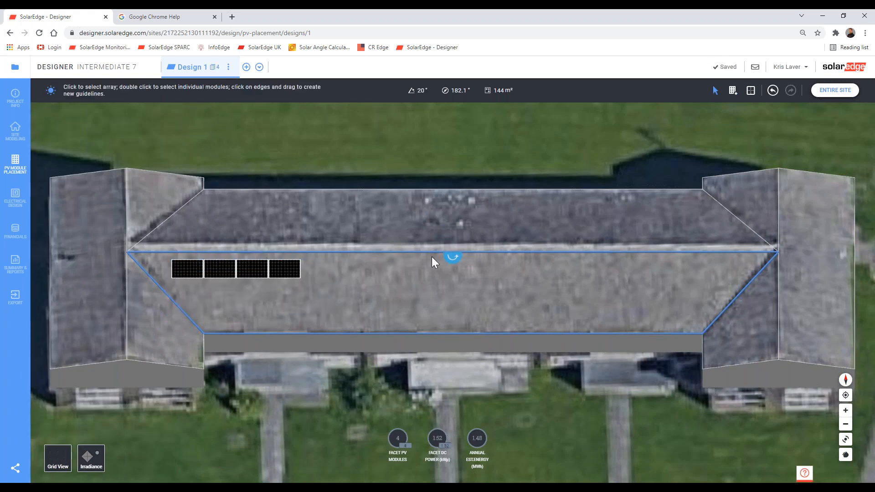
click(289, 273)
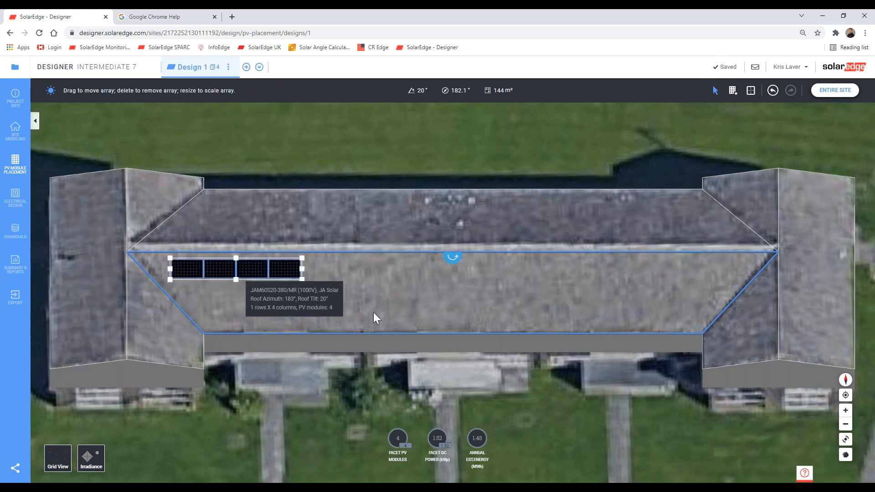
mouse_move(448, 330)
right_drag(463, 293, 515, 289)
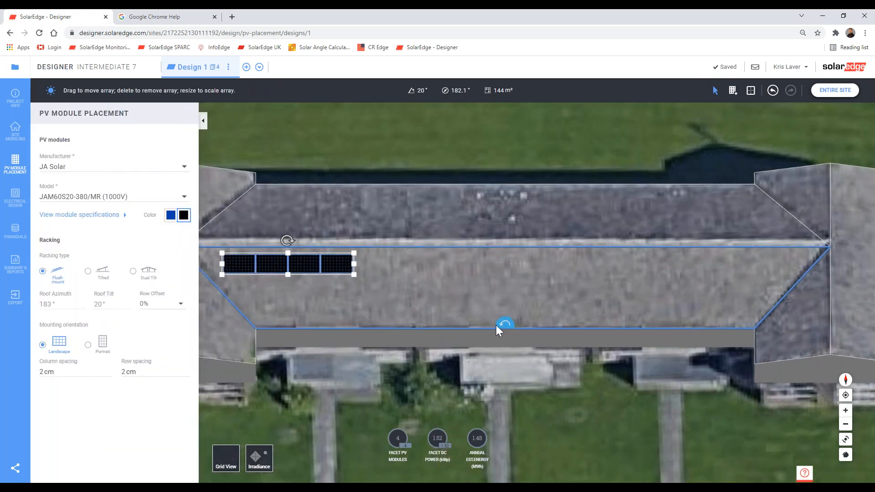
click(505, 327)
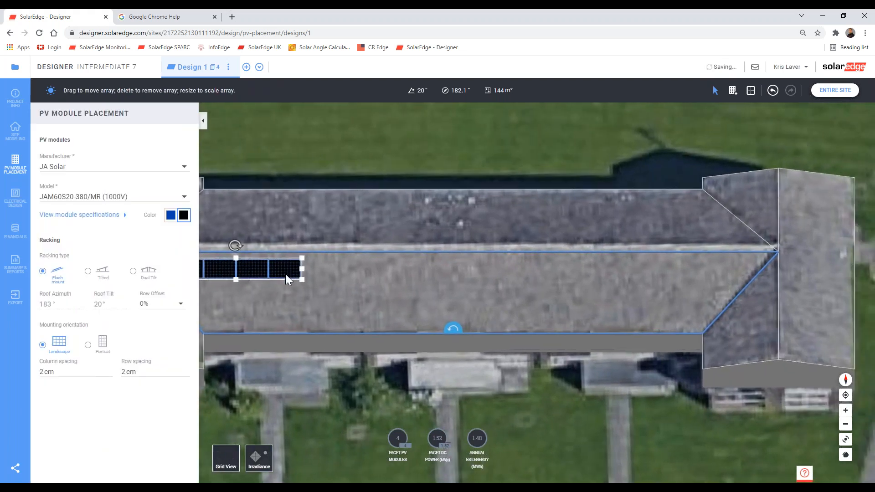
click(204, 121)
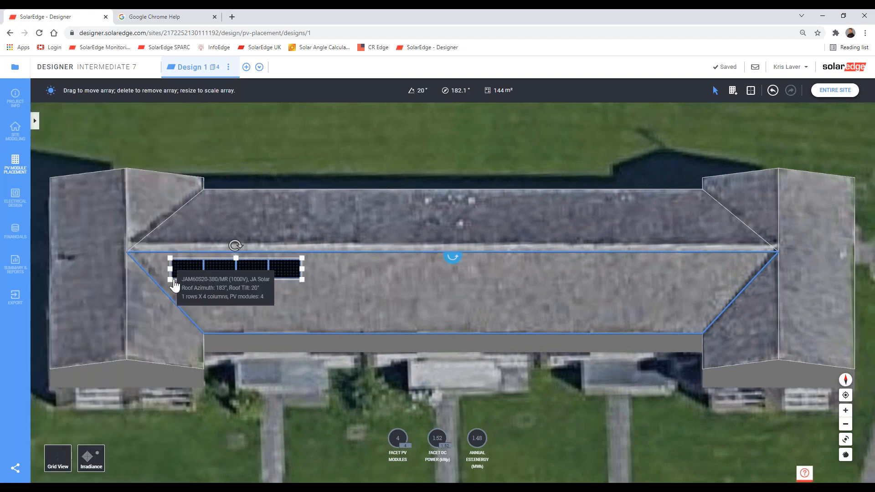
Extend the row eastward along the ridge to 18 modules and shift it slightly west.
scroll(175, 279, up, 1)
scroll(175, 279, up, 1)
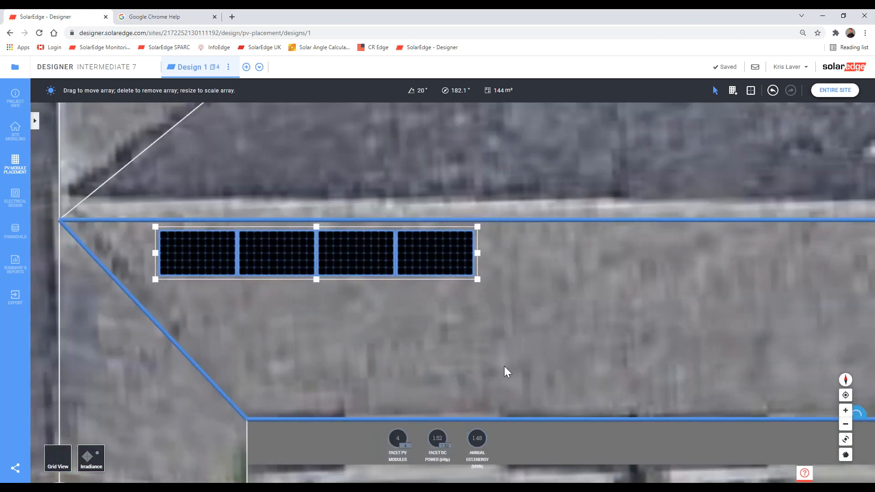
drag(504, 367, 427, 318)
scroll(427, 317, down, 2)
drag(407, 273, 804, 280)
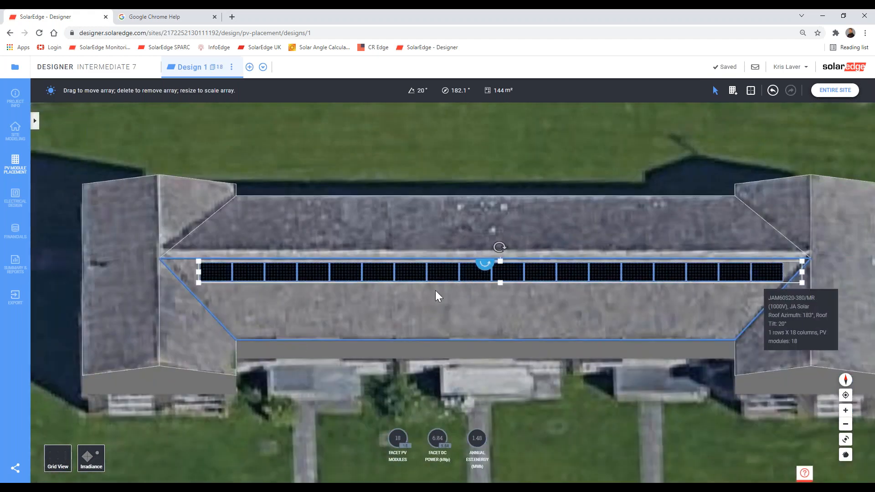
drag(455, 276, 450, 273)
click(464, 304)
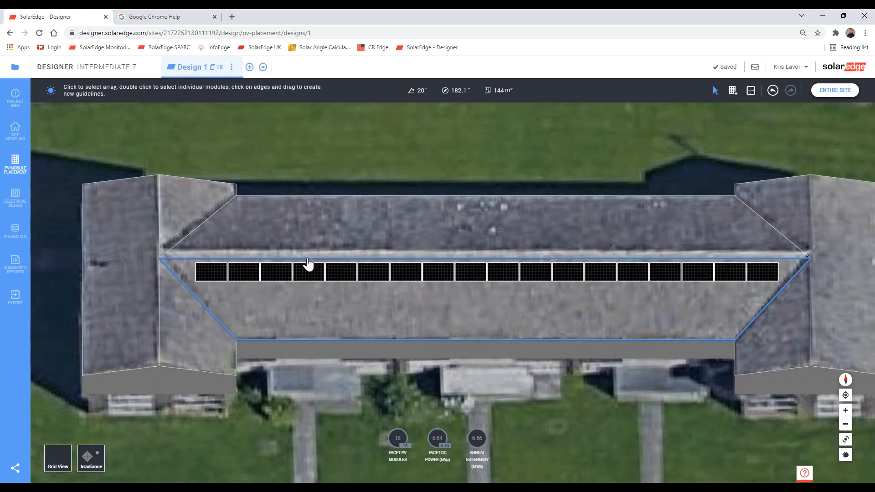
Set the array's row offset to 50%, extend it to four rows down to the south eave, and nudge it toward the ridge.
click(409, 282)
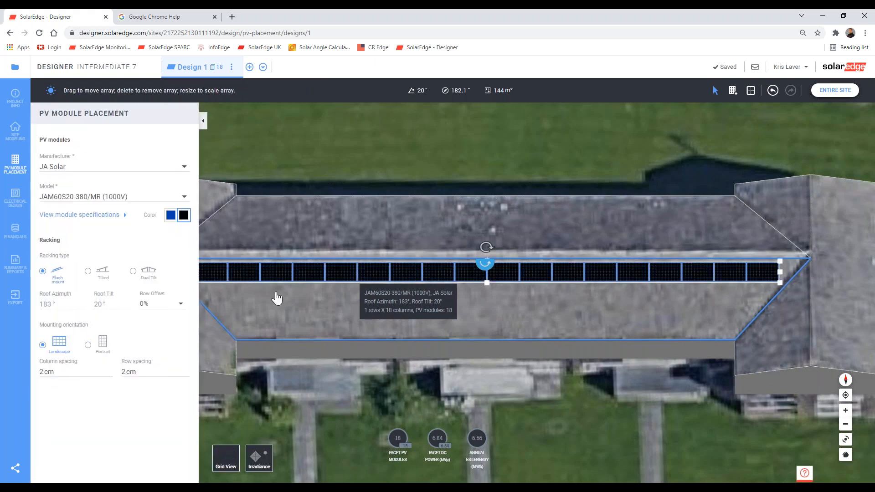
click(171, 309)
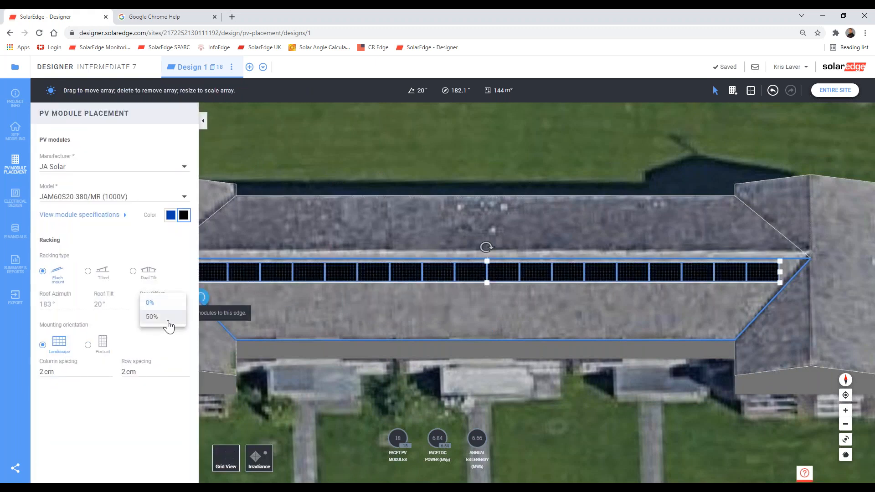
click(168, 317)
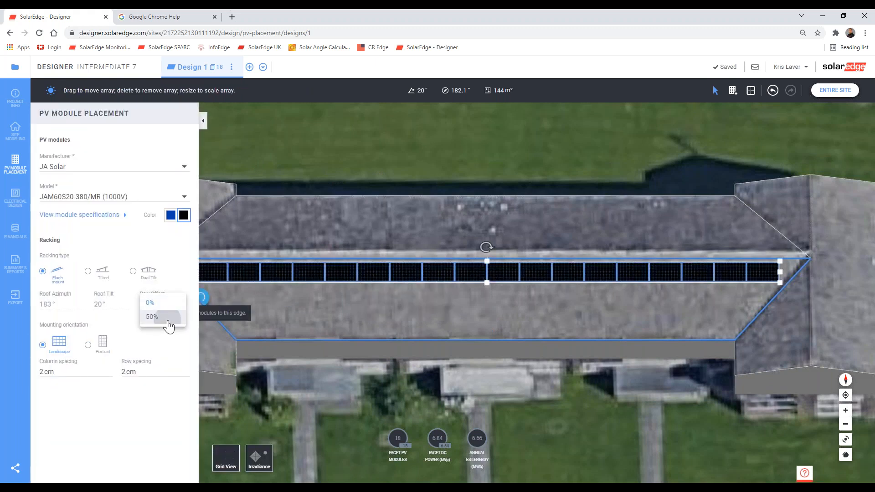
click(204, 122)
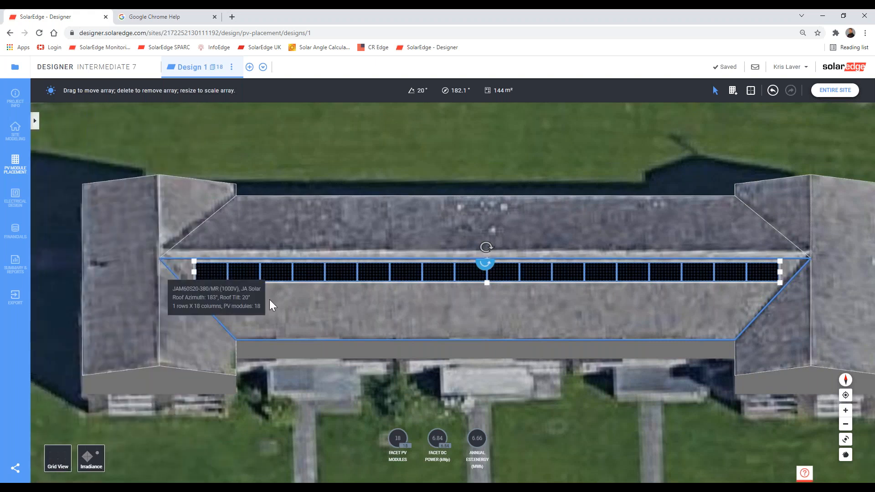
drag(487, 283, 485, 356)
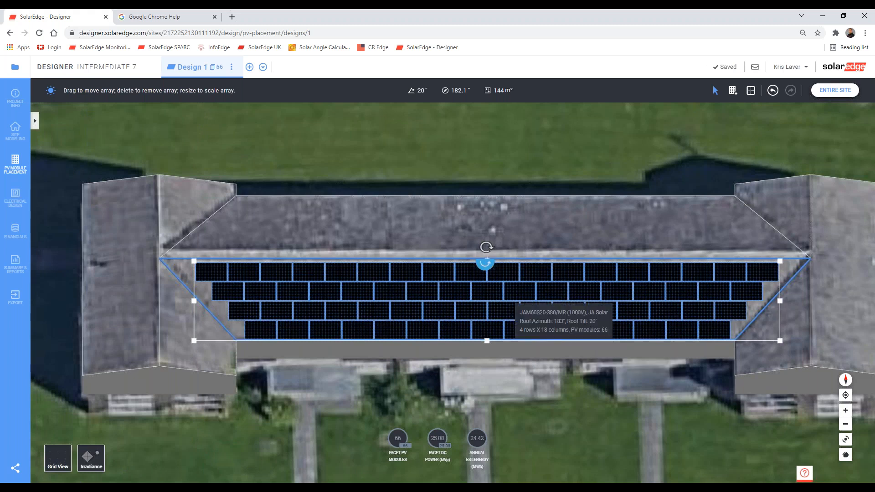
drag(564, 293, 564, 293)
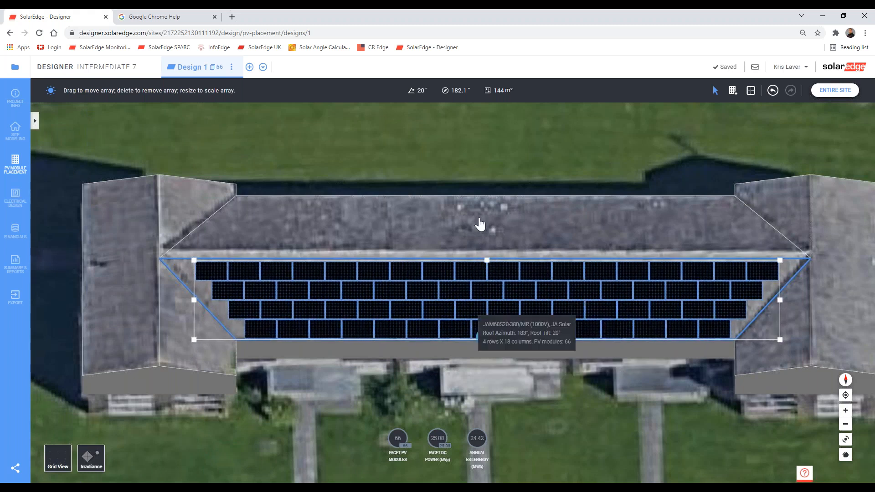
Start module placement on the north central roof face with the row offset set to 0%.
click(492, 238)
click(491, 238)
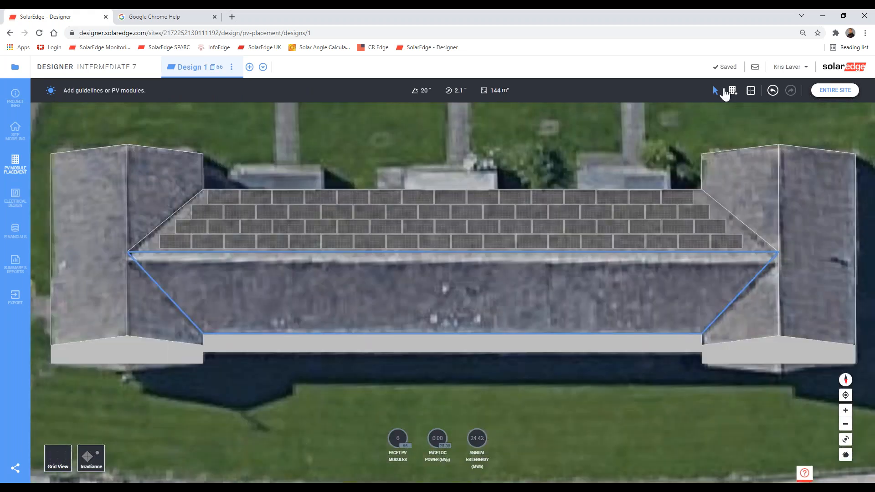
click(733, 90)
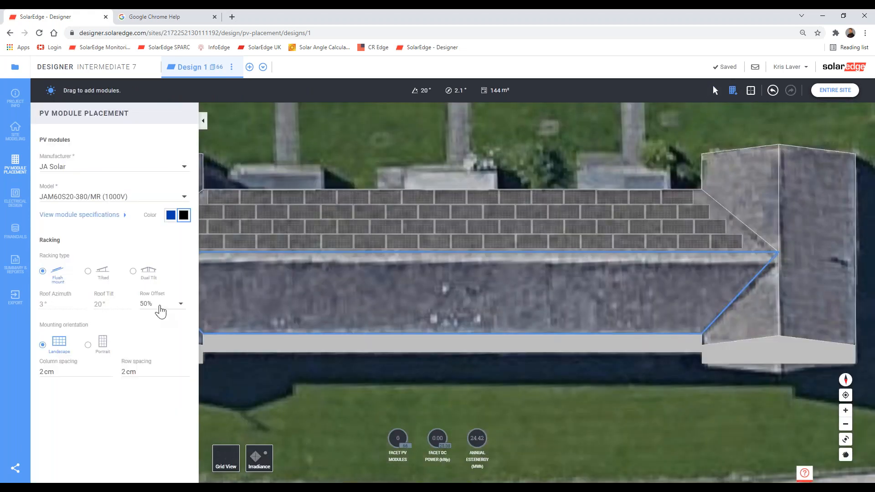
click(158, 303)
click(153, 292)
click(203, 121)
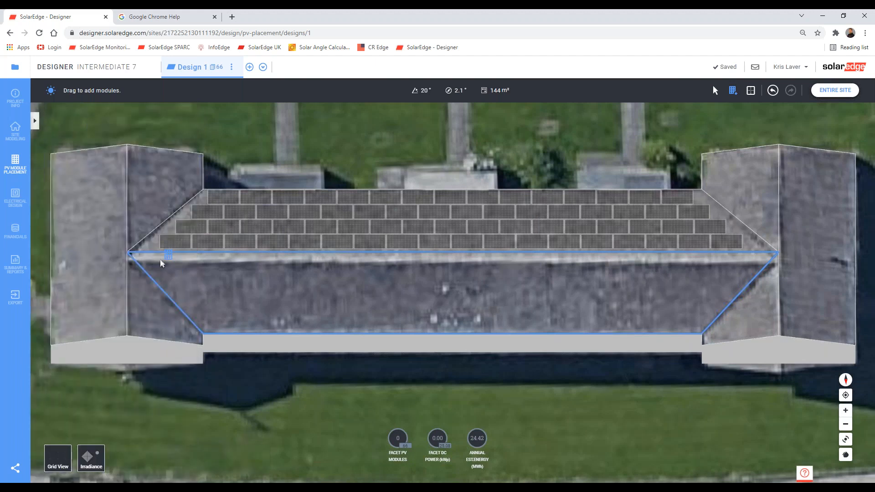
Place a row of 18 modules along the ridge on the north central face and extend it to four rows down to the eave.
drag(161, 259, 730, 286)
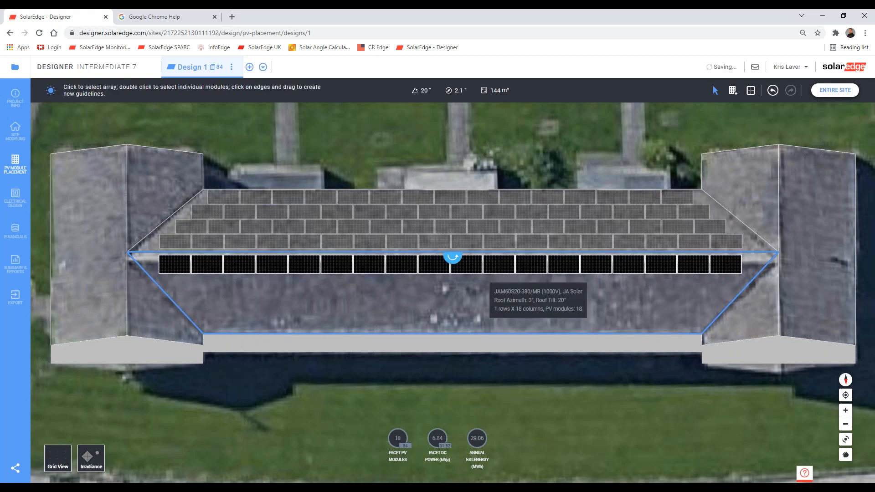
click(538, 267)
drag(450, 276, 420, 369)
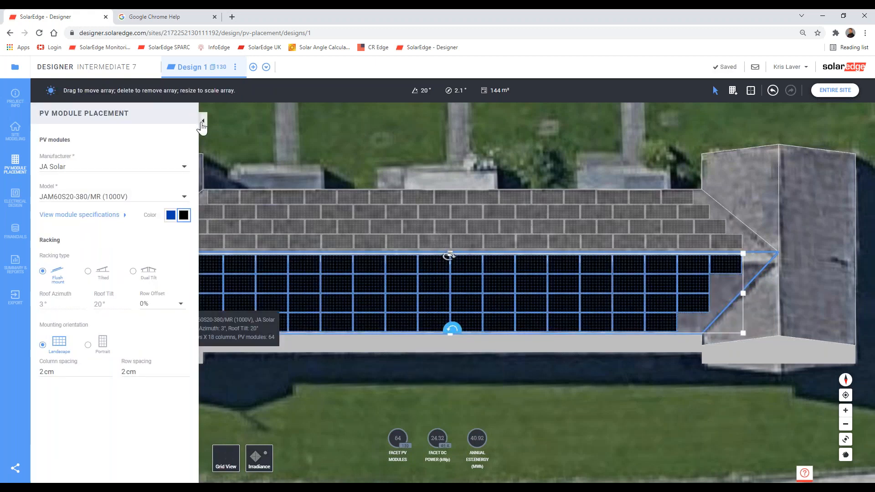
Collapse the placement settings and compare the module arrays on the south and north central roof faces.
click(203, 121)
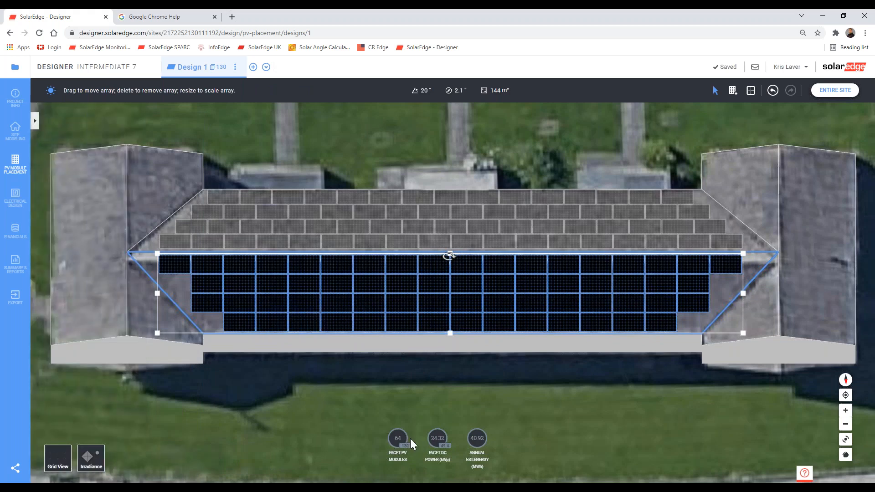
click(464, 238)
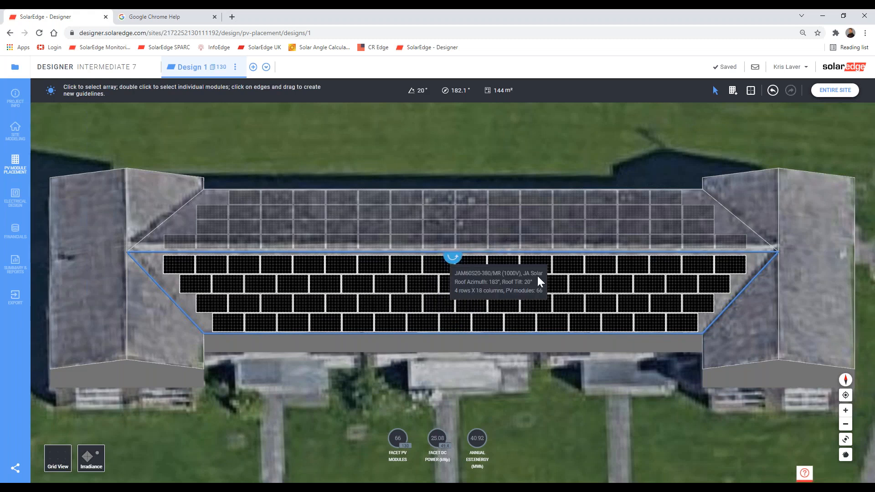
double_click(538, 220)
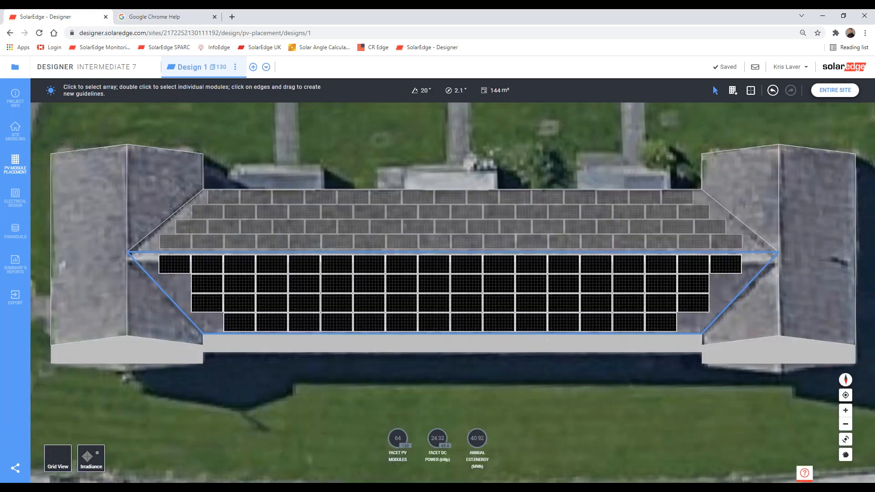
double_click(427, 221)
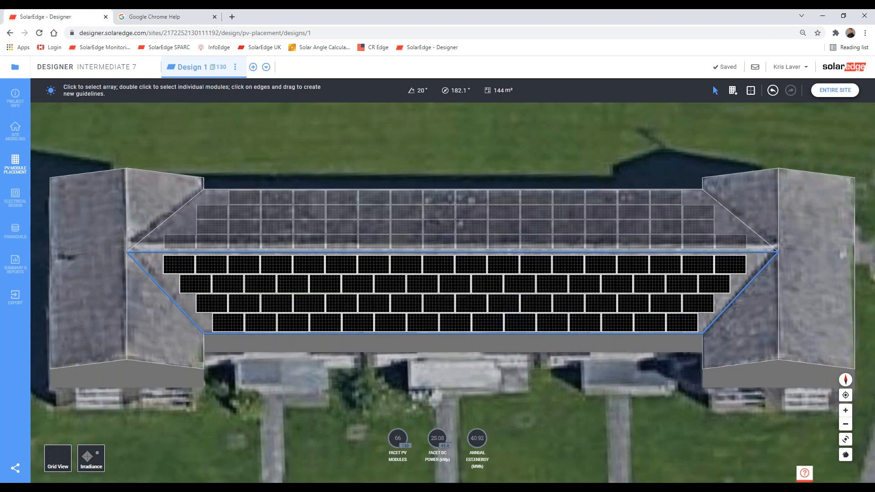
Return to the project list and open the site model of intermediate designer 8.
click(16, 69)
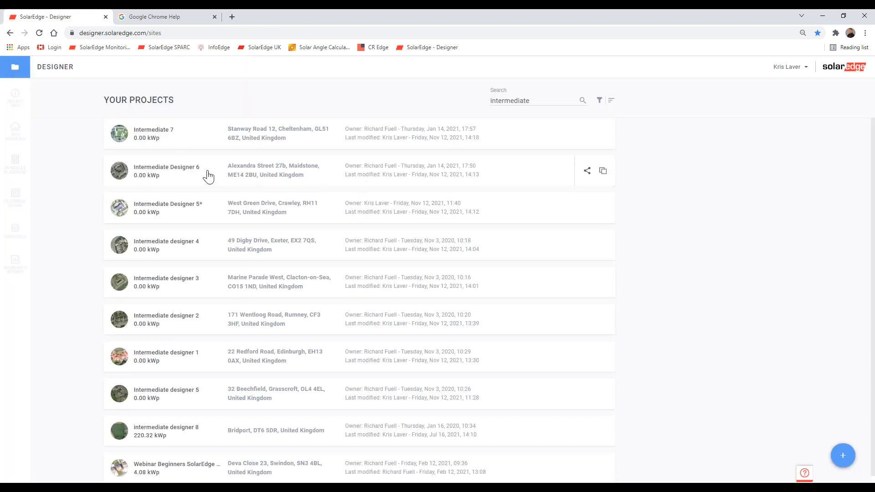
scroll(246, 287, down, 1)
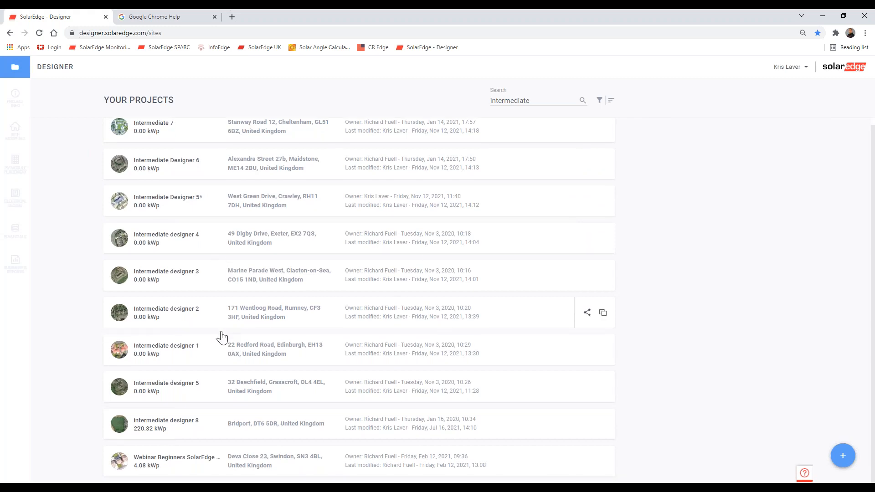
click(152, 428)
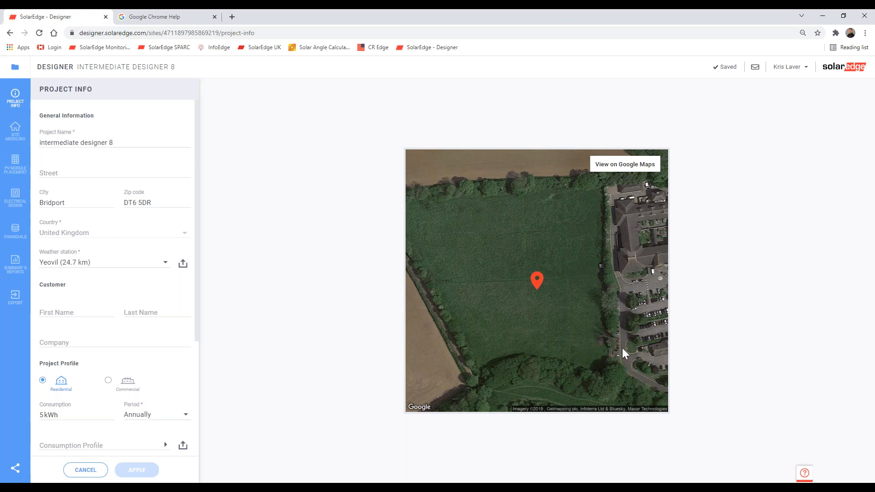
click(21, 135)
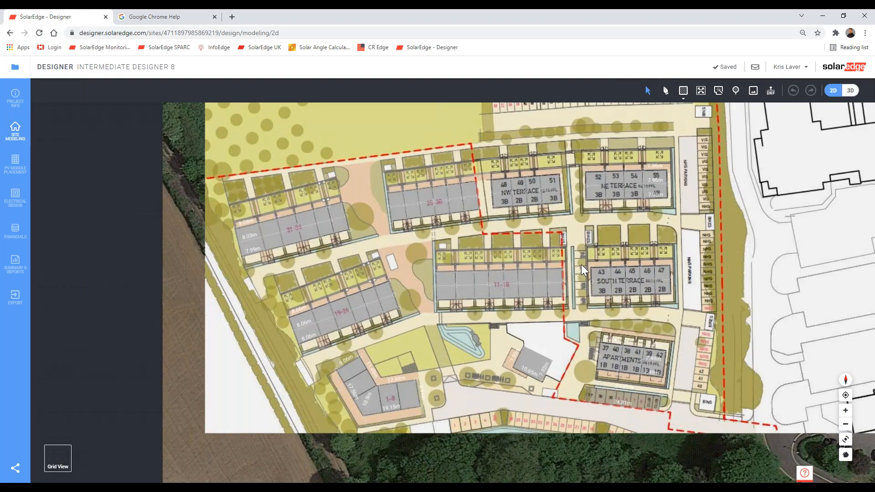
Make the custom site-plan image fully transparent to compare it with the satellite map, restore it to opaque and apply.
scroll(581, 265, down, 2)
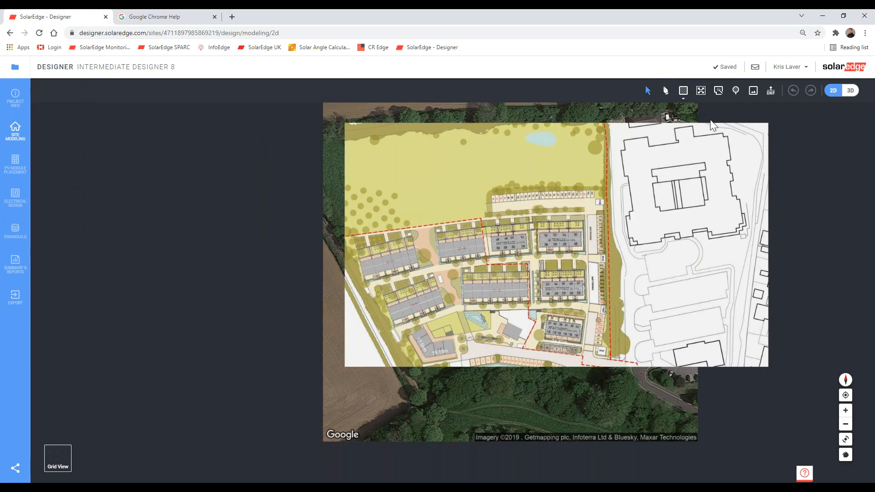
click(754, 90)
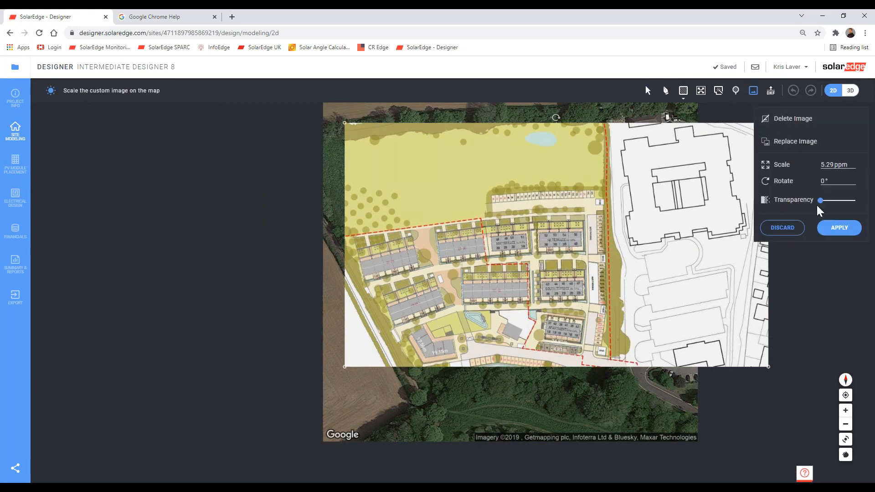
drag(821, 200, 856, 201)
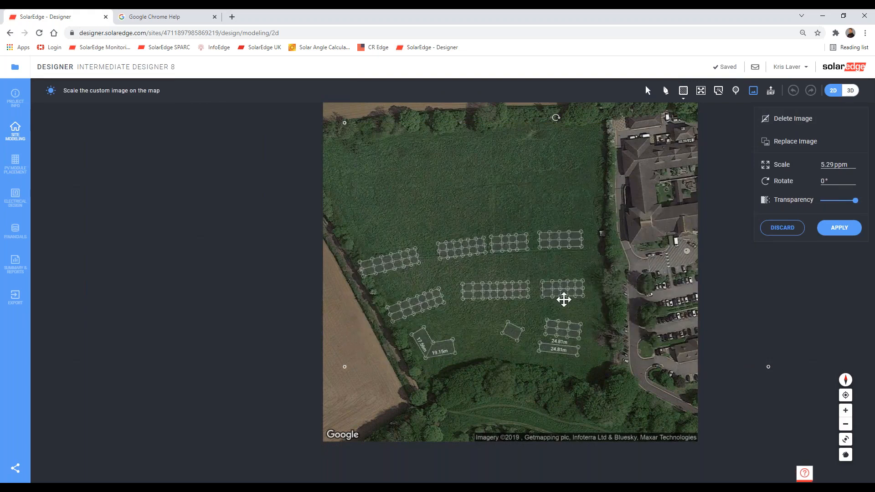
drag(564, 299, 522, 325)
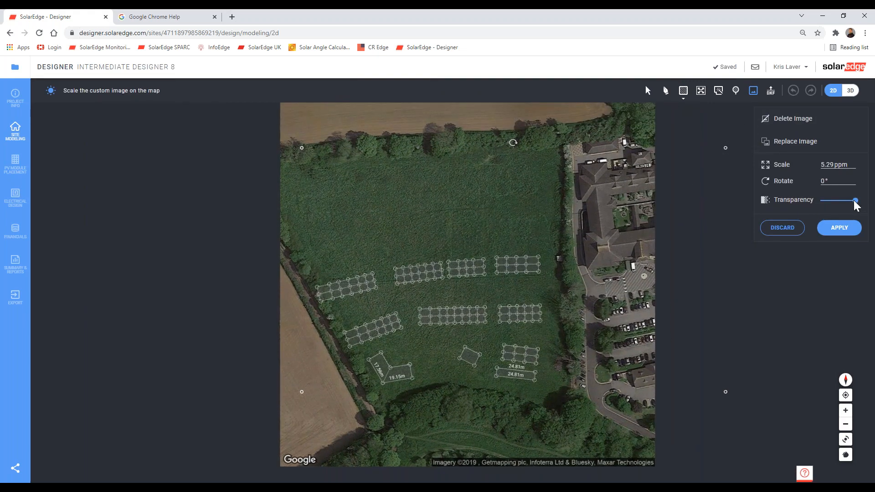
drag(856, 205, 846, 203)
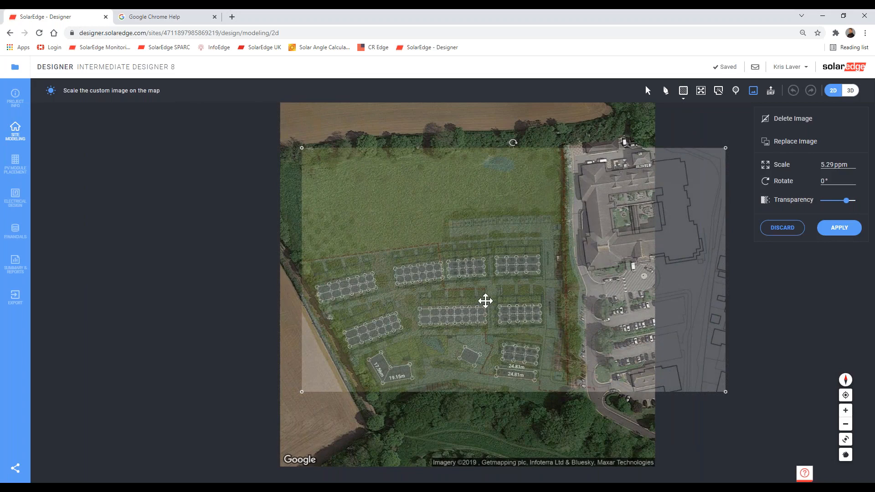
drag(846, 201, 805, 201)
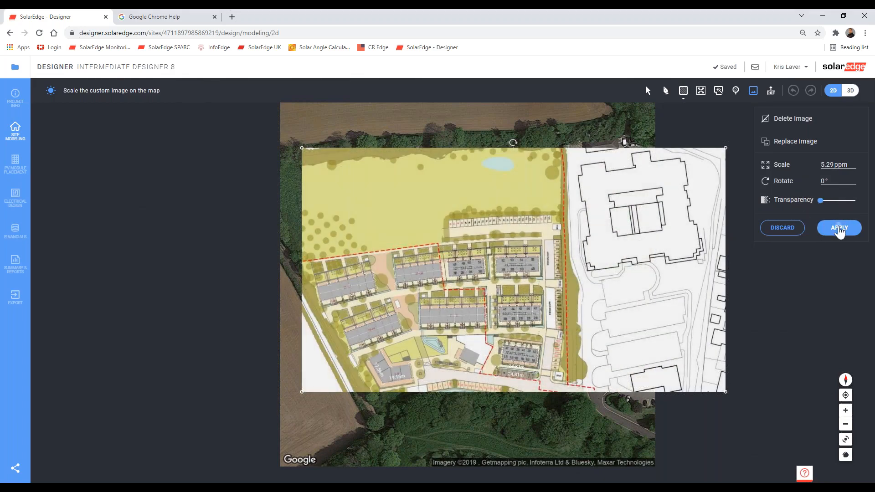
click(839, 228)
Examine in 2D how the roof outlines are traced over the NW Terrace and the neighbouring terrace blocks.
scroll(457, 288, up, 5)
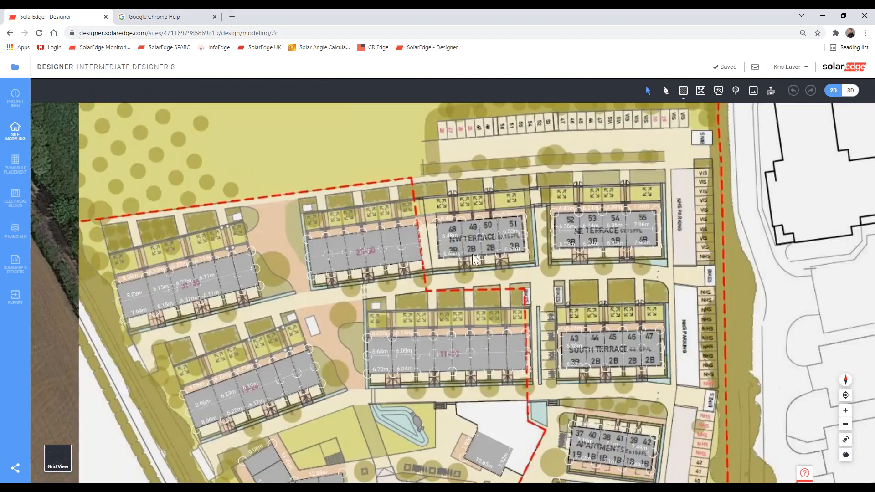
scroll(472, 254, up, 10)
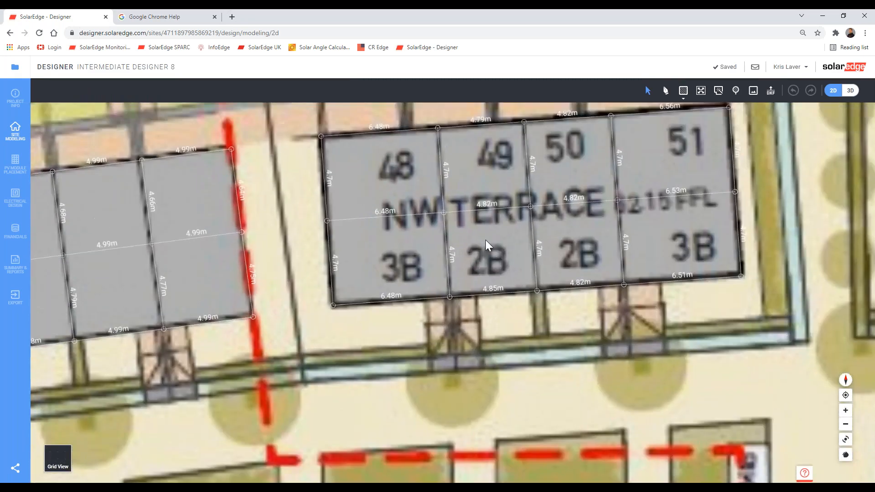
middle_drag(486, 239, 487, 271)
scroll(335, 309, down, 3)
middle_drag(336, 308, 473, 217)
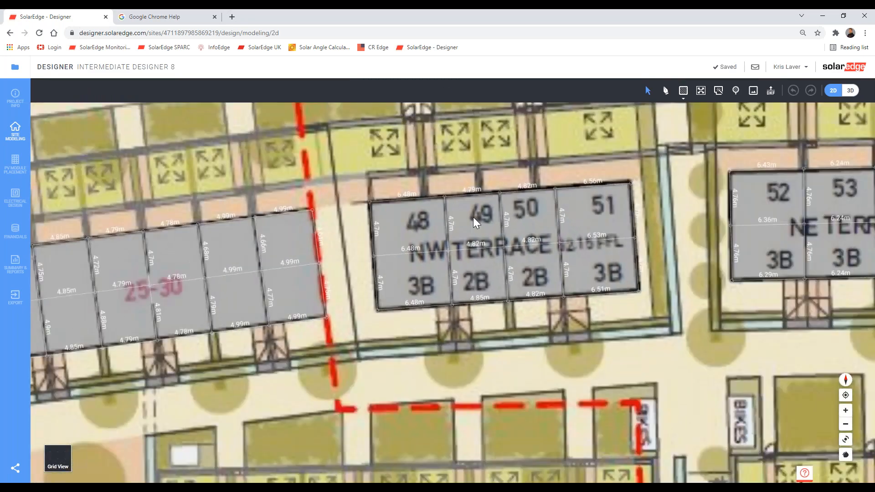
middle_drag(346, 264, 546, 198)
scroll(546, 198, down, 5)
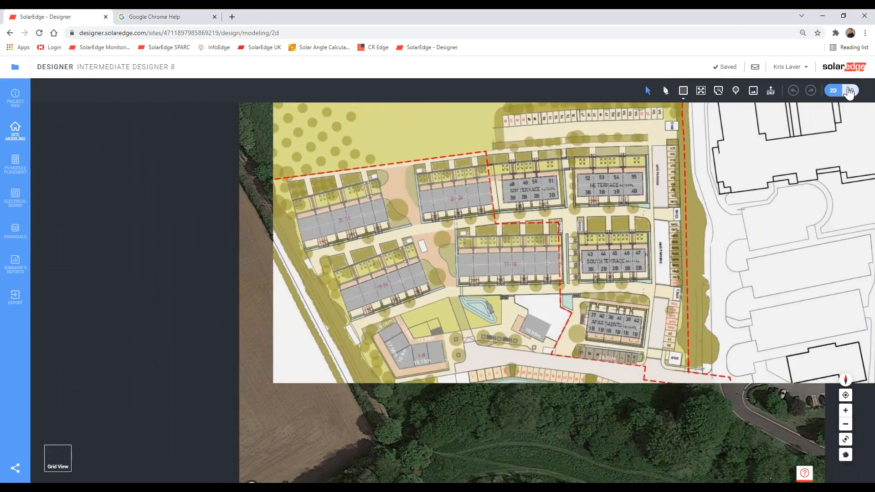
Show the site model in 3D and inspect the modelled terraces and apartments from several angles.
click(851, 93)
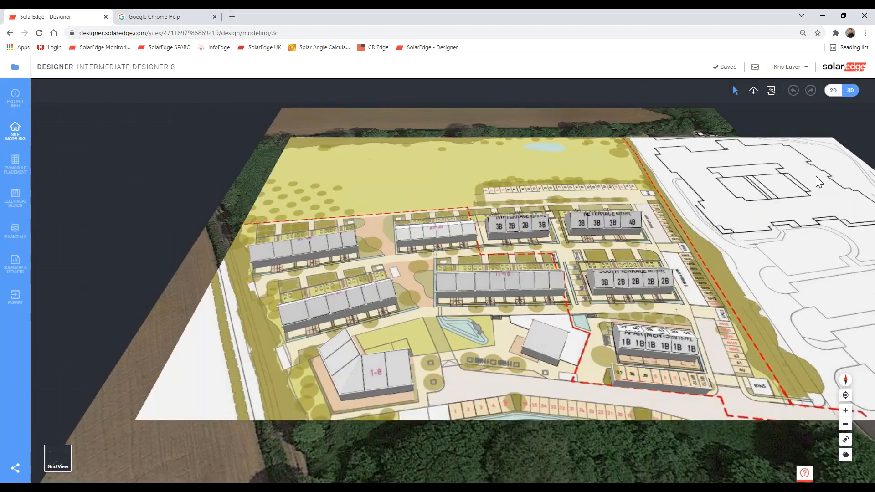
mouse_move(484, 318)
middle_down()
mouse_move(532, 308)
mouse_move(513, 322)
mouse_move(475, 326)
middle_up()
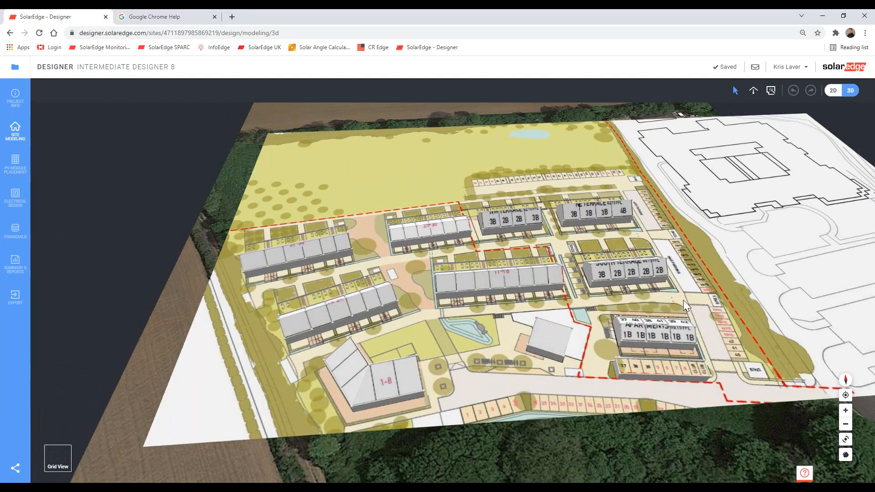
right_drag(683, 300, 650, 284)
middle_drag(629, 345, 598, 313)
scroll(607, 314, up, 4)
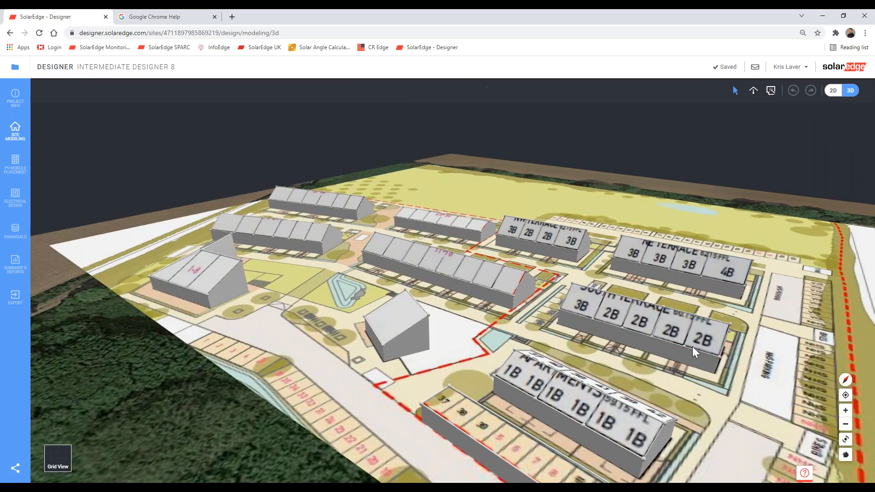
scroll(691, 344, down, 3)
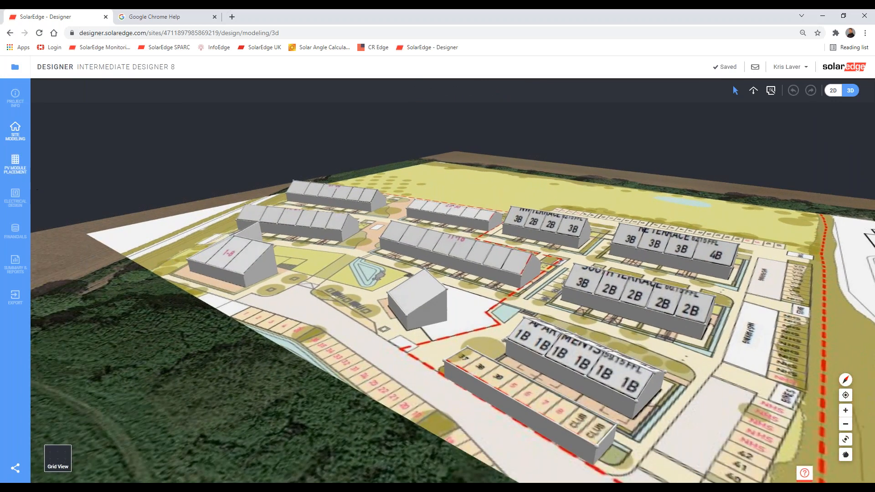
Open the PV module placement of Design 1 and inspect the arrays on all buildings from different sides.
click(21, 176)
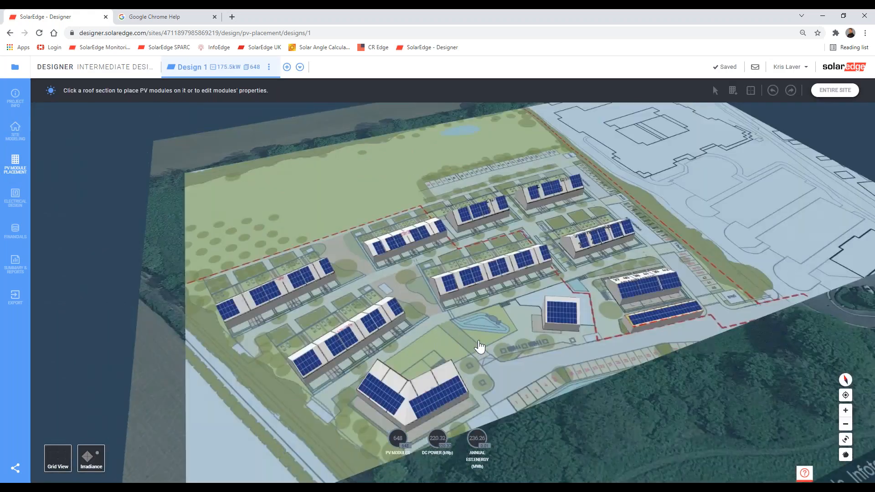
right_drag(479, 345, 501, 321)
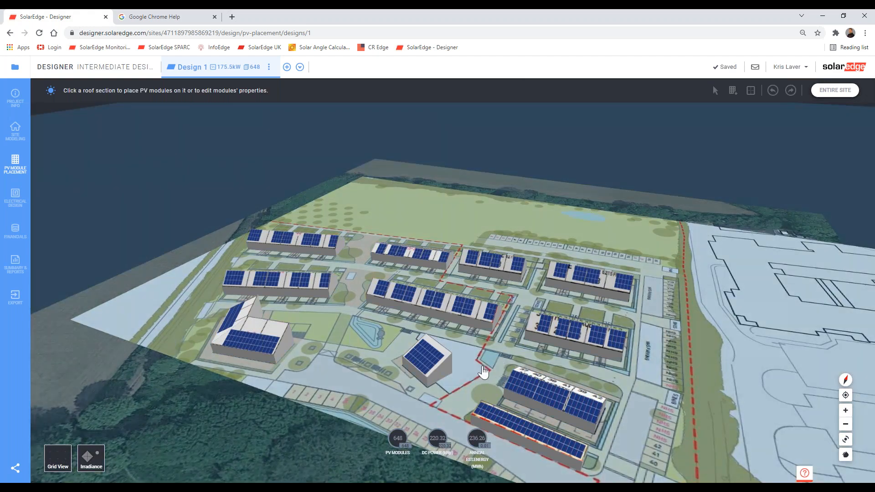
right_drag(484, 372, 454, 365)
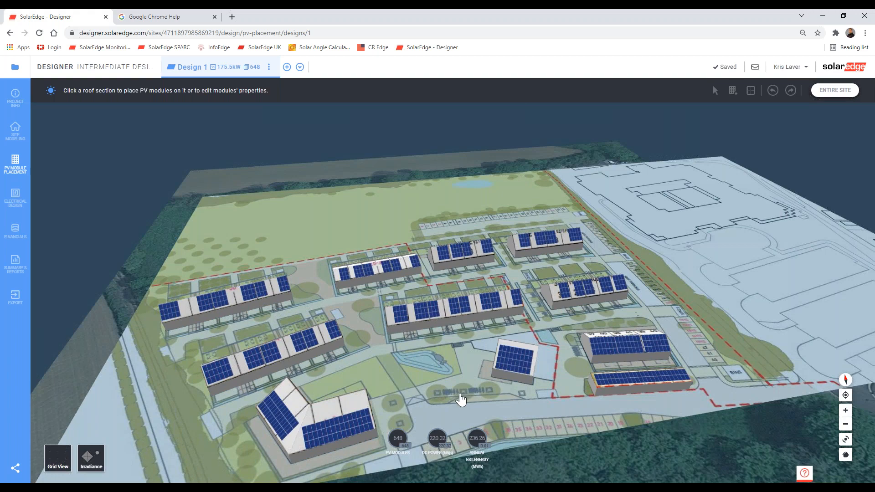
right_drag(462, 399, 493, 358)
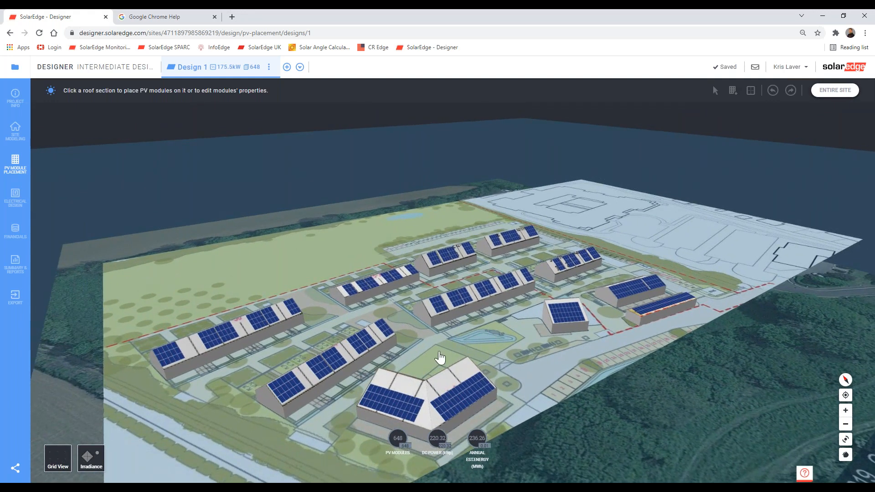
right_drag(436, 355, 521, 333)
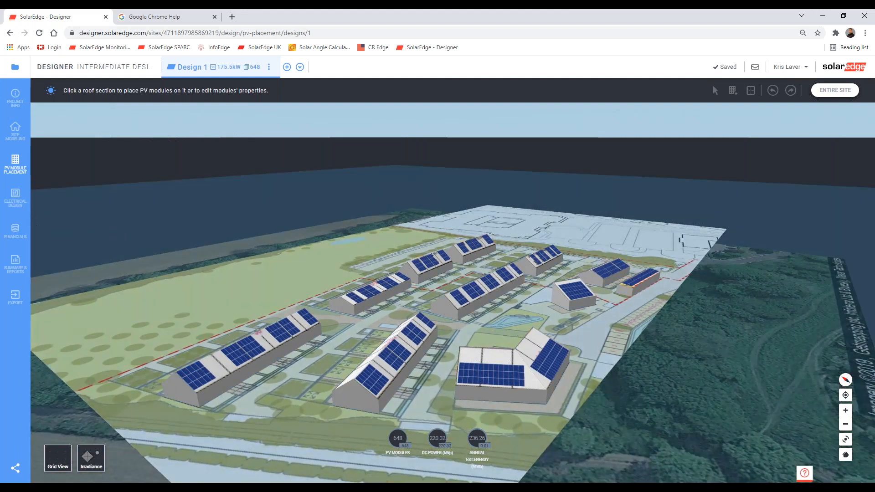
Open the electrical design and look through its list of inverters and strings.
click(17, 201)
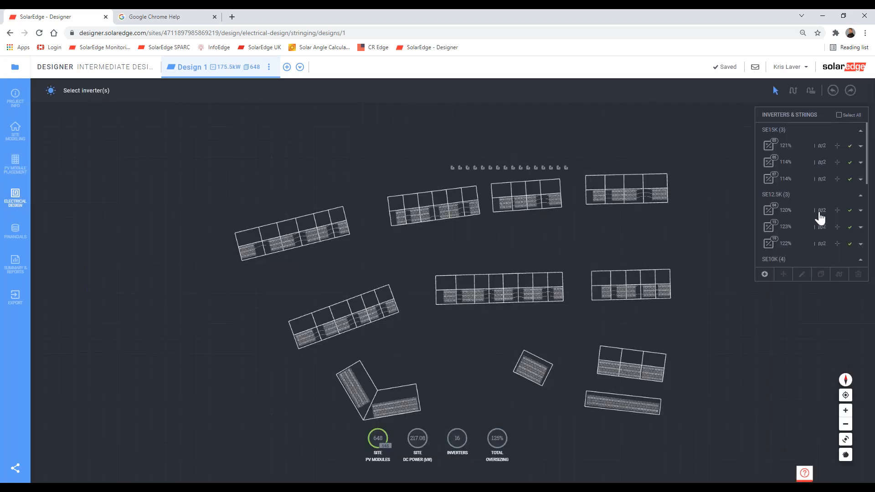
scroll(818, 217, down, 5)
scroll(818, 219, up, 5)
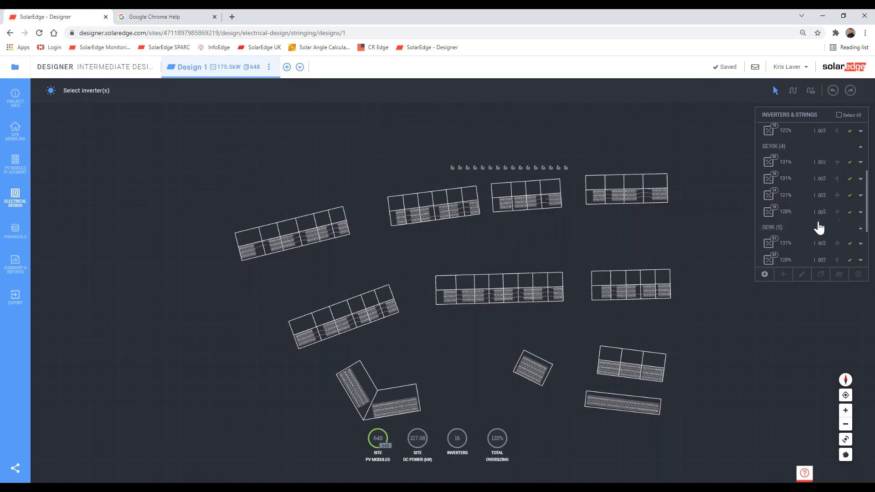
Open the project summary report and review the simulation results, monthly energy, inverter list and shading irradiance loss in the system loss diagram.
click(15, 264)
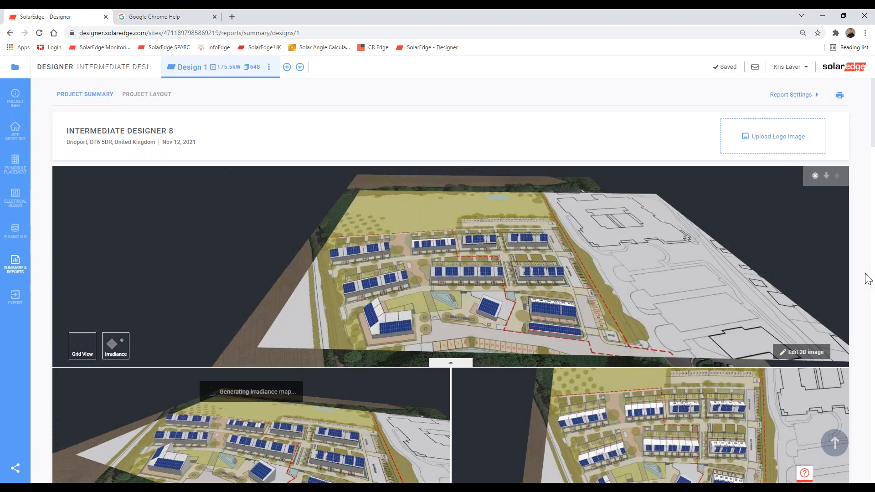
scroll(868, 279, down, 3)
scroll(868, 279, down, 6)
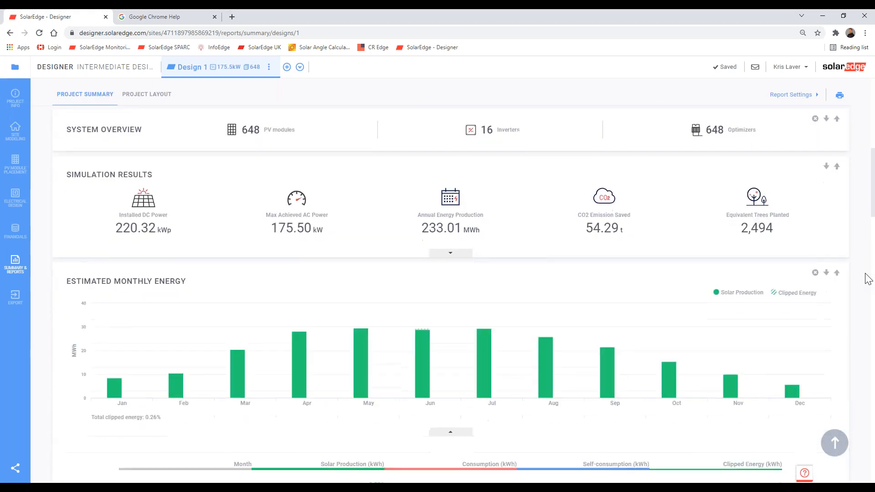
scroll(868, 279, down, 20)
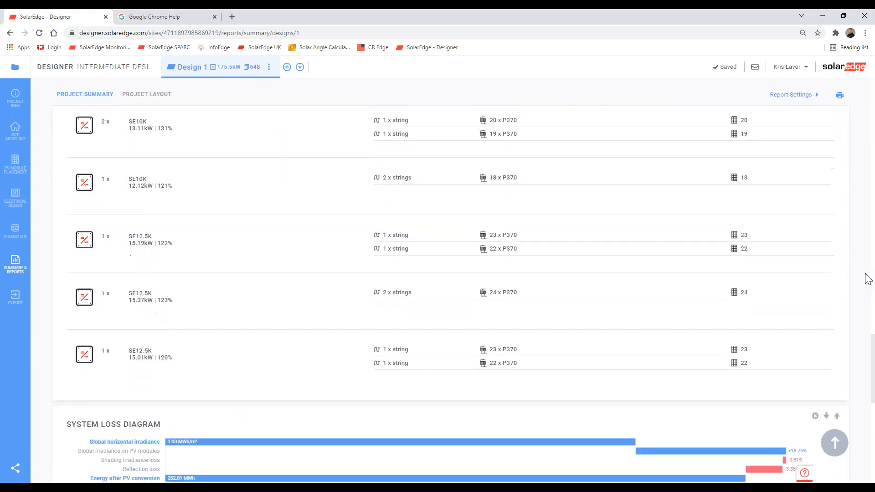
scroll(868, 279, down, 6)
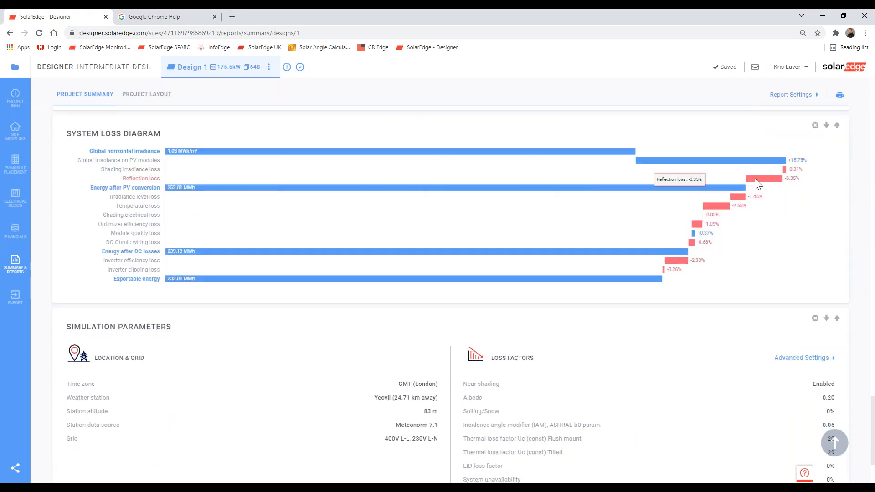
mouse_move(786, 170)
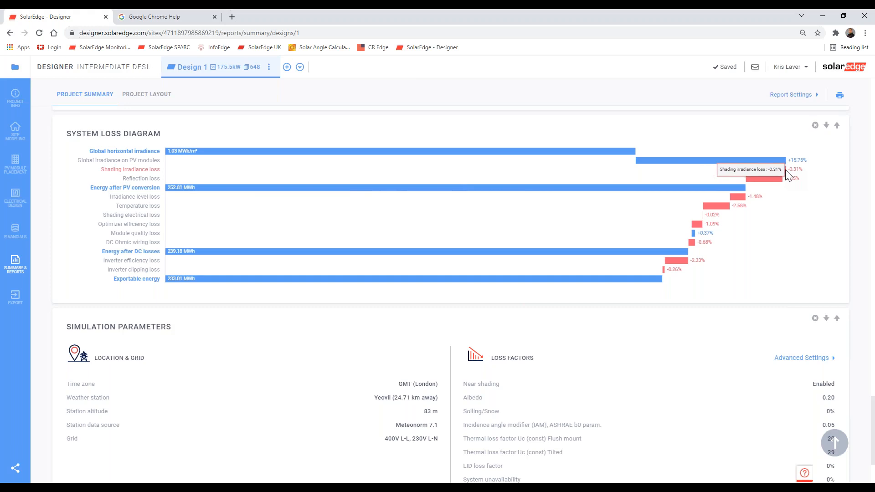
scroll(694, 235, up, 20)
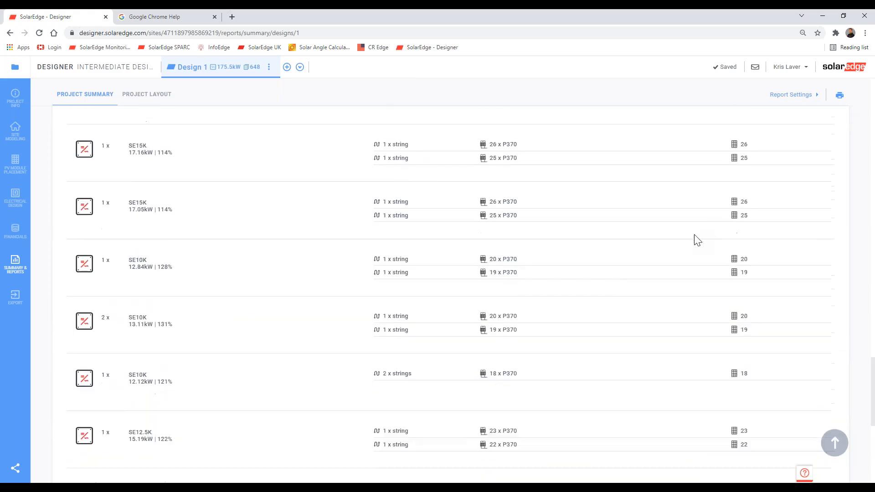
Go back to the beginning of the project summary report and review the 3D site images and system overview.
scroll(691, 277, up, 8)
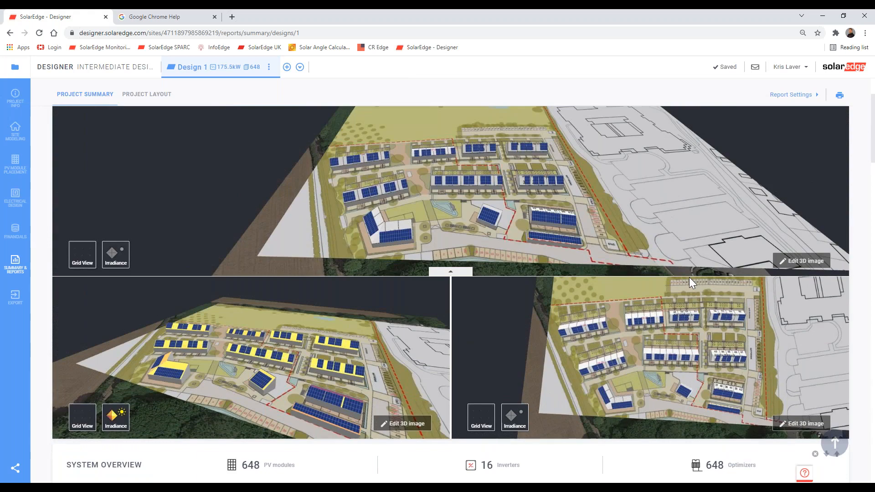
scroll(690, 279, up, 2)
scroll(685, 283, down, 2)
Return to the PV module placement of Design 1 and examine the roof arrays up close along the terraces and apartments, ending with the whole site.
click(15, 164)
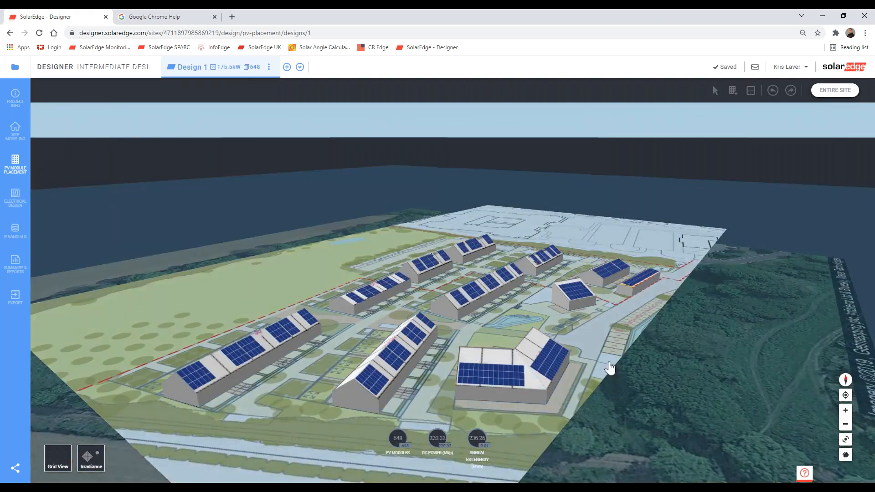
right_drag(610, 368, 485, 372)
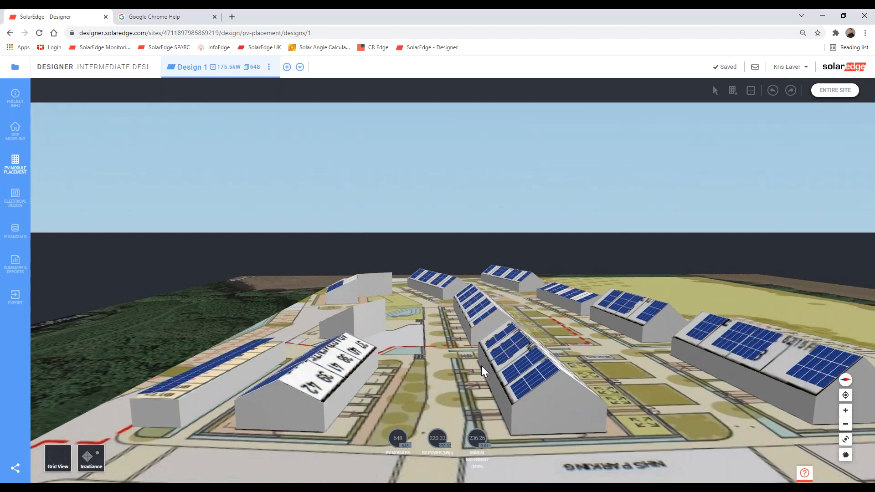
scroll(475, 343, up, 3)
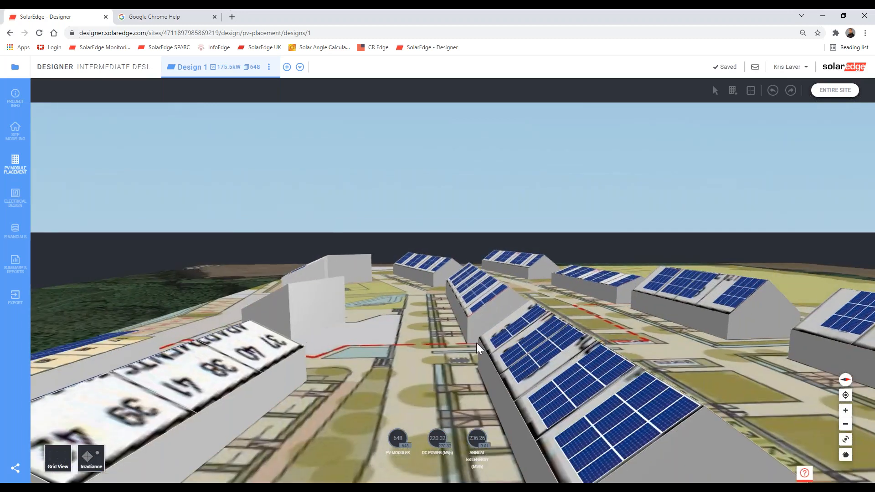
drag(476, 343, 491, 403)
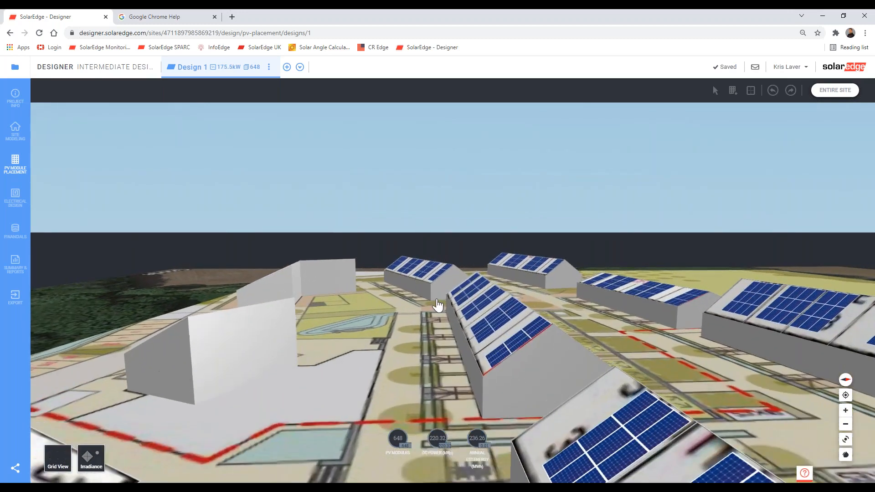
drag(437, 304, 456, 401)
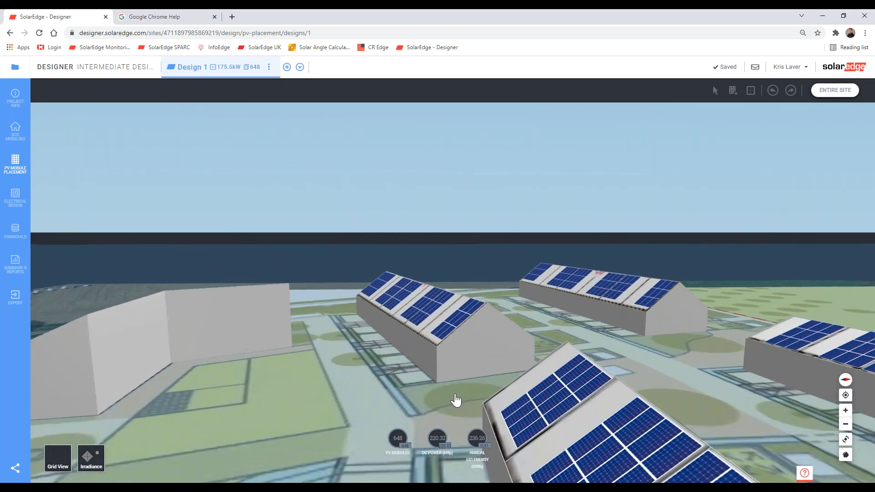
right_drag(455, 394, 496, 400)
drag(607, 333, 565, 330)
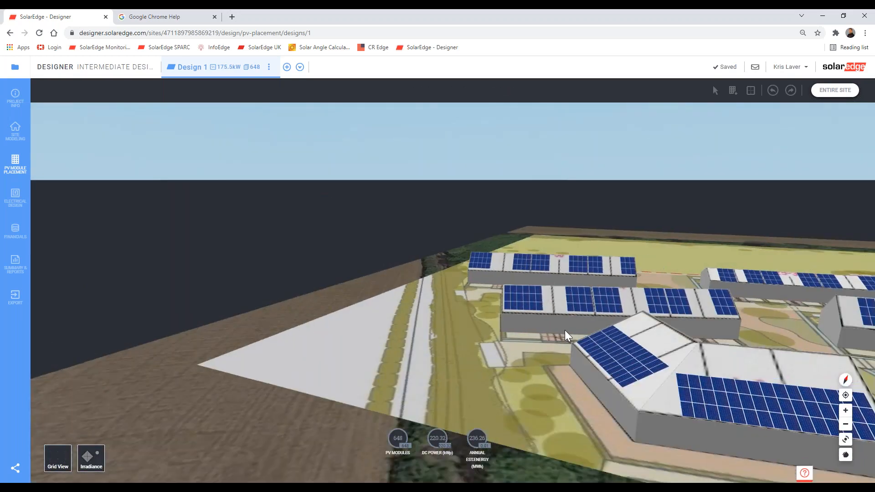
click(500, 336)
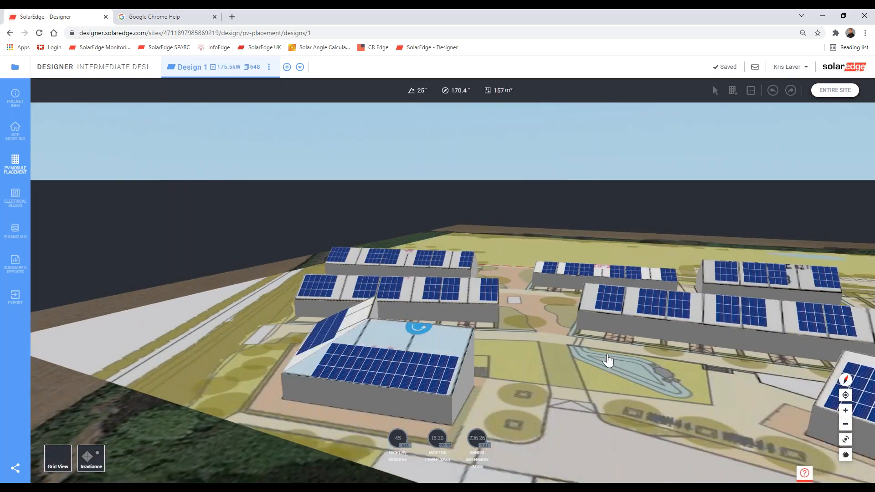
right_drag(608, 361, 418, 345)
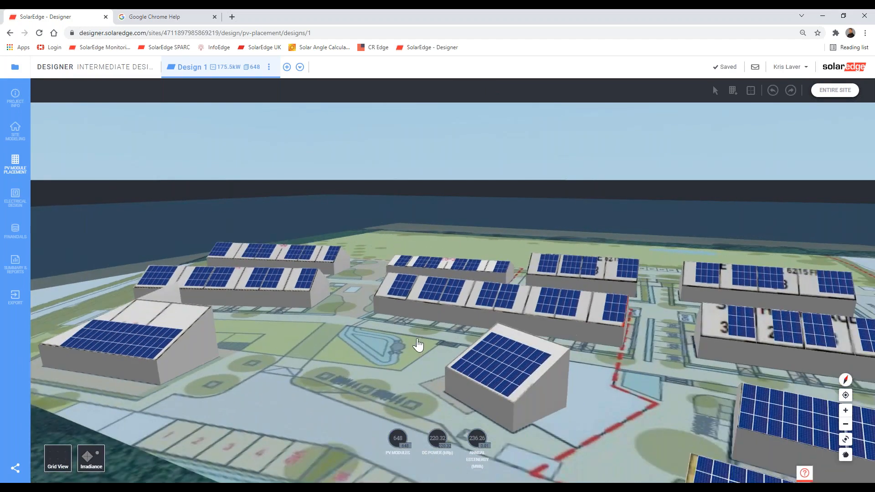
drag(684, 364, 429, 323)
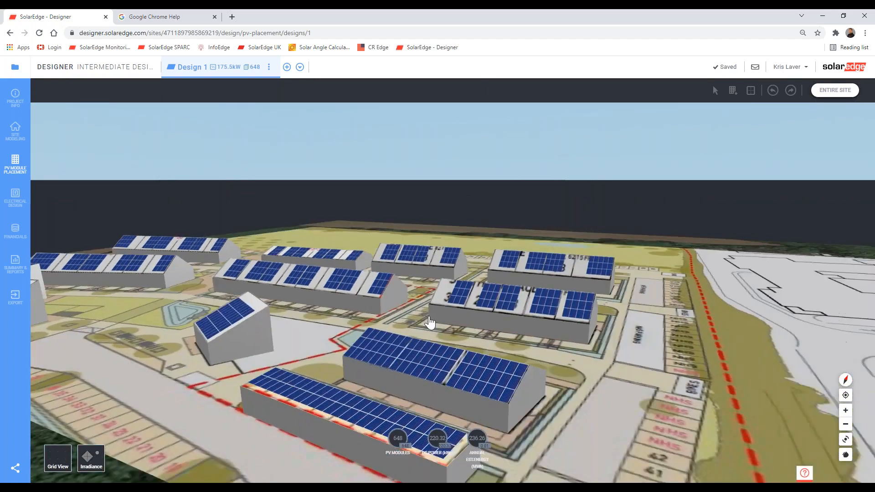
right_drag(694, 338, 491, 355)
scroll(491, 359, down, 5)
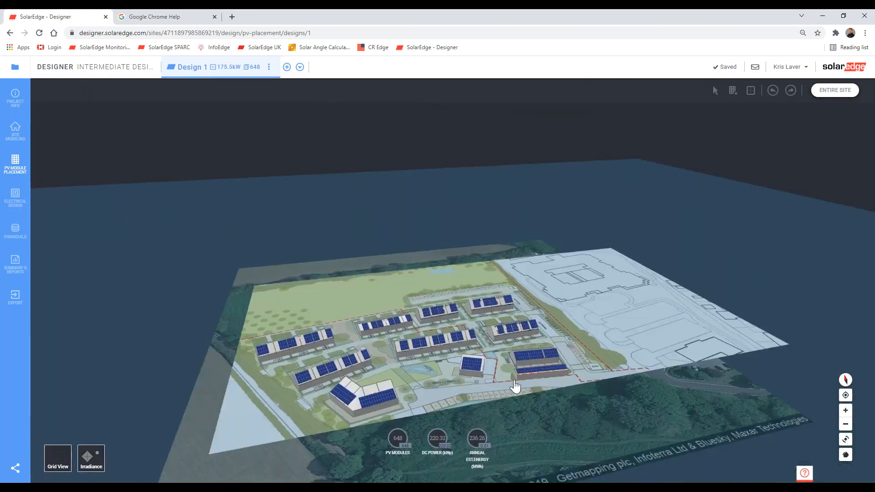